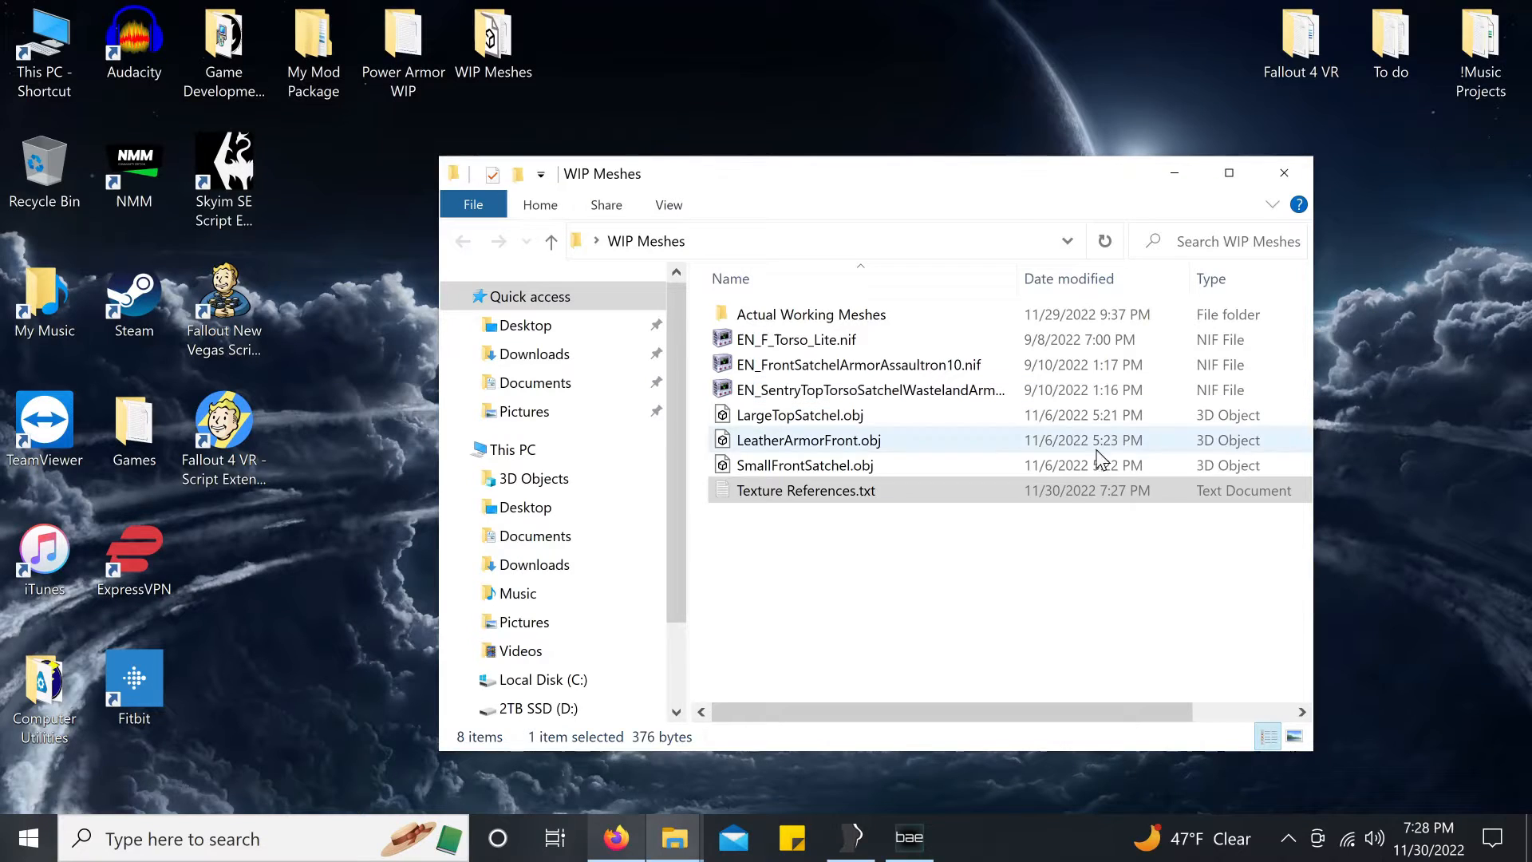
Step: Point out Texture References.txt in the WIP Meshes folder and close the folder window
left_click(1060, 491)
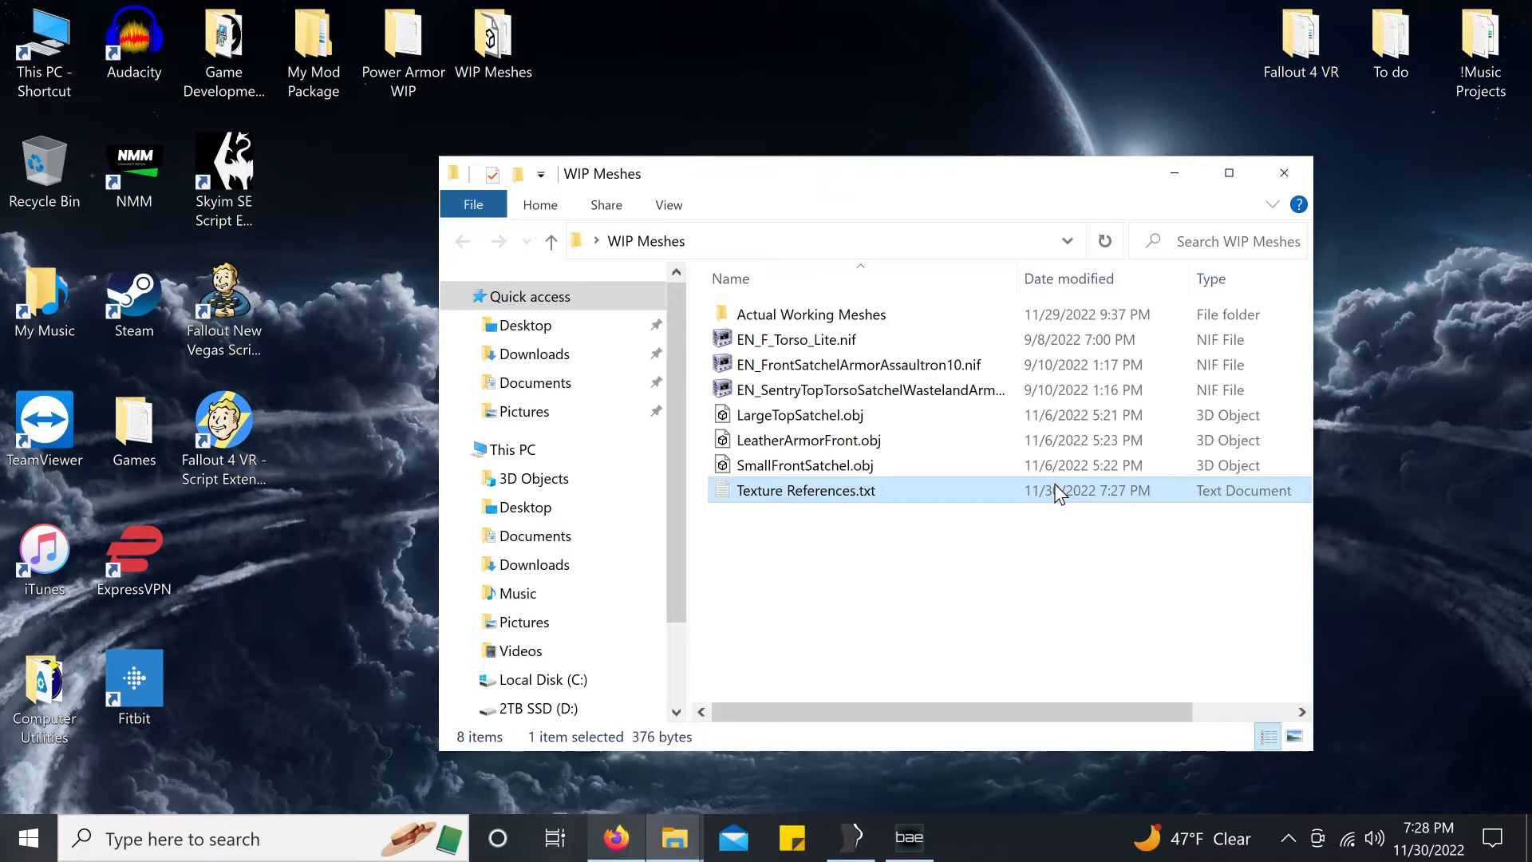
left_click(1199, 132)
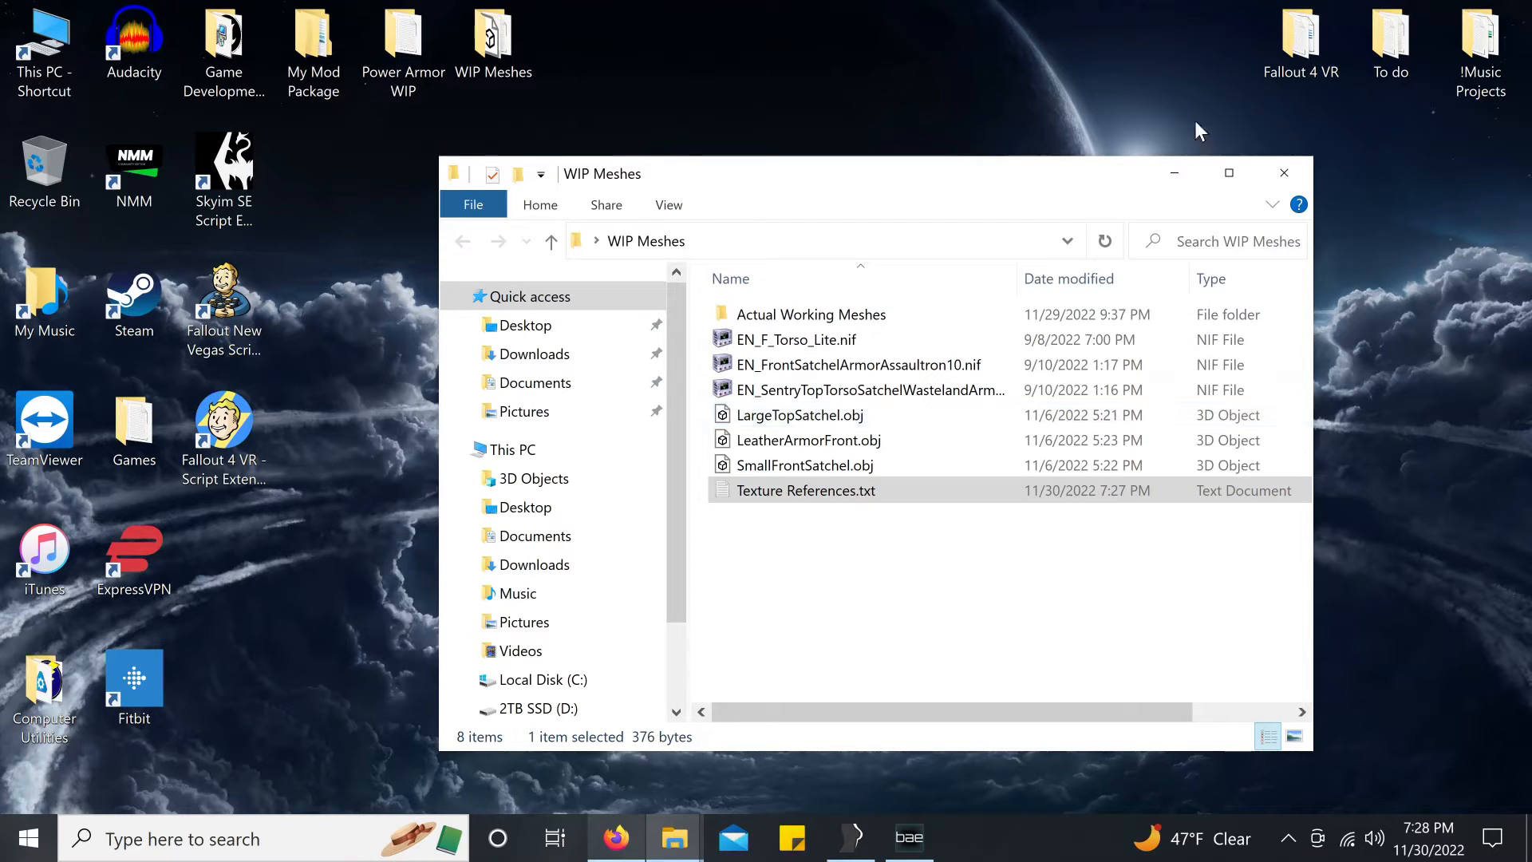
left_click(1291, 166)
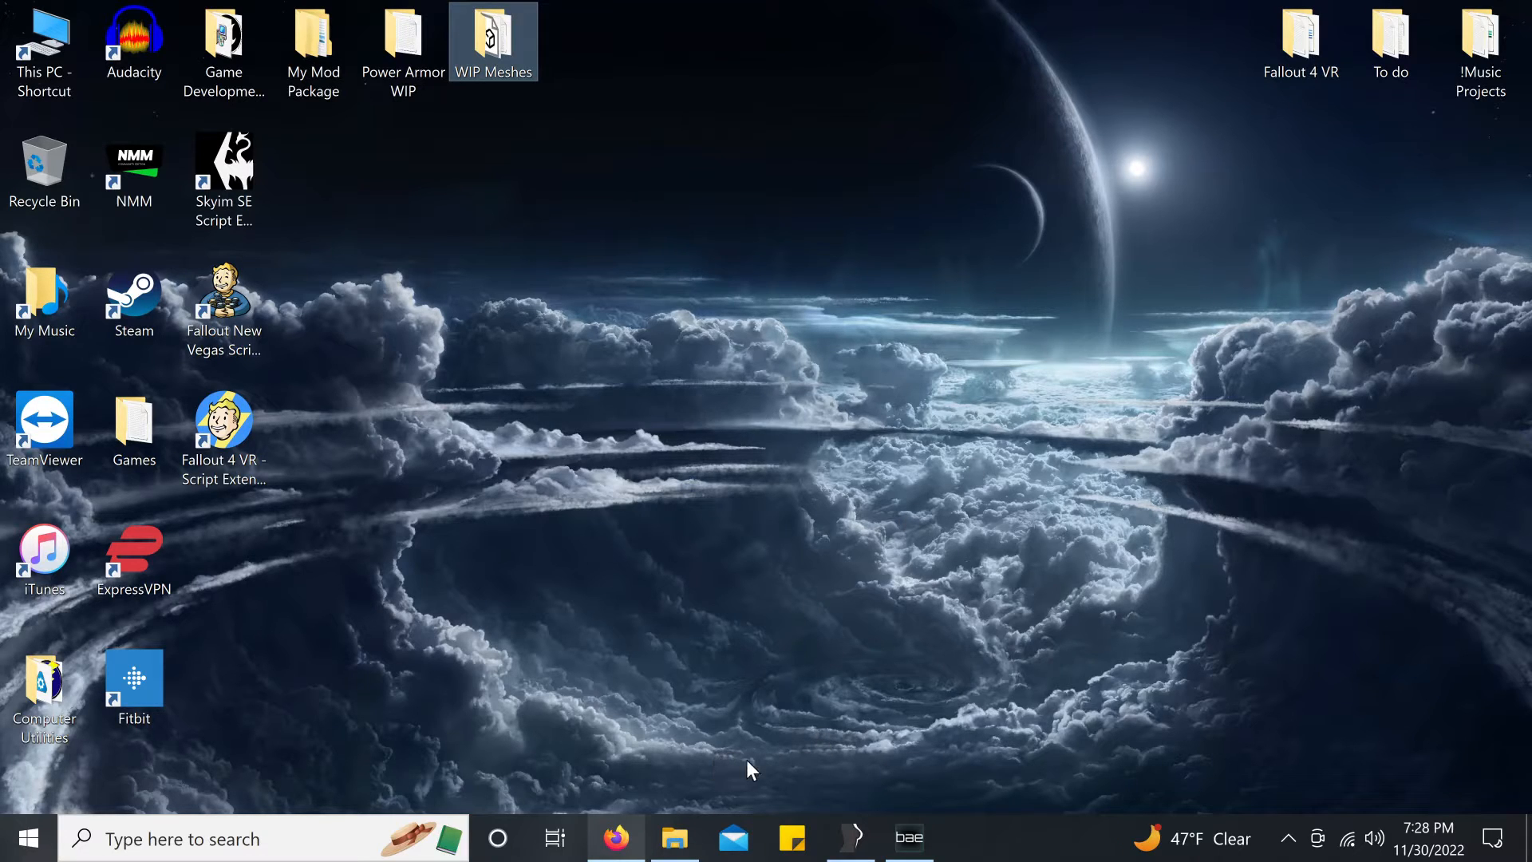
Step: Switch to Firefox and review the web pages for B.A.E., BodySlide and Outfit Studio, and NifSkope, highlighting each tool's title
left_click(617, 837)
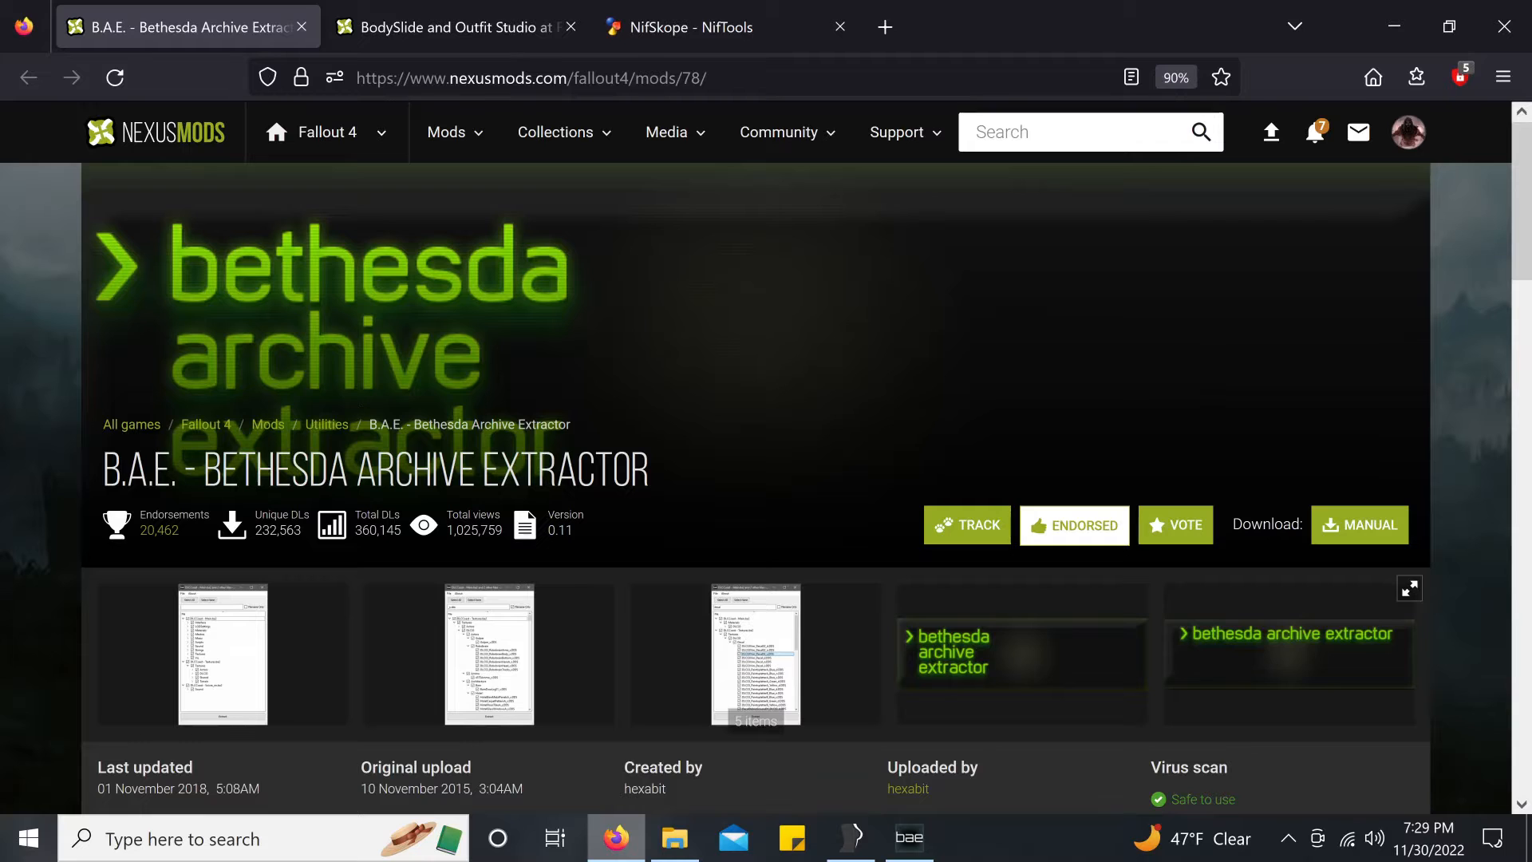
left_click_drag(104, 470, 661, 459)
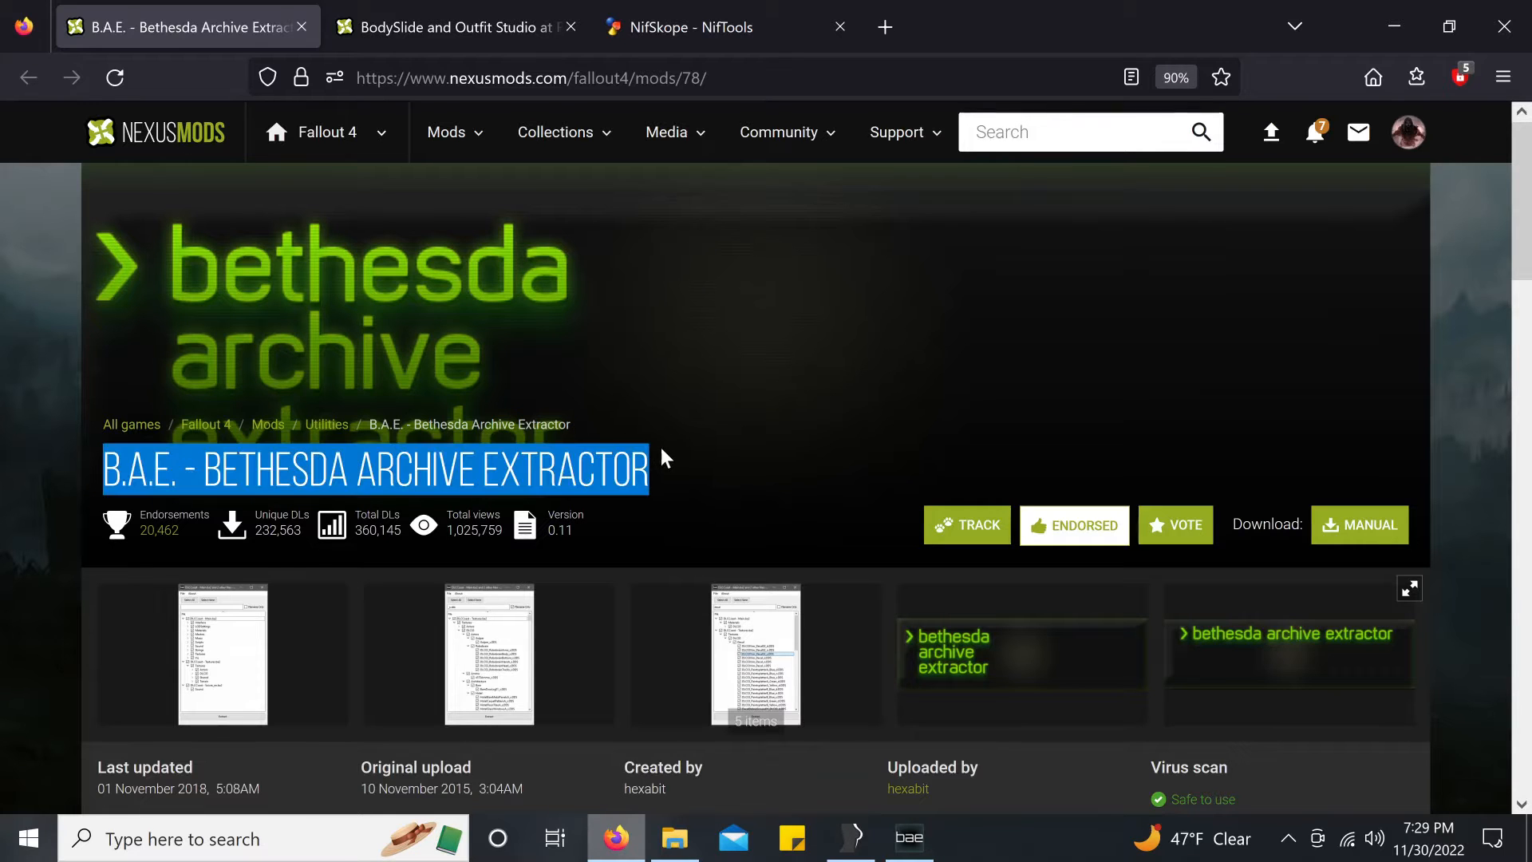
left_click(476, 18)
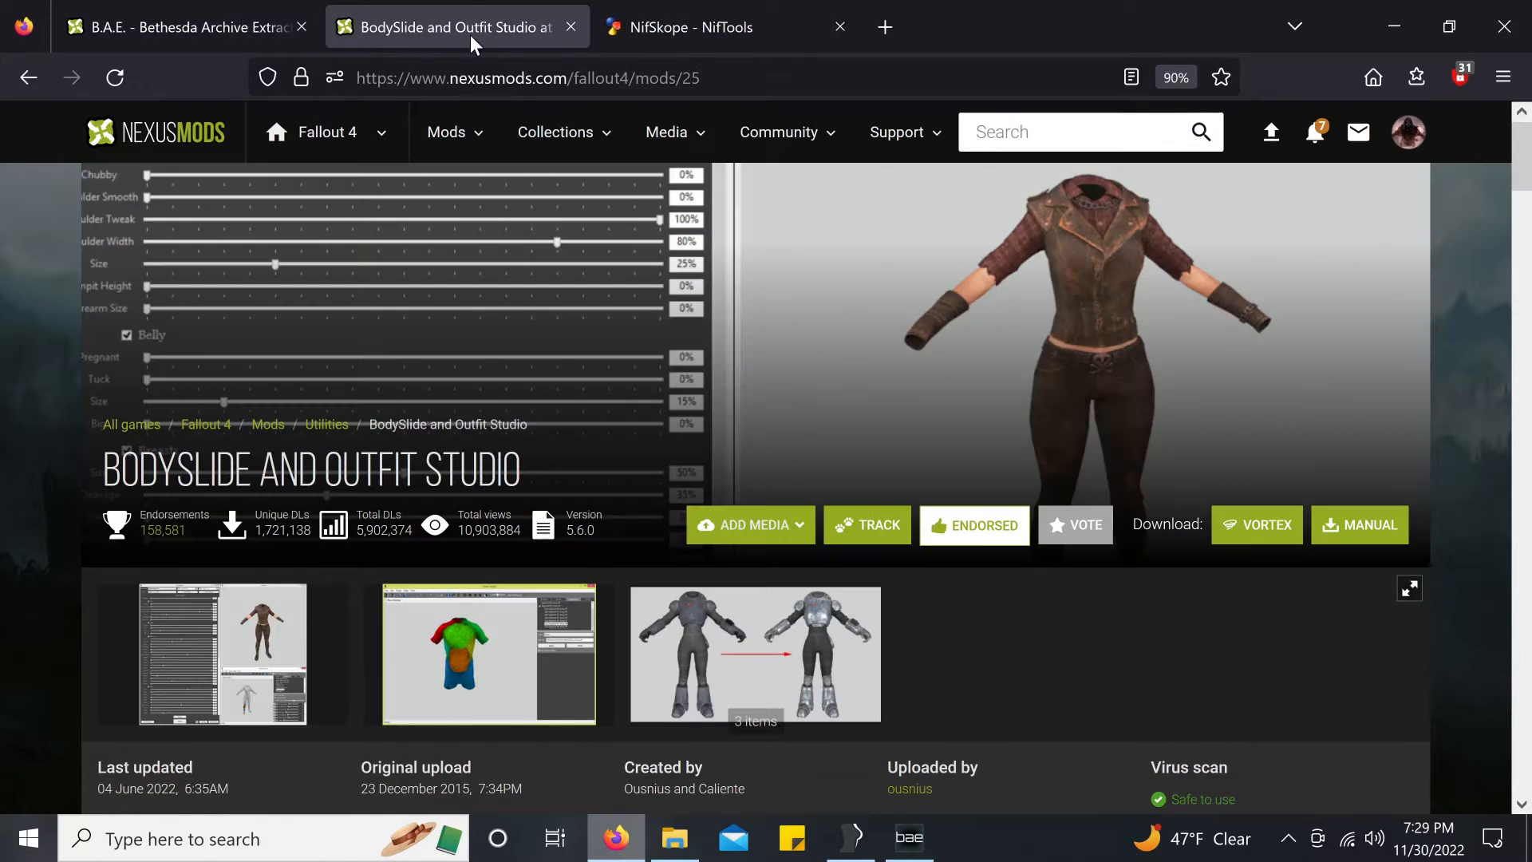
left_click_drag(103, 471, 520, 459)
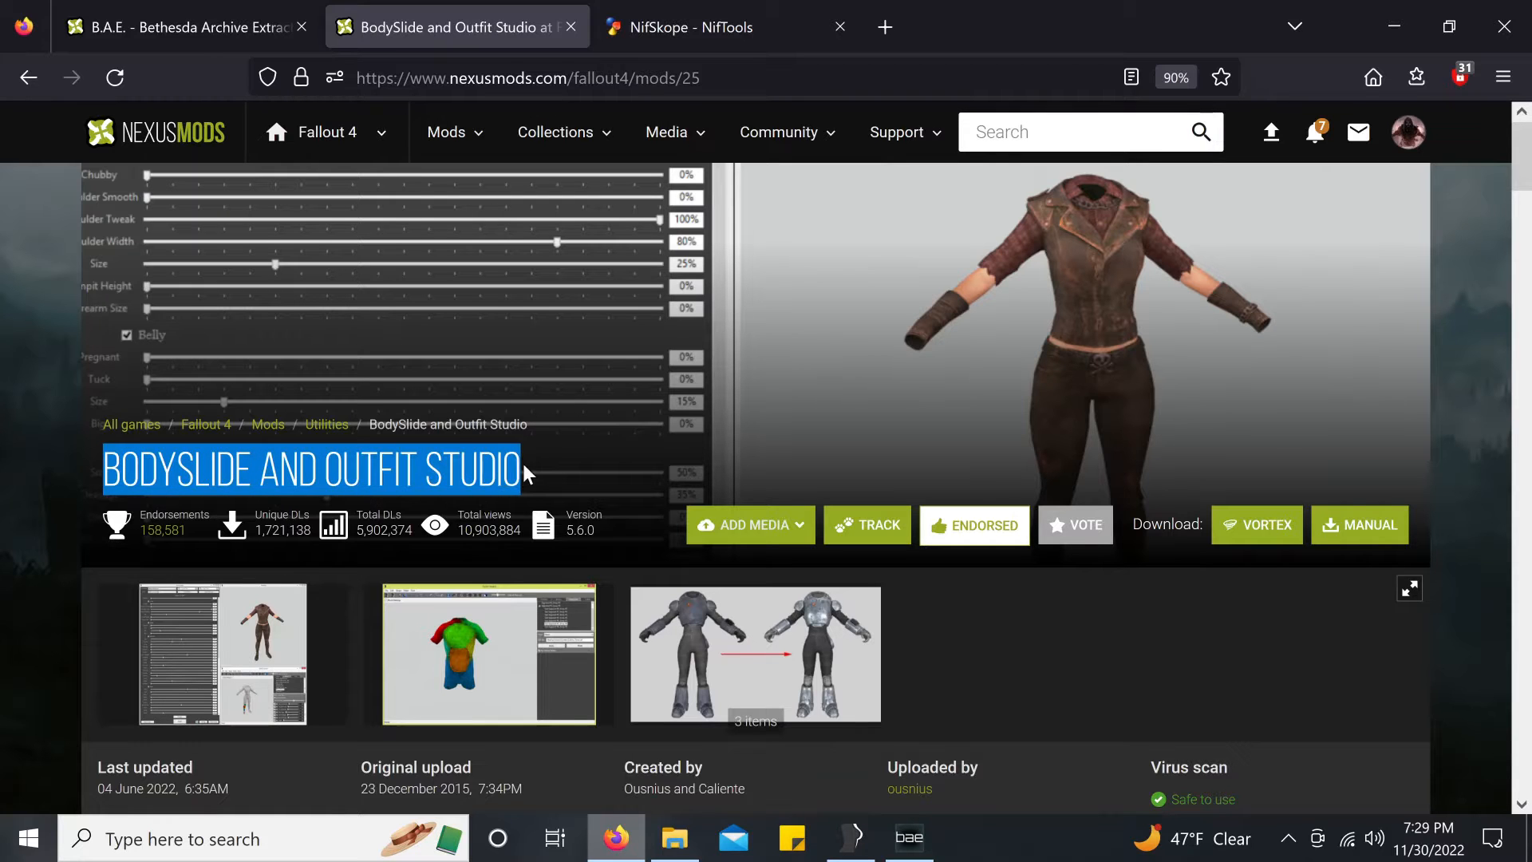
left_click(711, 32)
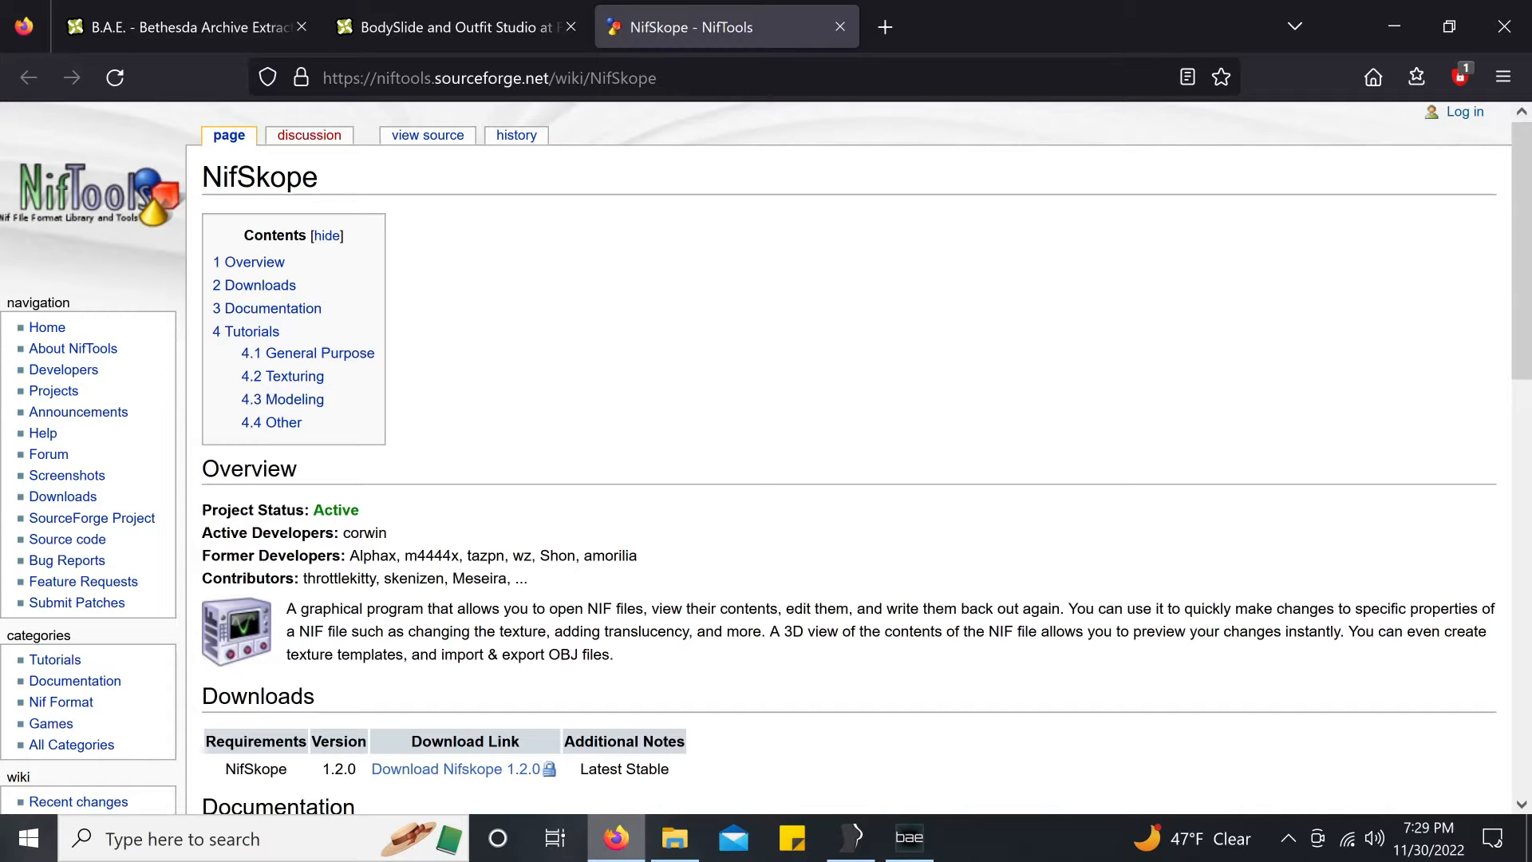
left_click_drag(201, 177, 334, 185)
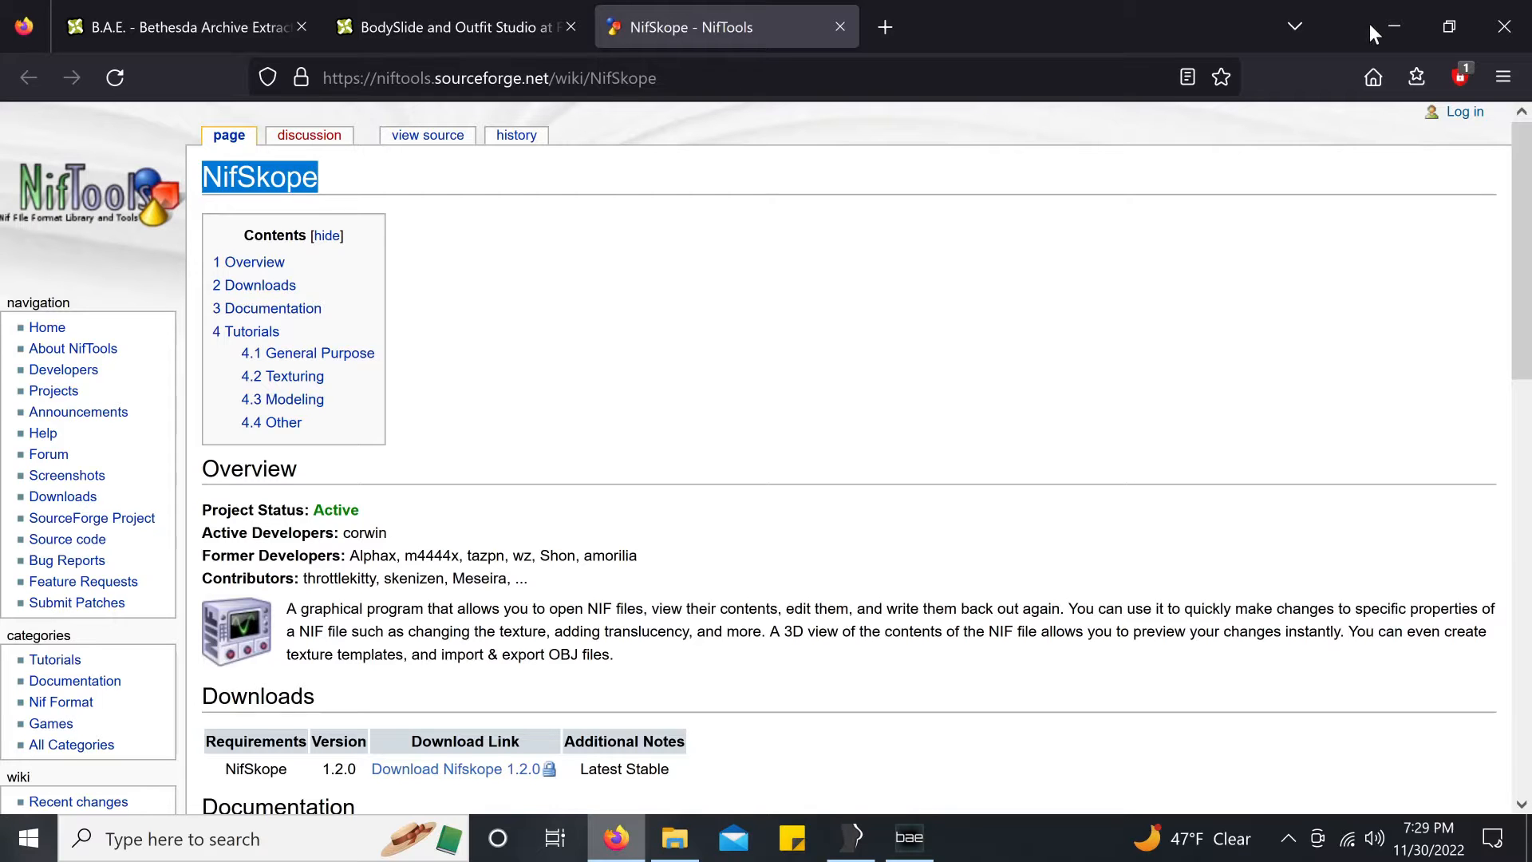
Step: Look over the B.A.E. - Bethesda Archive Extractor mod page and minimize the browser
left_click(176, 17)
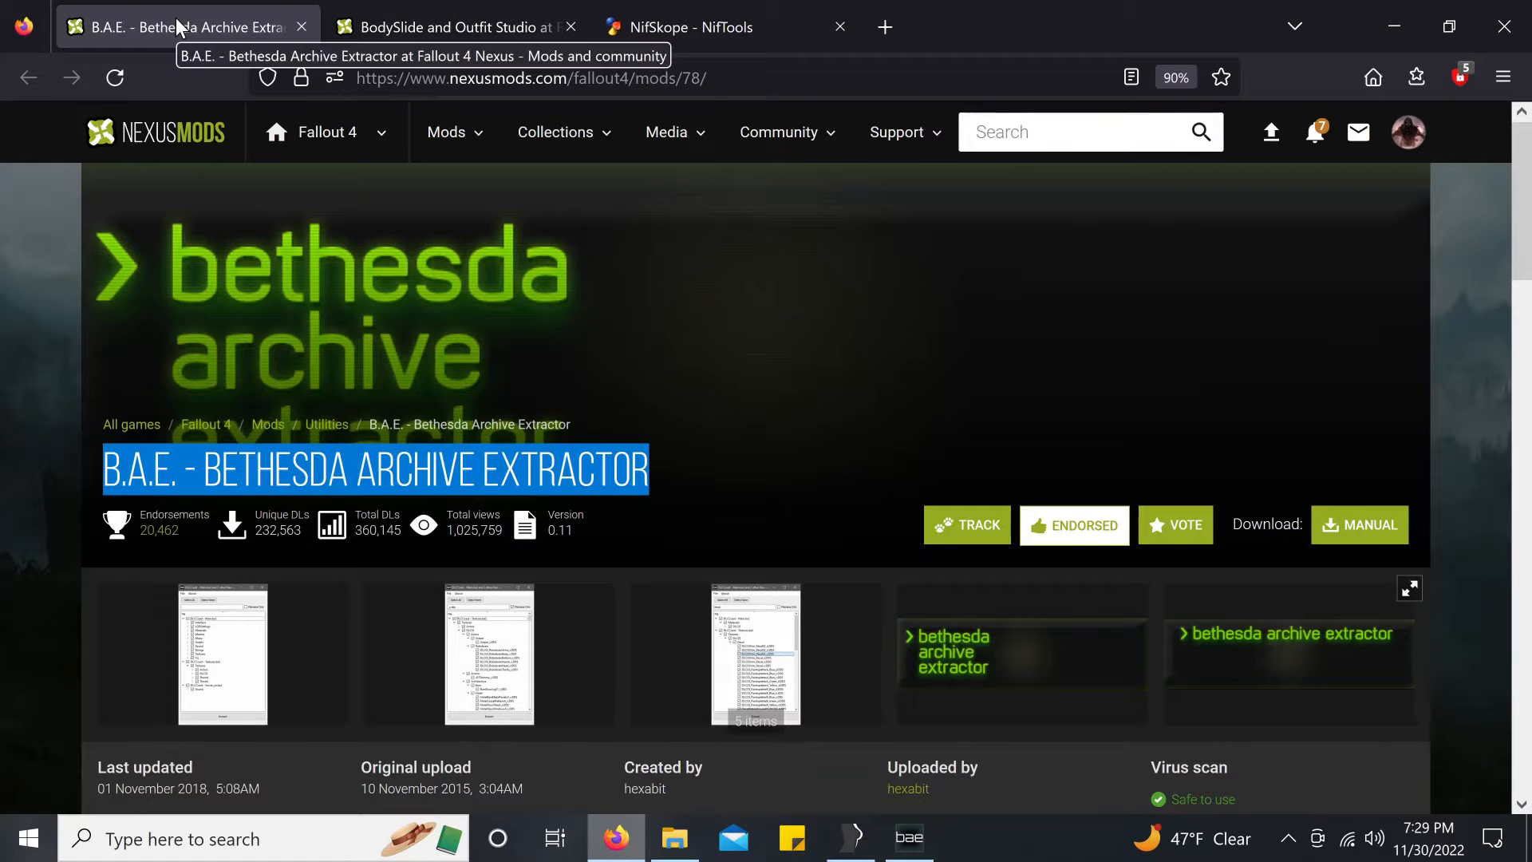
scroll(407, 399, "down", 5)
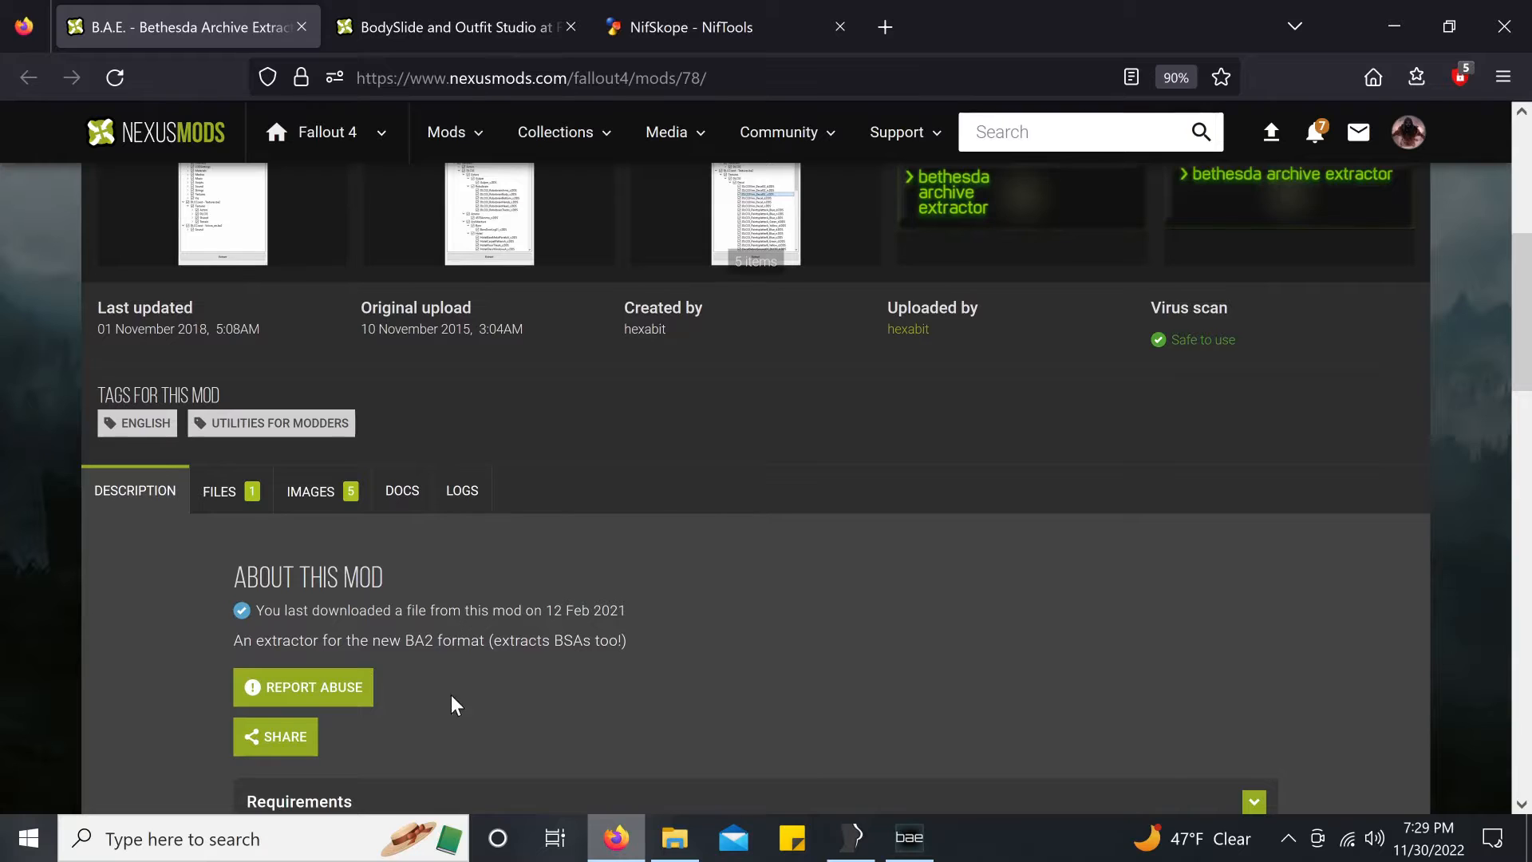
scroll(661, 643, "up", 5)
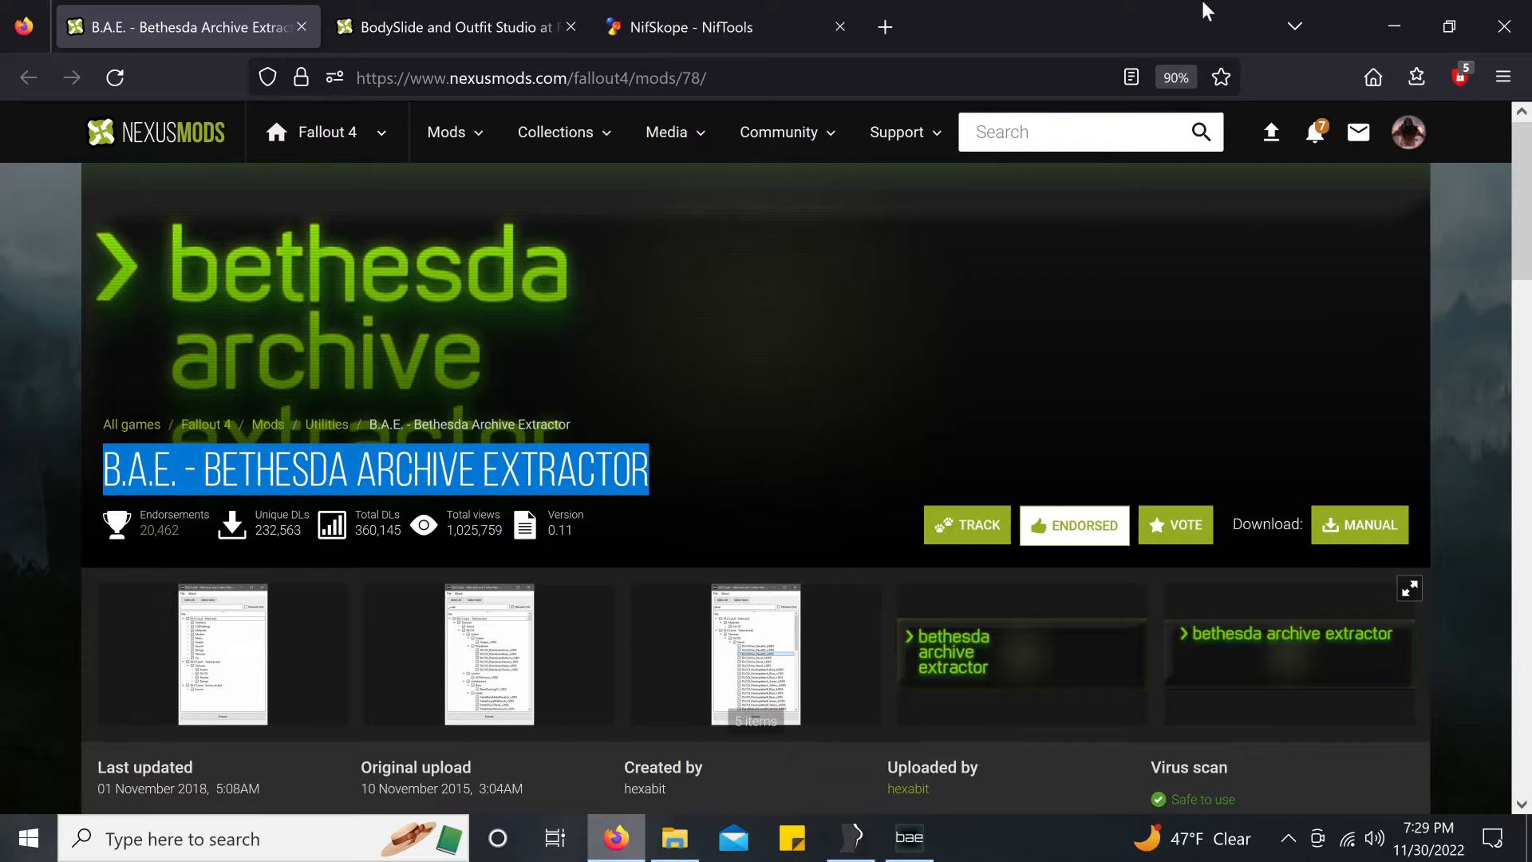
left_click(1392, 26)
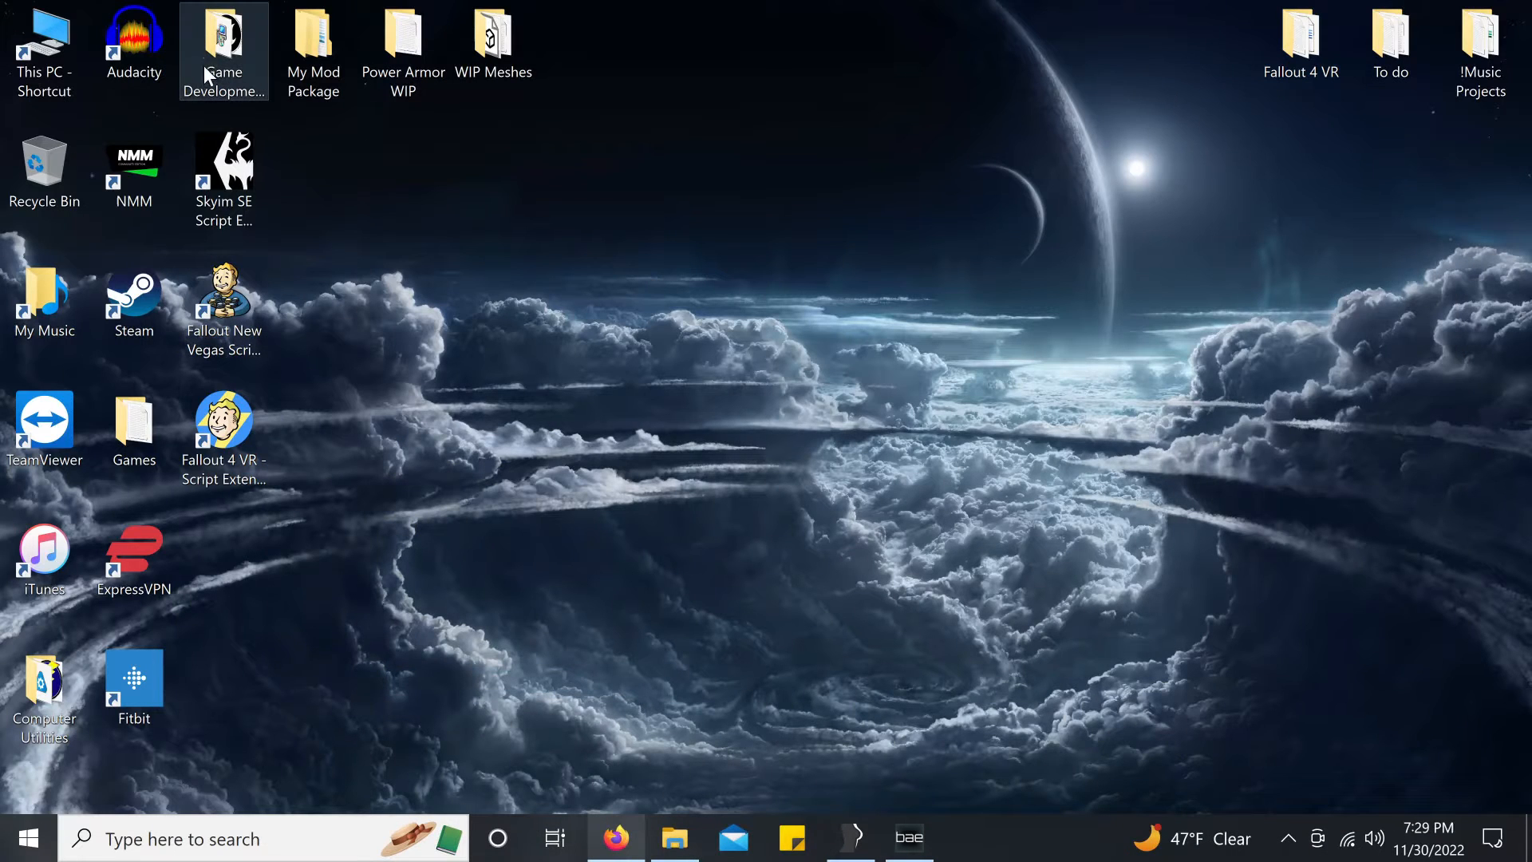
Step: View the modeling programs stored in Game Development Tools > Modeling and close the folder window
left_click(227, 89)
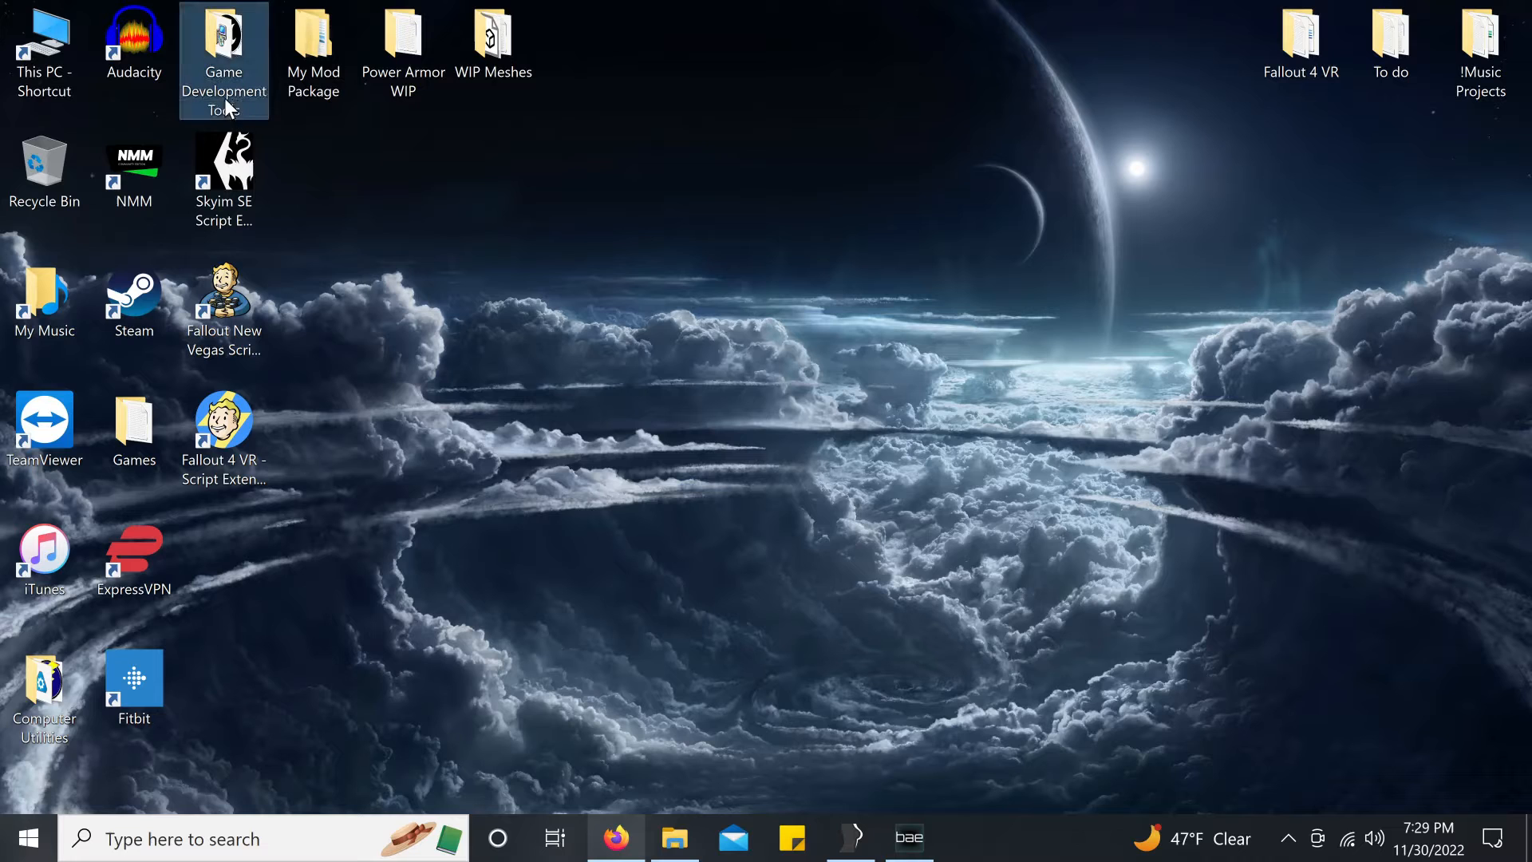
double_click(220, 48)
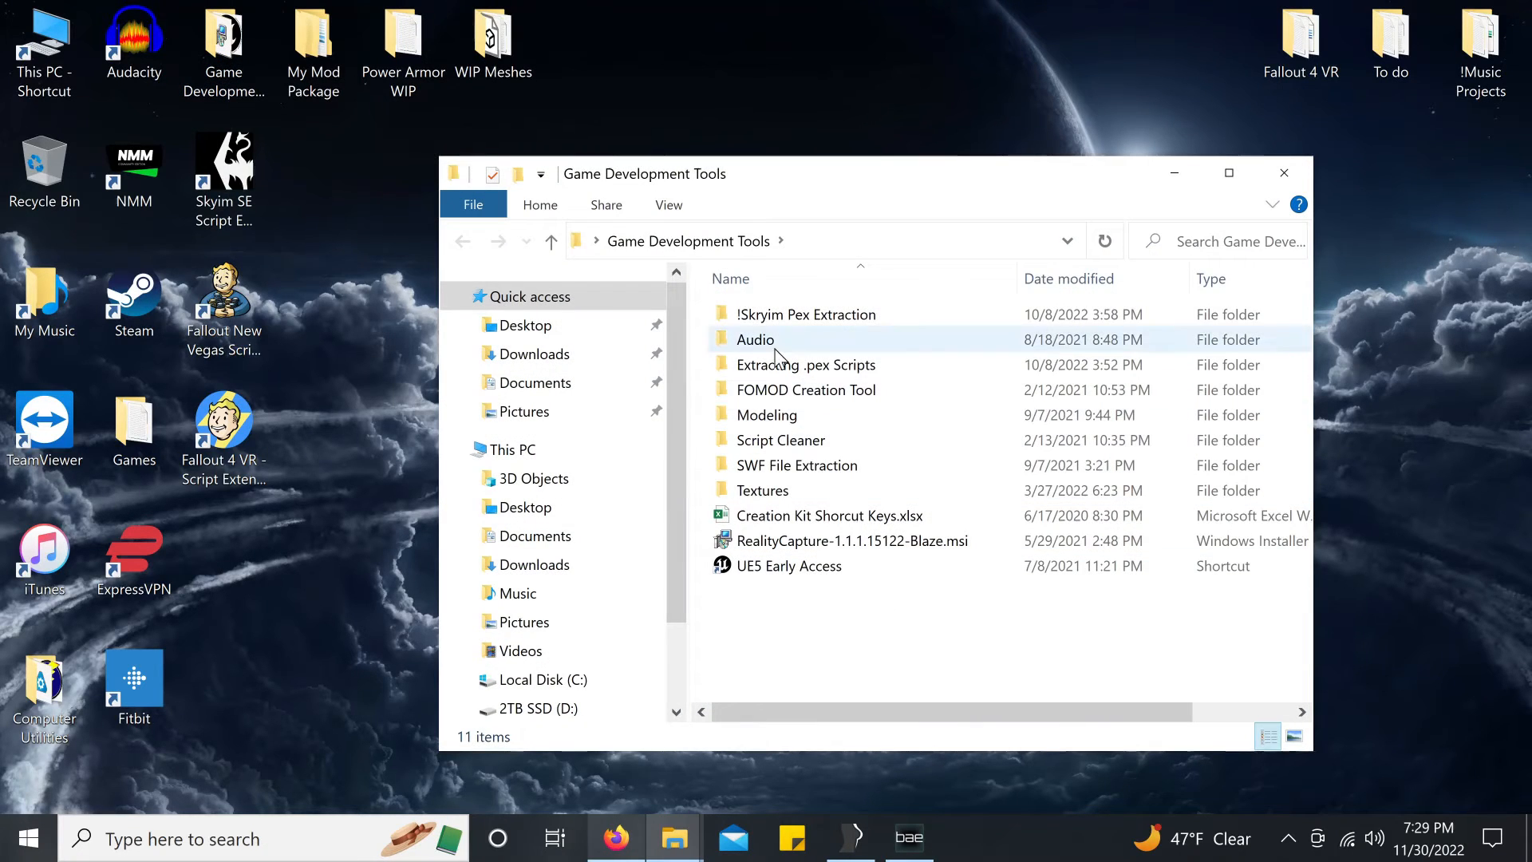
double_click(768, 414)
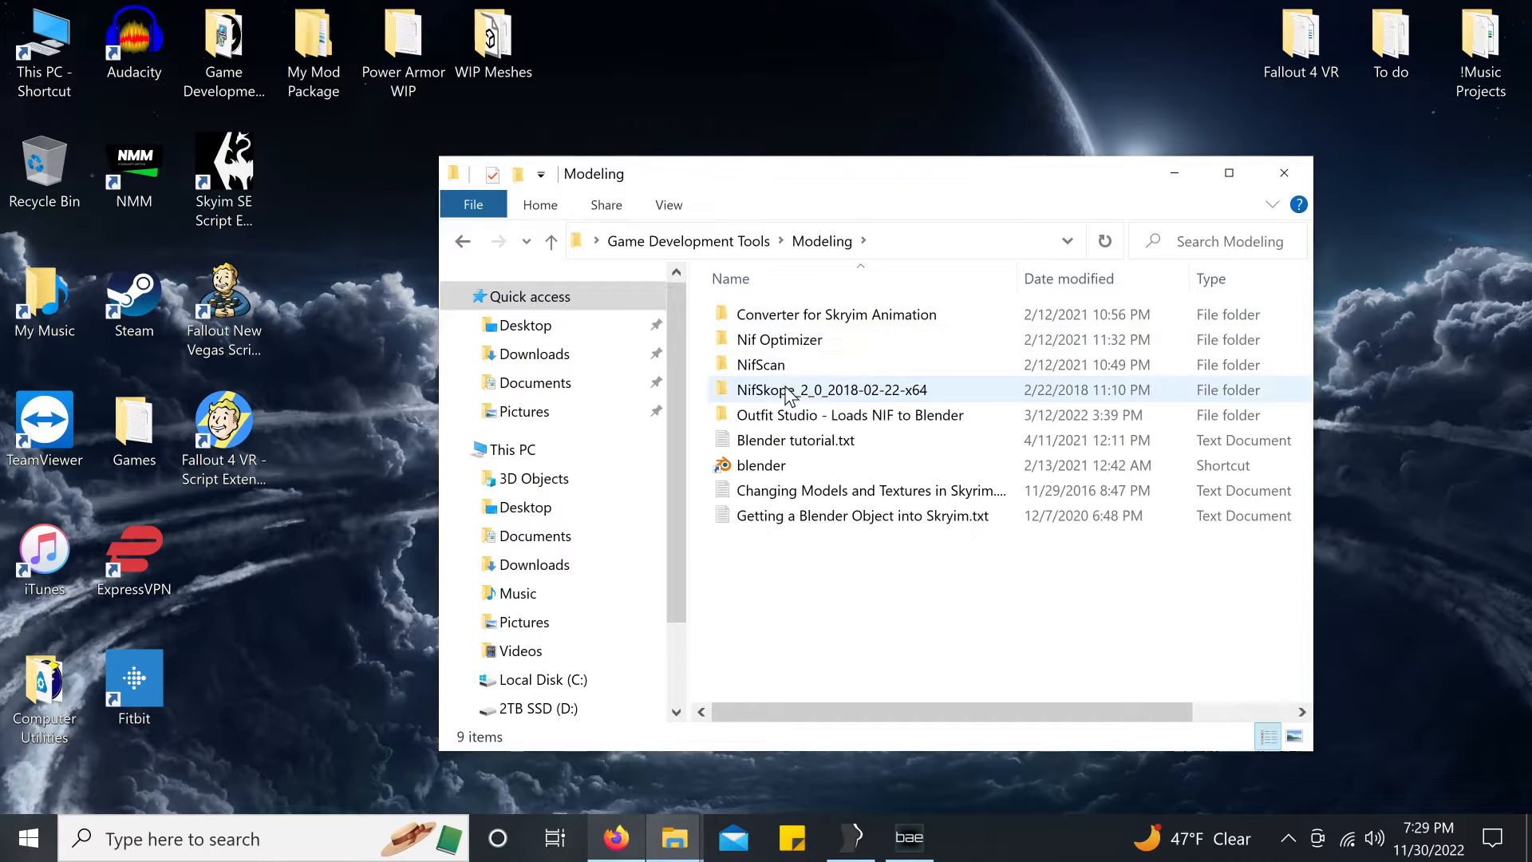
left_click(1281, 179)
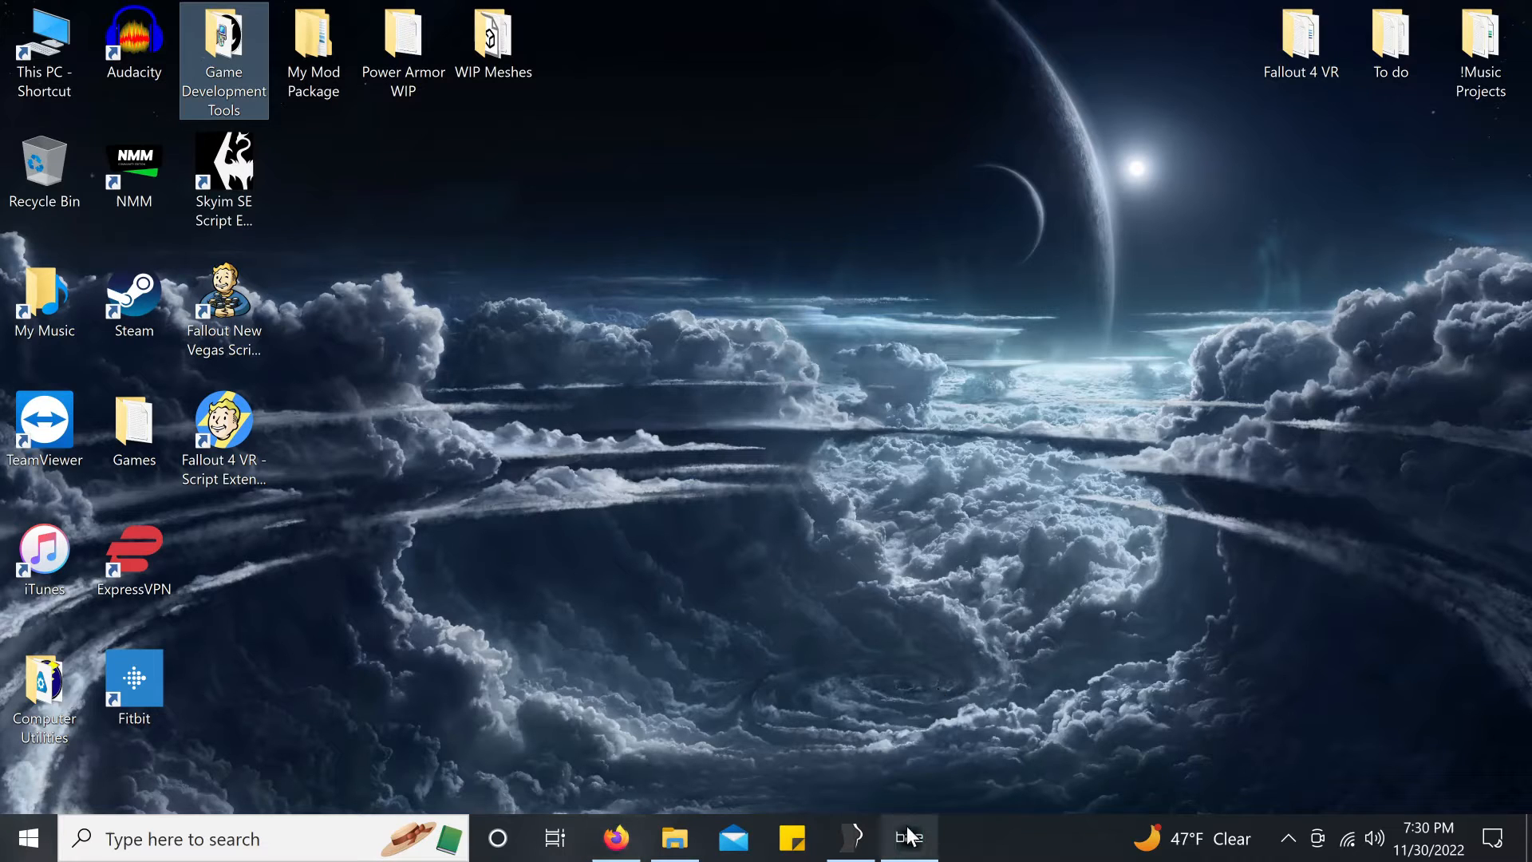
Step: Bring up B.A.E. and open the file location of the Fallout 4 VR - Script Extended desktop shortcut
left_click(906, 847)
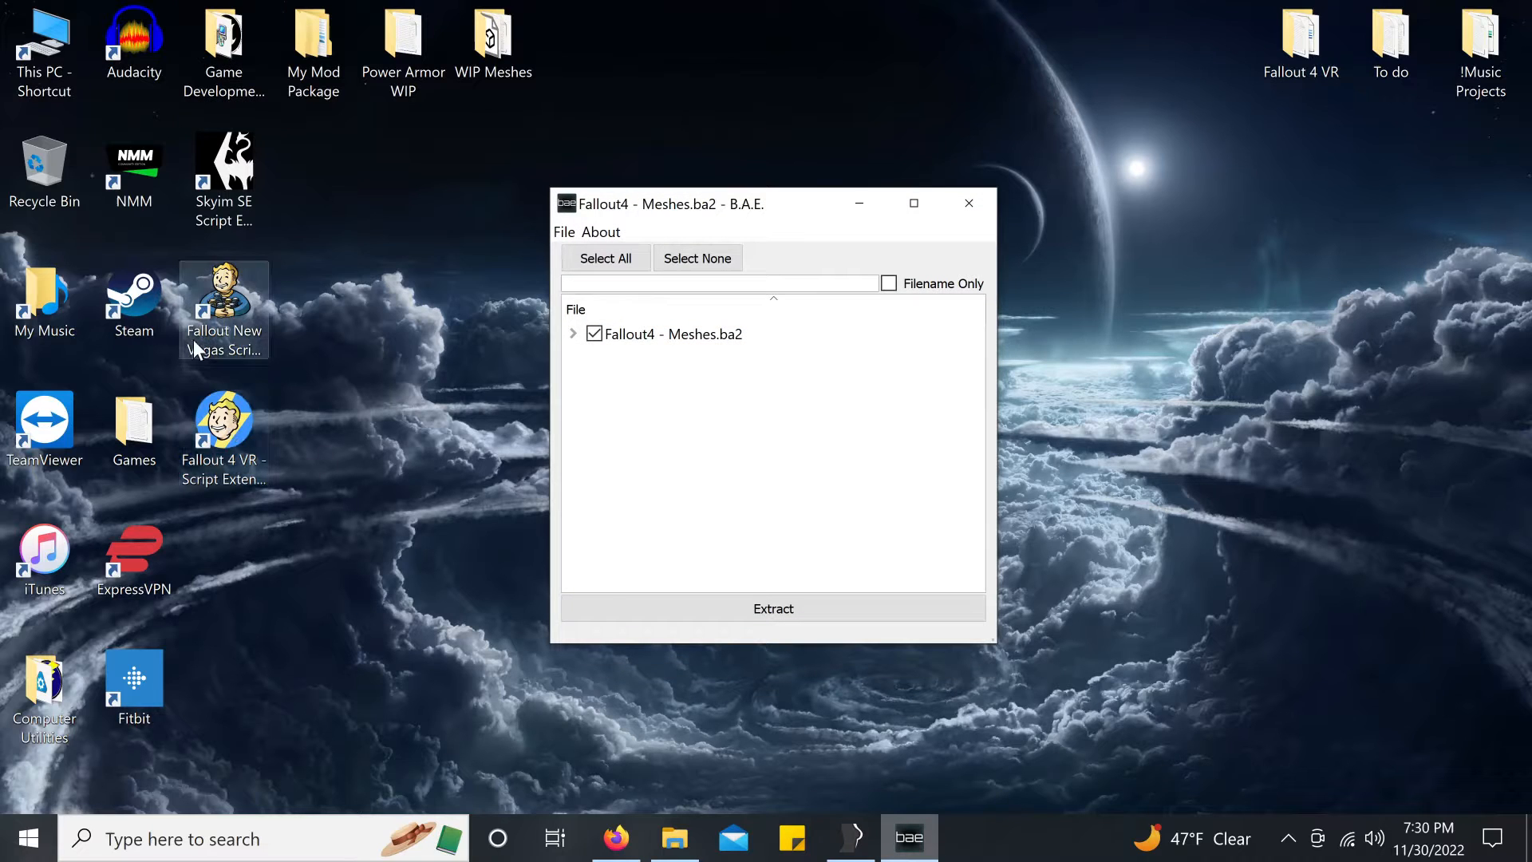
right_click(228, 439)
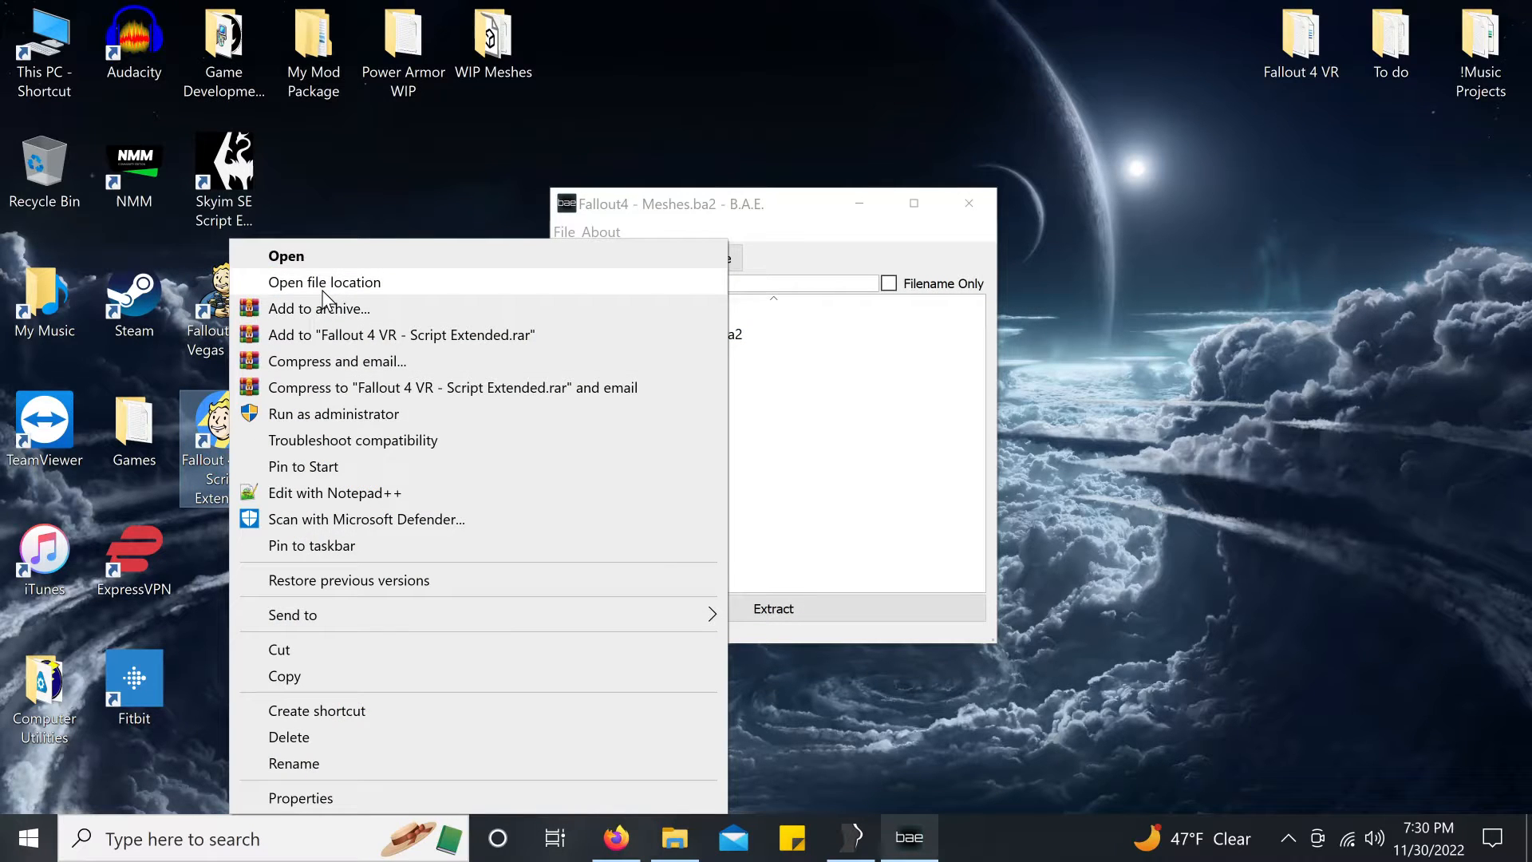
left_click(395, 195)
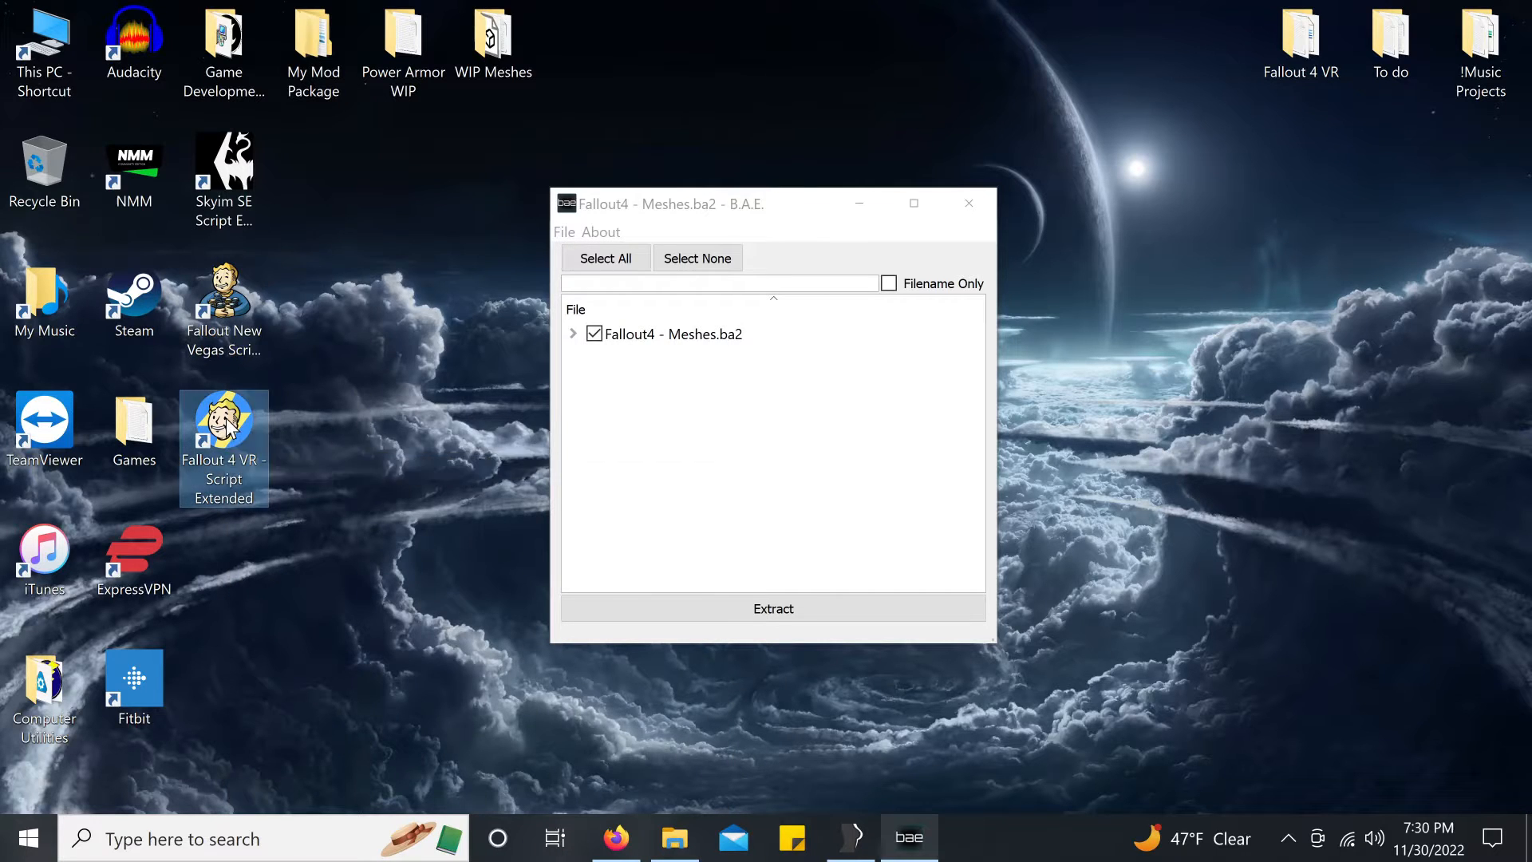
right_click(225, 456)
left_click(336, 283)
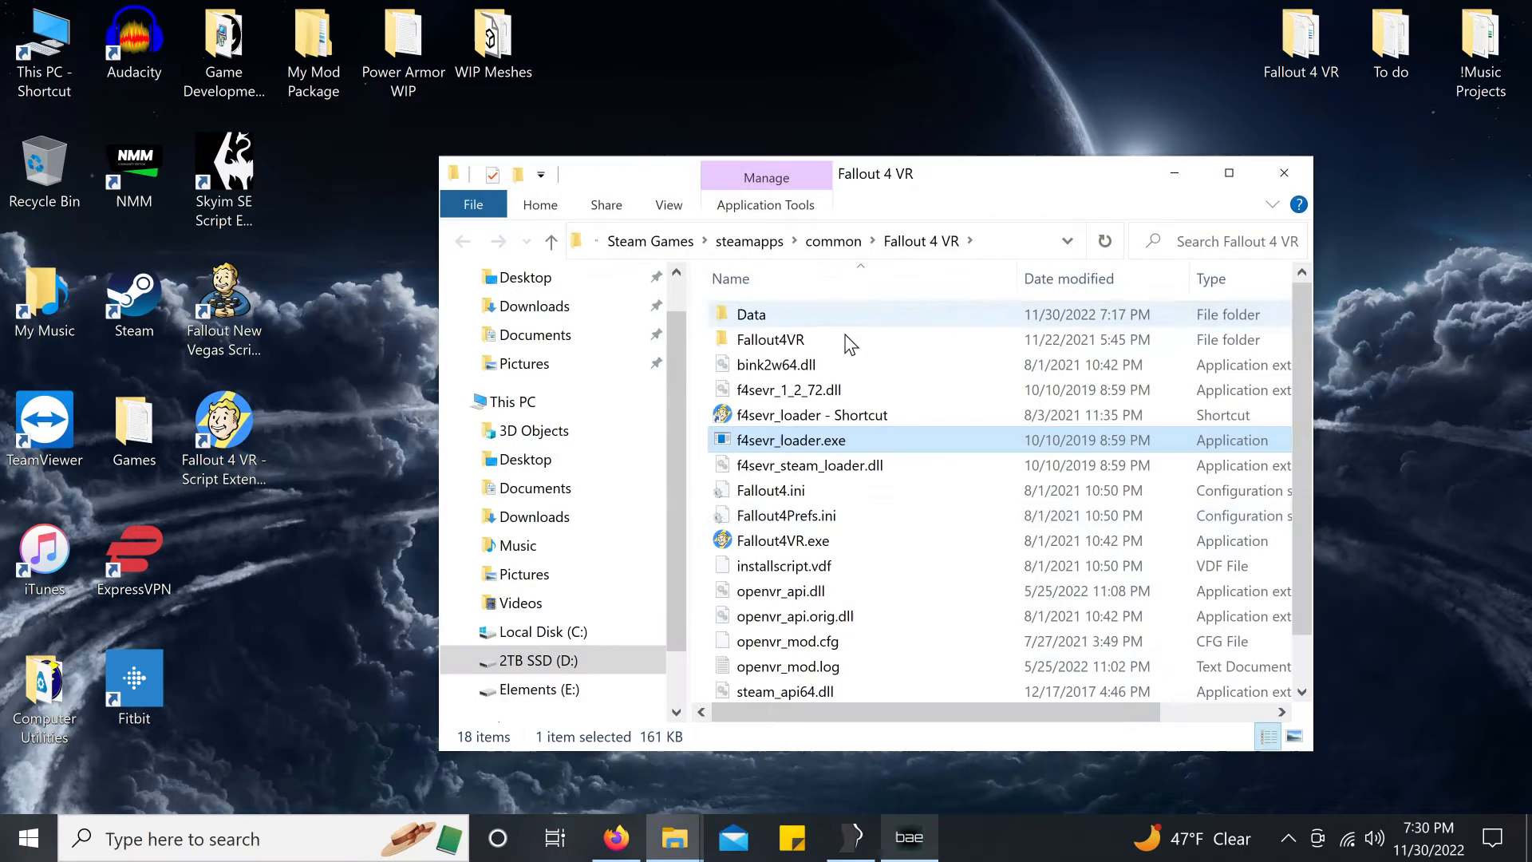
Step: Go up to the Steam common folder and open the Data folder of Fallout 4
left_click(830, 246)
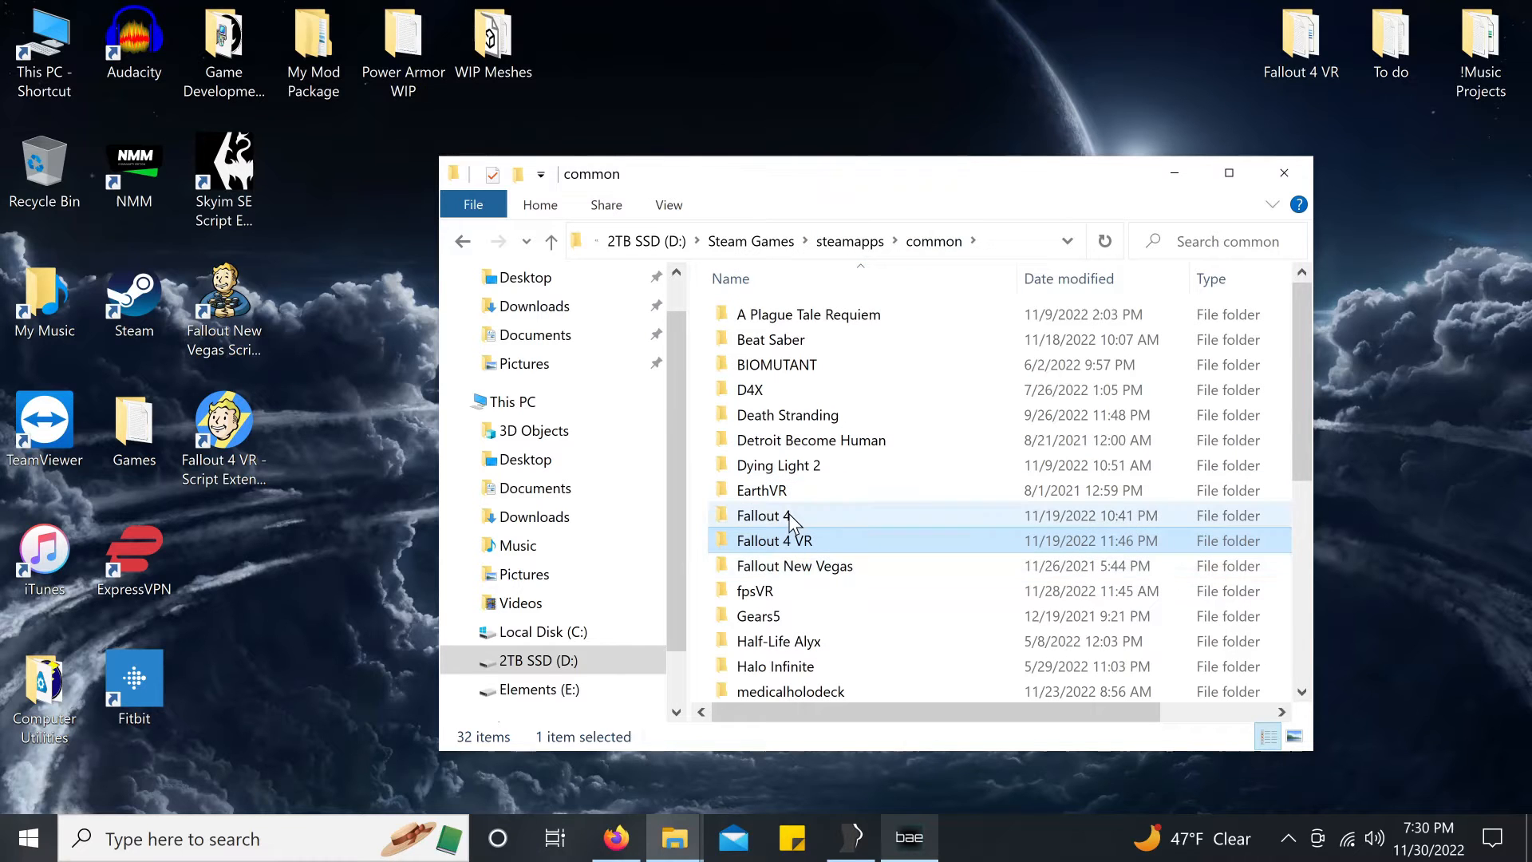
double_click(748, 518)
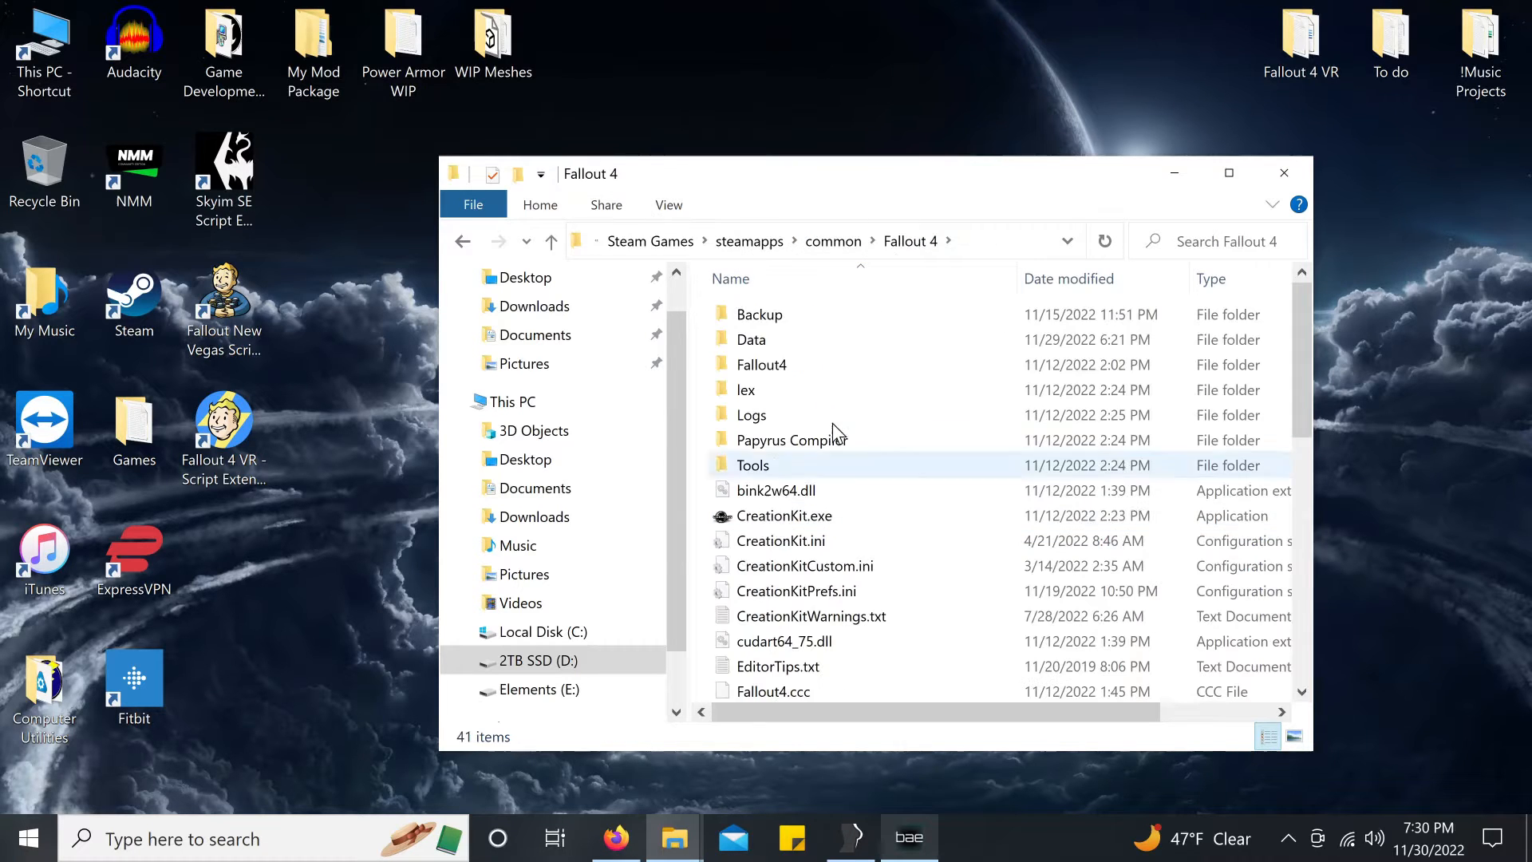
left_click(762, 365)
double_click(765, 339)
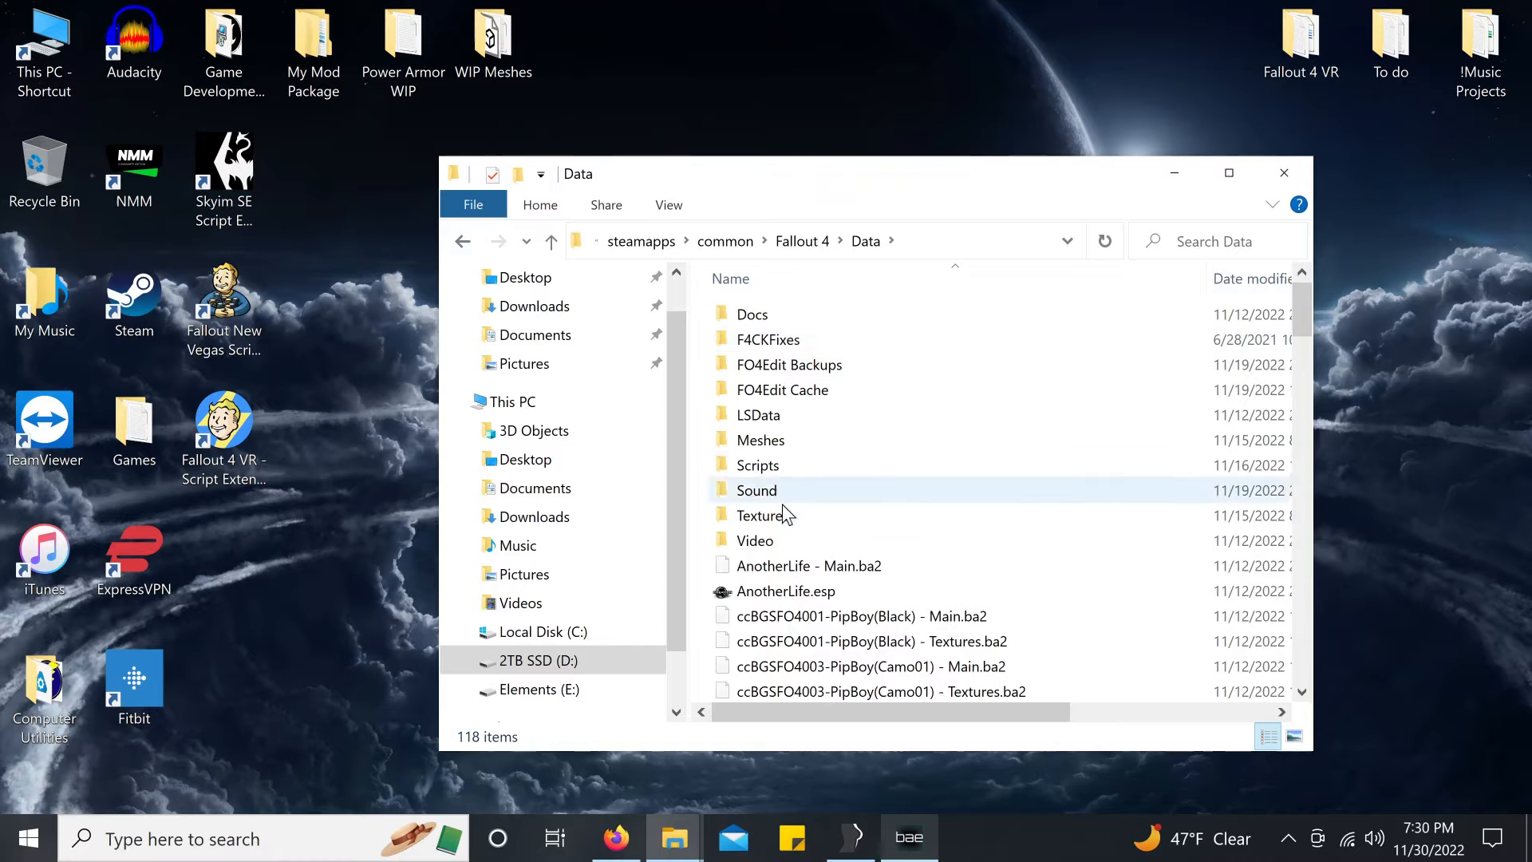
Step: Locate Fallout4 - Meshes.ba2 in the Data folder, compare it with the archive loaded in B.A.E., and close the folder window
scroll(778, 435, "down", 20)
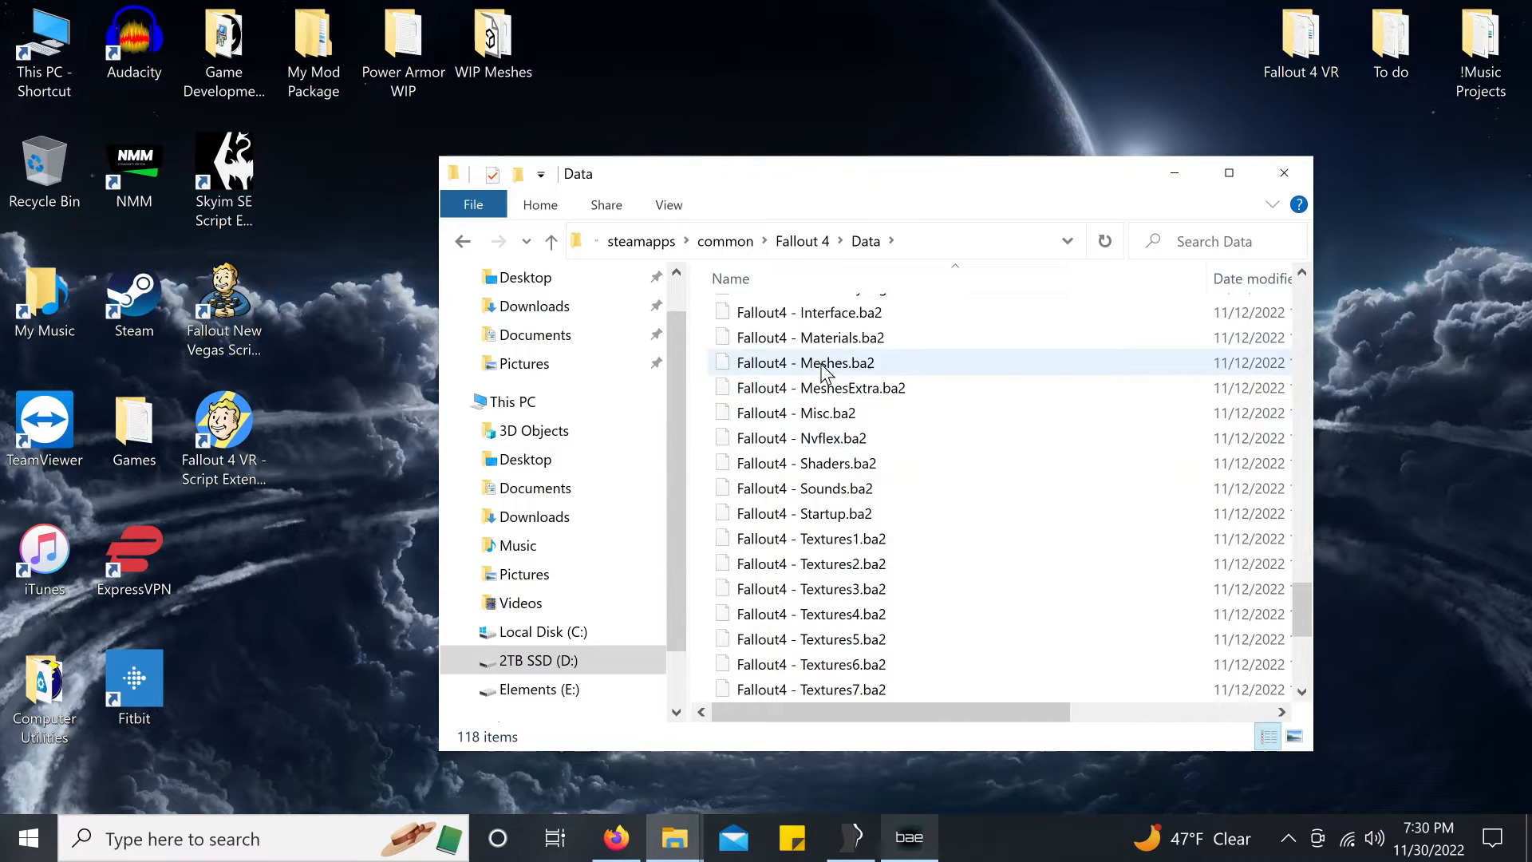
left_click(869, 359)
double_click(869, 363)
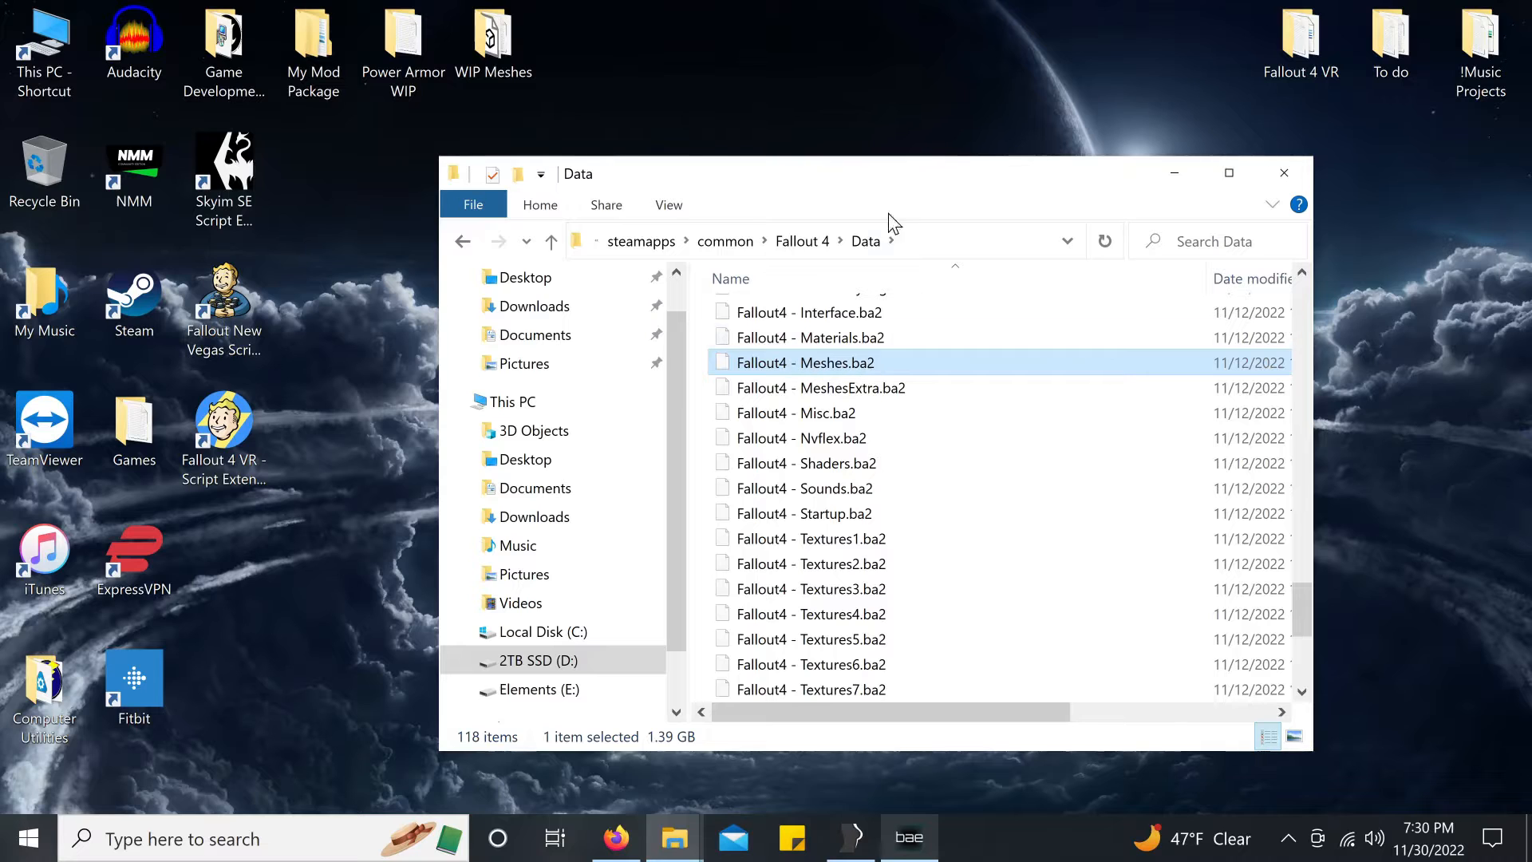
left_click_drag(889, 216, 1325, 231)
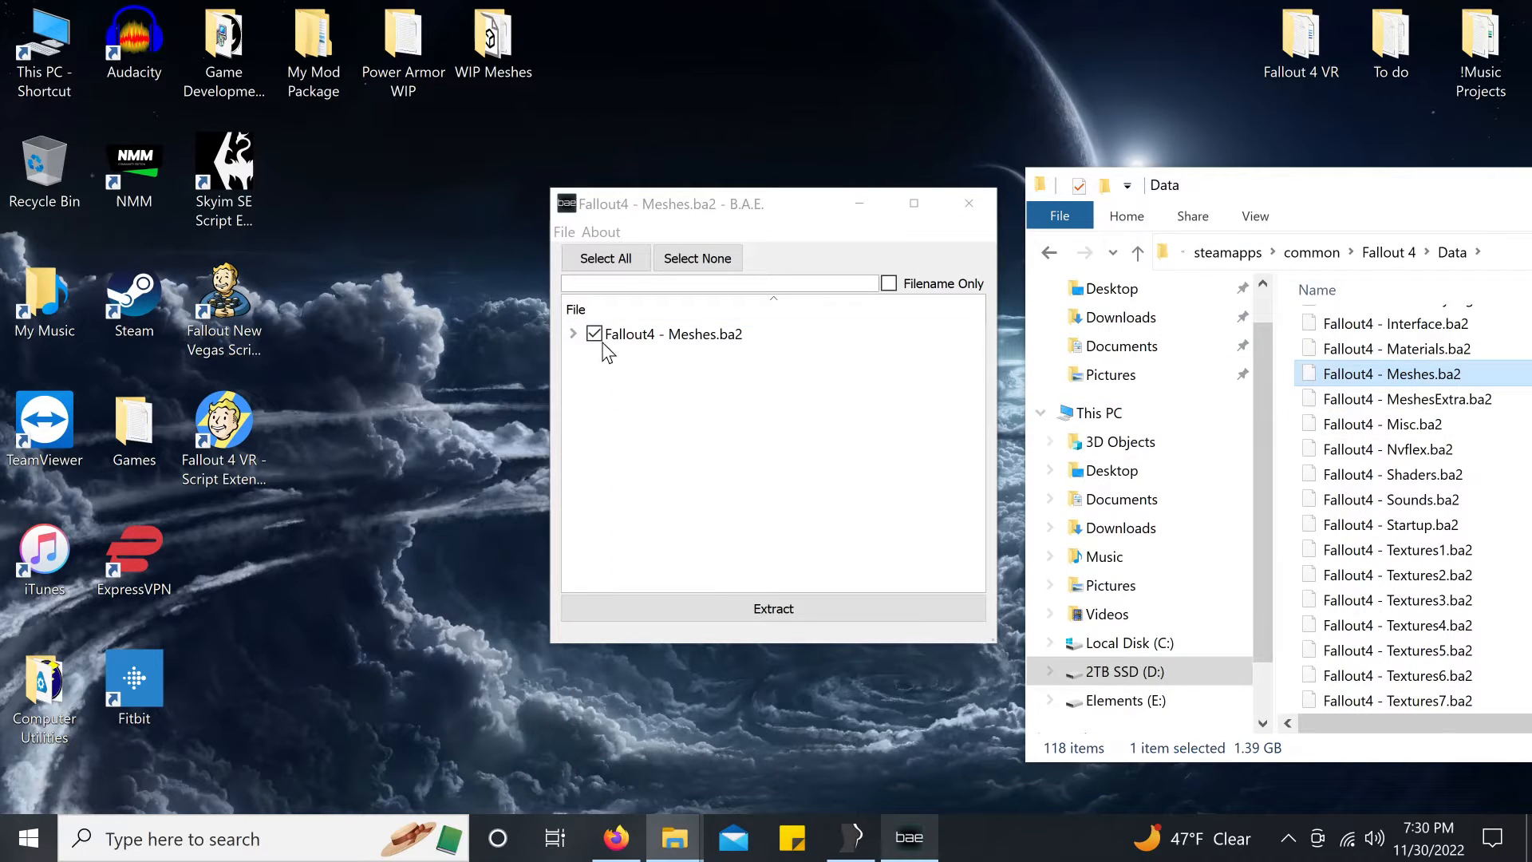
left_click_drag(1239, 185, 661, 188)
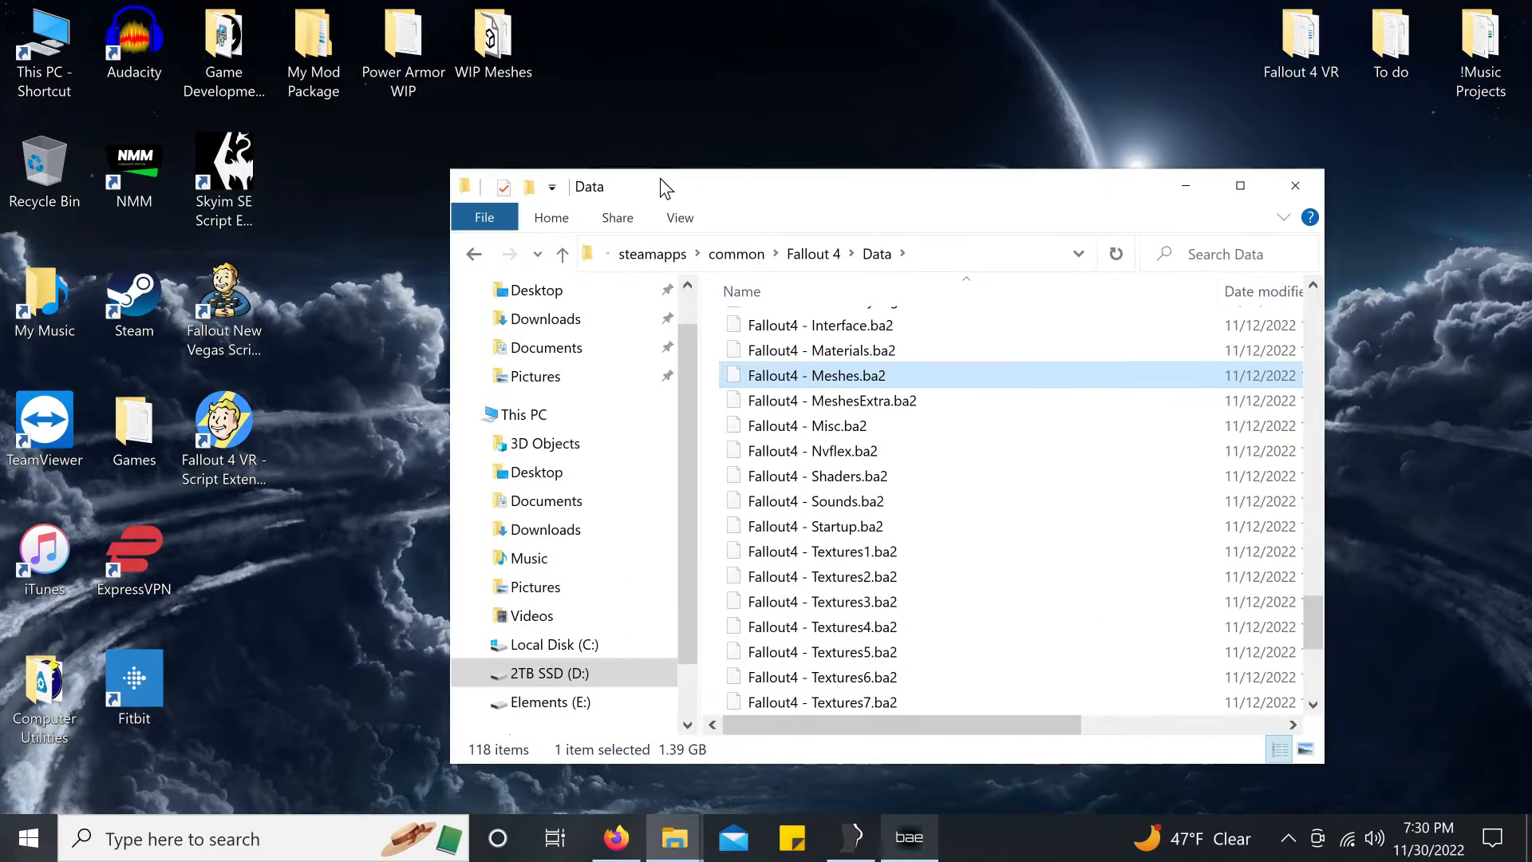
left_click(1307, 195)
Step: Expand Fallout4 - Meshes.ba2 in B.A.E. and examine its Meshes > Actors folders, including PowerArmor
left_click(573, 336)
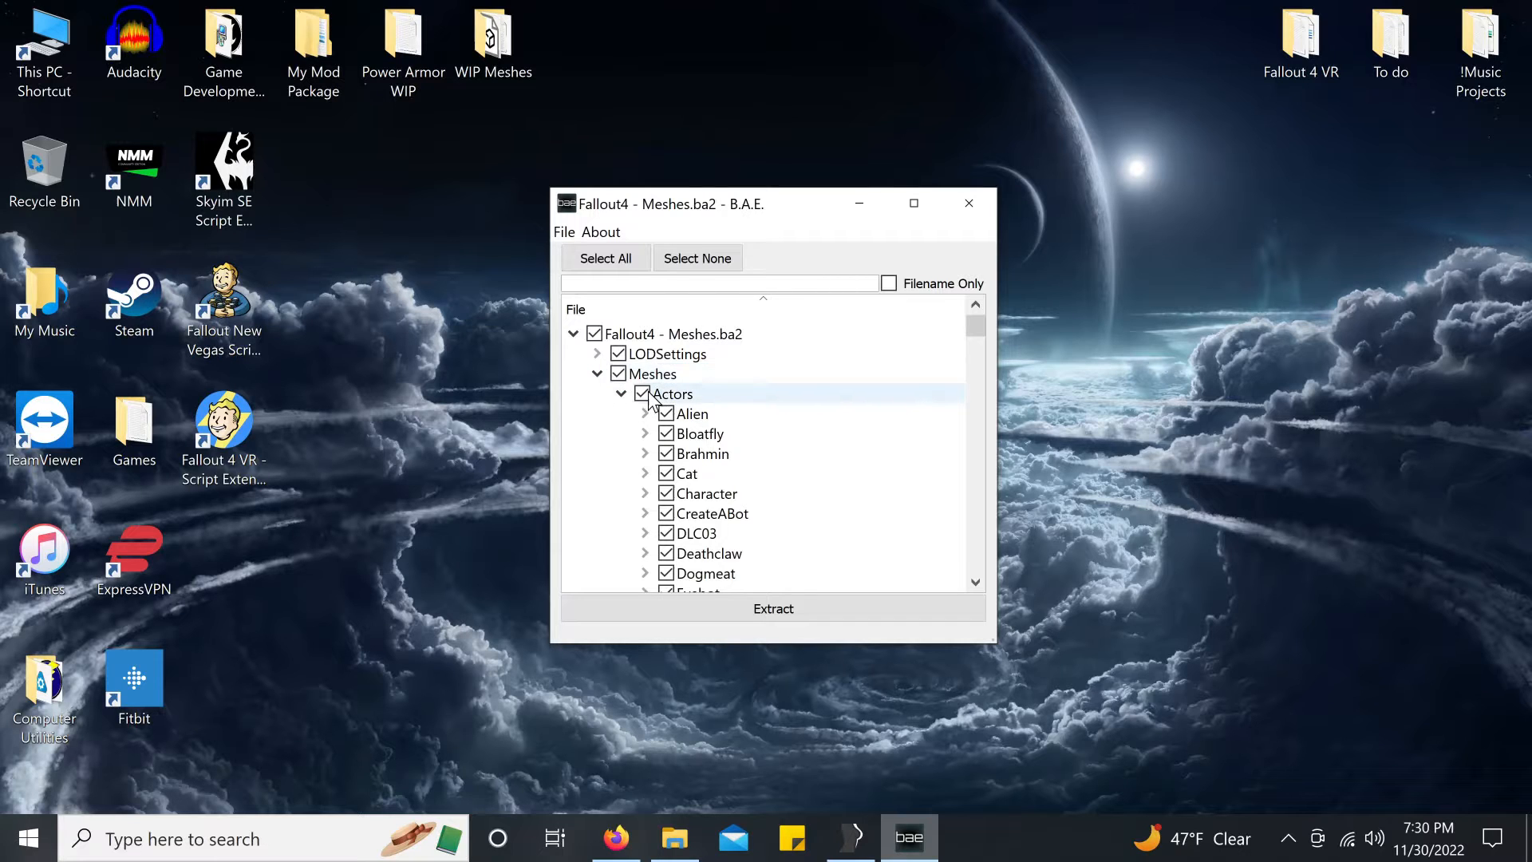
scroll(648, 395, "down", 4)
scroll(648, 395, "down", 3)
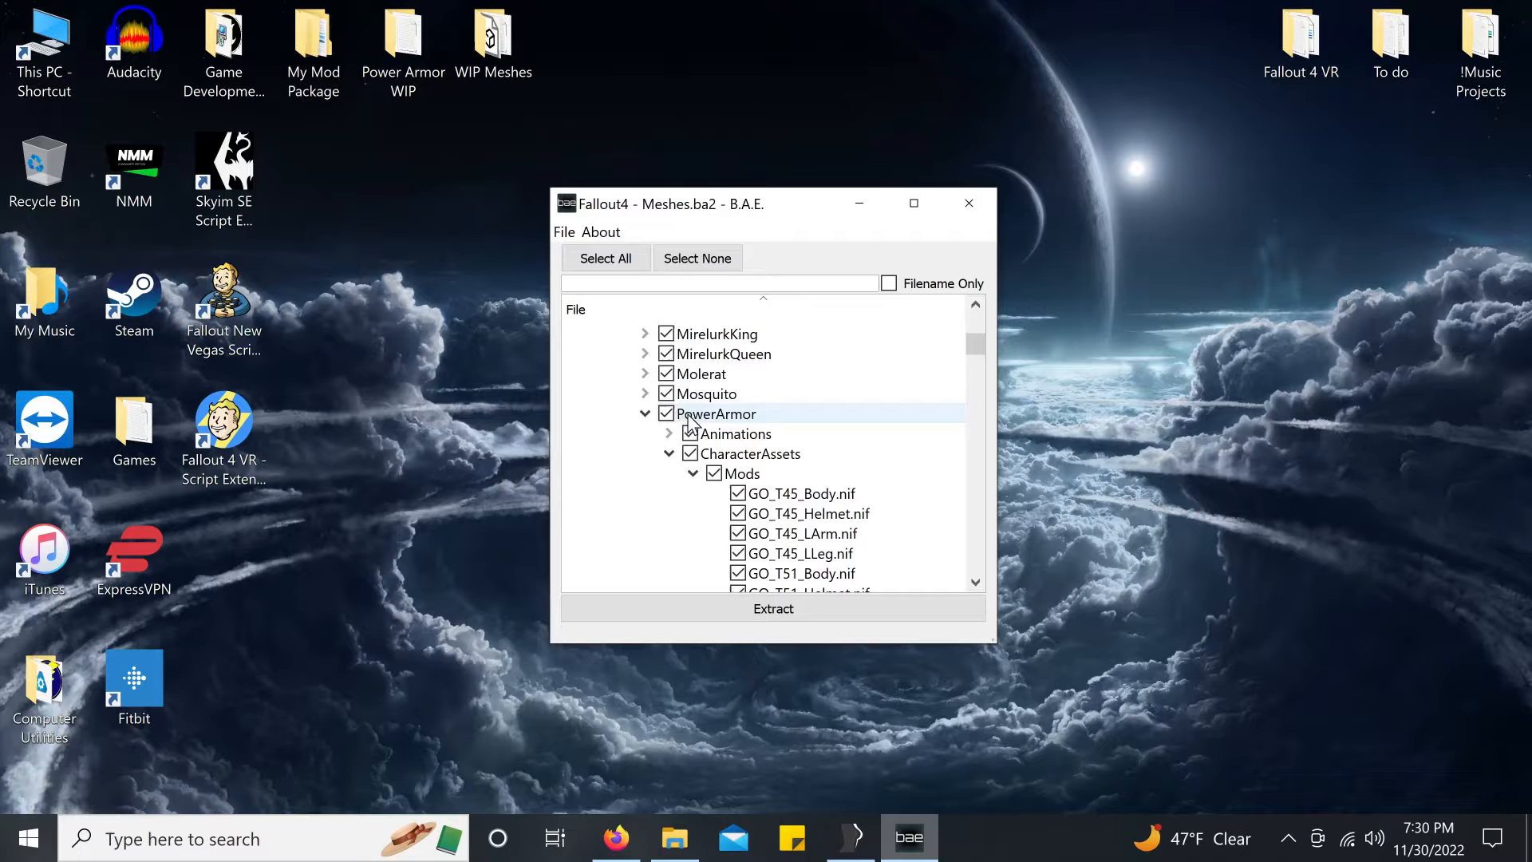
scroll(689, 423, "up", 7)
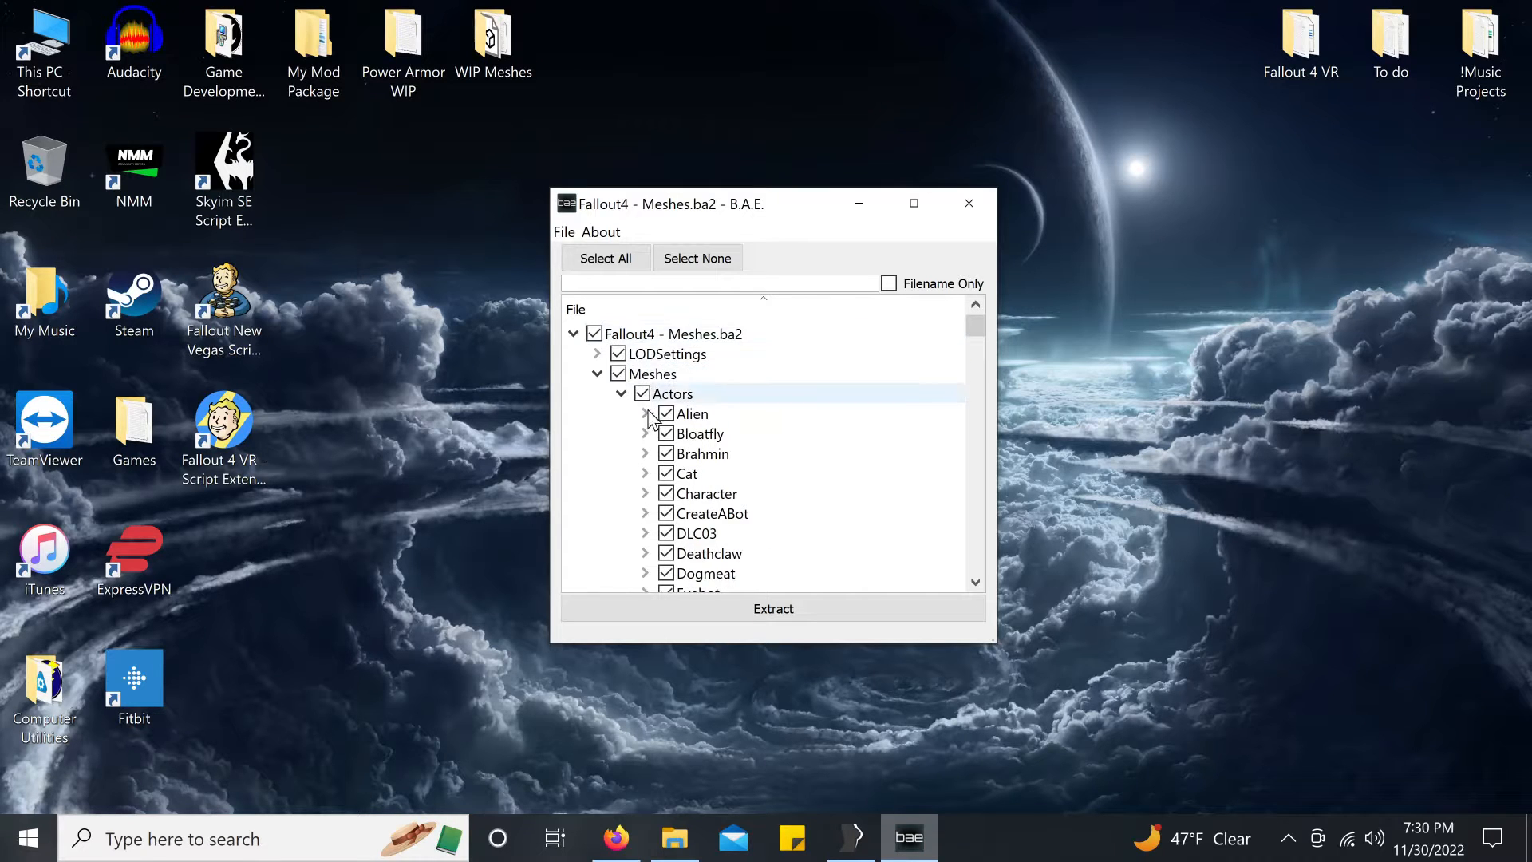
Step: Deselect all files of Fallout4 - Meshes.ba2 and go to PowerArmor > CharacterAssets > Mods in the file tree
scroll(650, 419, "down", 1)
scroll(631, 375, "up", 1)
left_click(593, 333)
scroll(683, 479, "down", 1)
scroll(683, 478, "down", 5)
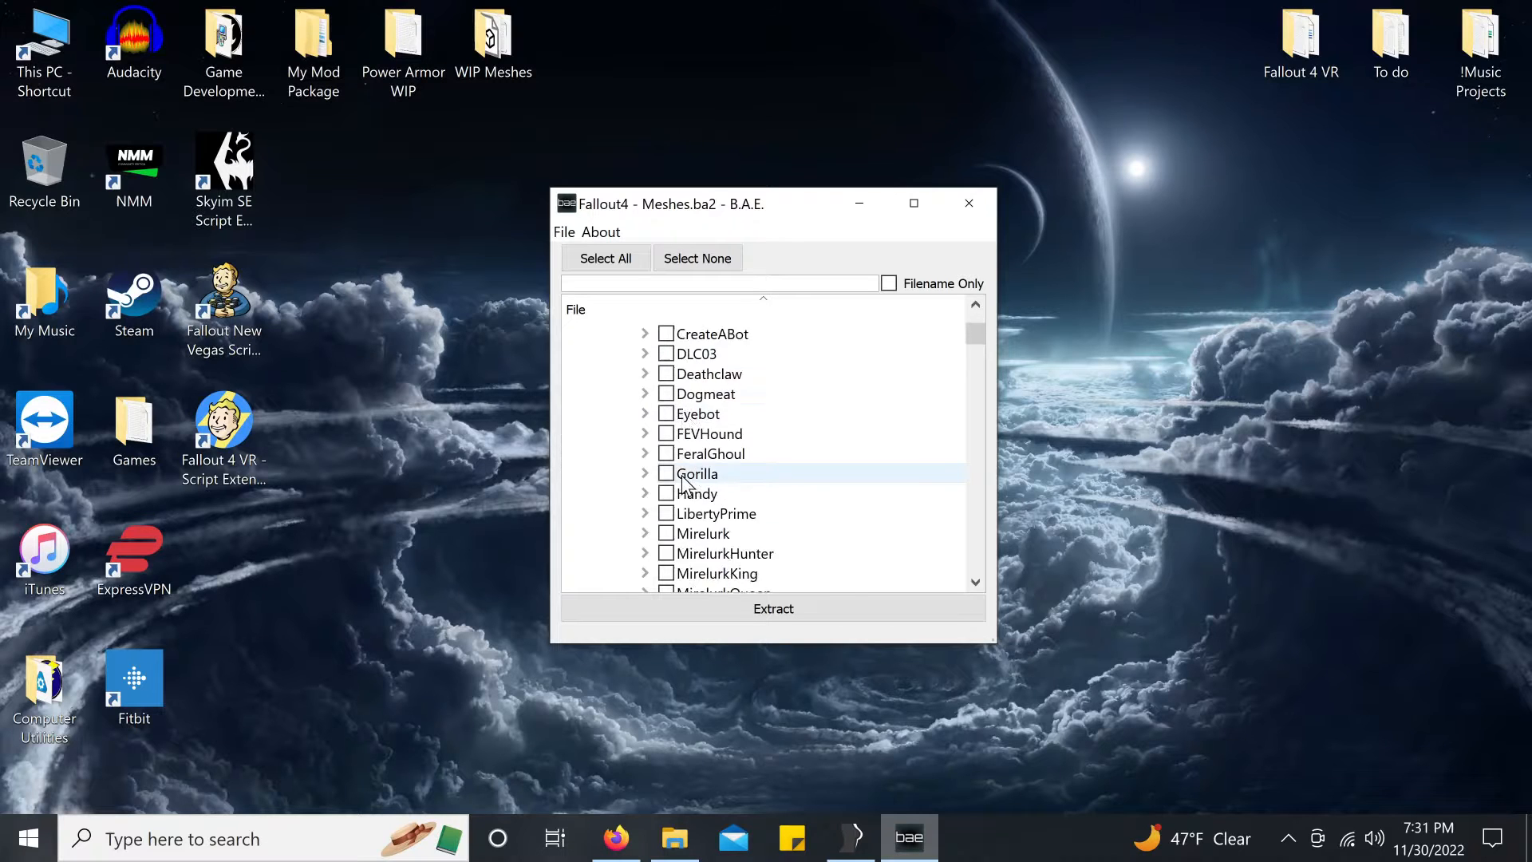
scroll(700, 483, "down", 2)
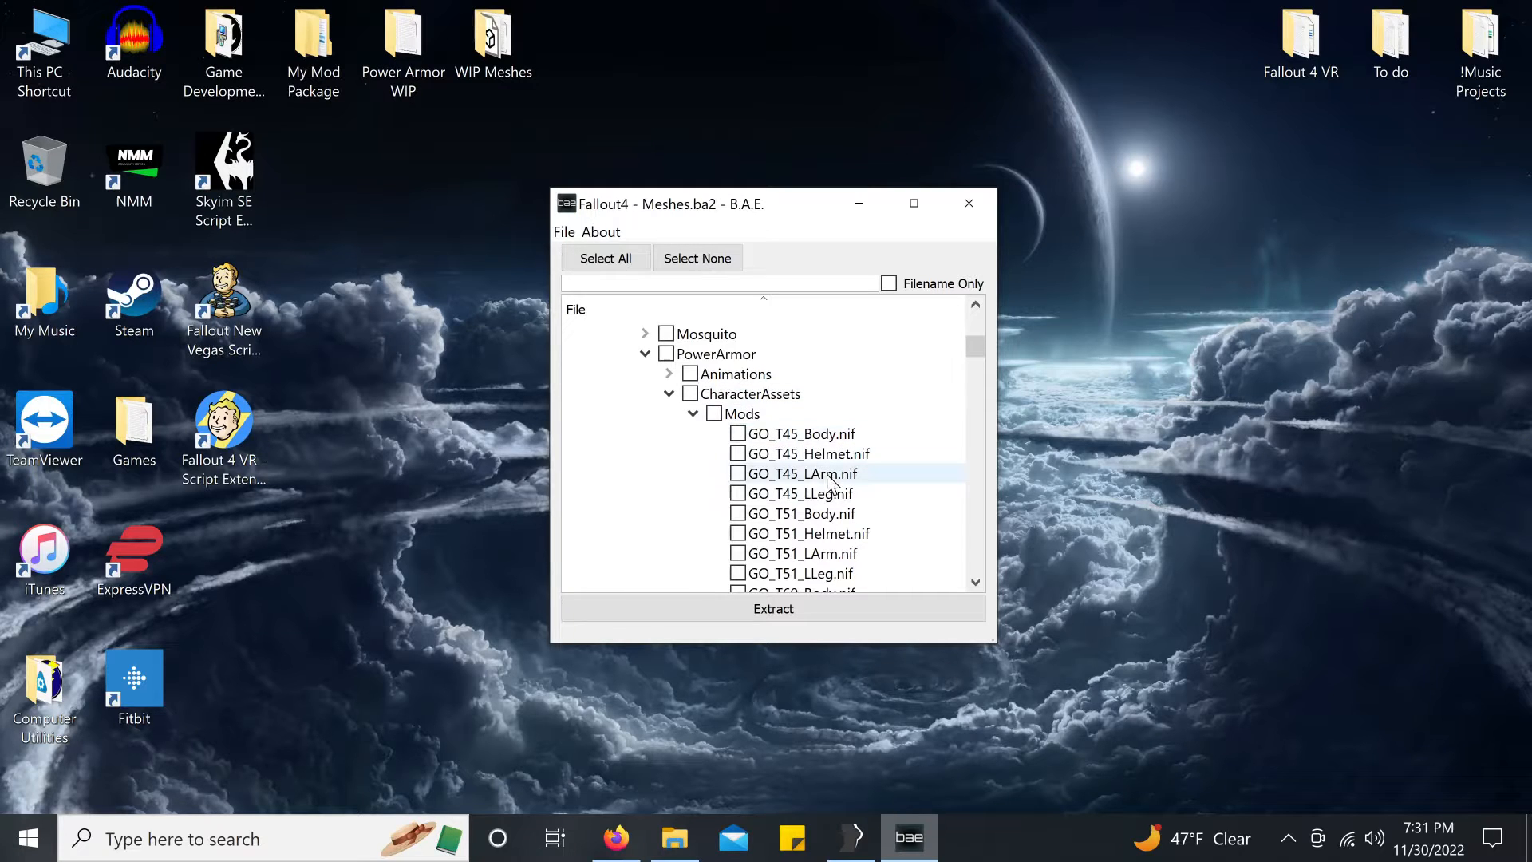
Step: Find PA_T51_Body.nif in the Mods folder, mark only that file for extraction, and close B.A.E. without extracting
scroll(830, 481, "down", 1)
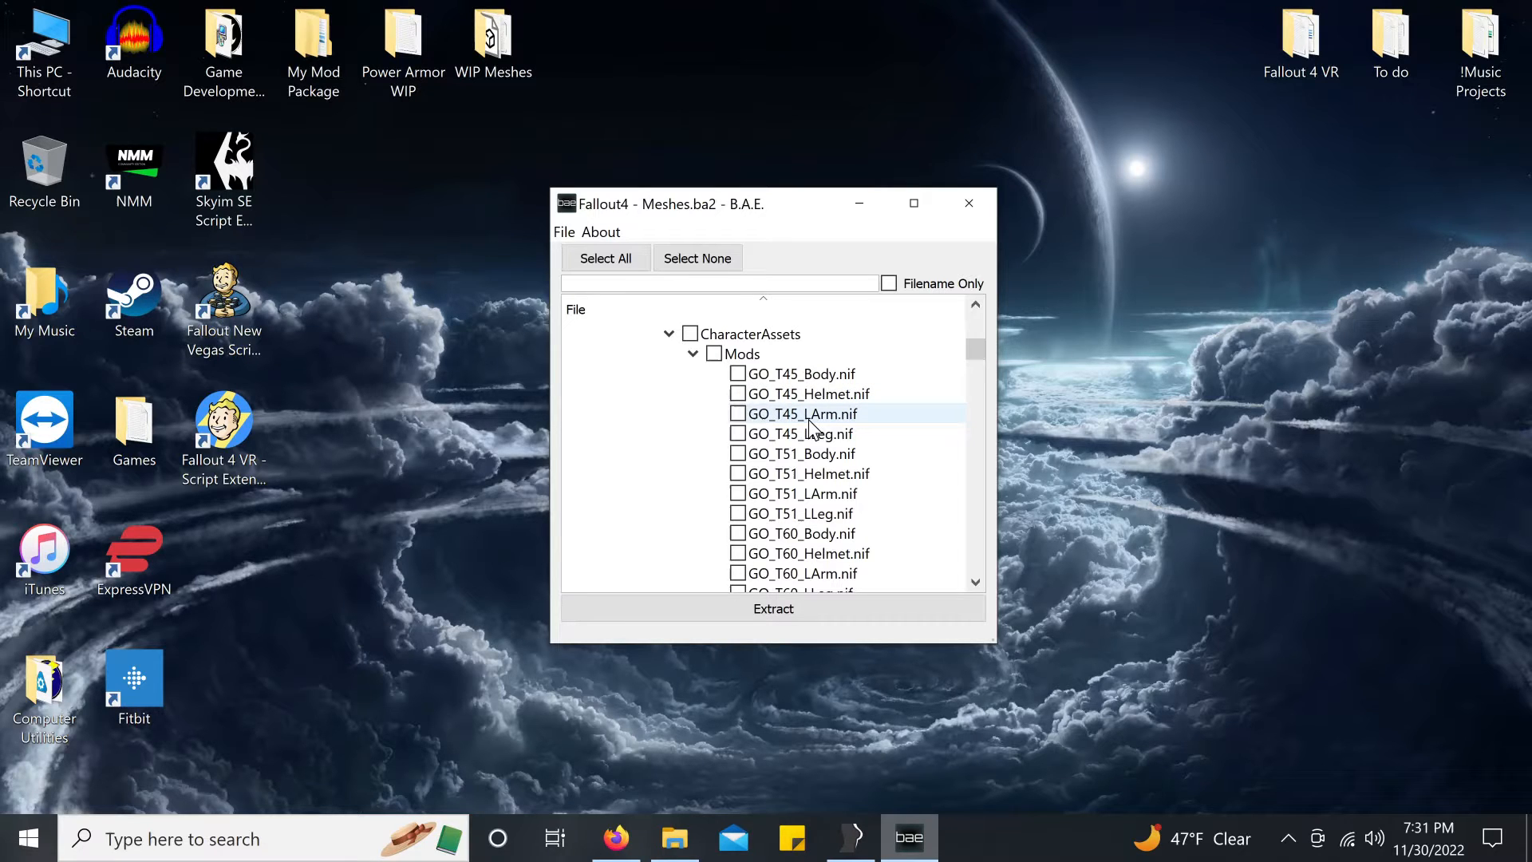
scroll(817, 494, "down", 3)
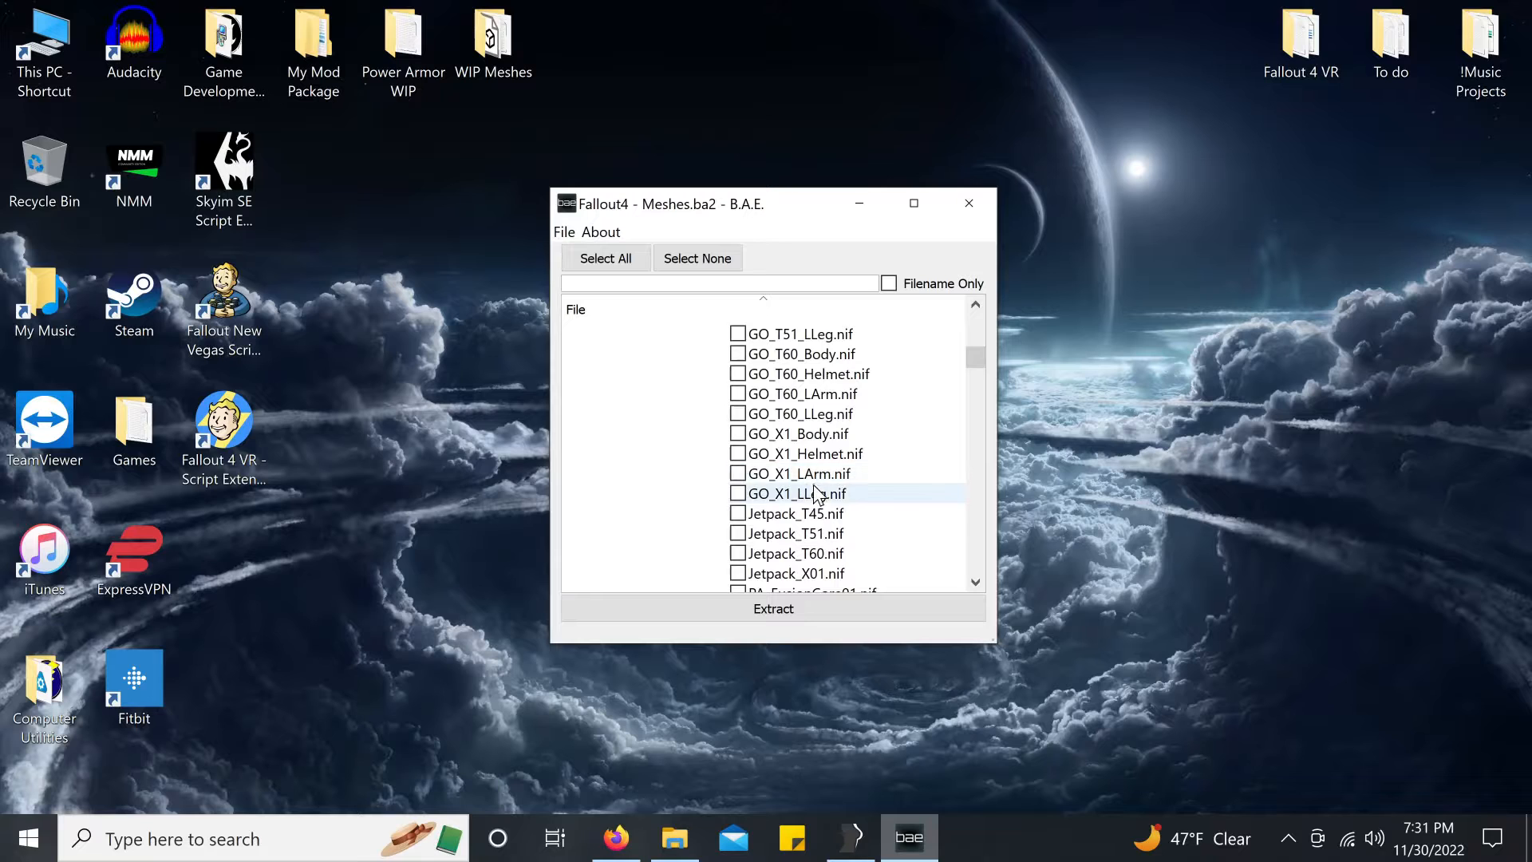
scroll(818, 494, "down", 2)
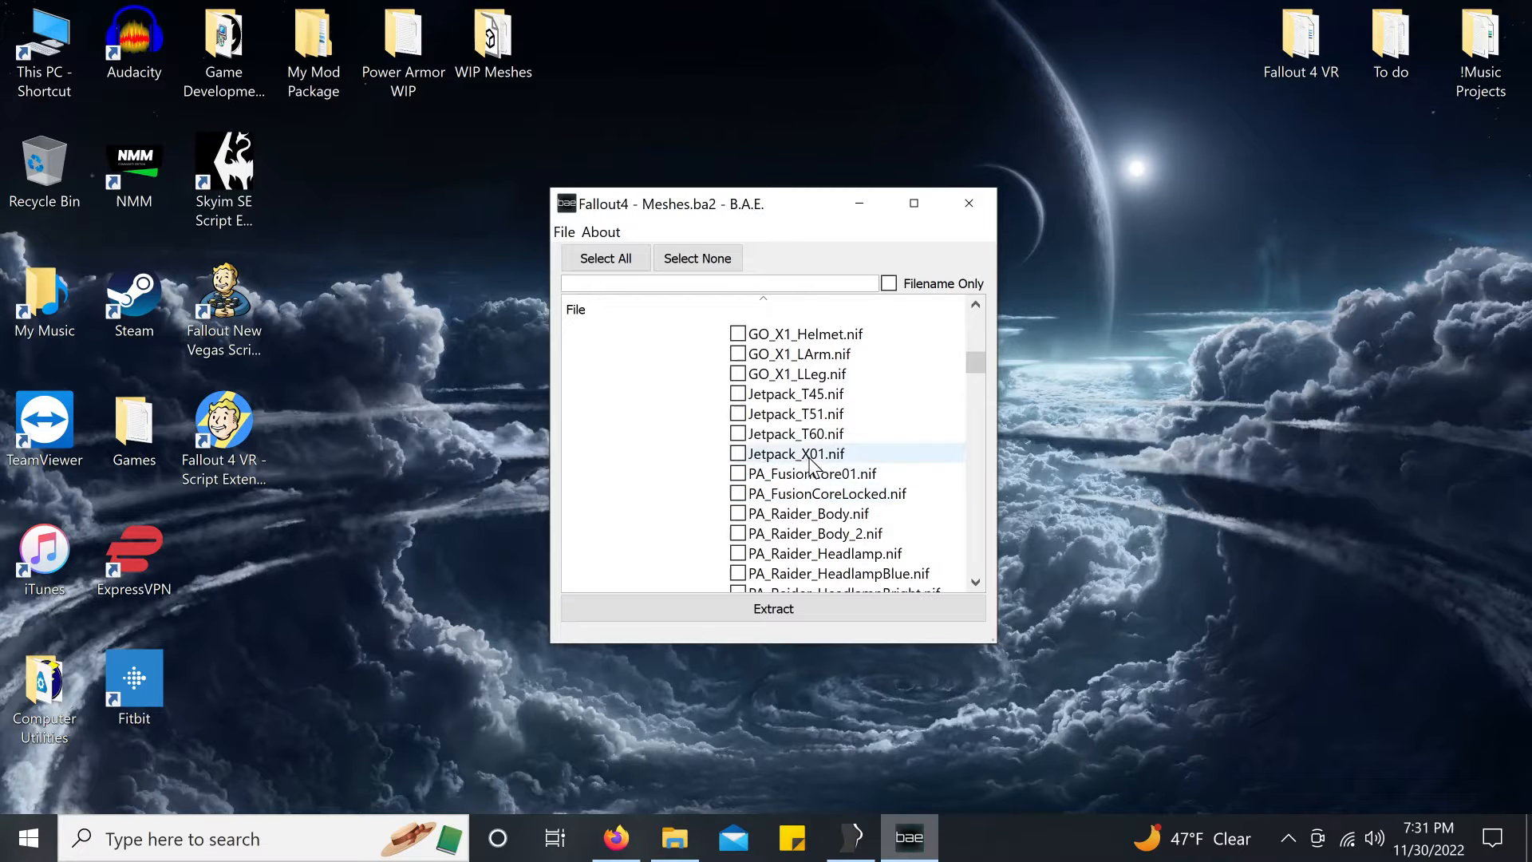
scroll(812, 474, "down", 4)
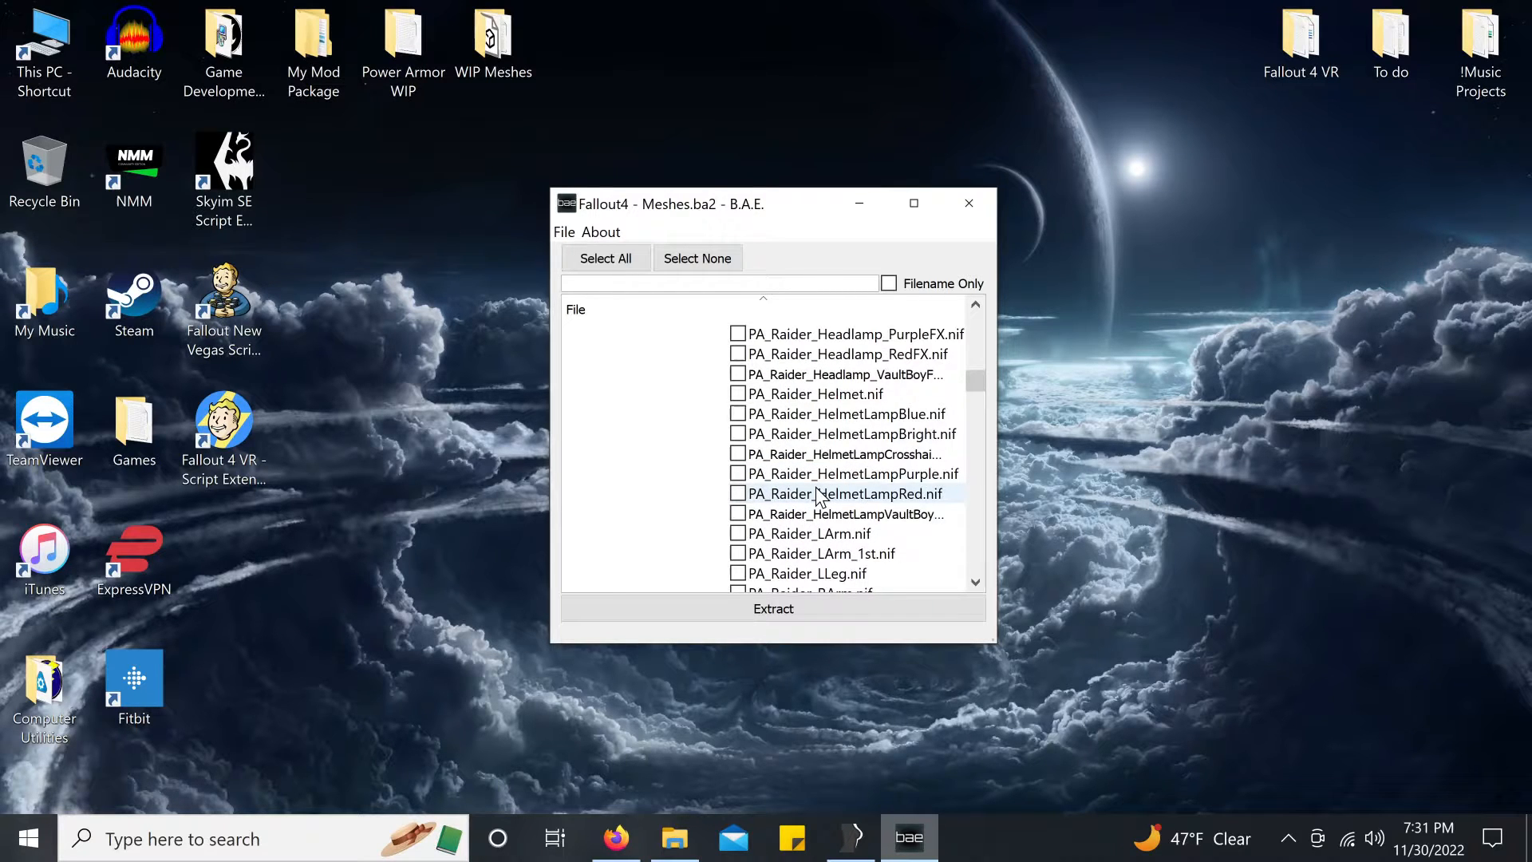
scroll(819, 496, "down", 3)
left_click(817, 477)
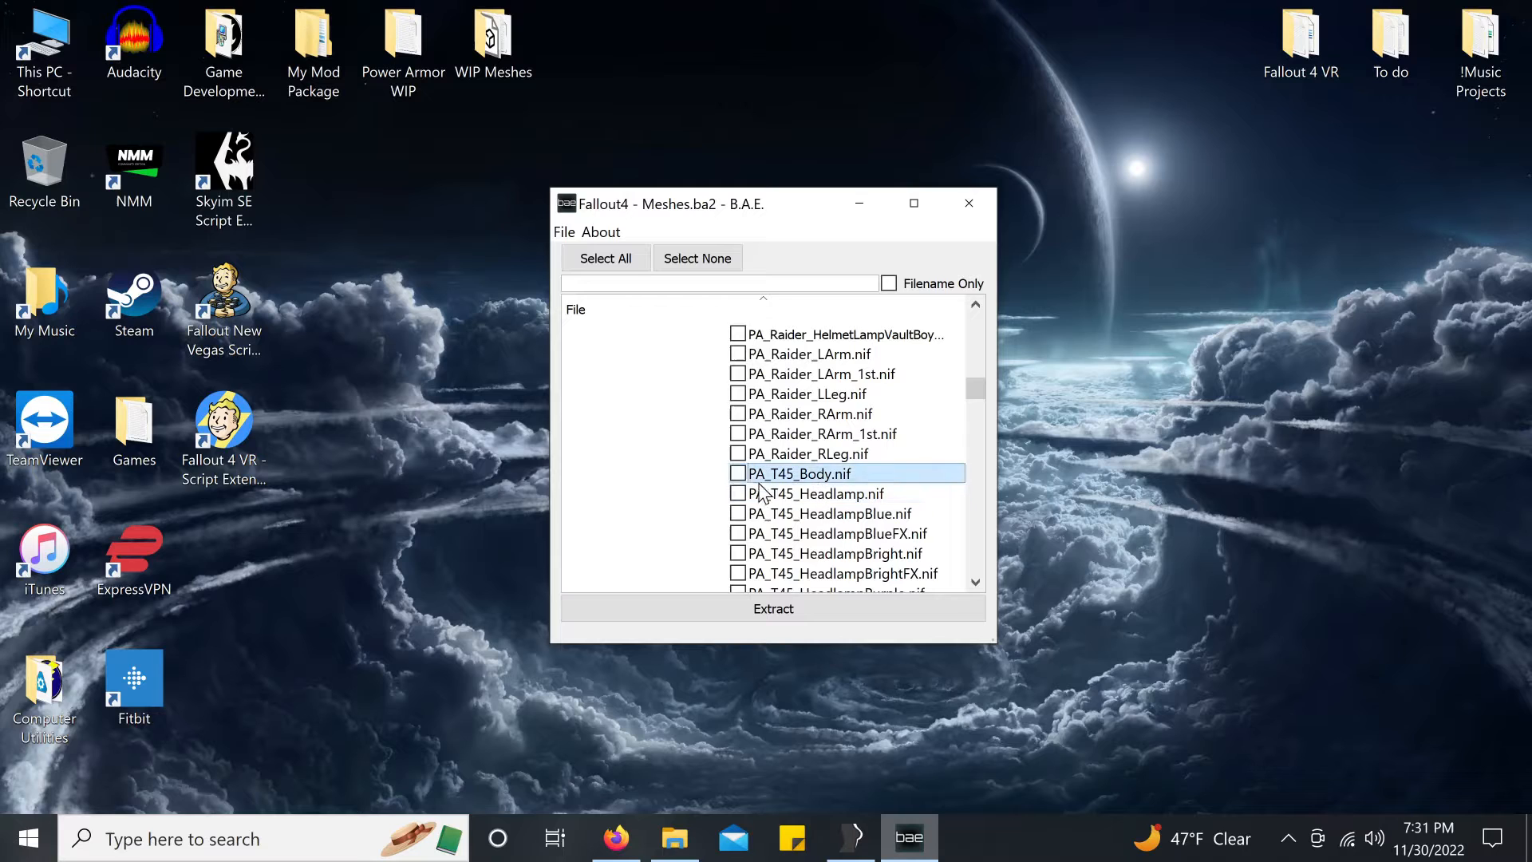
scroll(811, 479, "down", 5)
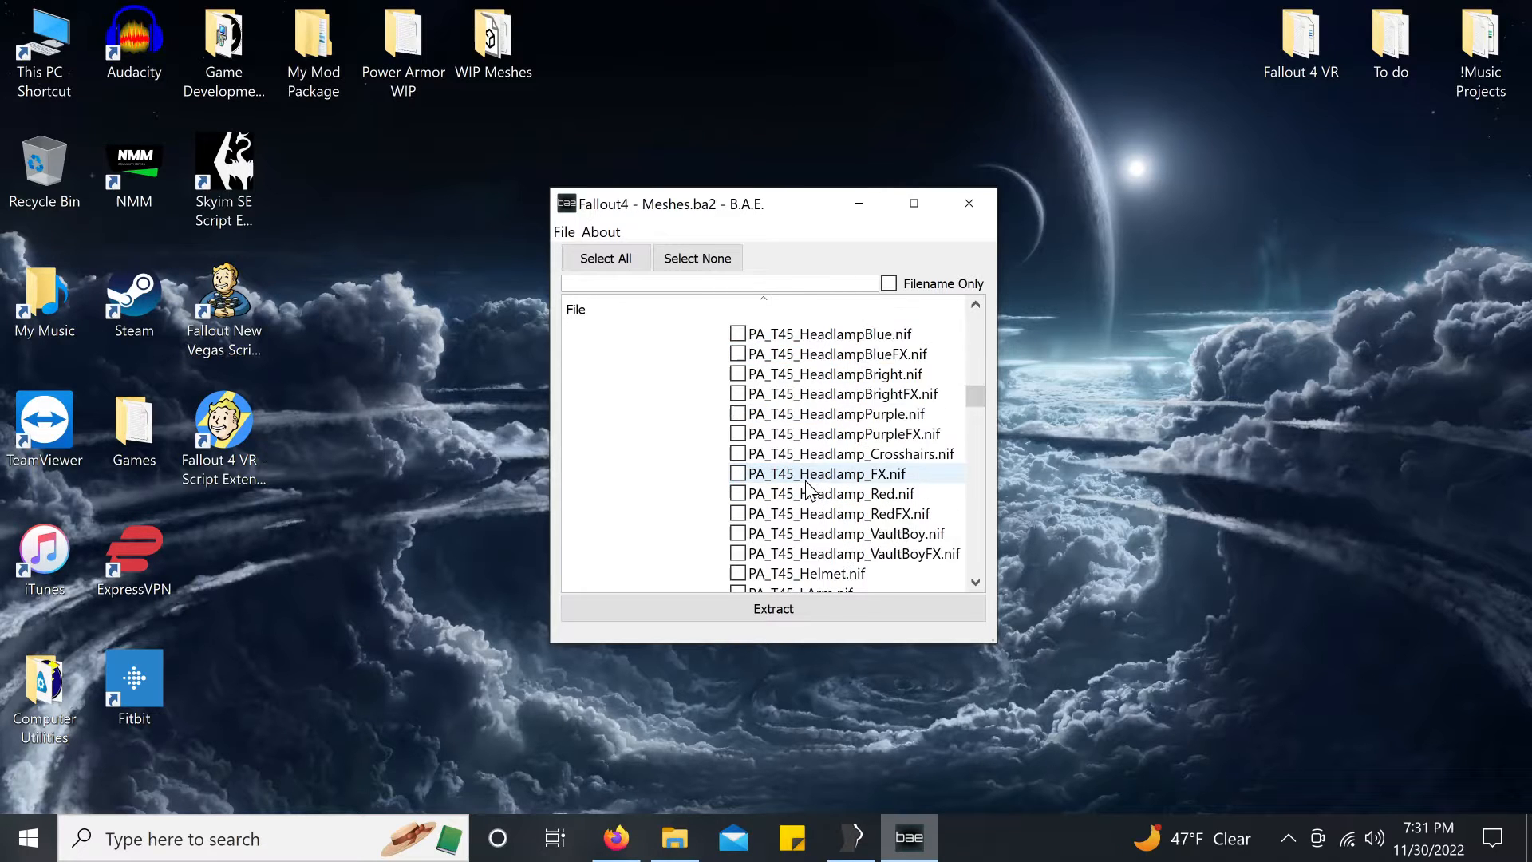
scroll(812, 497, "down", 3)
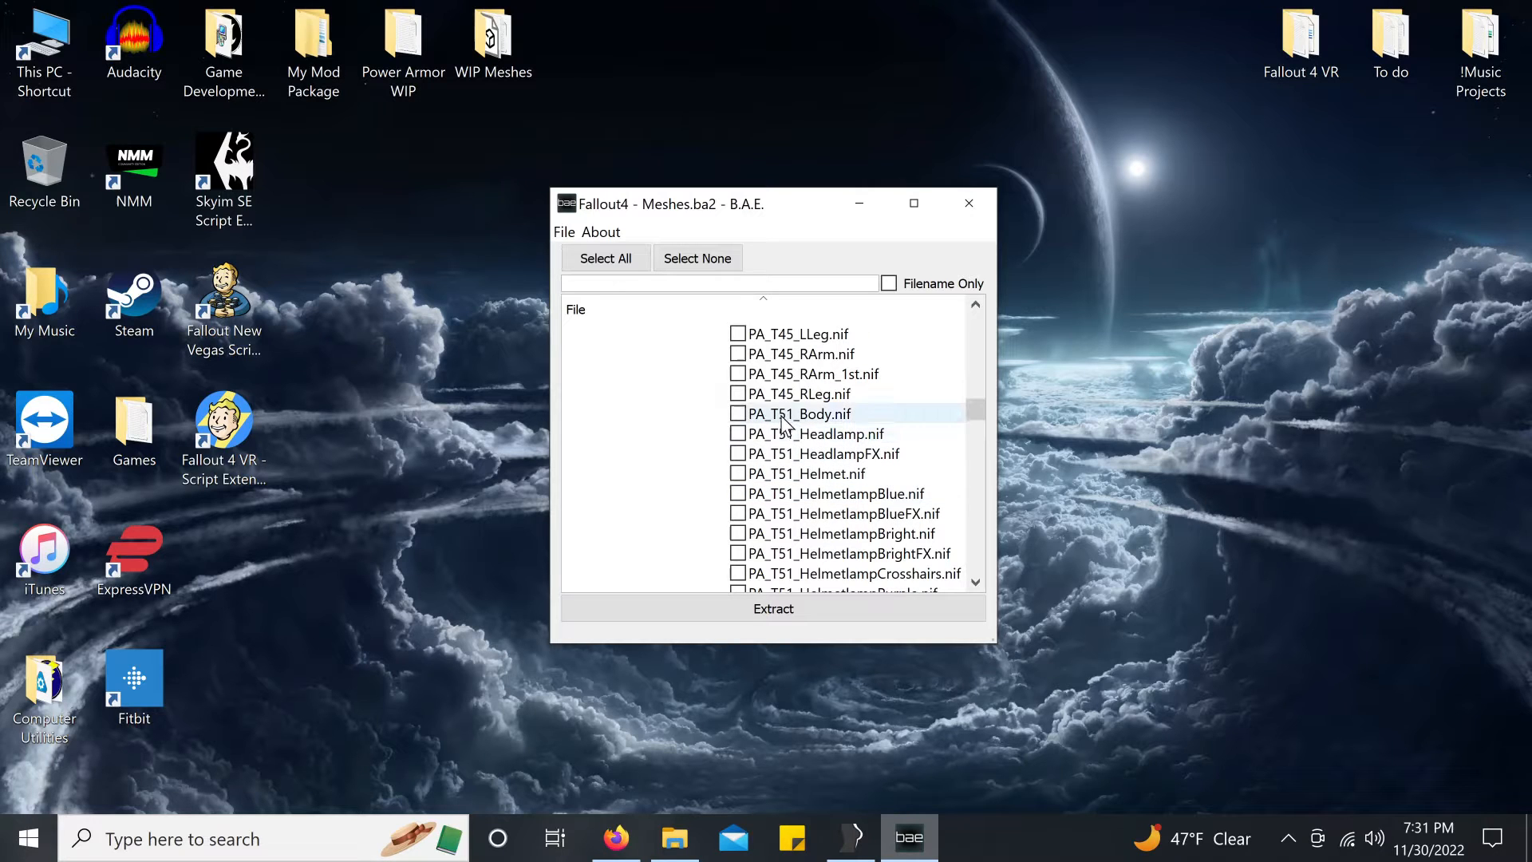
left_click(737, 414)
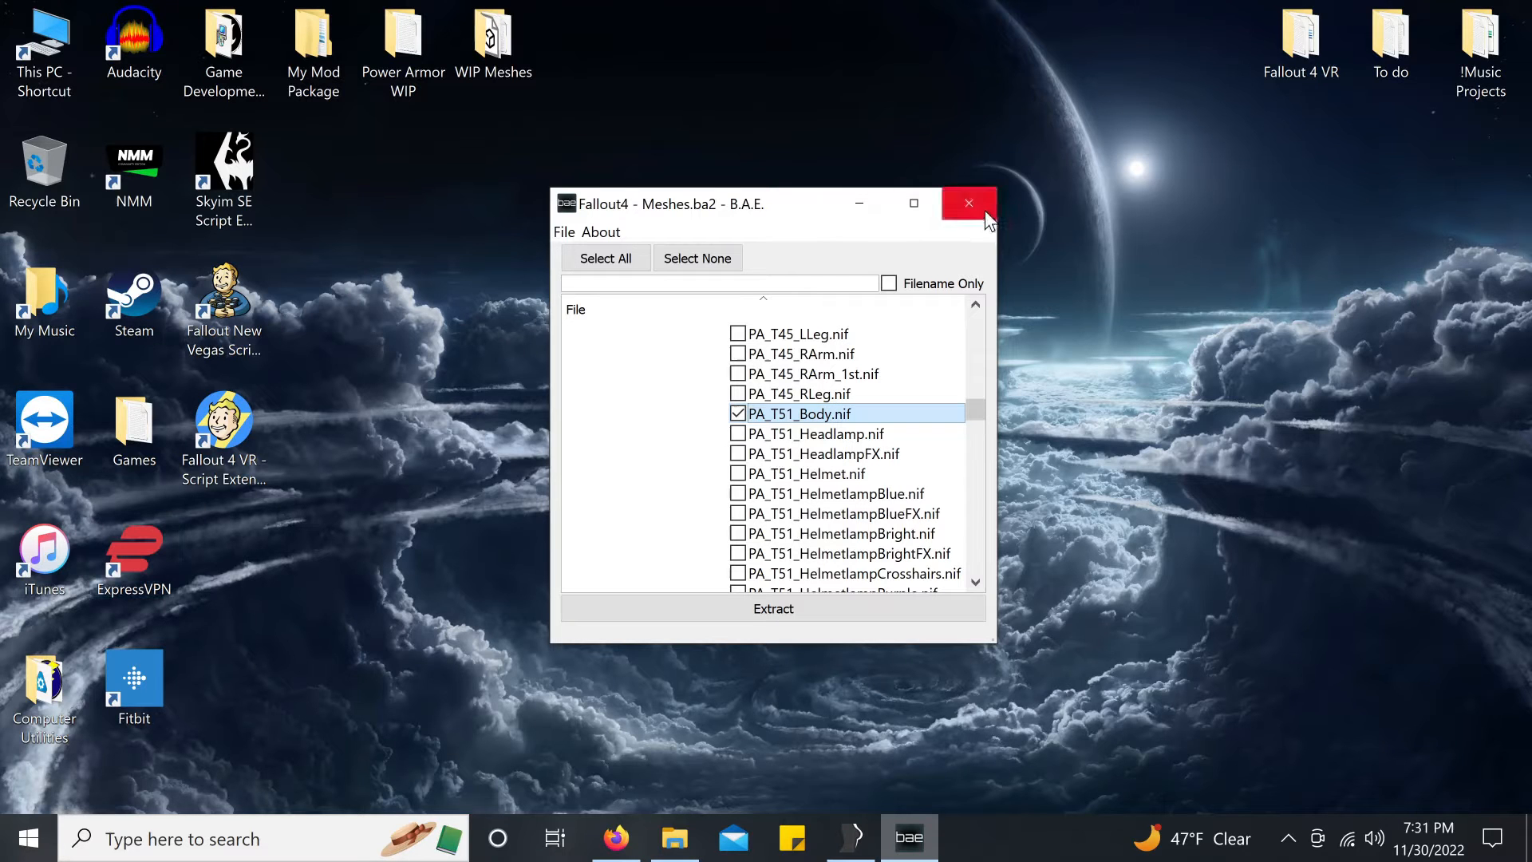
left_click(985, 209)
Step: Open the WIP Meshes folder from the desktop, and open Vanilla Base PA inside the Power Armor WIP folder
left_click(487, 43)
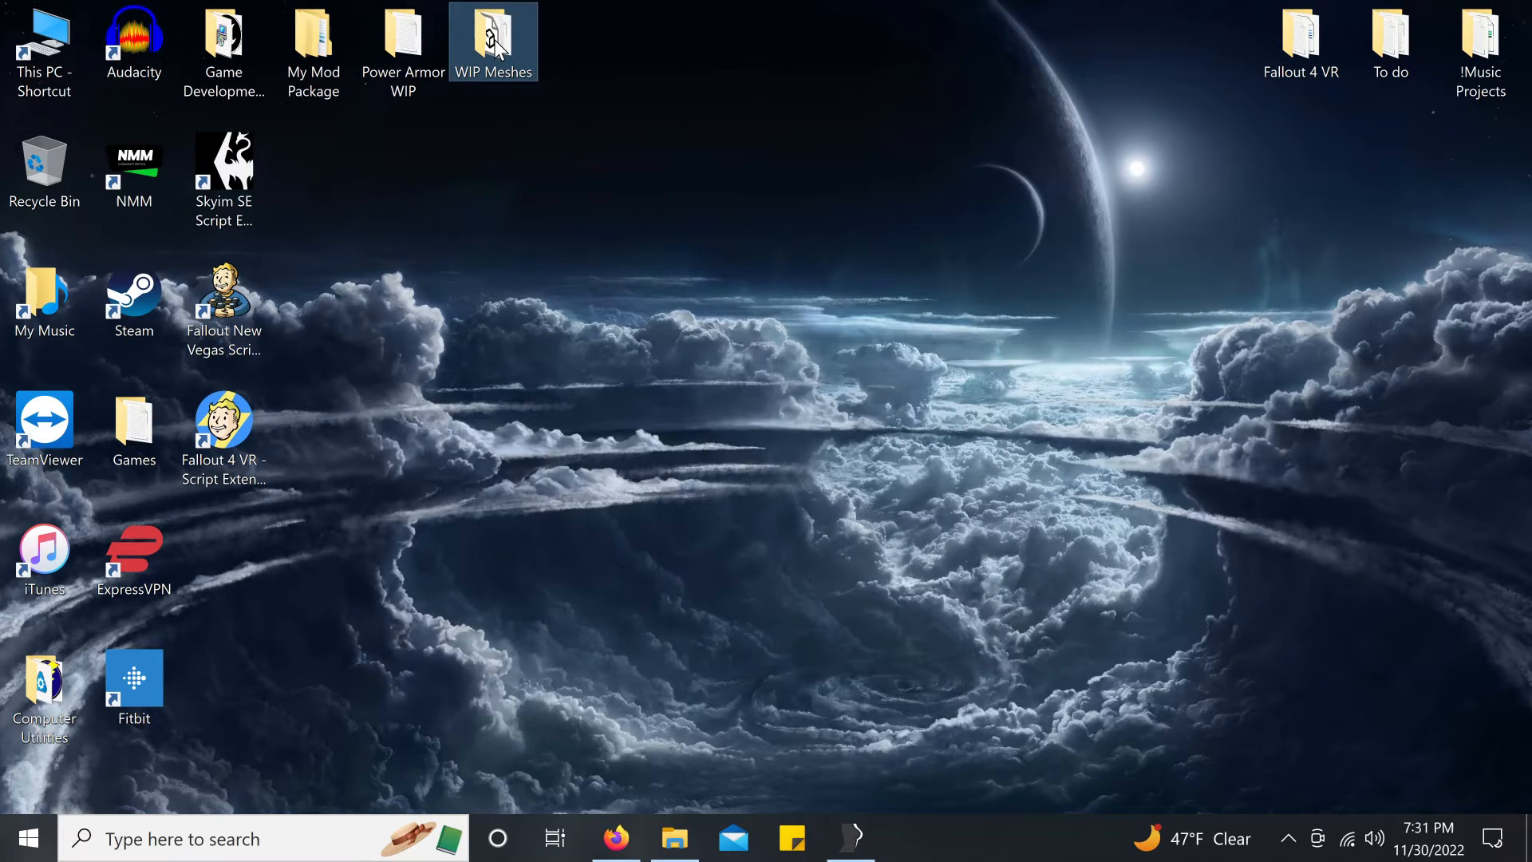
double_click(495, 40)
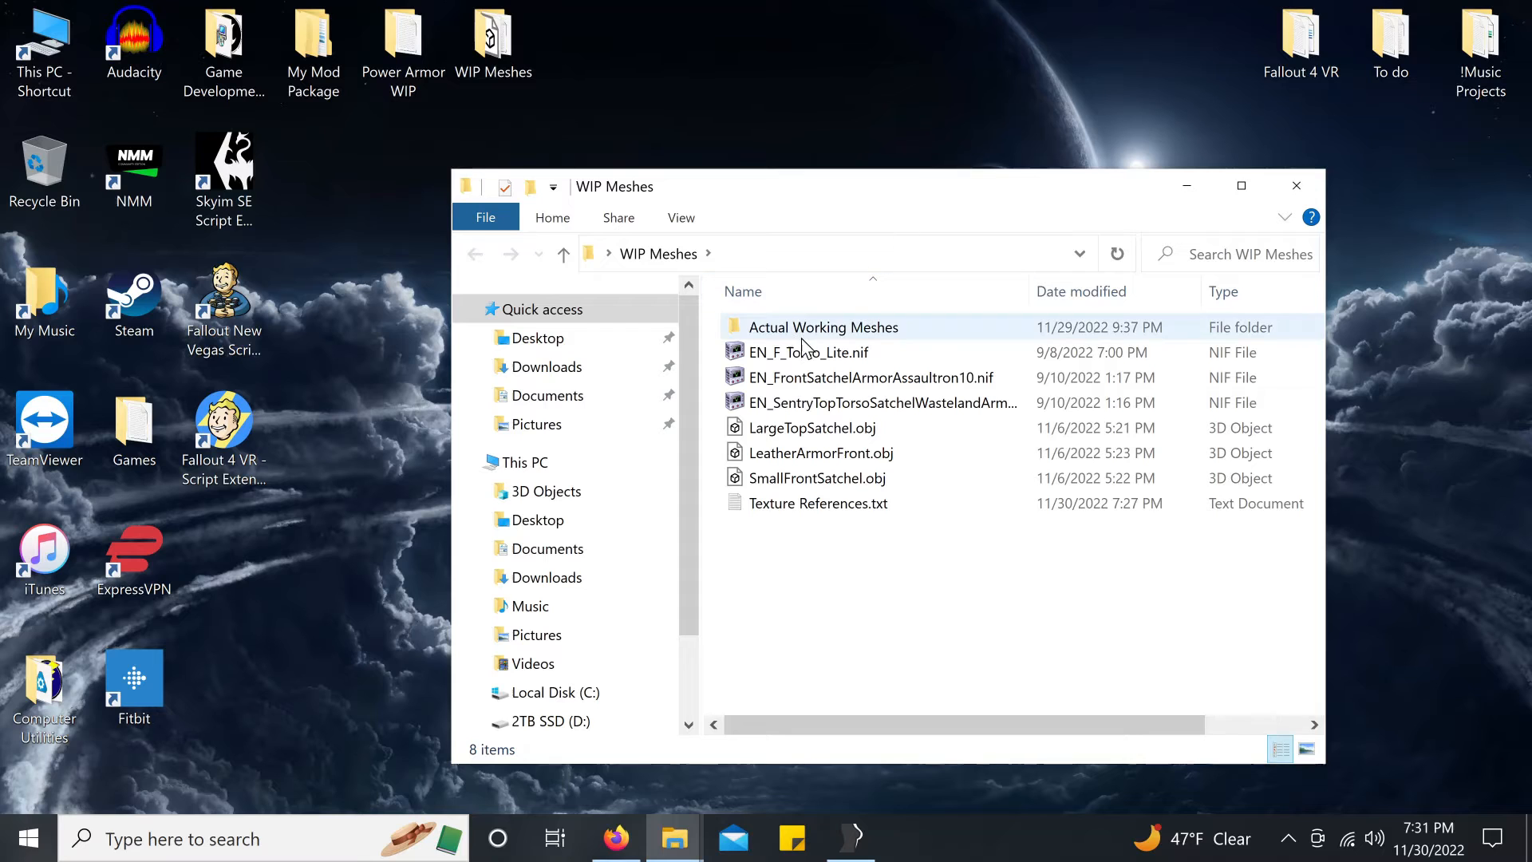
double_click(408, 49)
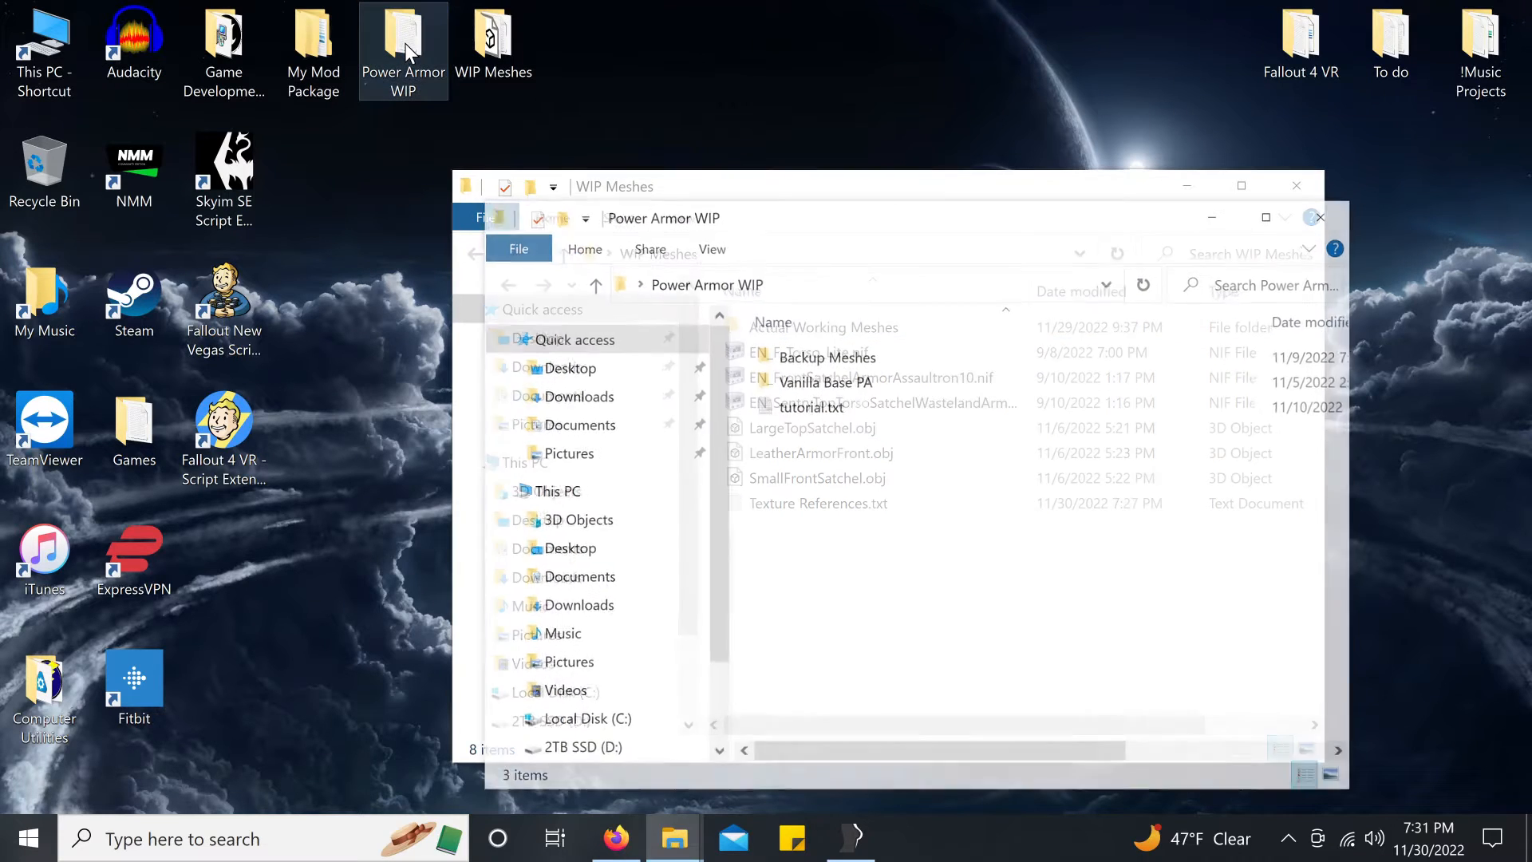
mouse_move(826, 385)
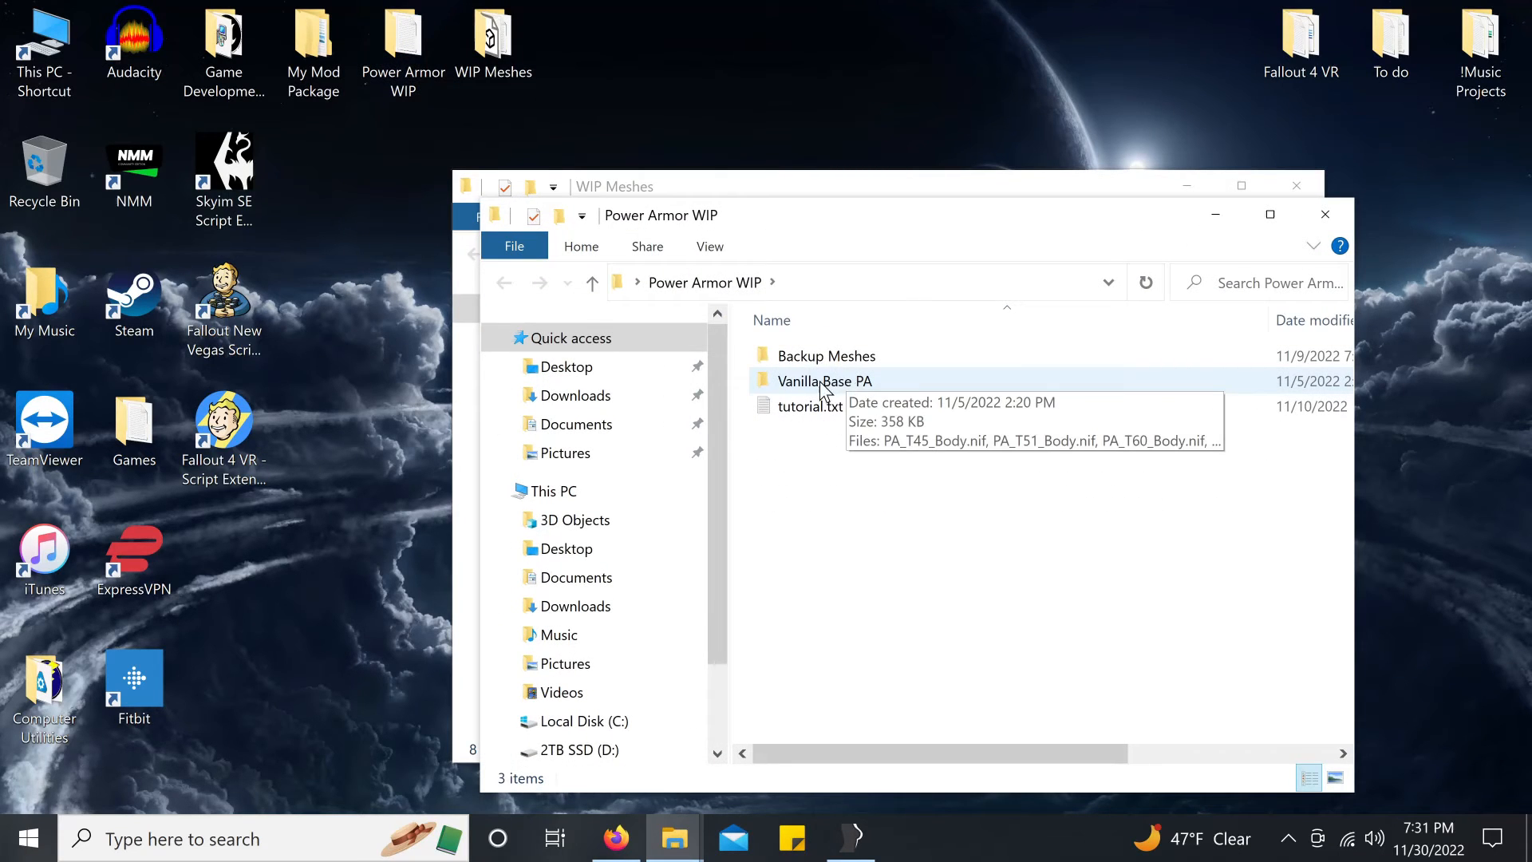
double_click(822, 383)
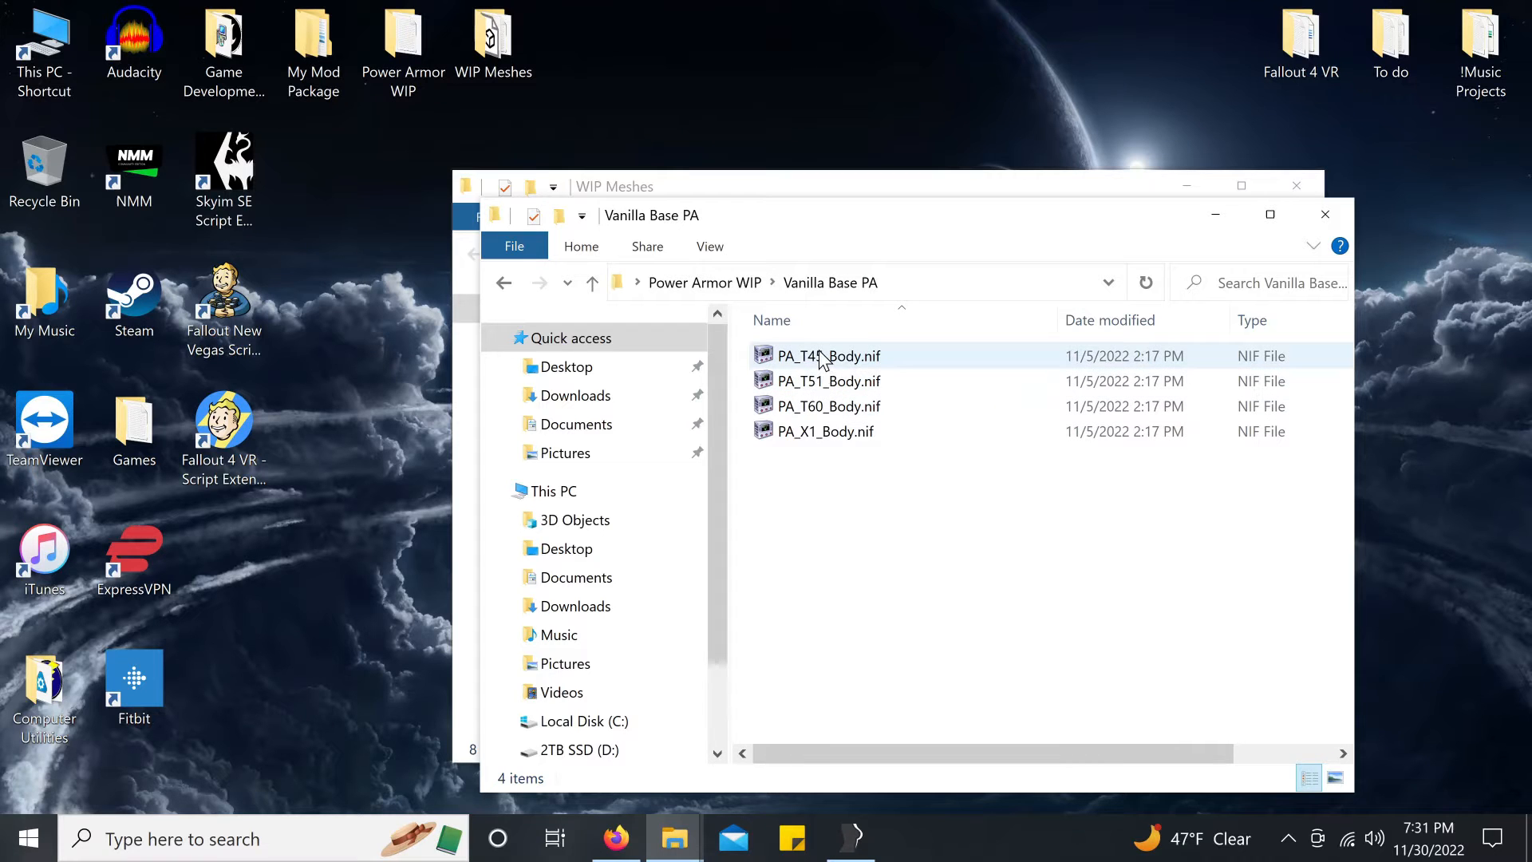
Step: Copy PA_T45_Body.nif from Vanilla Base PA to the desktop and close both folder windows
left_click(819, 351)
right_click(827, 361)
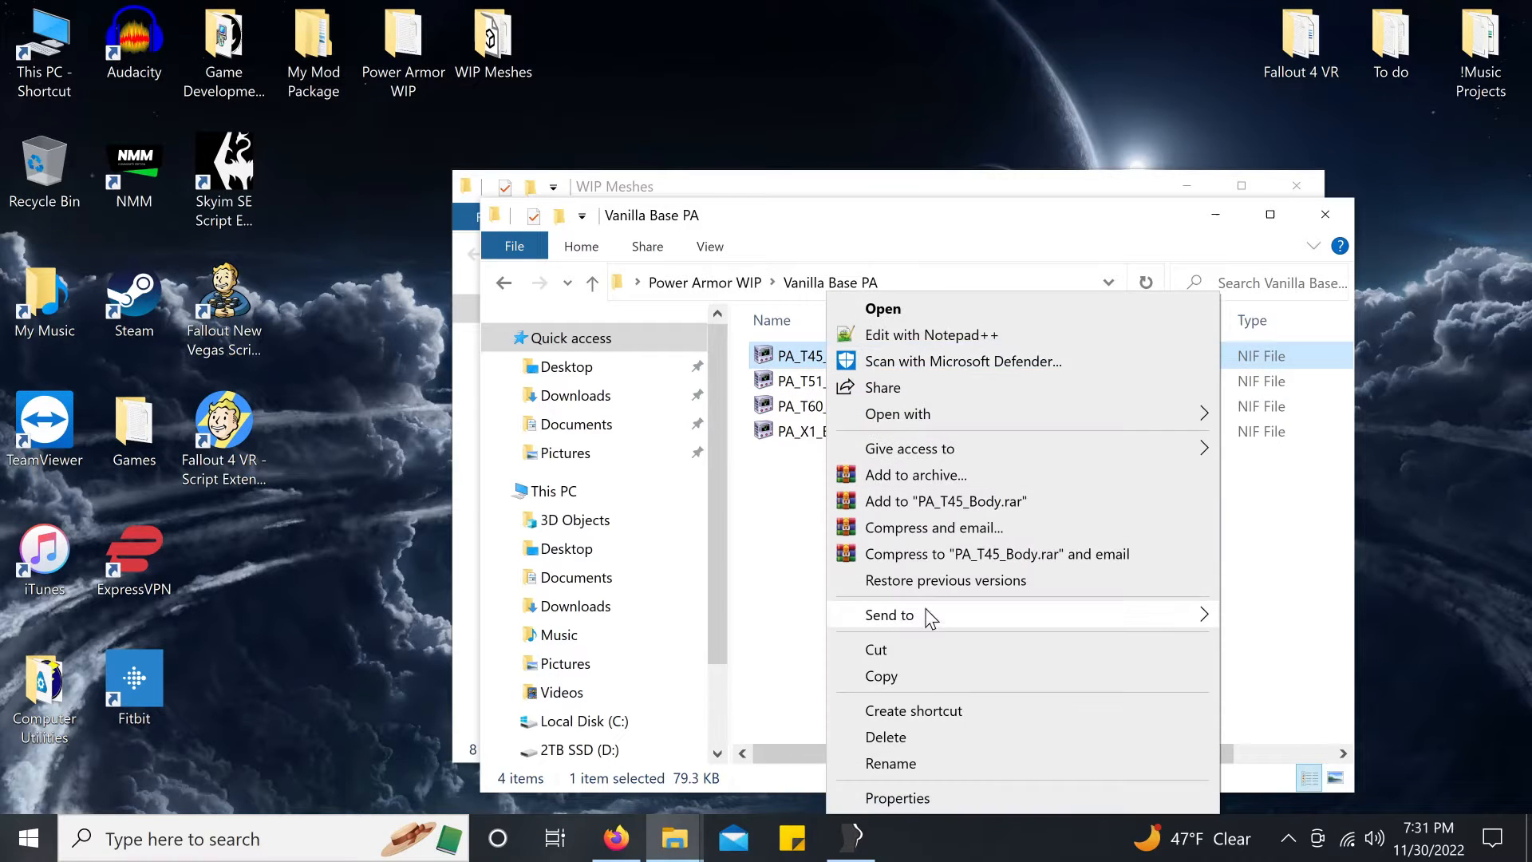
left_click(881, 677)
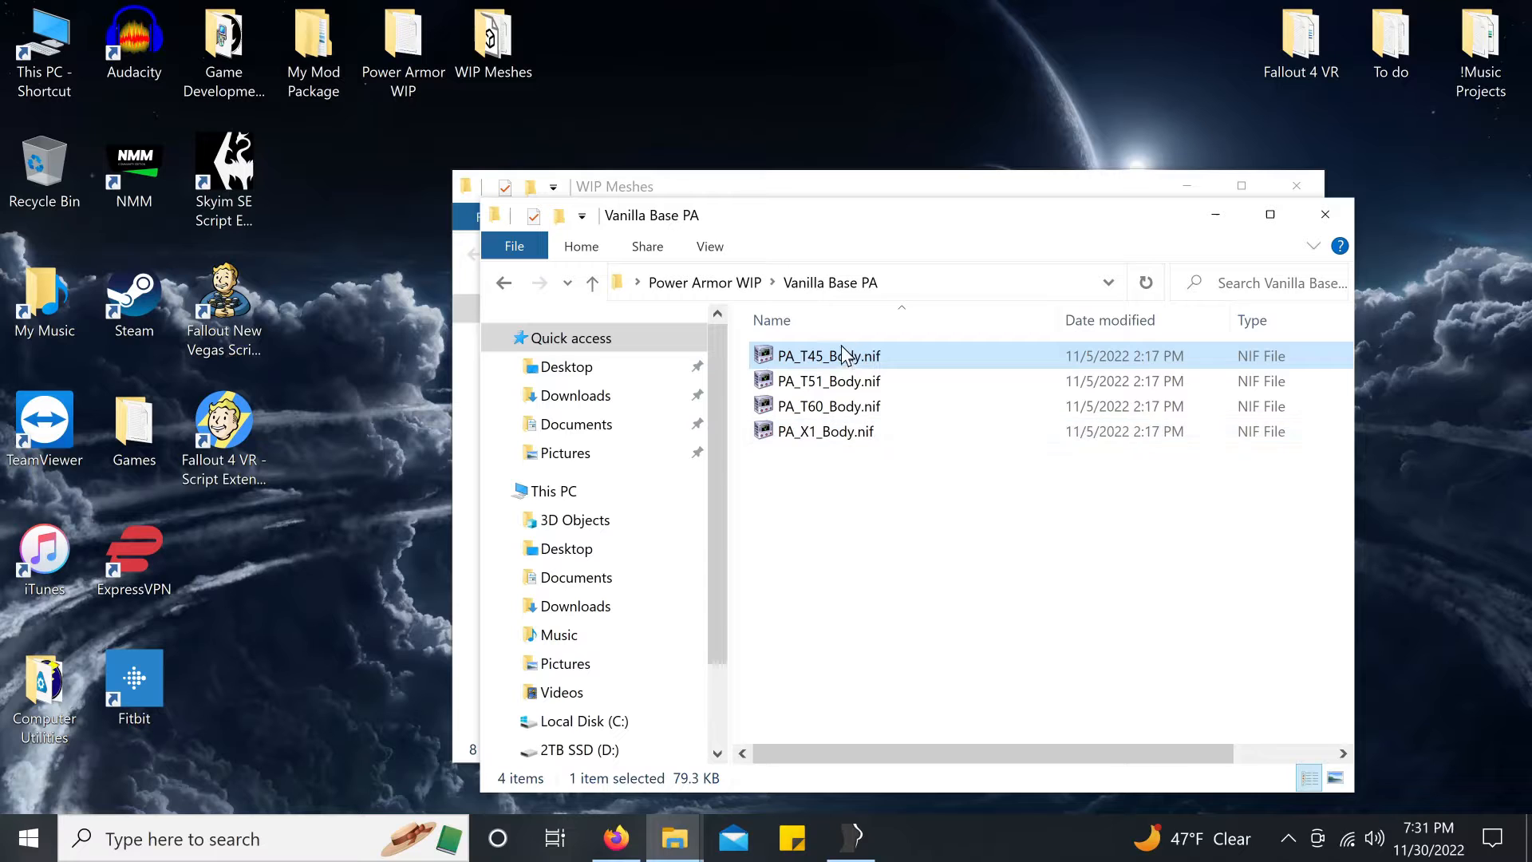
right_click(239, 544)
left_click(316, 348)
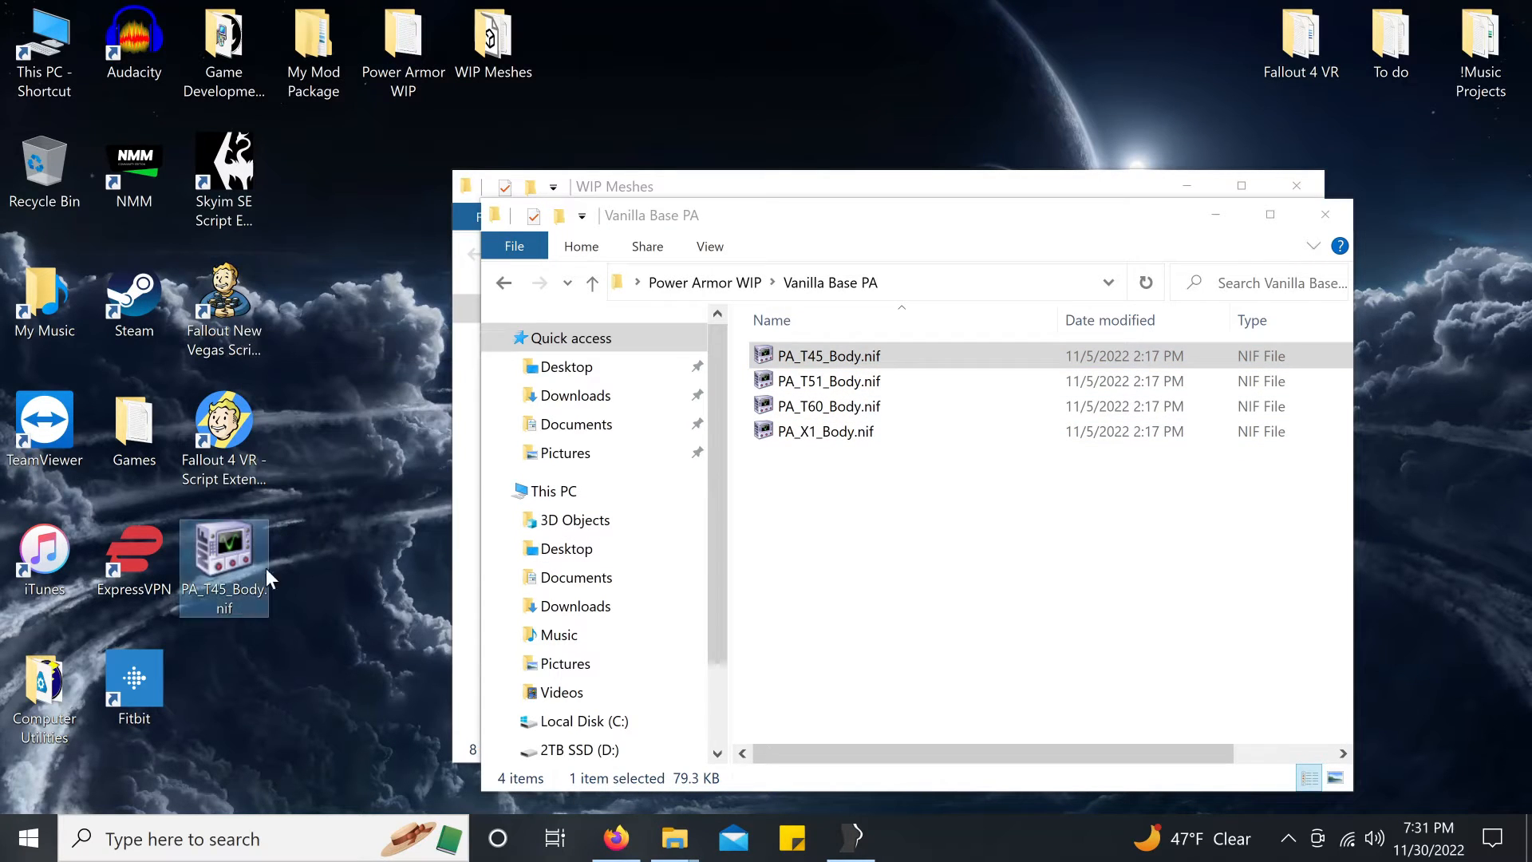
left_click(1325, 214)
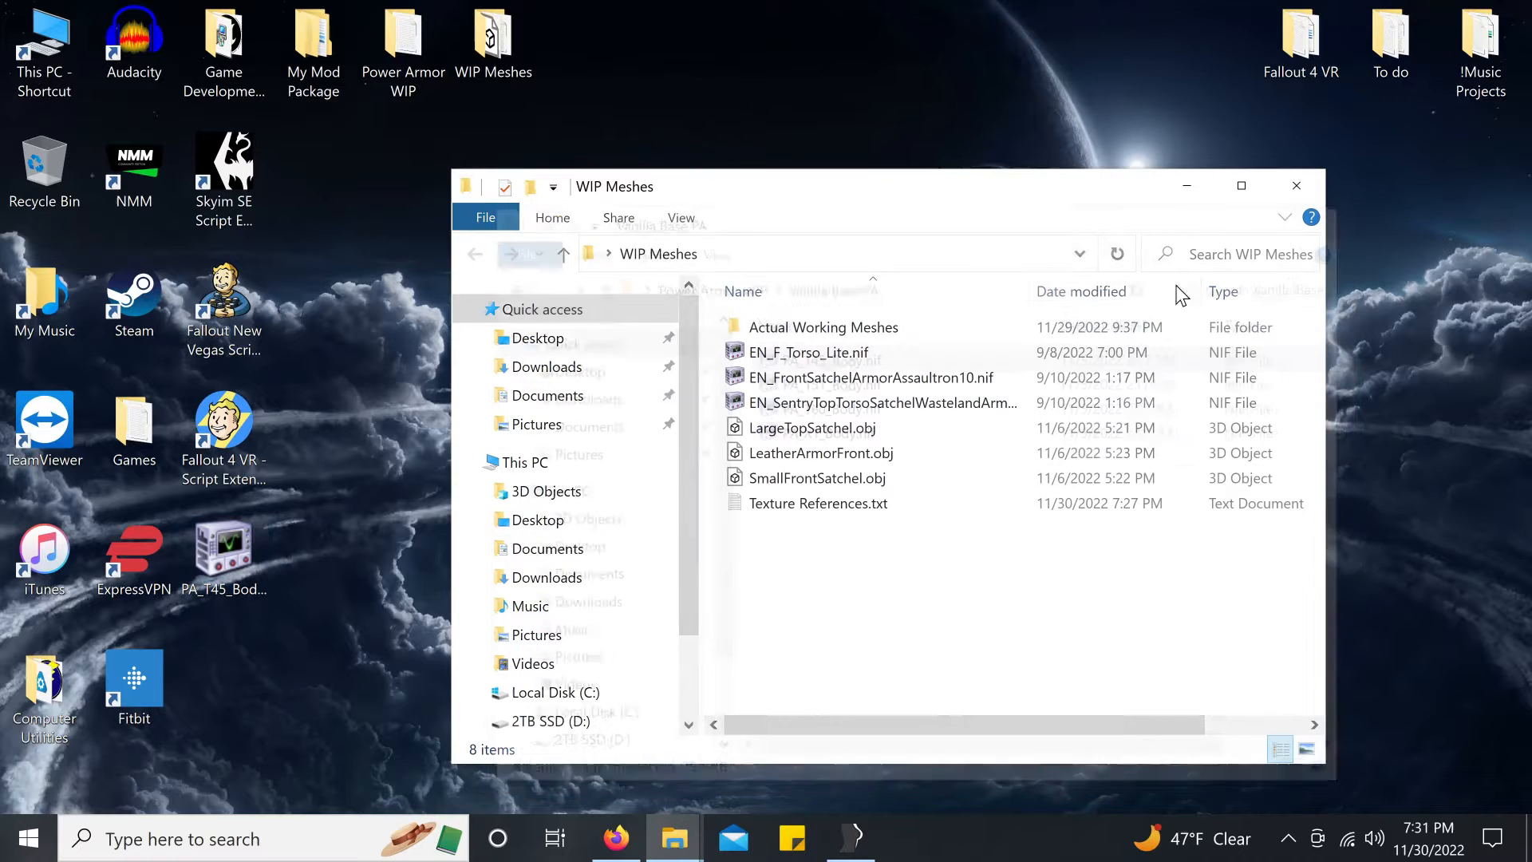
left_click(1275, 194)
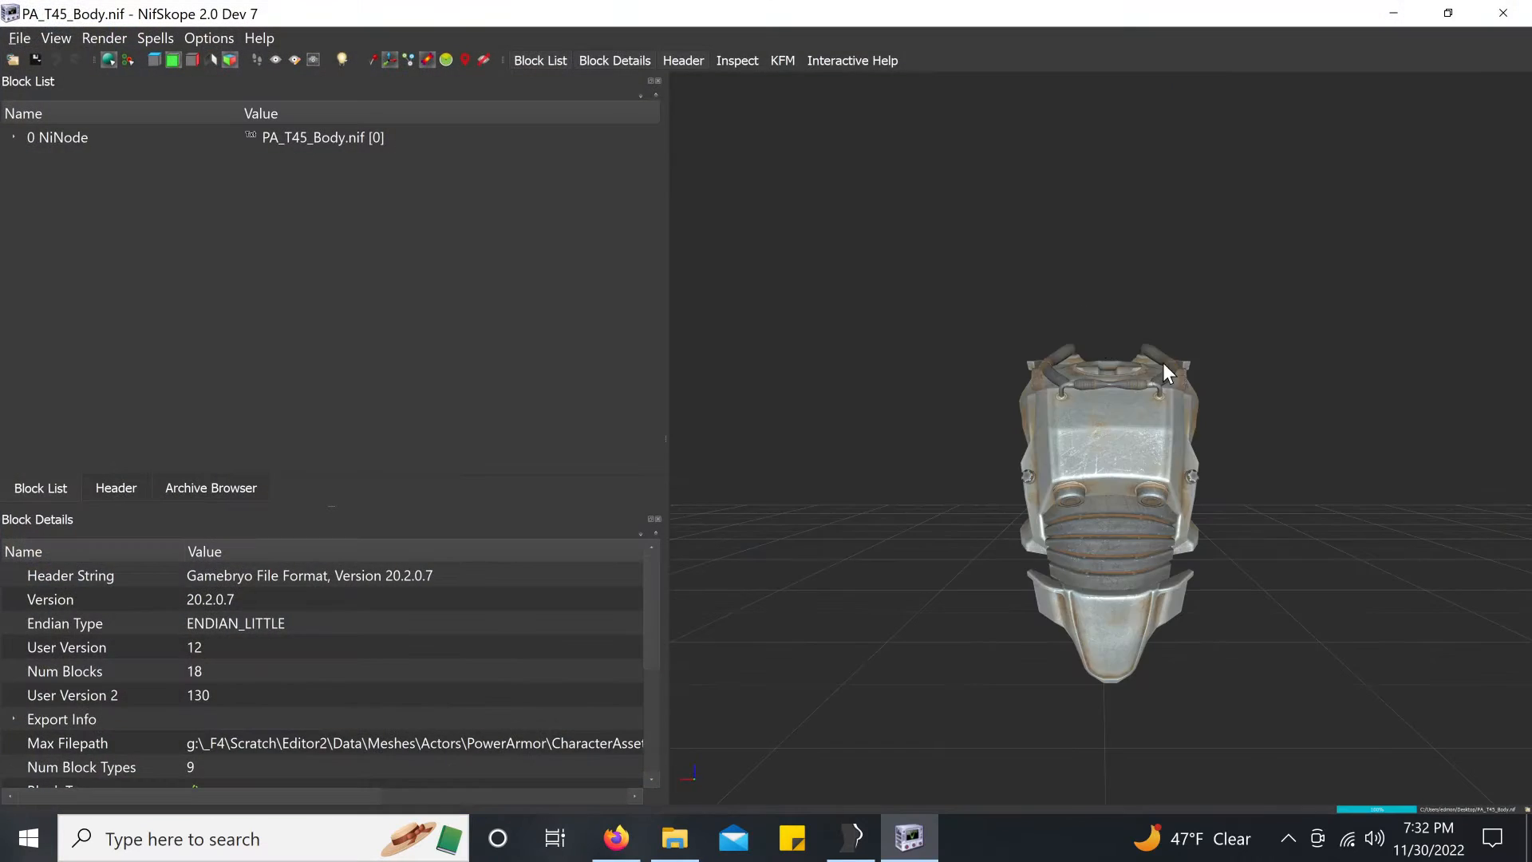
Step: Examine the PA_T45_Body.nif mesh from both sides in NifSkope and close it
left_click_drag(1162, 363, 1362, 215)
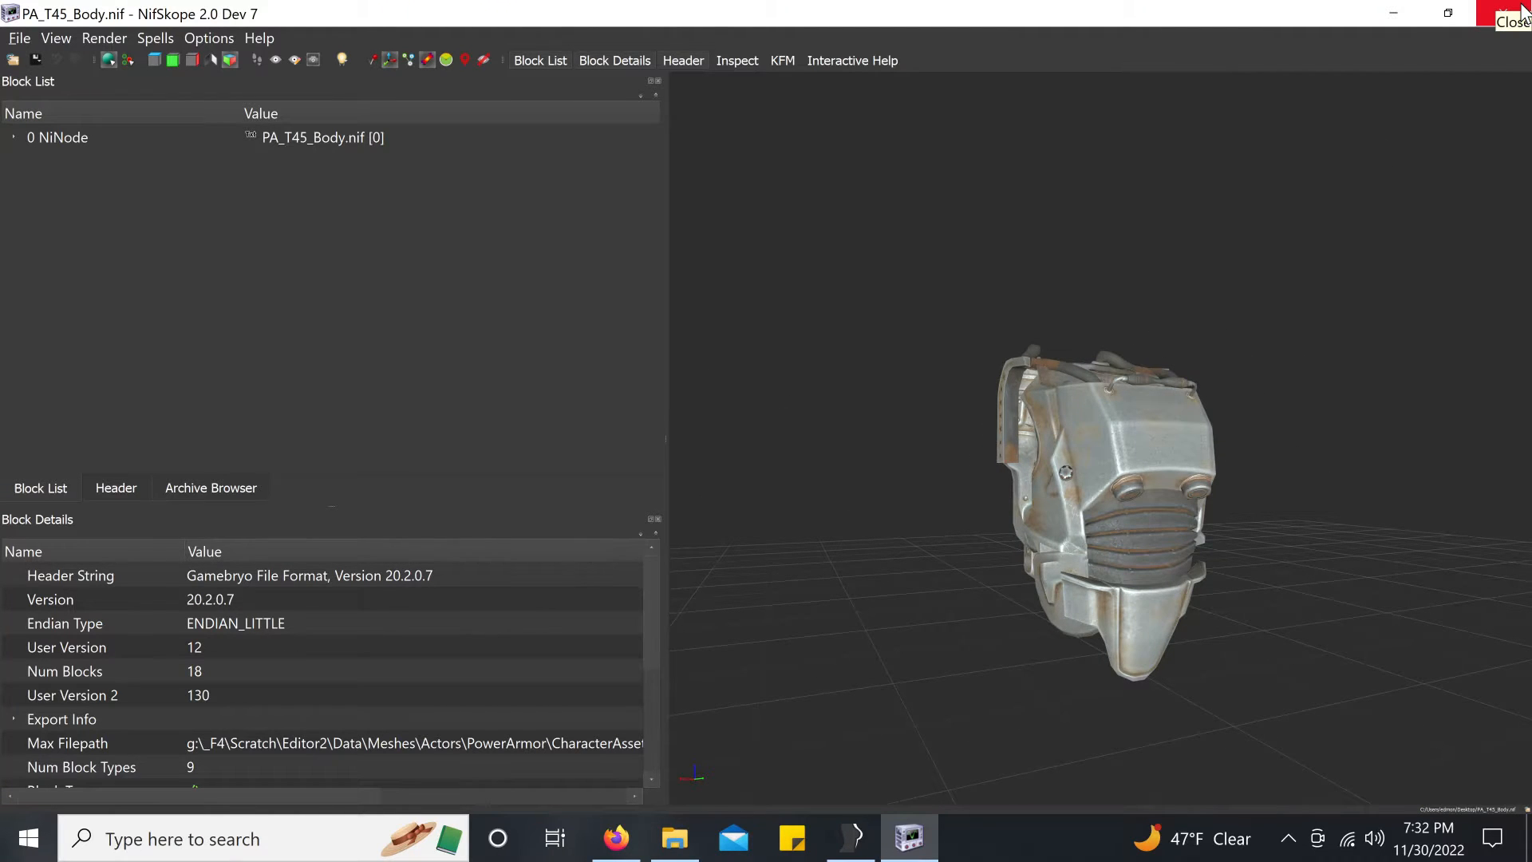
left_click_drag(1436, 259, 1316, 447)
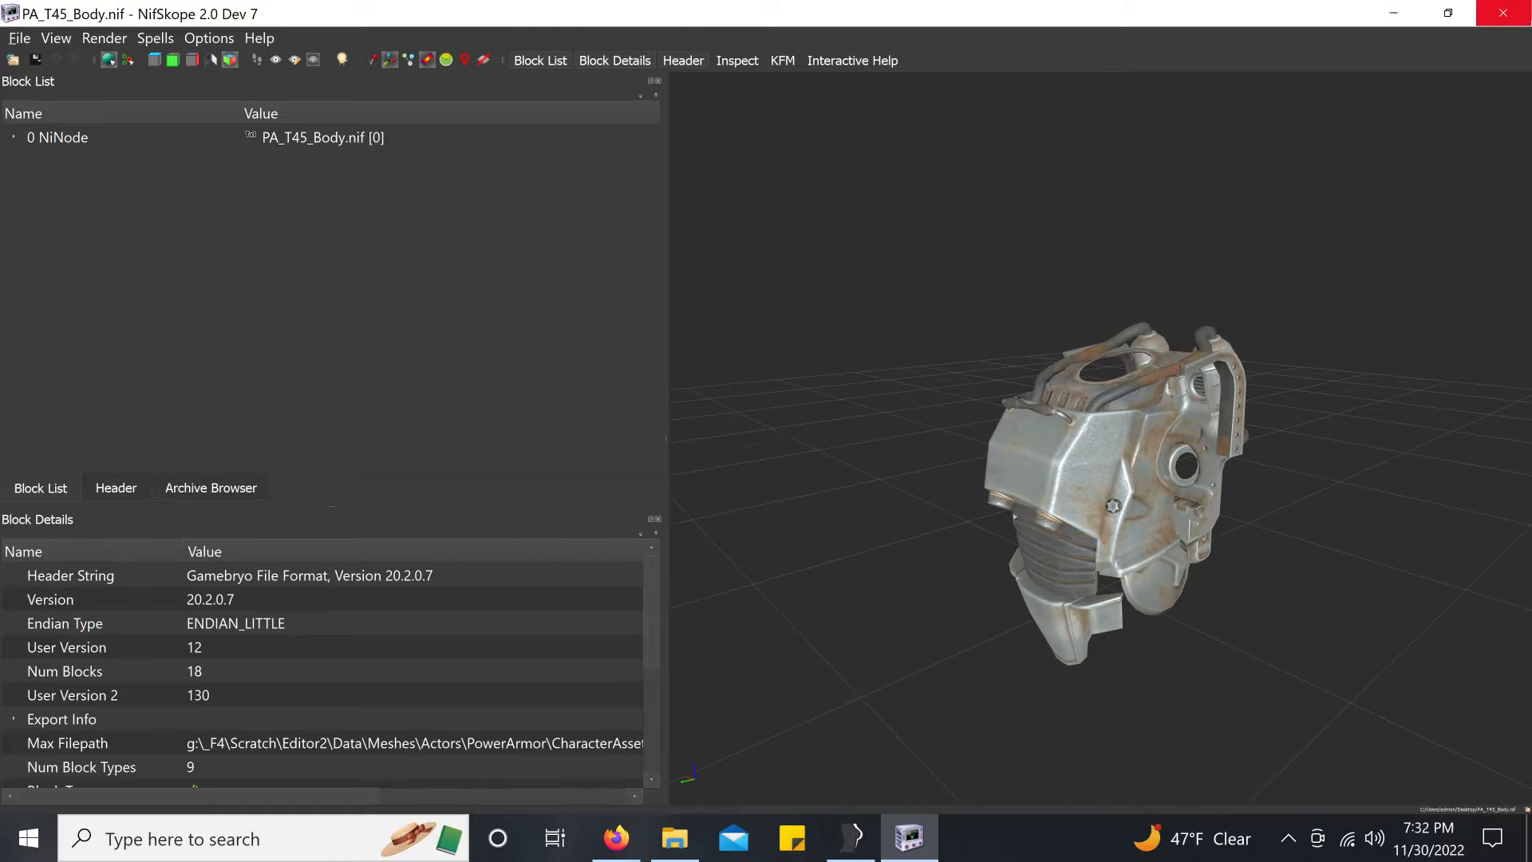
left_click(1517, 13)
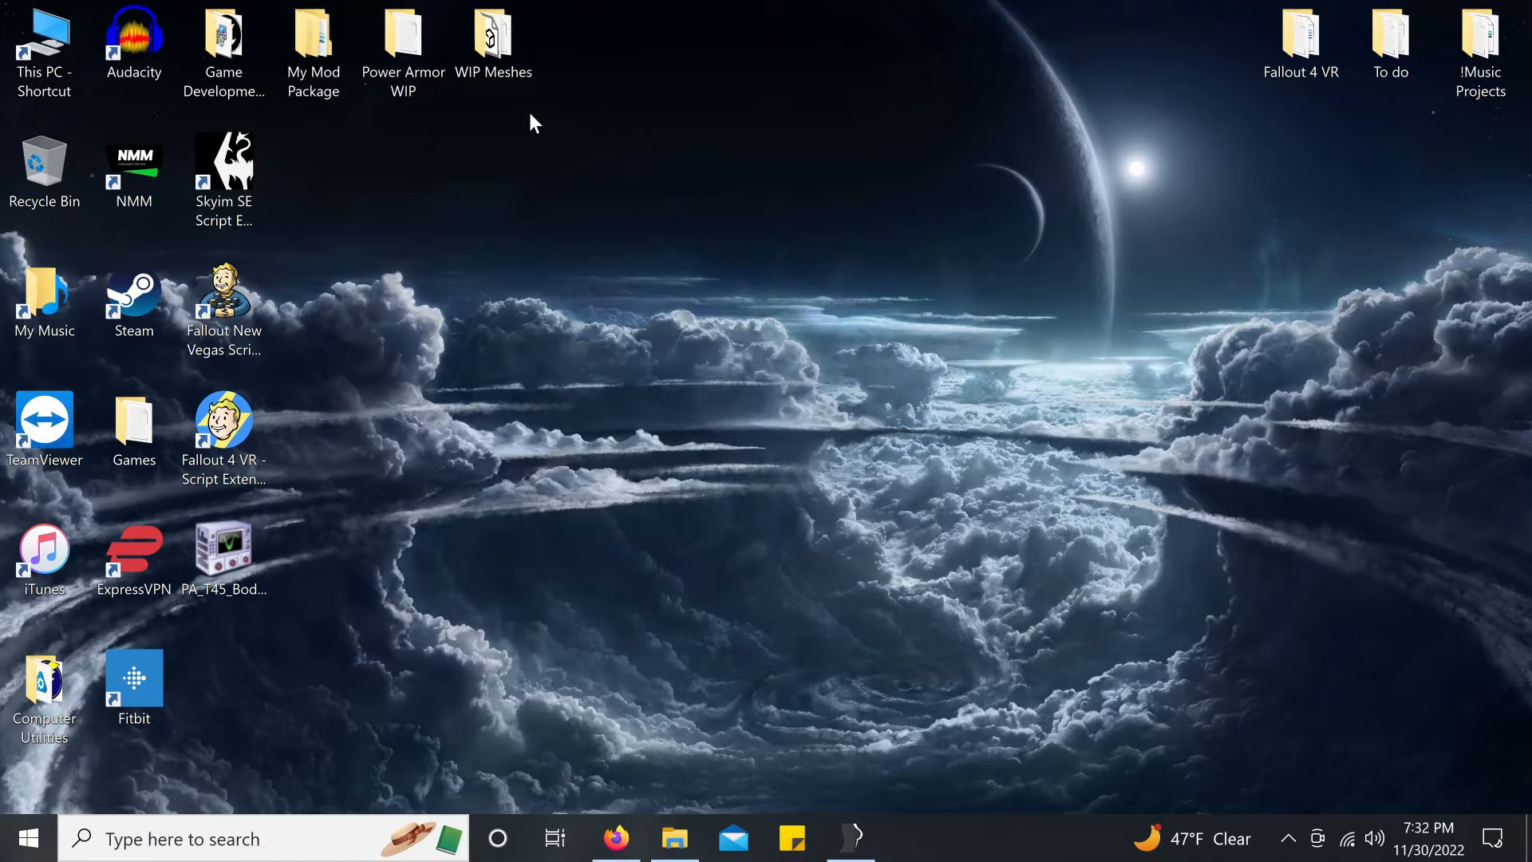
Step: Open EN_F_Torso_Lite.nif from the WIP Meshes folder in NifSkope, look at the leather torso armor, and close it
double_click(500, 49)
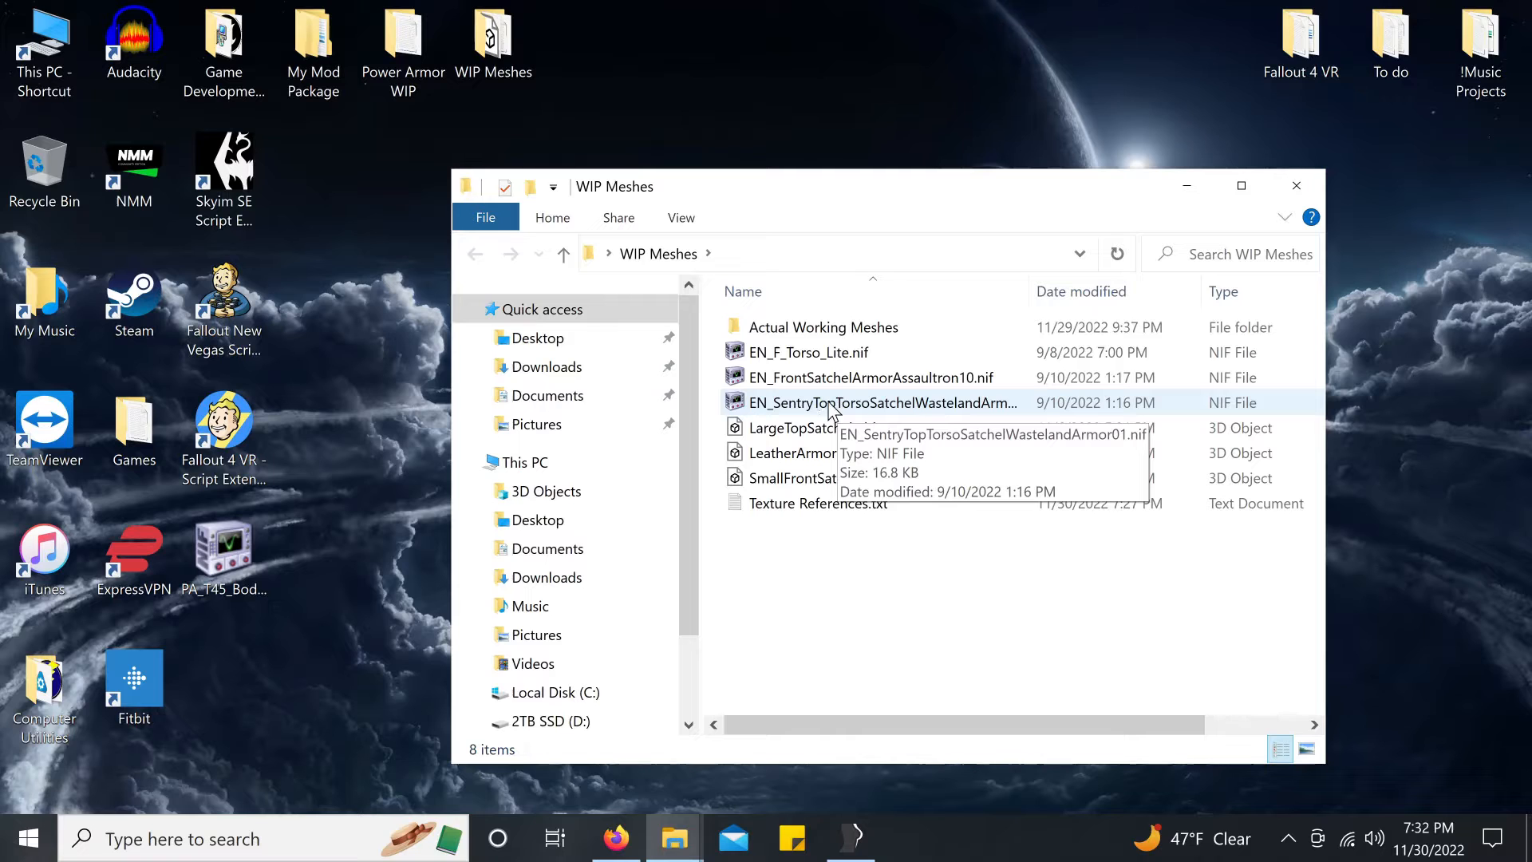
double_click(801, 360)
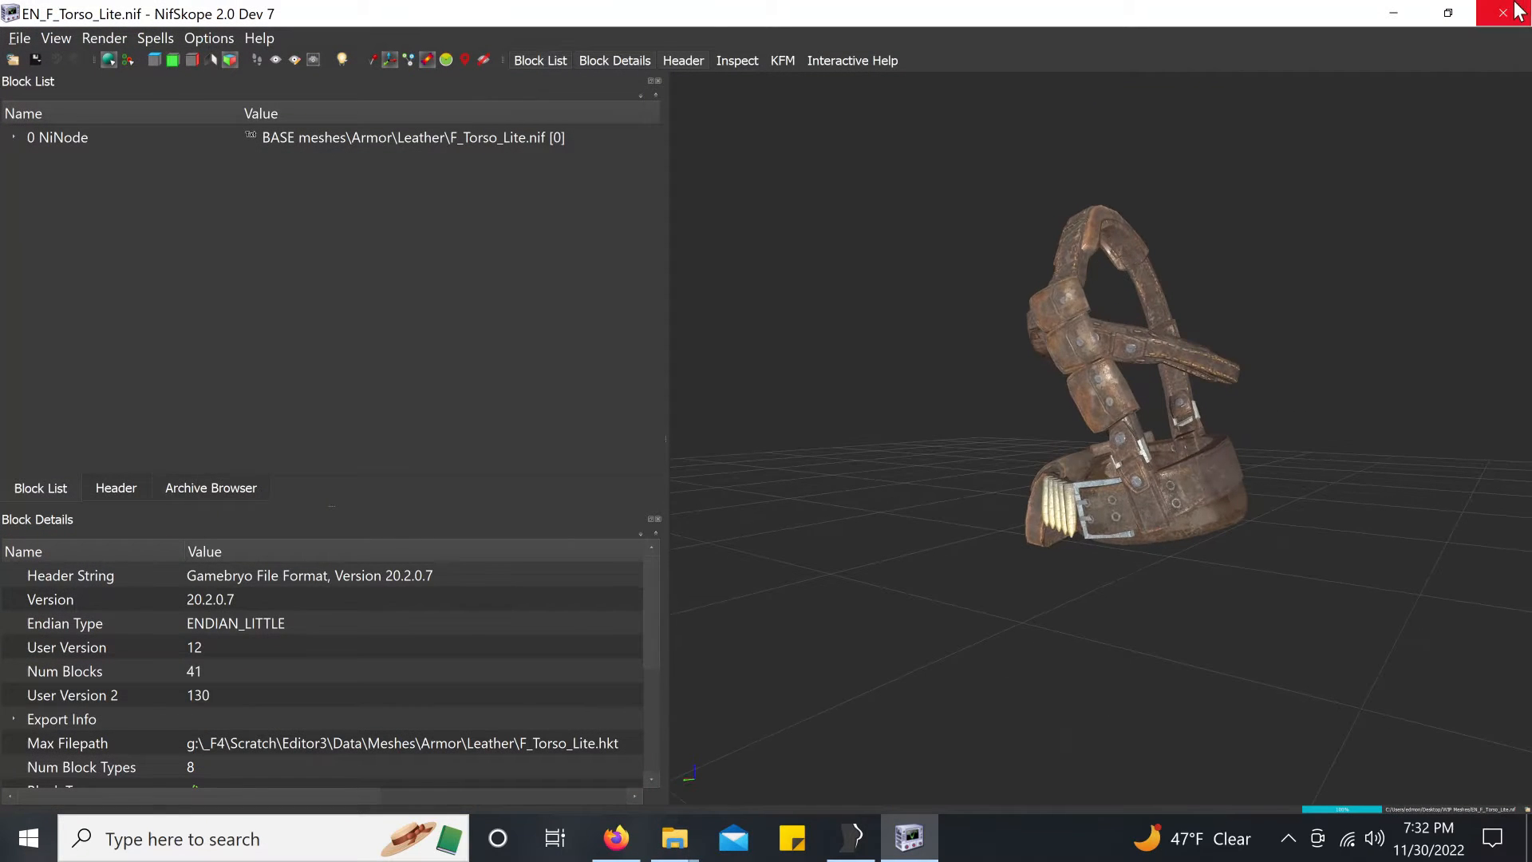
left_click(1503, 13)
Step: Inspect the satchel meshes EN_FrontSatchelArmorAssaultron10.nif and EN_SentryTopTorsoSatchelWastelandArmor01.nif one after the other in NifSkope, closing each
double_click(829, 379)
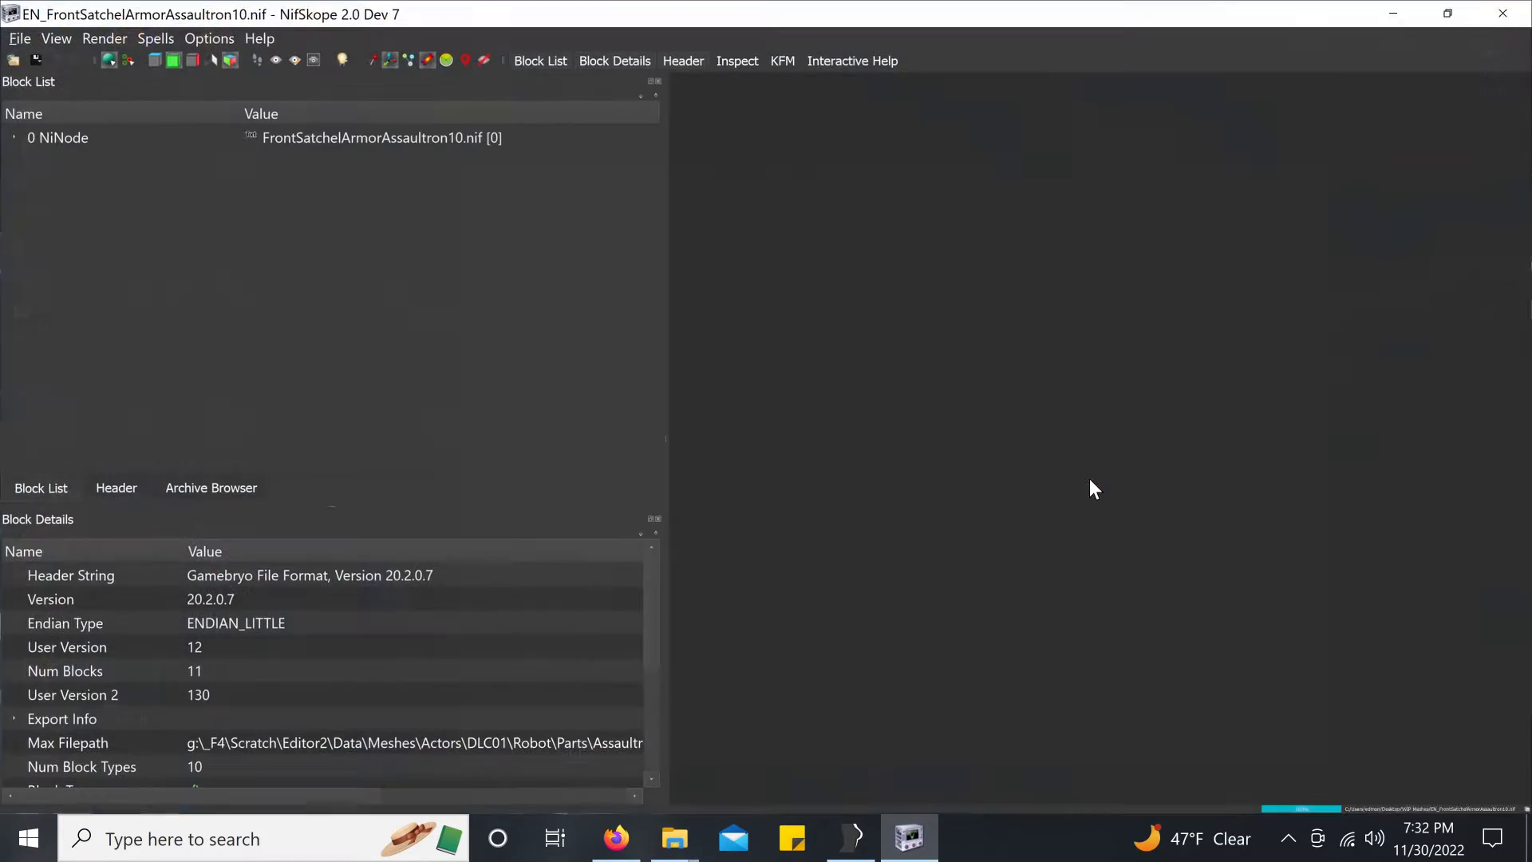
mouse_move(1261, 404)
left_mouse_down()
mouse_move(1223, 434)
mouse_move(1261, 370)
mouse_move(1265, 434)
left_mouse_up()
scroll(1260, 370, "down", 5)
left_click(1503, 13)
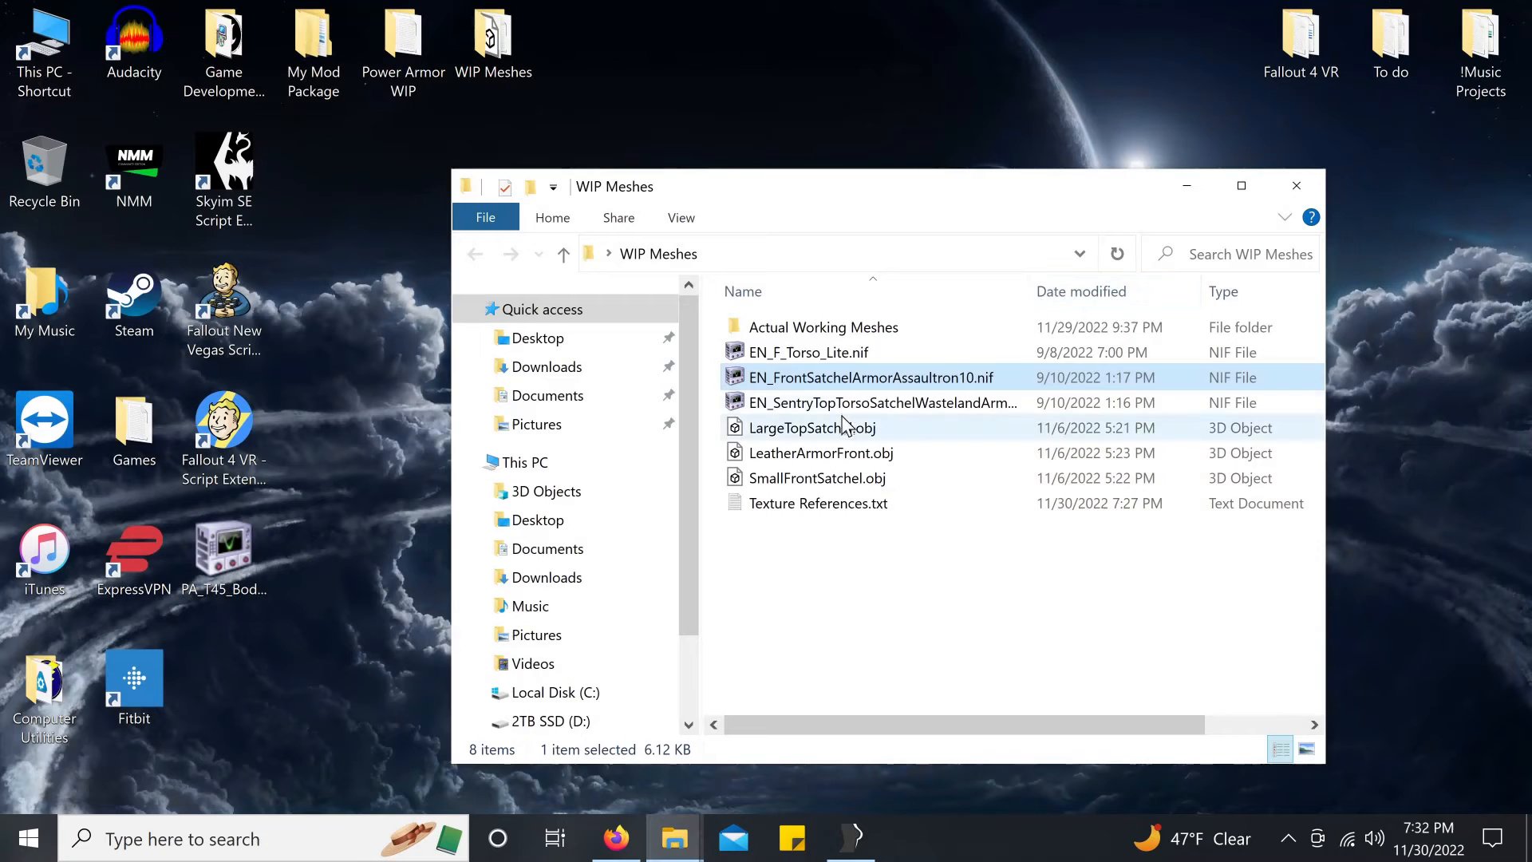
left_click(843, 405)
double_click(843, 407)
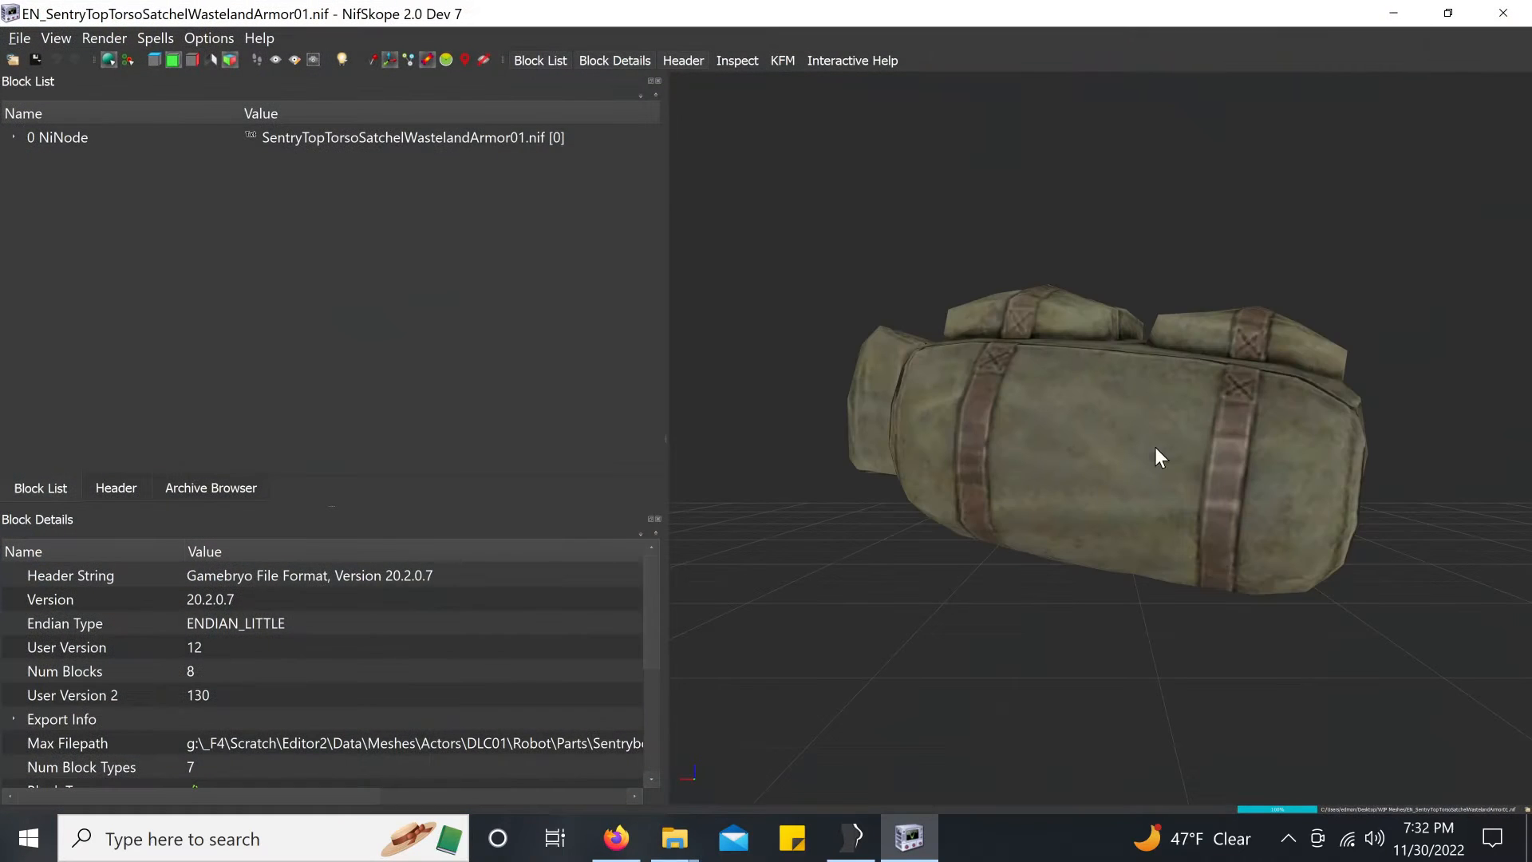
left_click_drag(1277, 340, 1151, 365)
left_click(1504, 13)
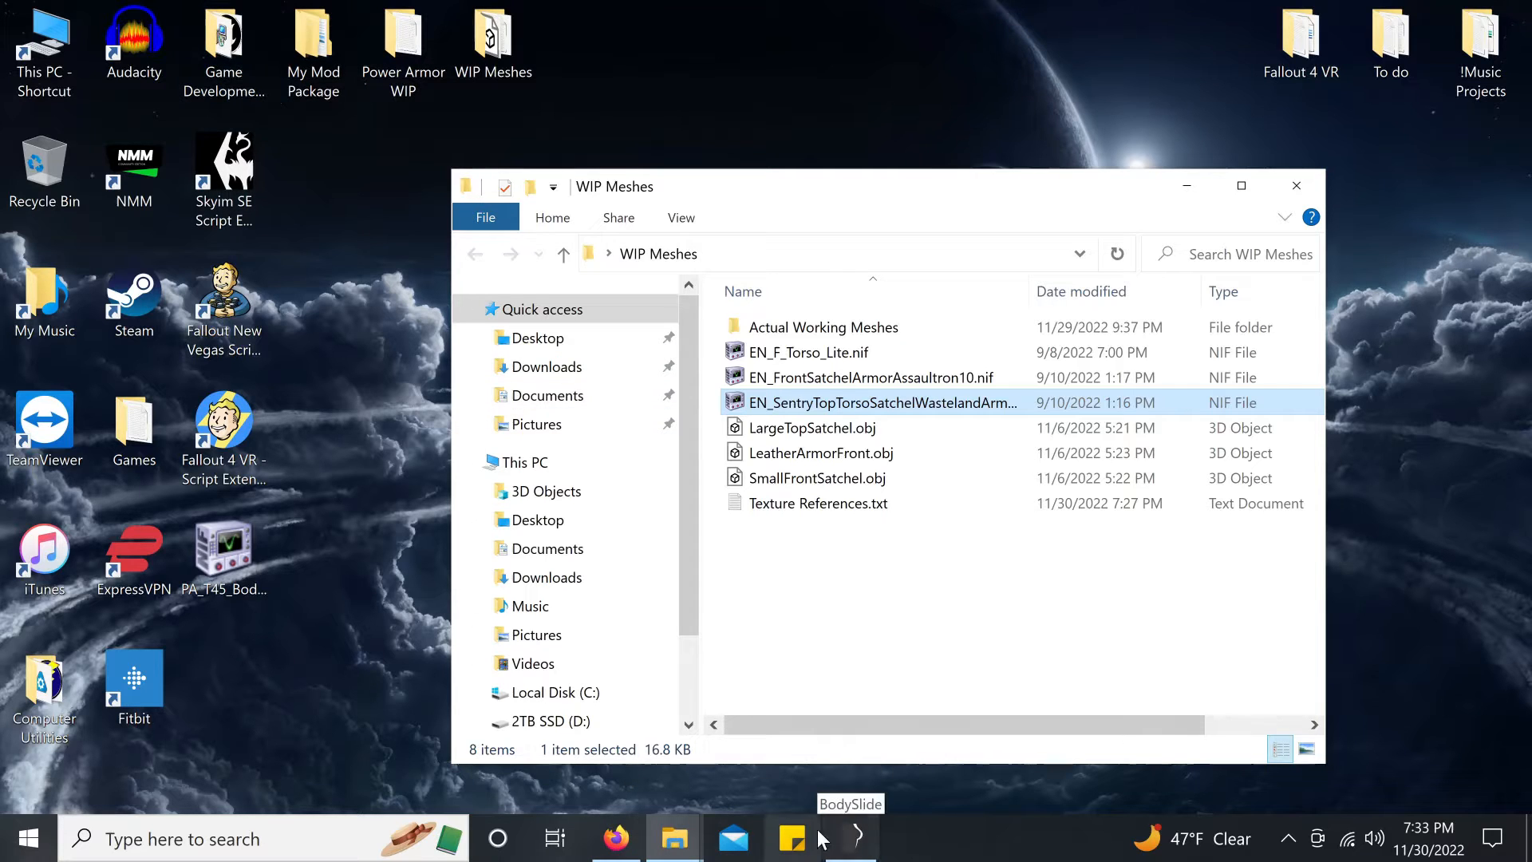
Step: Switch to BodySlide, open Outfit Studio and load EN_F_Torso_Lite.nif from the WIP Meshes folder as the outfit
left_click(853, 838)
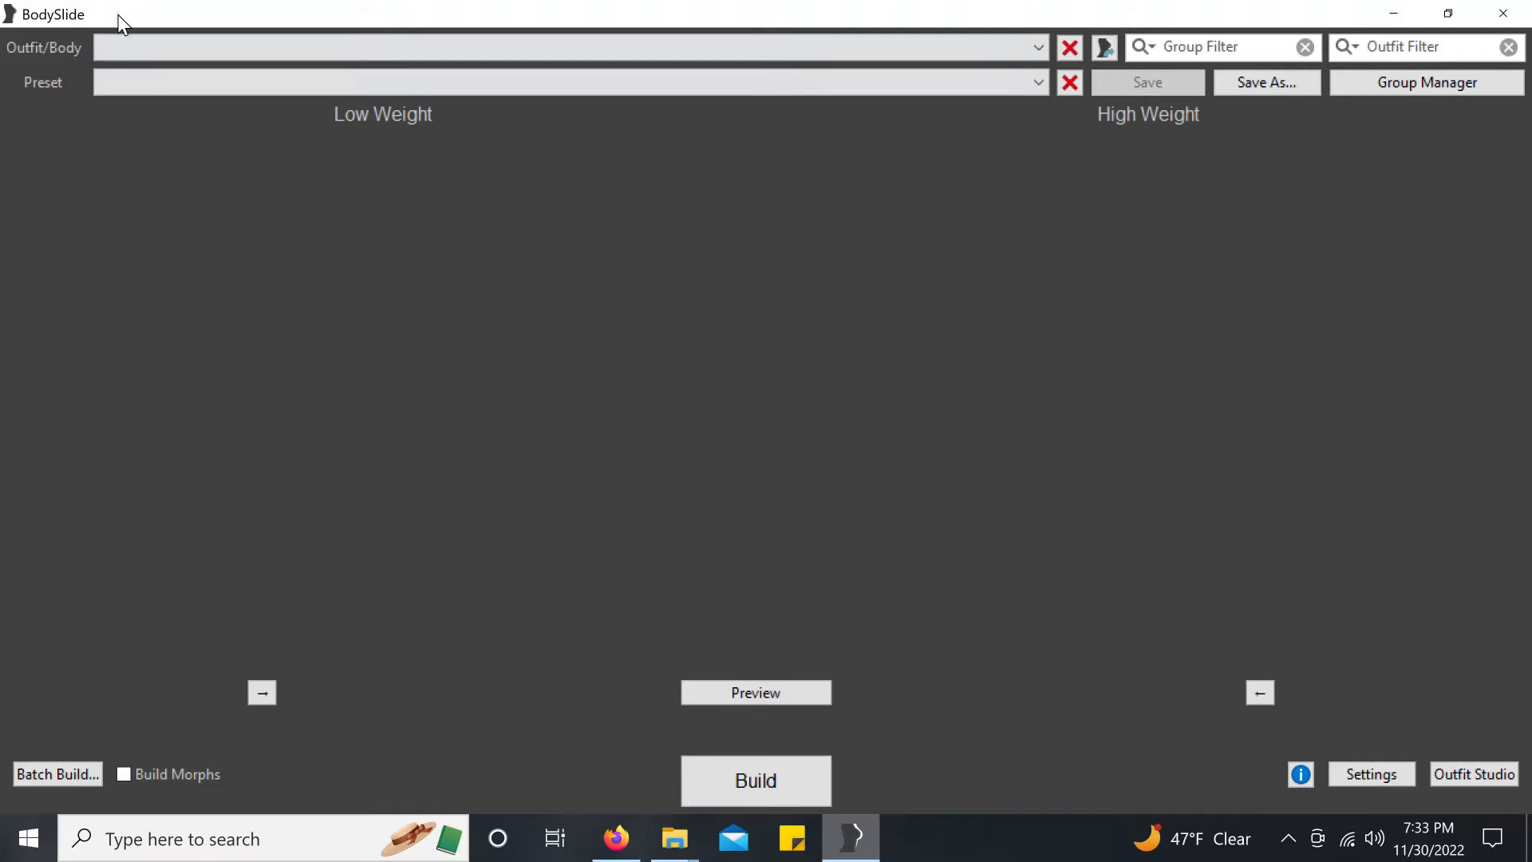
left_click(1489, 785)
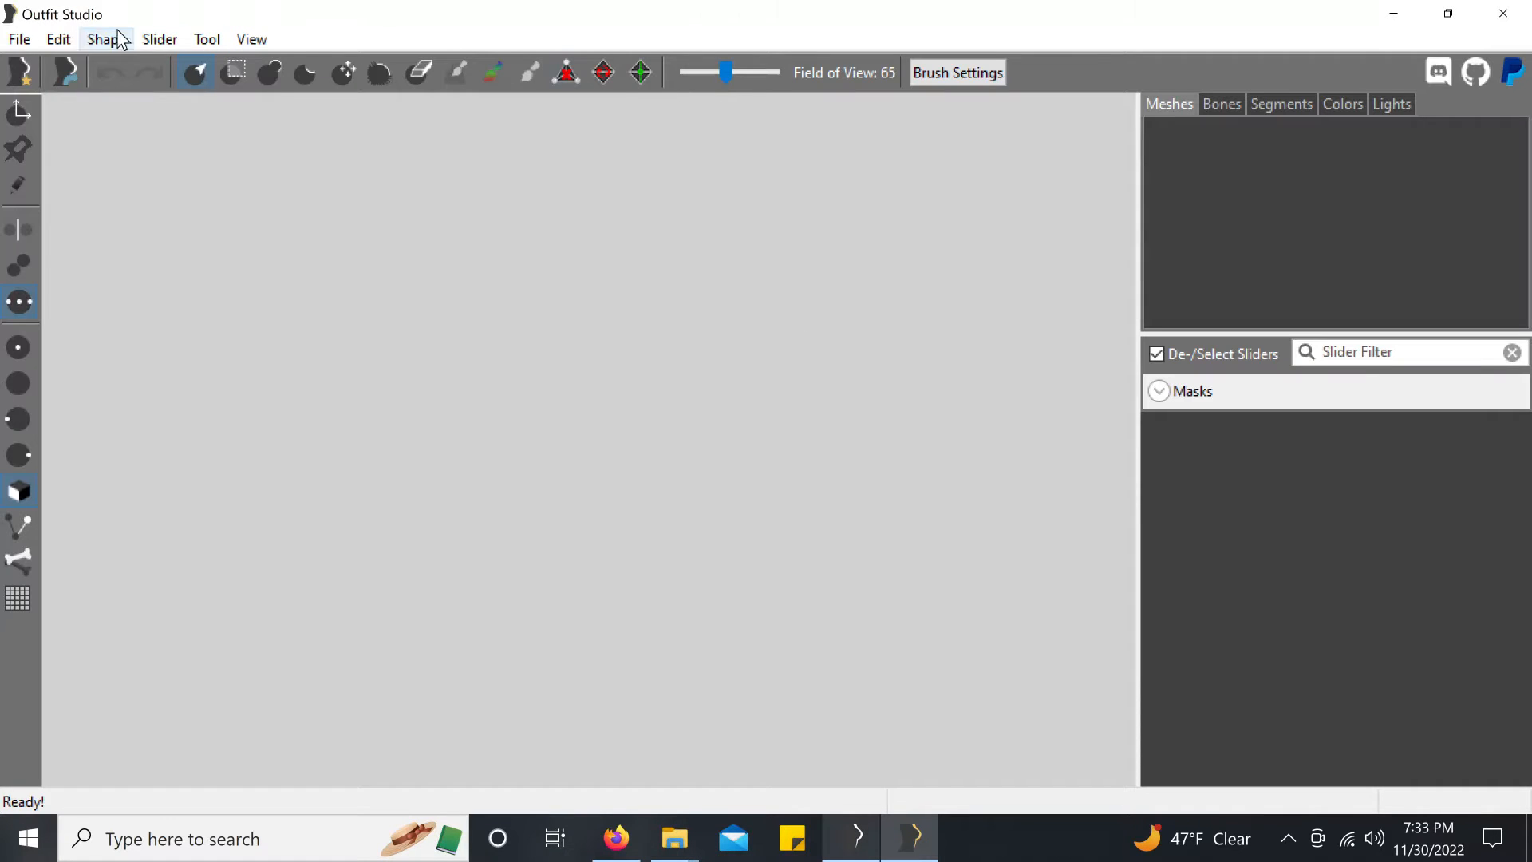
left_click(20, 40)
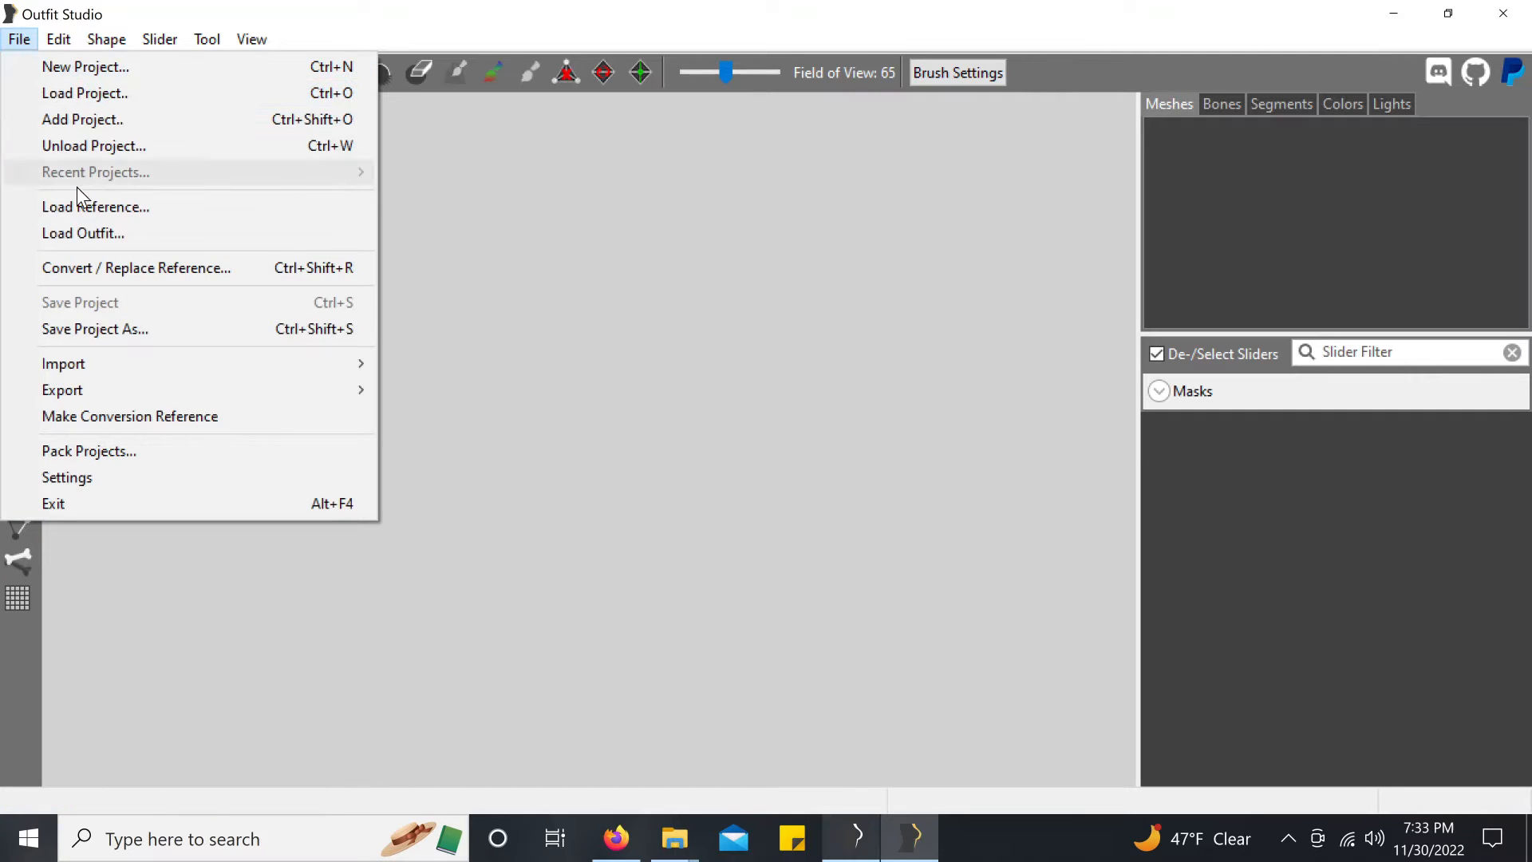
left_click(86, 232)
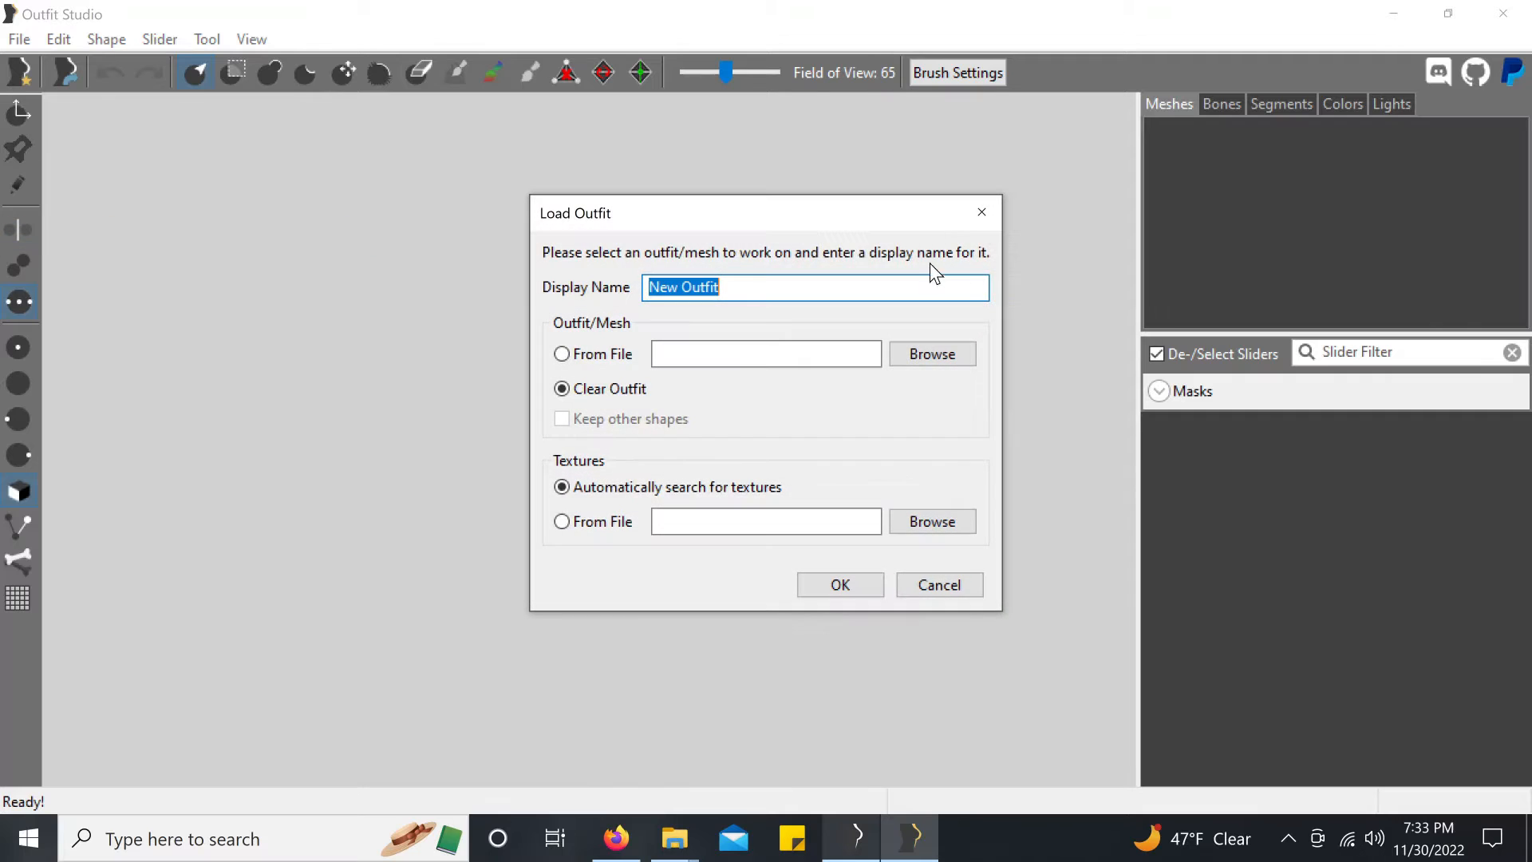
left_click(597, 357)
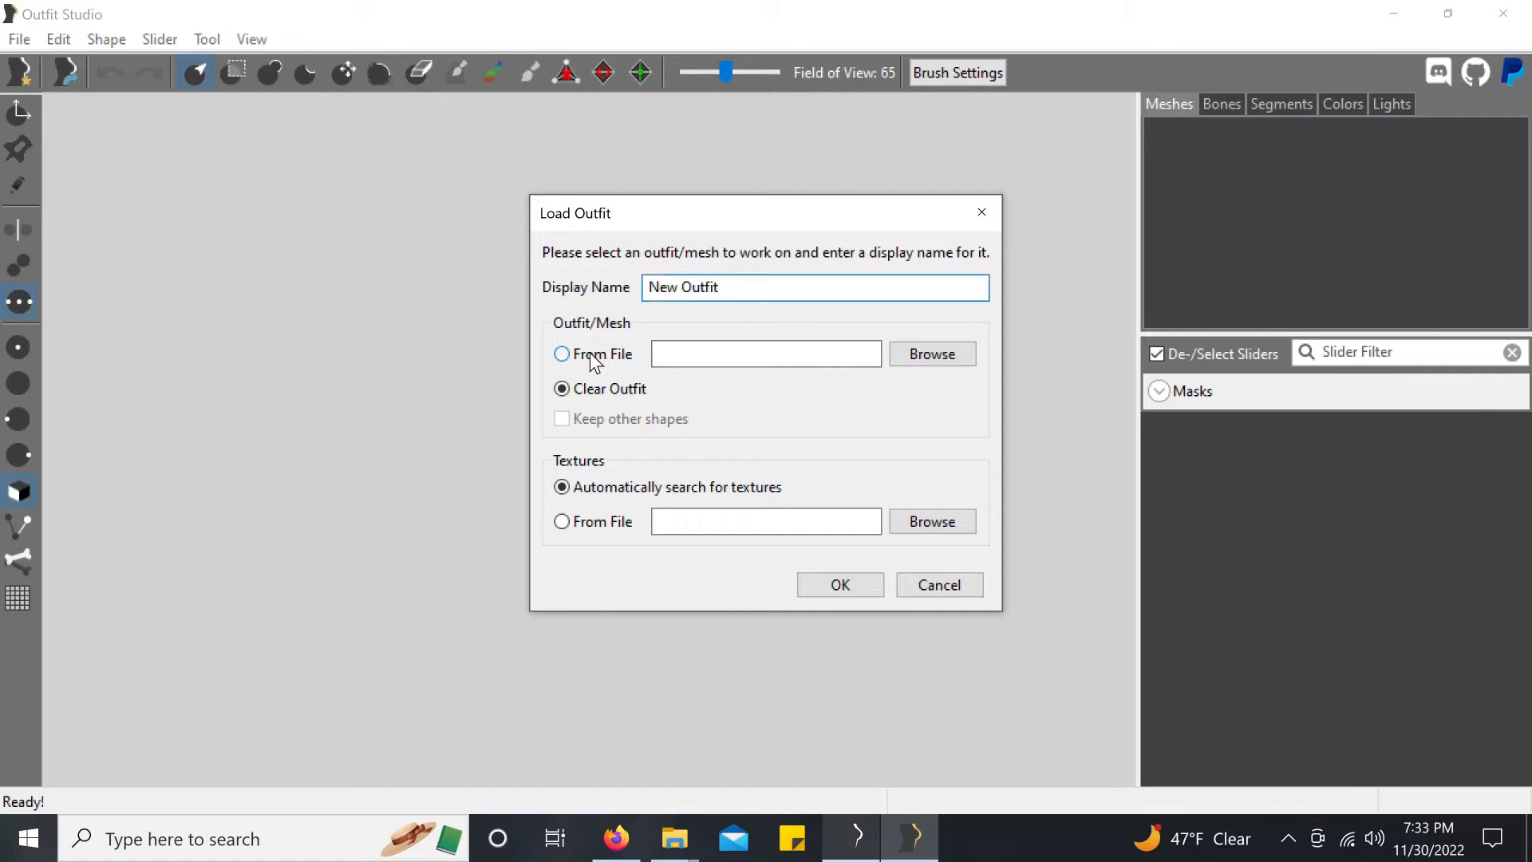
left_click(932, 353)
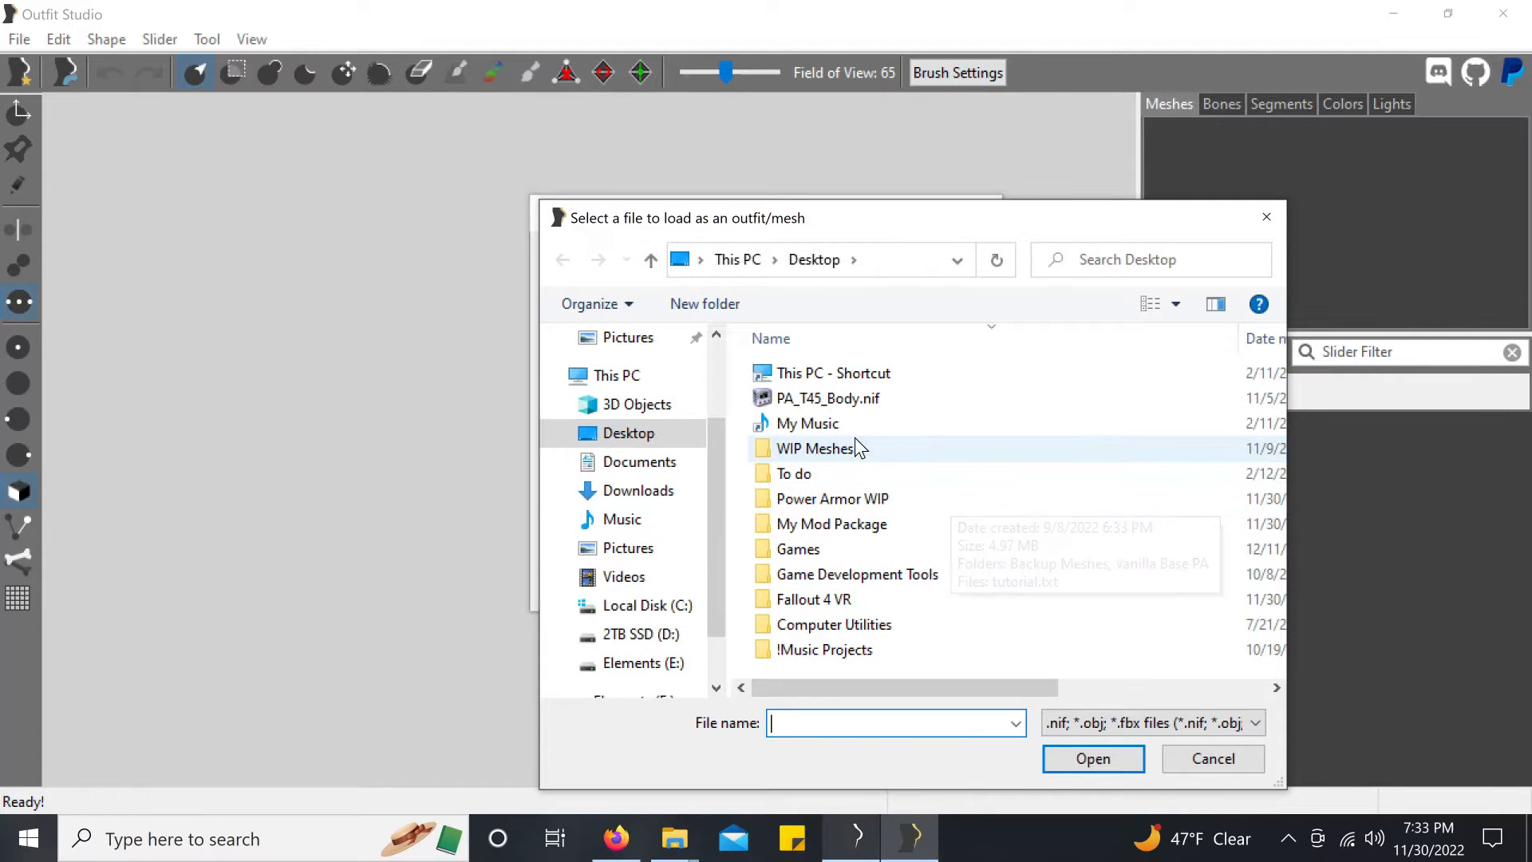
double_click(833, 454)
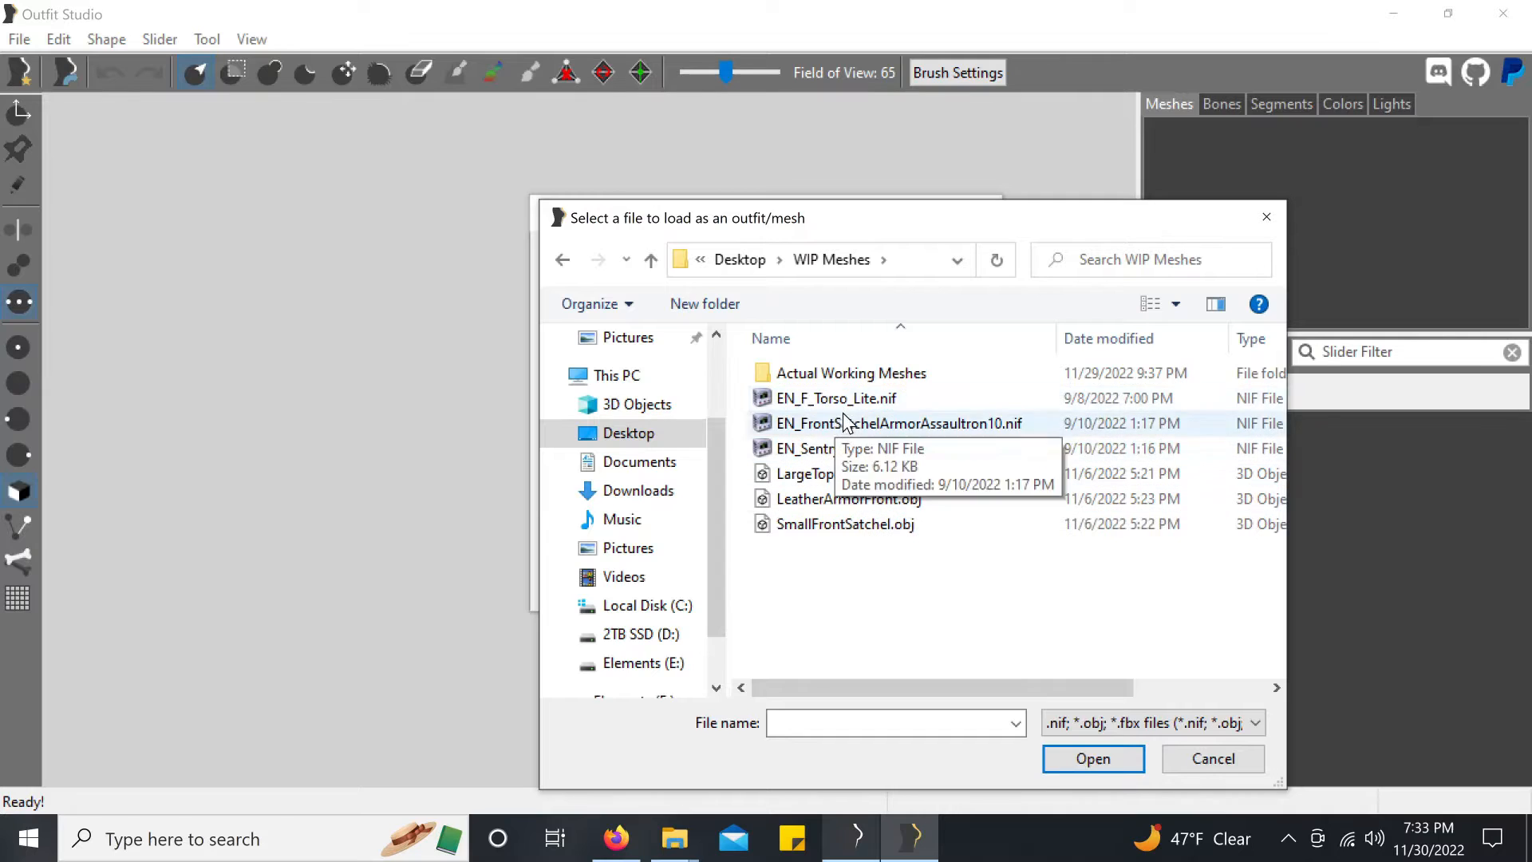
left_click(810, 406)
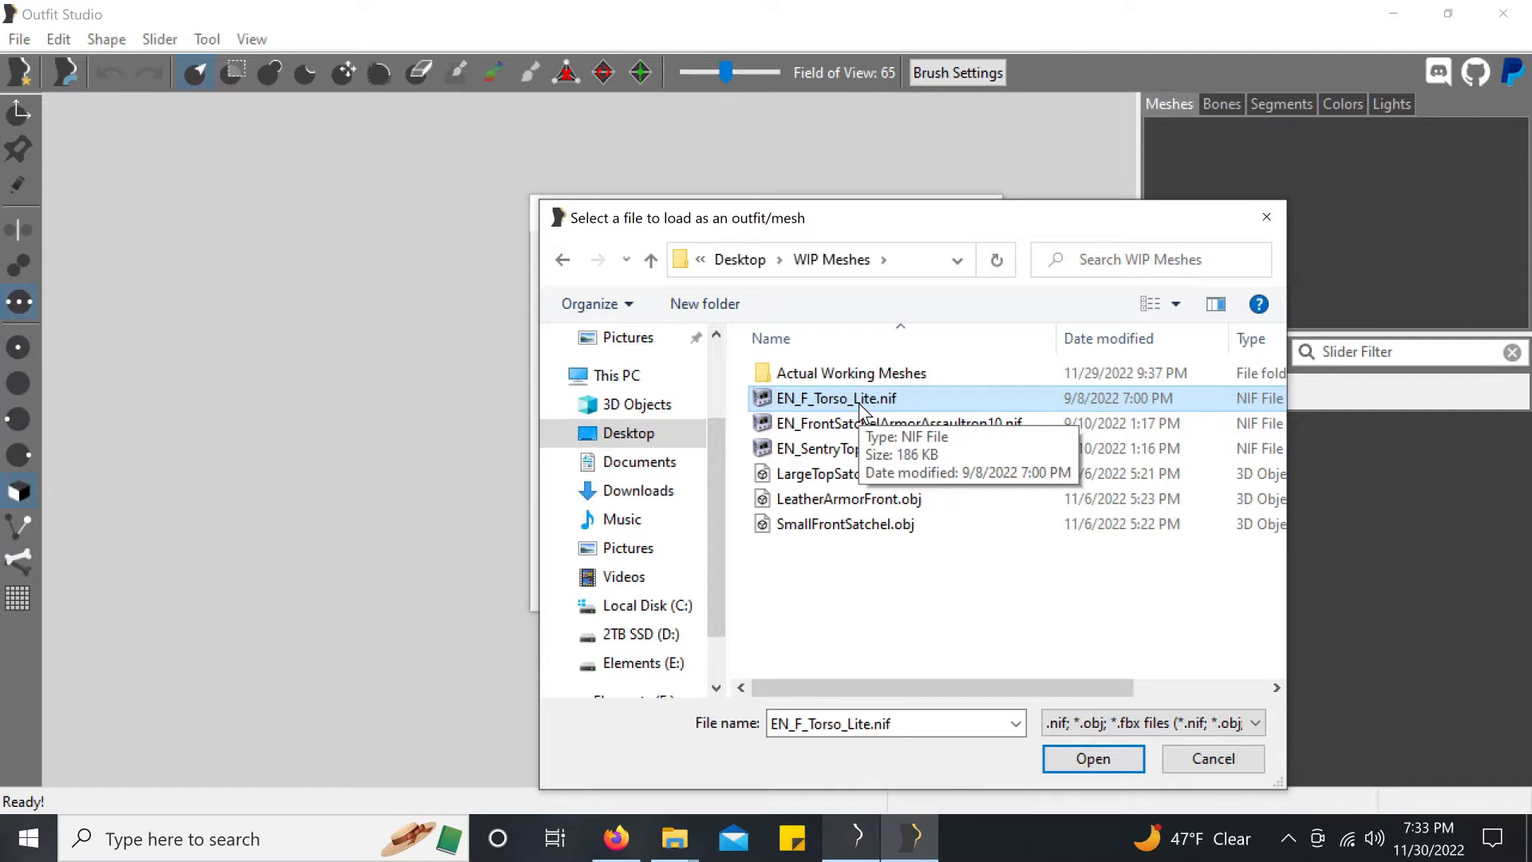
left_click(858, 404)
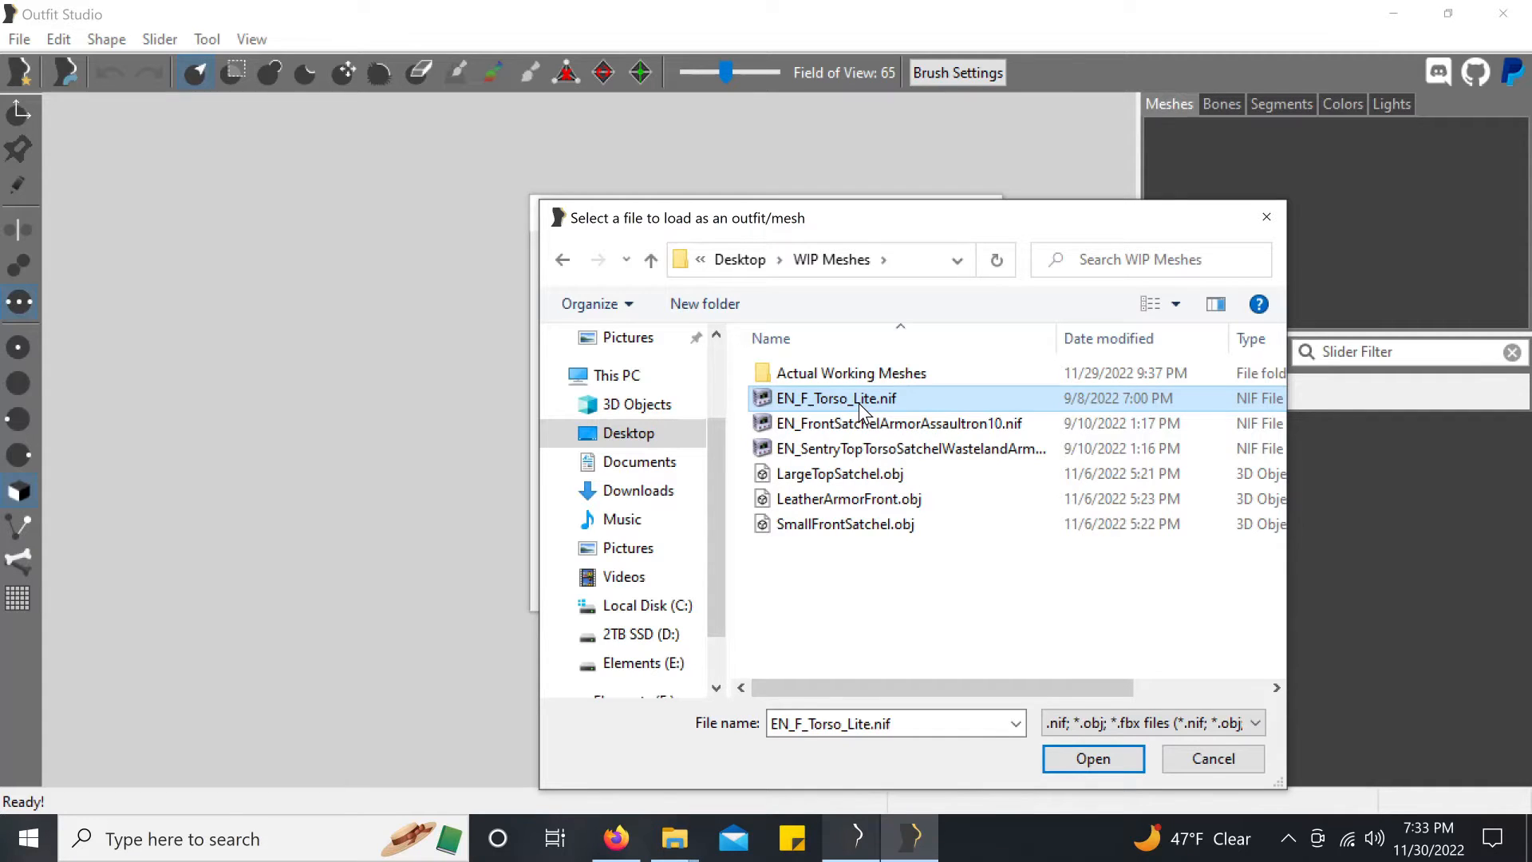
left_click(988, 402)
left_click(1070, 762)
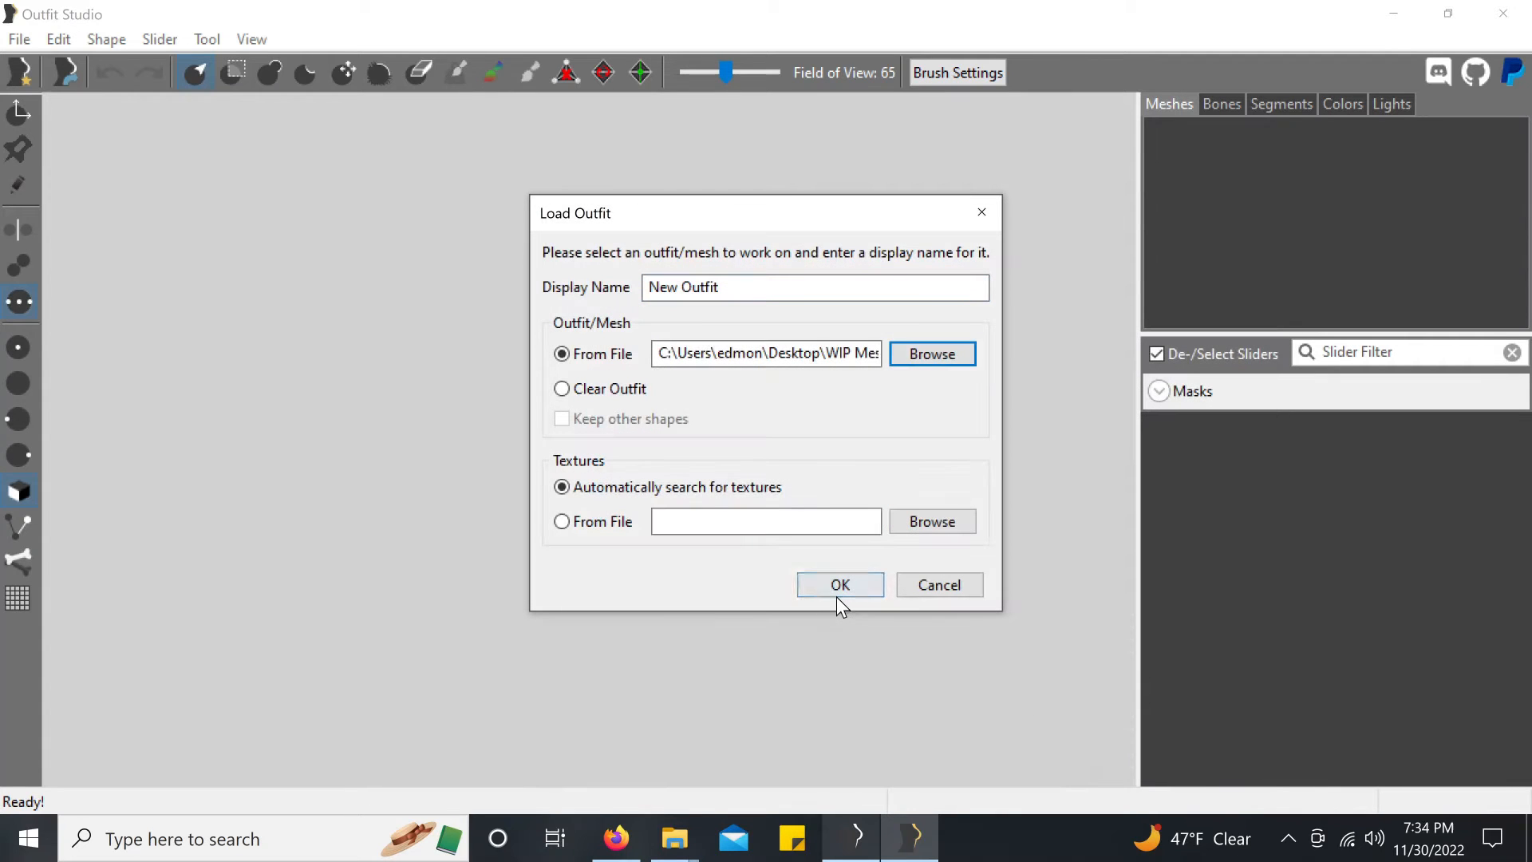
left_click(837, 595)
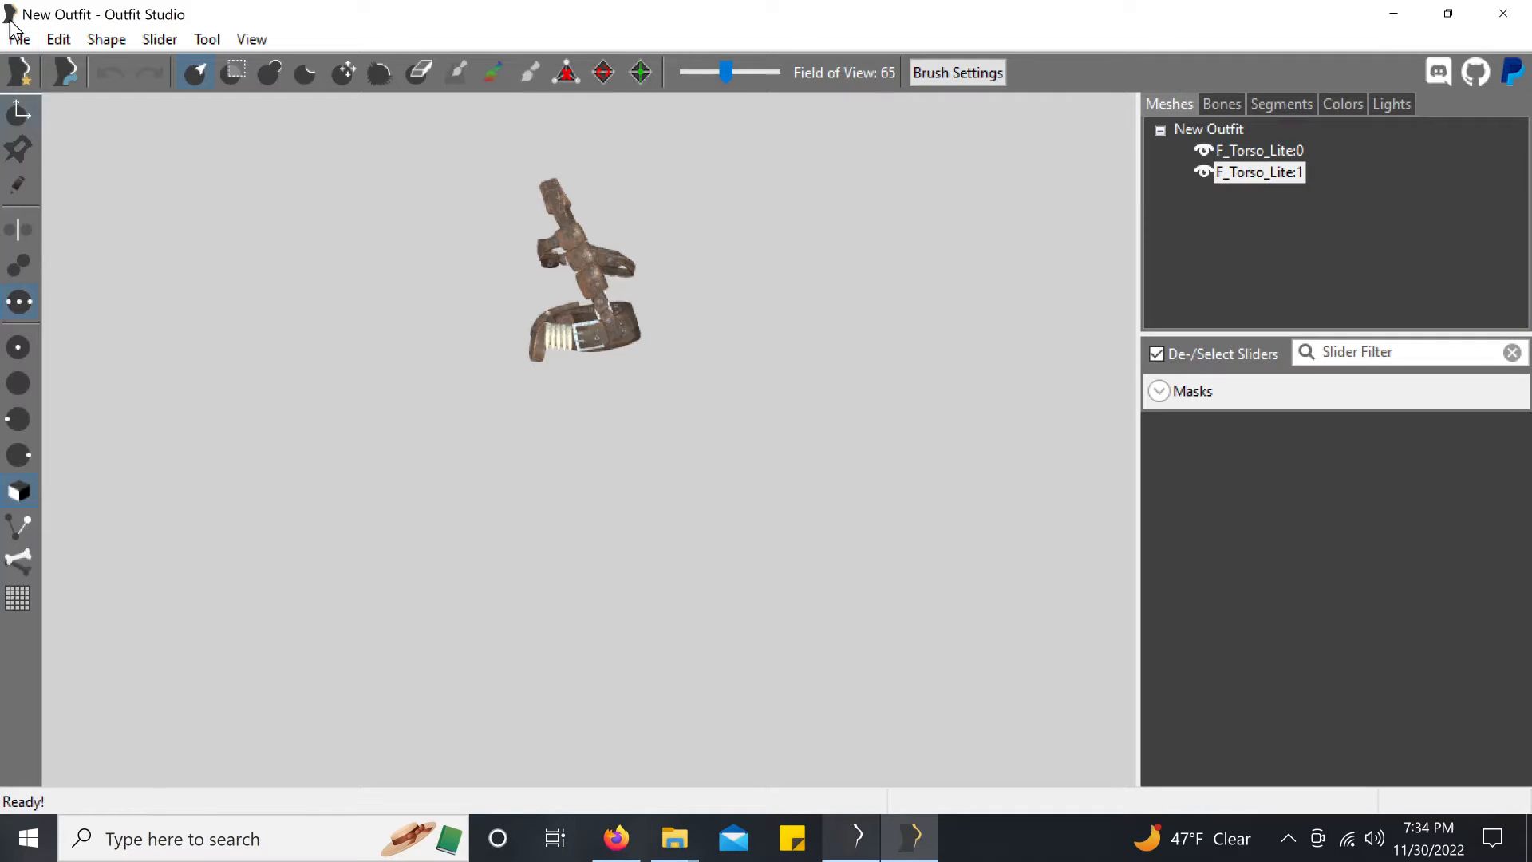
Step: Look at the OBJ export option for the loaded torso, leave it without exporting, and minimize the open program windows
left_click(19, 39)
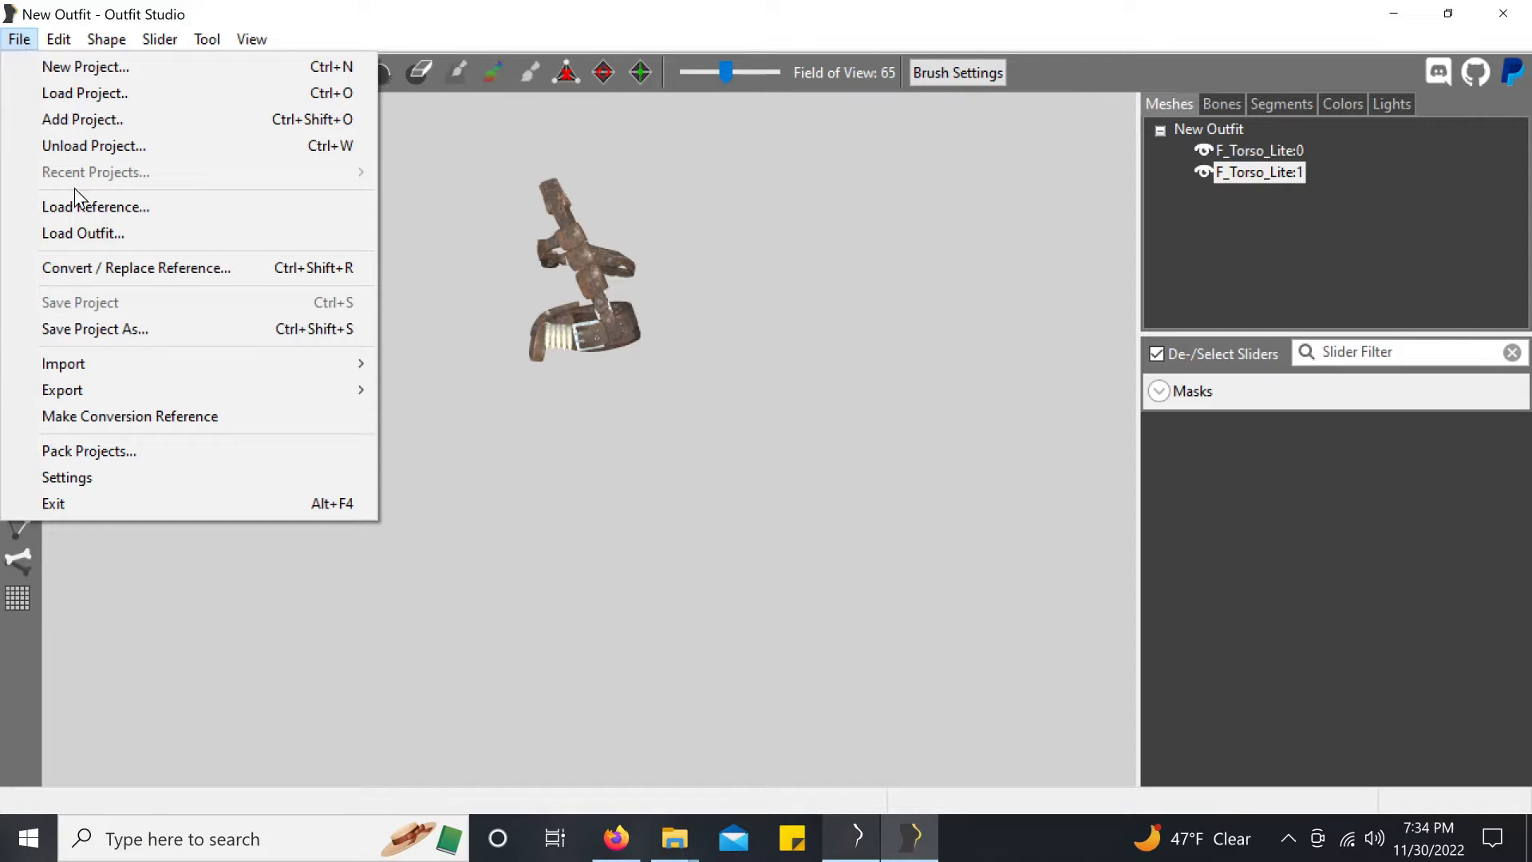
mouse_move(140, 388)
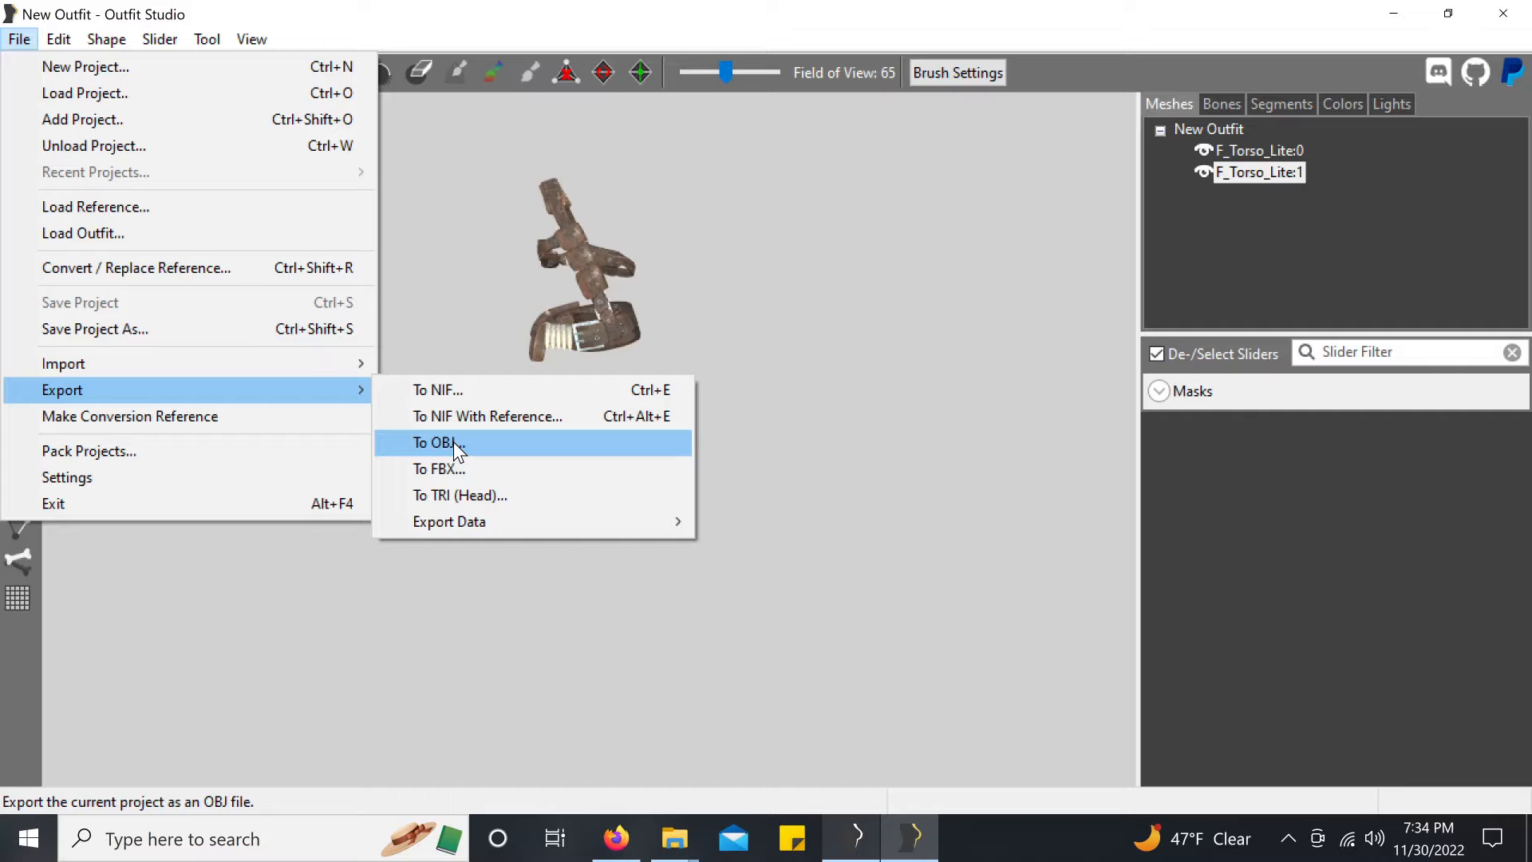
left_click(863, 186)
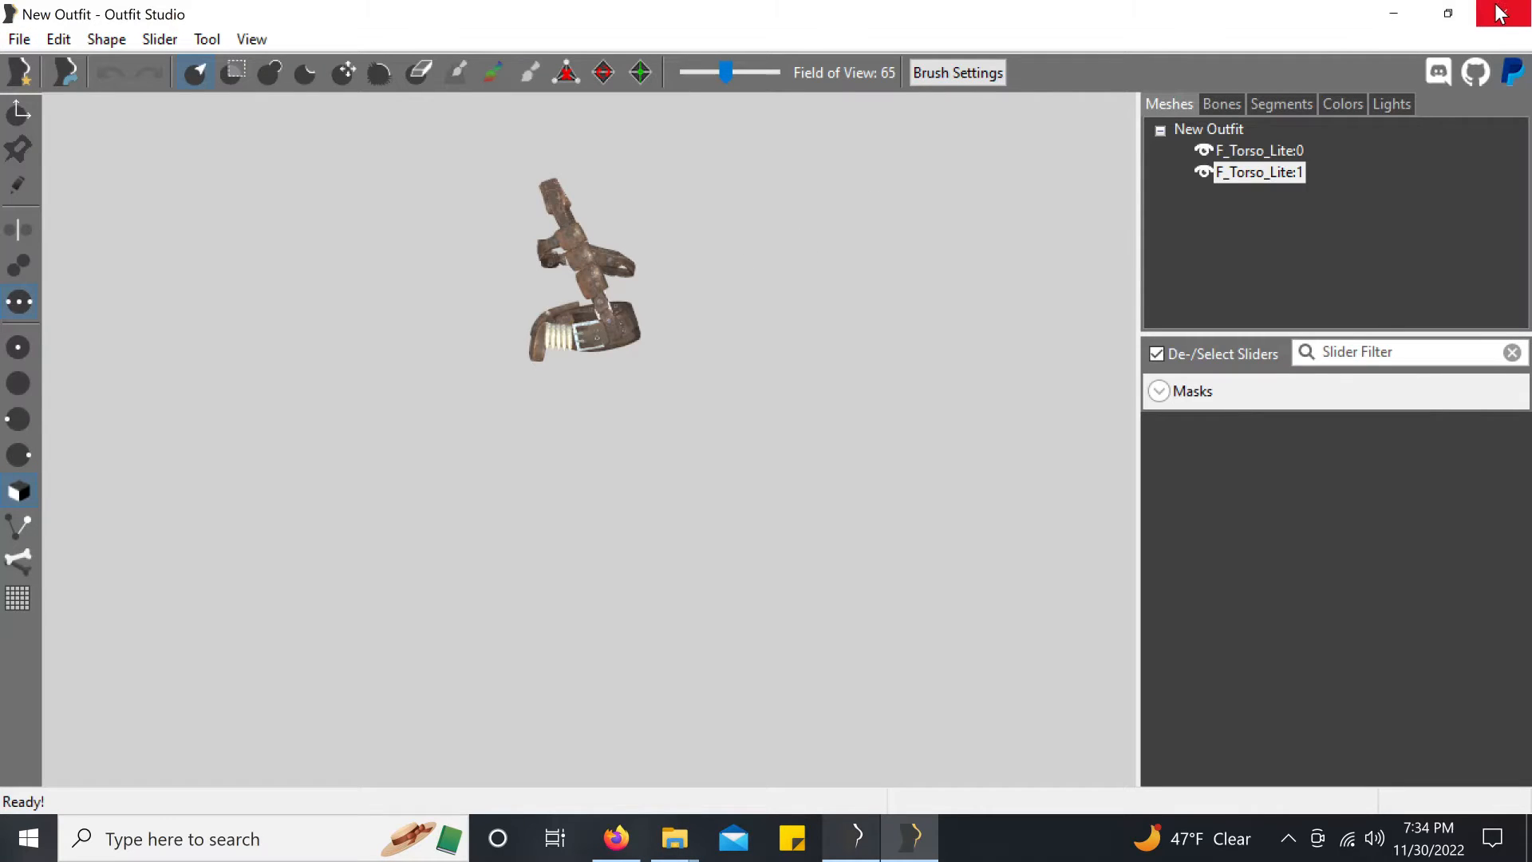
left_click(1390, 15)
left_click(1395, 14)
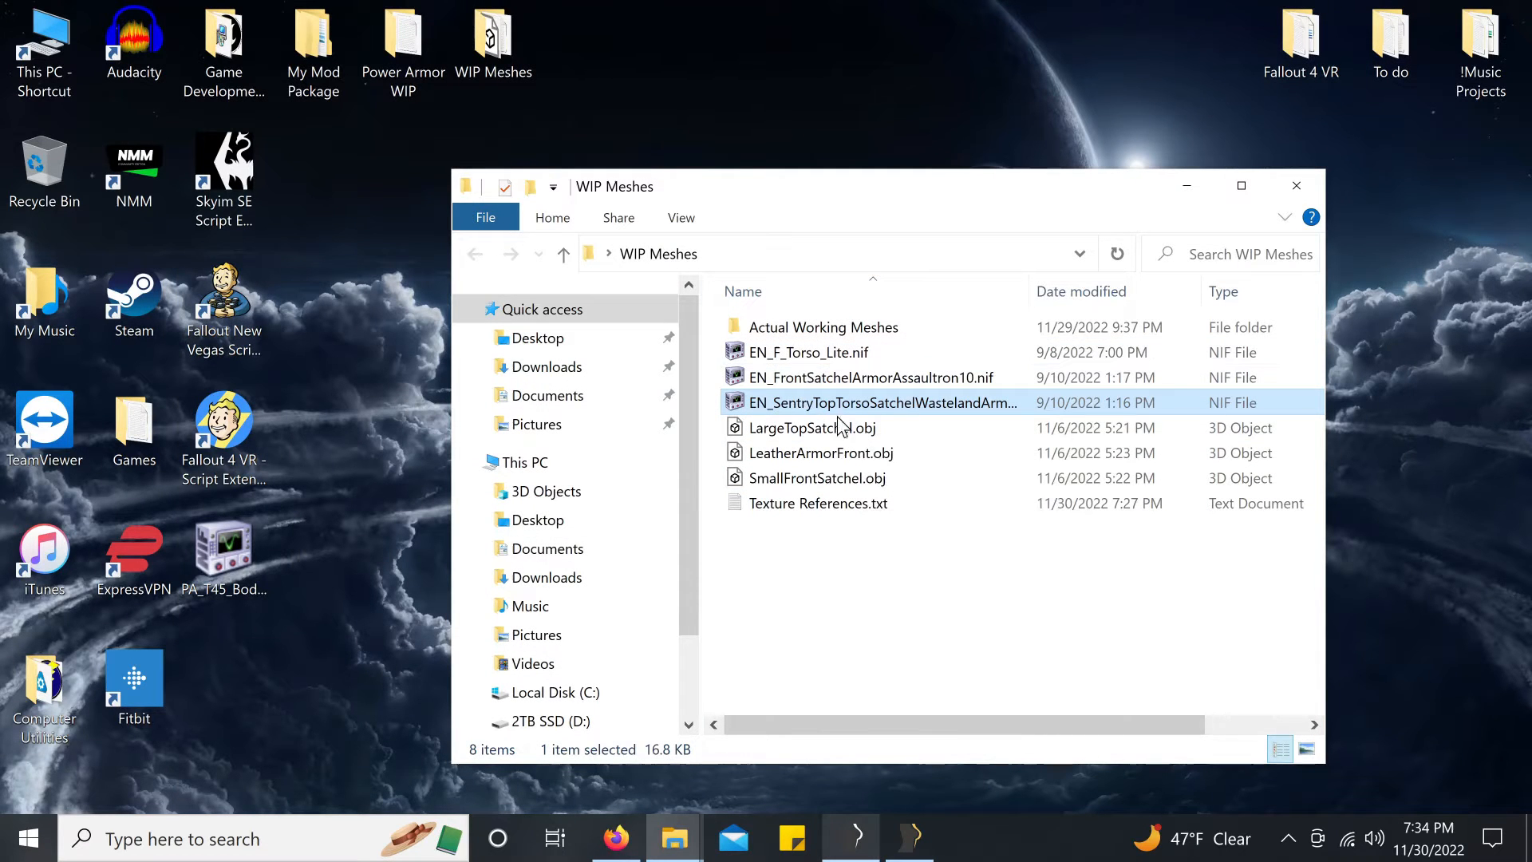
Step: Review SmallFrontSatchel.obj, LeatherArmorFront.obj and LargeTopSatchel.obj in the WIP Meshes folder and close the Outfit Studio session holding the leather torso
left_click(870, 478)
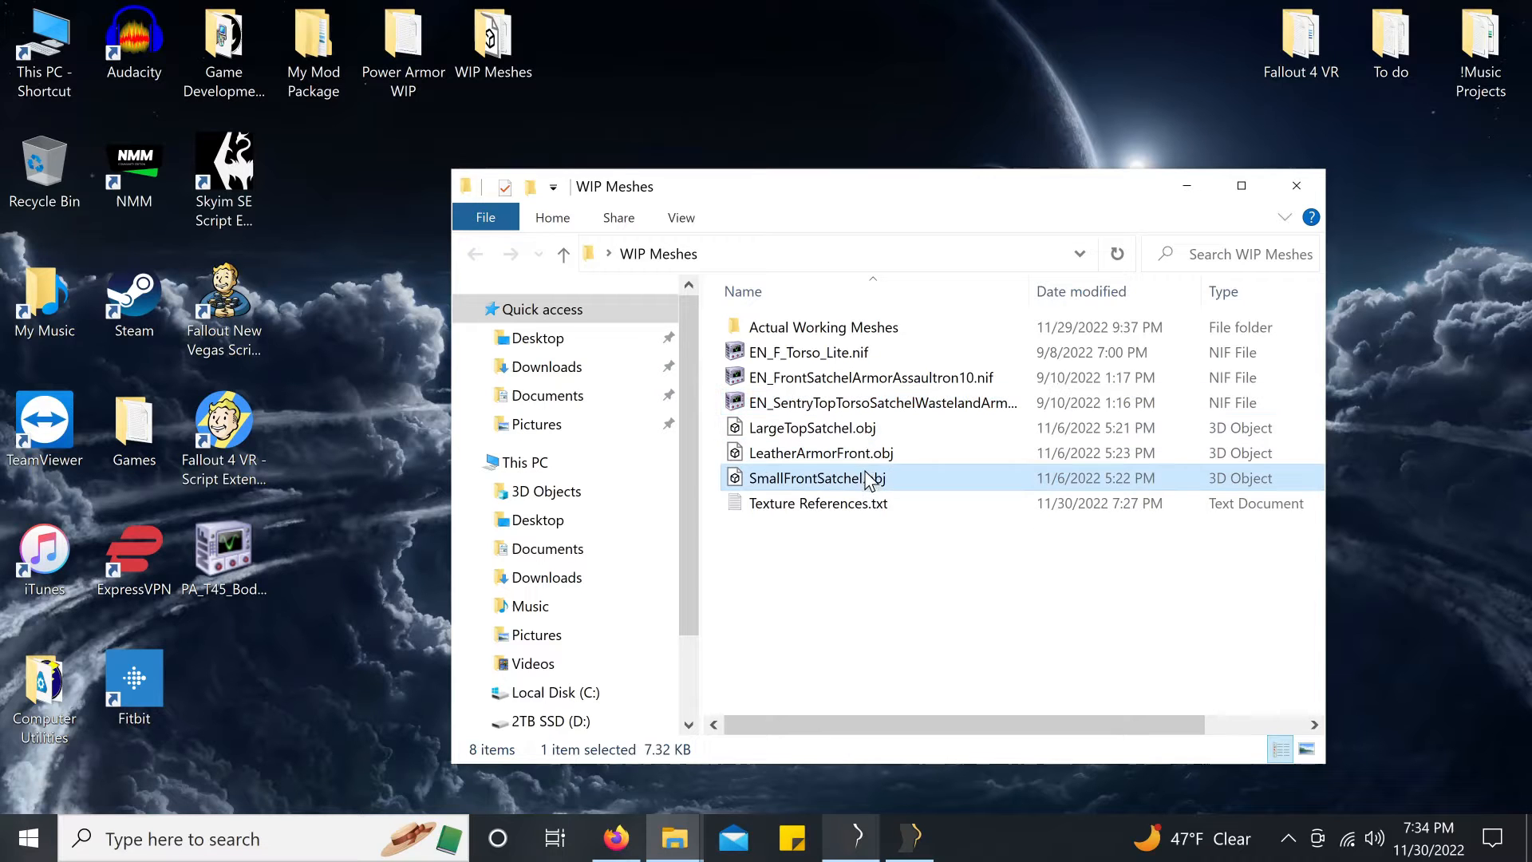
left_click(866, 453)
left_click(863, 431)
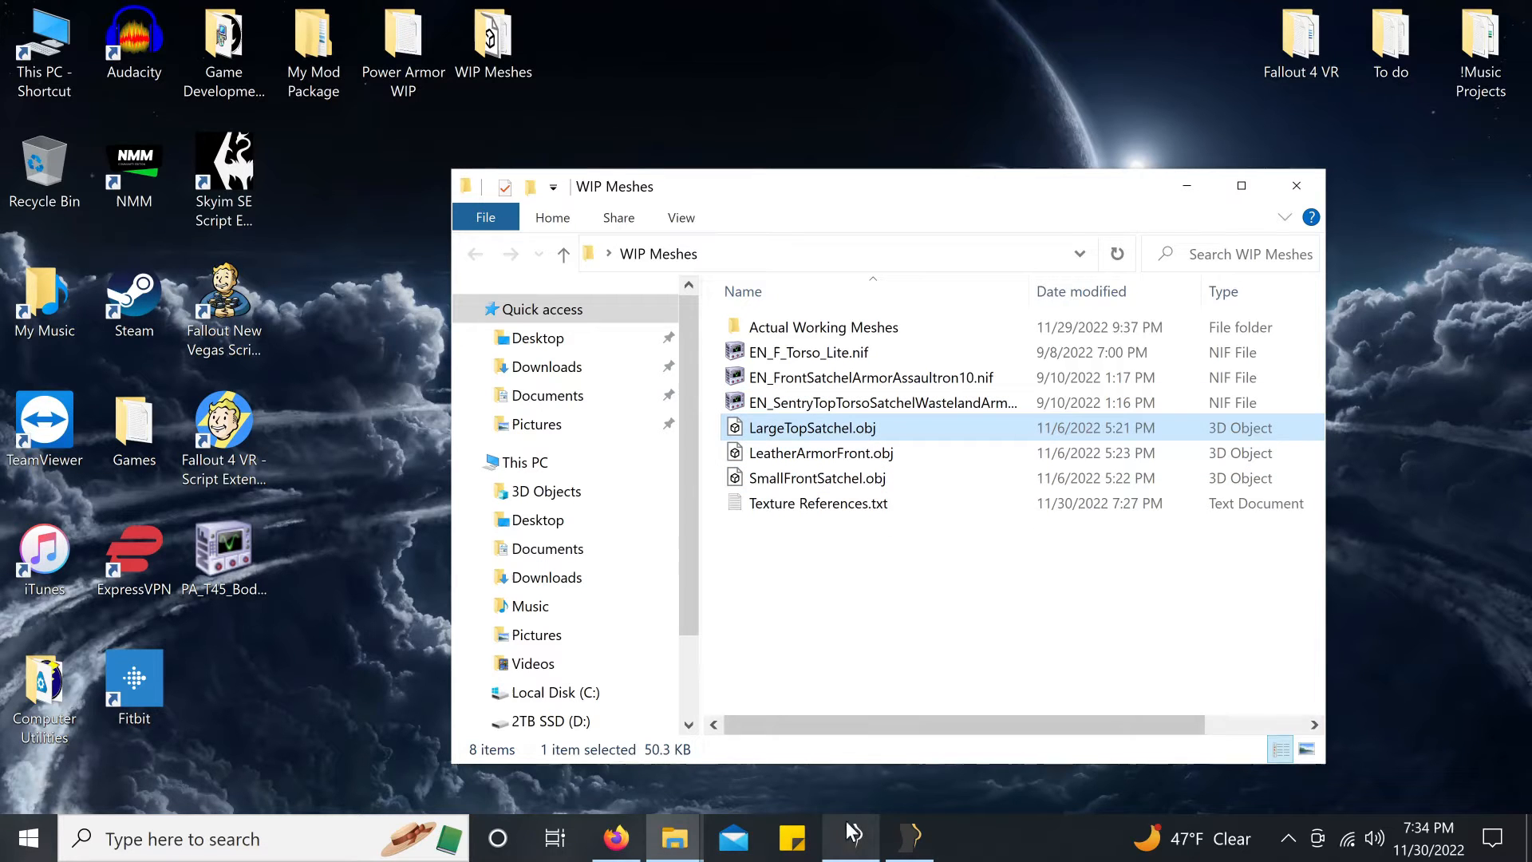
key("alt+Tab")
left_click(1504, 14)
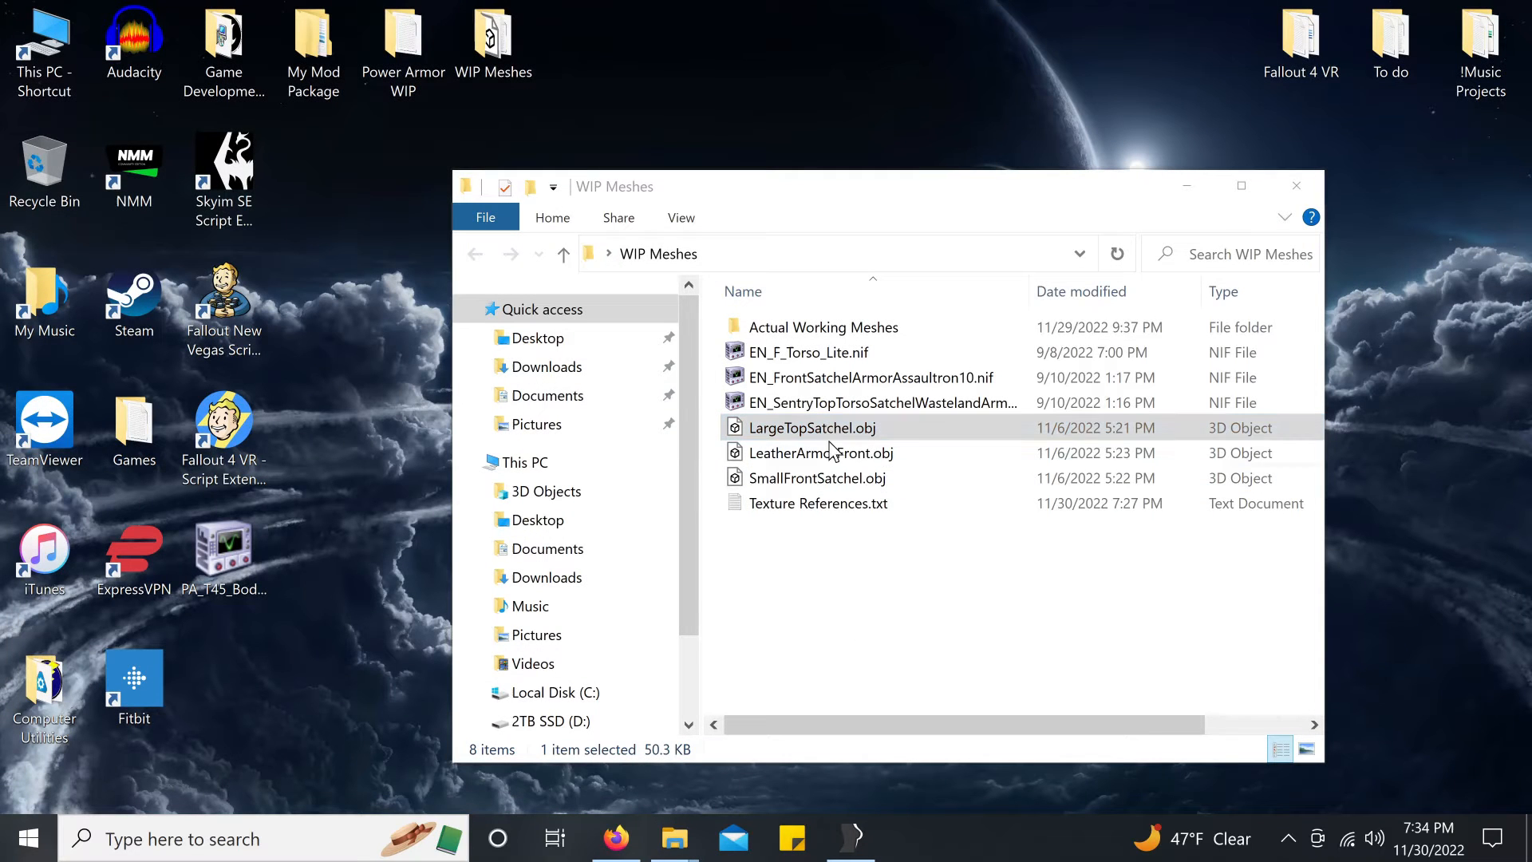
left_click(826, 437)
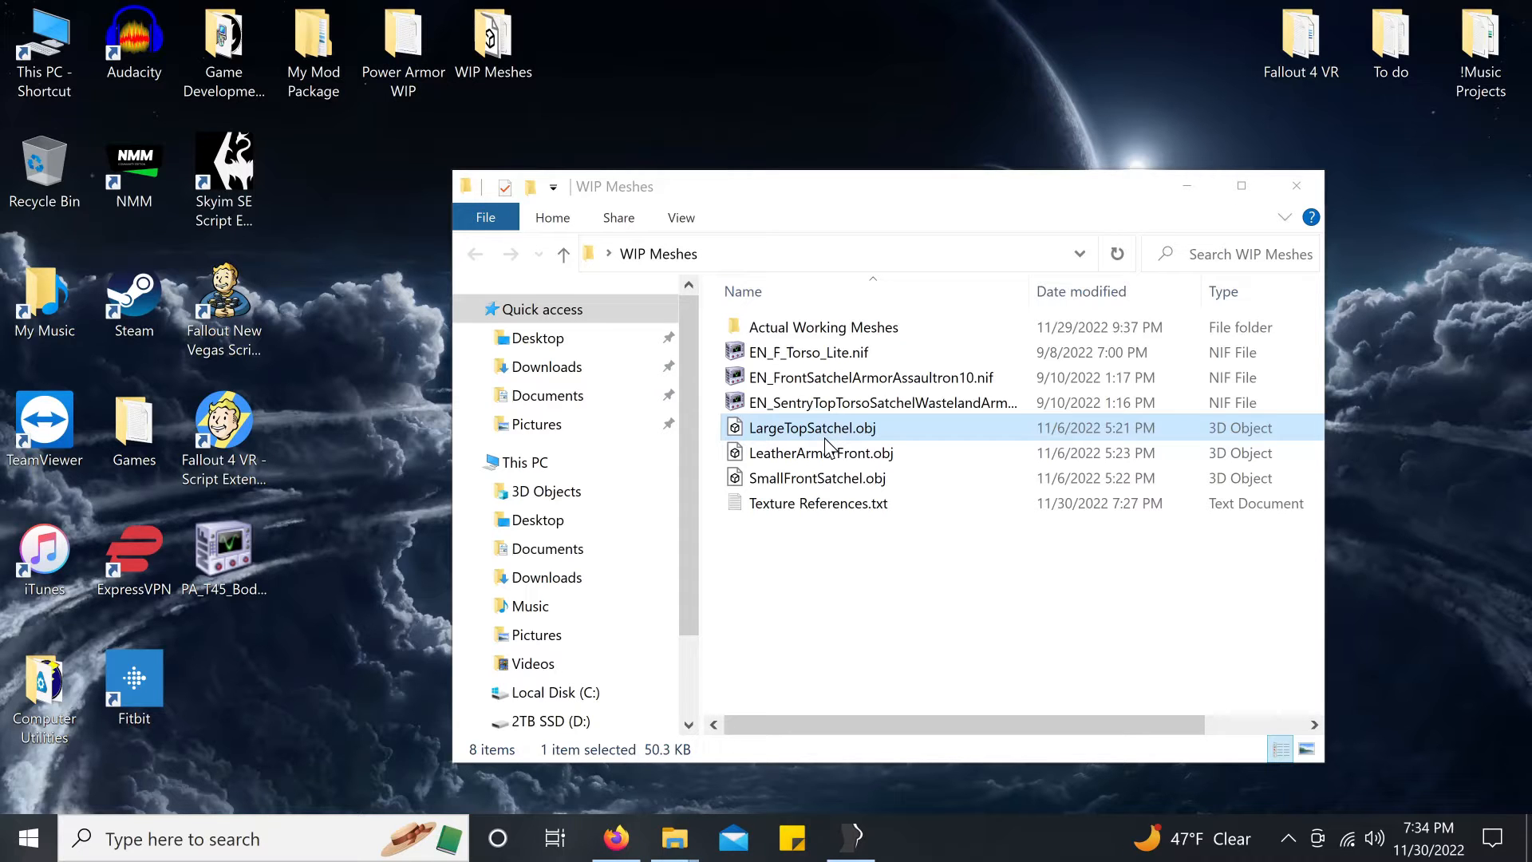
Step: Open a fresh Outfit Studio session from BodySlide and load PA_T45_Body.nif from the desktop as the outfit
left_click(865, 844)
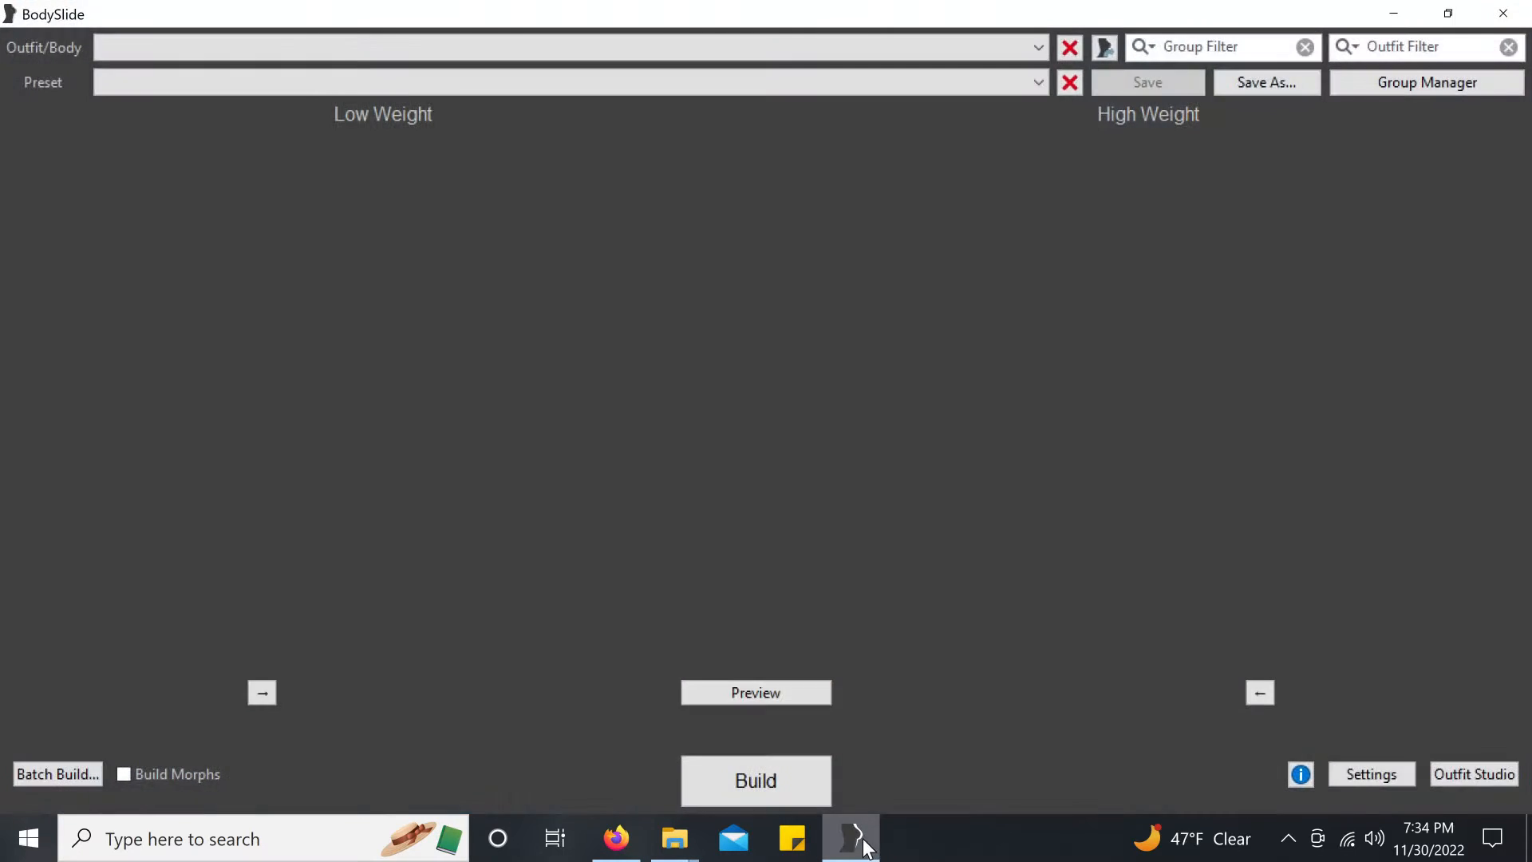
left_click(1471, 774)
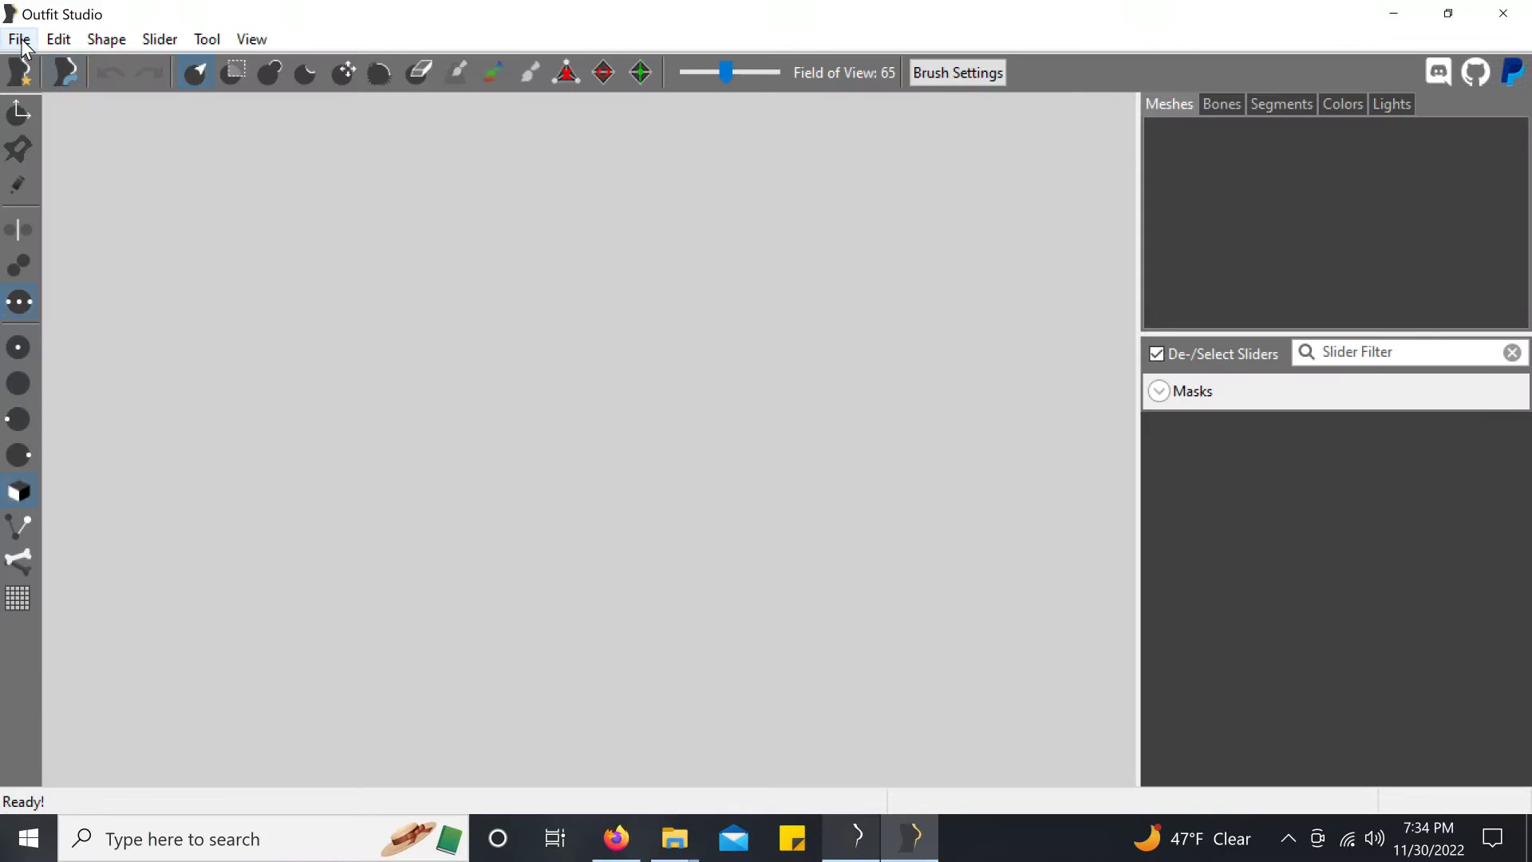
left_click(23, 41)
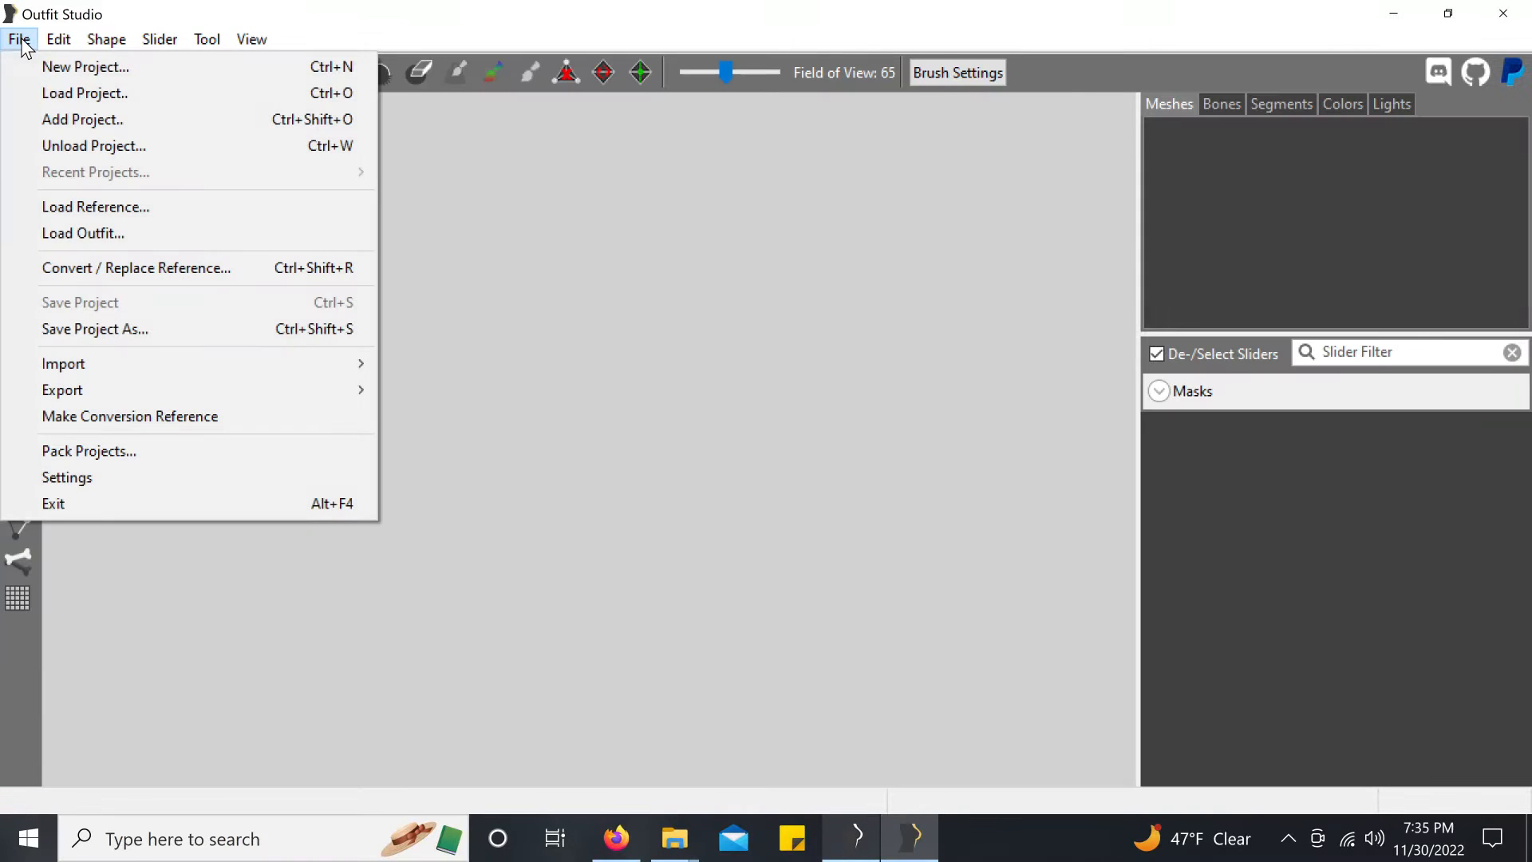
left_click(72, 237)
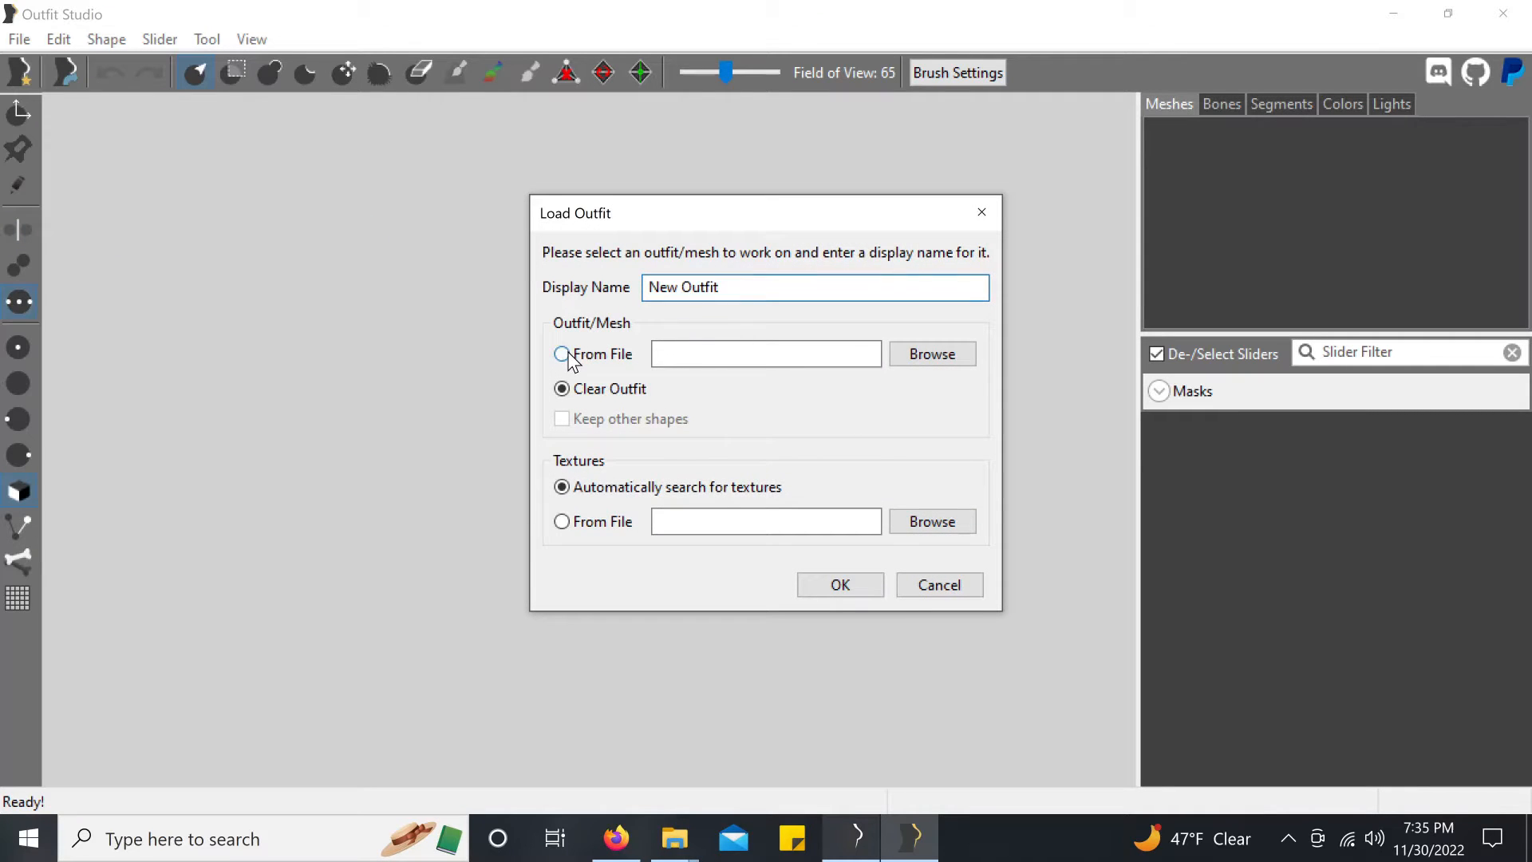
left_click(564, 354)
left_click(925, 351)
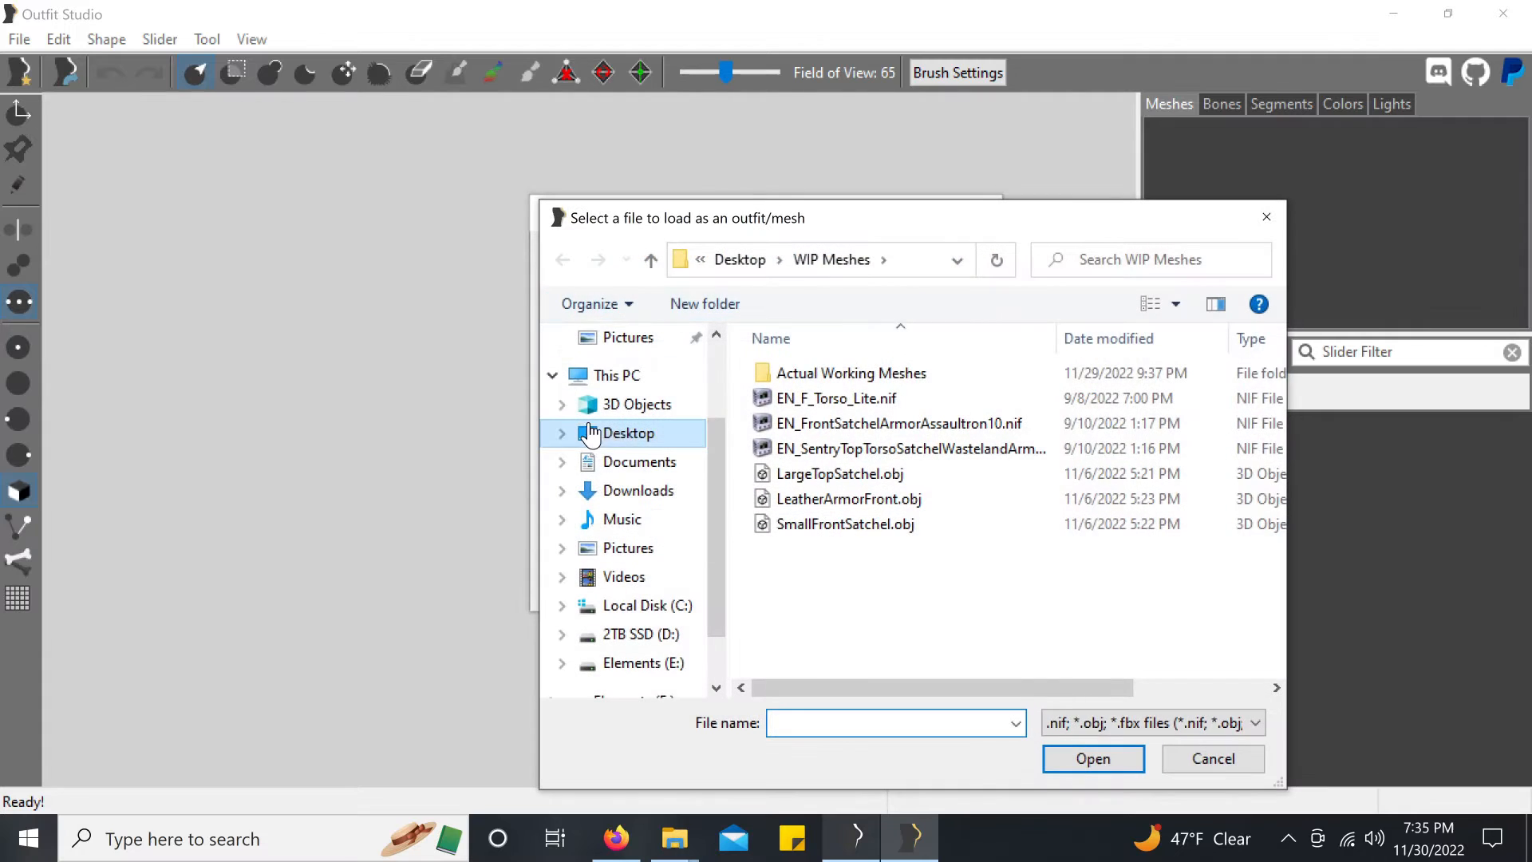
left_click(629, 433)
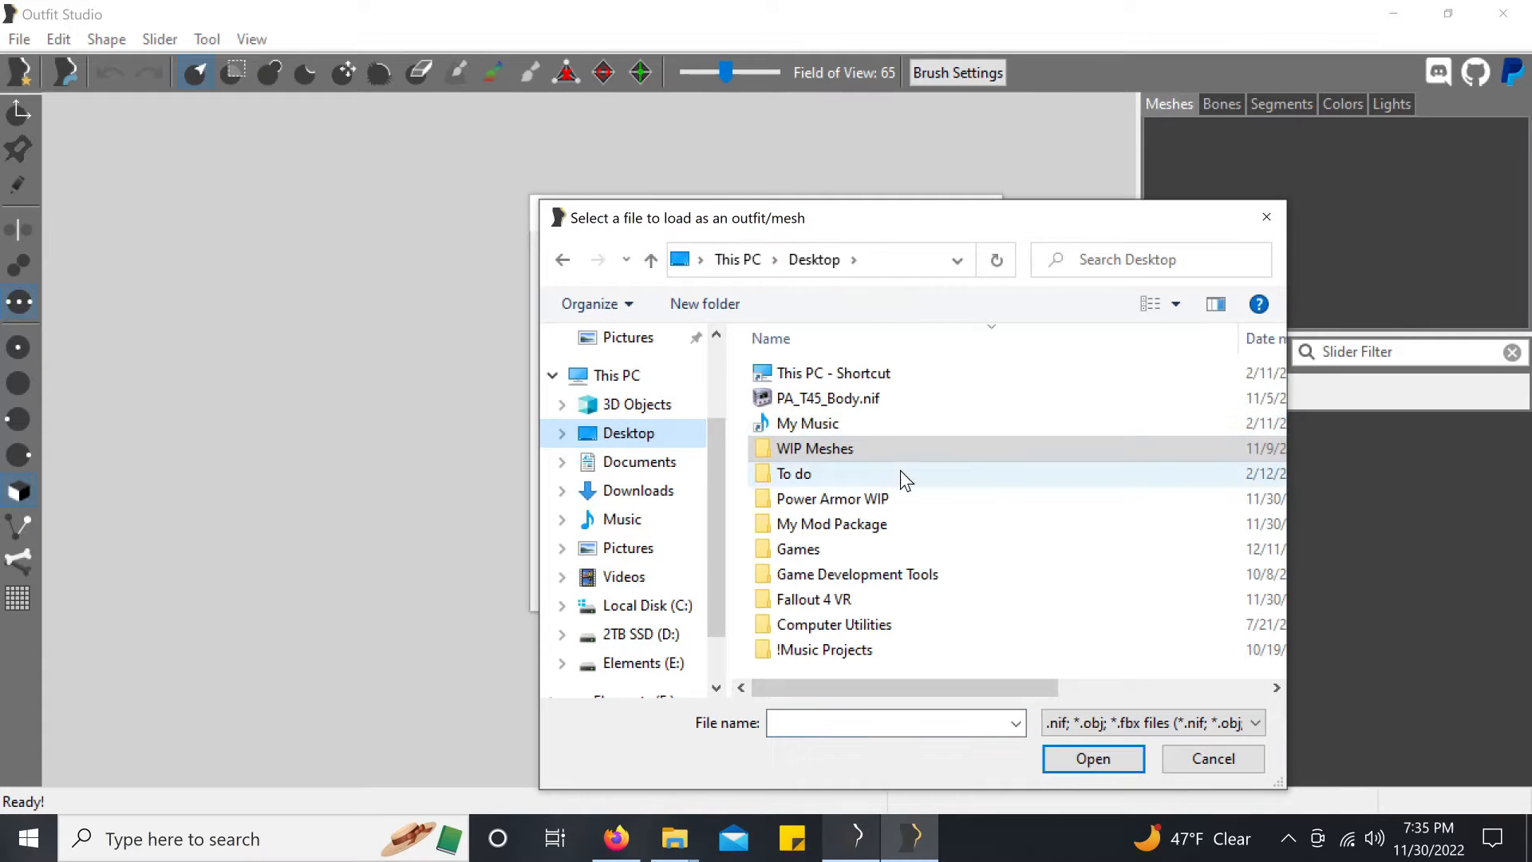
left_click(830, 403)
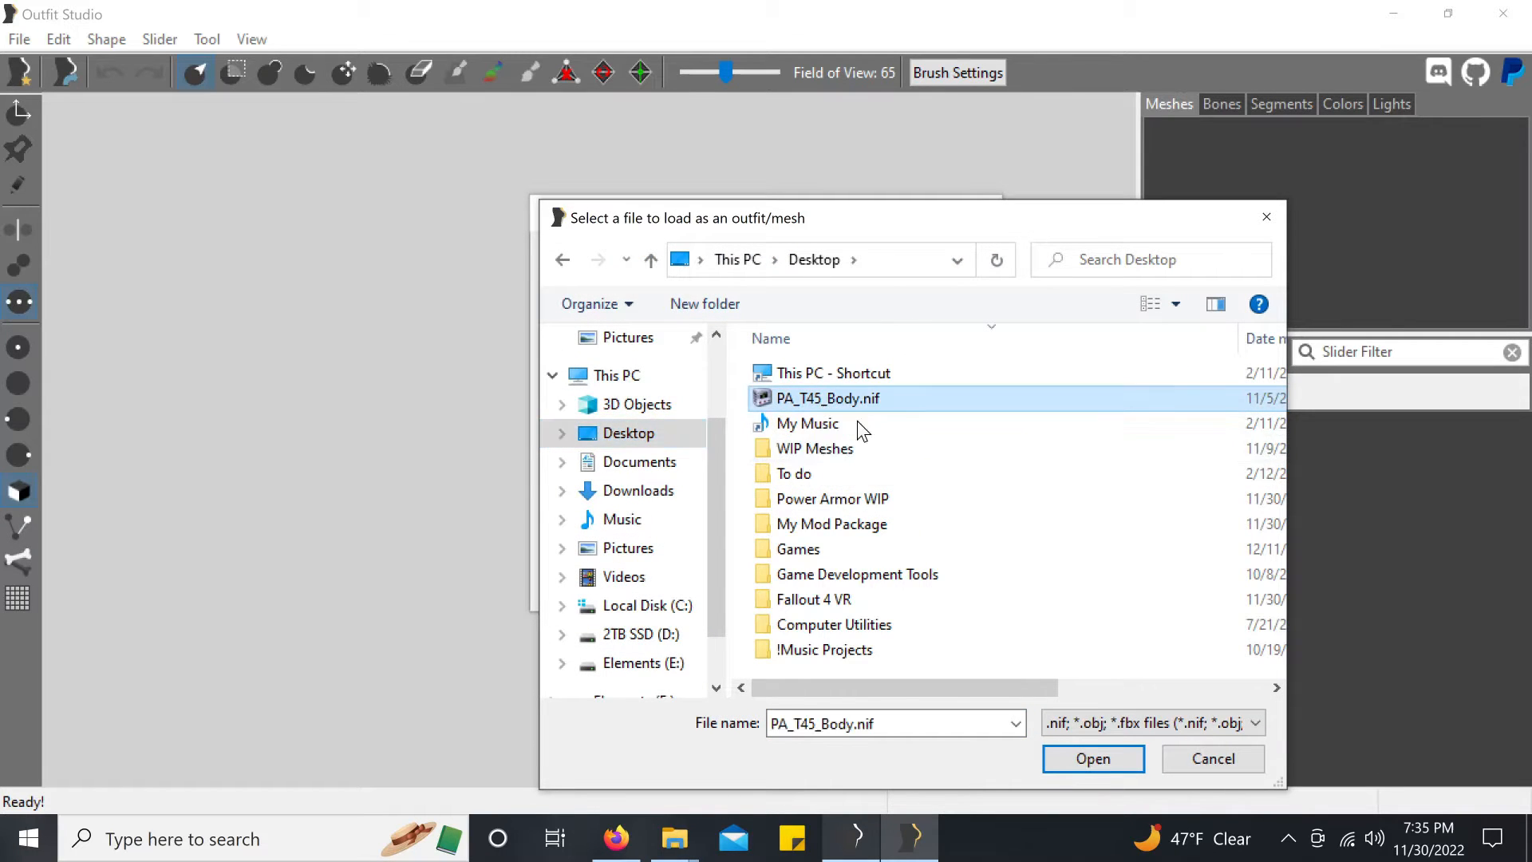
left_click(1090, 759)
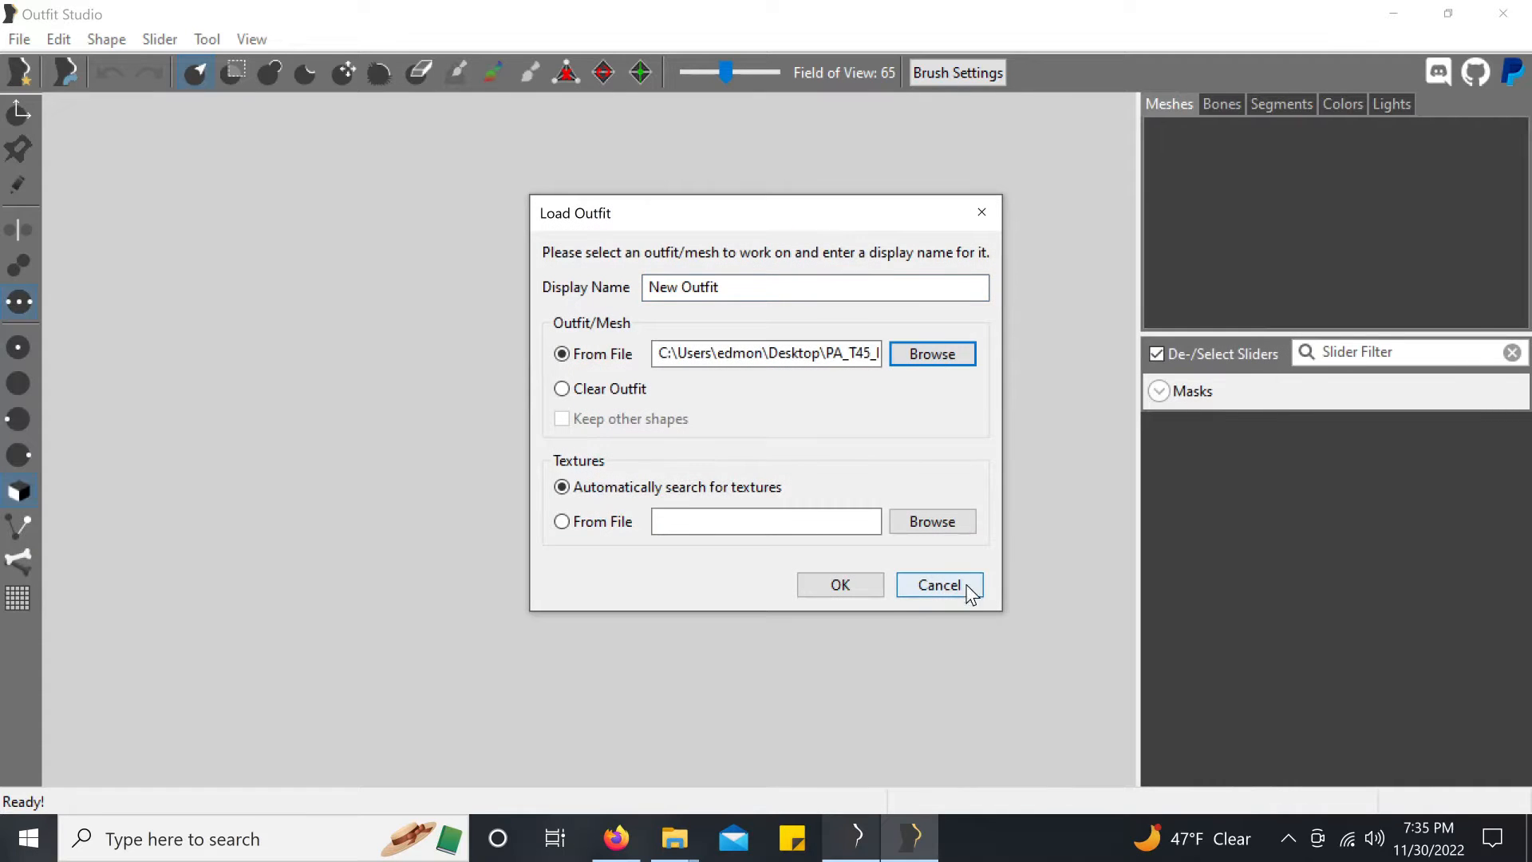
left_click(851, 588)
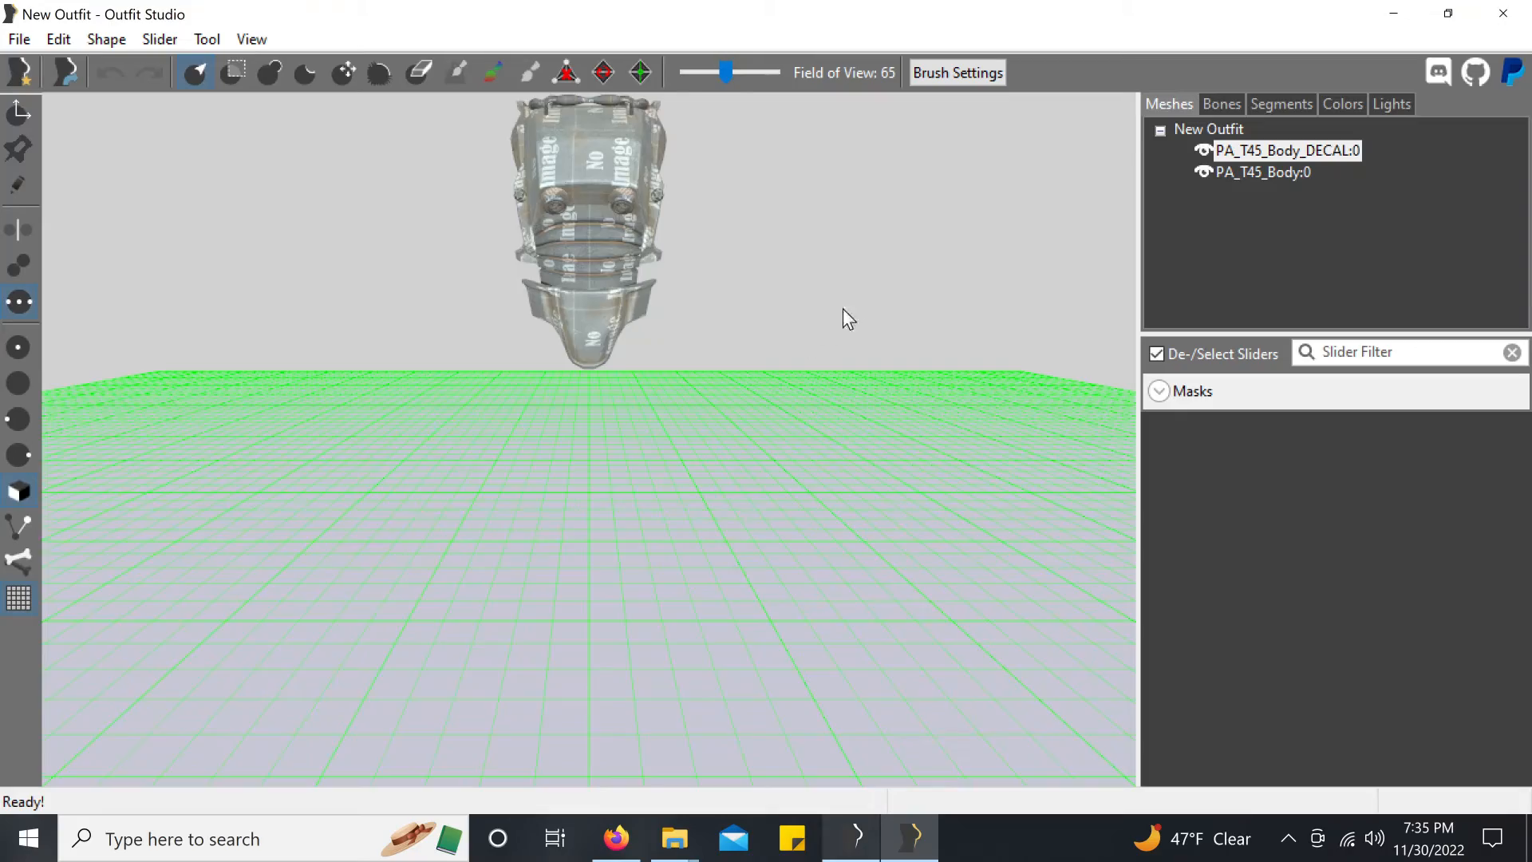
Step: Delete the PA_T45_Body_DECAL:0 shape from the outfit and check the remaining body mesh
right_click_drag(845, 318, 621, 252)
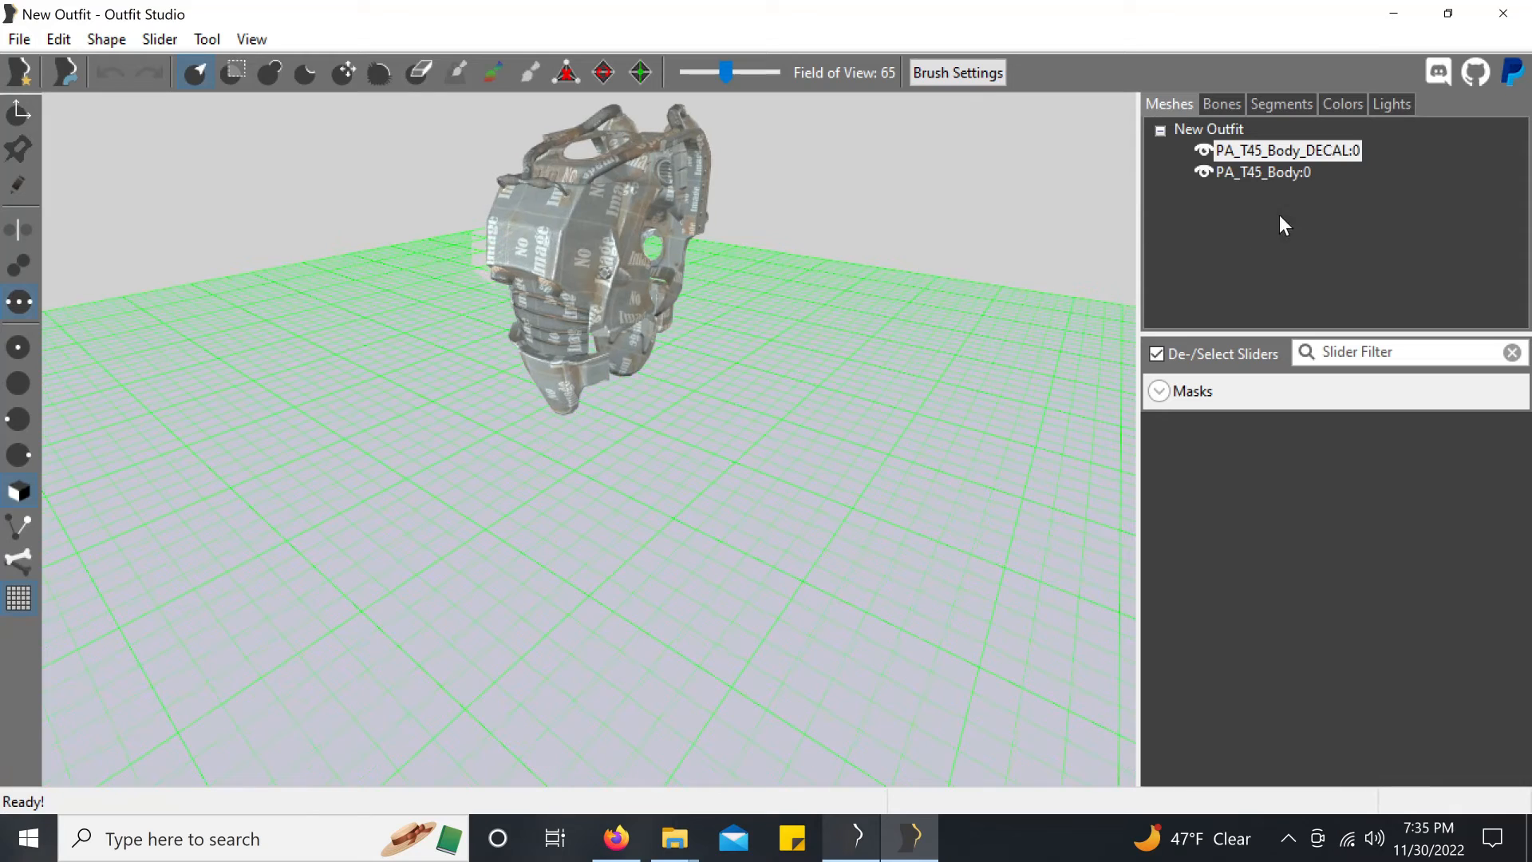
right_click(1305, 152)
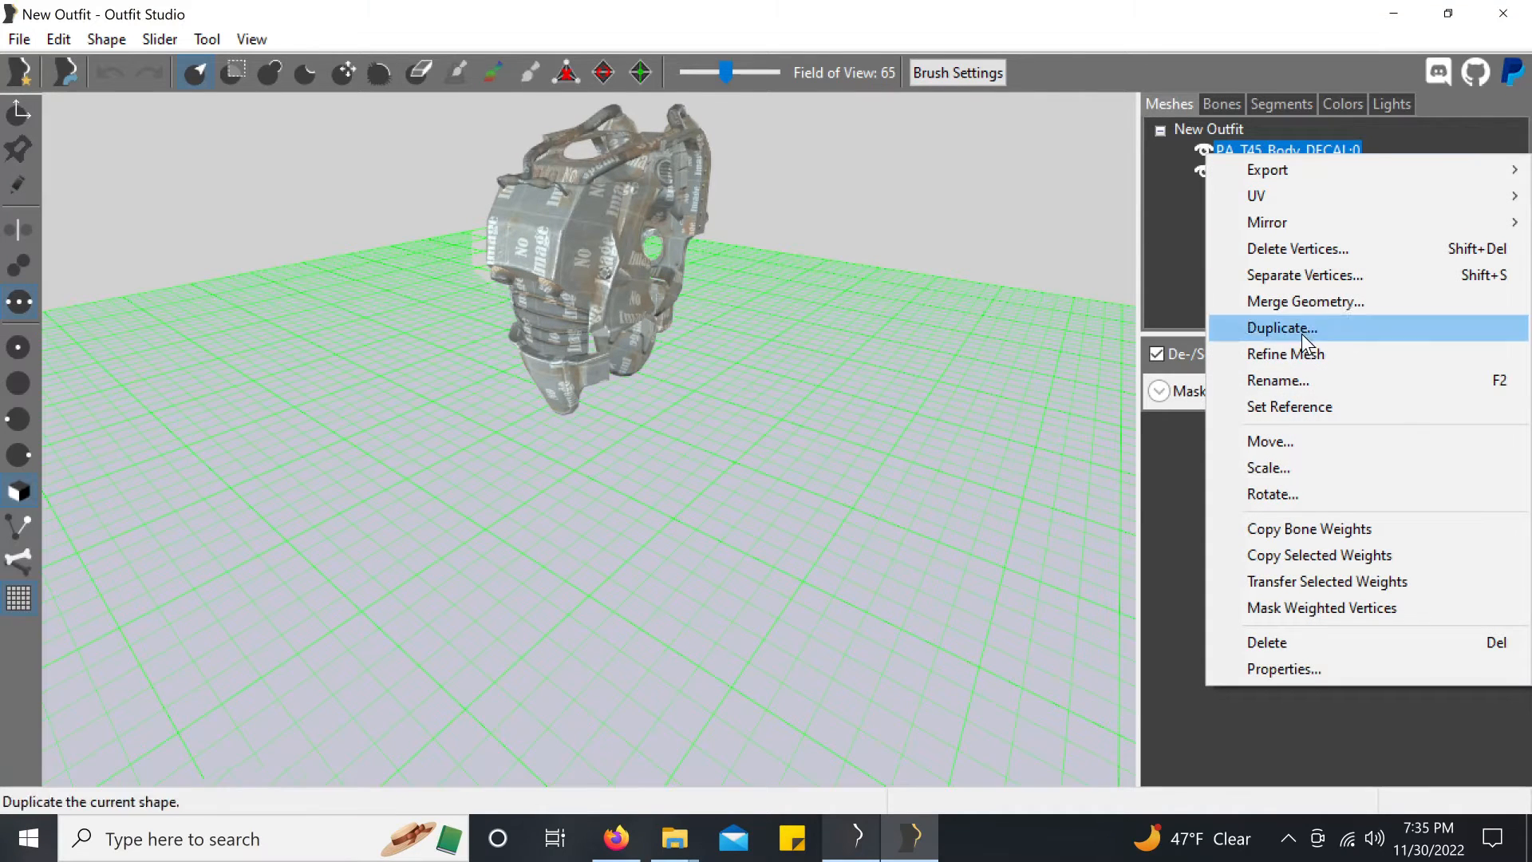
left_click(1280, 638)
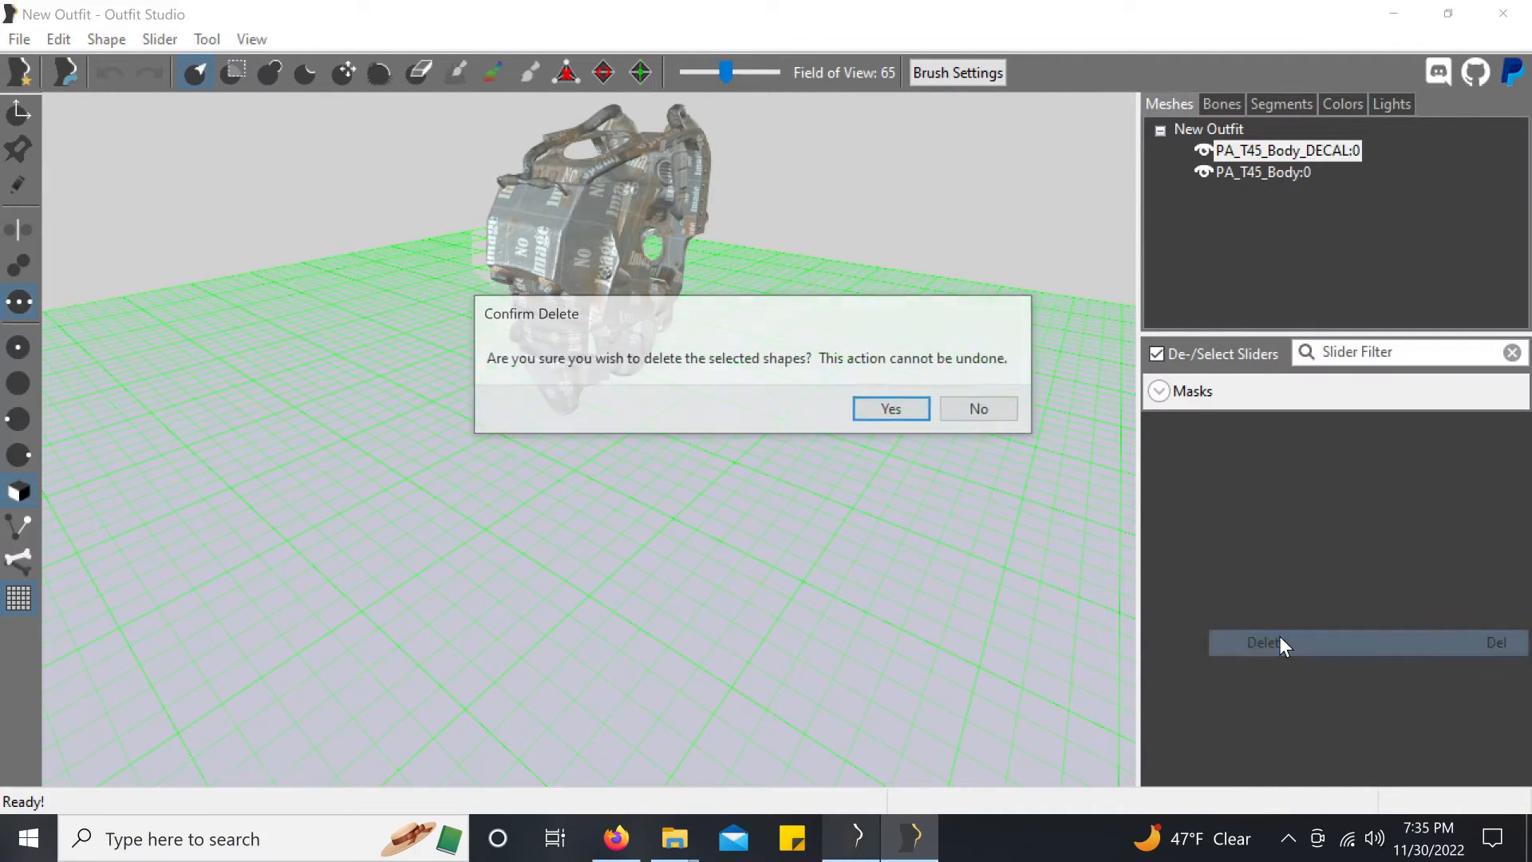
left_click(897, 411)
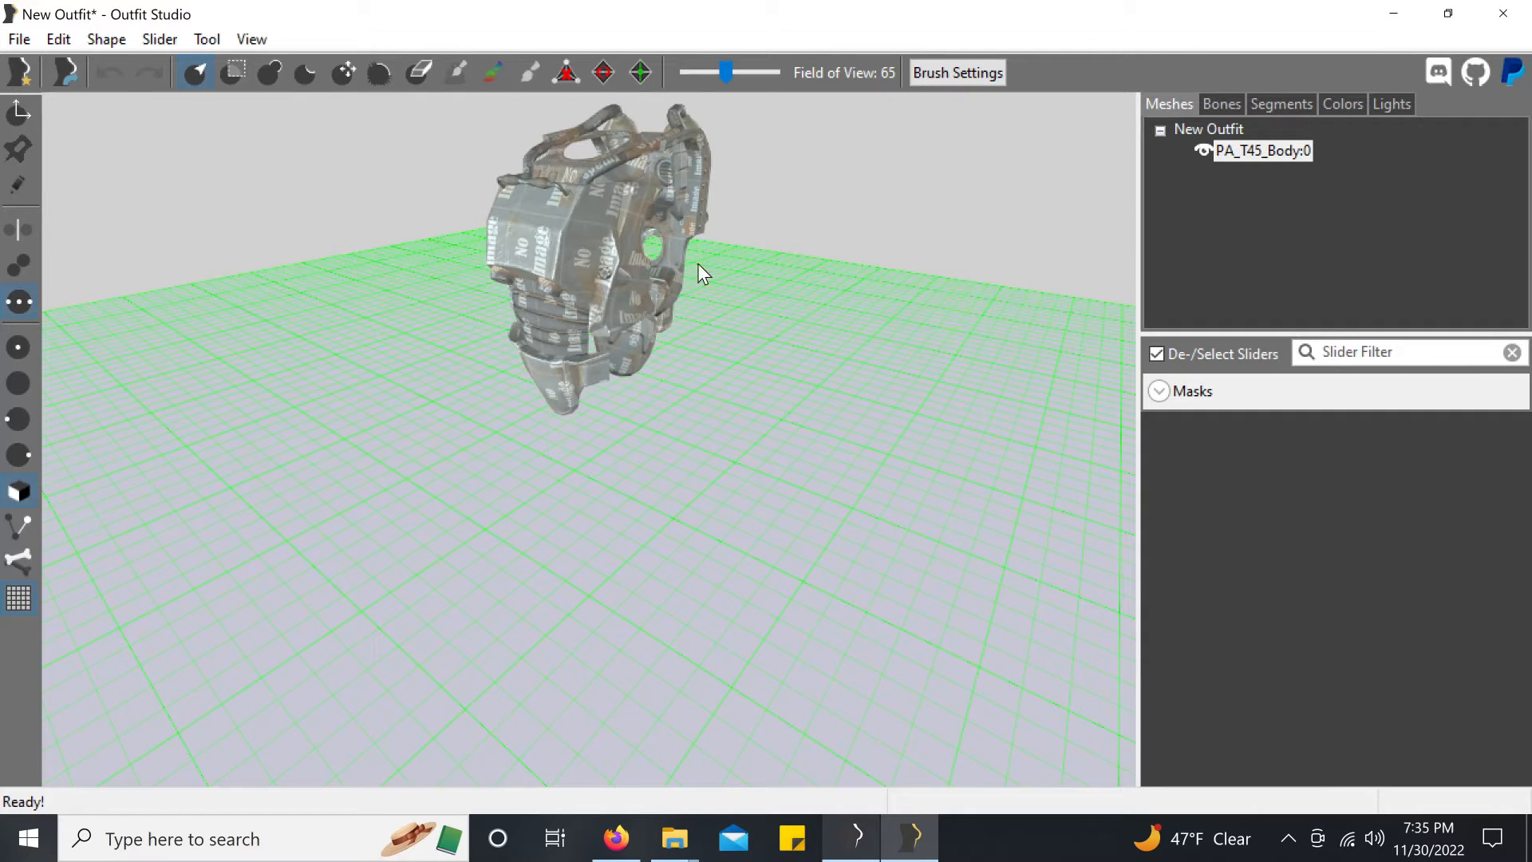
right_click_drag(742, 286, 733, 285)
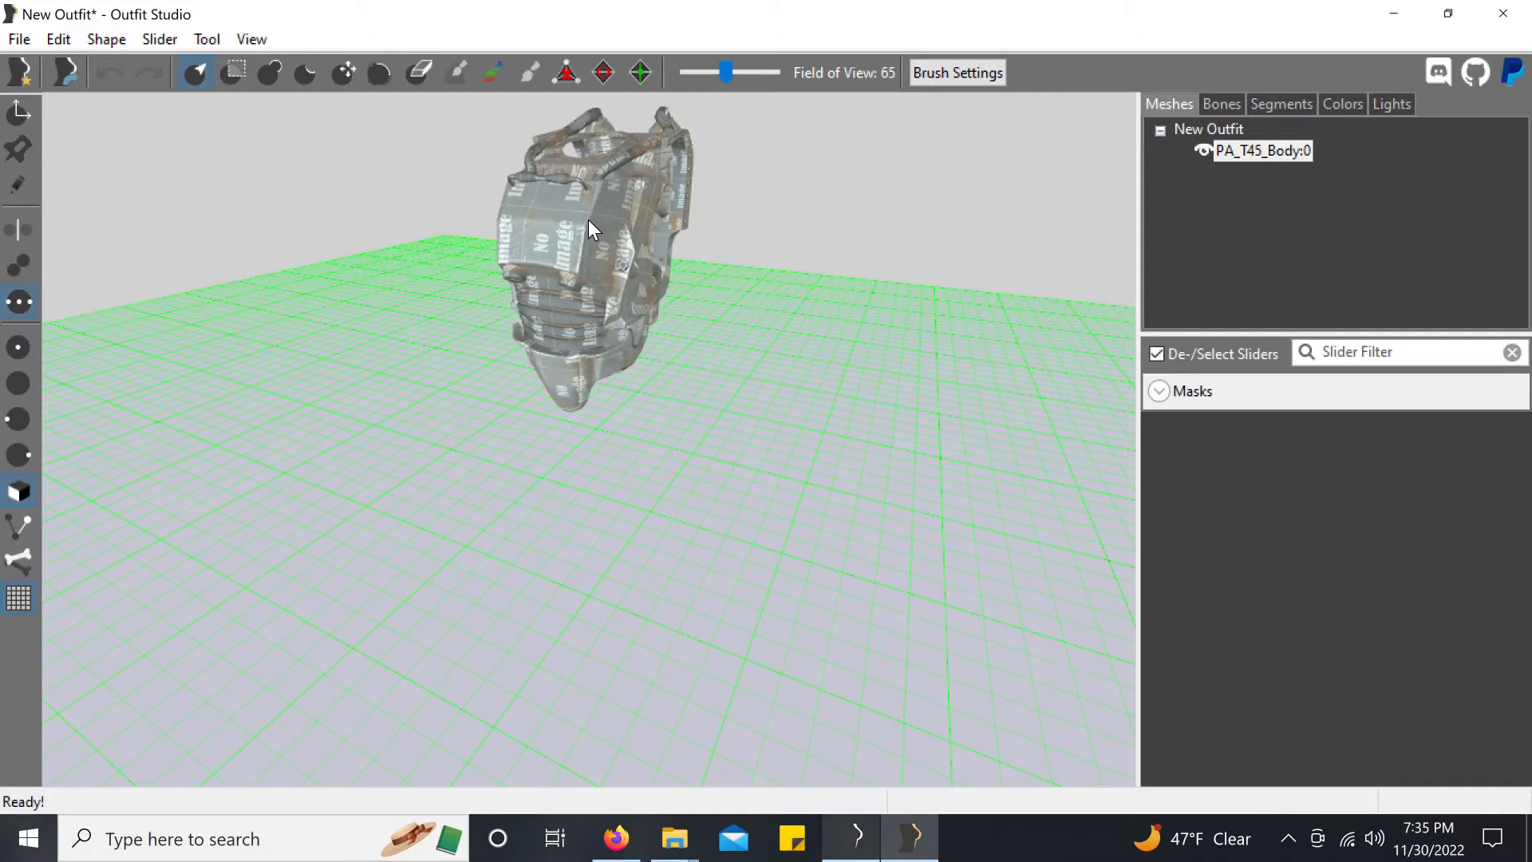
left_click(29, 40)
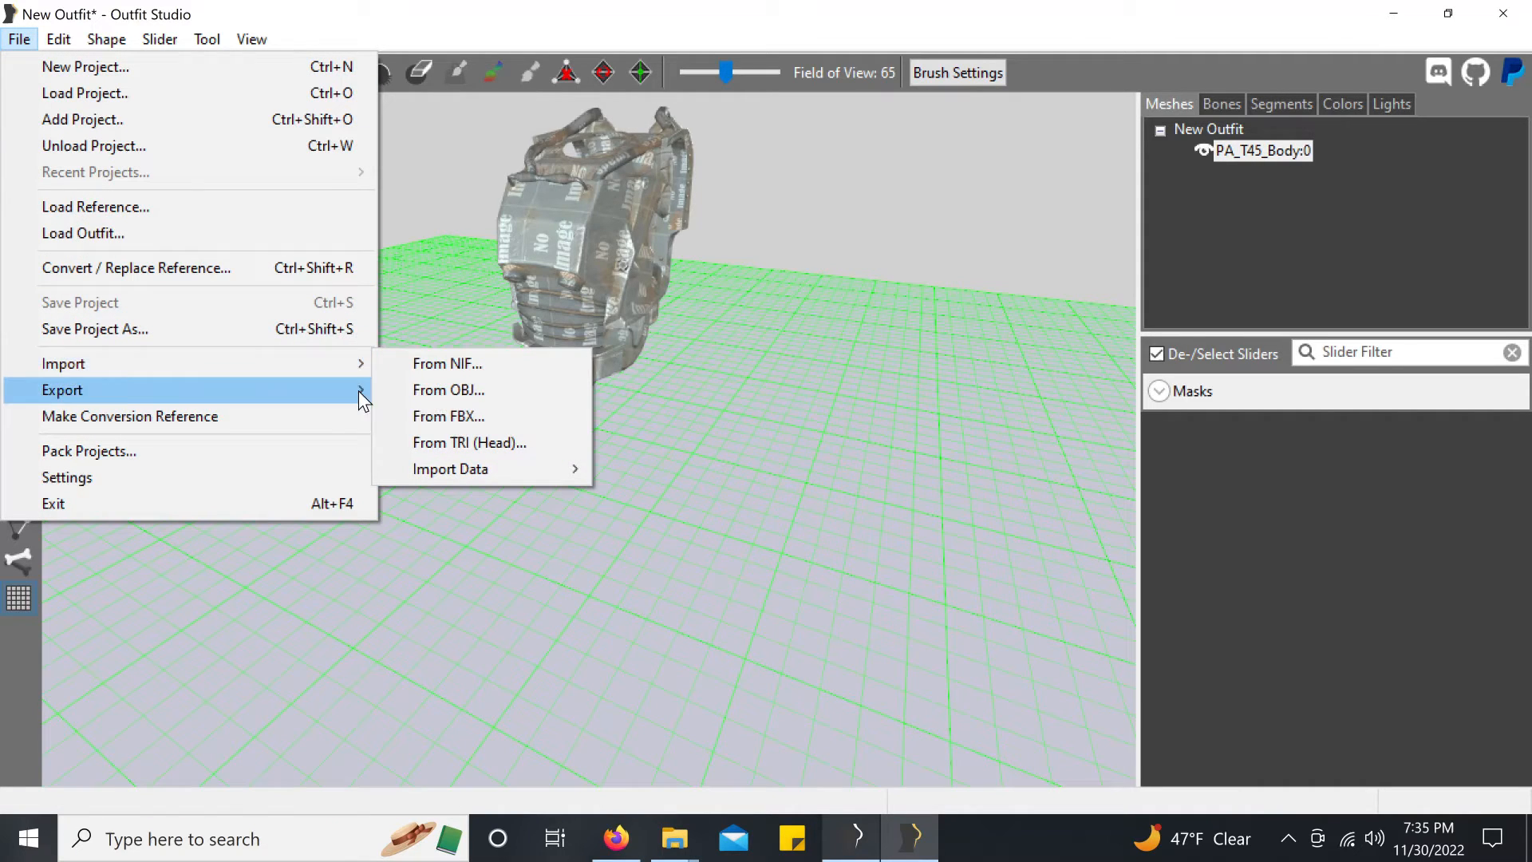
left_click(486, 388)
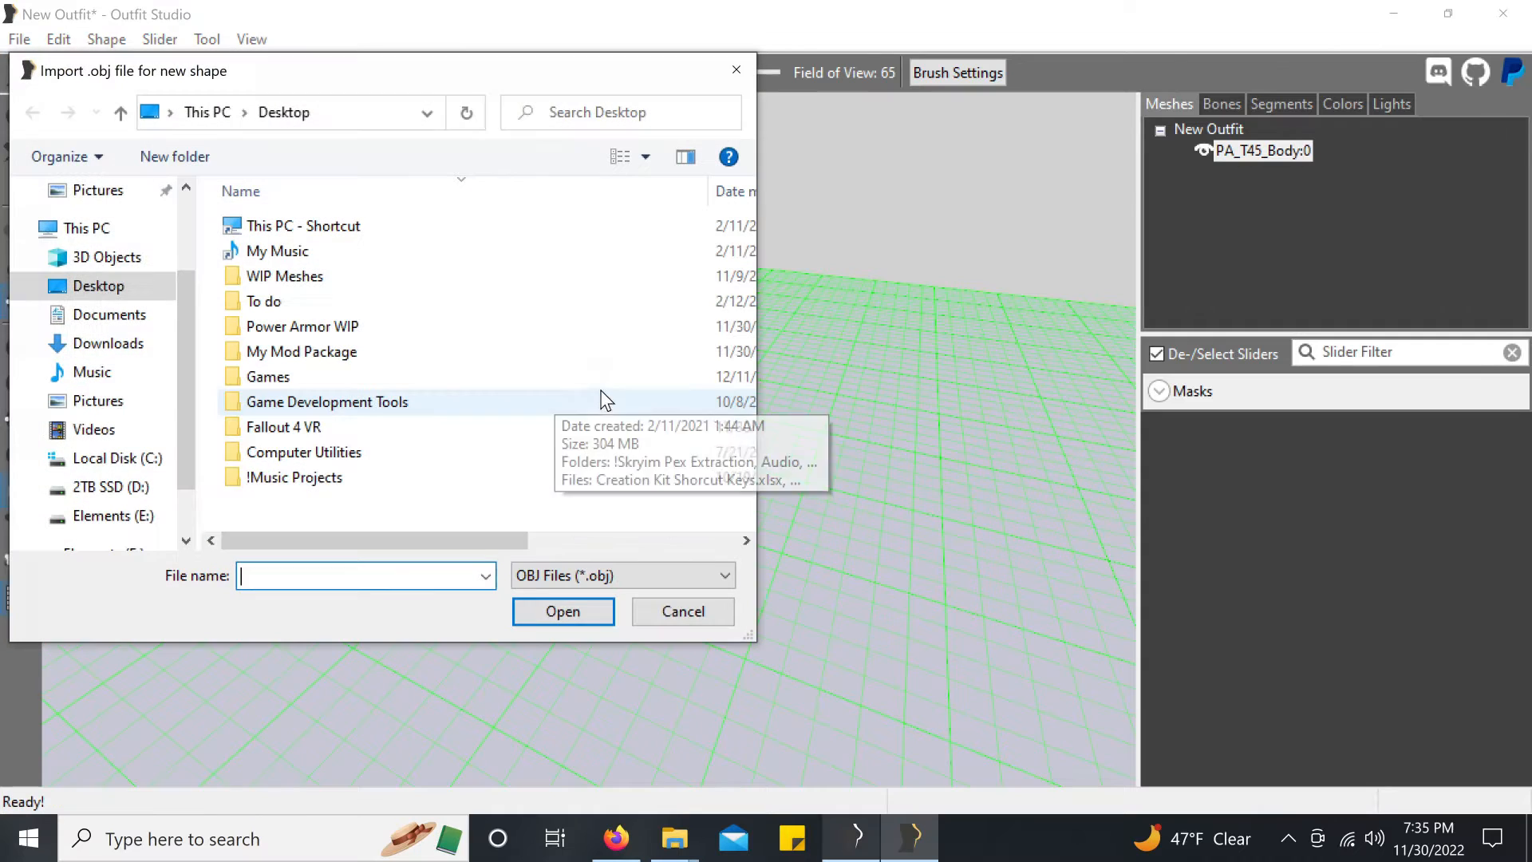
double_click(299, 277)
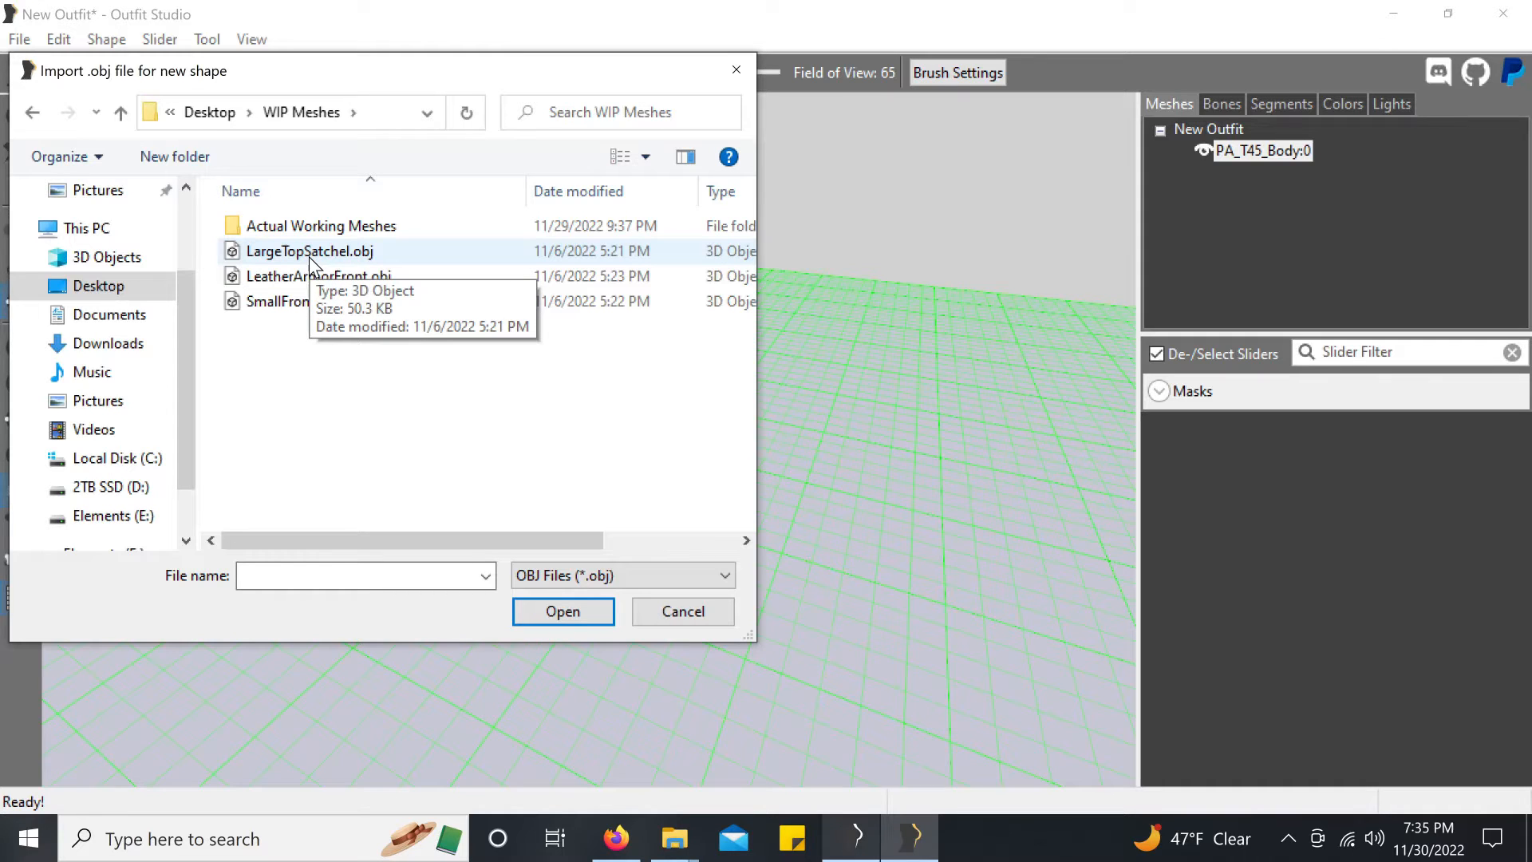
left_click(309, 252)
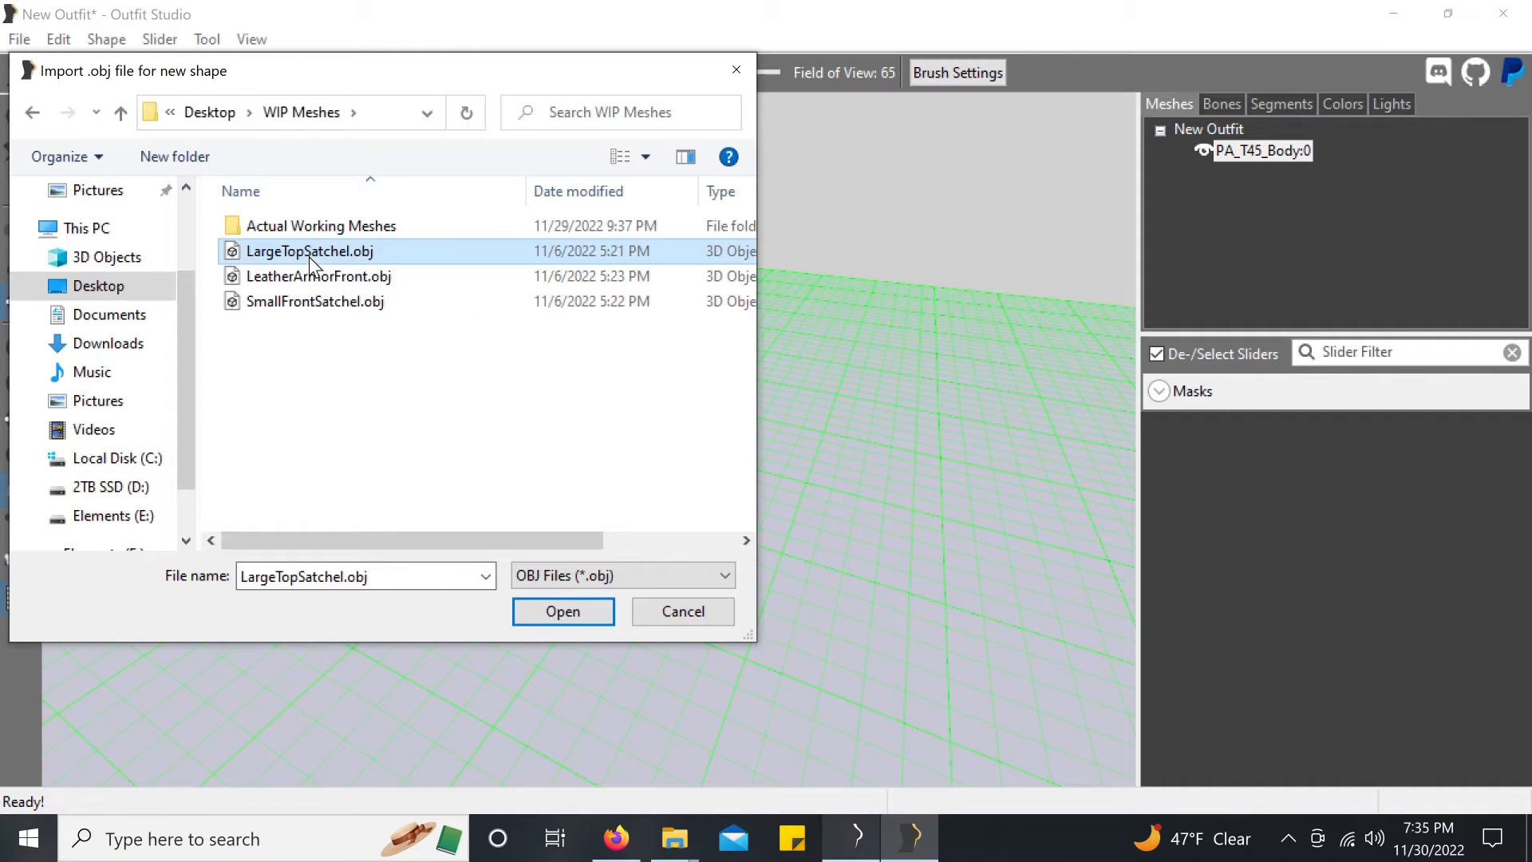
left_click(548, 620)
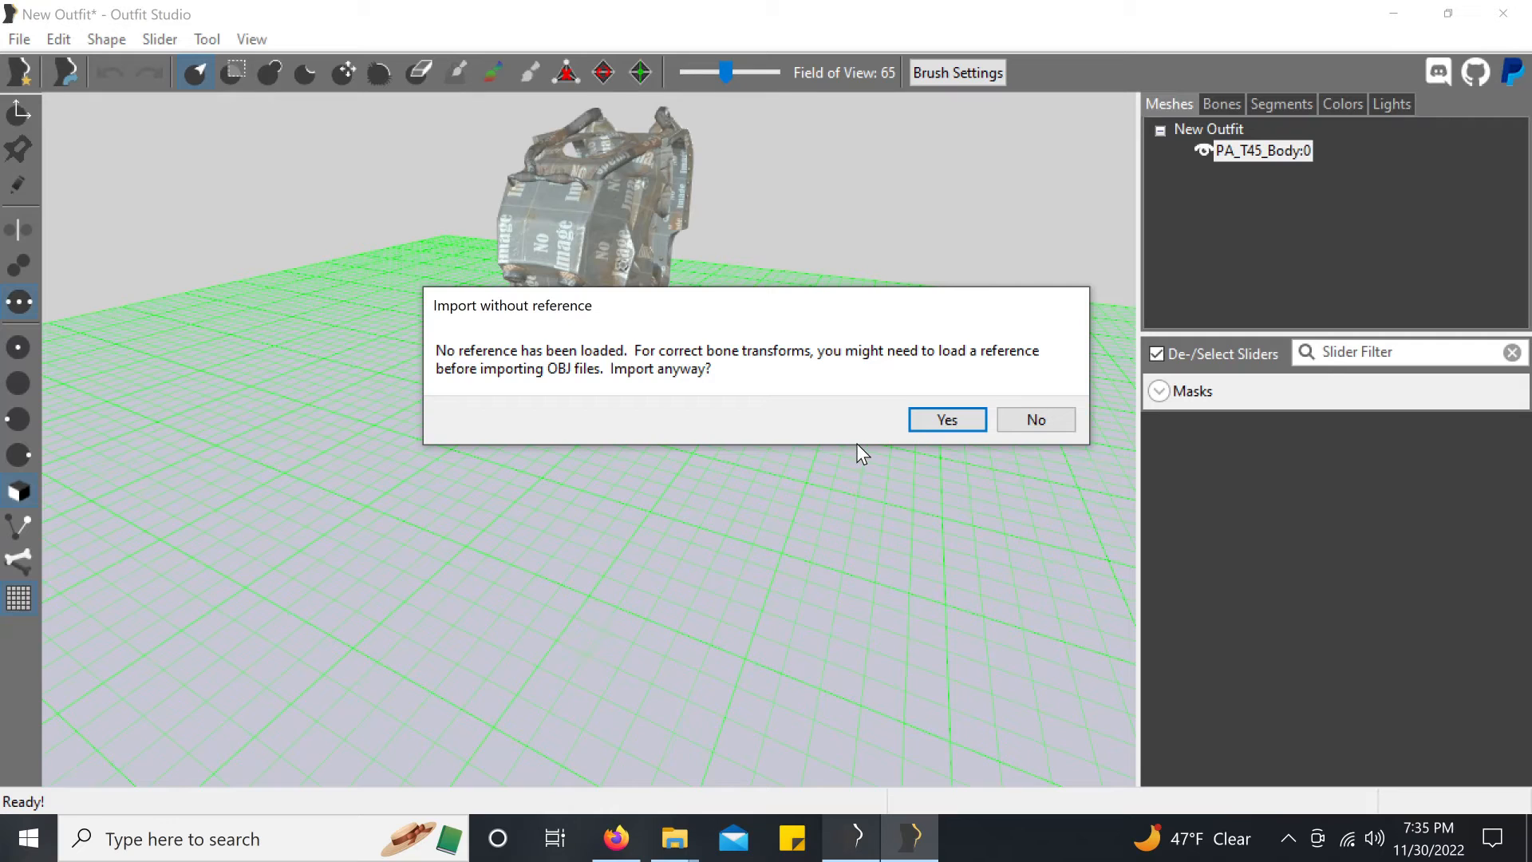
left_click(1041, 422)
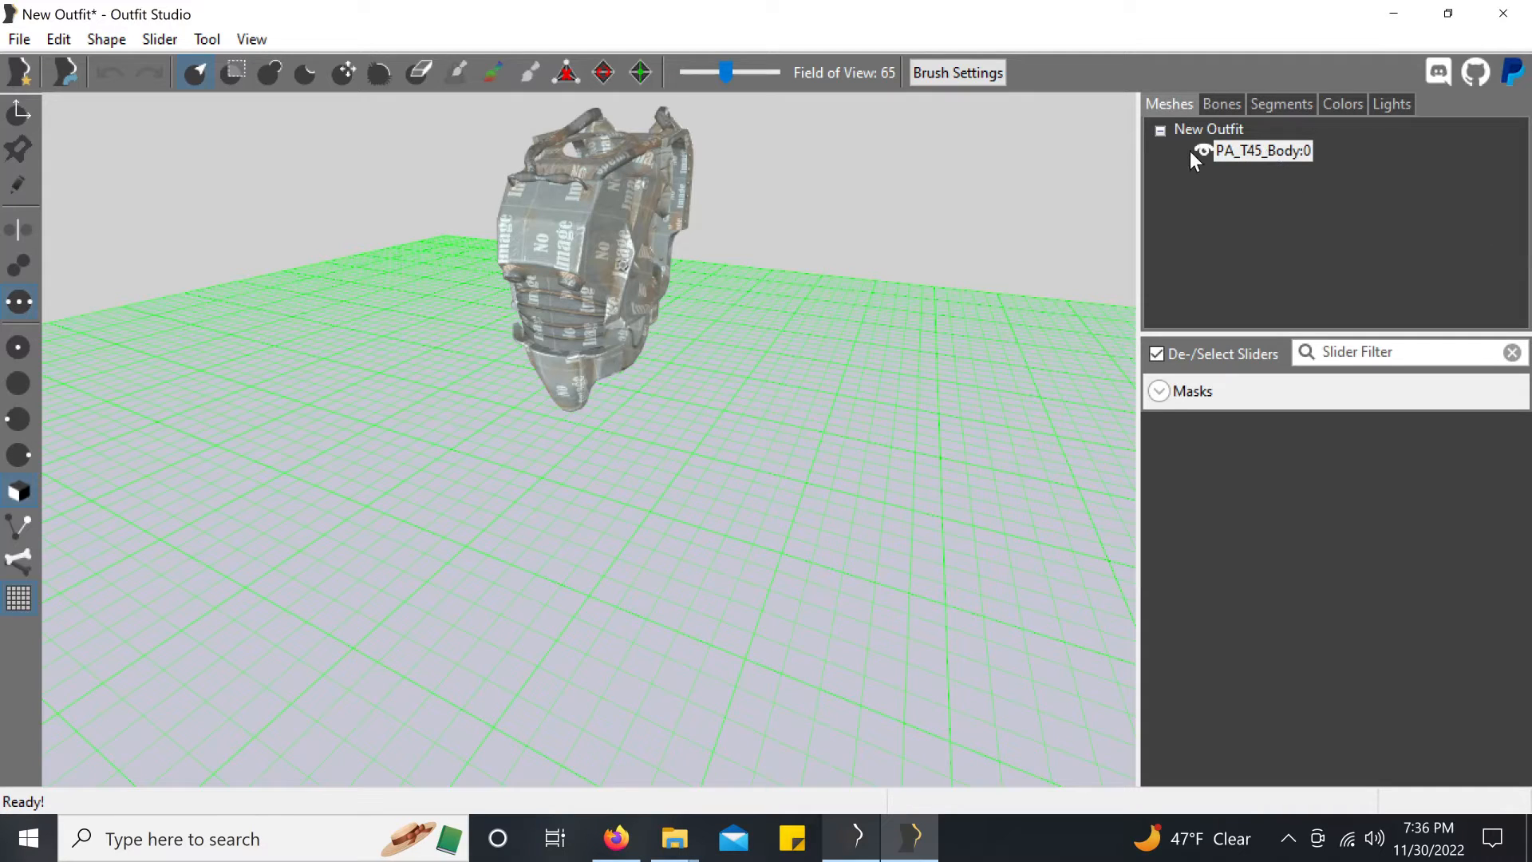
Step: Set PA_T45_Body:0 as the reference and import LargeTopSatchel.obj from WIP Meshes, copying the reference's global-to-skin transform
right_click(1249, 148)
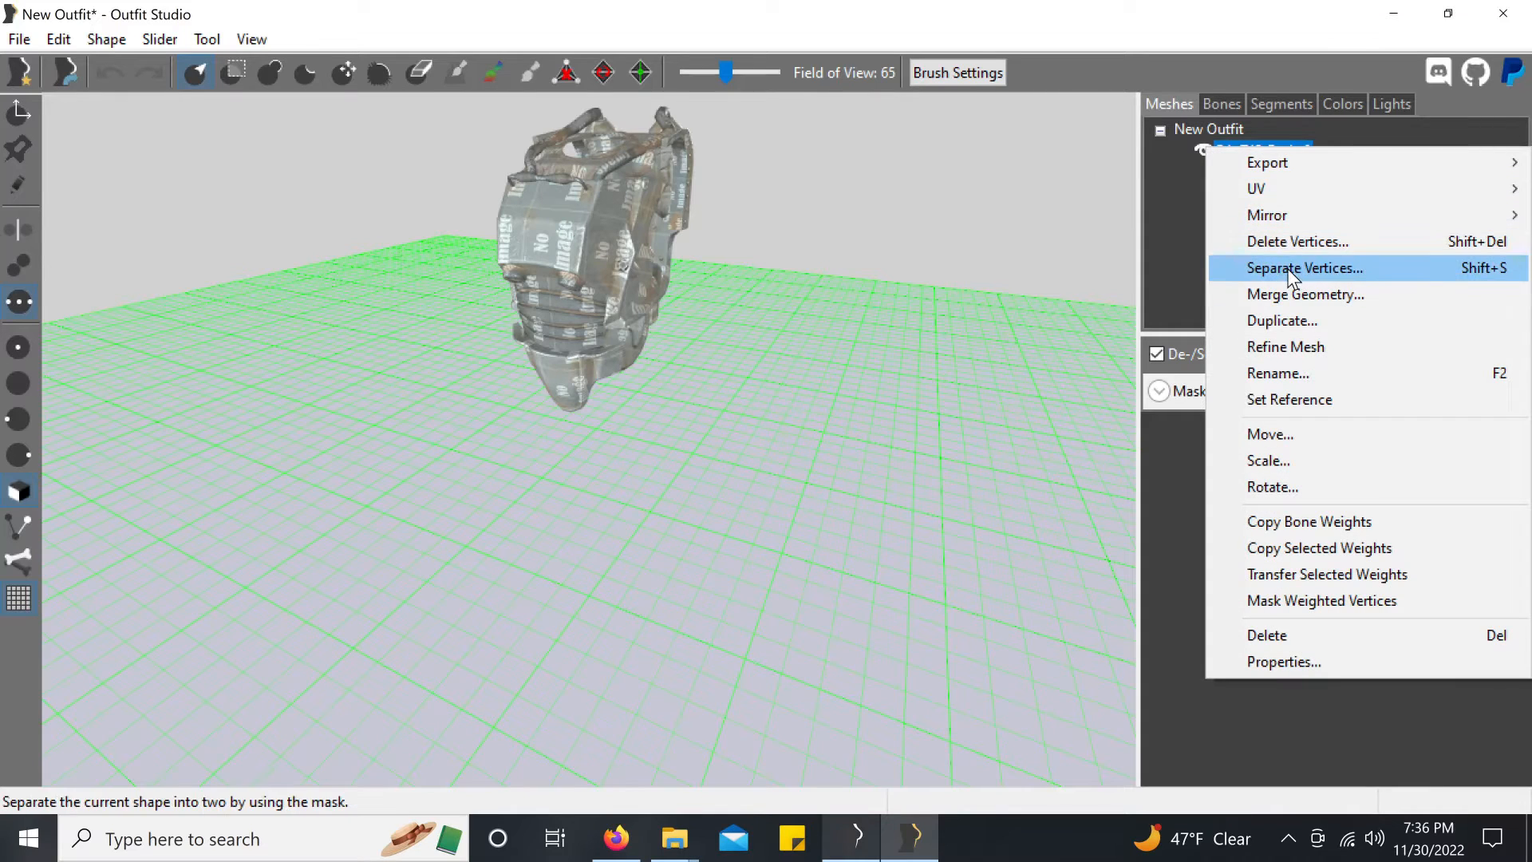
left_click(1318, 404)
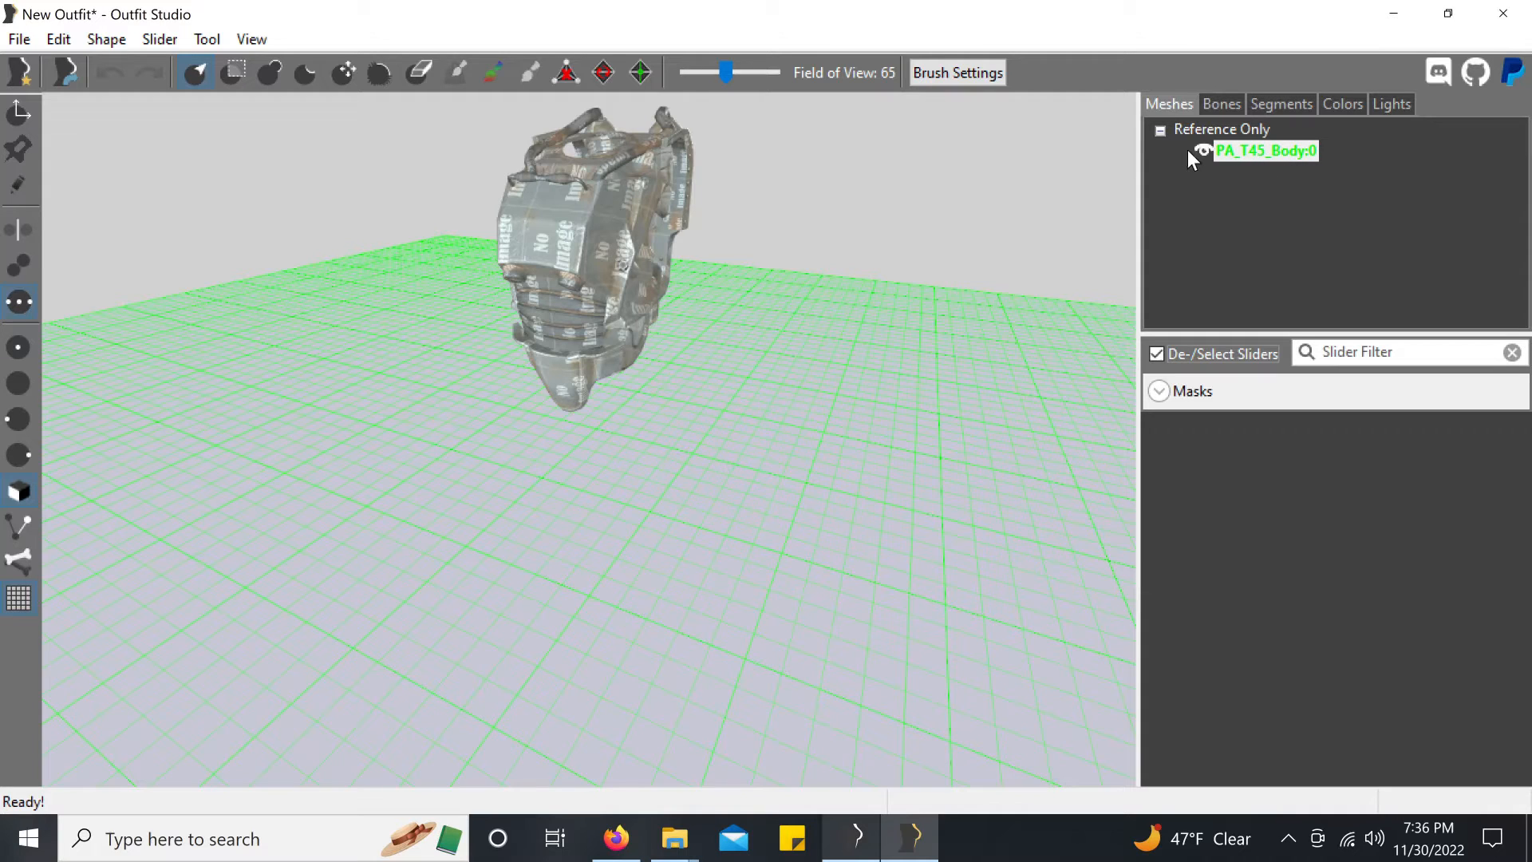
left_click(16, 40)
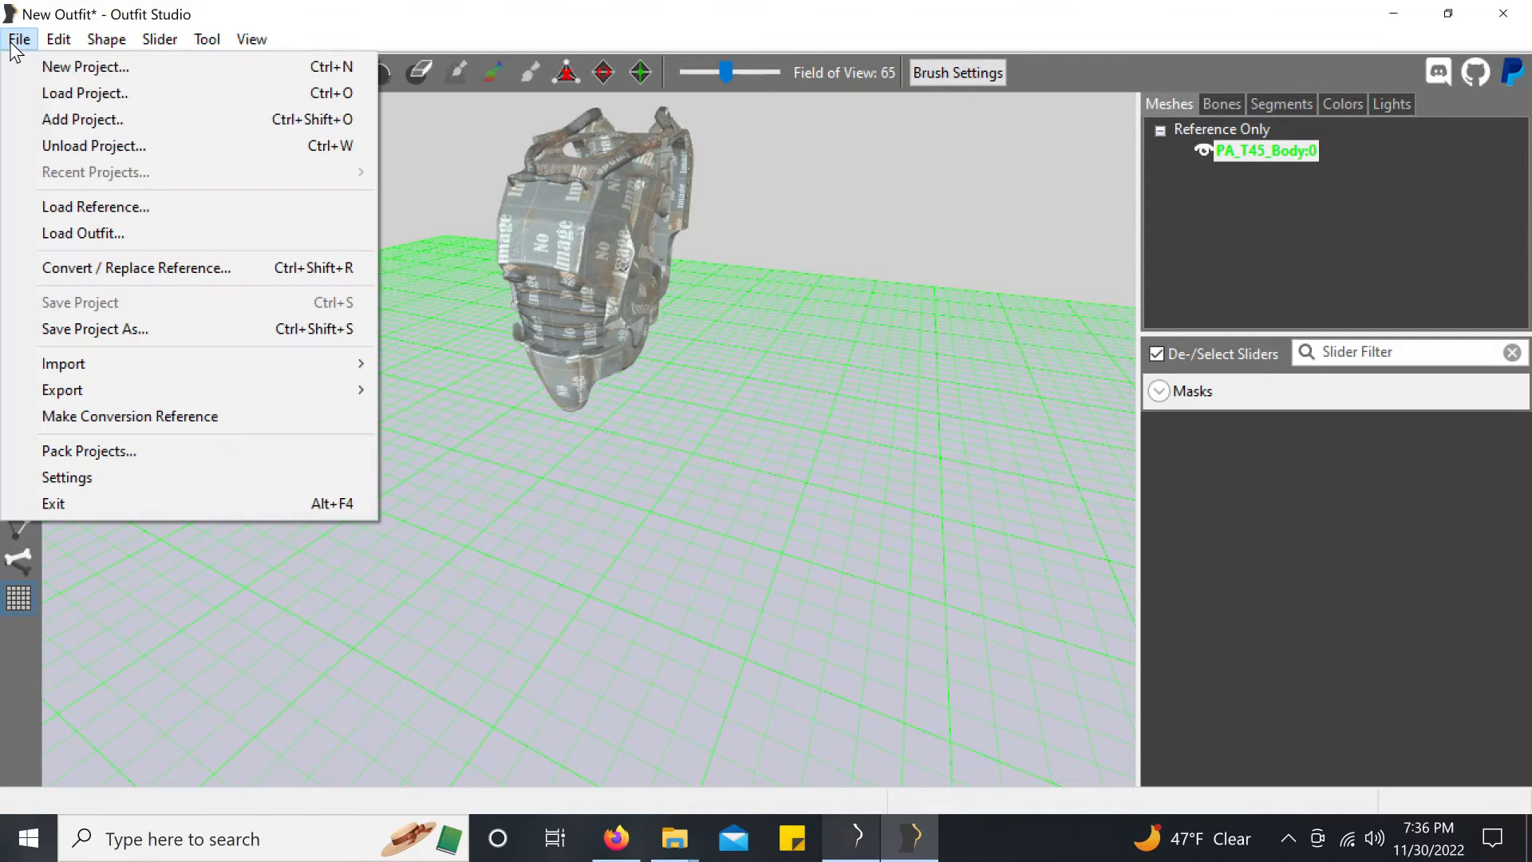
mouse_move(40, 365)
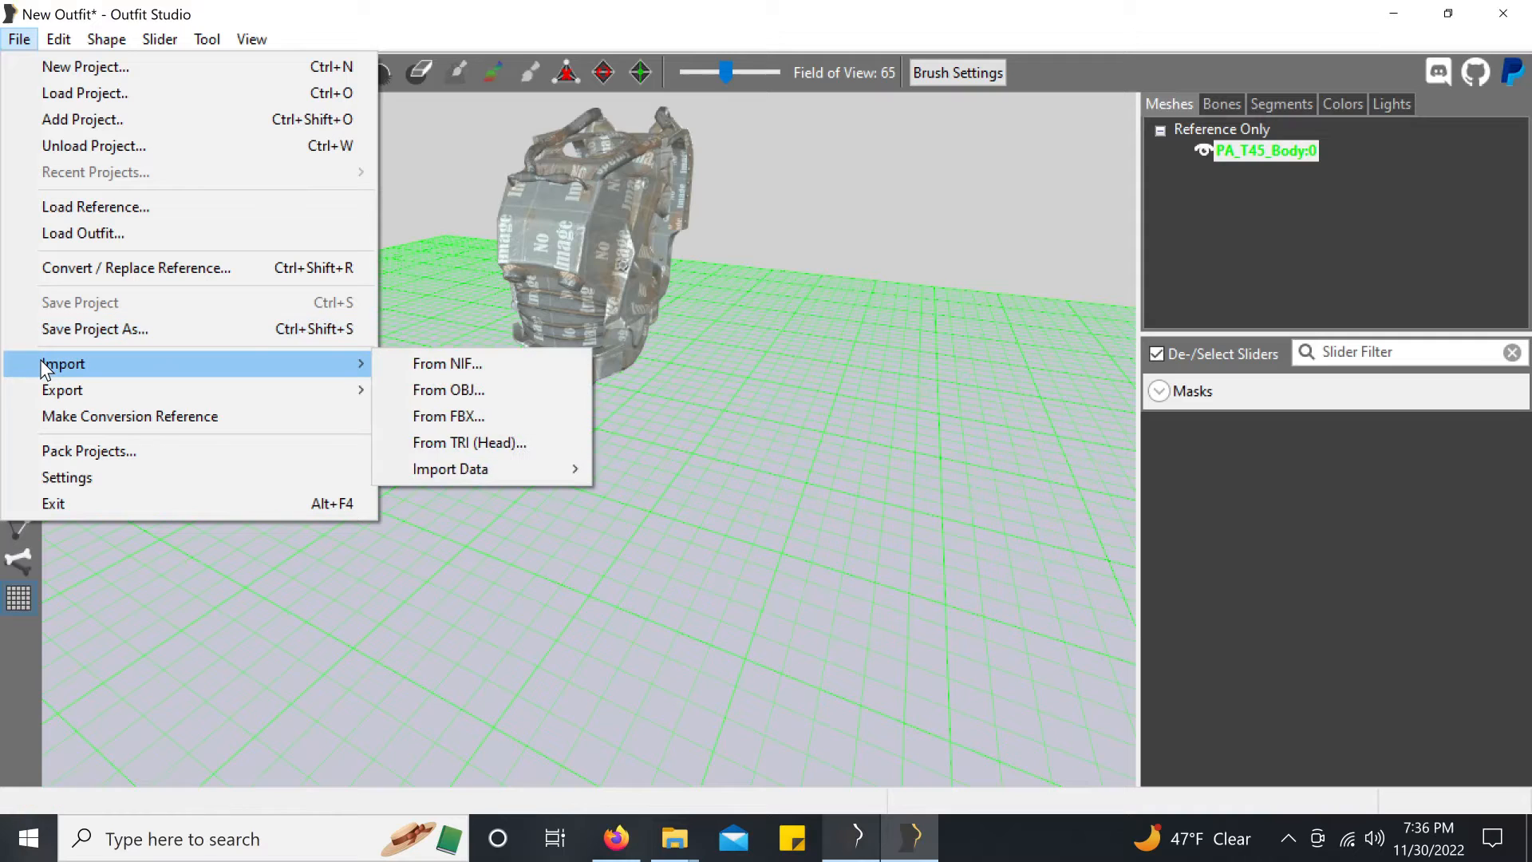
left_click(467, 389)
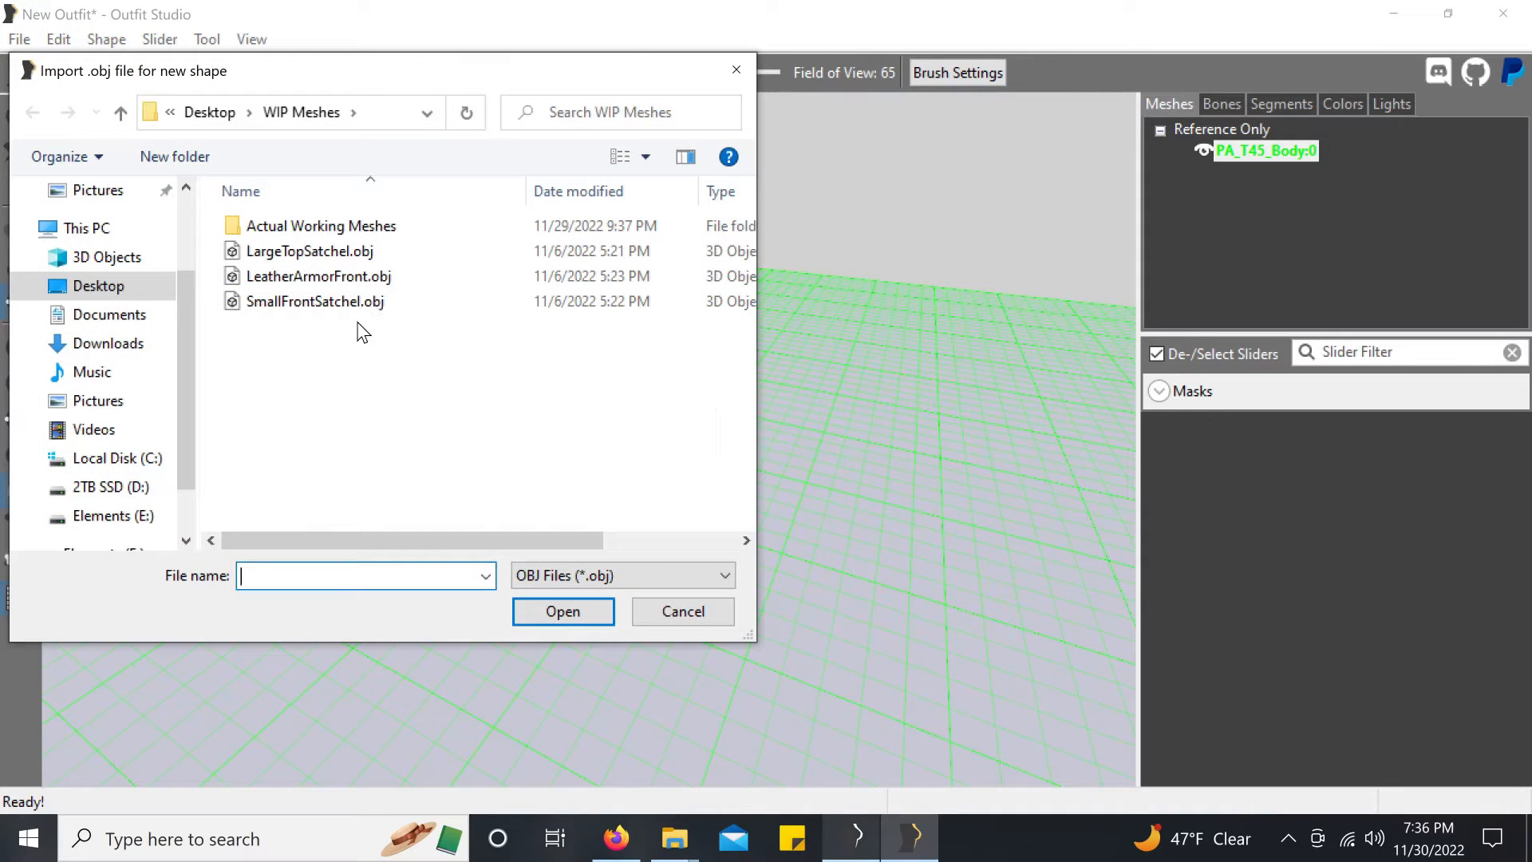
left_click(328, 257)
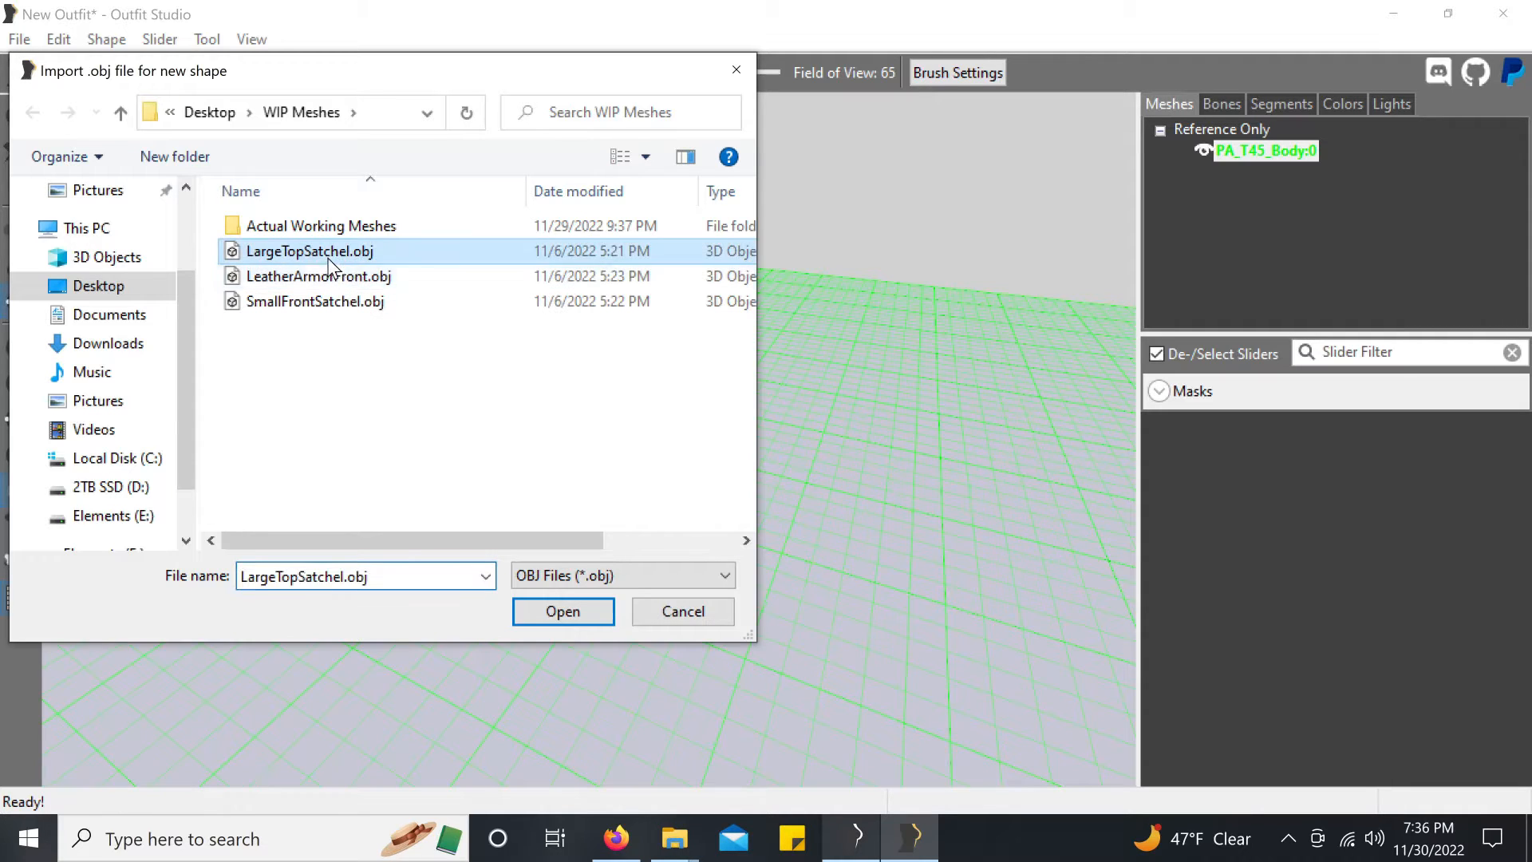
left_click(577, 611)
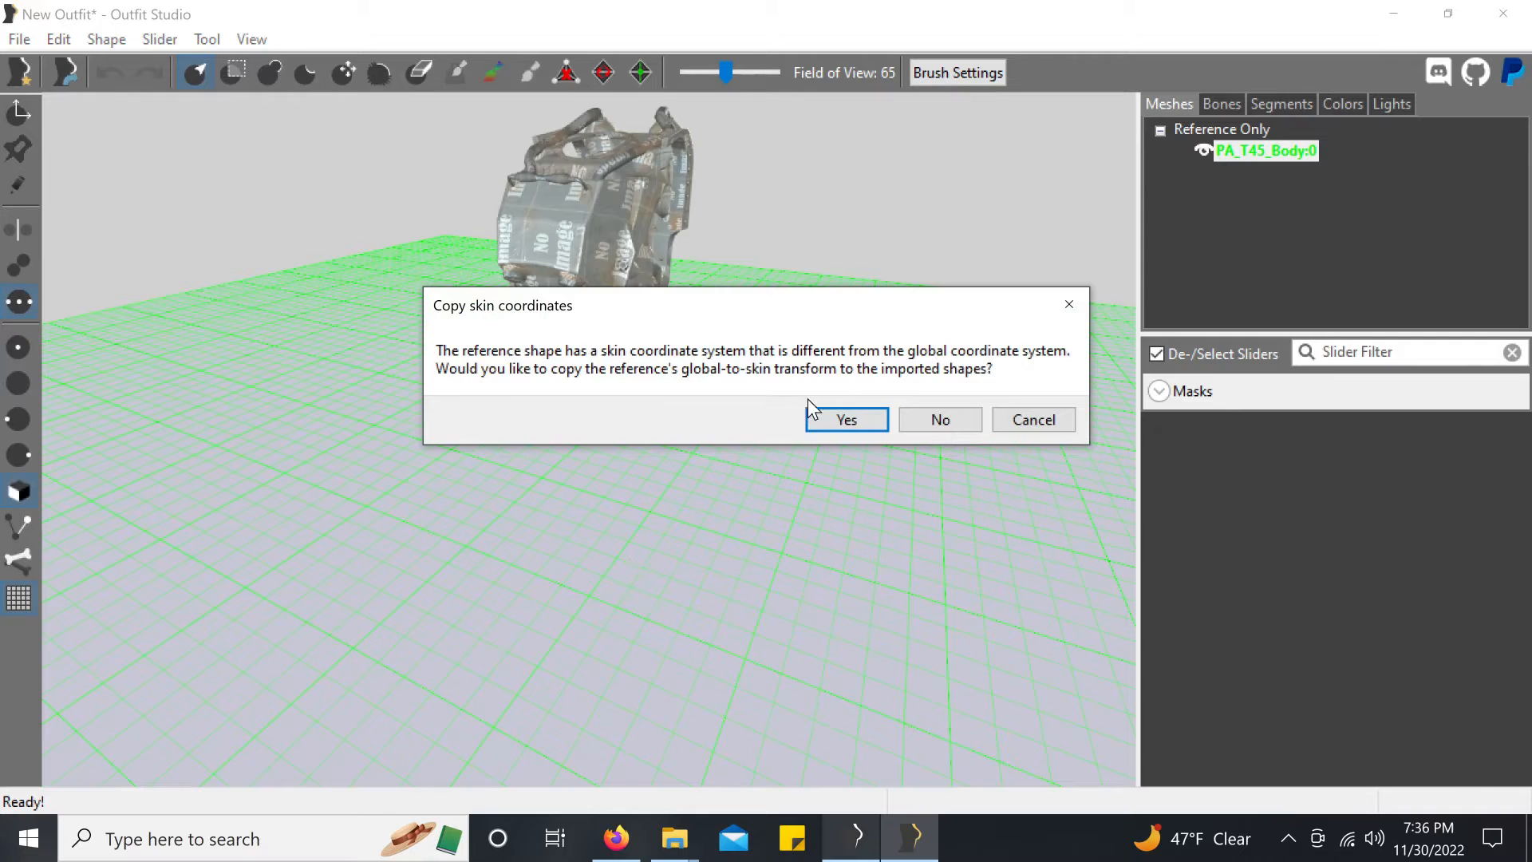
left_click(822, 421)
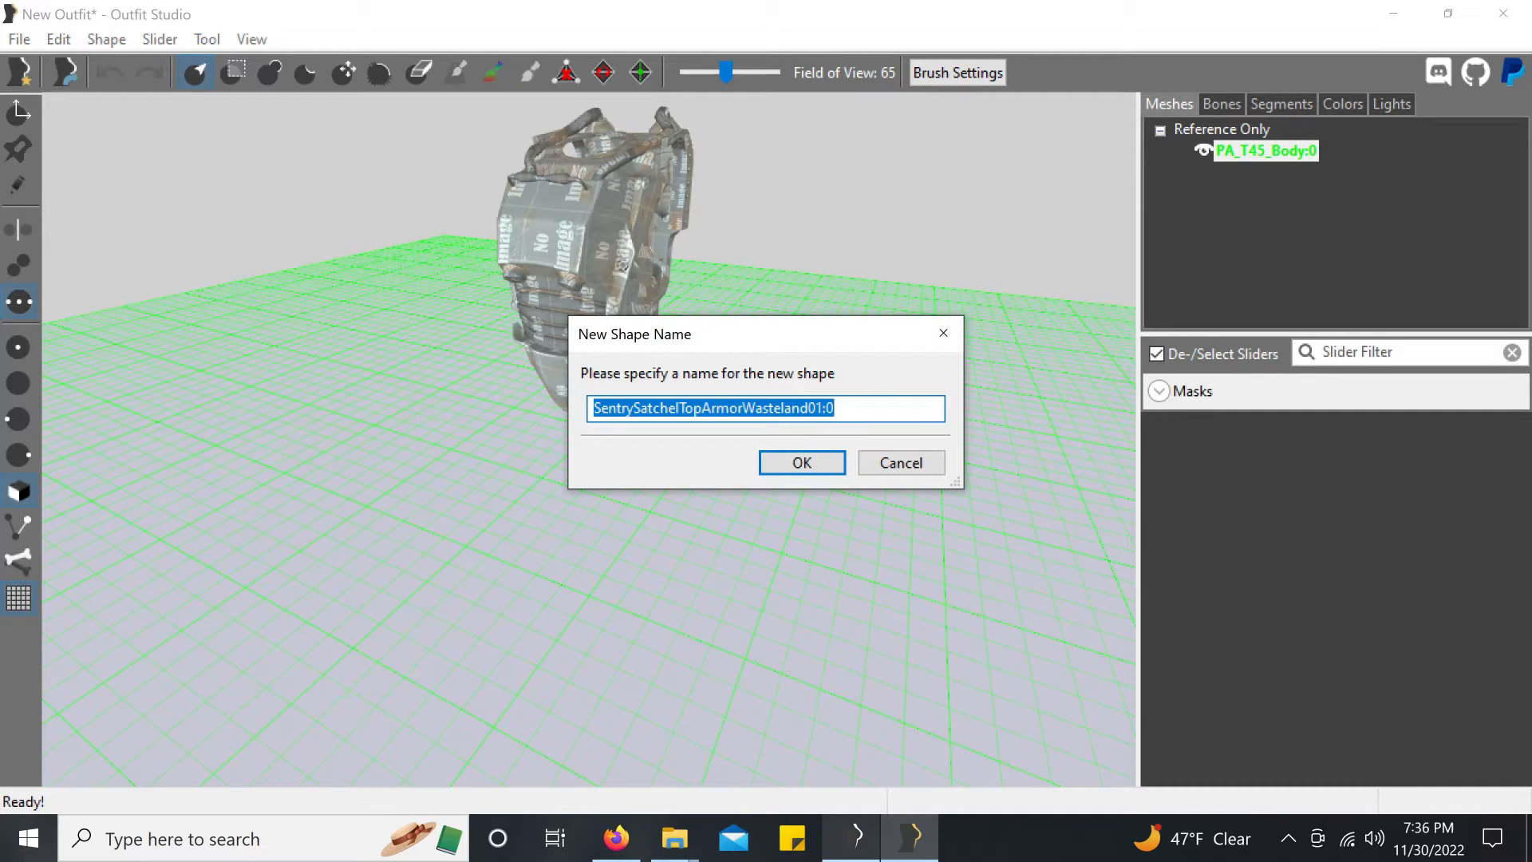
Step: Shorten the imported satchel's shape name to SatchelTopArmor01:0 and accept it
left_click_drag(823, 408, 593, 408)
left_click(625, 407)
left_click_drag(633, 408, 564, 408)
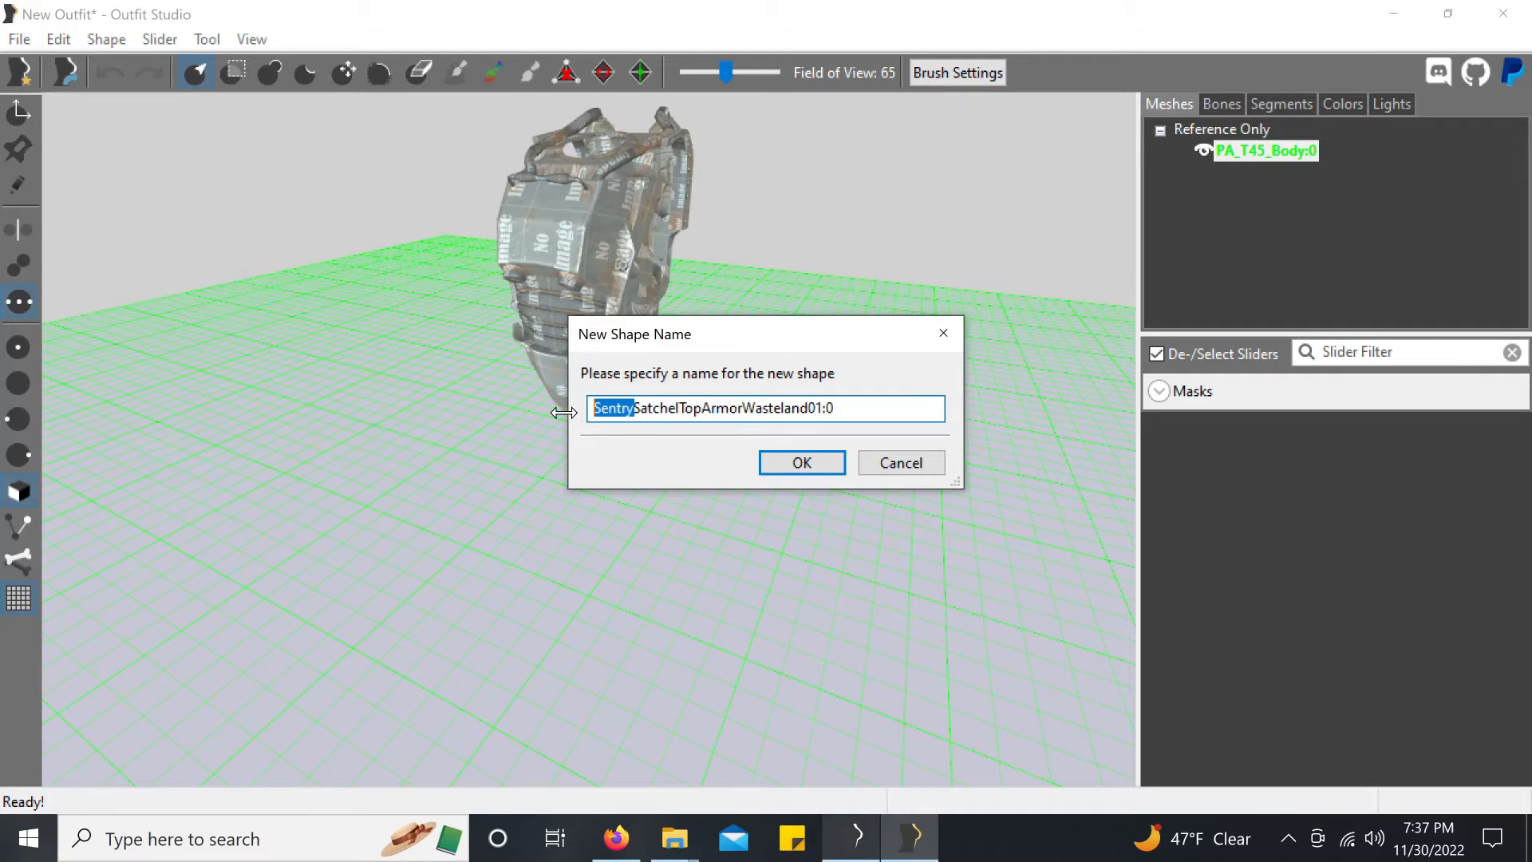
key("BackSpace")
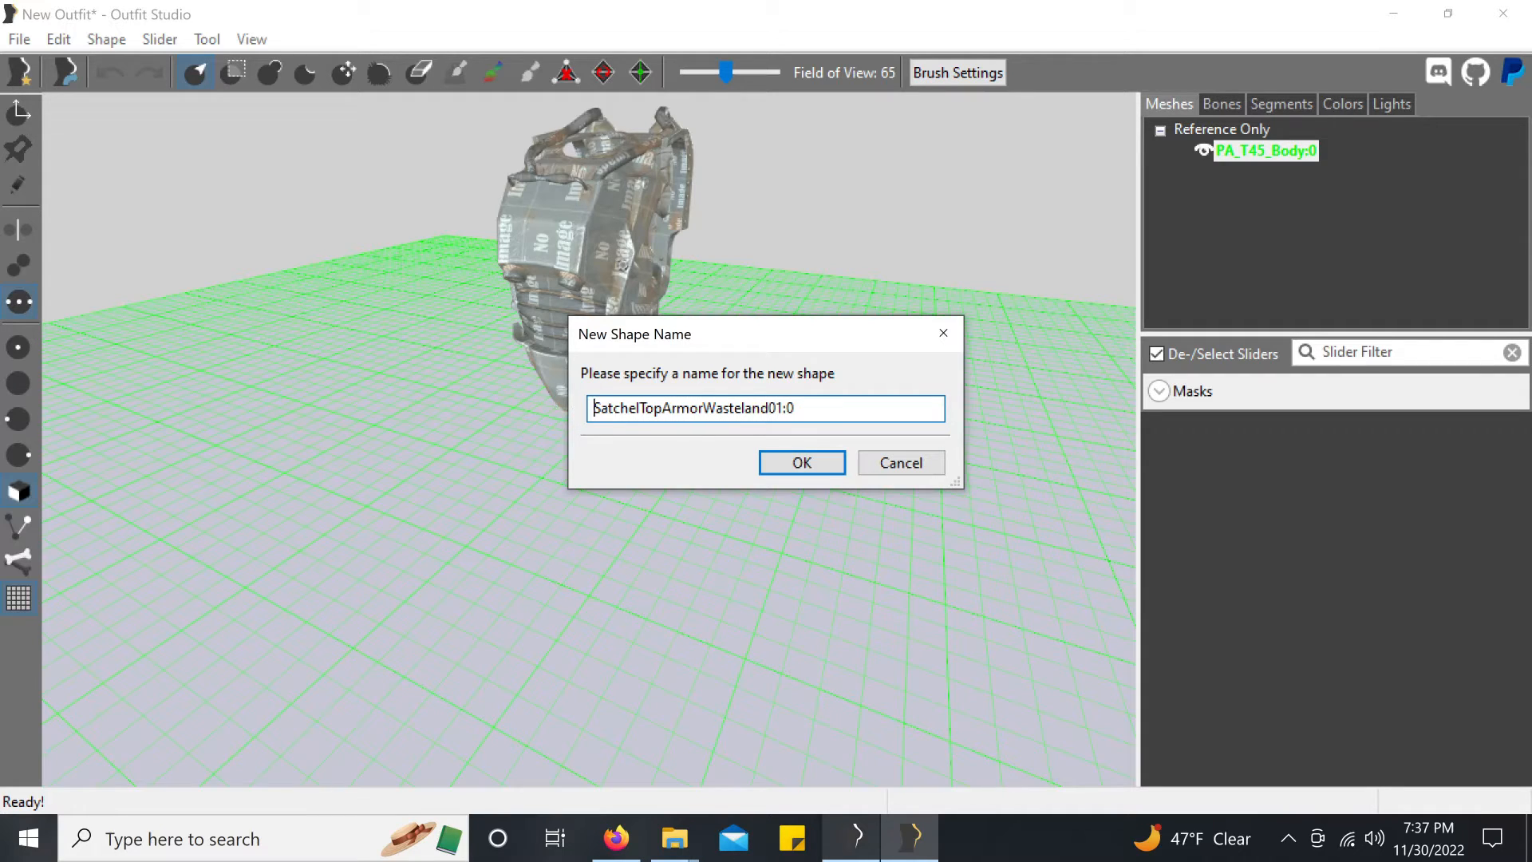
left_click_drag(715, 407, 768, 407)
key("BackSpace")
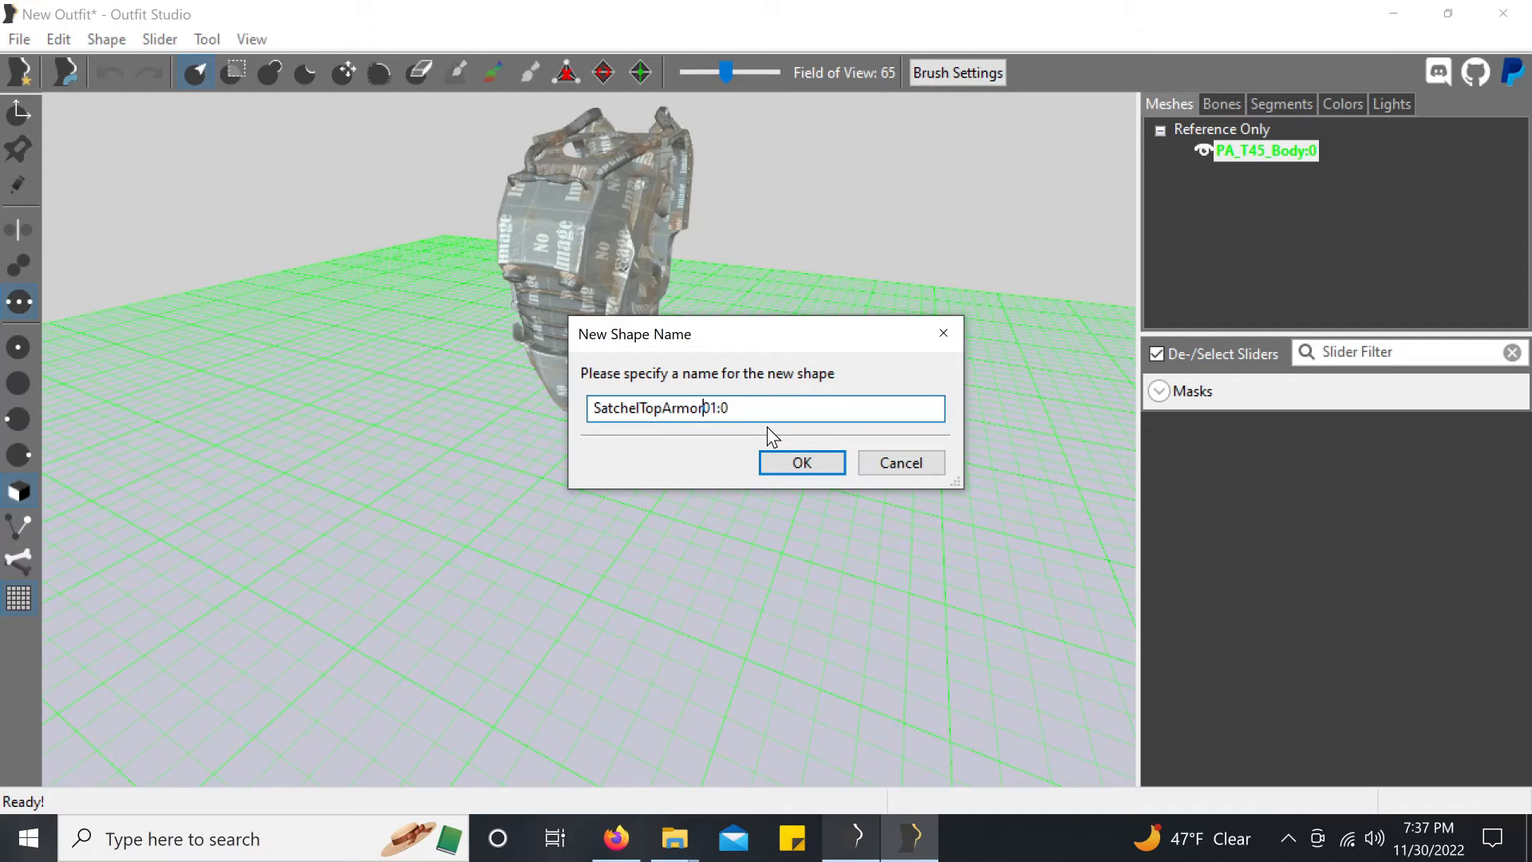
left_click(798, 461)
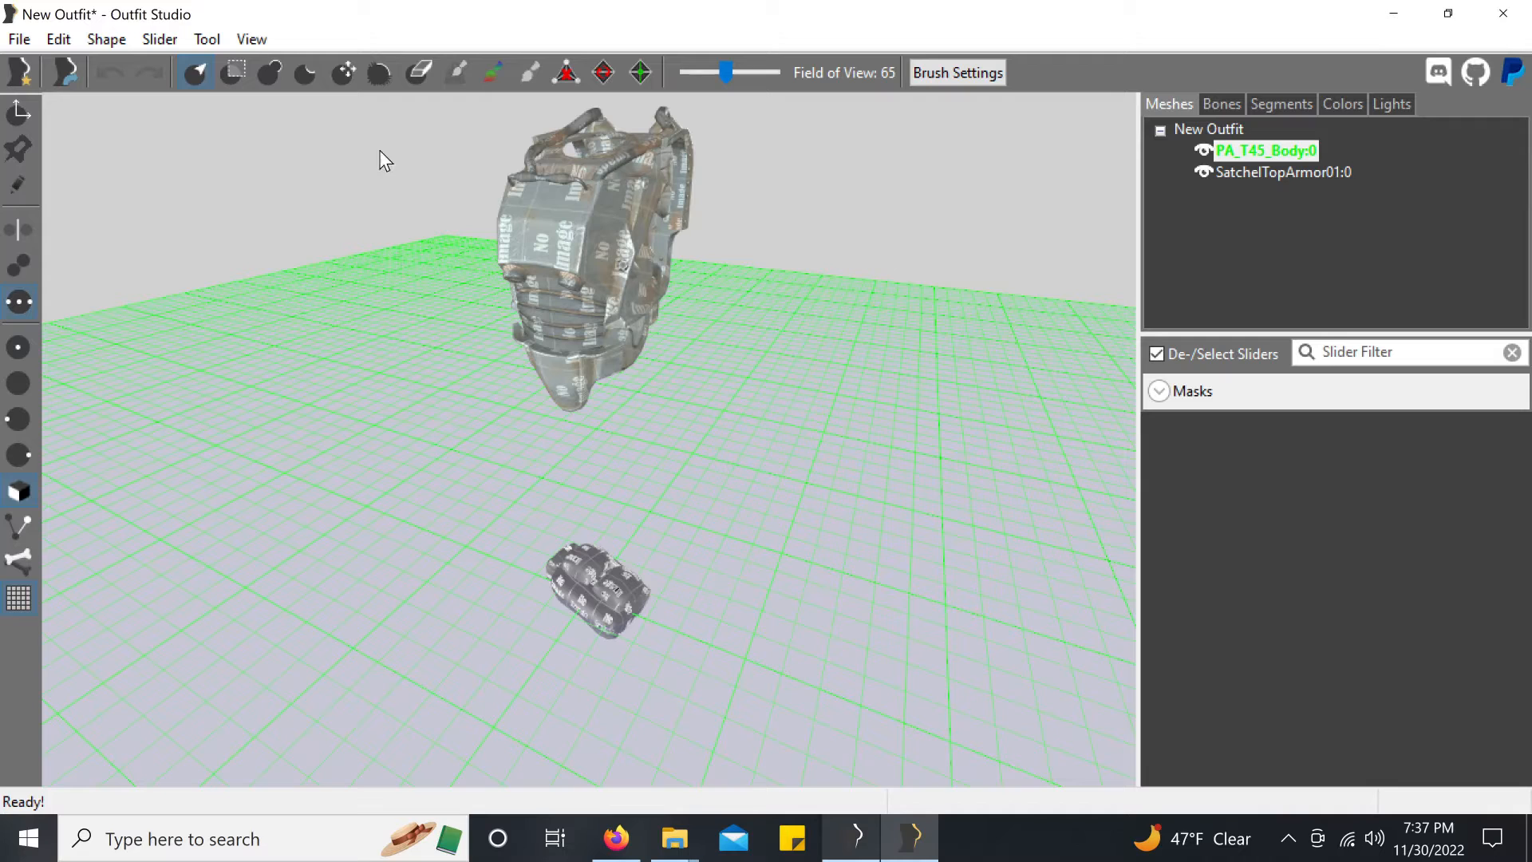
Step: Import LargeTopSatchel.obj a second time, again copying the reference's global-to-skin transform to the imported shape
left_click(19, 40)
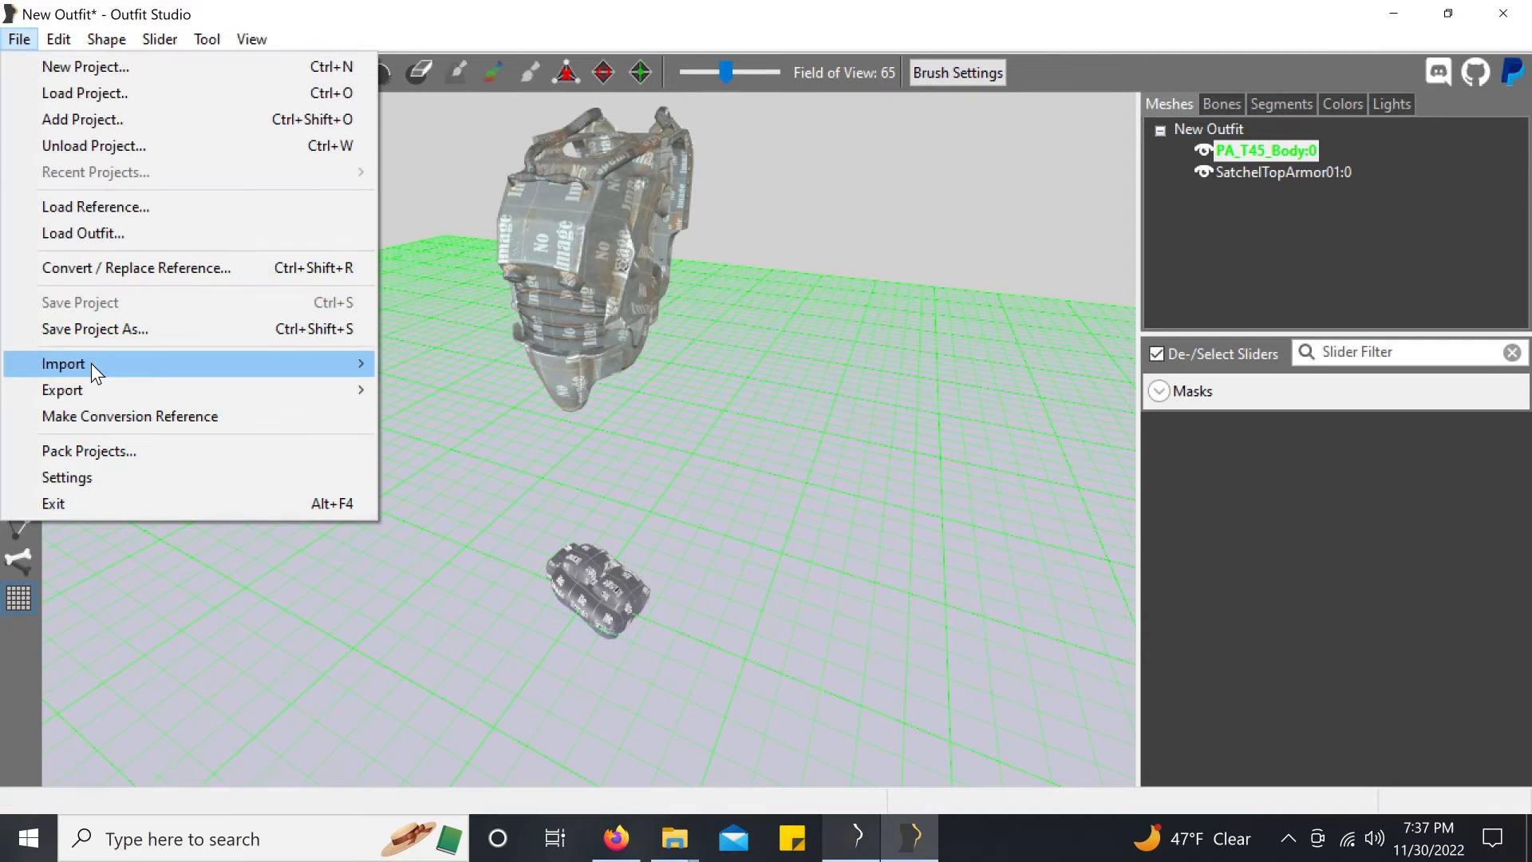
mouse_move(155, 361)
left_click(510, 388)
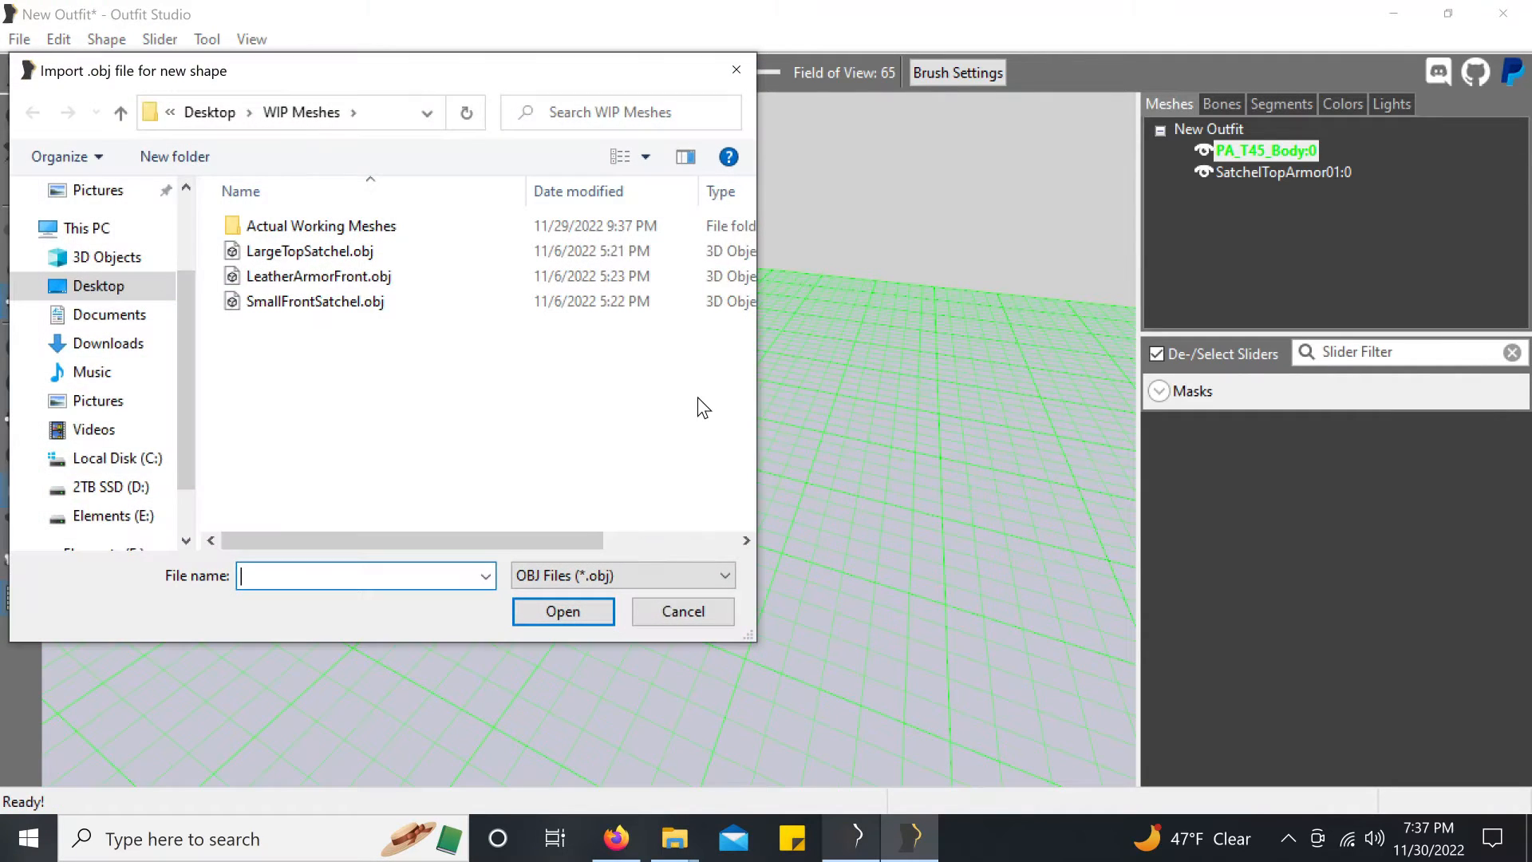
left_click(337, 282)
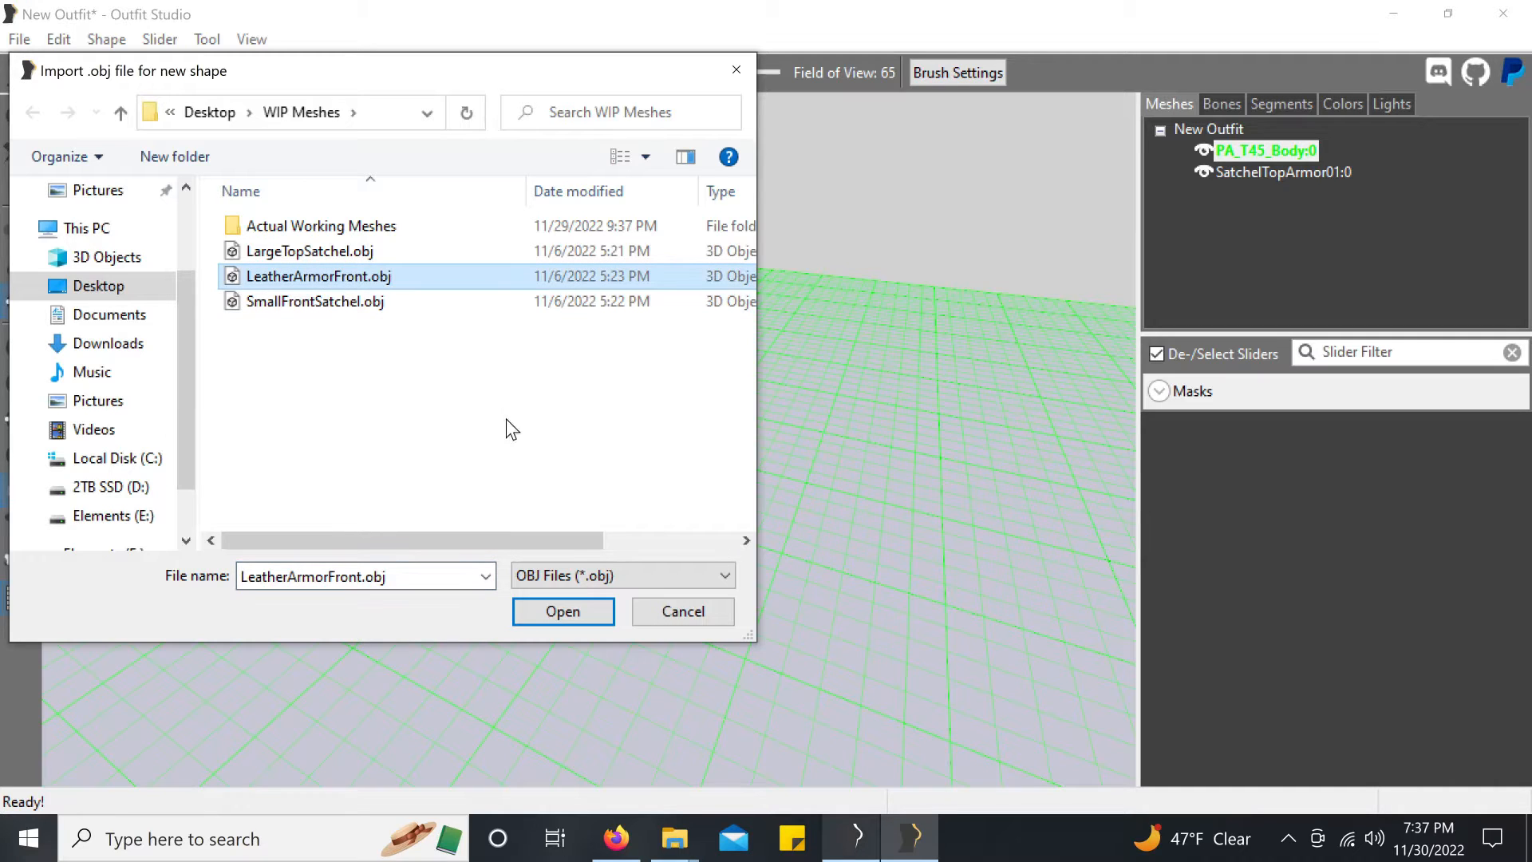
left_click(323, 257)
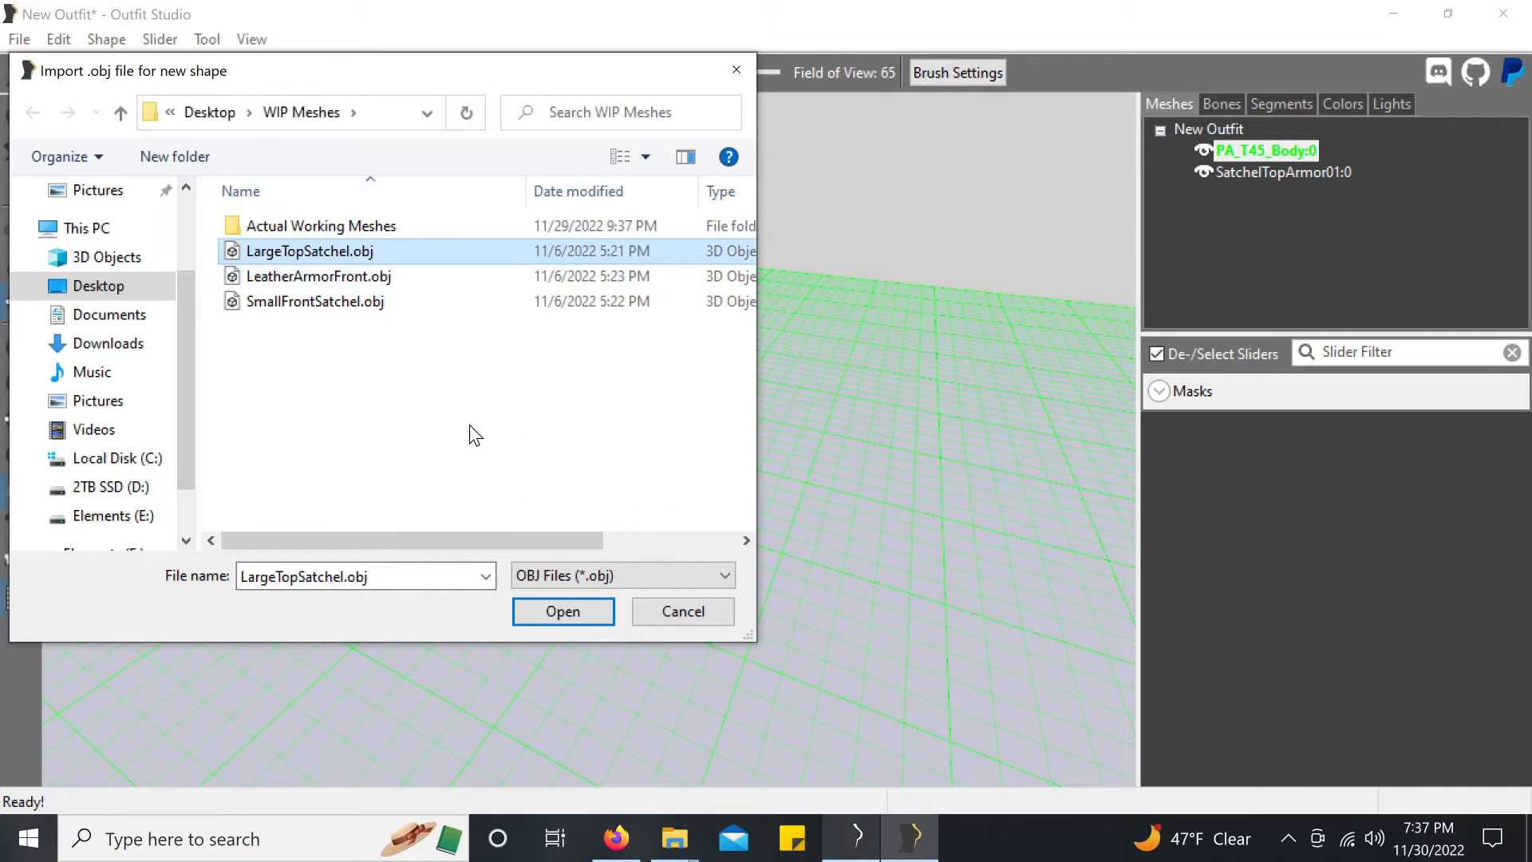
left_click(571, 616)
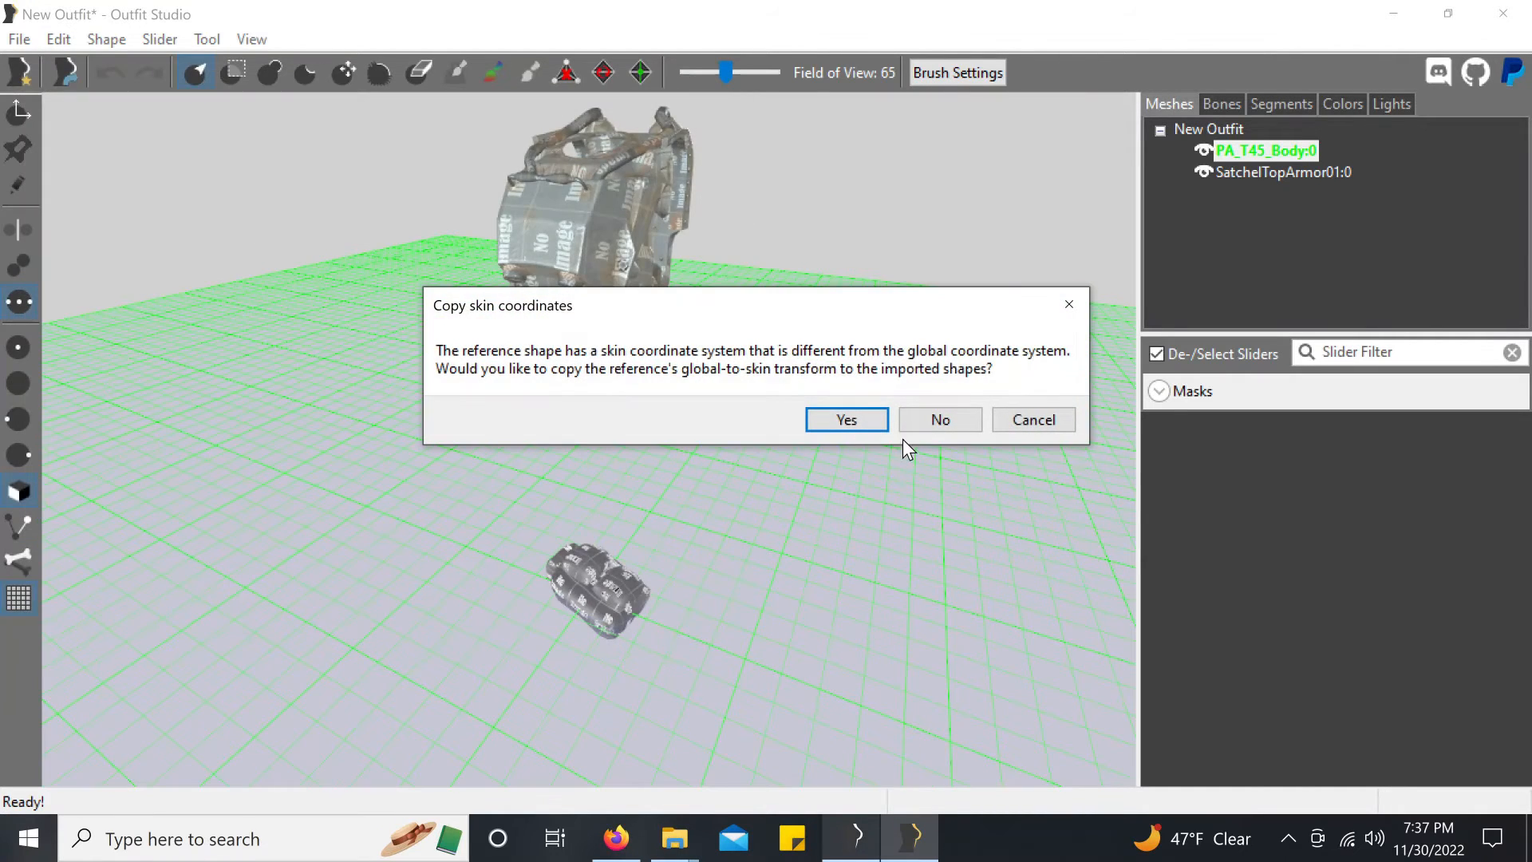
left_click(864, 421)
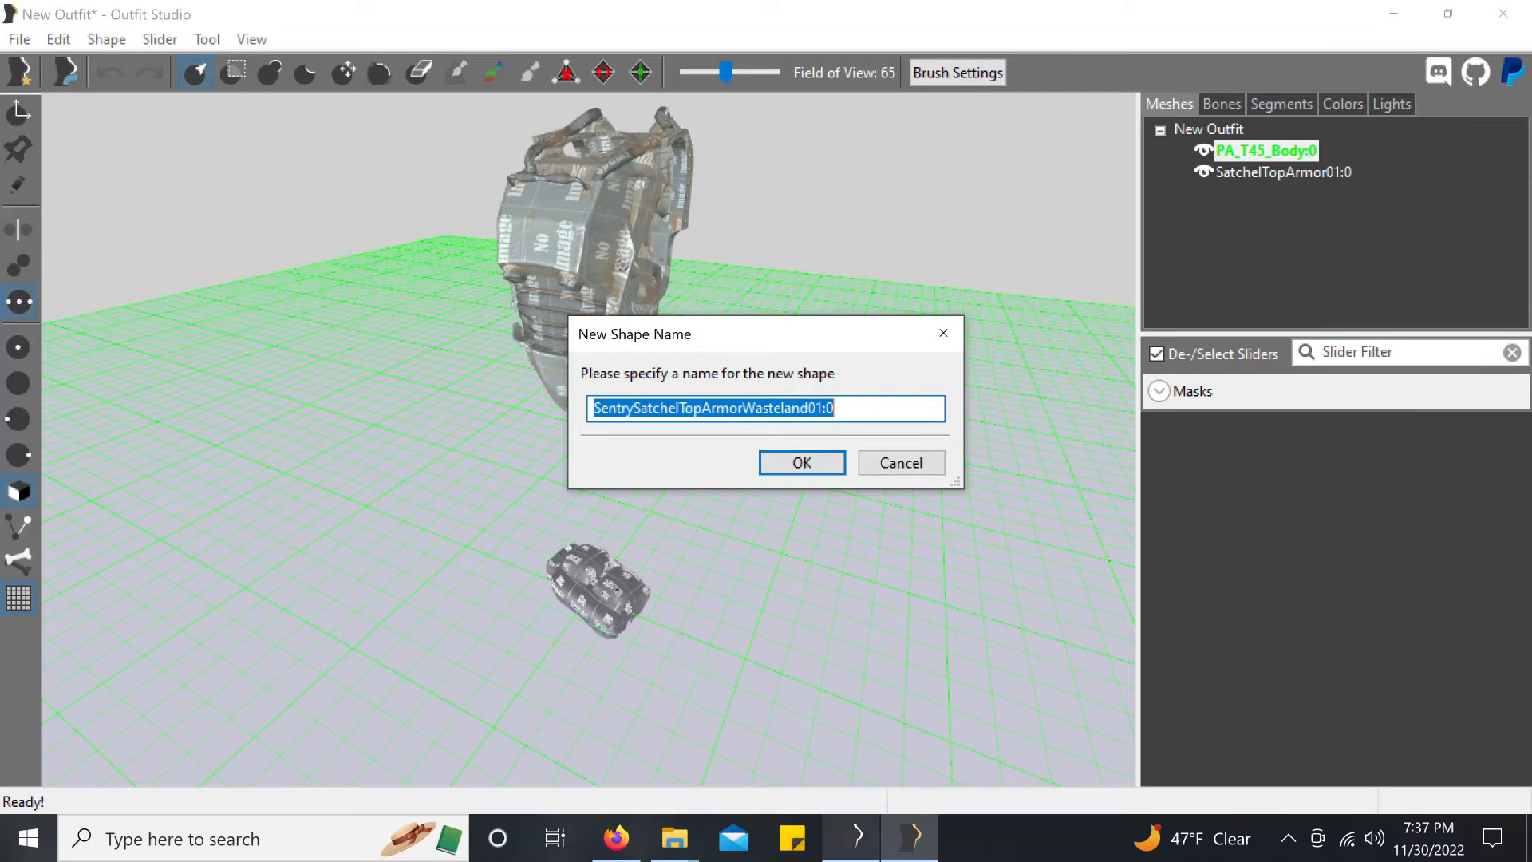
Step: Name the second satchel shape SmallSatchelTopArmor01:0 and accept it
left_click_drag(634, 407, 556, 415)
type("Small")
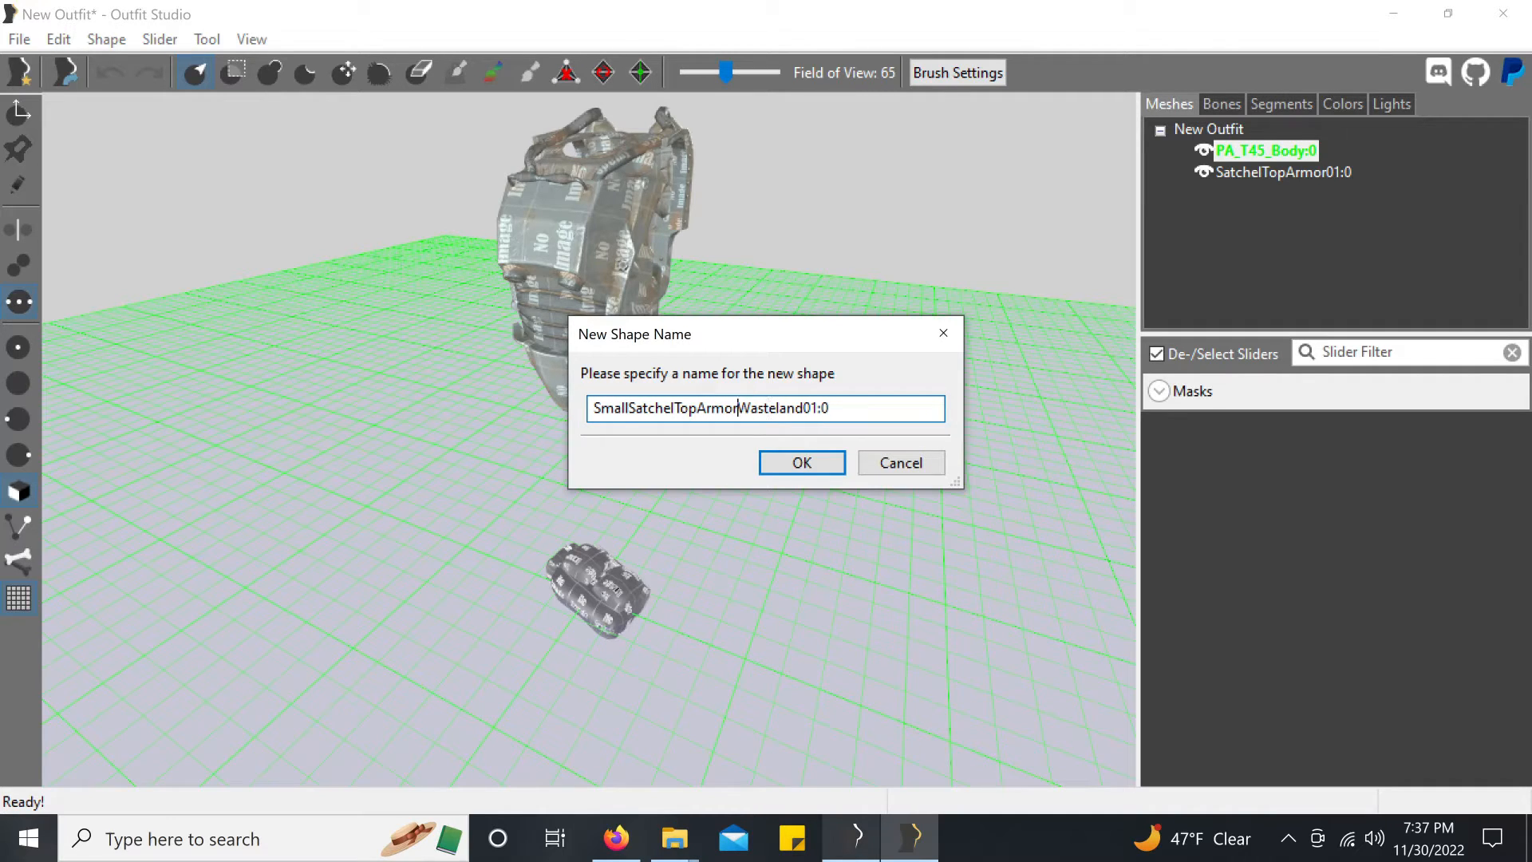
key("Delete")
key("Delete")
key("BackSpace")
key("BackSpace")
key("BackSpace")
key("BackSpace")
key("Delete")
key("Delete")
key("Delete")
key("Return")
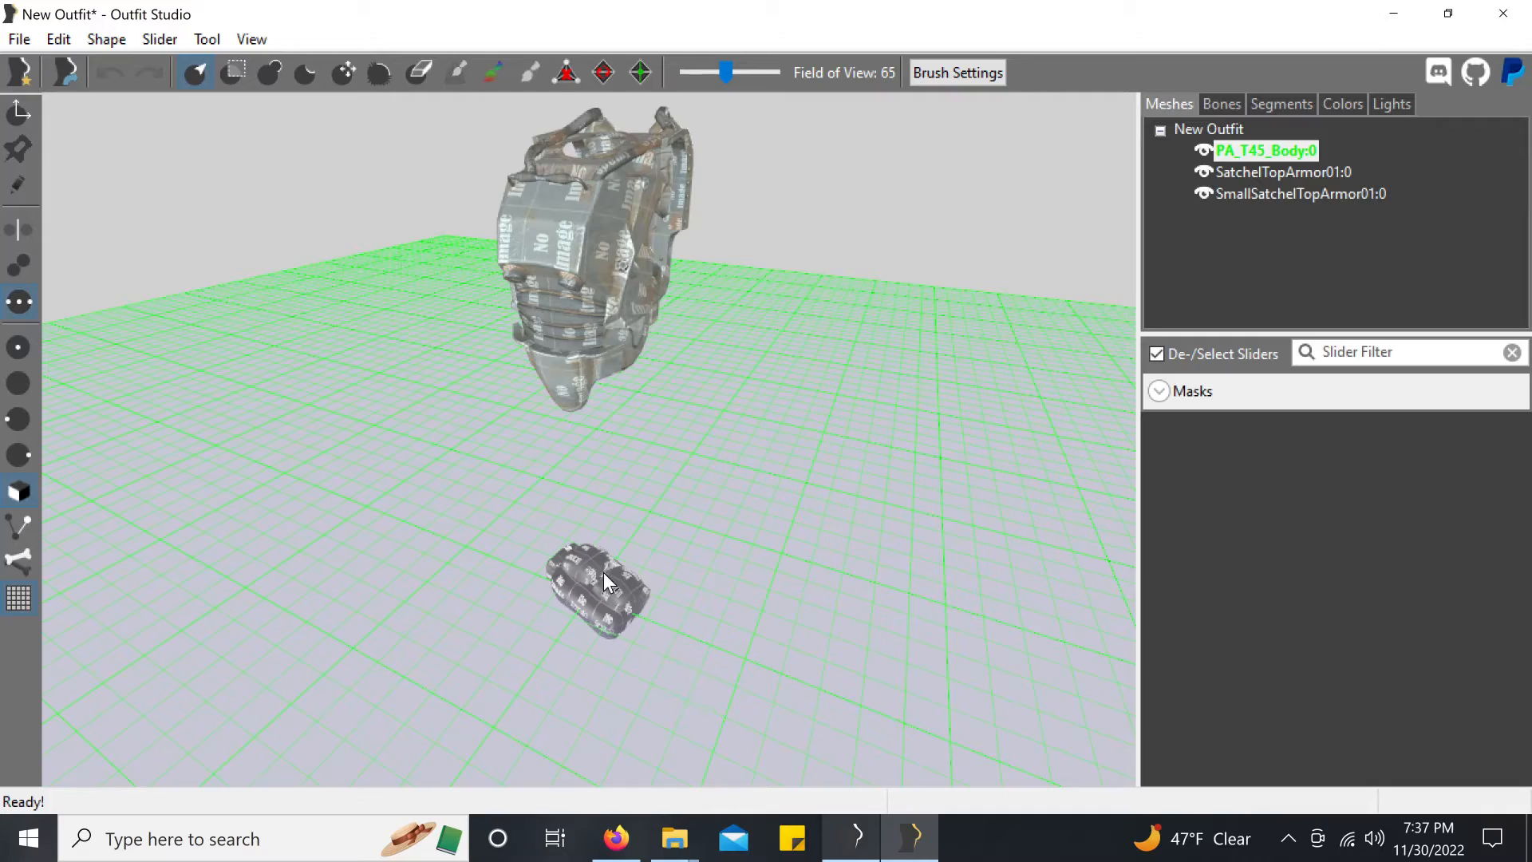
Step: Examine the shader, geometry and coordinate properties of the SatchelTopArmor01:0 shape, and leave them without changes
left_click(630, 611)
right_click_drag(630, 568, 548, 620)
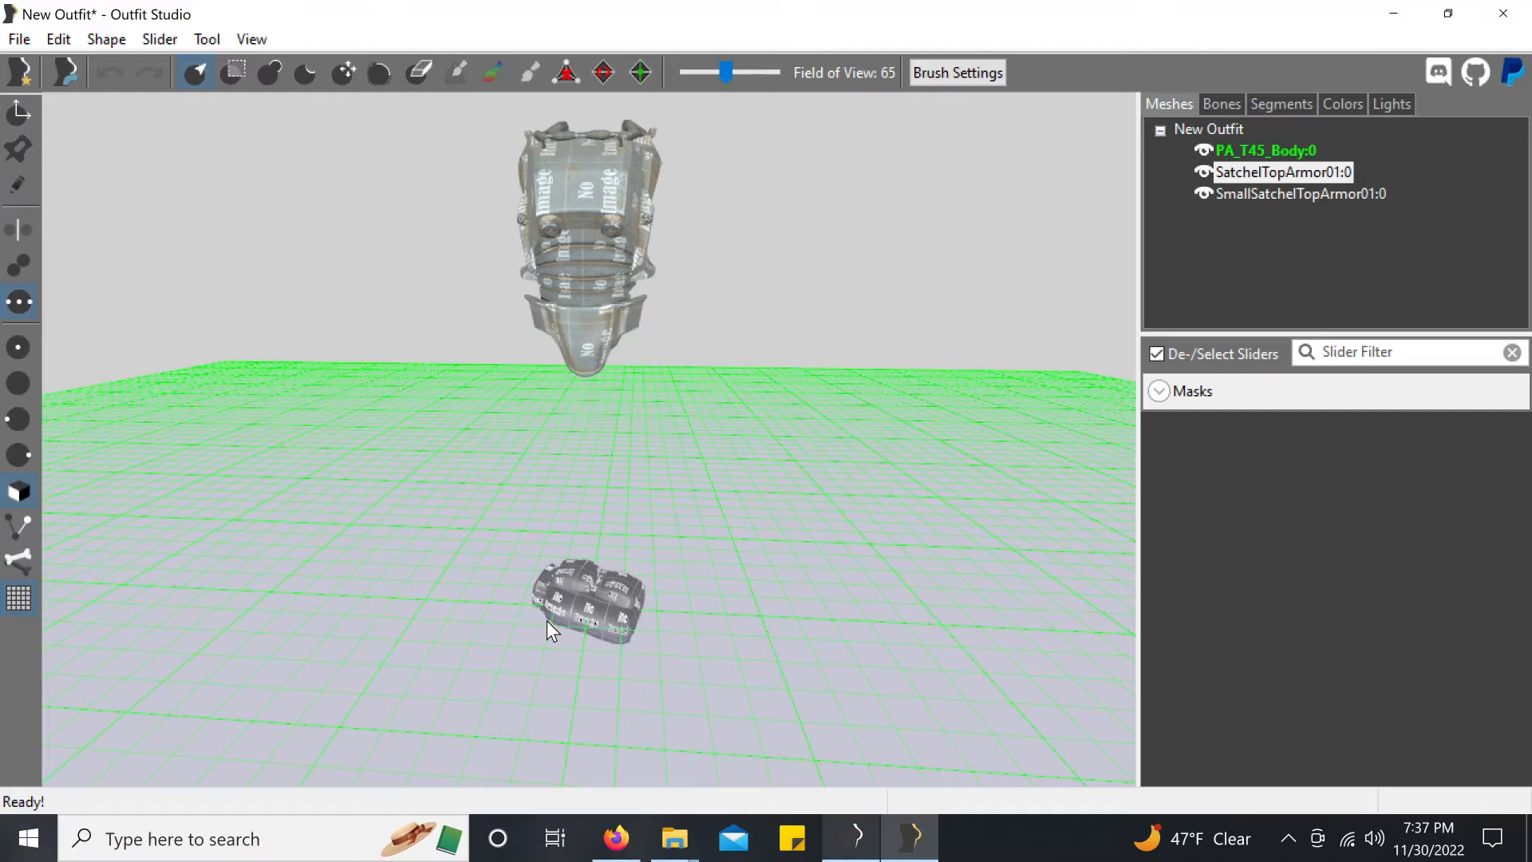
right_click(1277, 171)
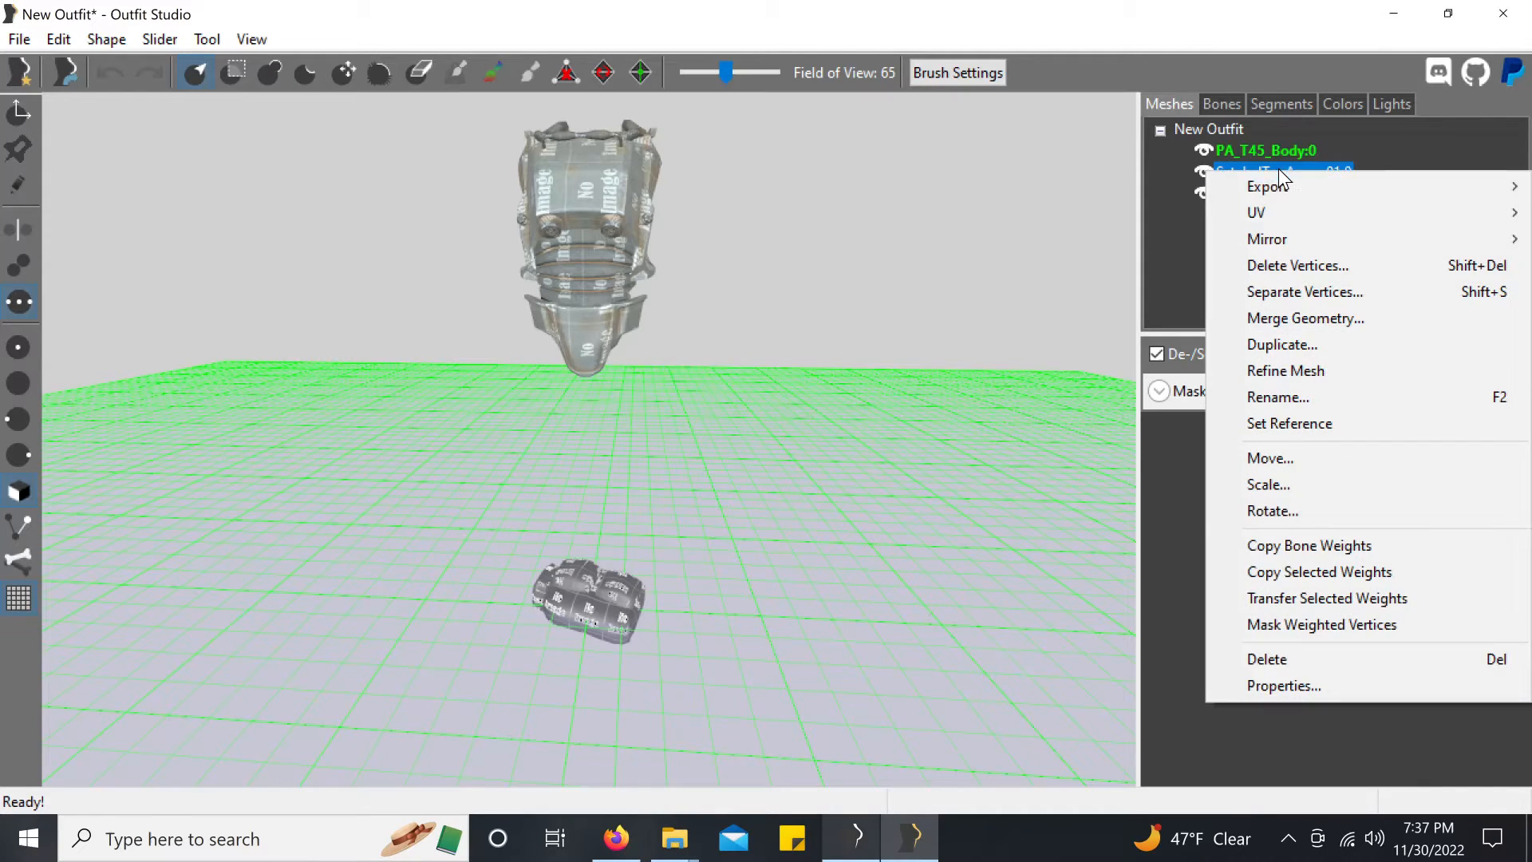
left_click(1296, 682)
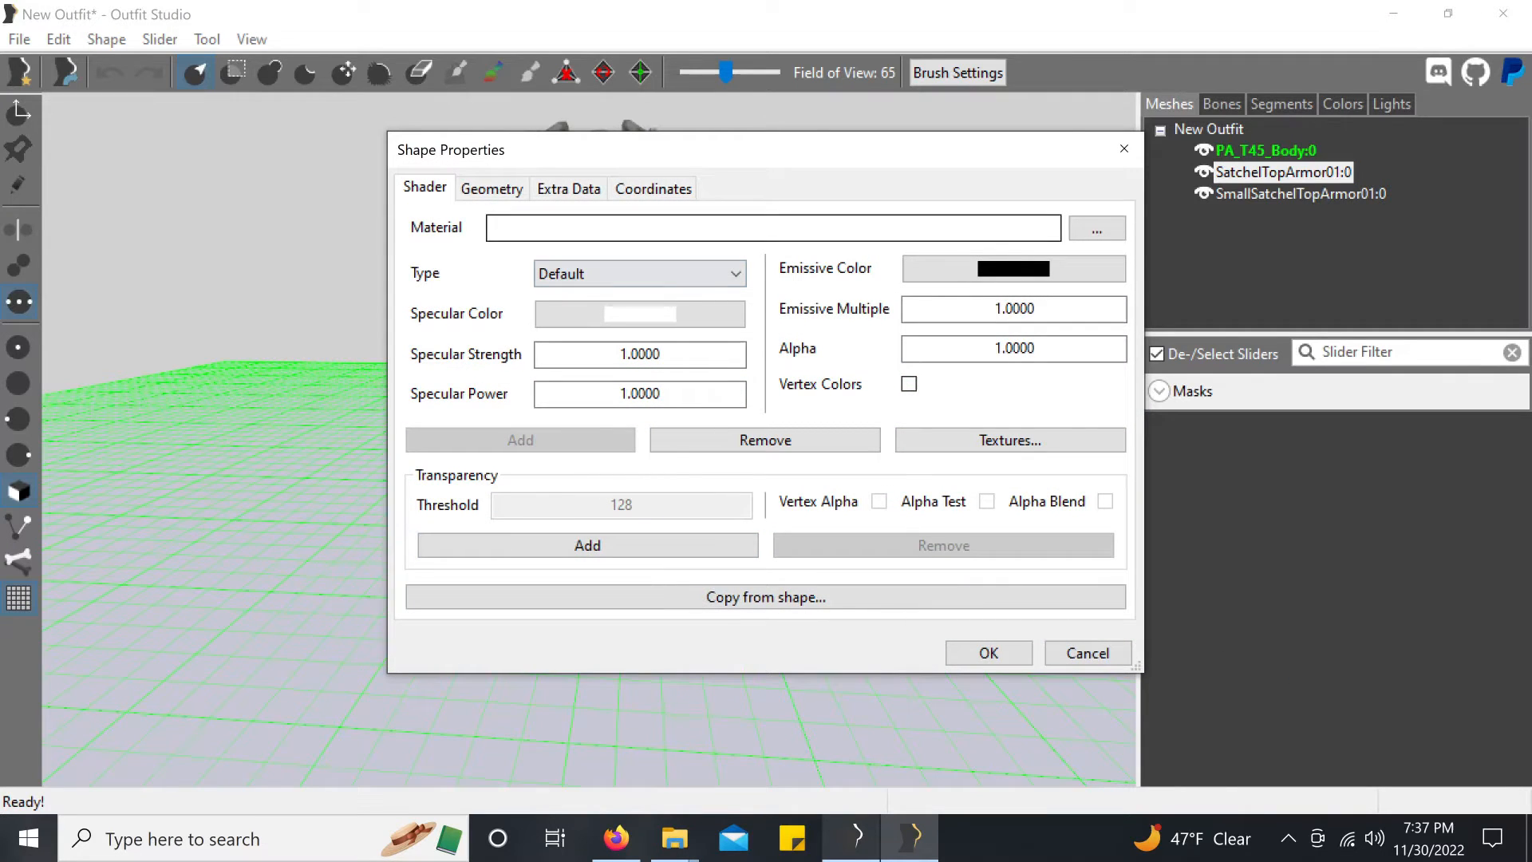
left_click(494, 228)
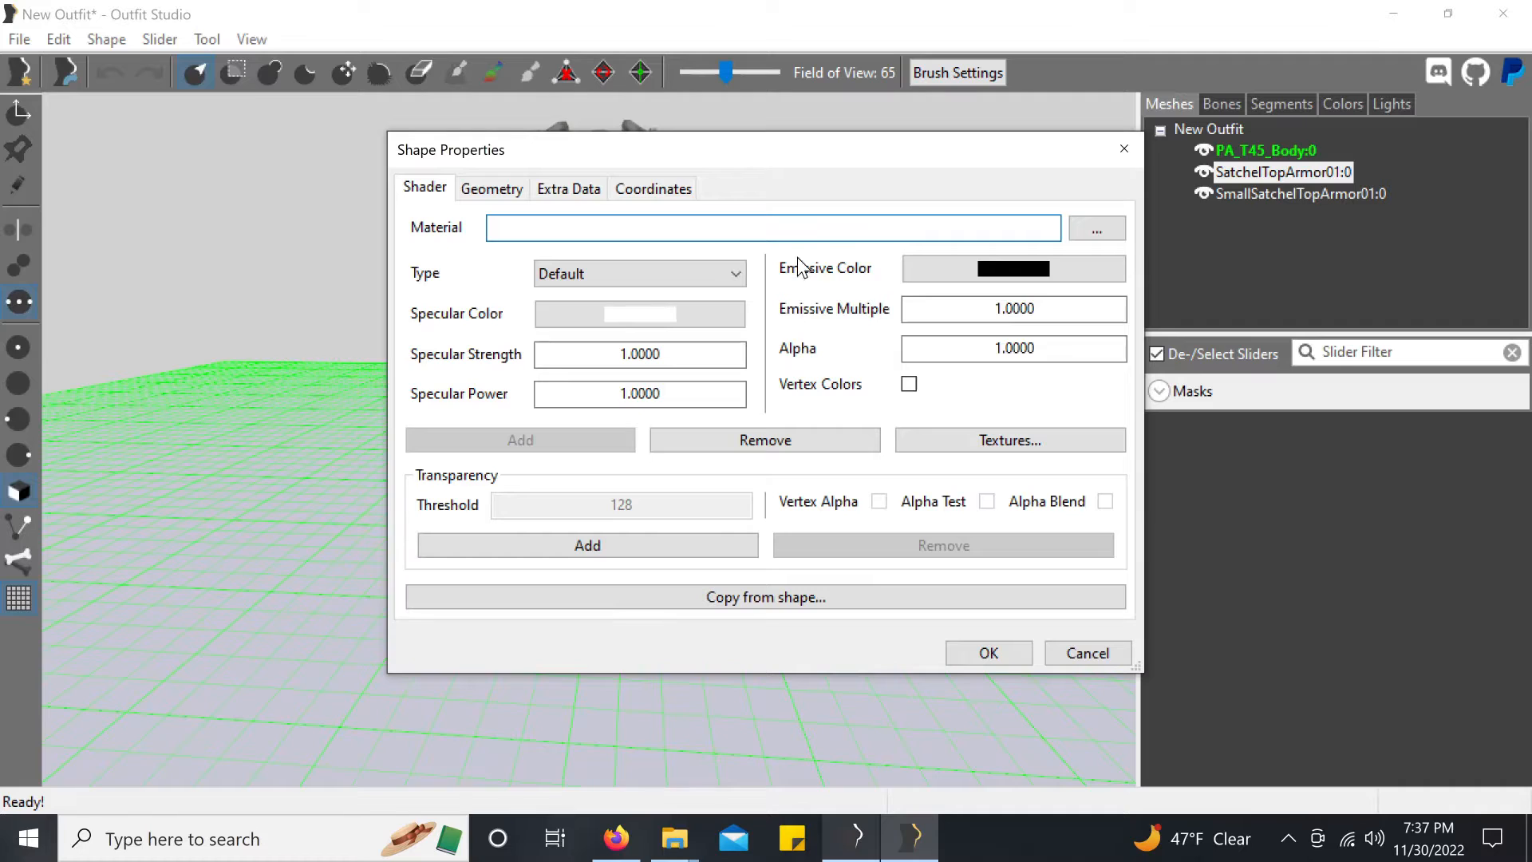
left_click(504, 192)
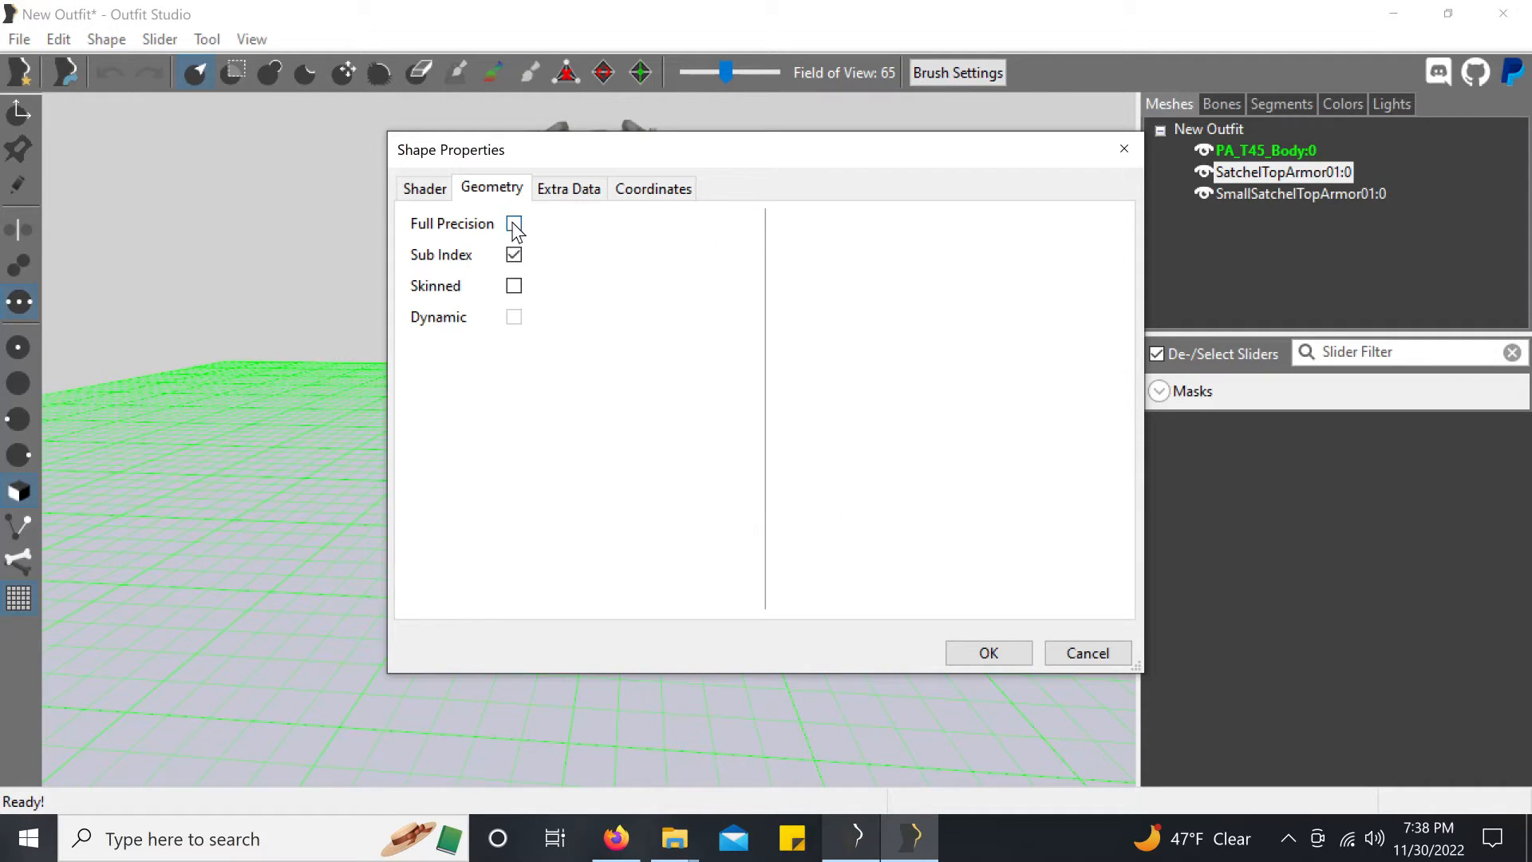
left_click(648, 192)
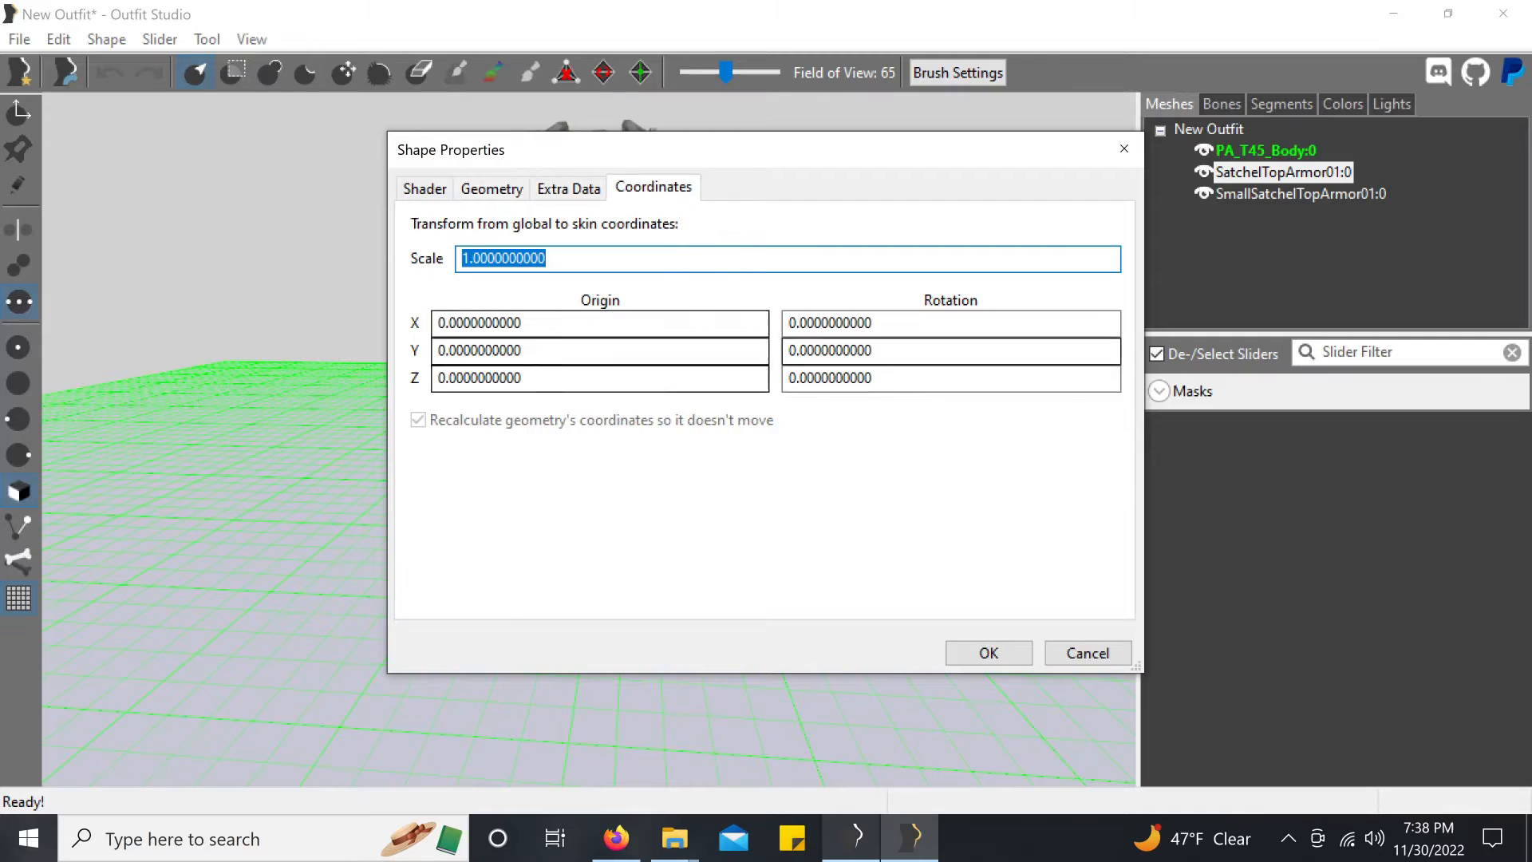
left_click(1117, 657)
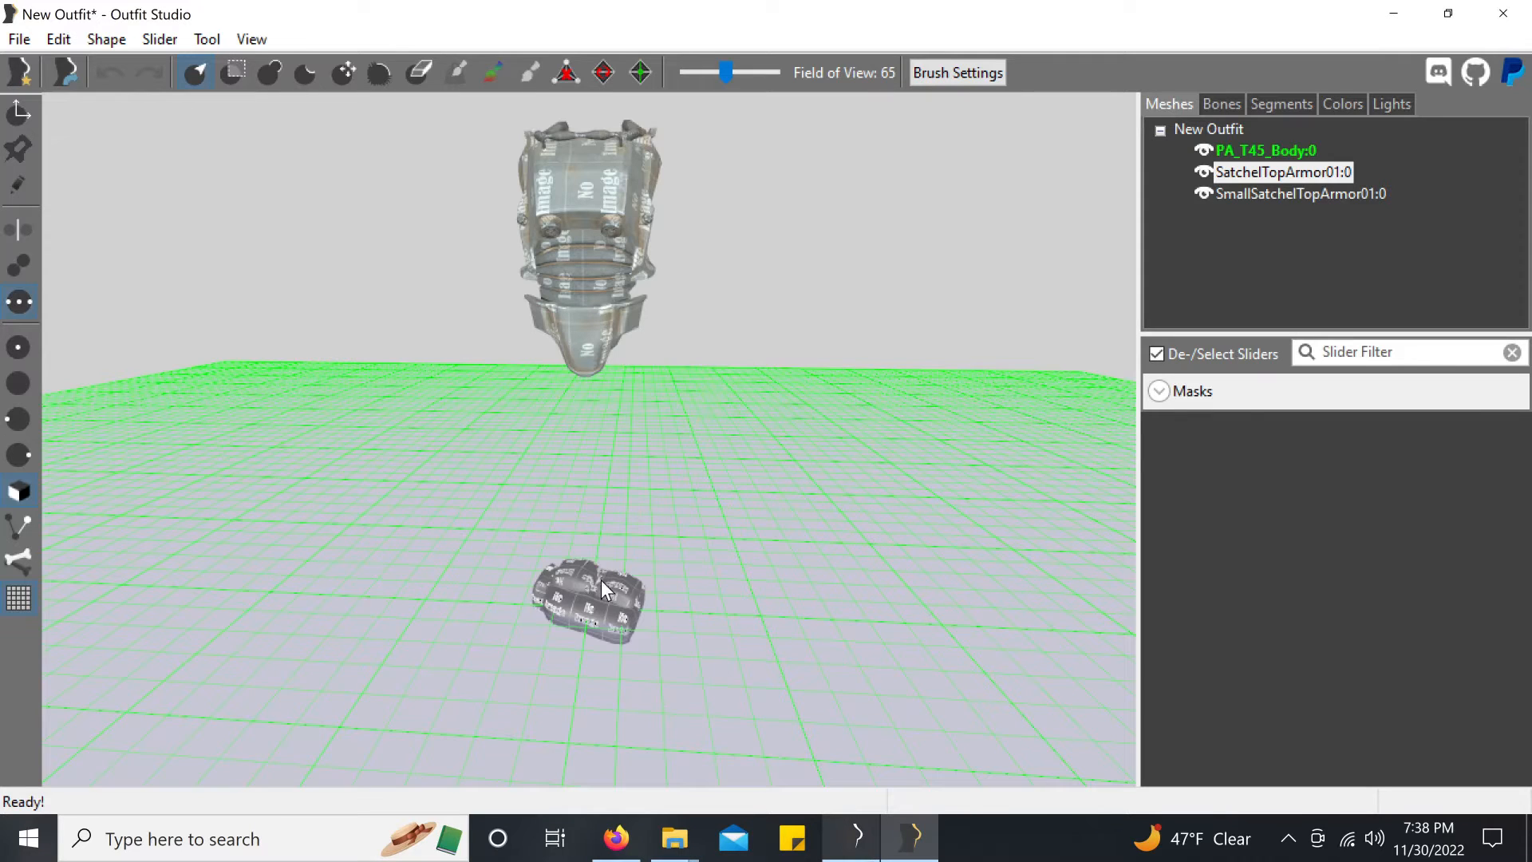
Step: Switch to BodySlide and open another empty Outfit Studio session
left_click(858, 839)
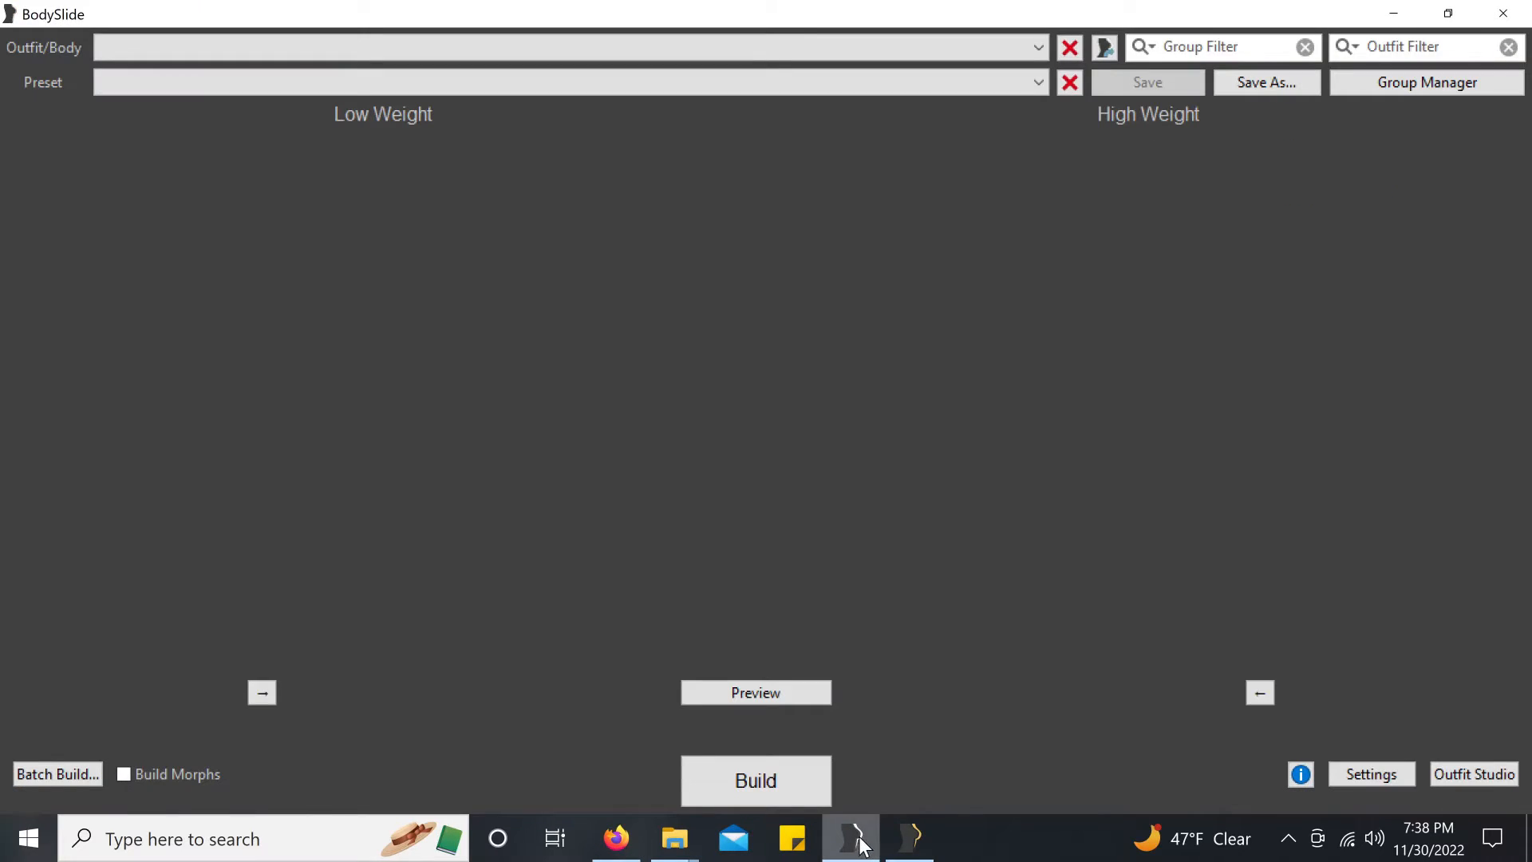
left_click(1480, 787)
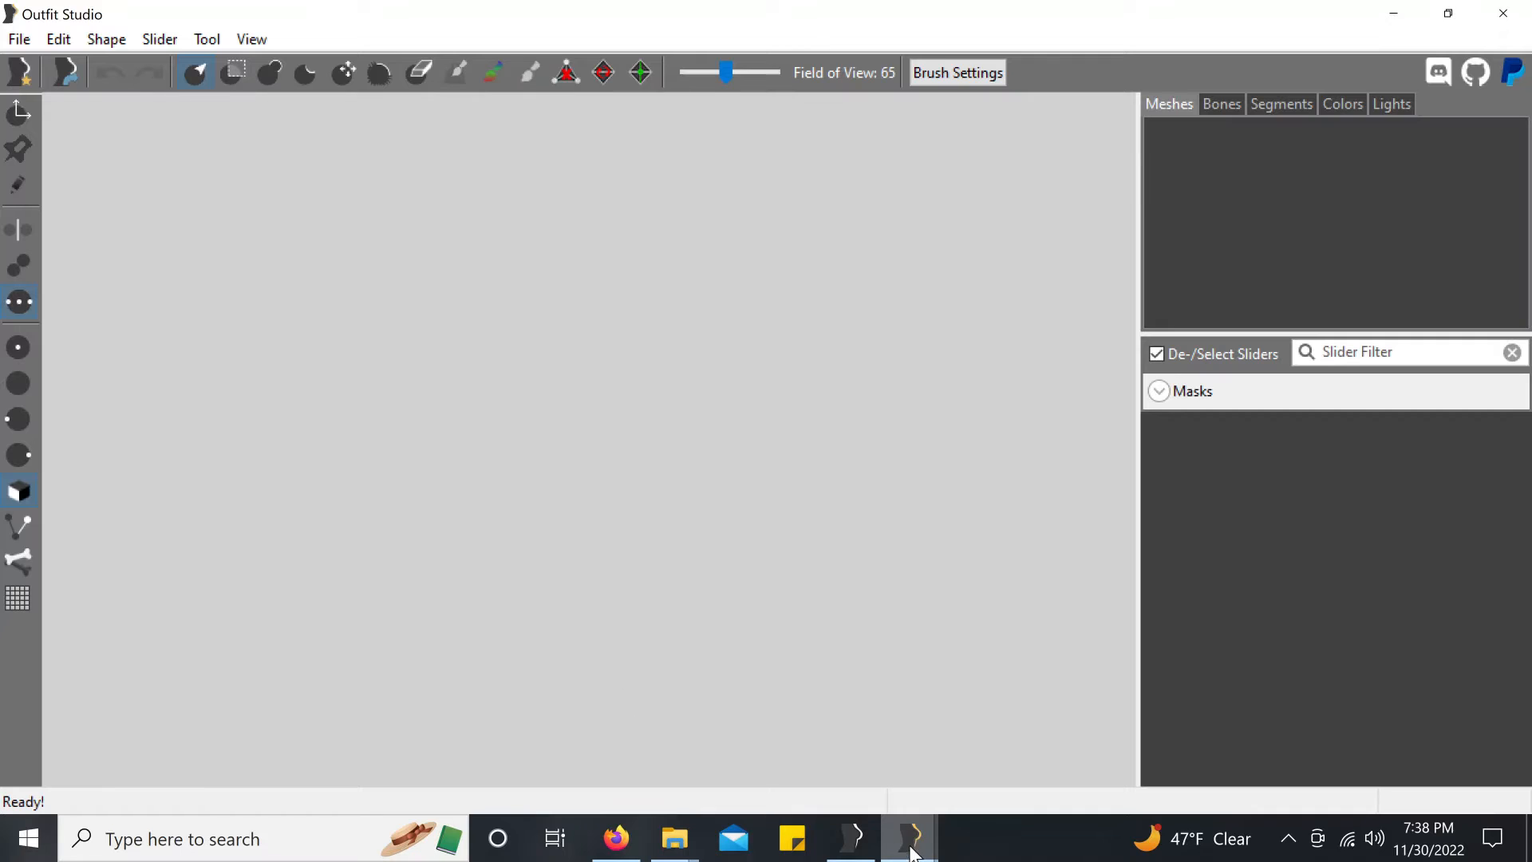
Step: Import EN_SentryTopTorsoSatchelWastelandArmor01.nif from the WIP Meshes folder into the empty session
left_click(18, 40)
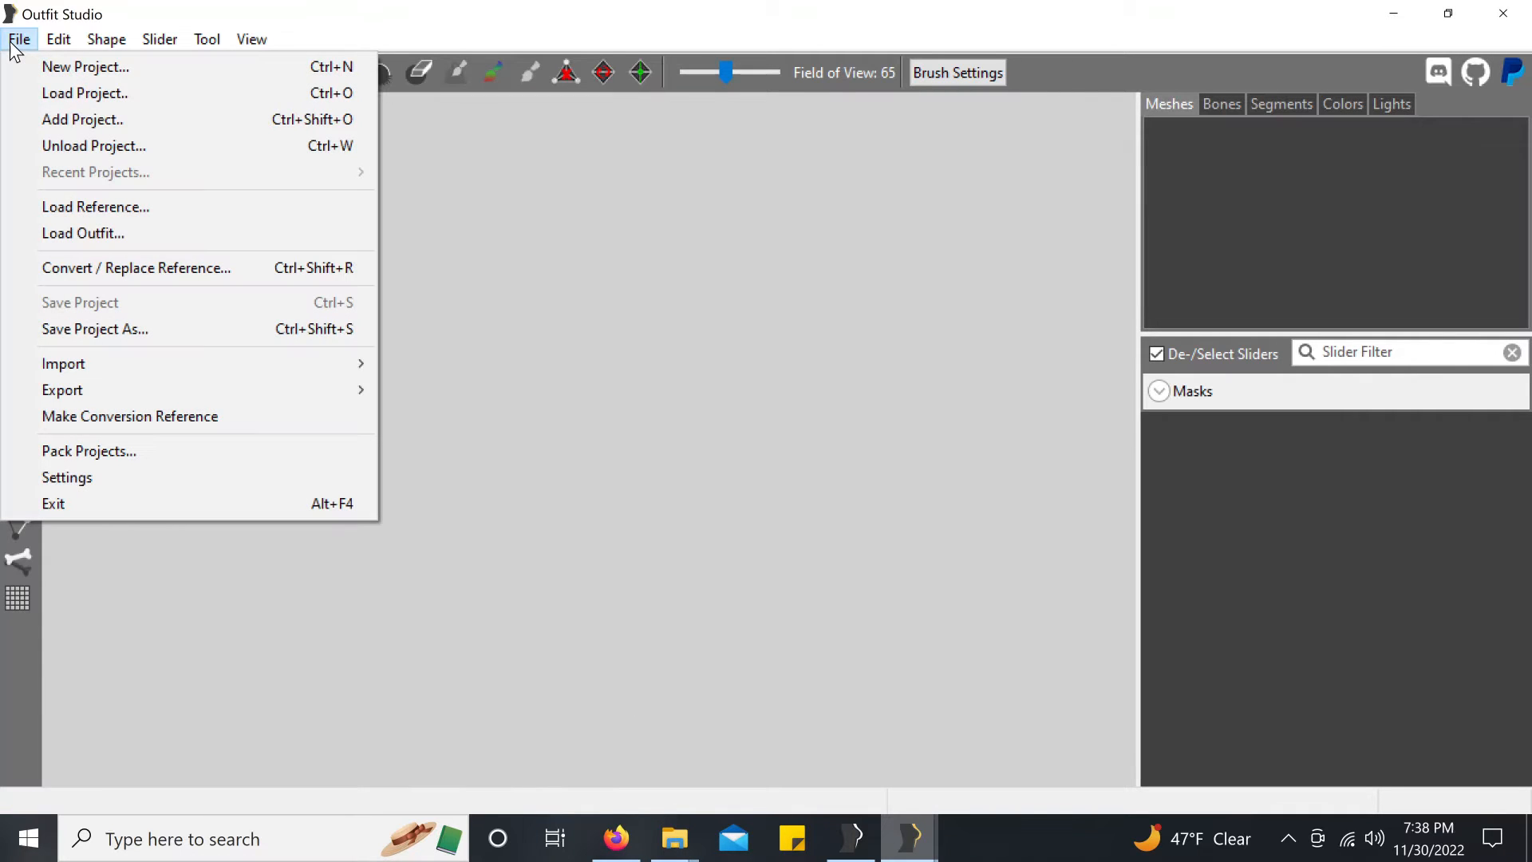
mouse_move(112, 363)
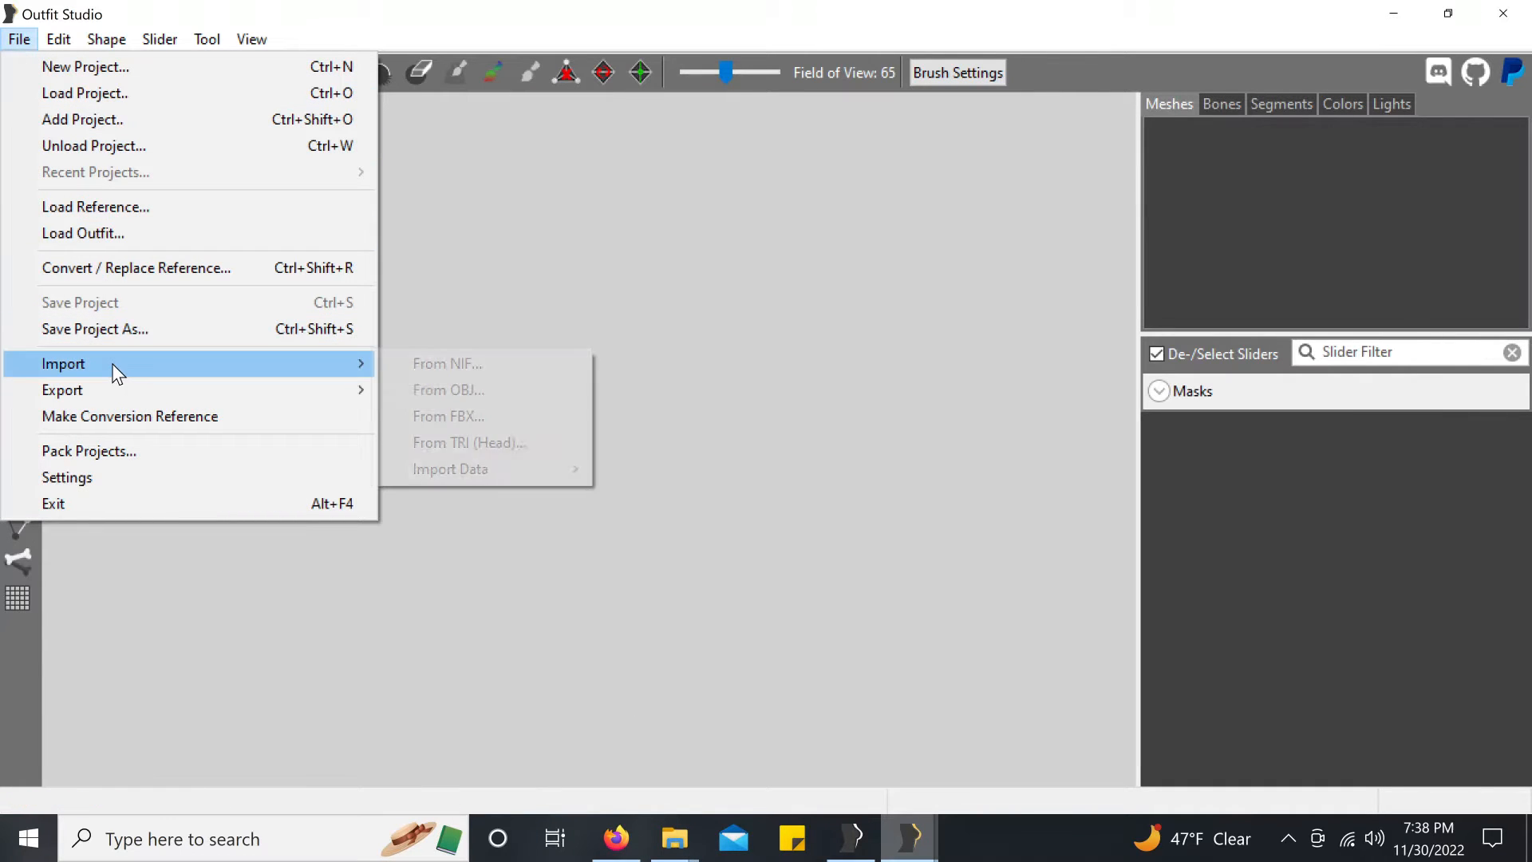
left_click(437, 365)
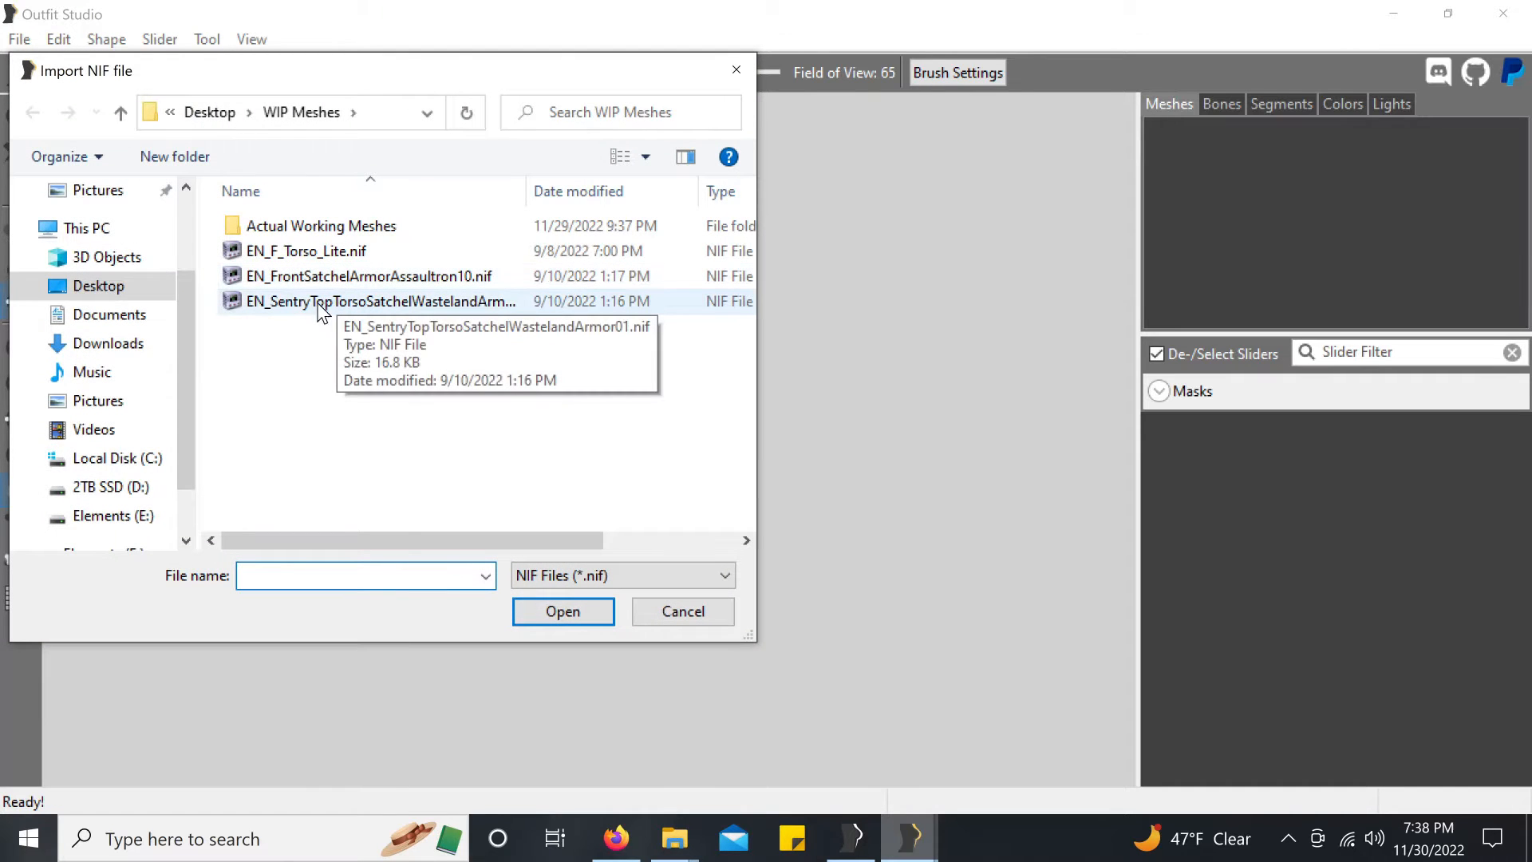
left_click(276, 308)
left_click(596, 616)
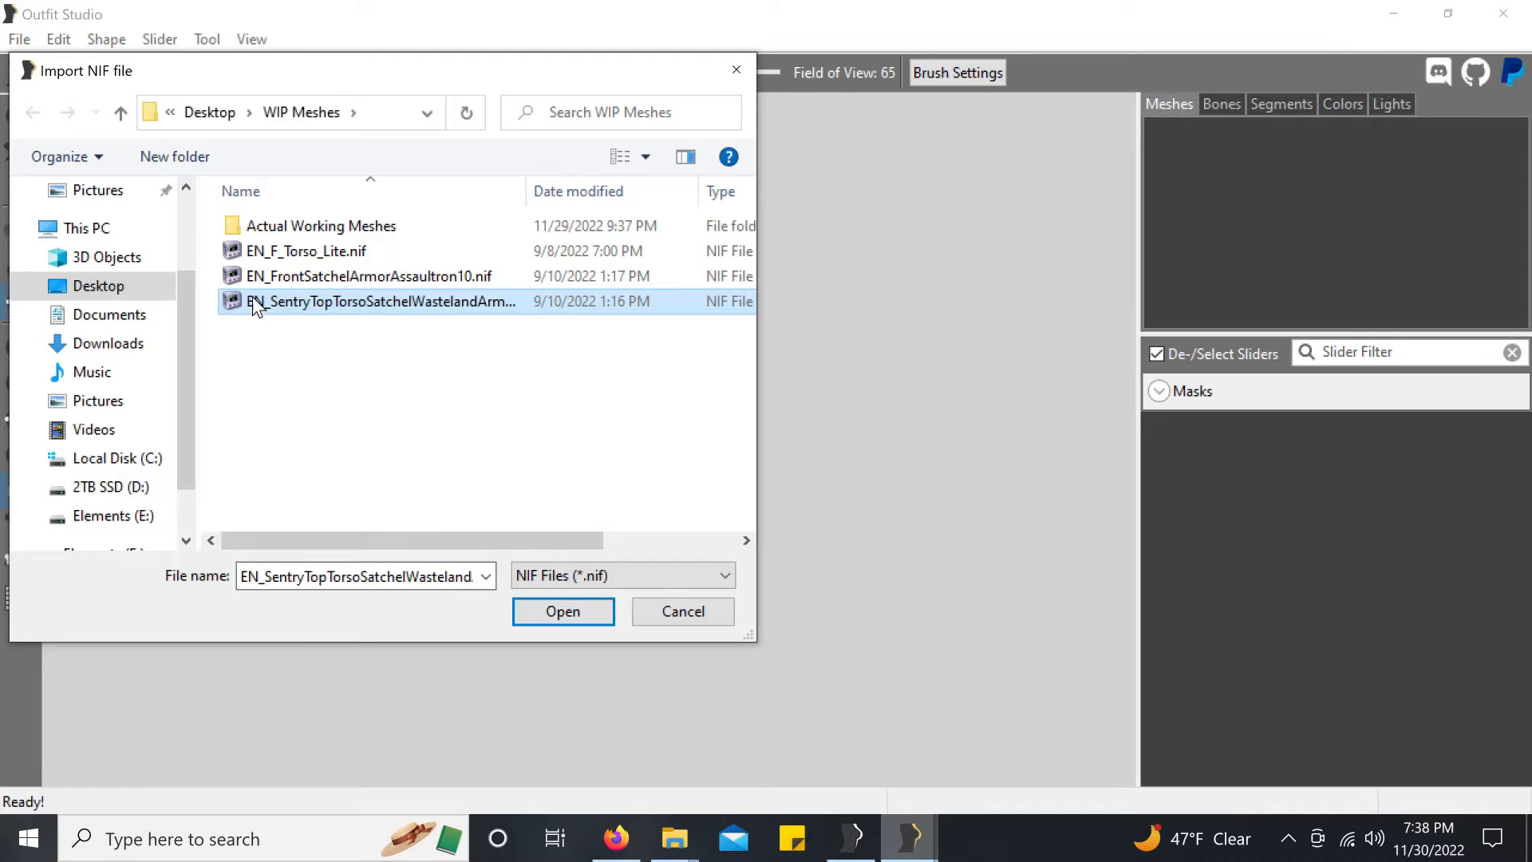
left_click(561, 611)
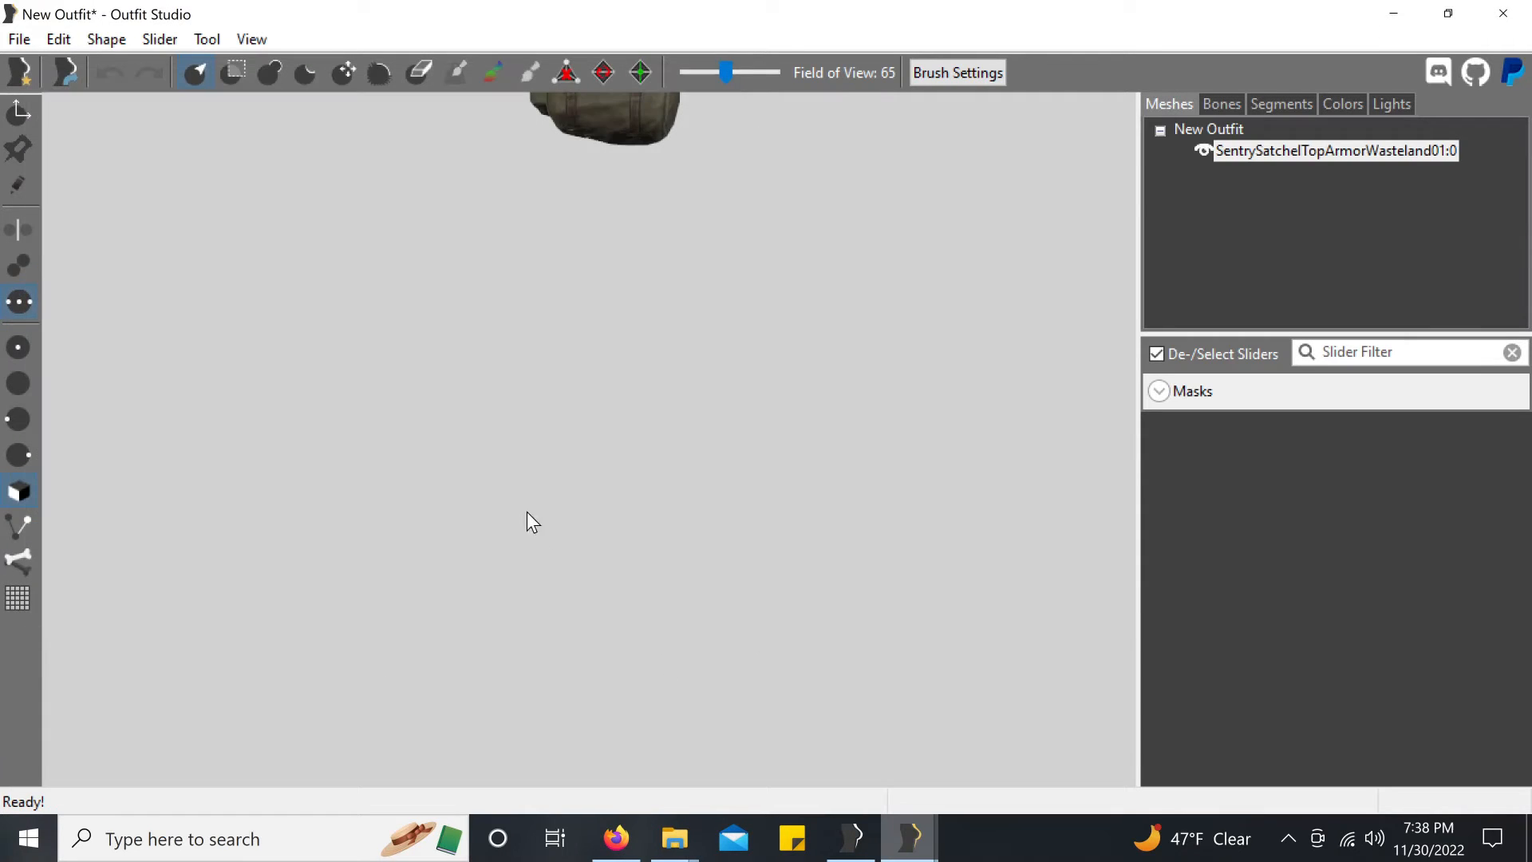
Step: Copy the material path Materials\DLC01\Actors\CreateABot\RobotSatchel.BGSM from the SentrySatchelTopArmorWasteland01:0 shape's properties
scroll(654, 191, "down", 2)
right_click_drag(688, 137, 700, 212)
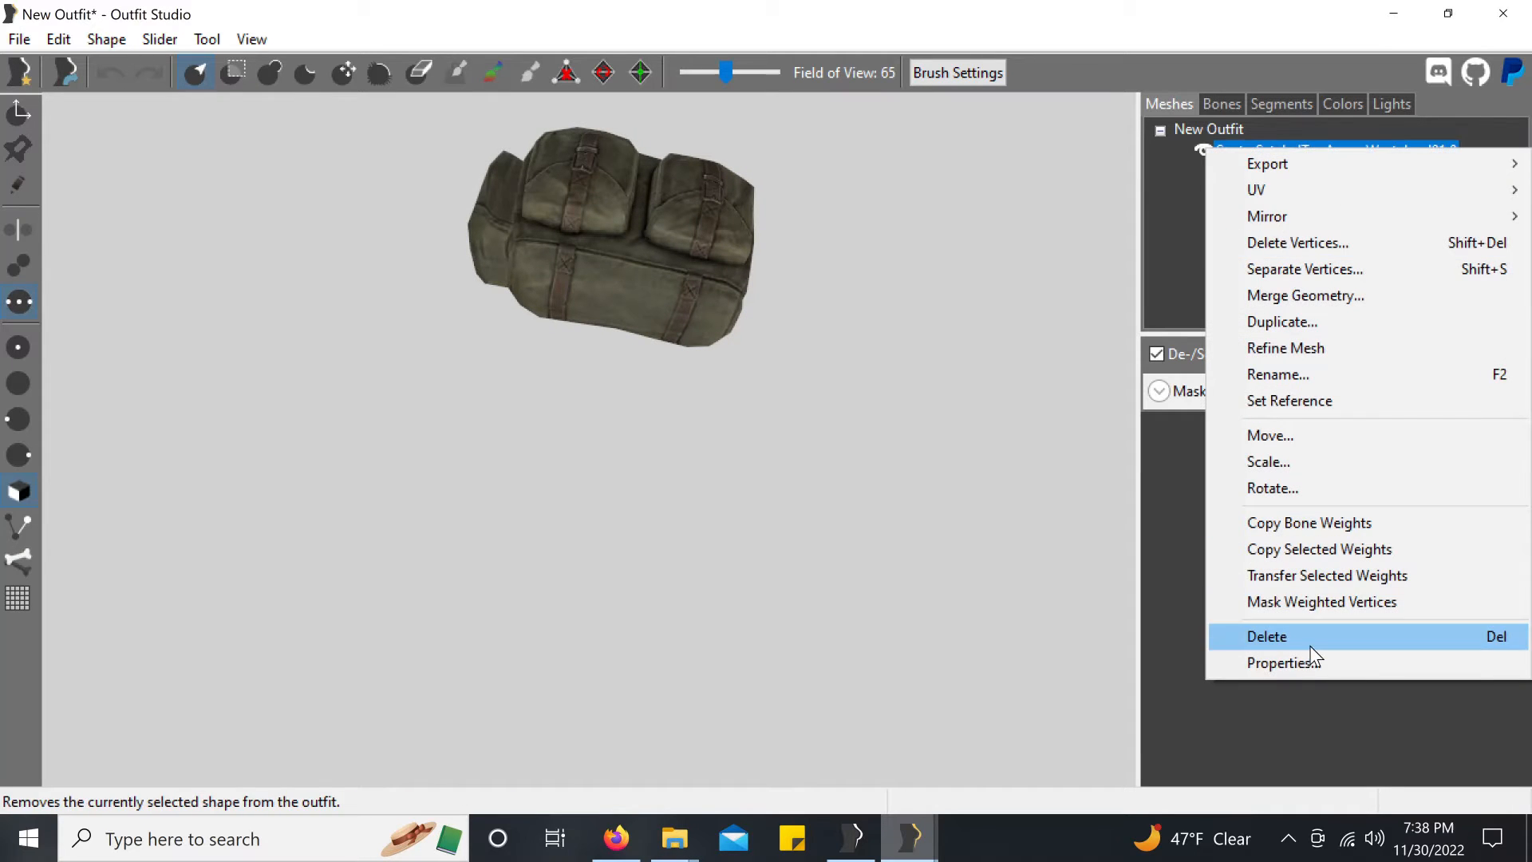
left_click(1294, 661)
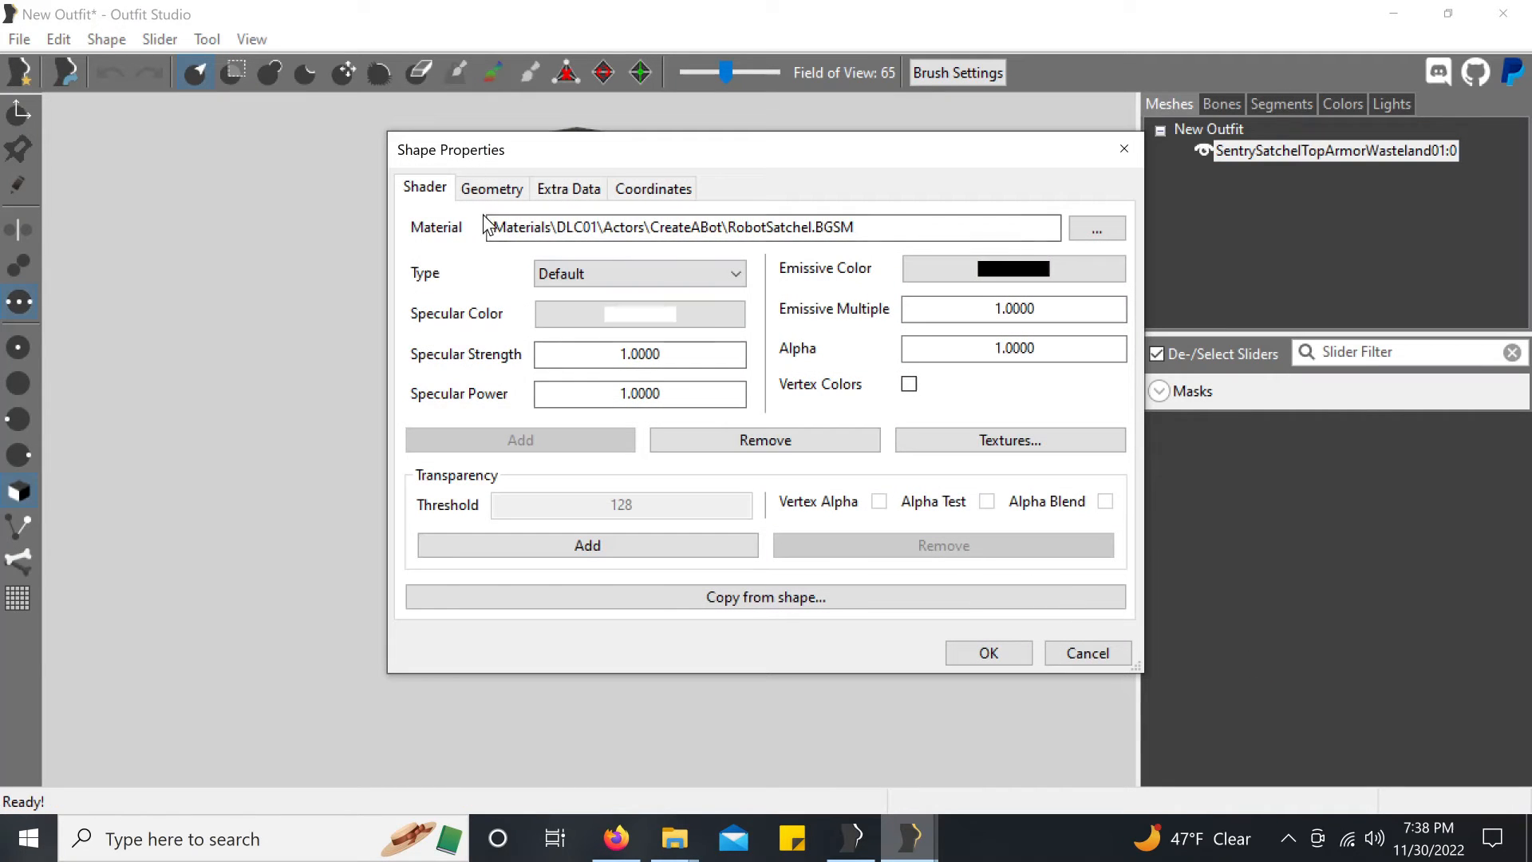
left_click_drag(490, 227, 855, 227)
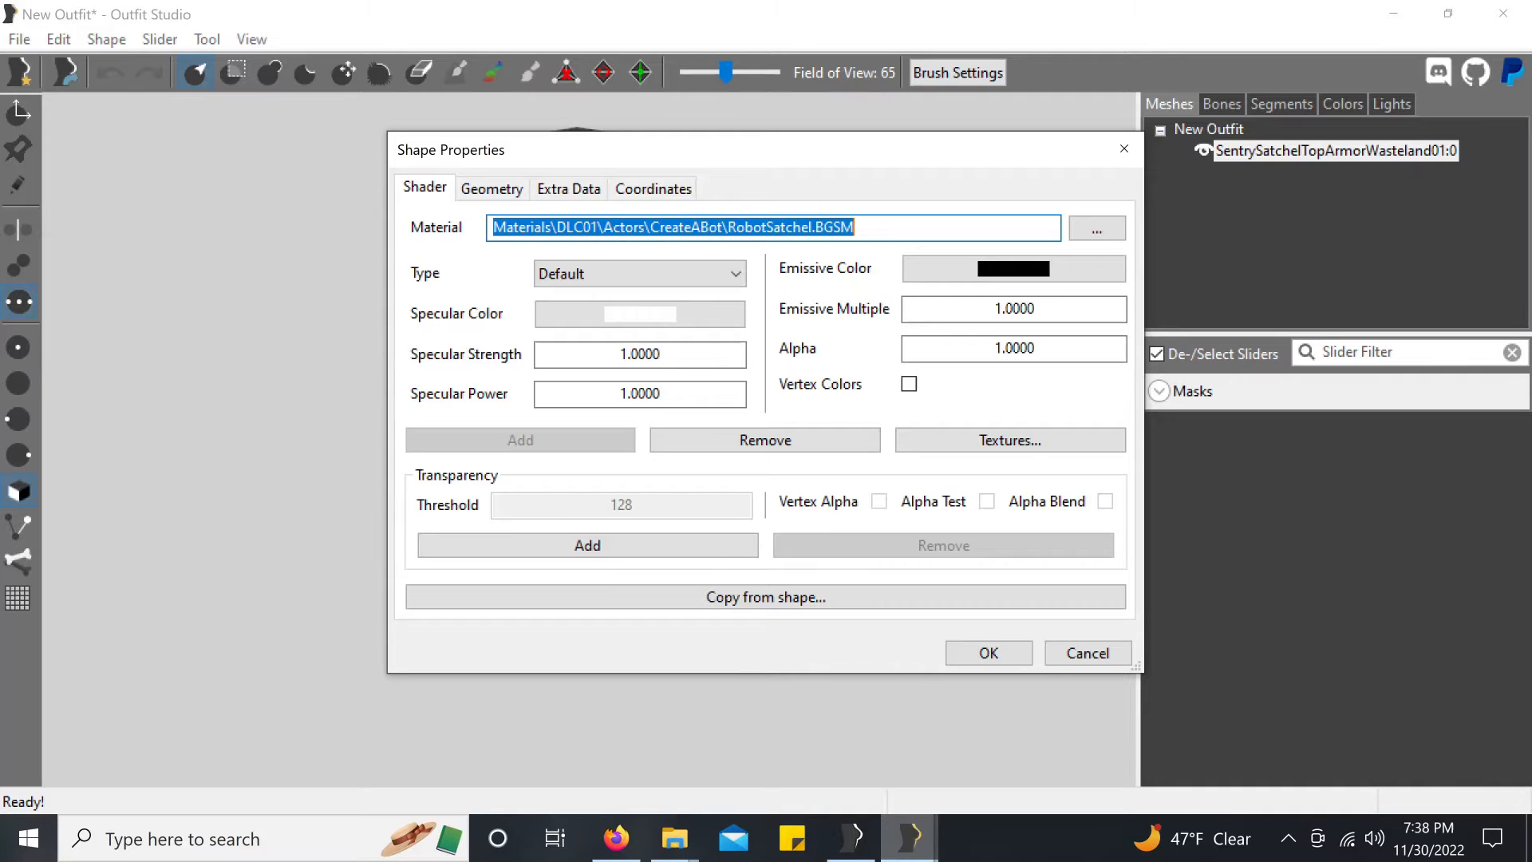
right_click(592, 227)
left_click(695, 308)
Step: Check the imported satchel's geometry and coordinate properties, leave them without changes, and close this extra Outfit Studio session
left_click(504, 191)
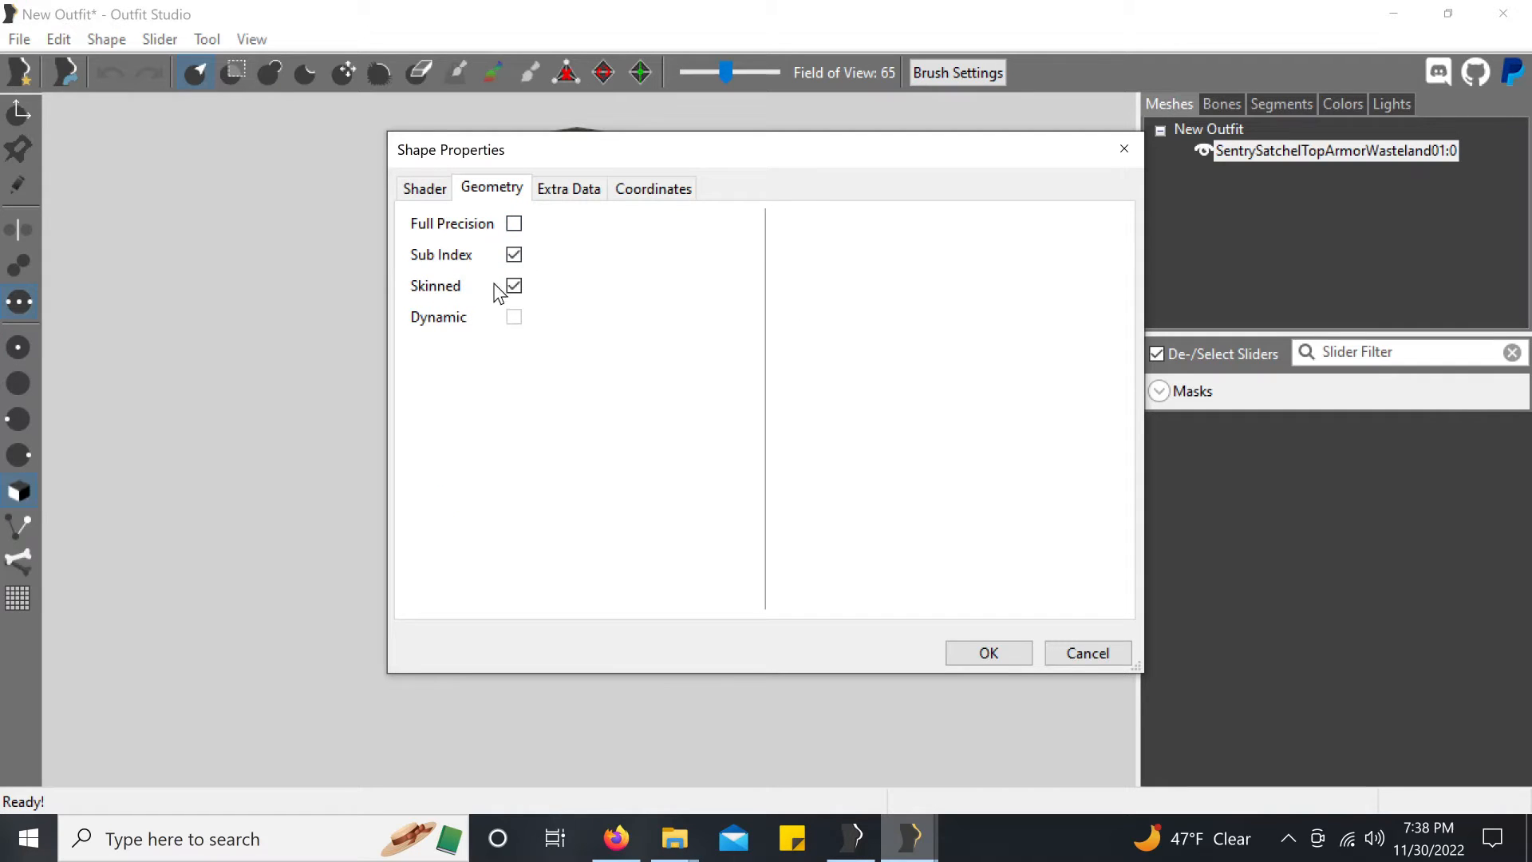
left_click(678, 199)
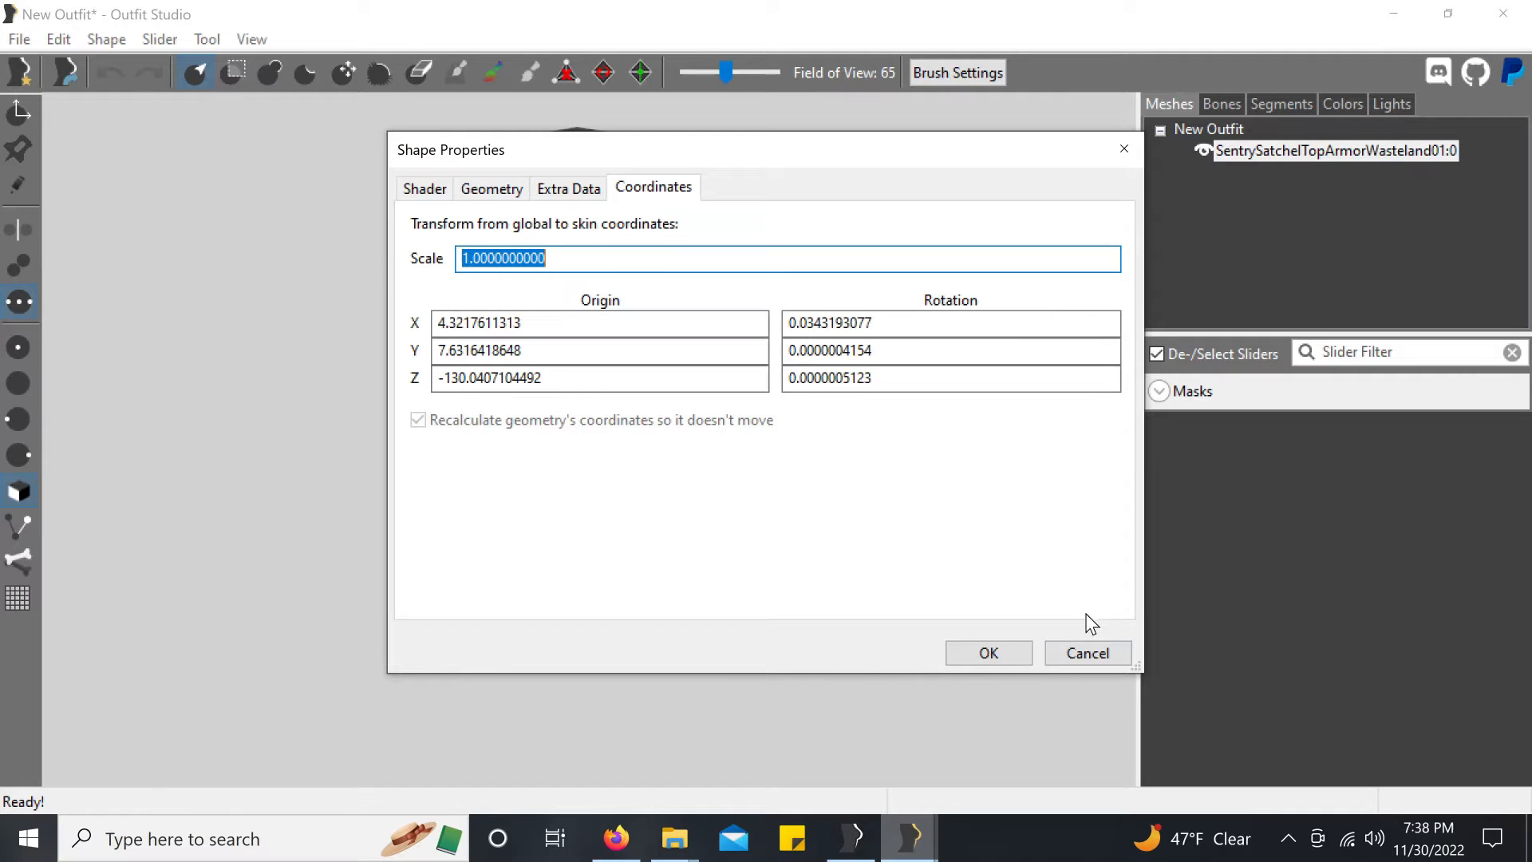
left_click(1114, 661)
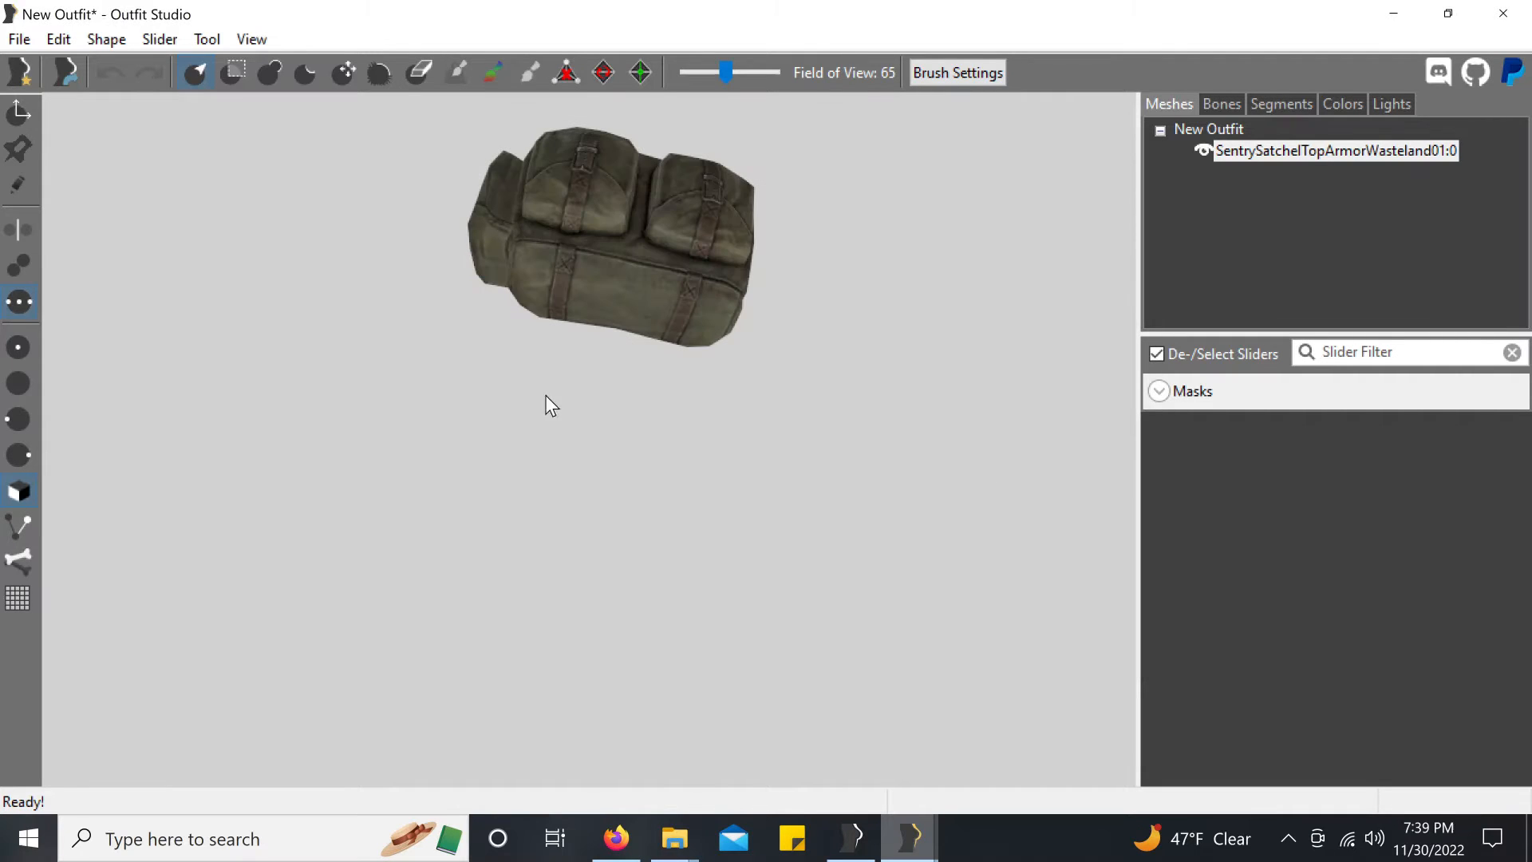
left_click(1504, 14)
left_click(911, 408)
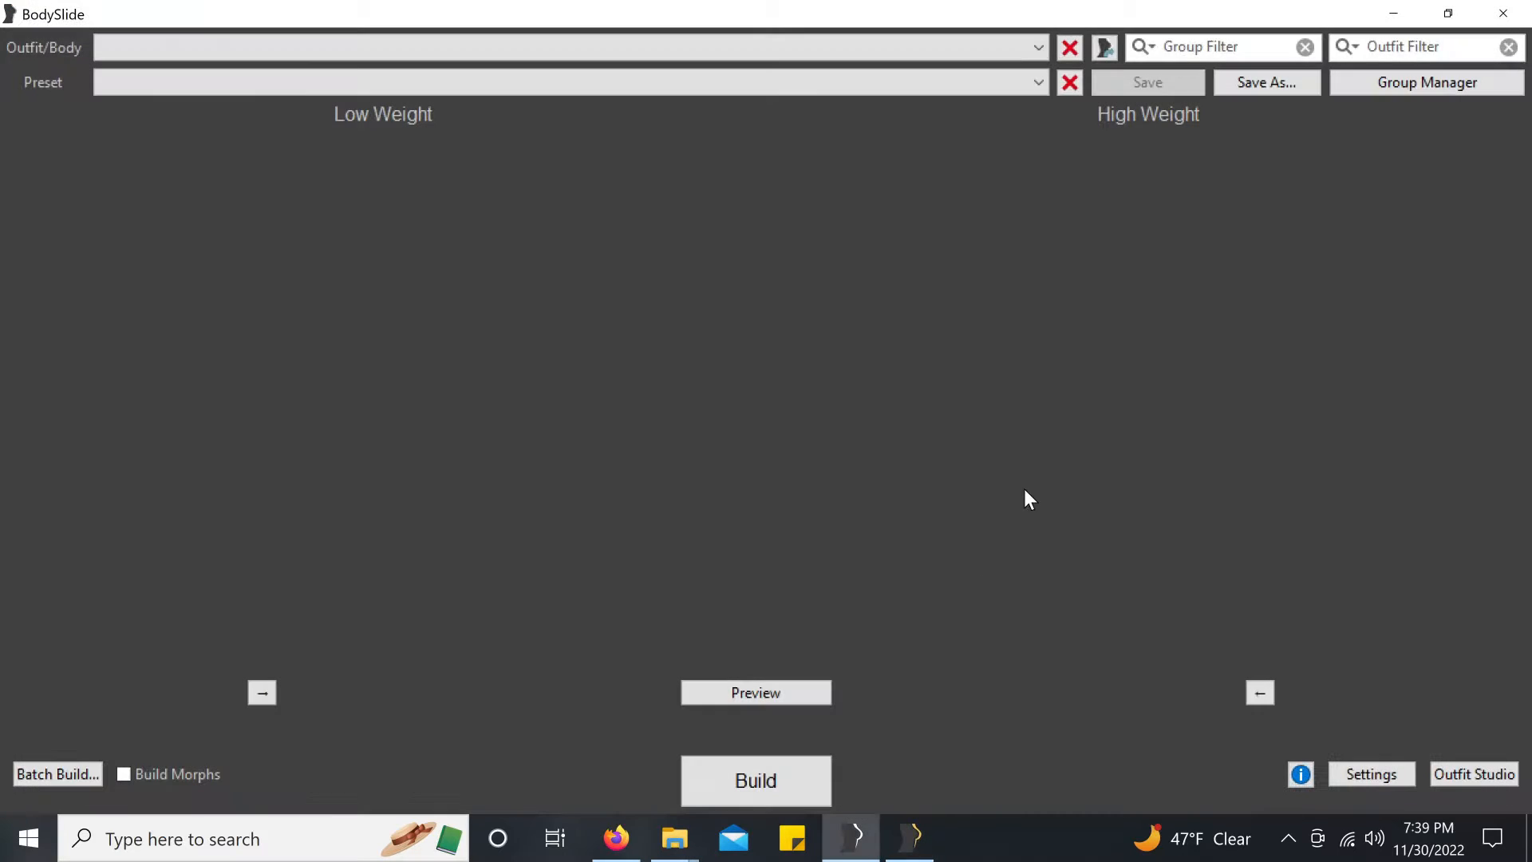
Step: Return to the T-45 outfit session, set SatchelTopArmor01:0's material to Materials\DLC01\Actors\CreateABot\RobotSatchel.BGSM, and enable Full Precision
left_click(910, 830)
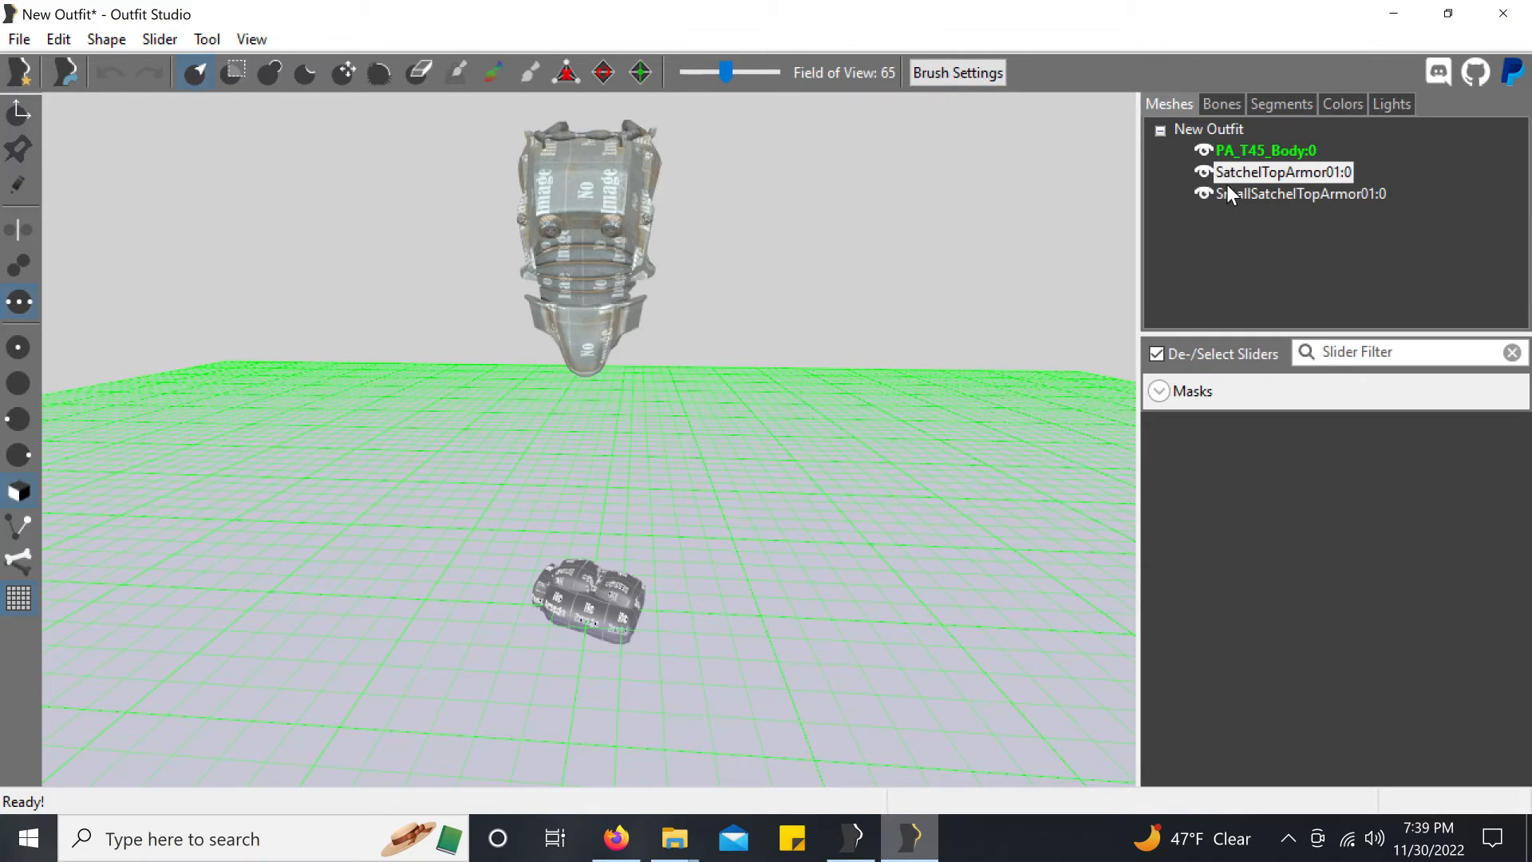
right_click(1290, 166)
left_click(1260, 684)
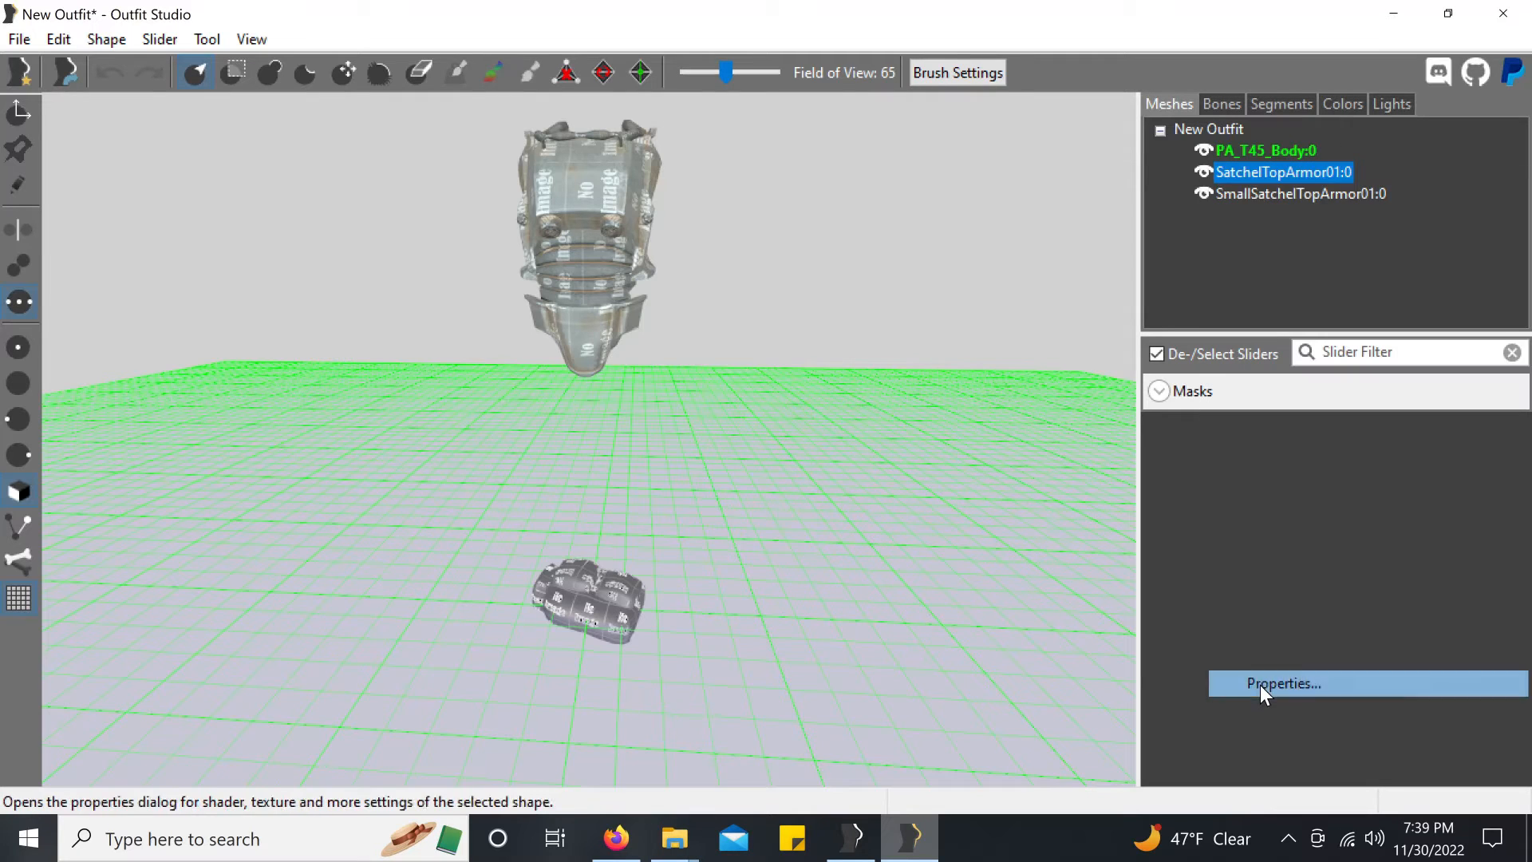
right_click(642, 230)
left_click(687, 331)
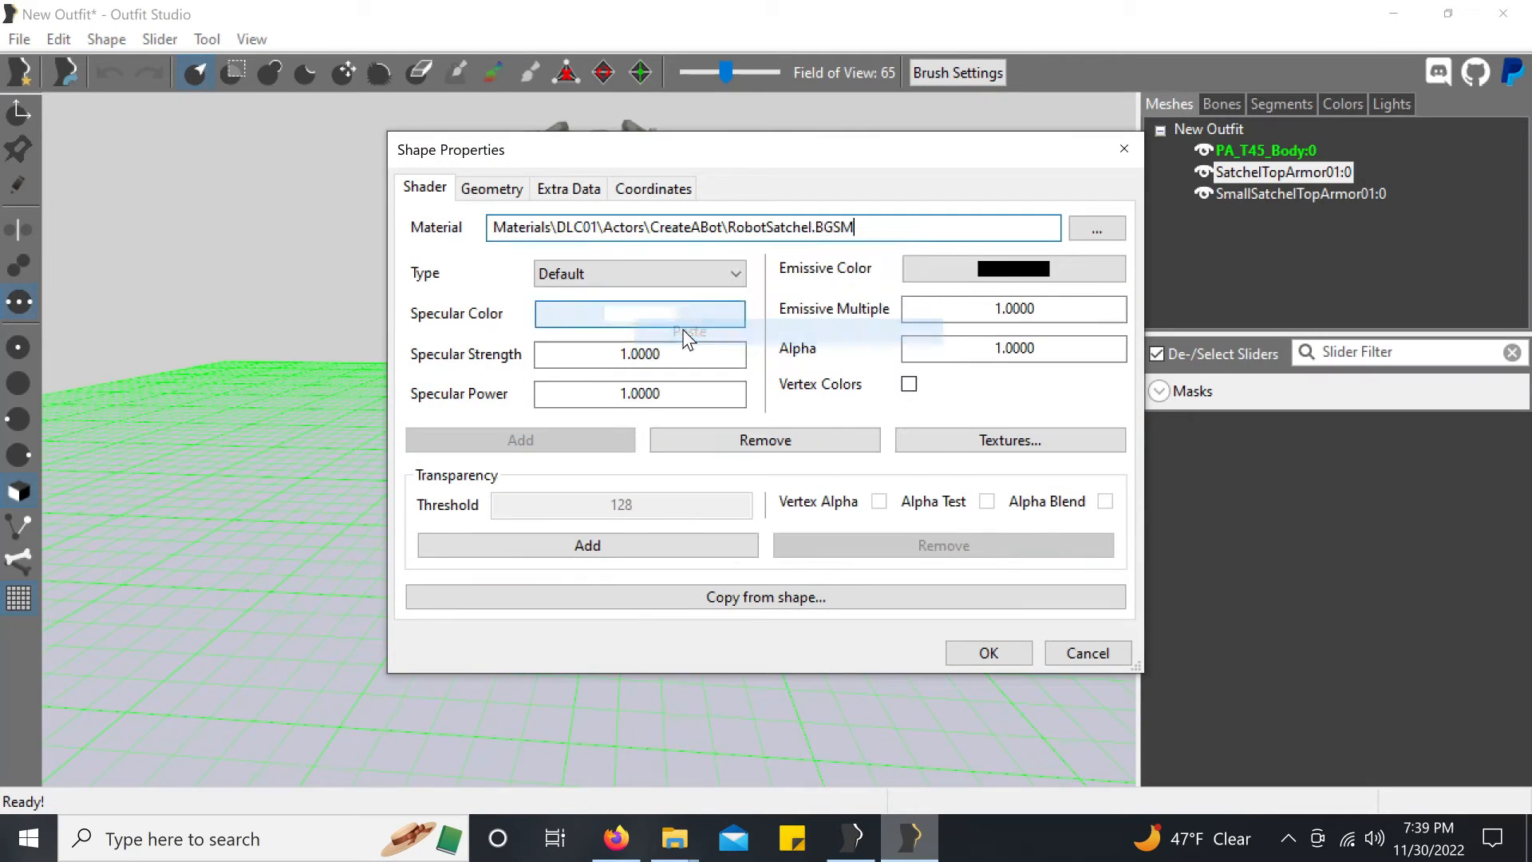
left_click(986, 651)
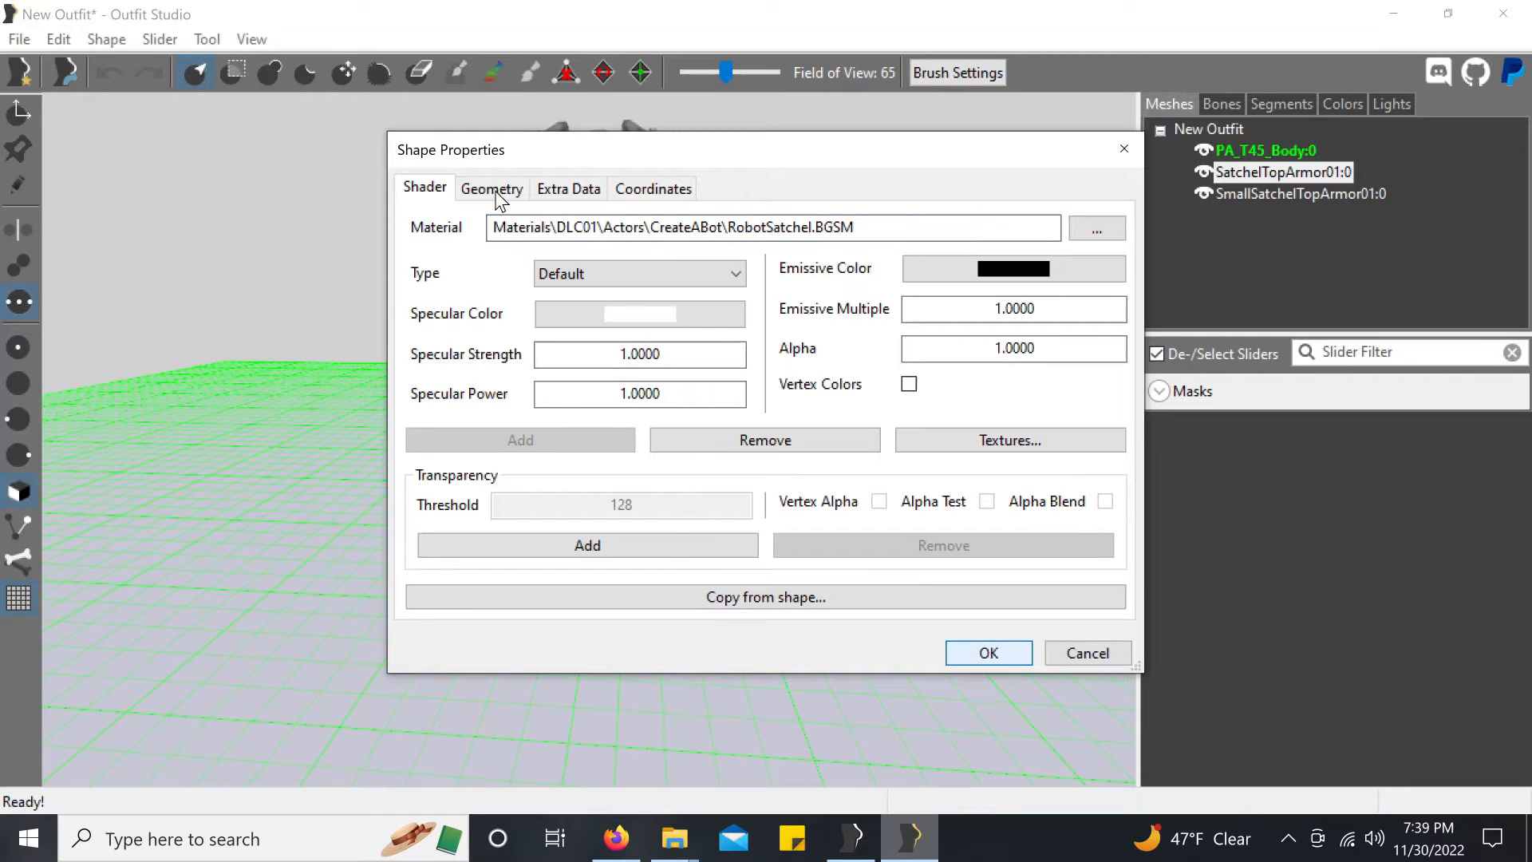
left_click(494, 189)
left_click(514, 225)
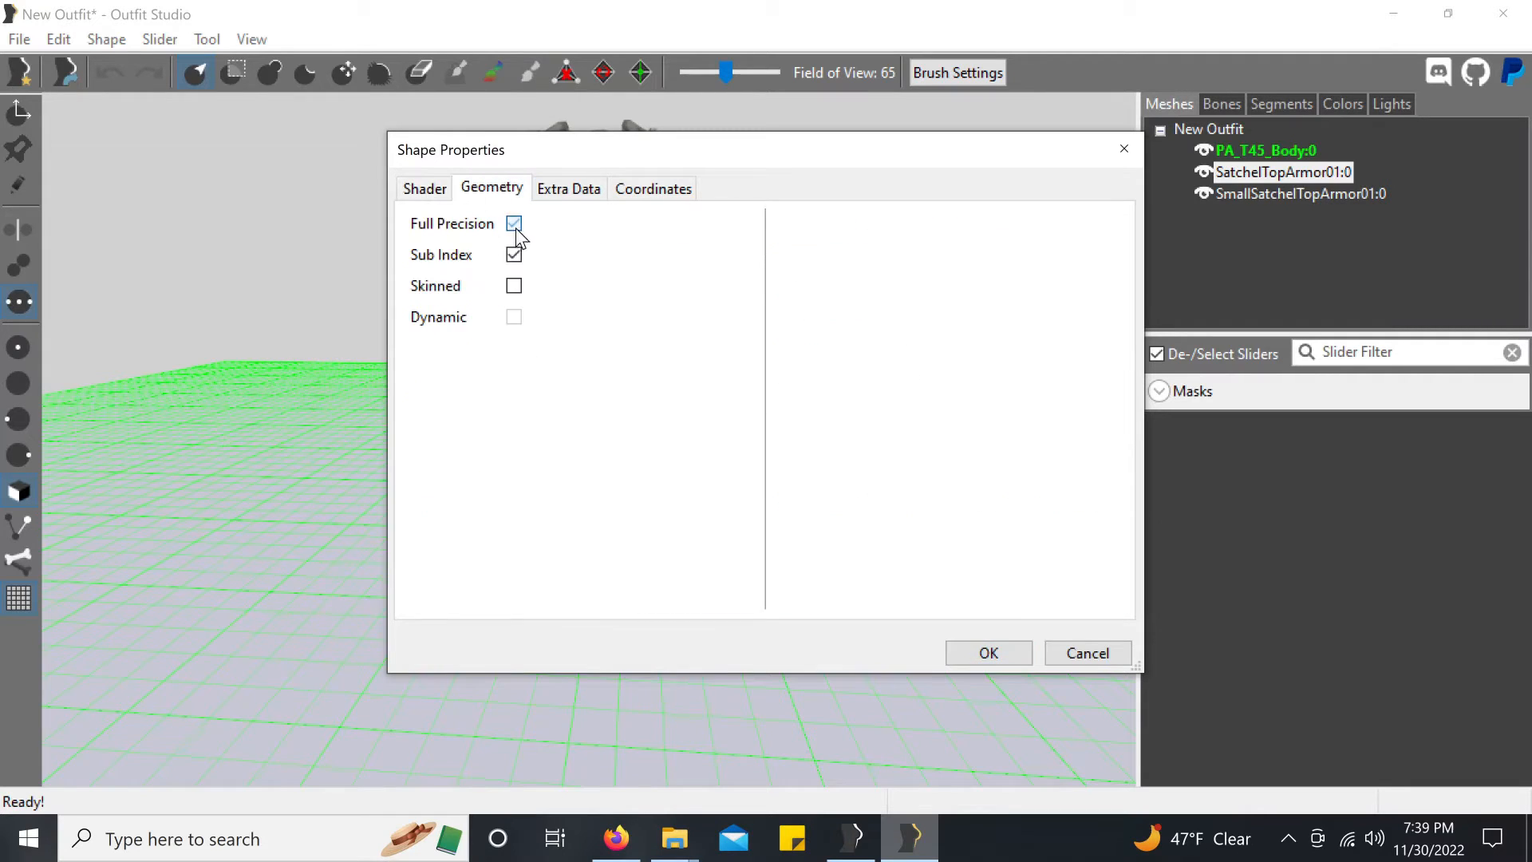
left_click(989, 656)
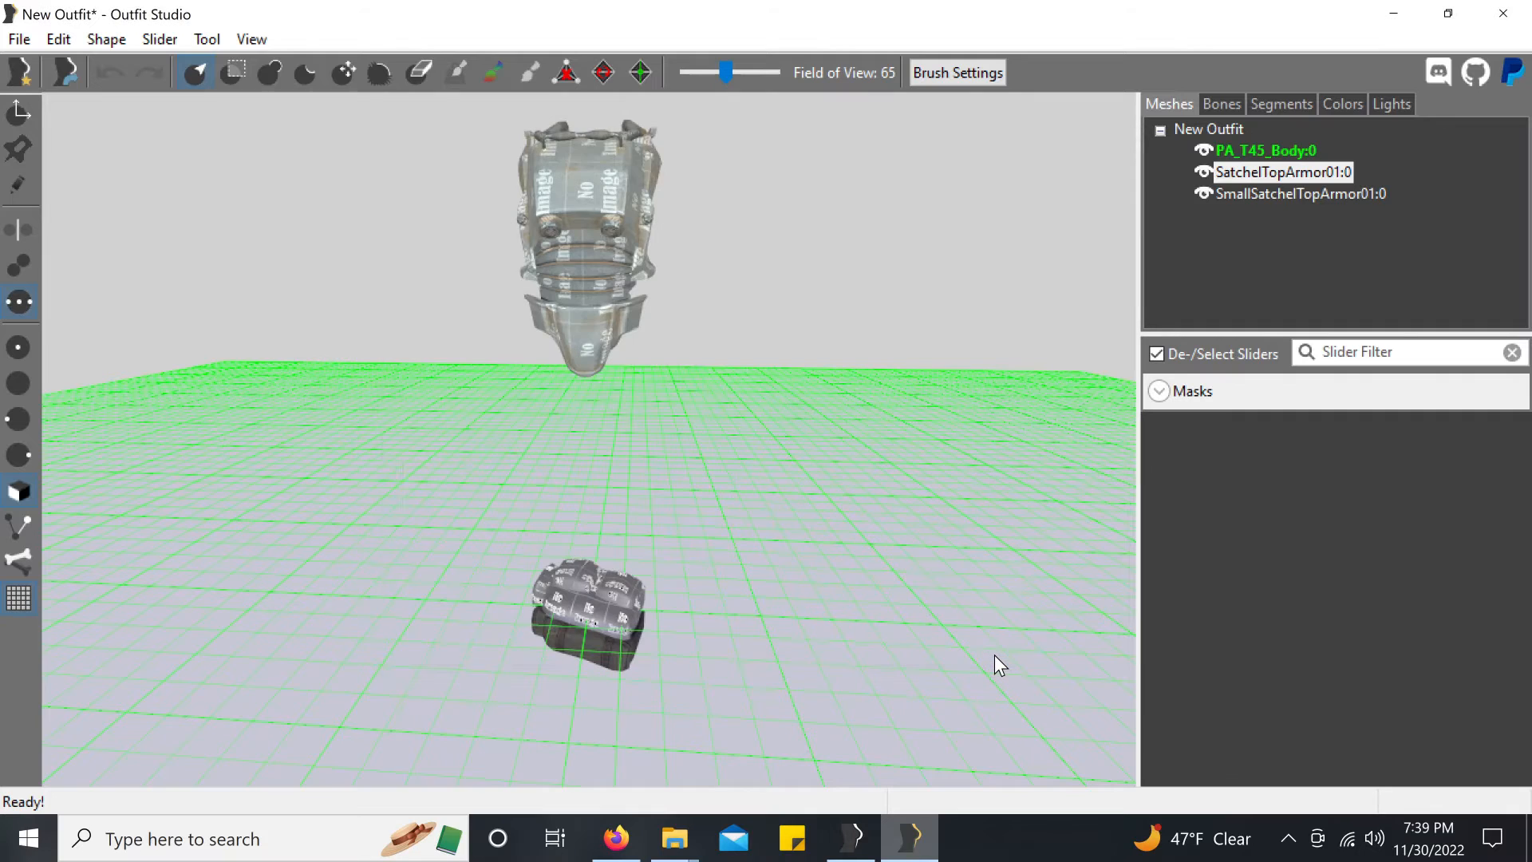
Step: Set SmallSatchelTopArmor01:0's material to Materials\DLC01\Actors\CreateABot\RobotSatchel.BGSM and enable Full Precision for it
right_click(1267, 193)
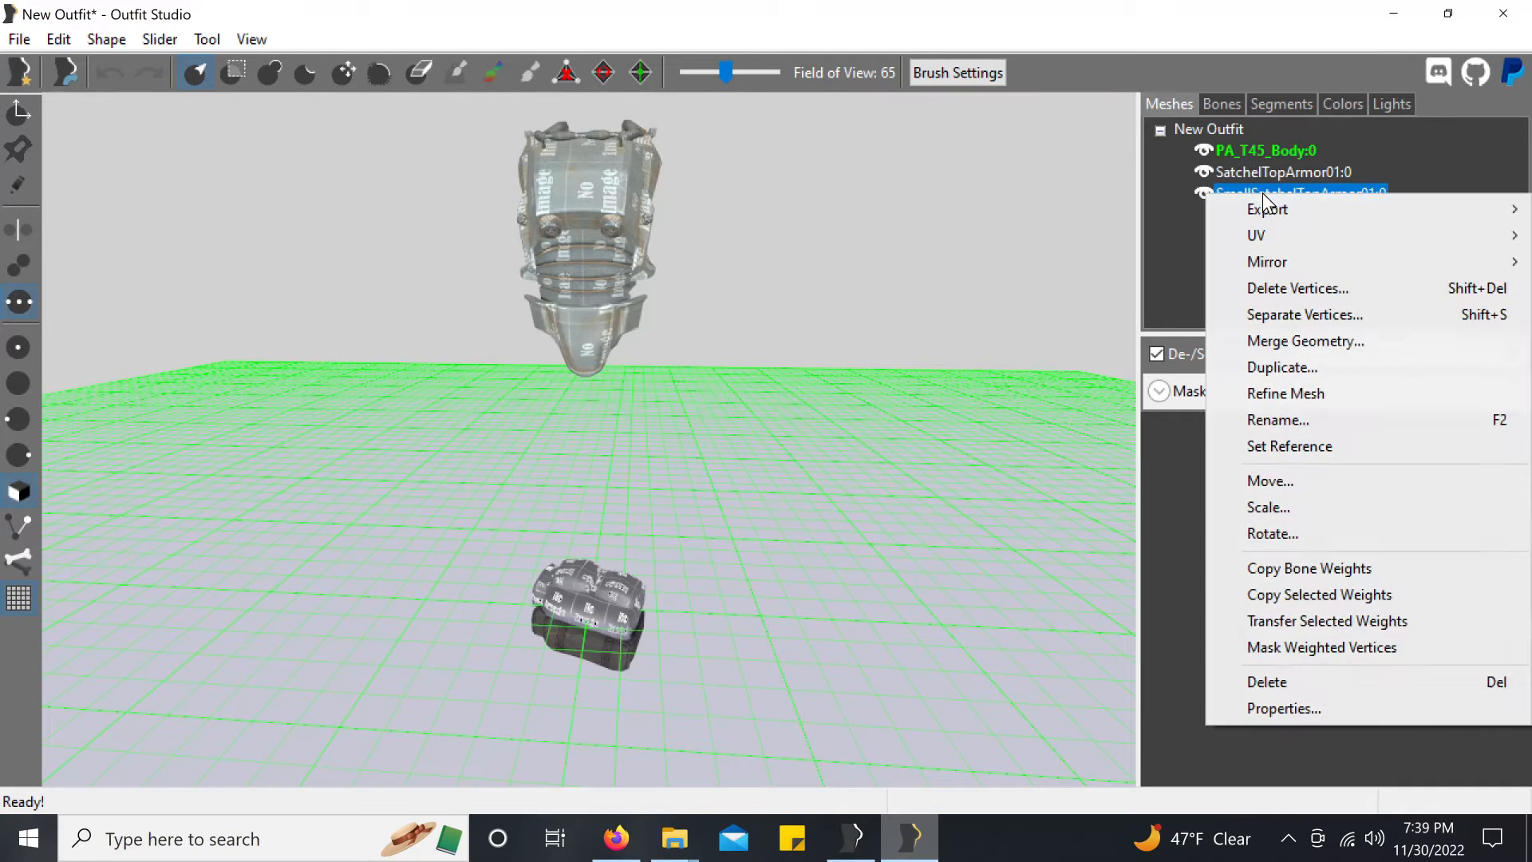
left_click(1304, 705)
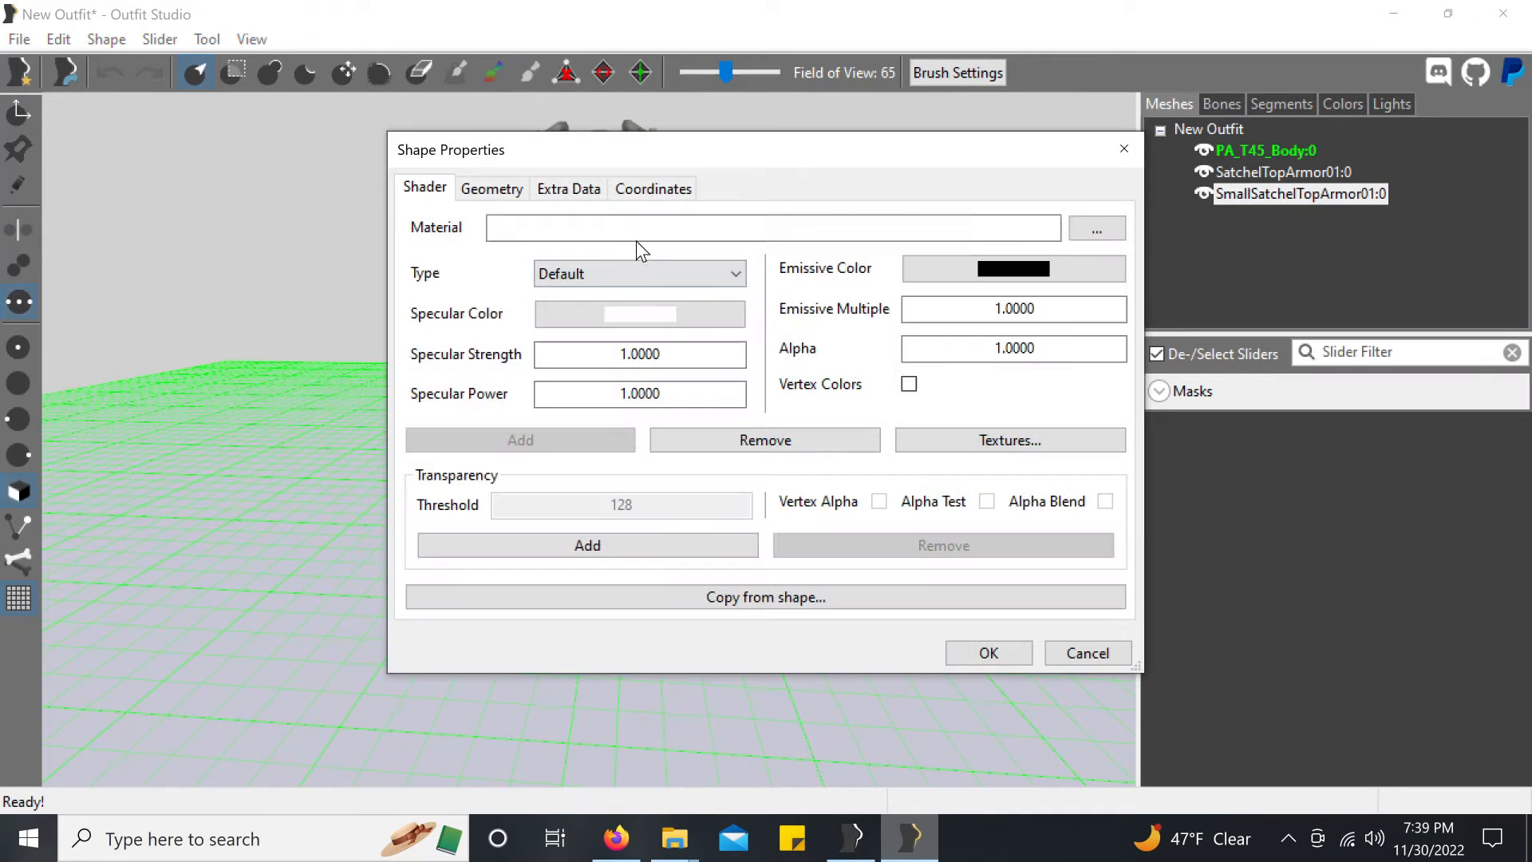
right_click(602, 232)
left_click(673, 330)
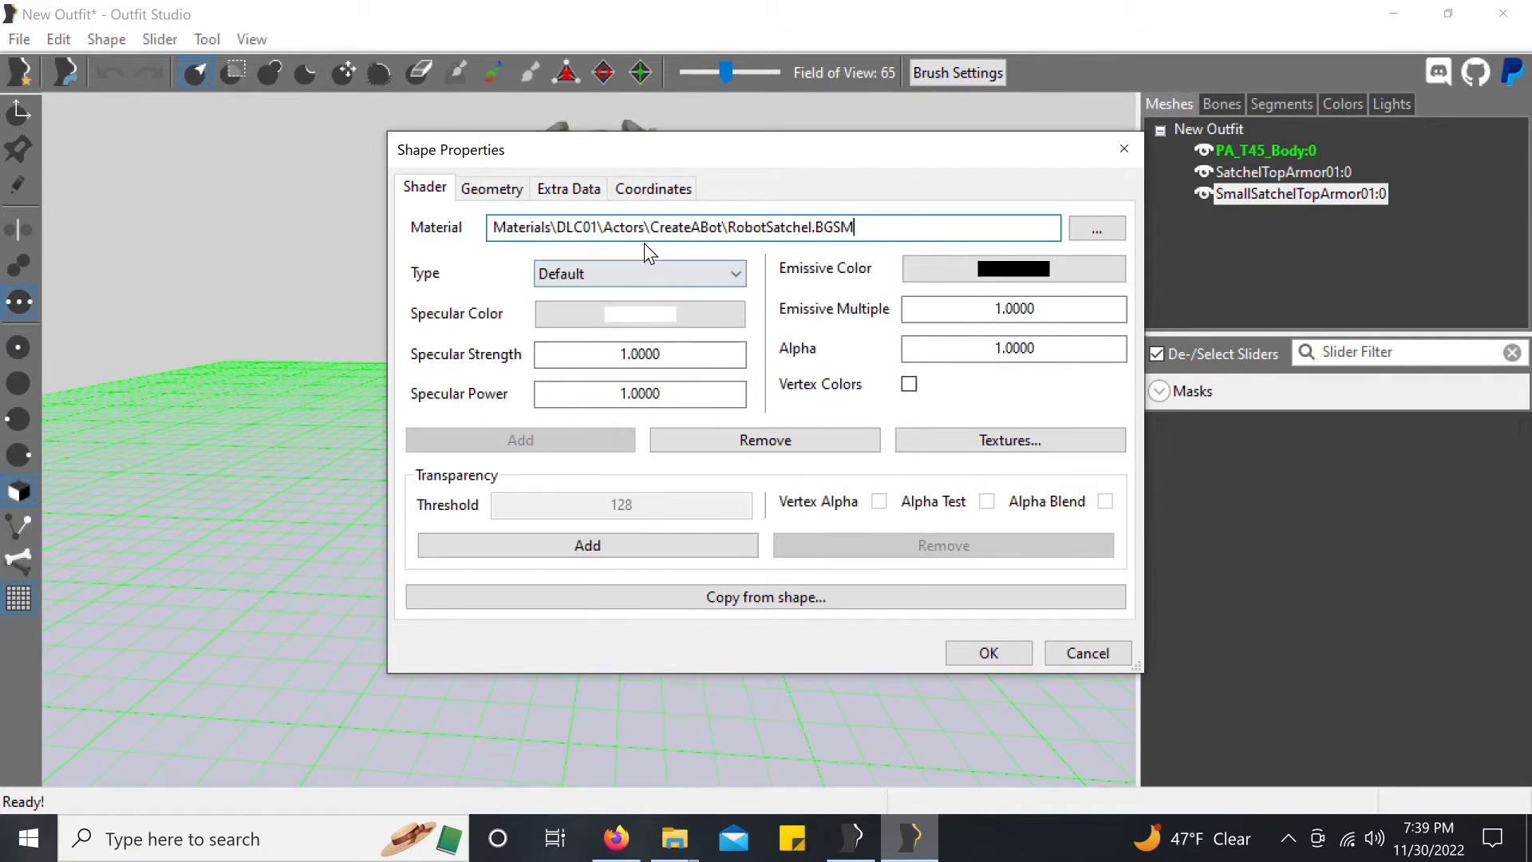
left_click(490, 188)
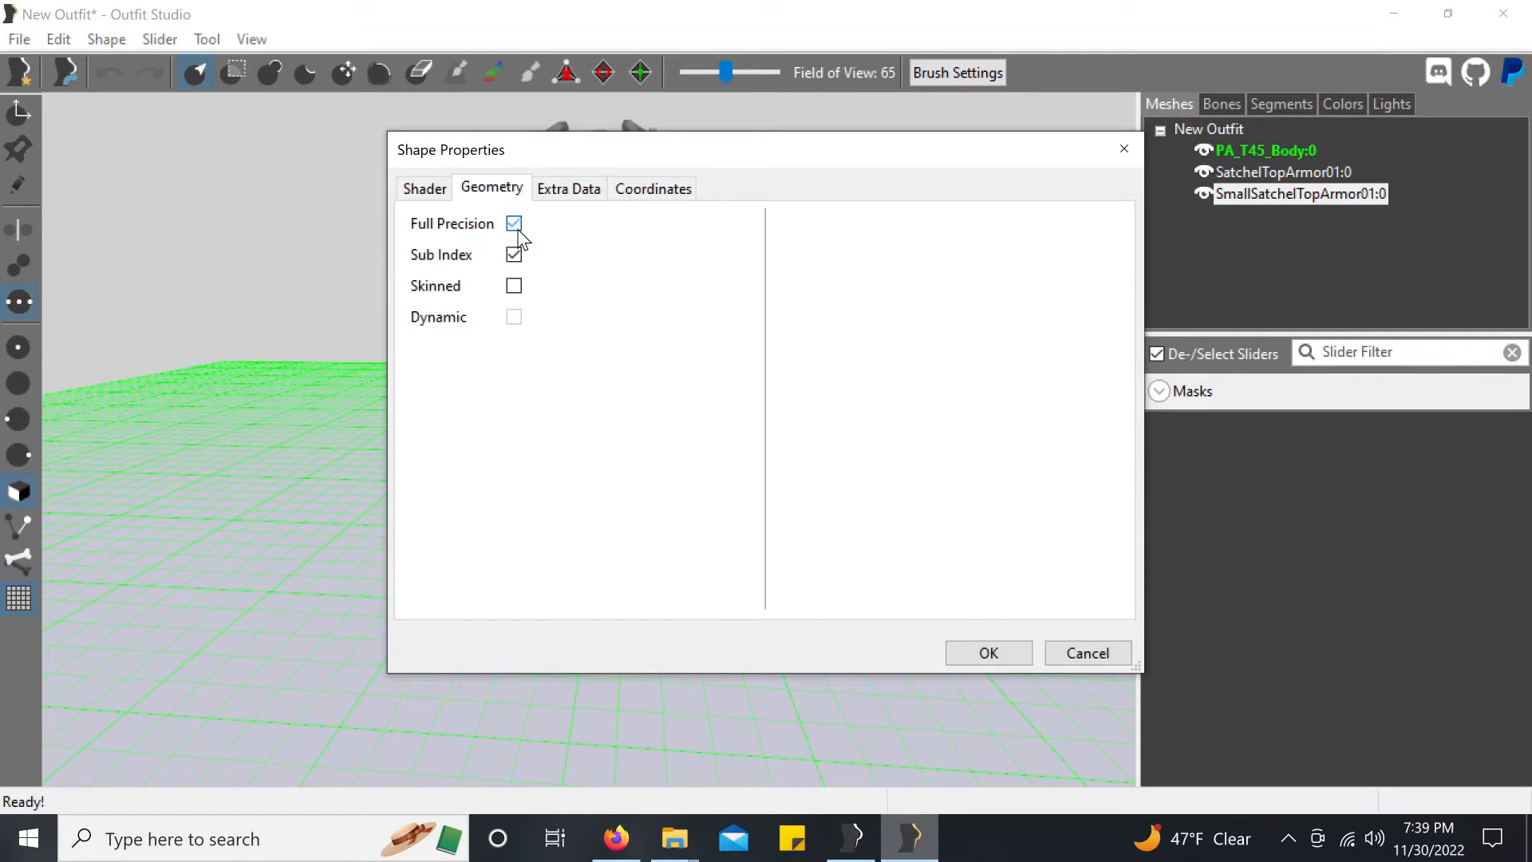
left_click(513, 224)
left_click(994, 651)
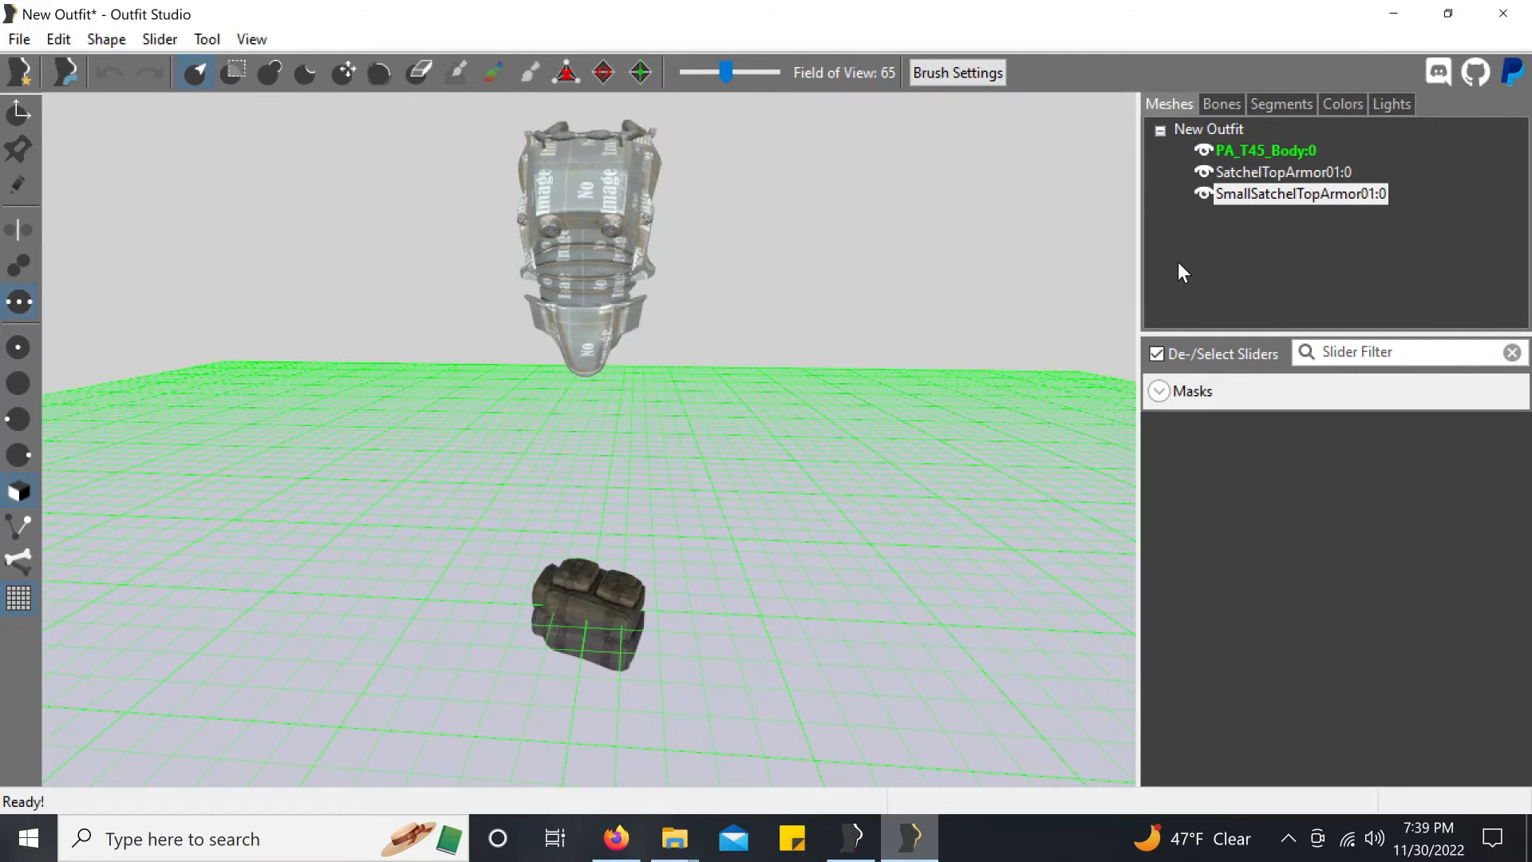
Step: Enable the Skinned geometry option for SmallSatchelTopArmor01:0
right_click(1247, 194)
left_click(1285, 708)
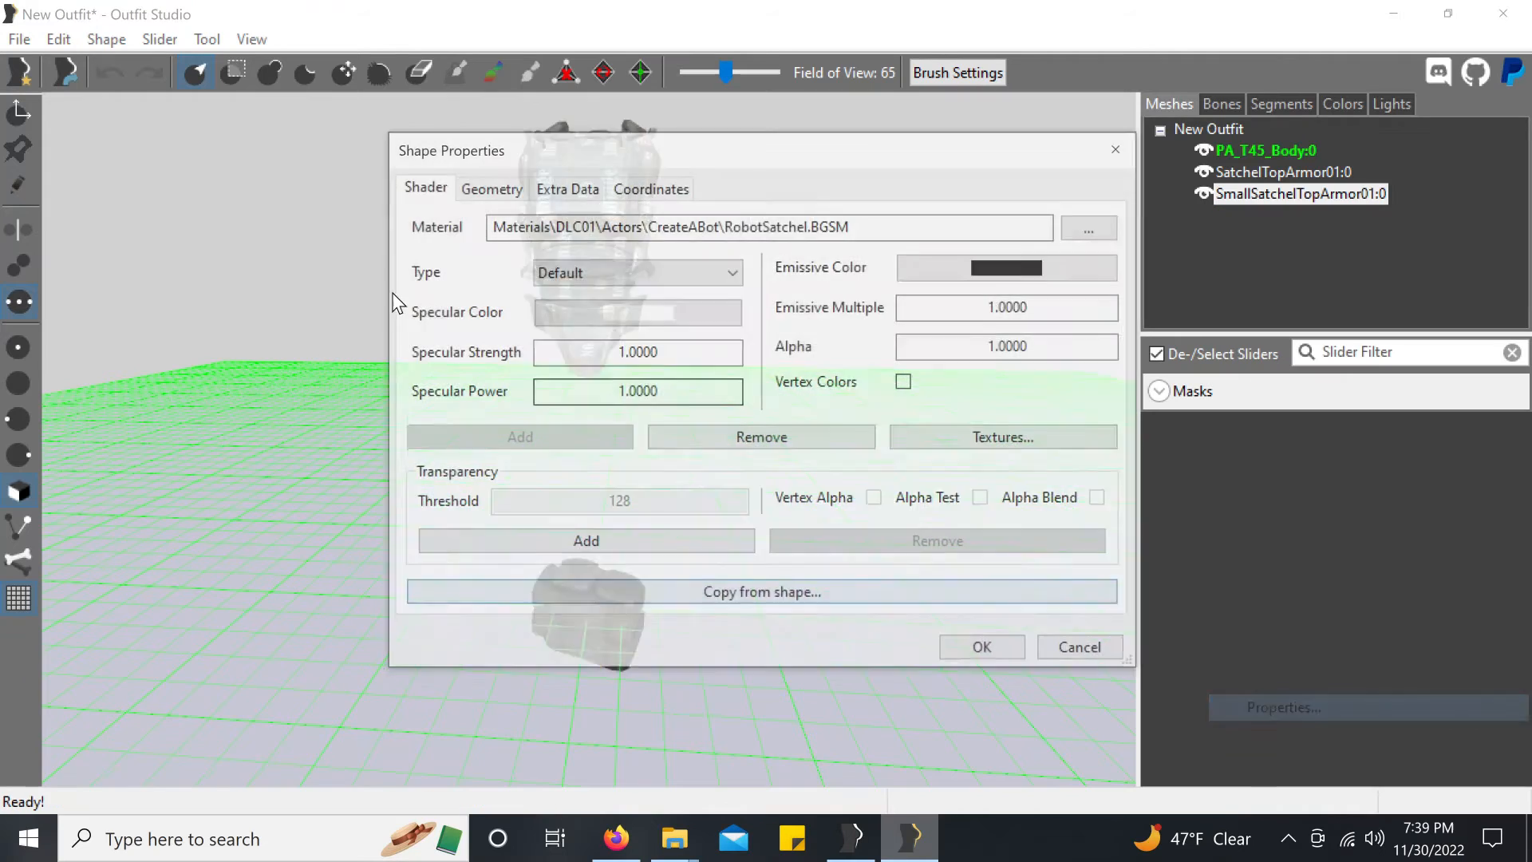
left_click(491, 186)
left_click(514, 285)
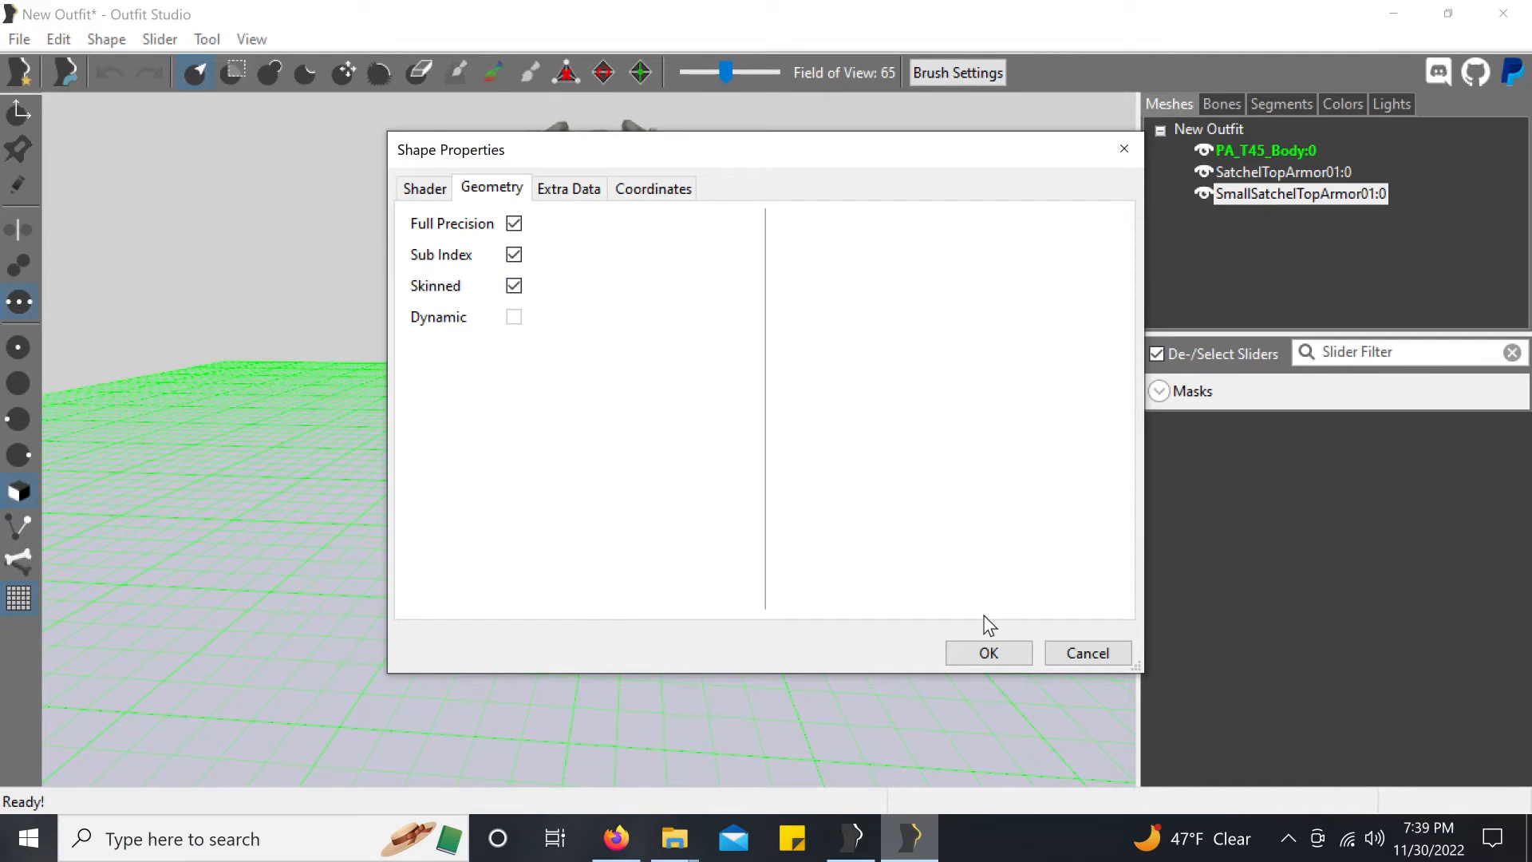
left_click(992, 652)
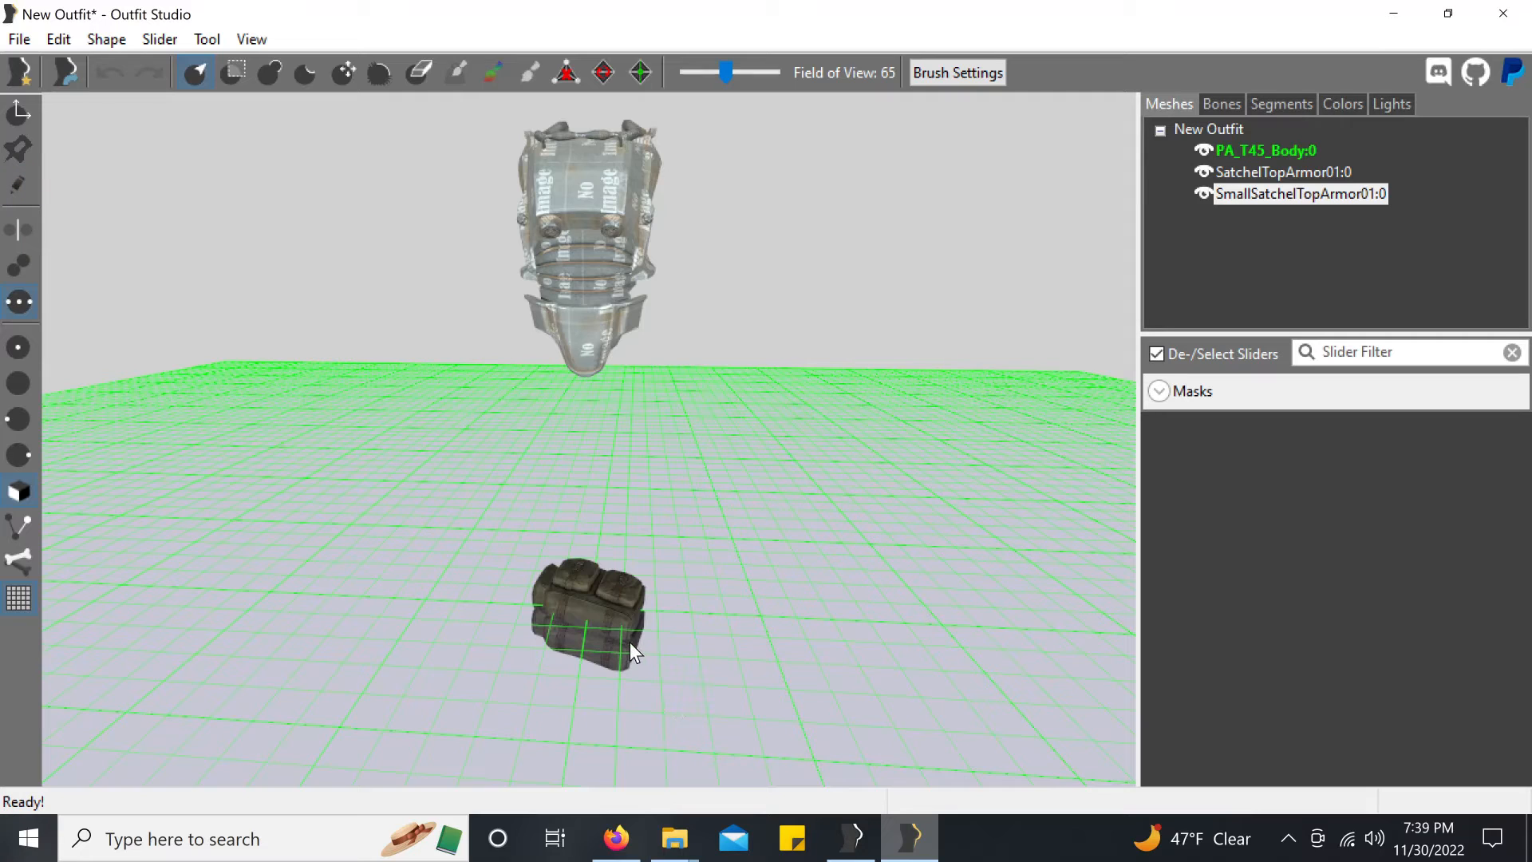
Step: Raise SmallSatchelTopArmor01:0 with the transform tool to the T-45 torso's upper part and move it behind the back
left_click(20, 111)
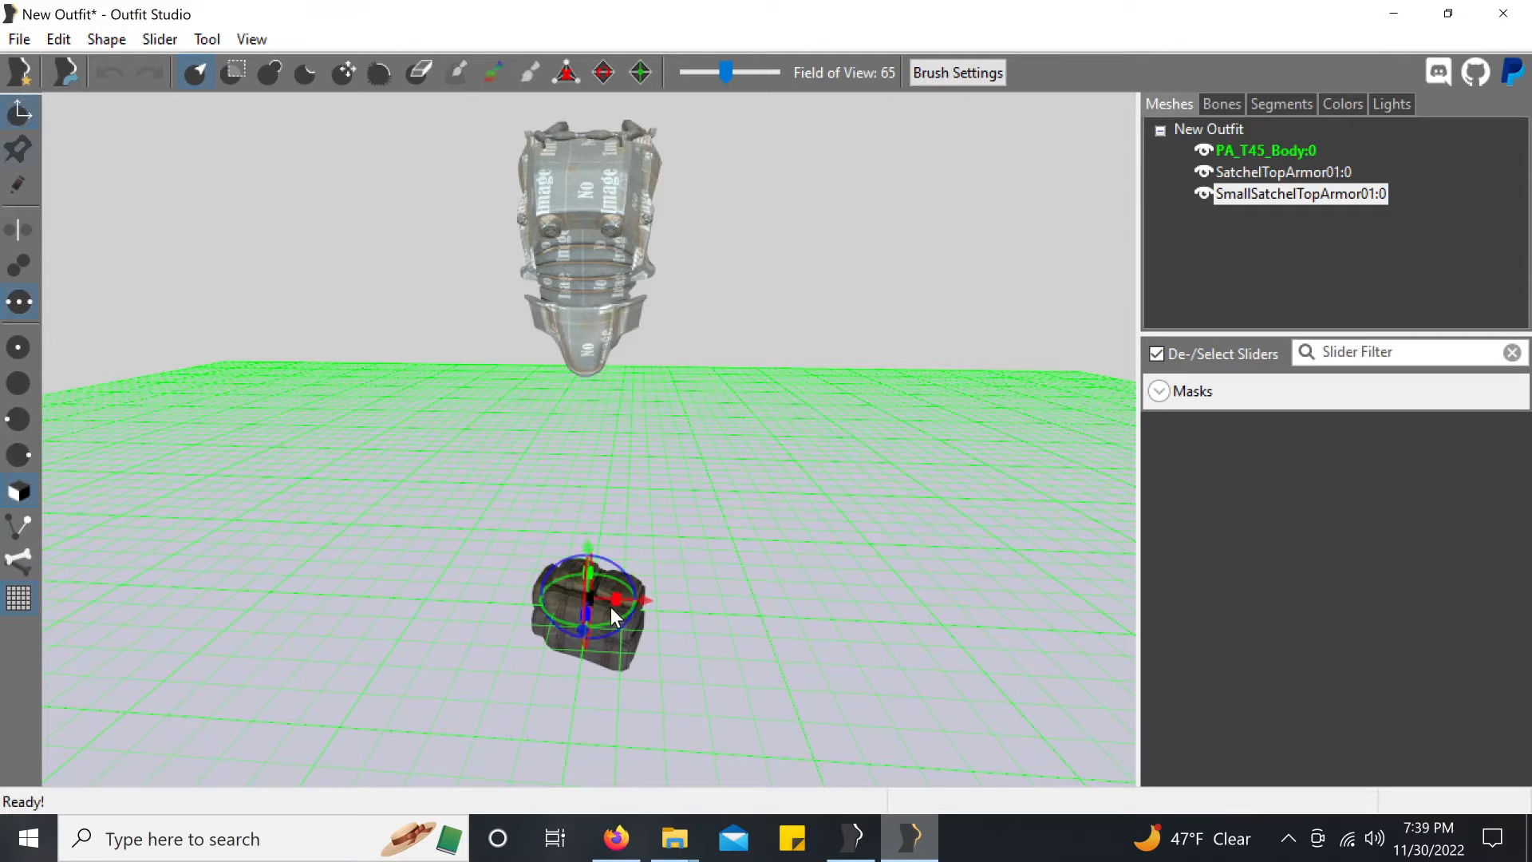
left_click_drag(587, 595, 629, 784)
right_click_drag(783, 558, 586, 600)
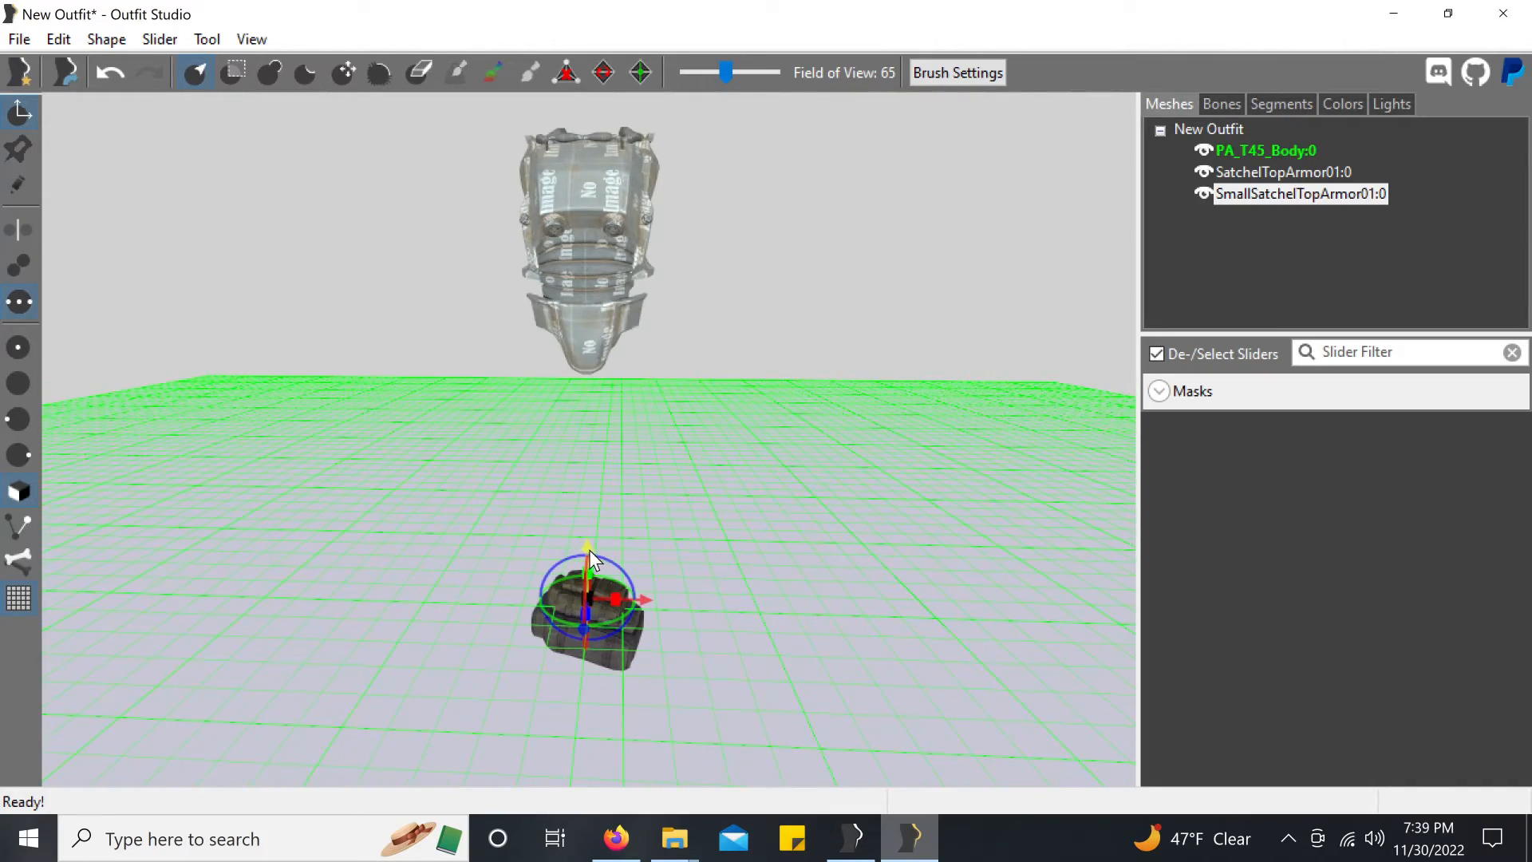
left_click_drag(589, 549, 669, 97)
right_click_drag(693, 147, 729, 359)
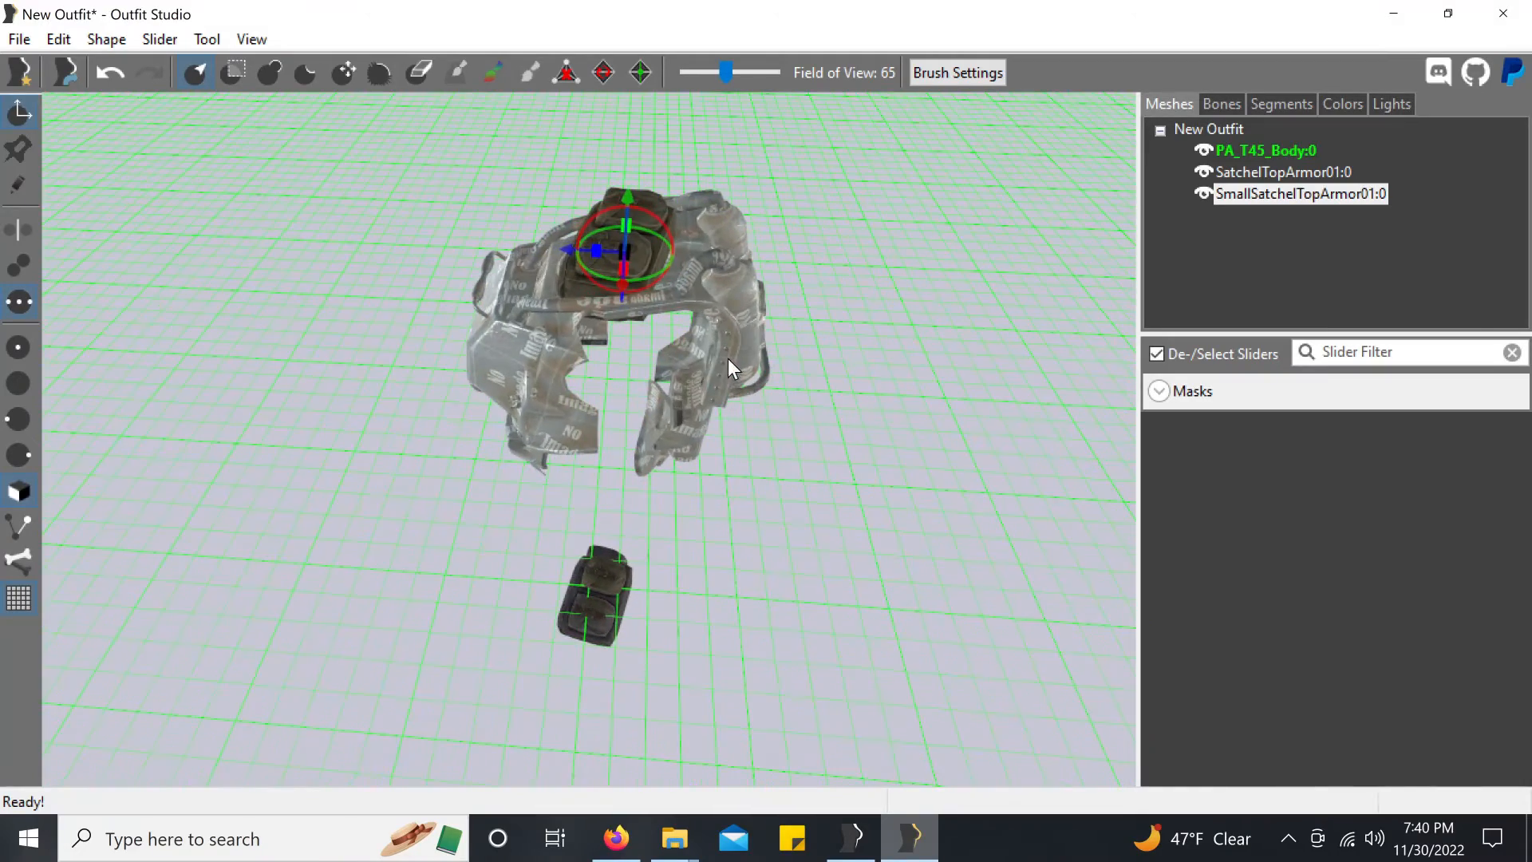
left_click_drag(563, 247, 722, 245)
right_click_drag(928, 329, 744, 374)
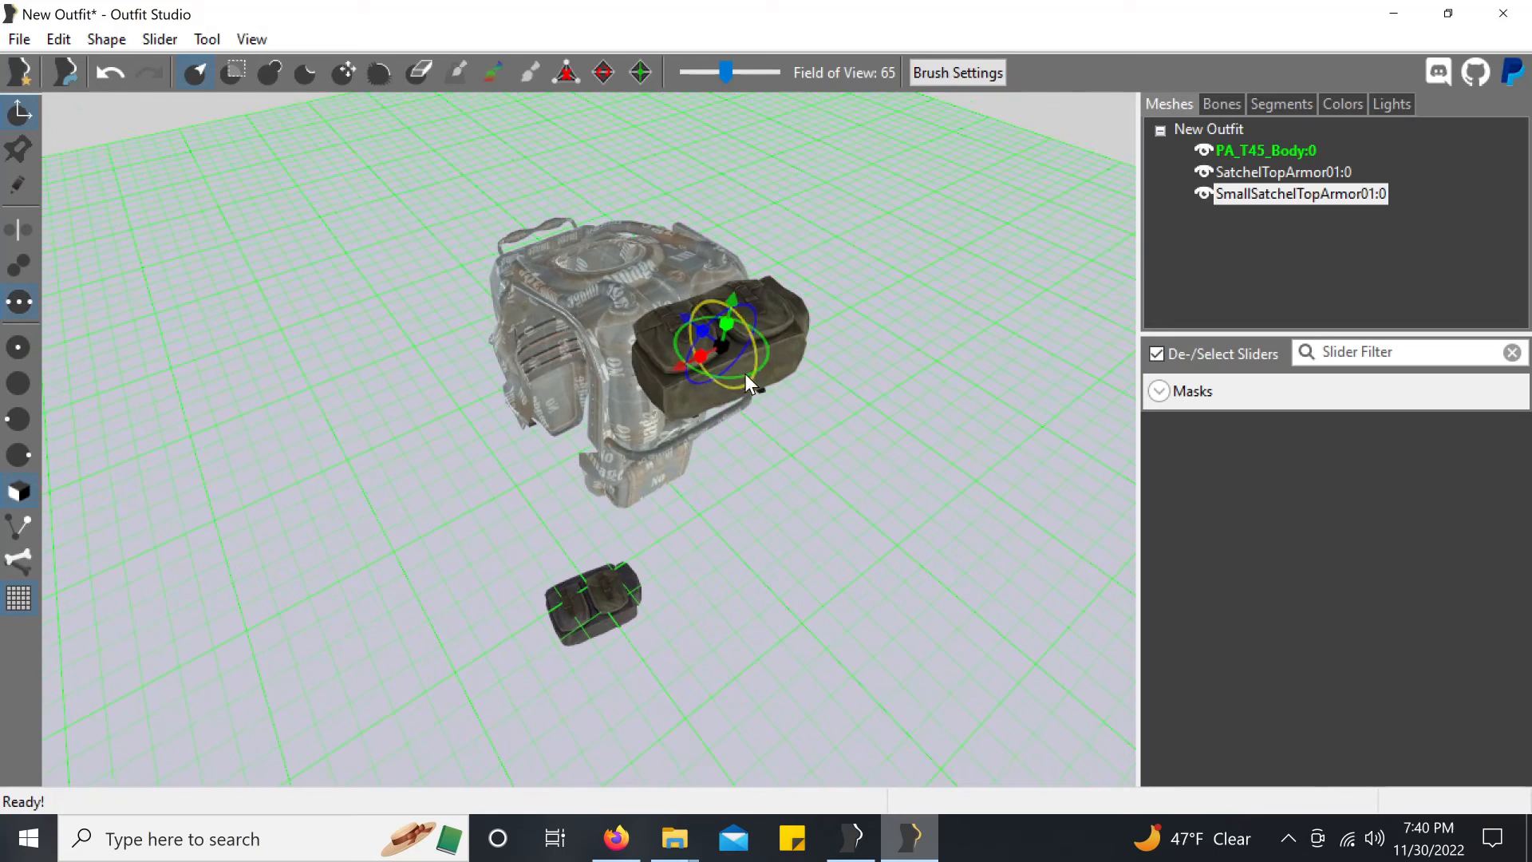
Step: Rotate SmallSatchelTopArmor01:0 so its pockets face backward, turn it slightly sideways, and nudge it into place against the torso's back
left_click_drag(755, 351, 764, 440)
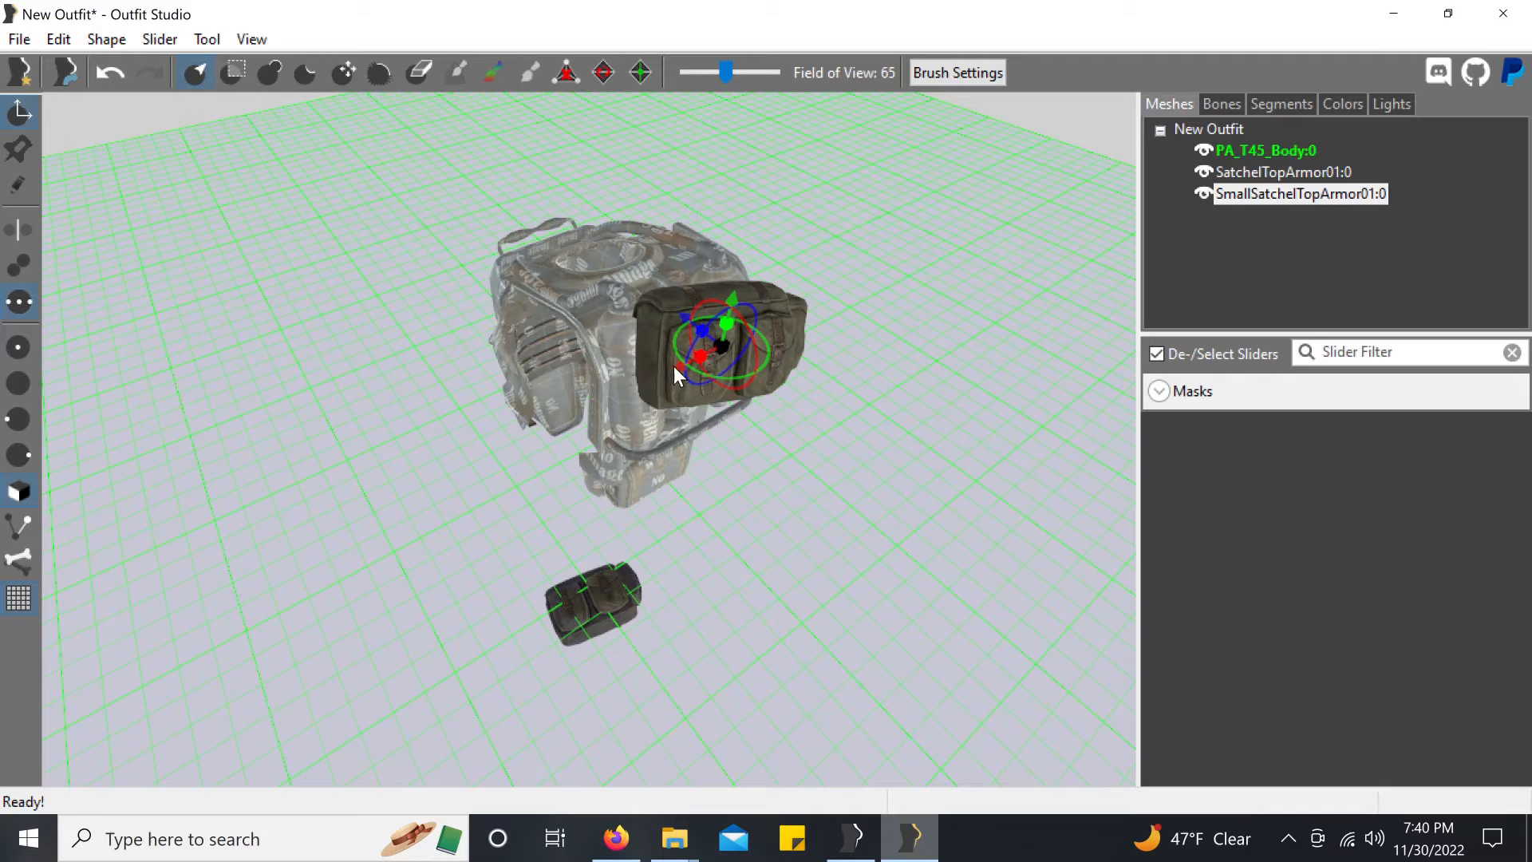
left_click_drag(678, 364, 712, 309)
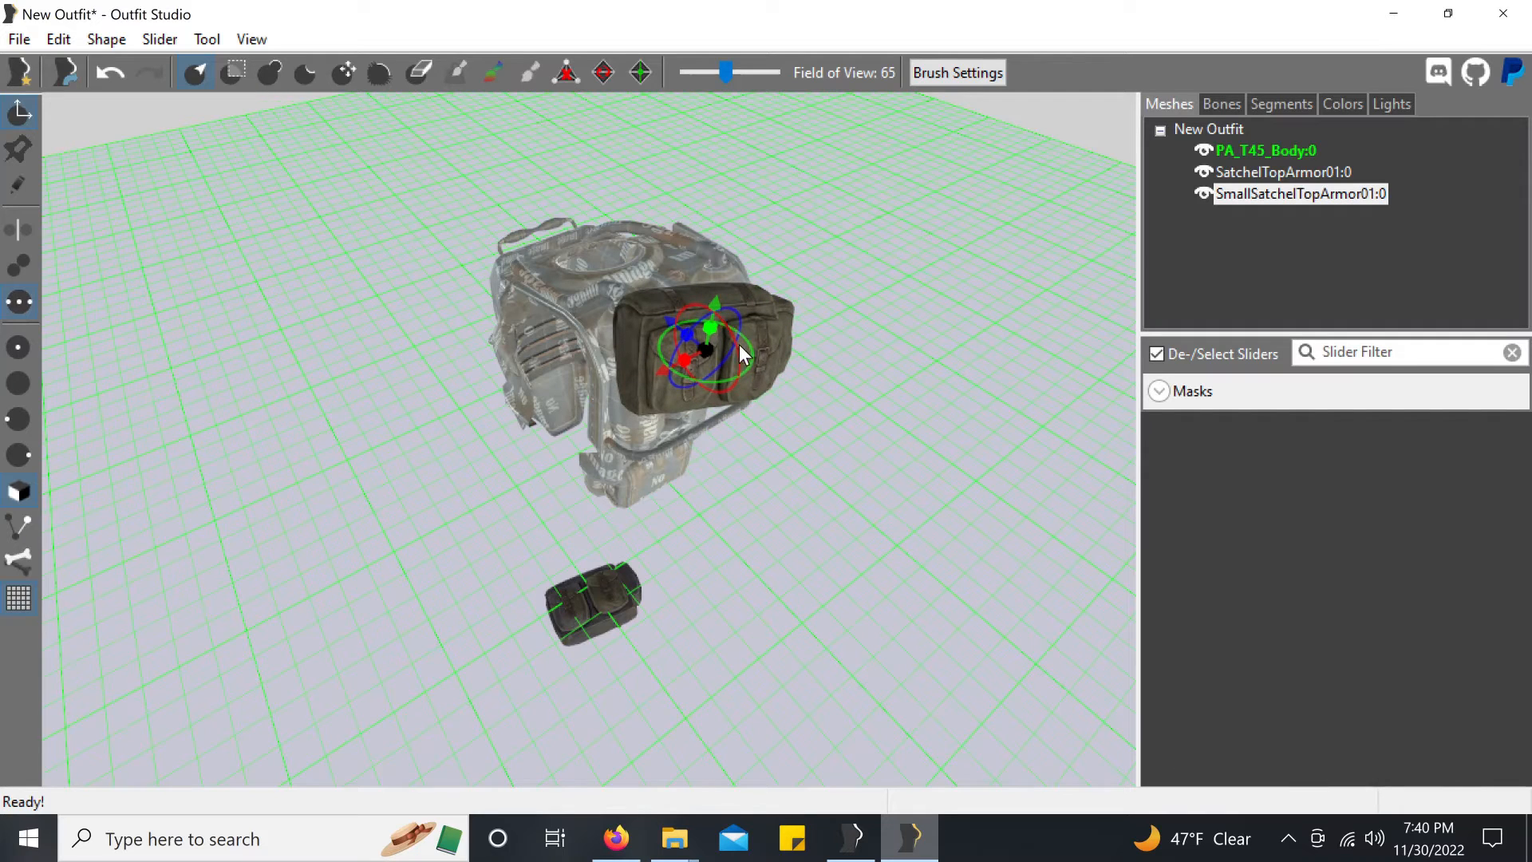
left_click_drag(752, 361, 755, 357)
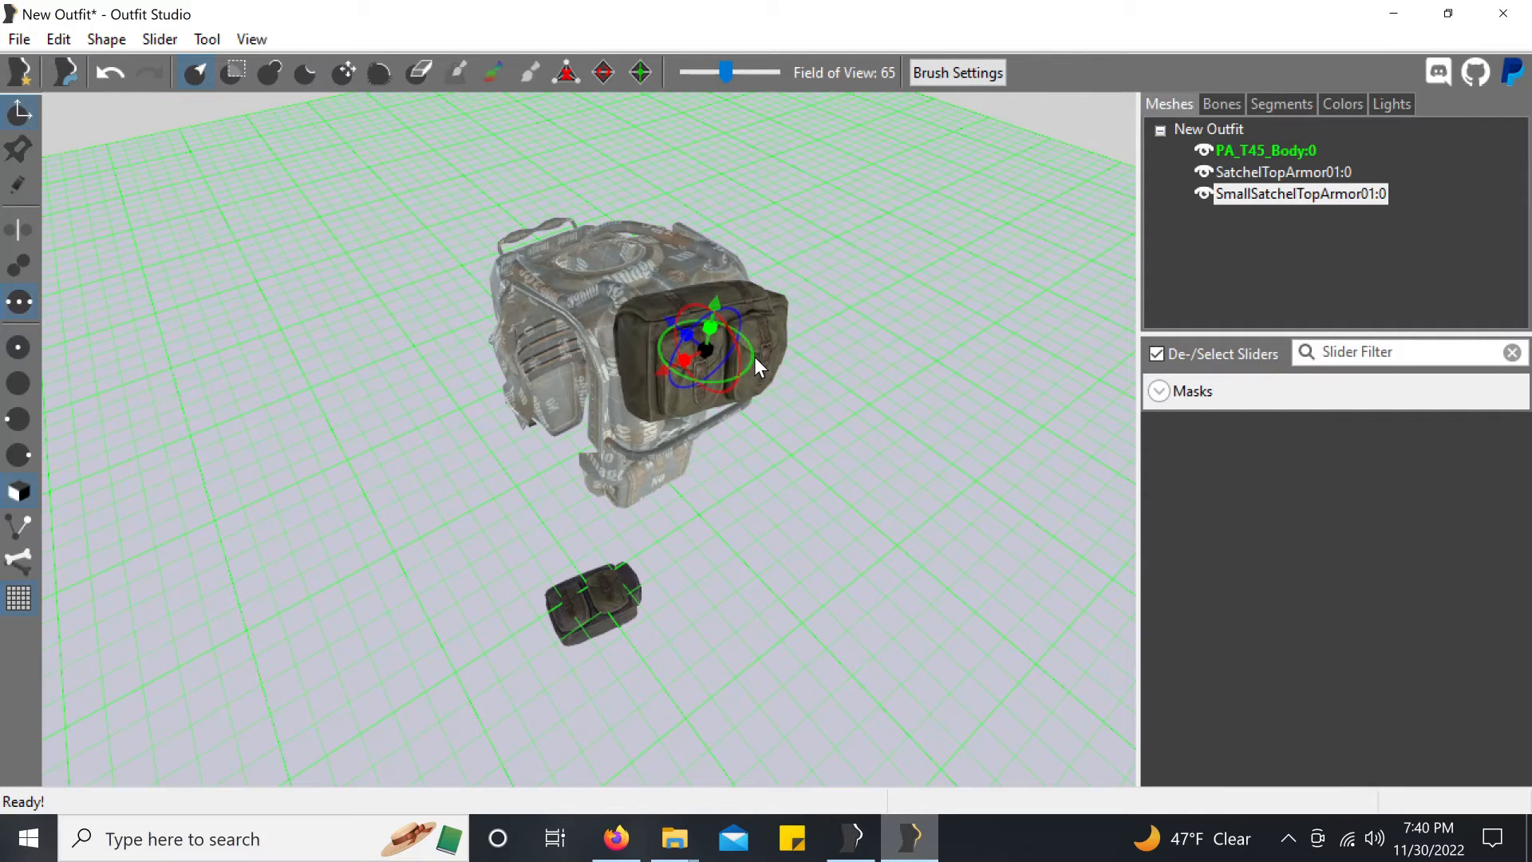
left_click_drag(673, 324, 688, 338)
right_click_drag(688, 337, 855, 424)
Step: Raise SatchelTopArmor01:0 to the T-45 torso and move it behind the back, directly beneath the smaller satchel
left_click(601, 624)
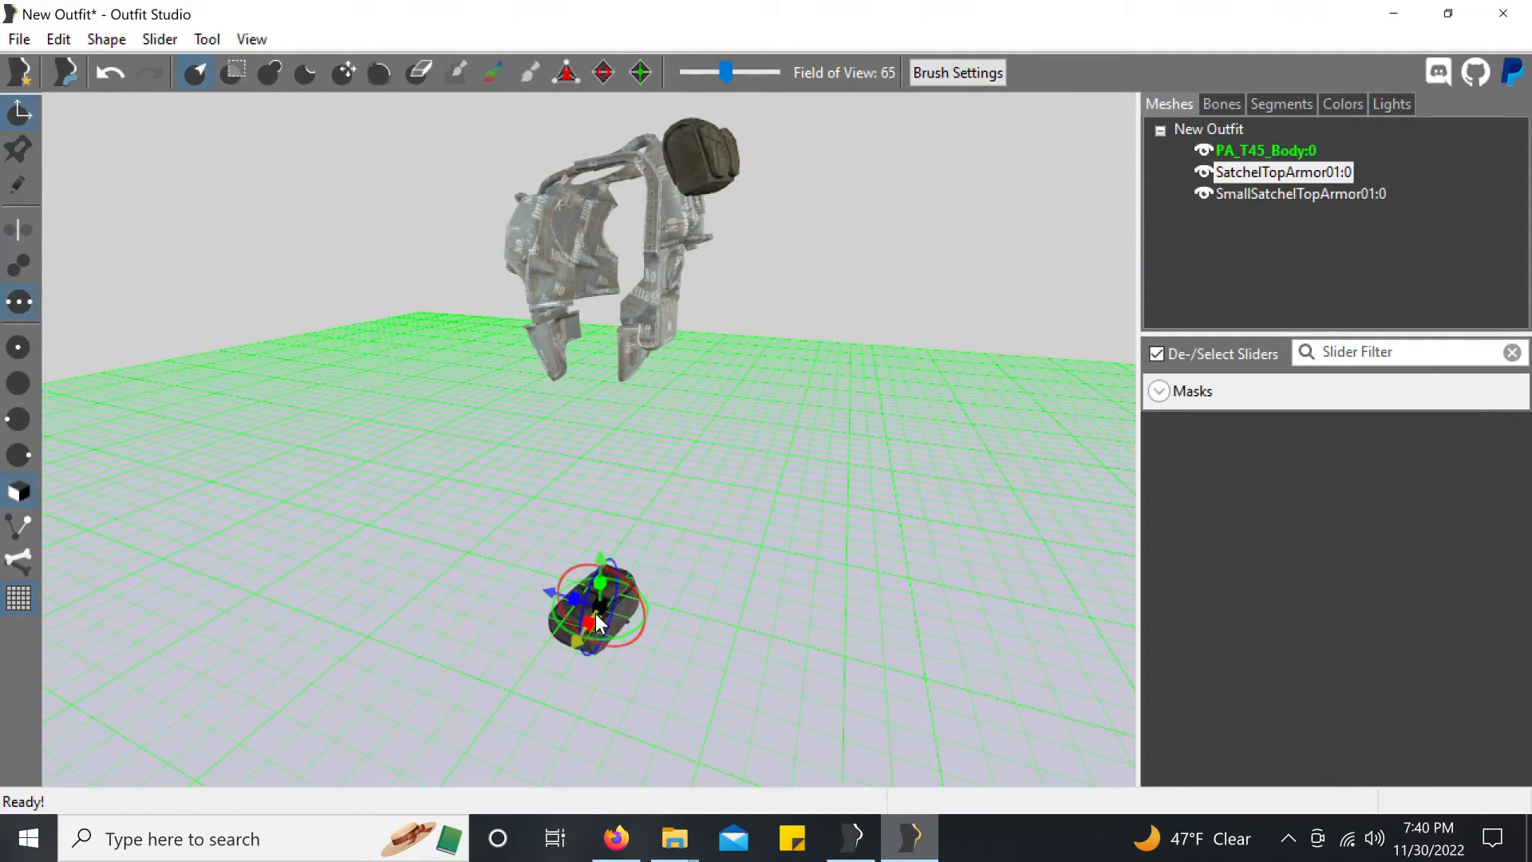
left_click_drag(606, 573, 552, 261)
mouse_move(552, 261)
right_mouse_down()
mouse_move(632, 281)
mouse_move(530, 252)
right_mouse_up()
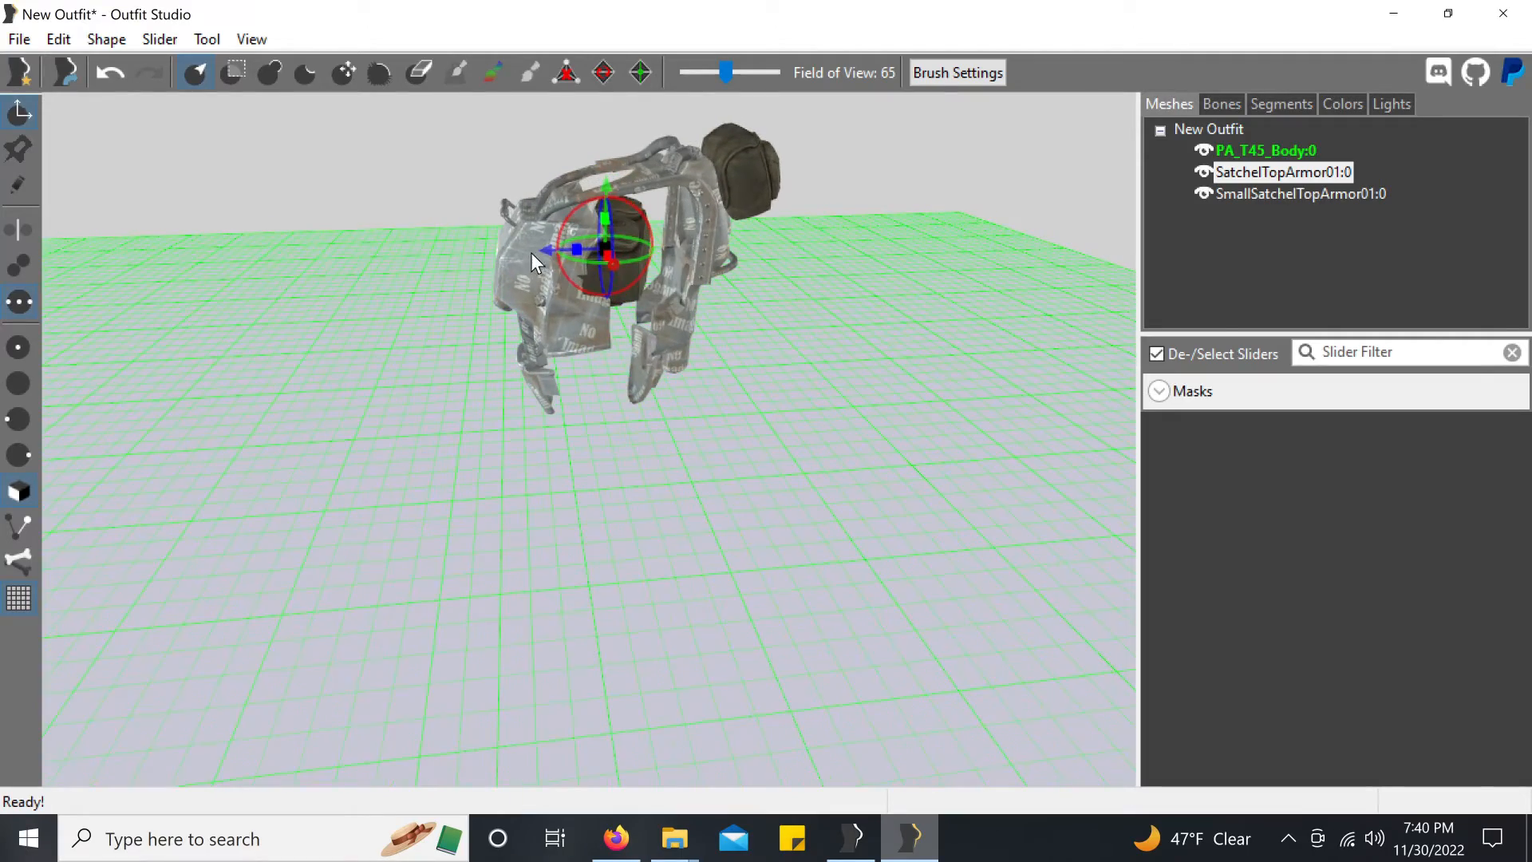
left_click_drag(547, 247, 694, 249)
right_click_drag(695, 249, 642, 256)
left_click_drag(653, 240, 650, 418)
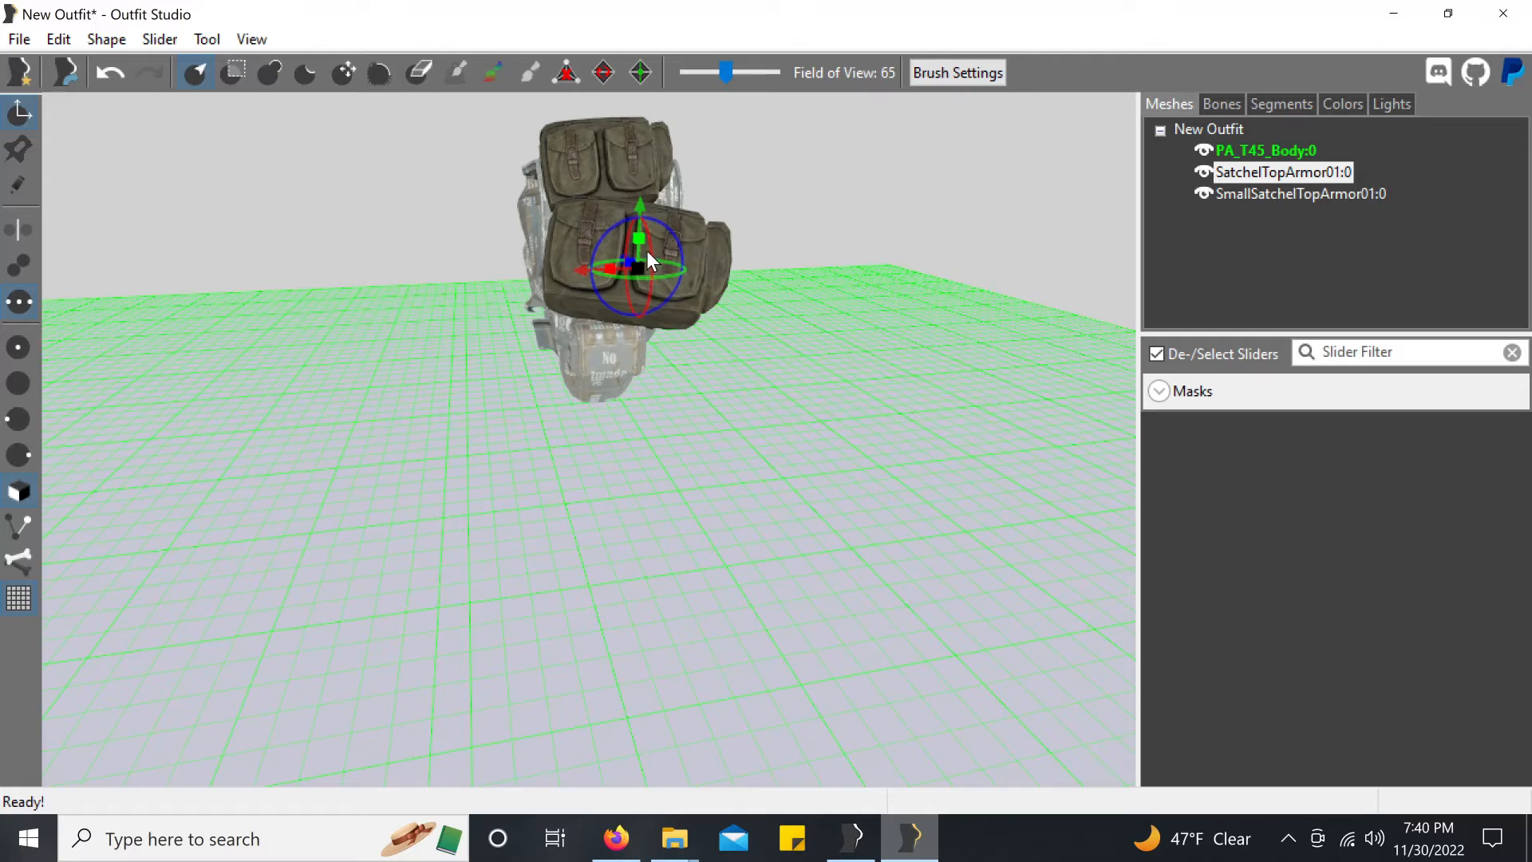
left_click_drag(650, 249, 662, 233)
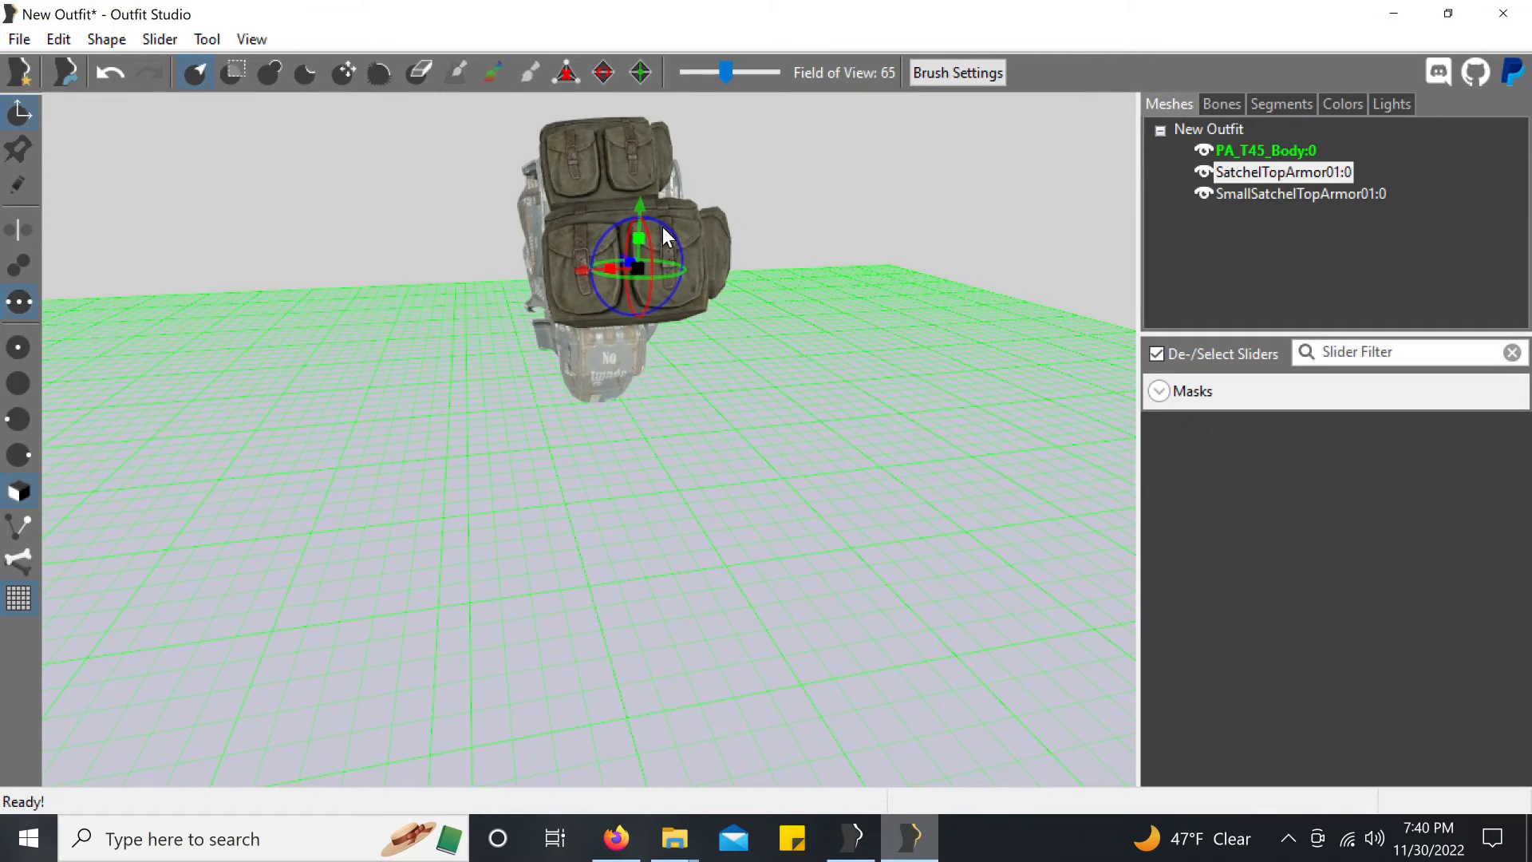
Step: Reselect SatchelTopArmor01:0 and turn off the transform tool
right_click_drag(663, 233, 857, 429)
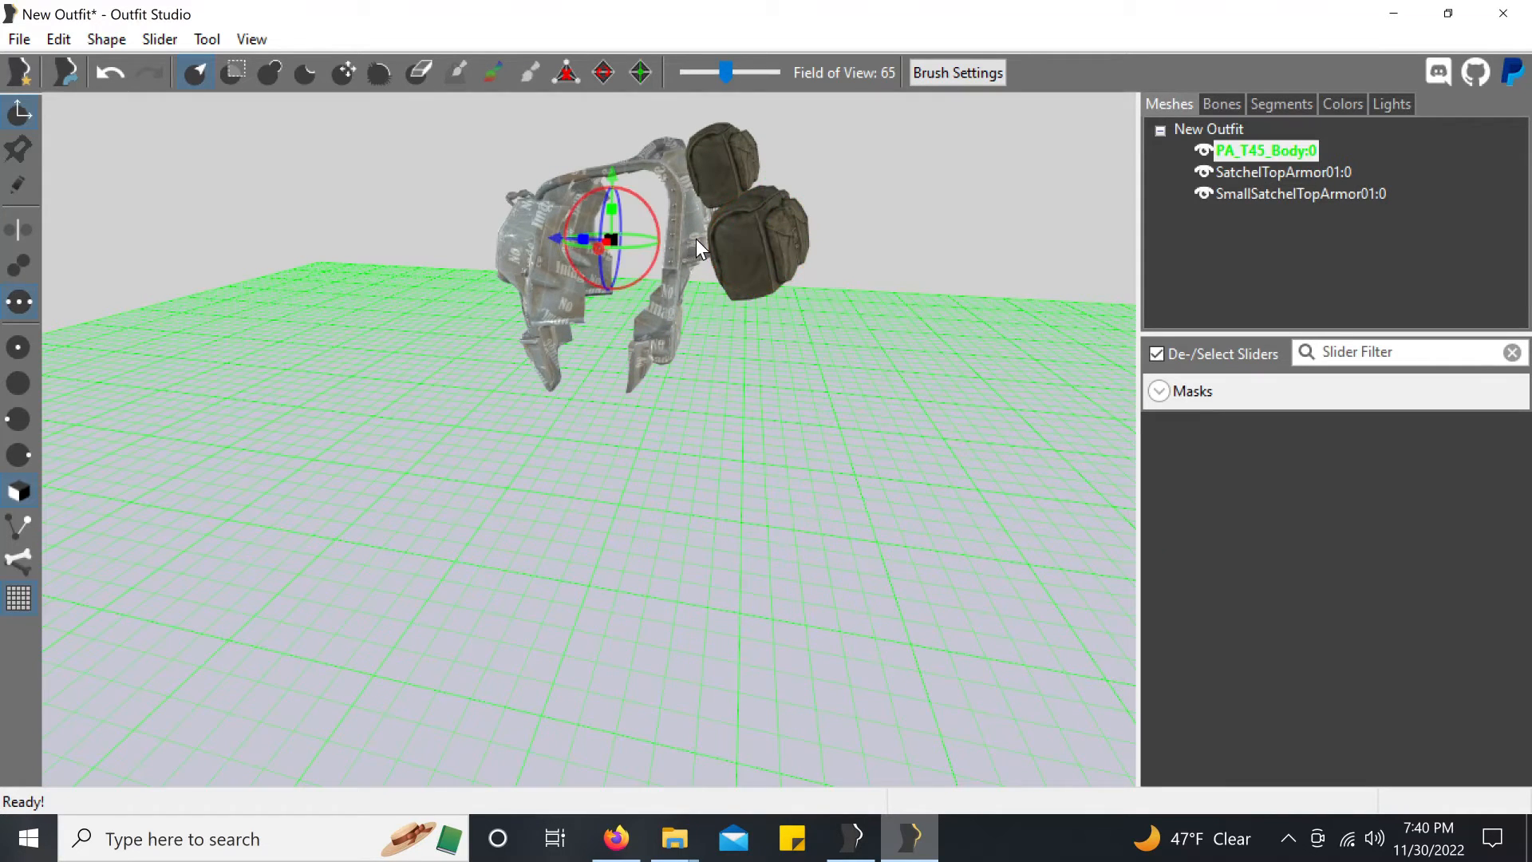
left_click(694, 239)
left_click(768, 265)
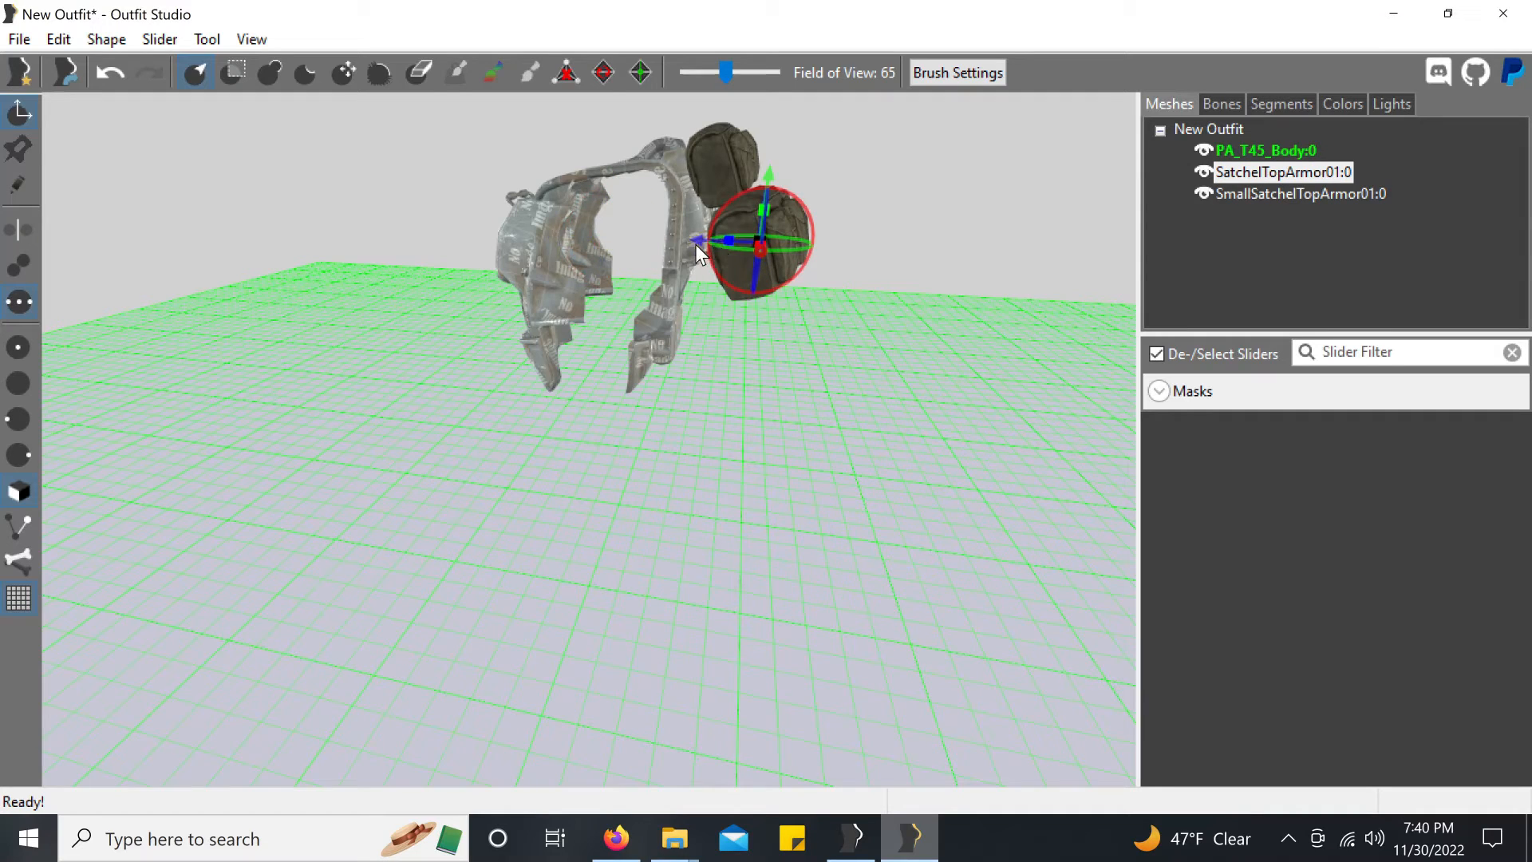
left_click(20, 112)
right_click_drag(912, 255, 1002, 270)
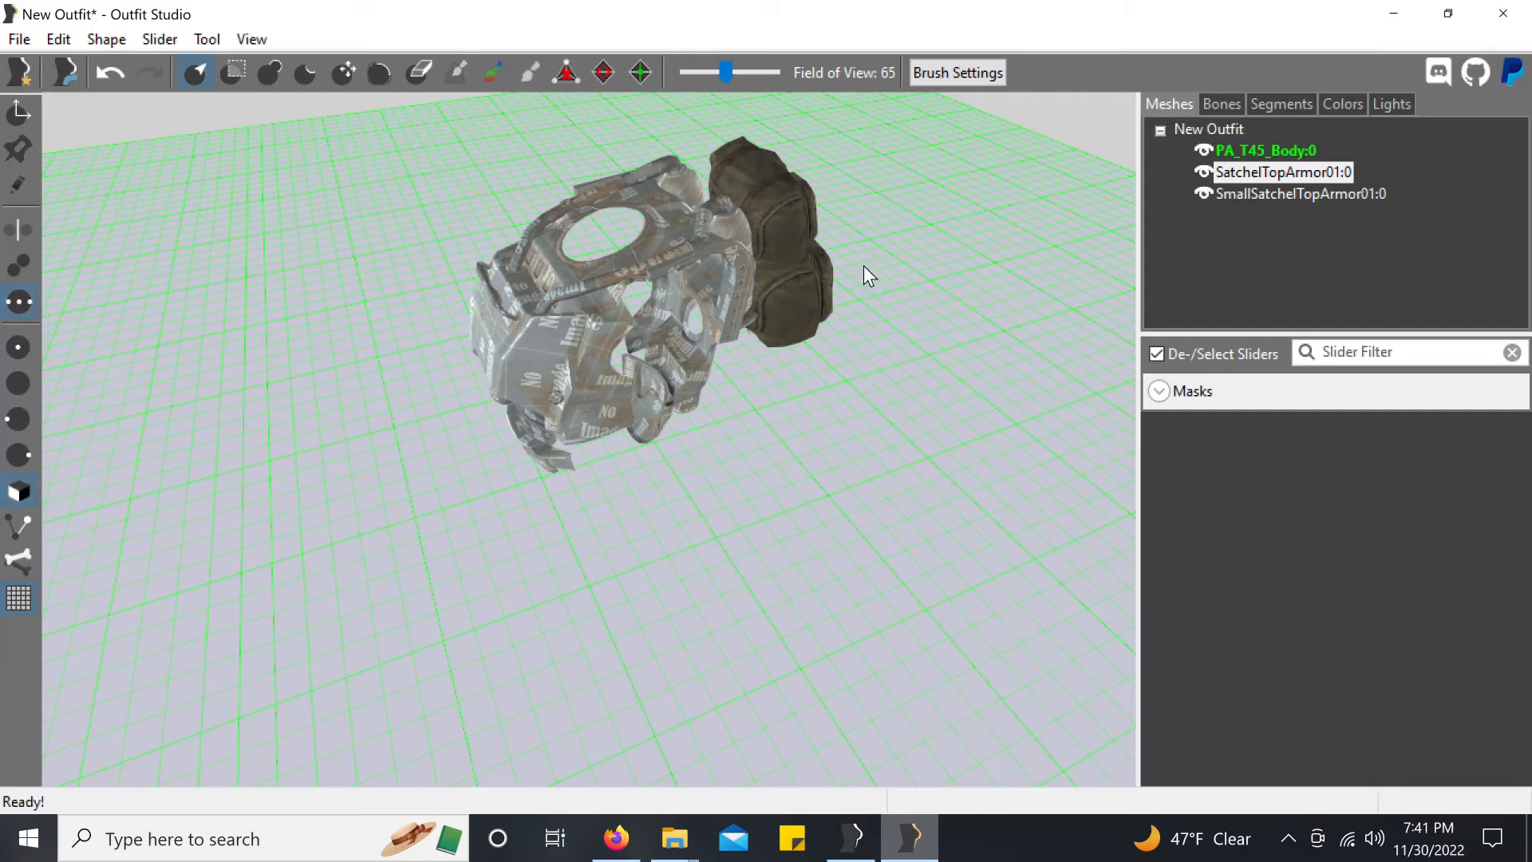
Step: Examine SatchelTopArmor01:0's global-to-skin coordinates in its shape properties, then close them without changes
right_click(1239, 174)
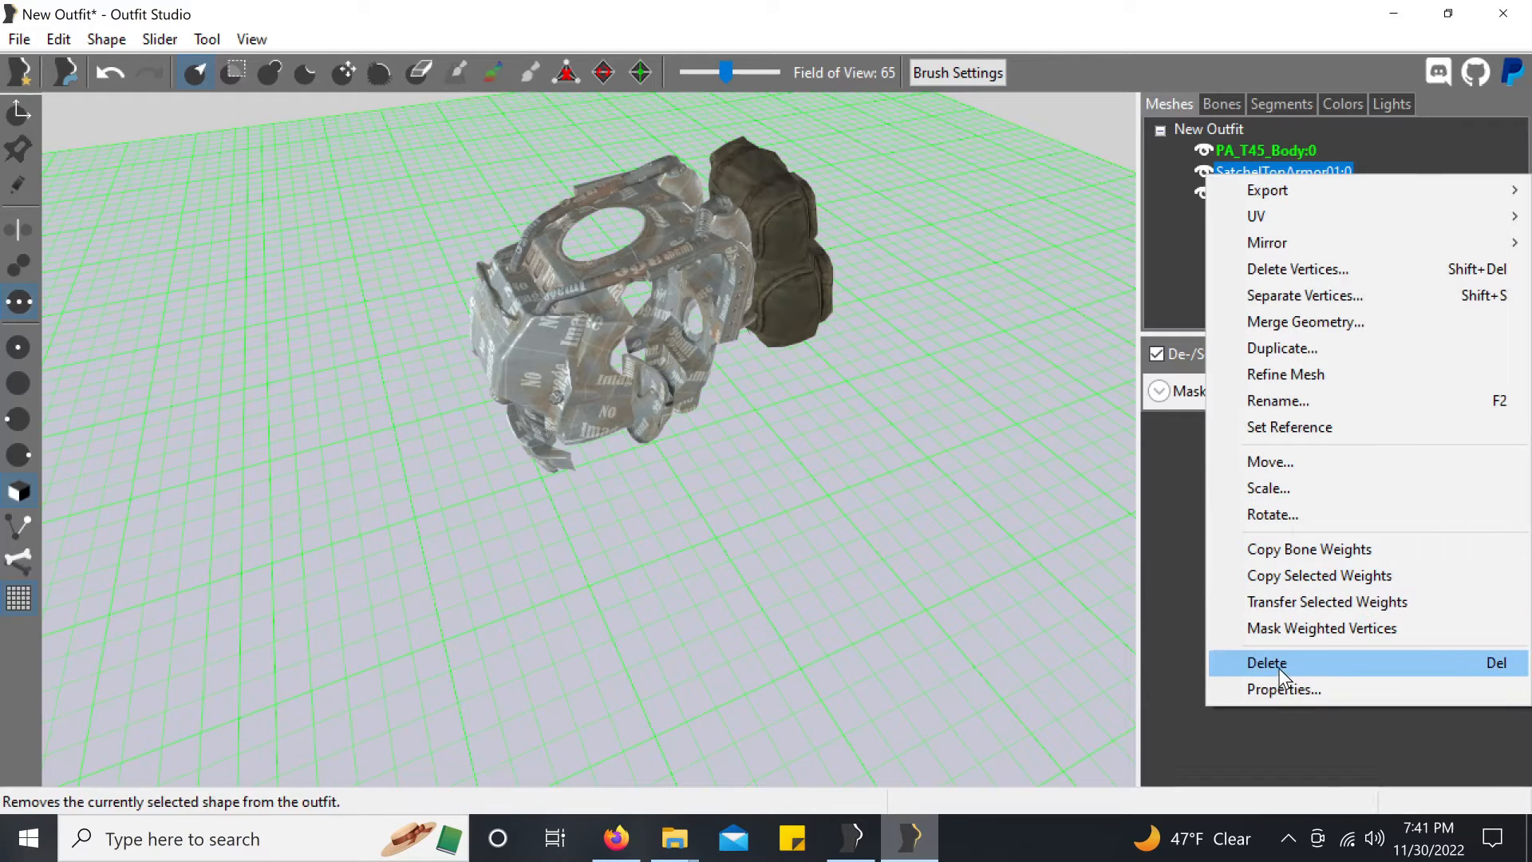
left_click(1280, 687)
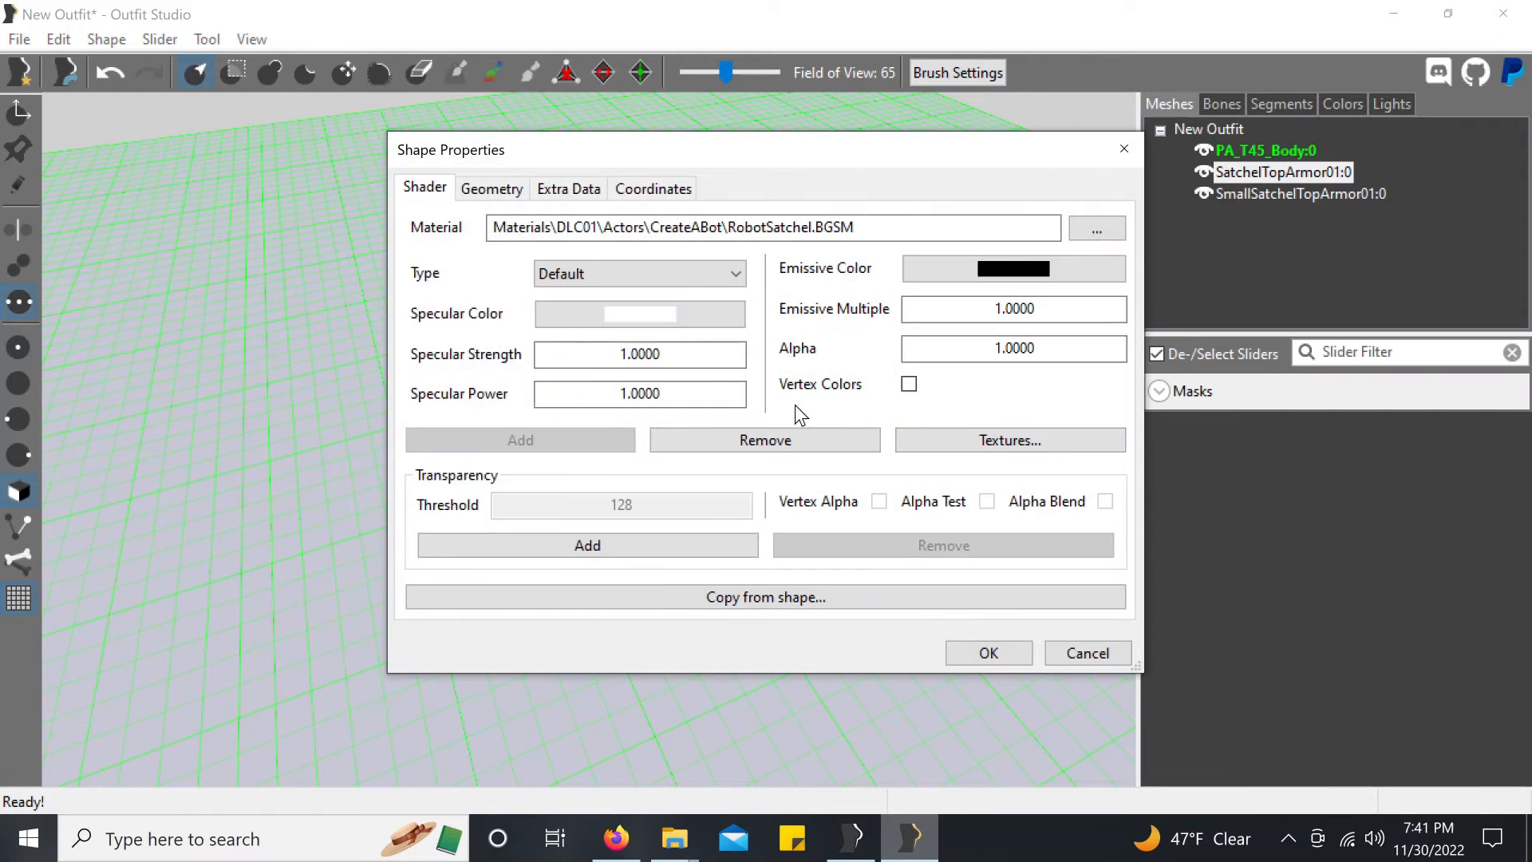
left_click(654, 189)
key("Tab")
key("Tab")
key("Tab")
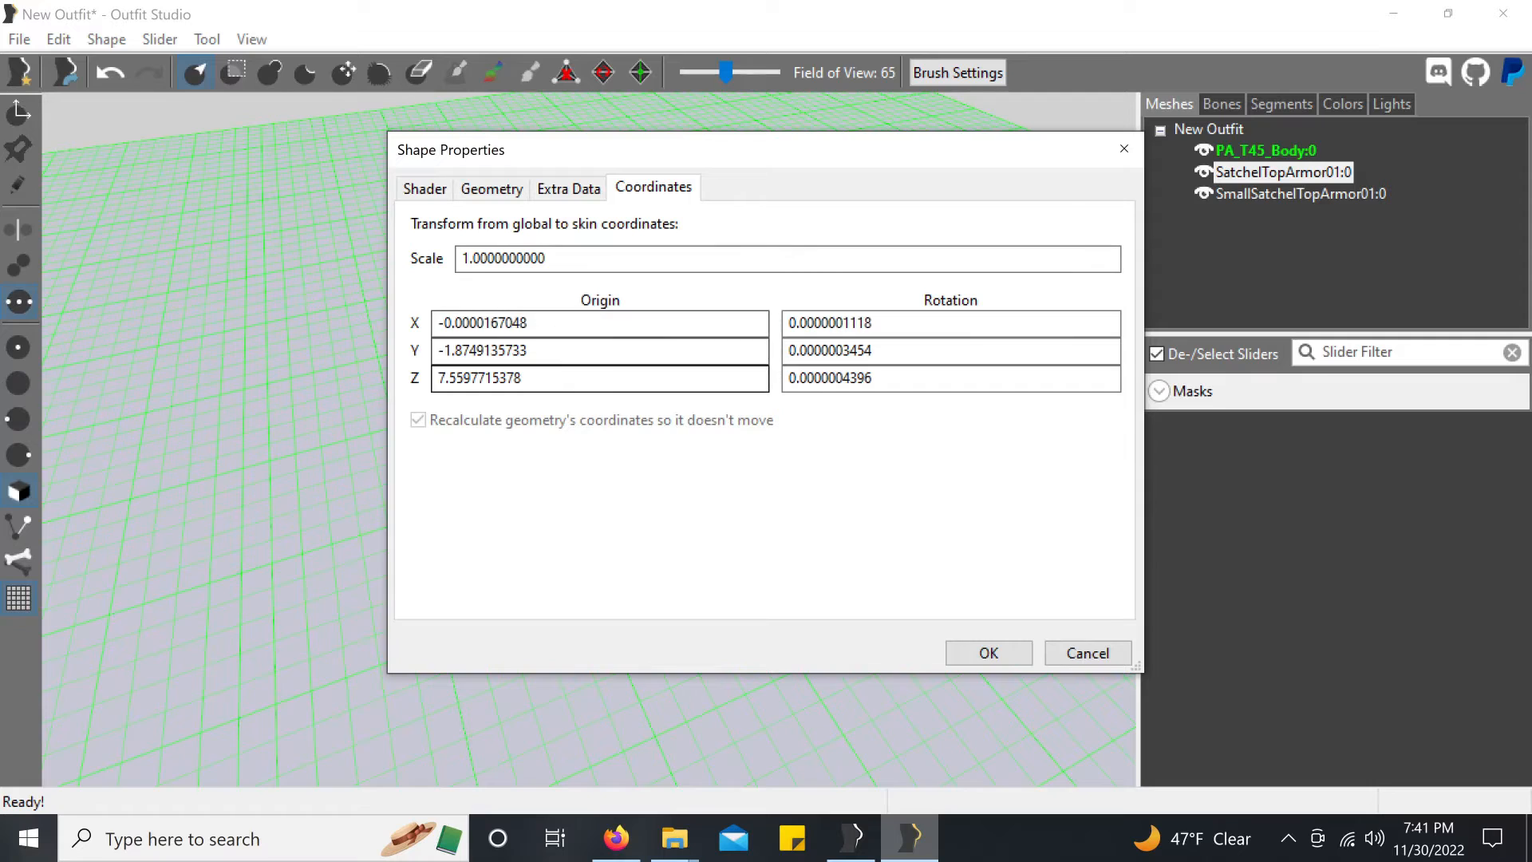
key("shift+Tab")
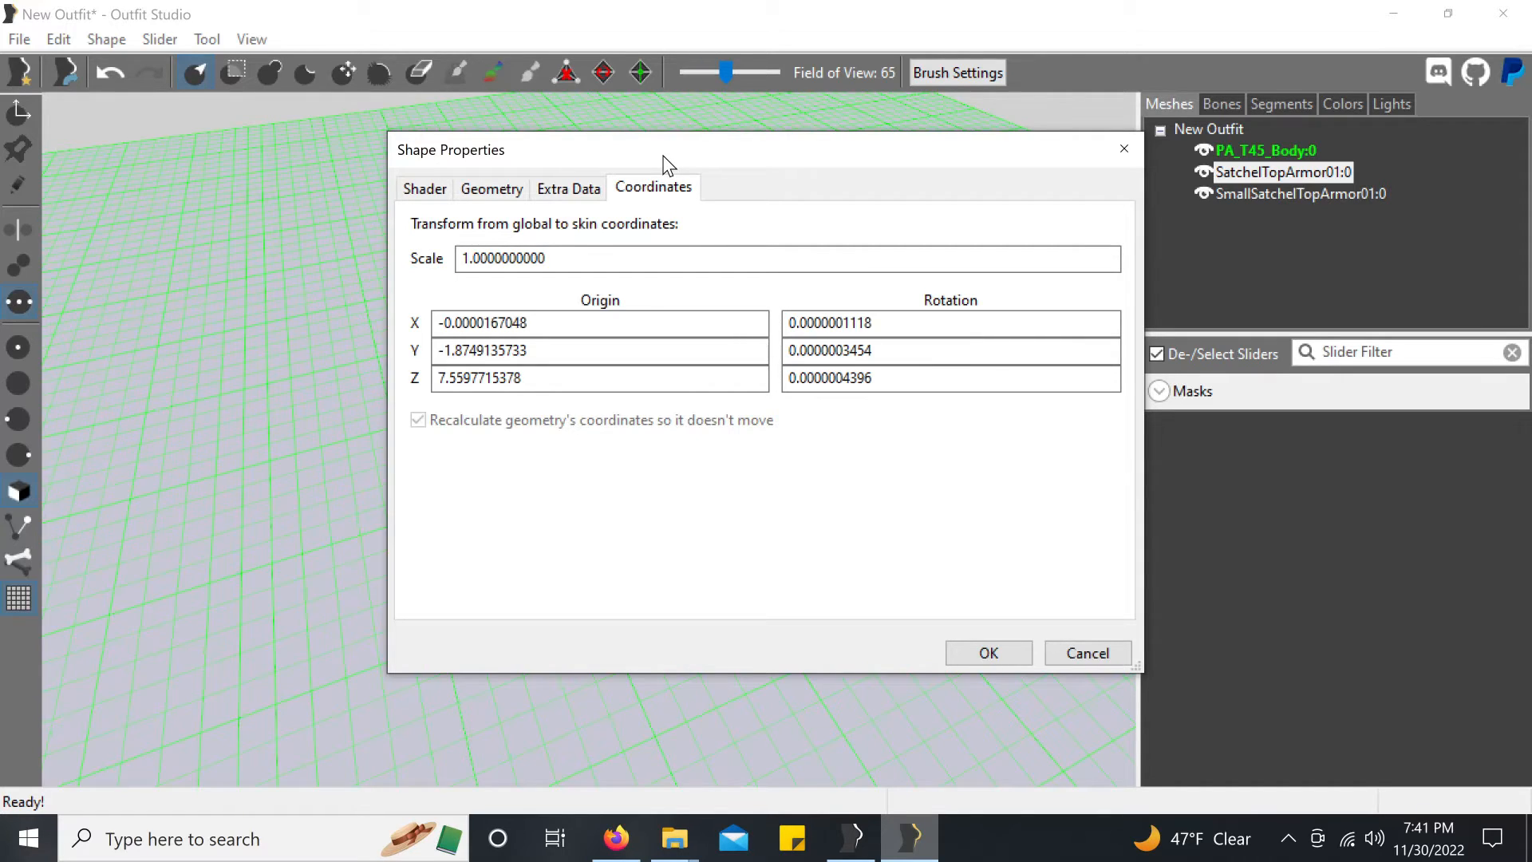
left_click_drag(669, 165, 1140, 189)
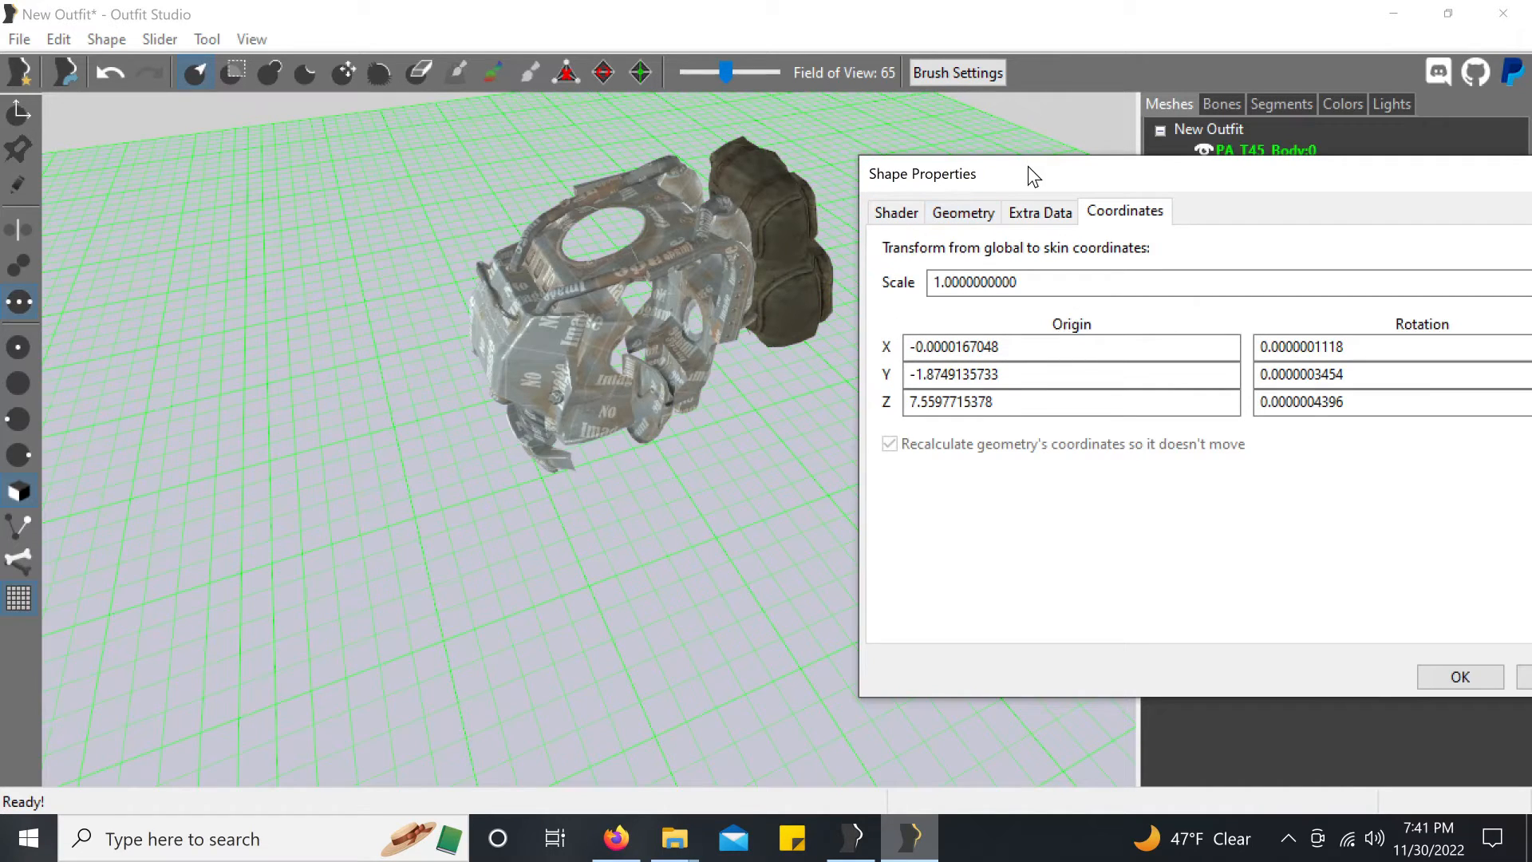
left_click_drag(1028, 166, 470, 185)
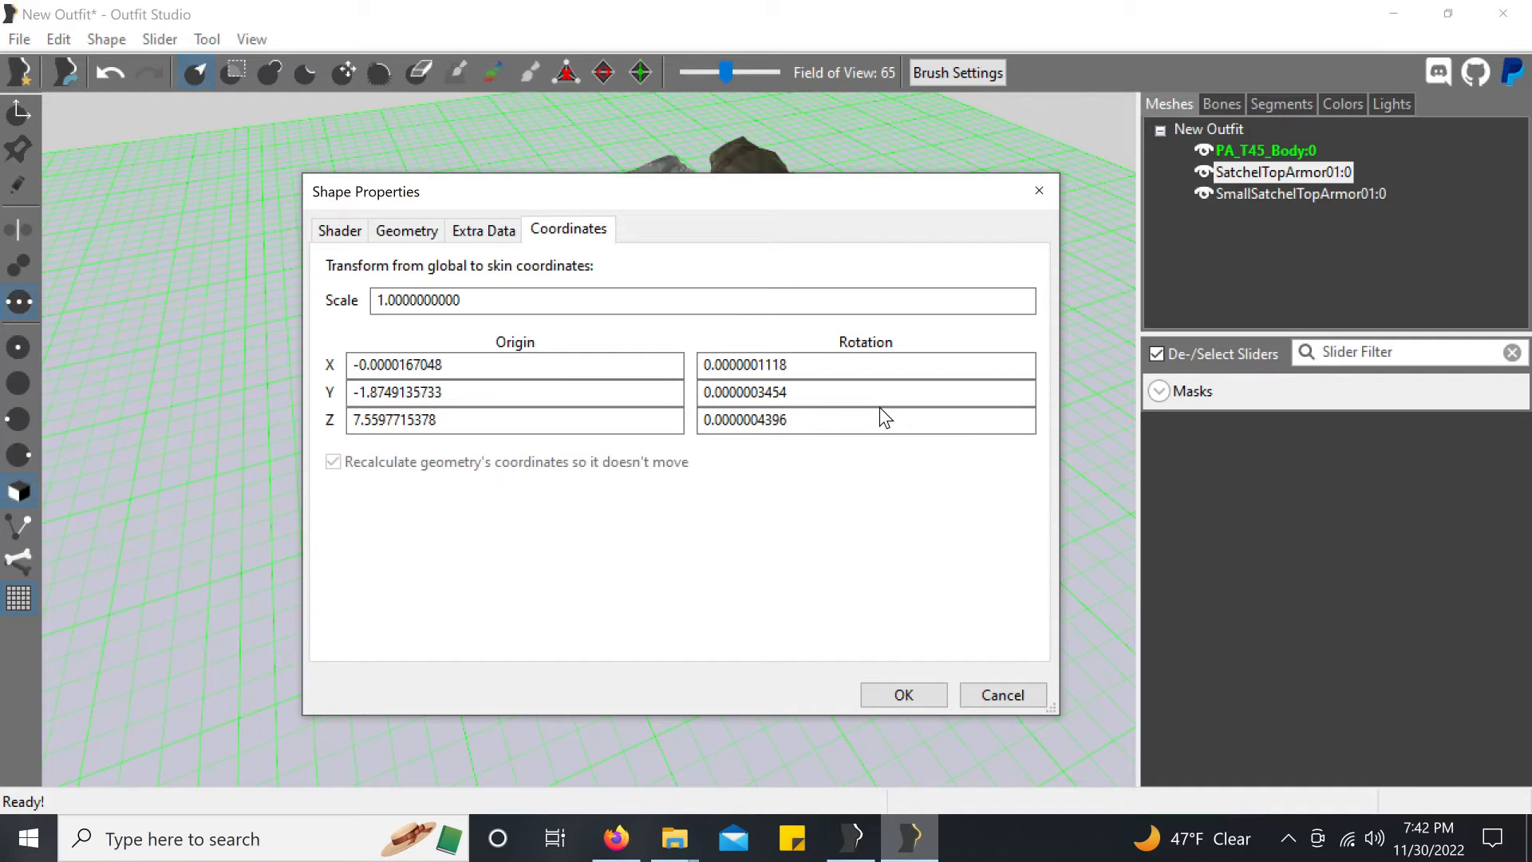
left_click(1039, 191)
Step: Set the X, Y and Z origin of SatchelTopArmor01:0's global-to-skin coordinates to 0
right_click(1261, 182)
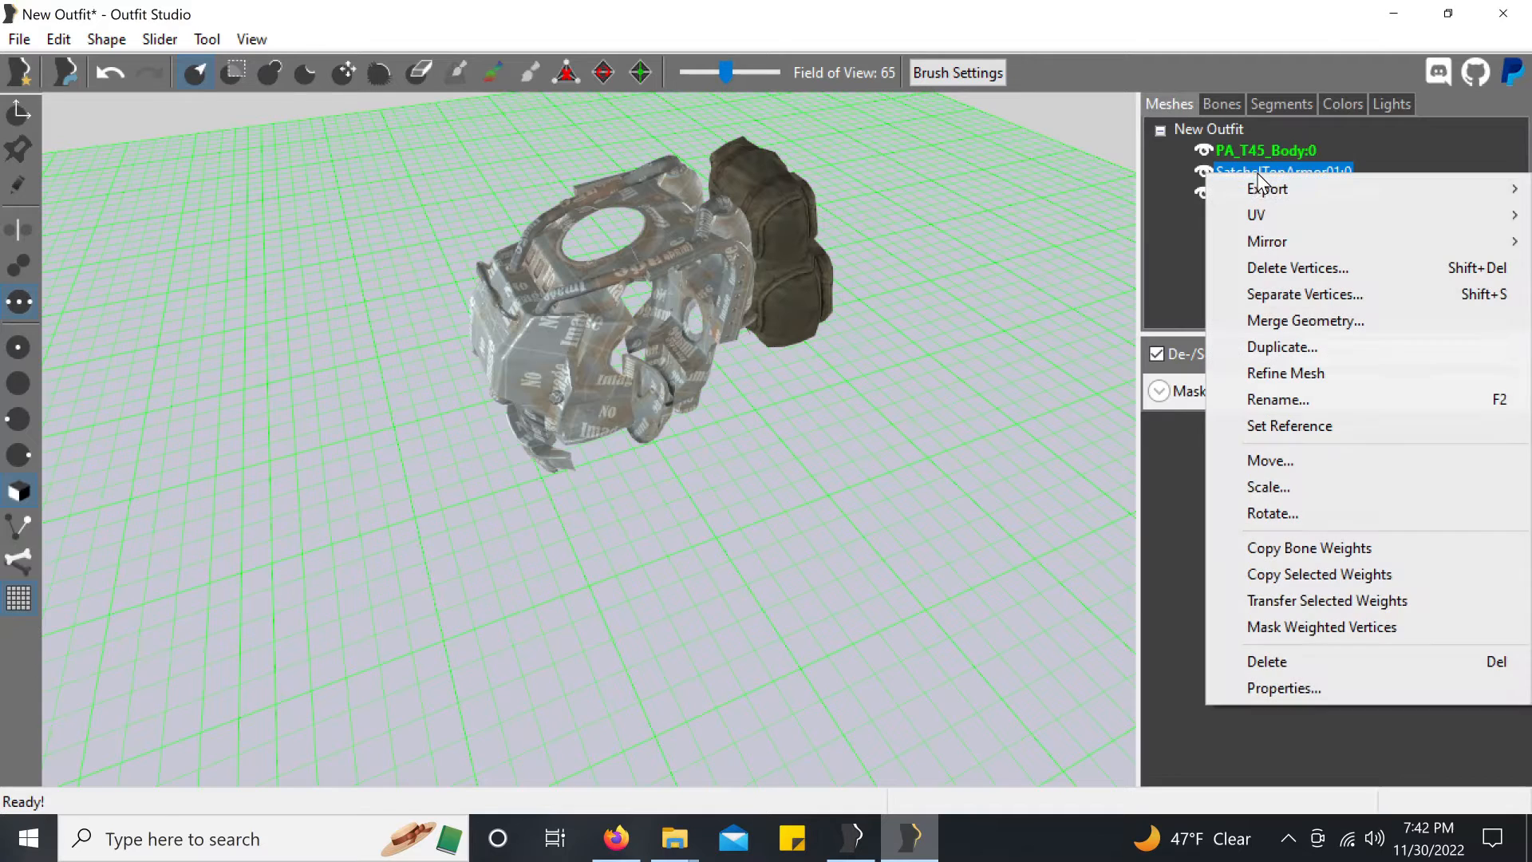
left_click(1315, 680)
left_click(681, 192)
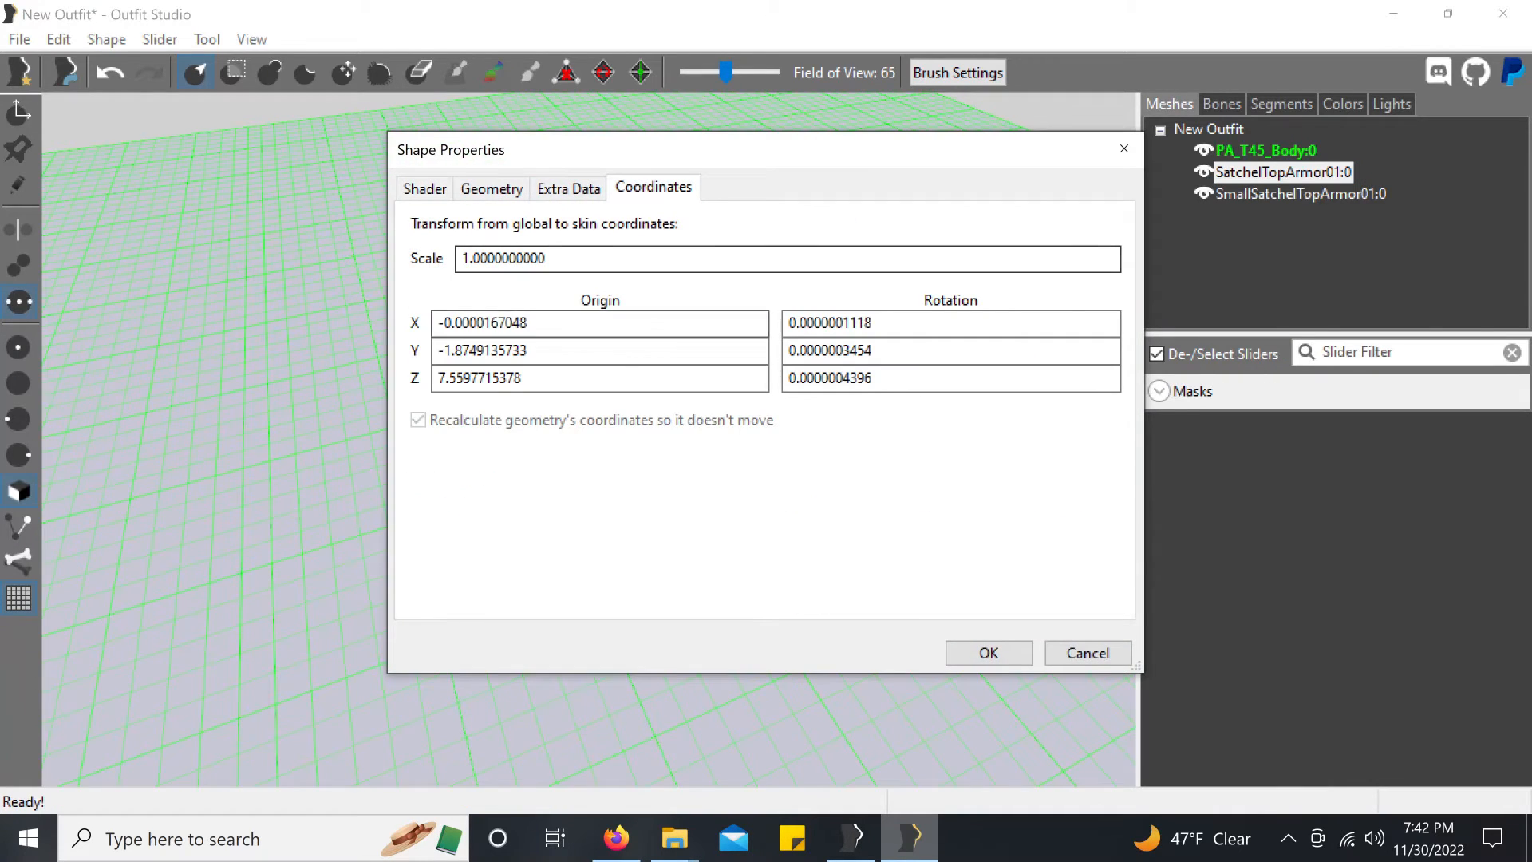
key("Tab")
type("0")
key("Tab")
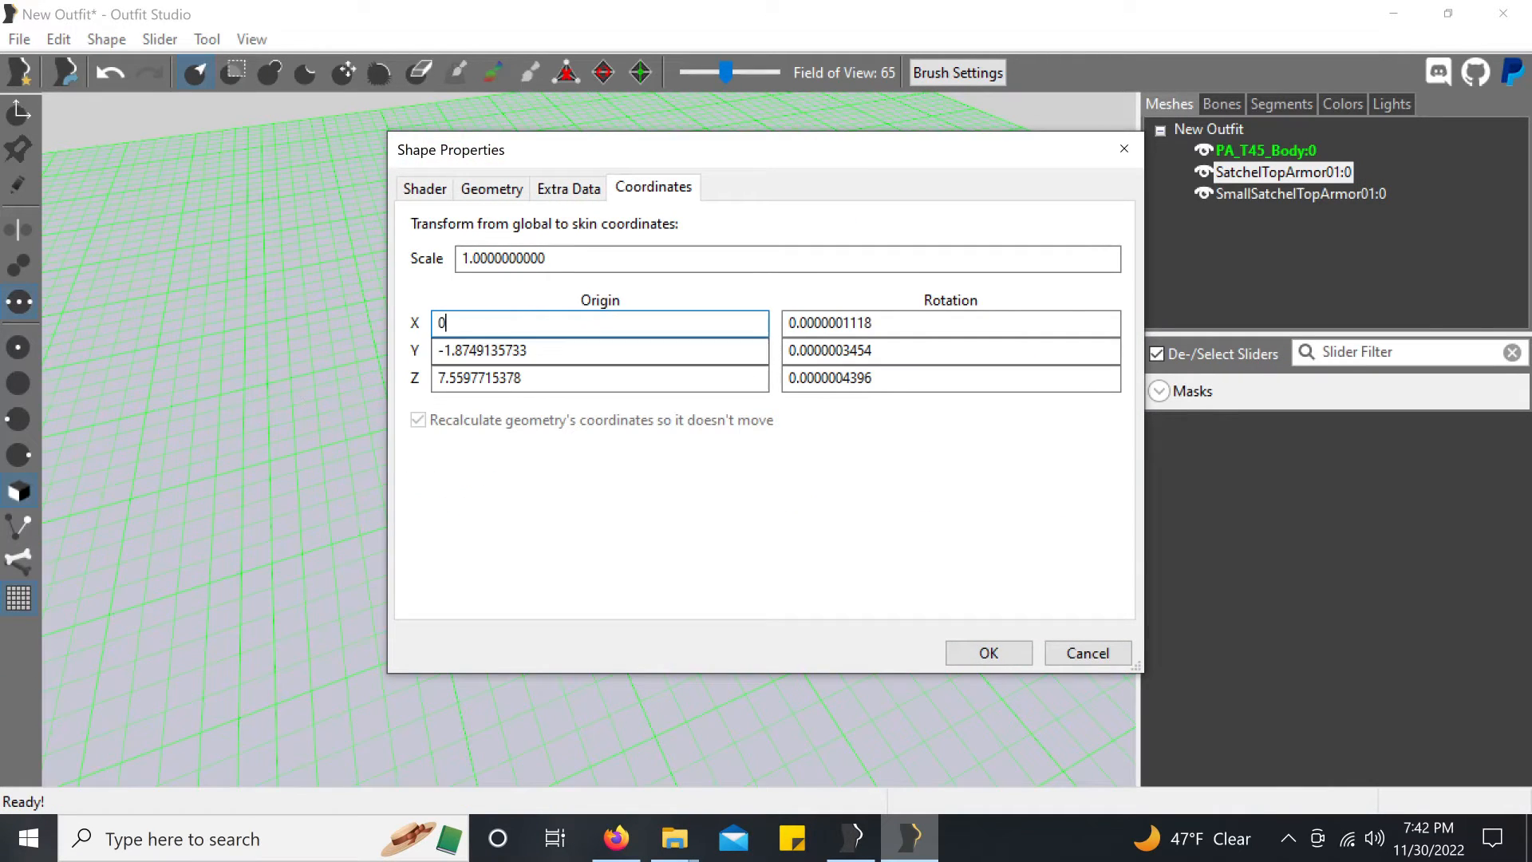
type("0")
key("Tab")
type("0")
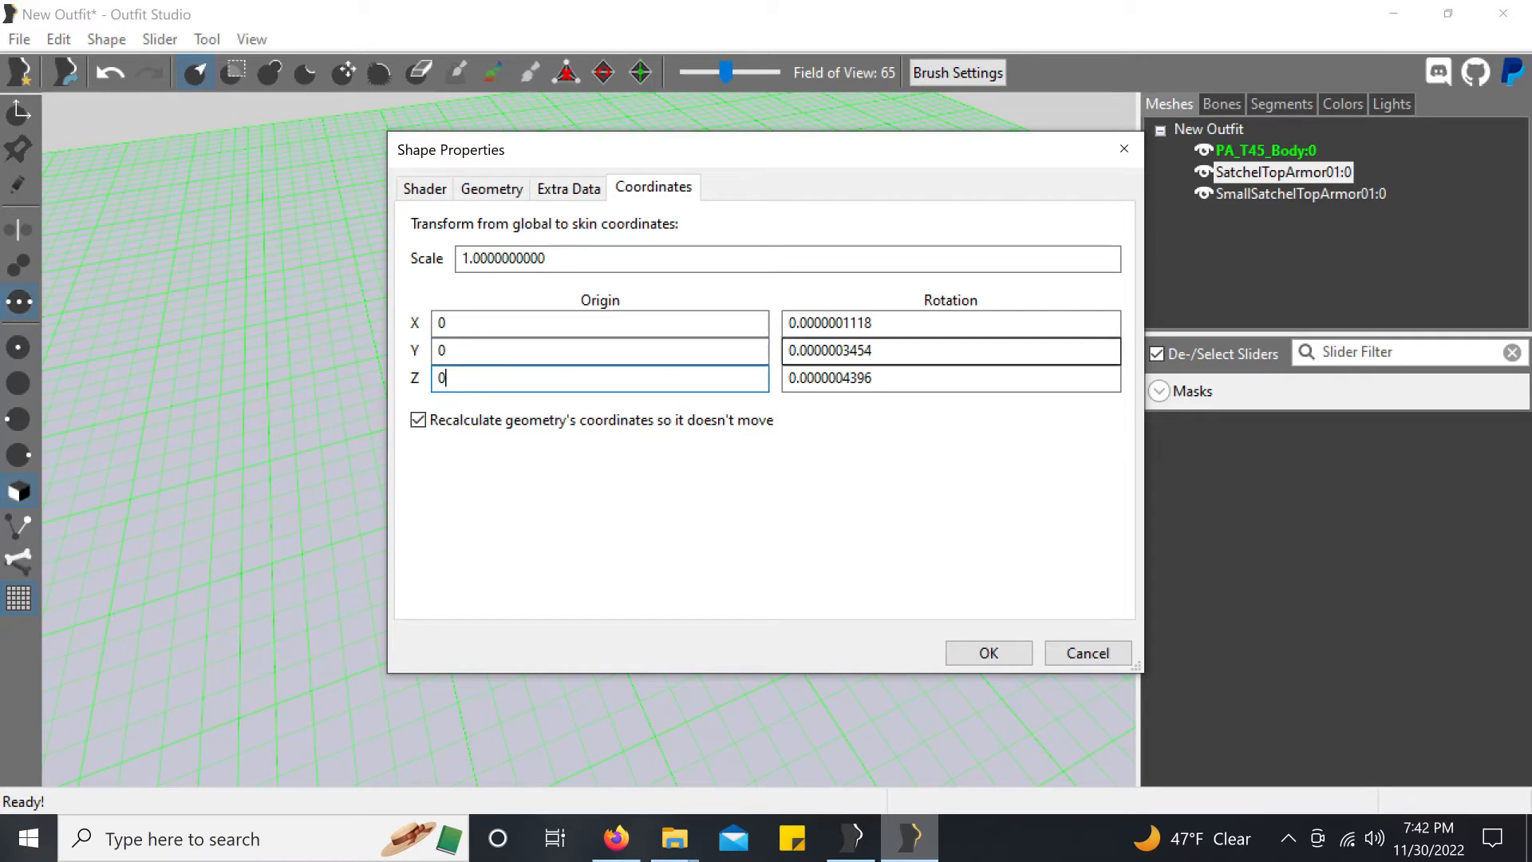
Step: Set the X, Y and Z rotation of SatchelTopArmor01:0's skin coordinates to 0 and apply the properties
key("Tab")
type("0")
key("Tab")
type("0")
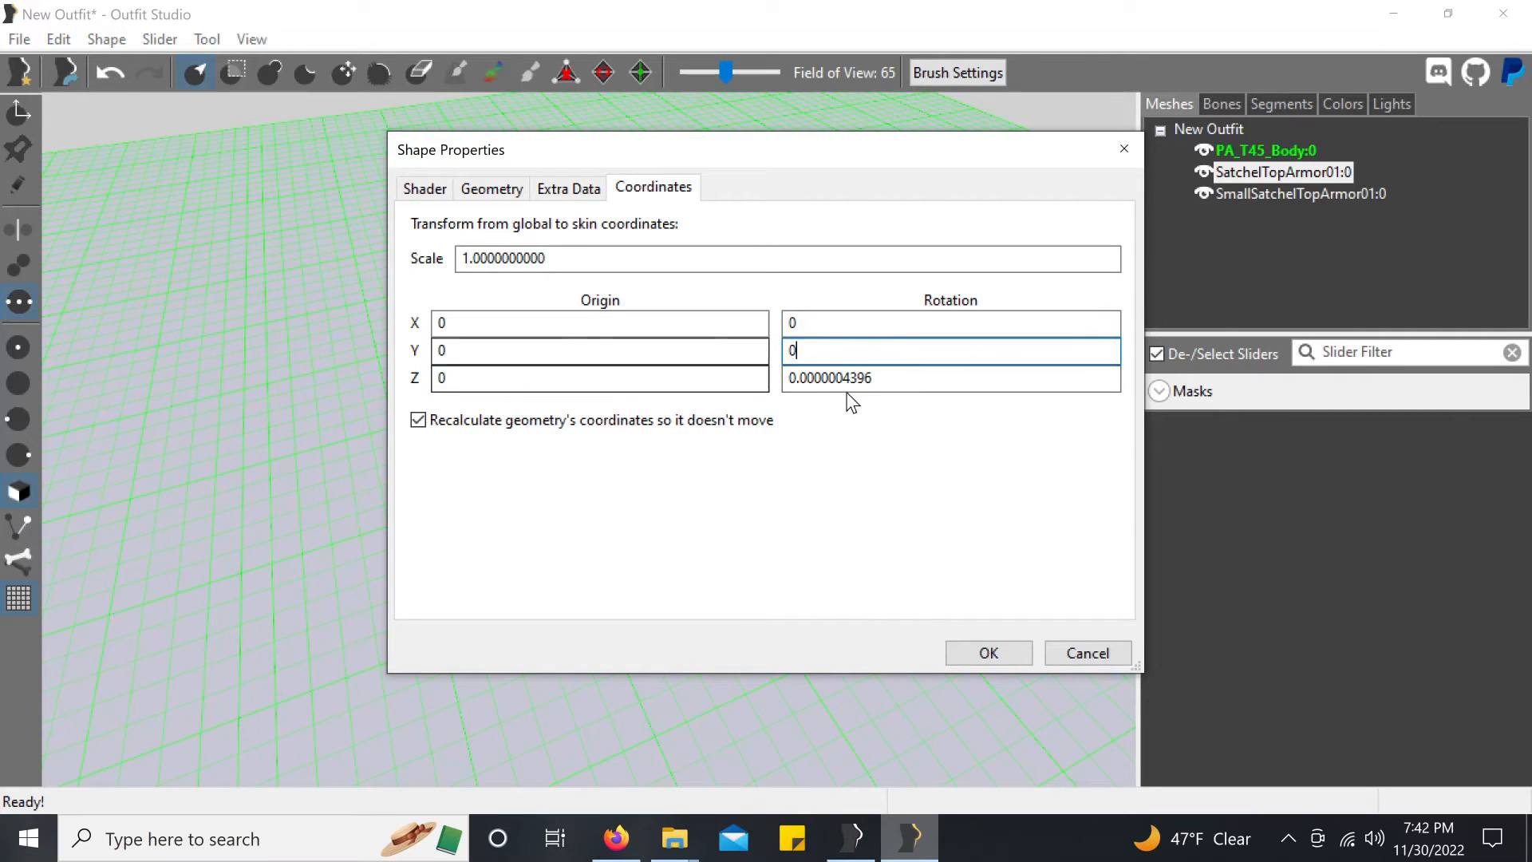
key("Tab")
type("0")
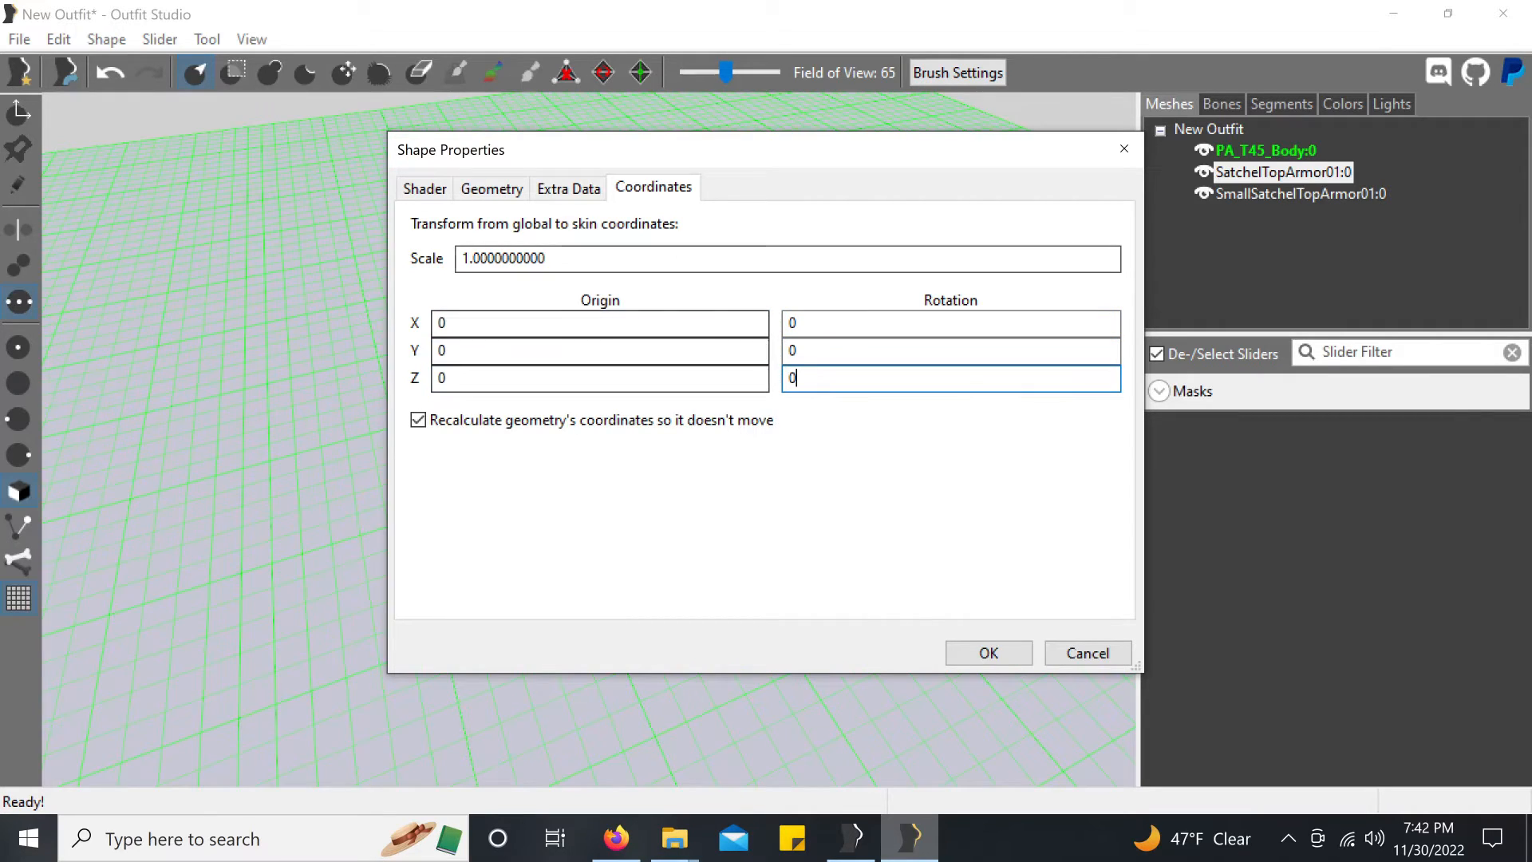
left_click(996, 653)
Step: Check SmallSatchelTopArmor01:0's global-to-skin coordinates and geometry options in its shape properties
right_click(1269, 195)
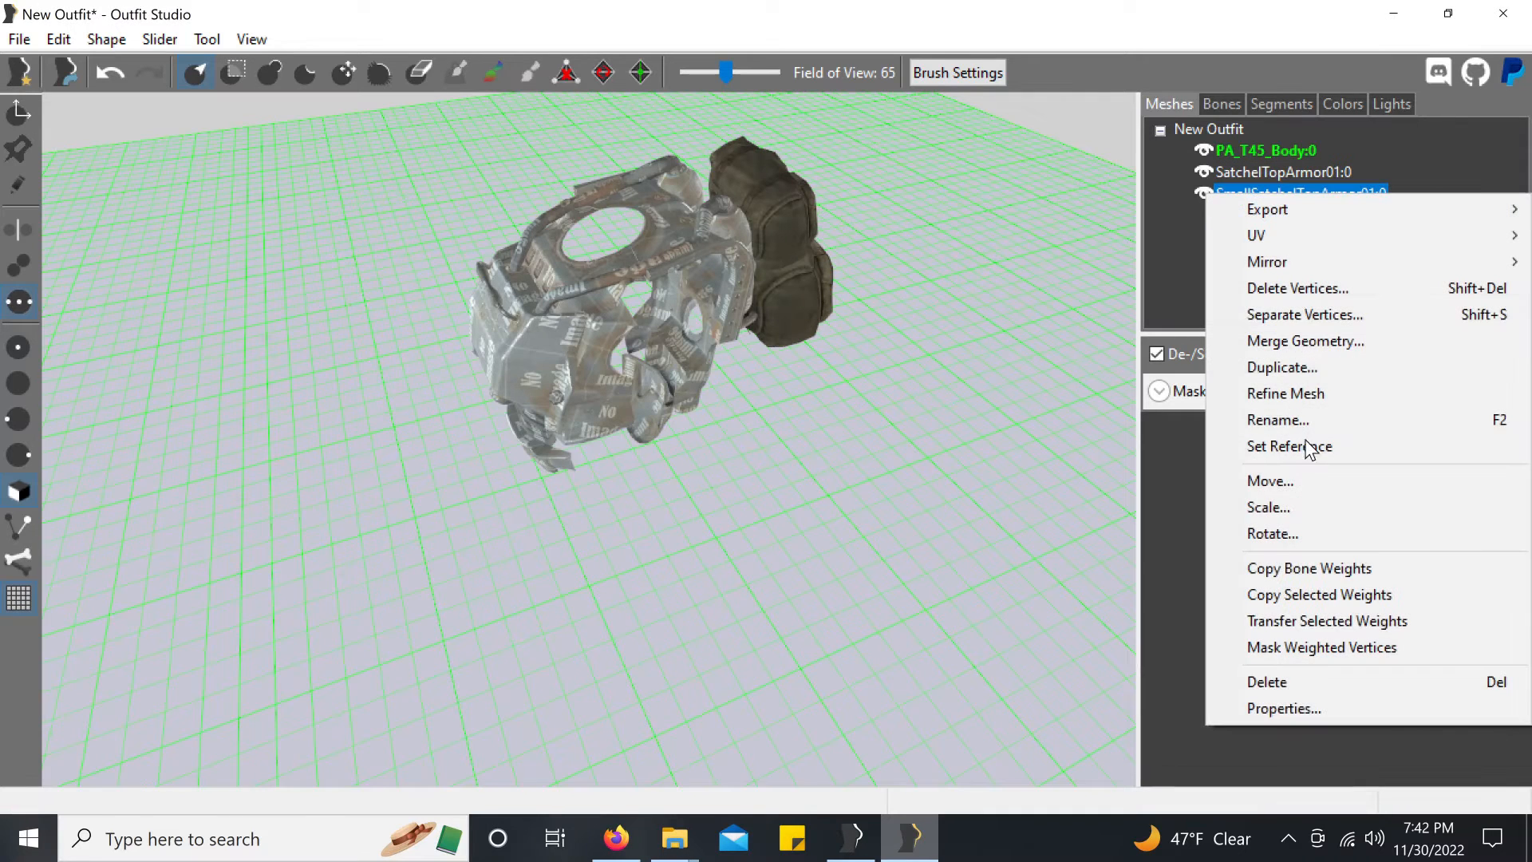
left_click(1260, 710)
left_click(668, 189)
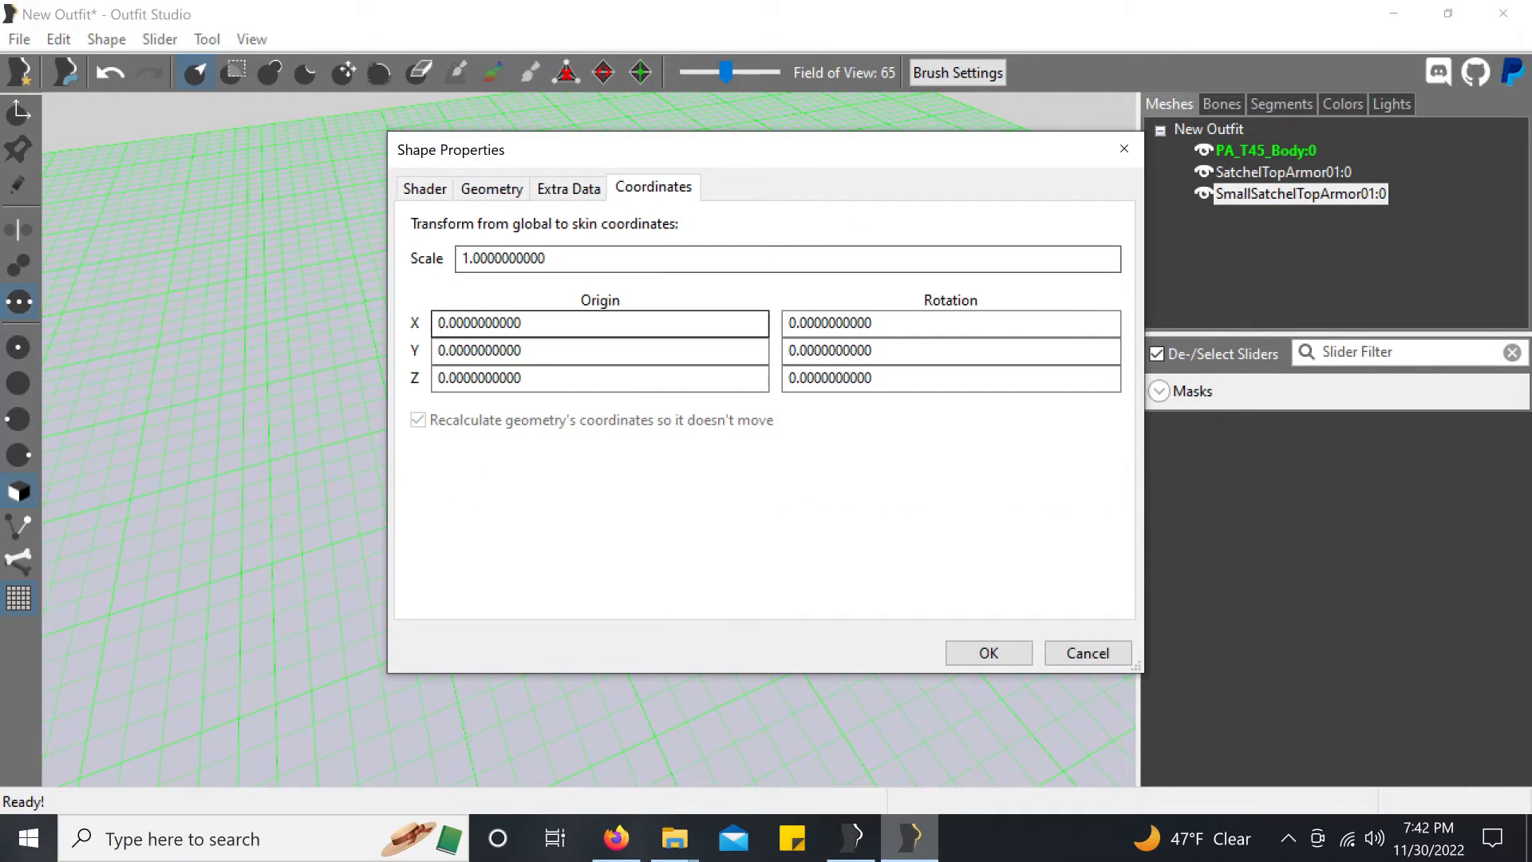
left_click(483, 192)
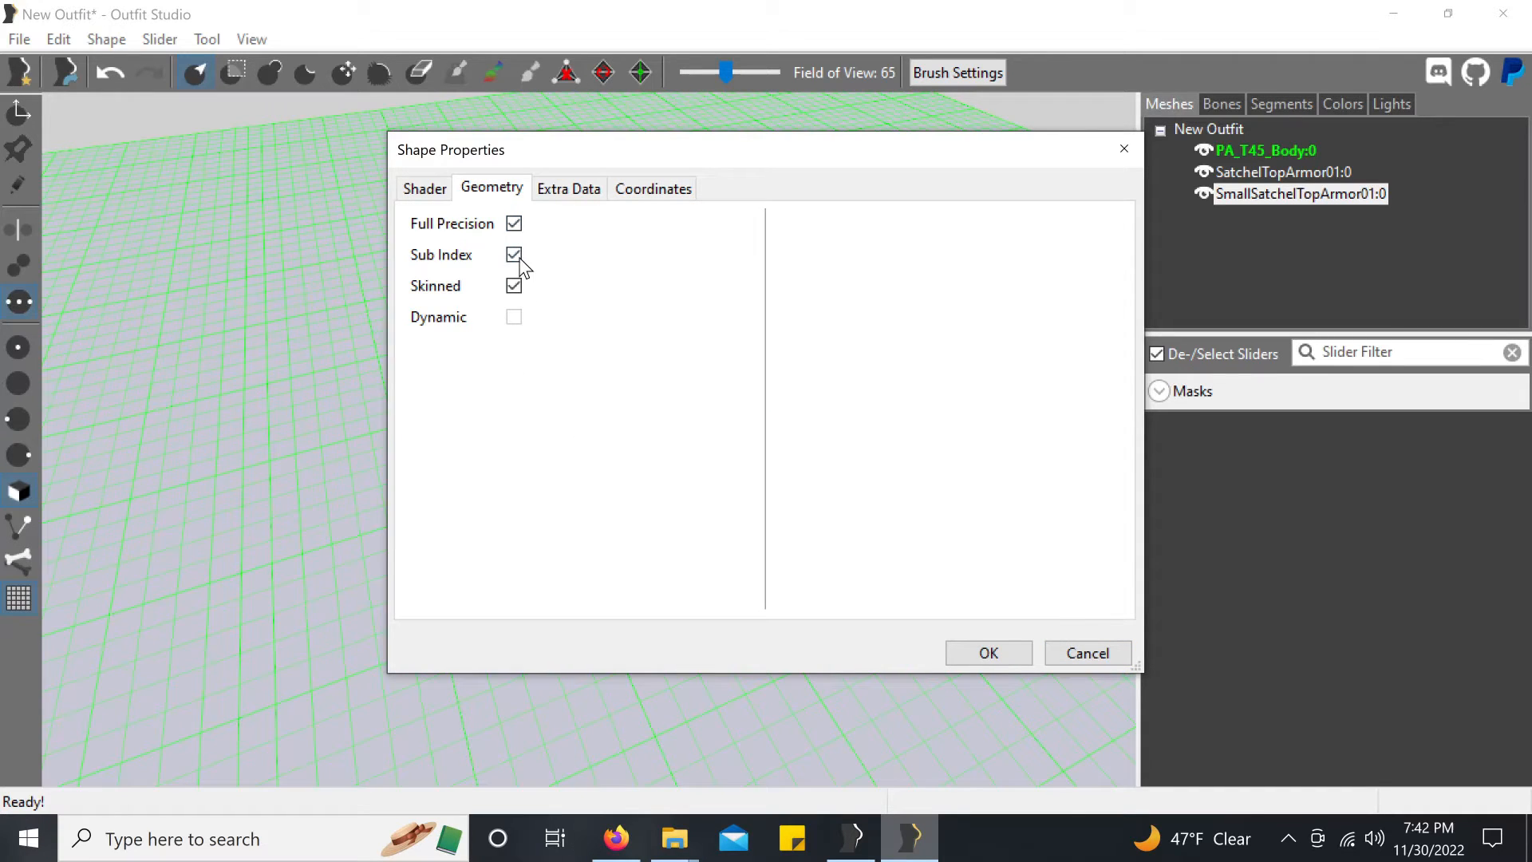
left_click(990, 653)
left_click(989, 653)
right_click(1295, 192)
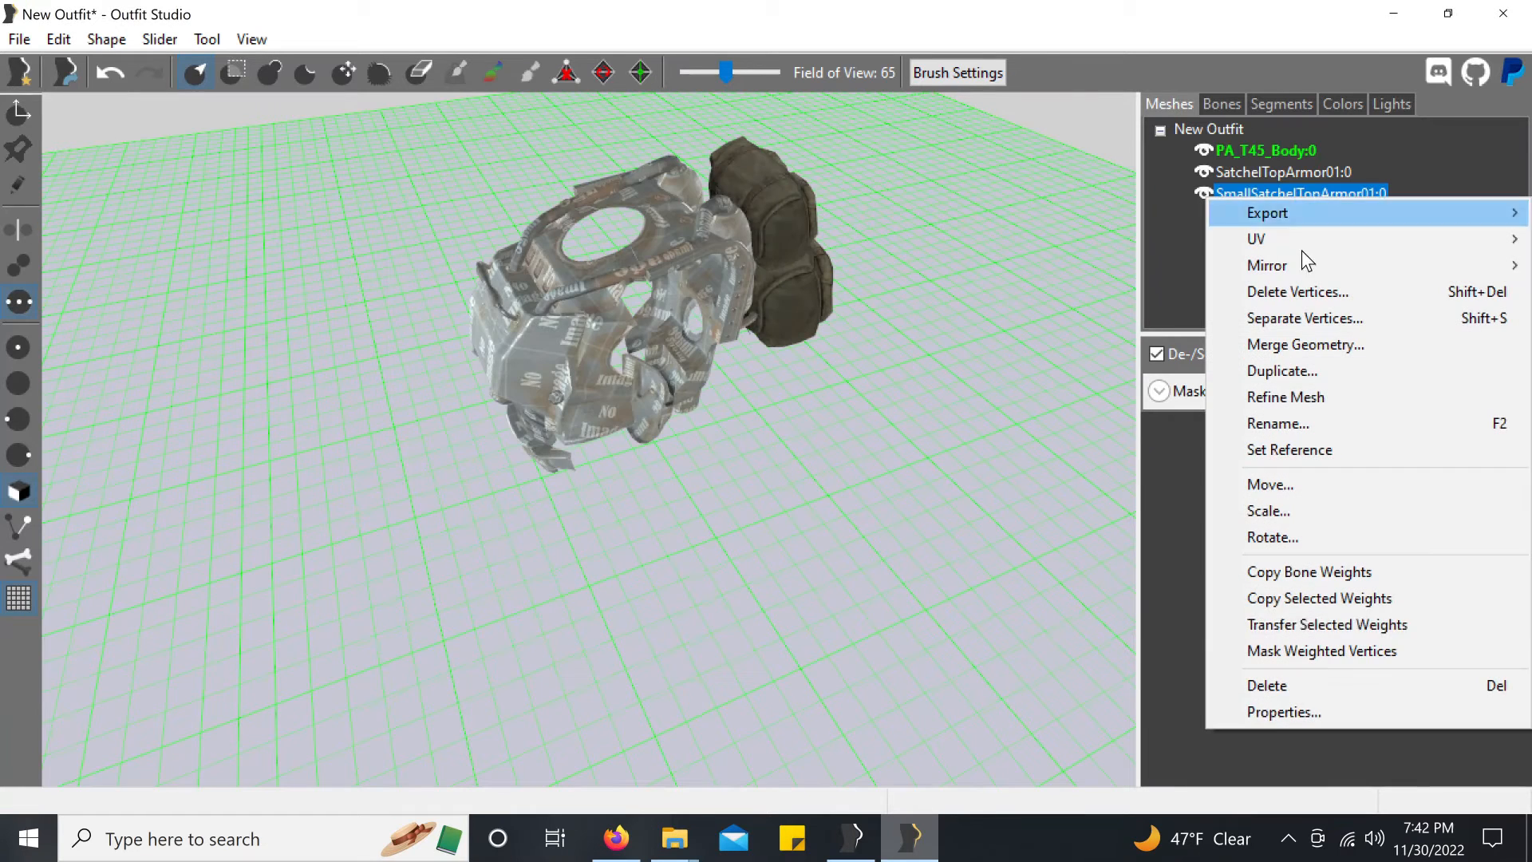
left_click(1280, 715)
left_click(674, 192)
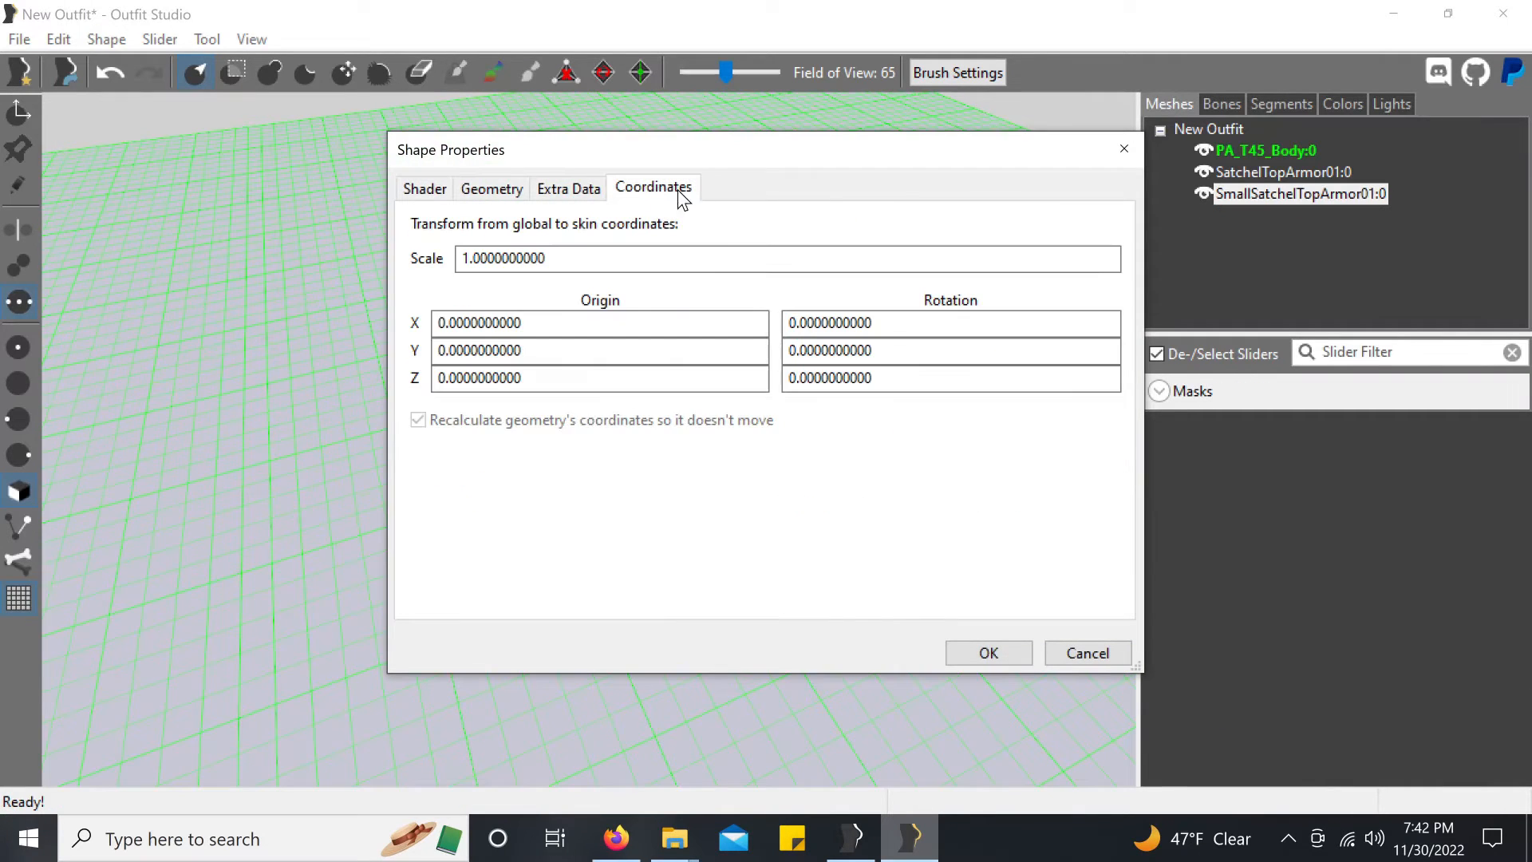
left_click(1020, 653)
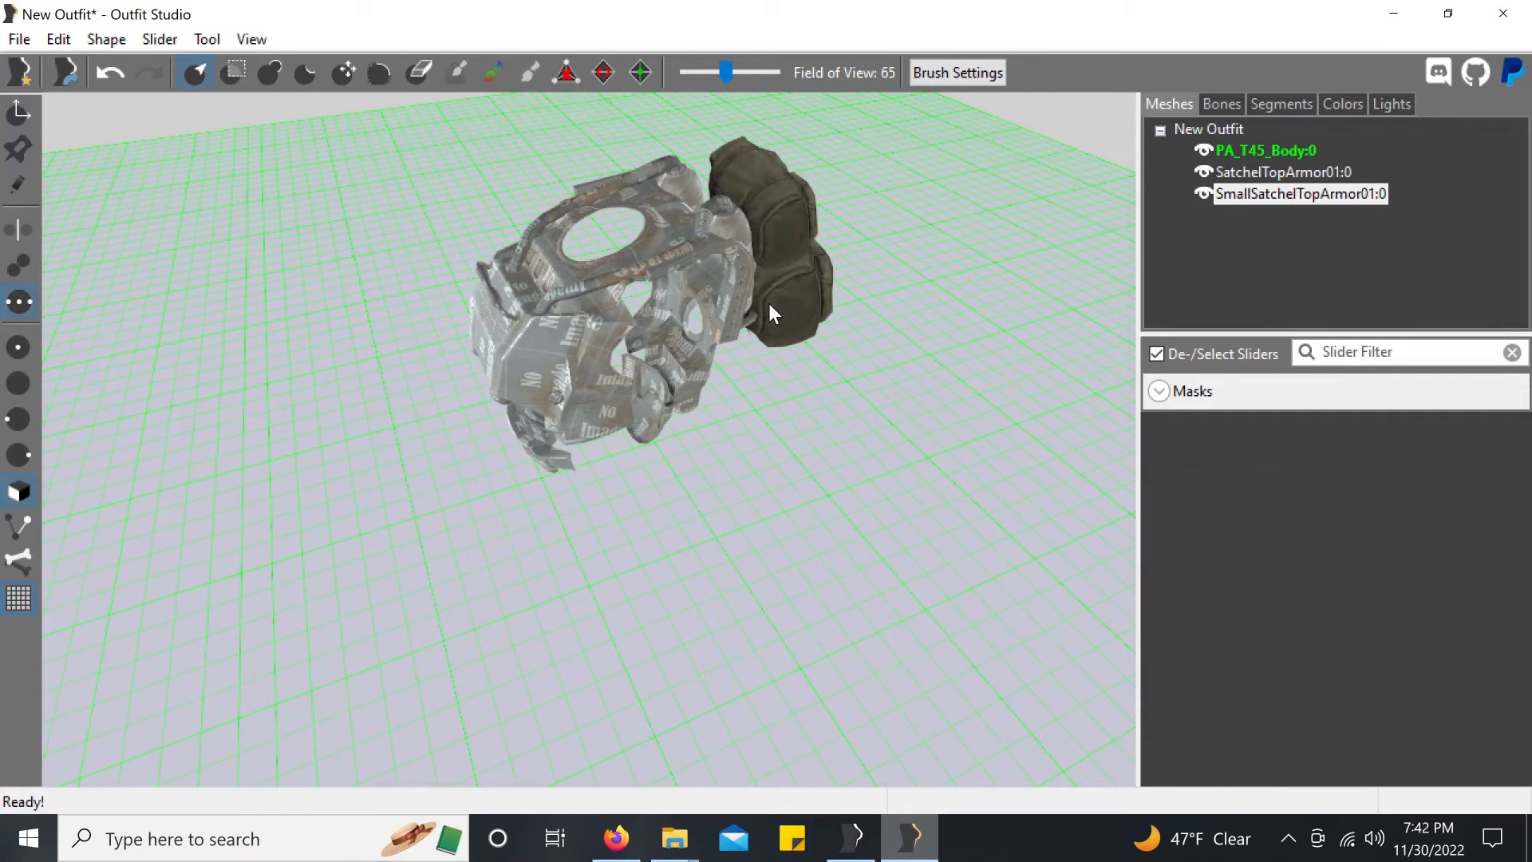
Step: Select SatchelTopArmor01:0 and reset the outfit's transforms
left_click(1300, 174)
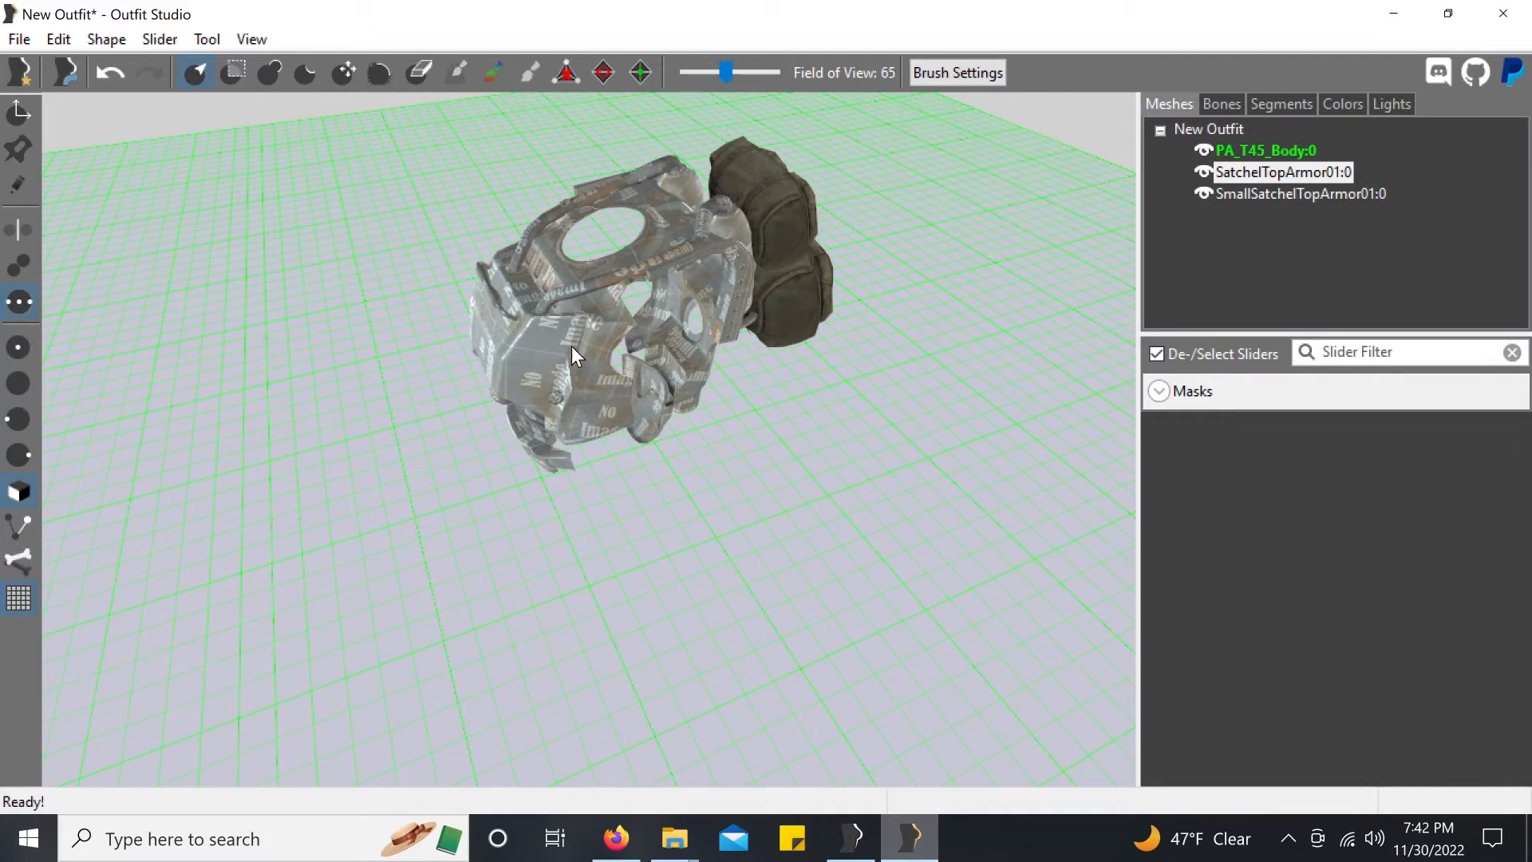
left_click(64, 42)
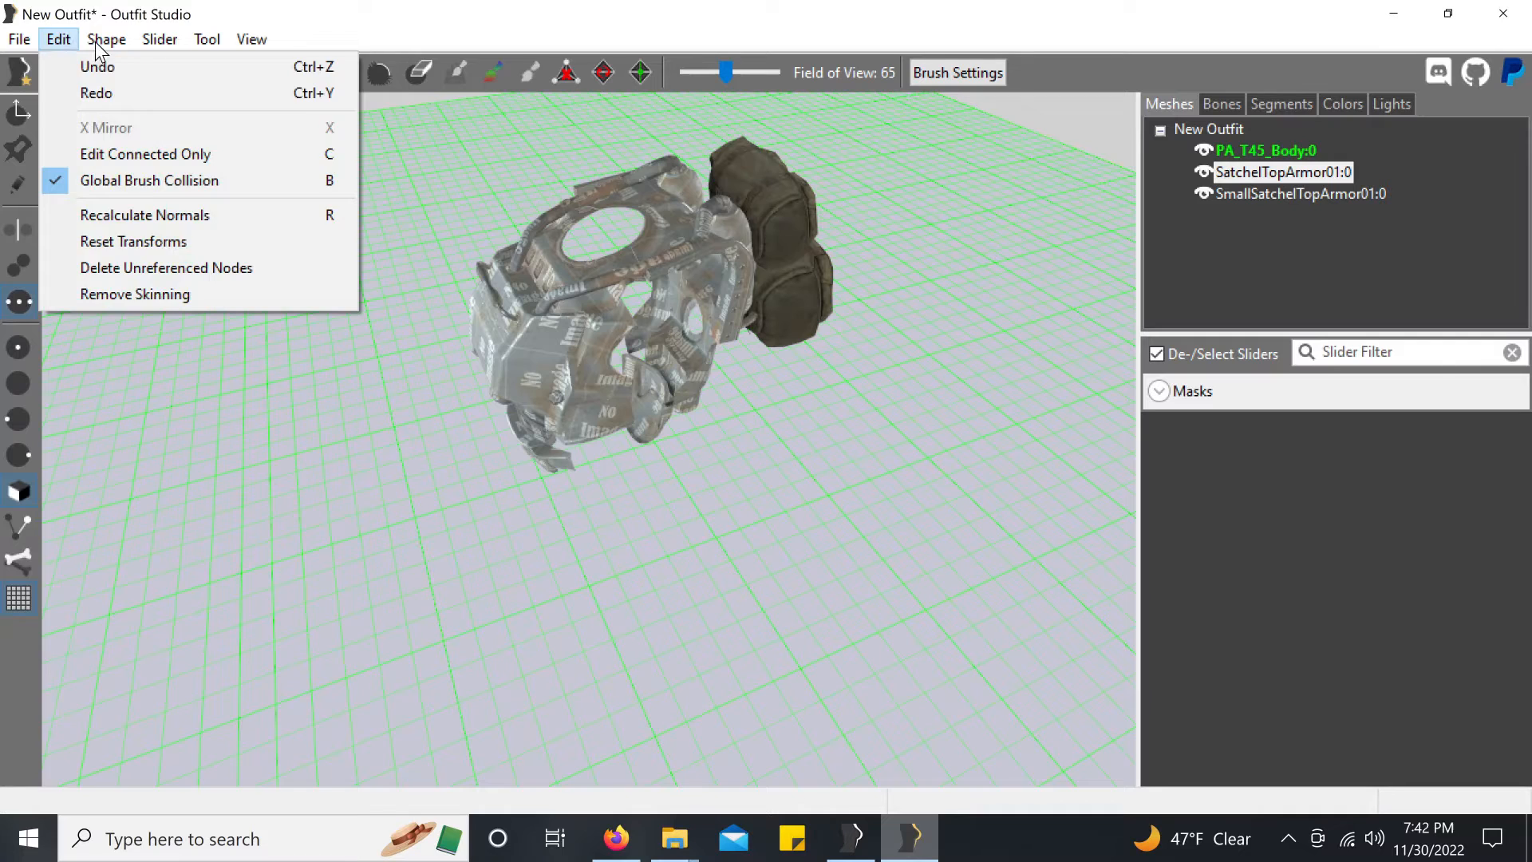
mouse_move(106, 39)
mouse_move(61, 43)
left_click(79, 243)
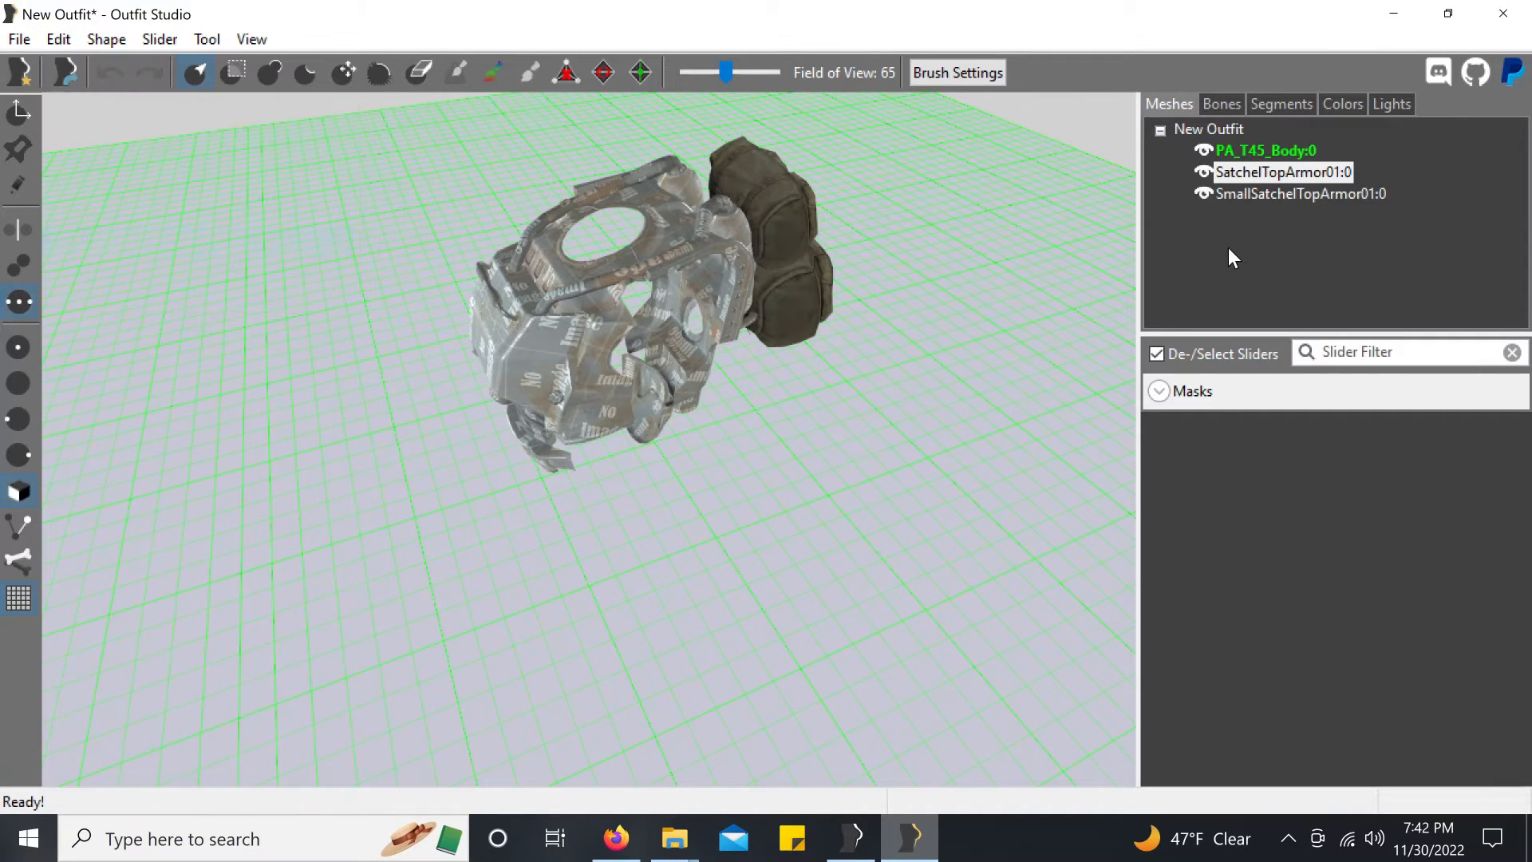
Step: Recheck SatchelTopArmor01:0's origin and rotation coordinates following the transform reset
right_click(1290, 174)
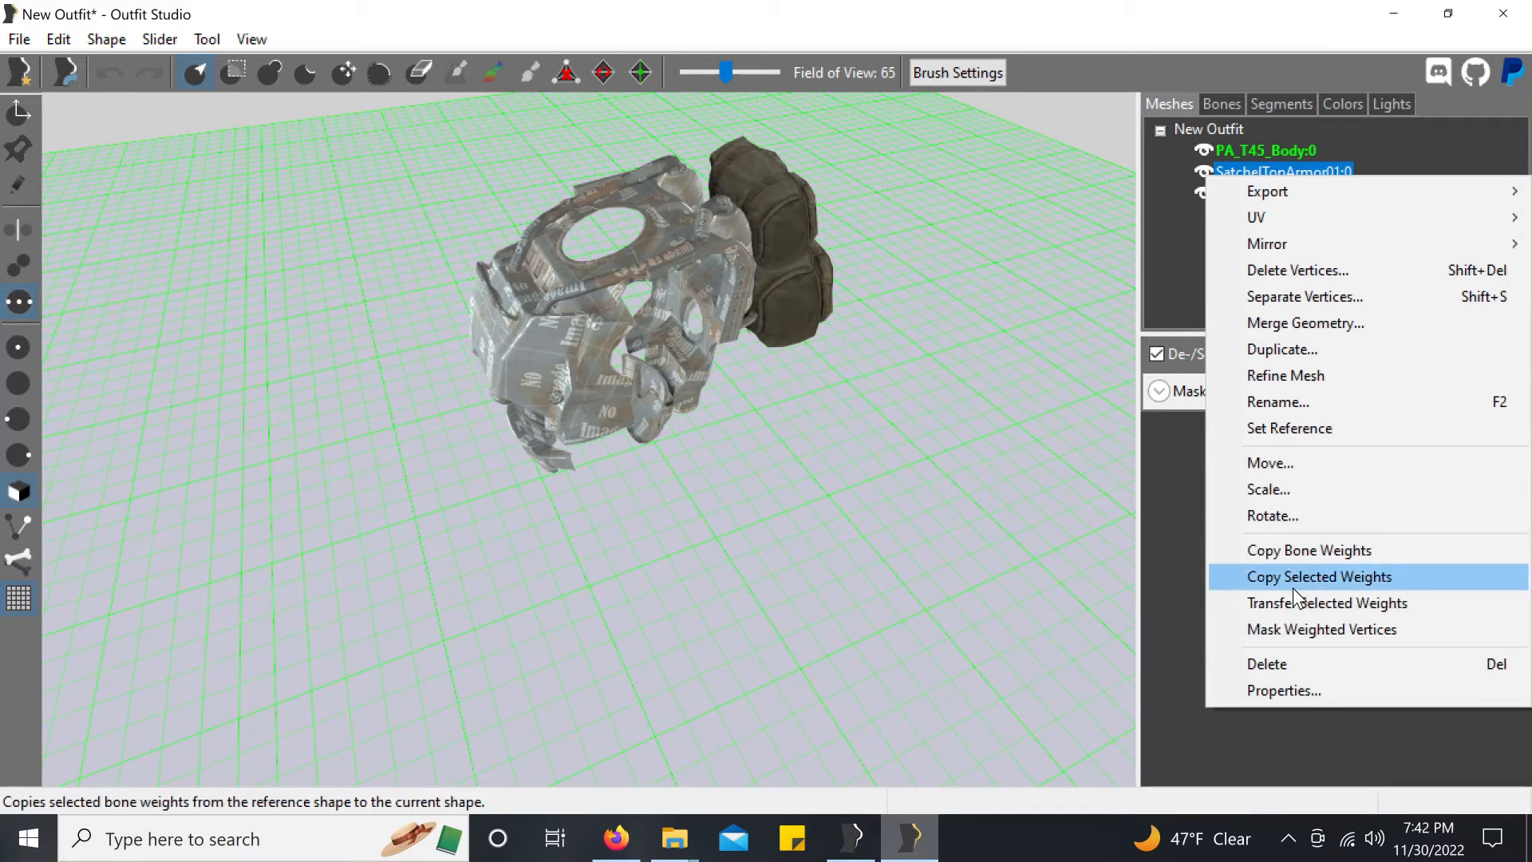
left_click(1310, 695)
left_click(654, 189)
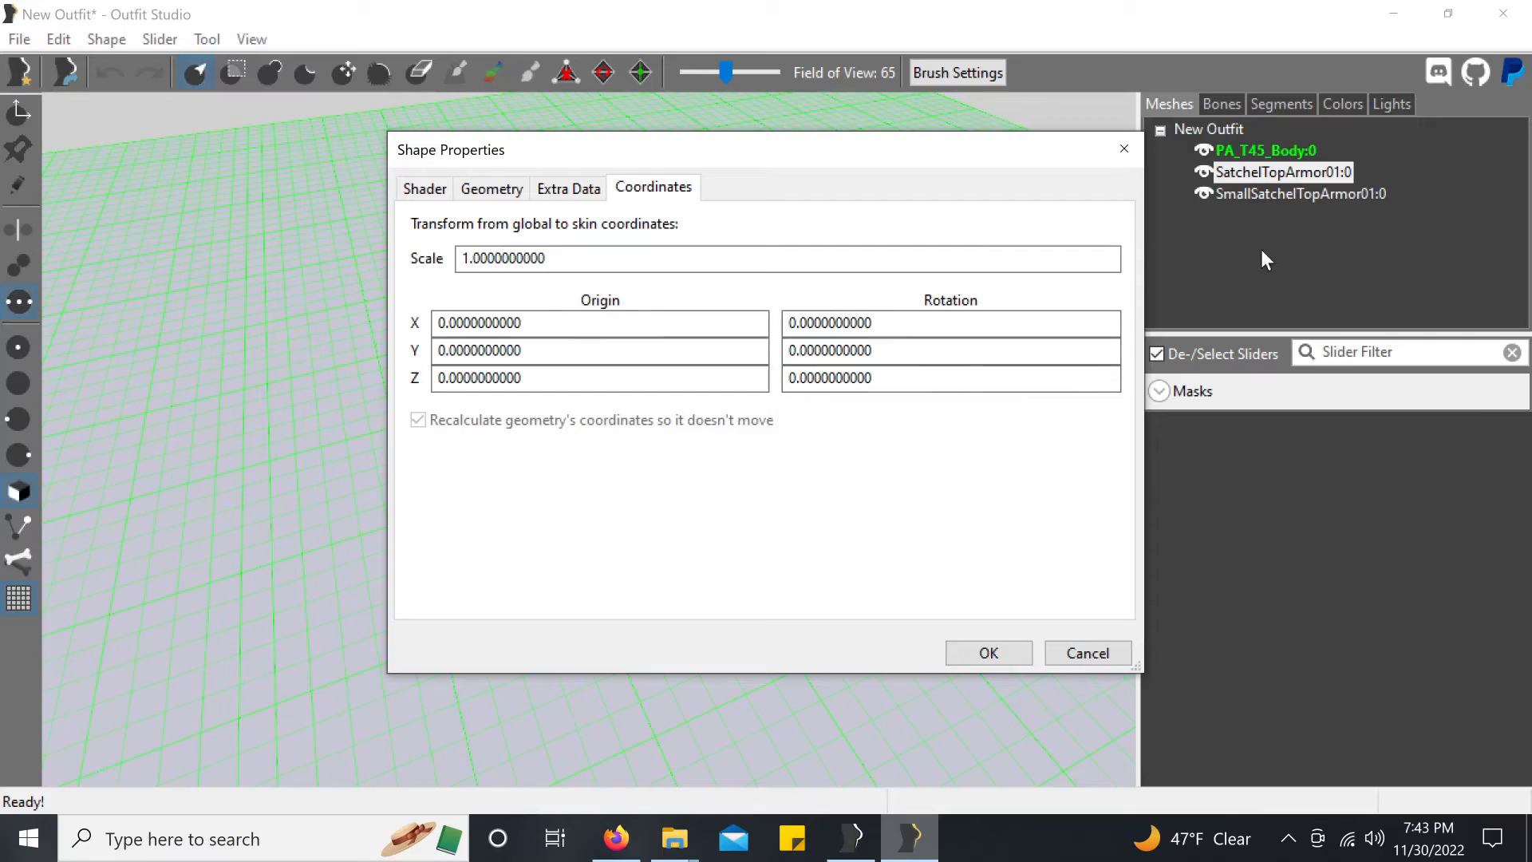
left_click(1091, 656)
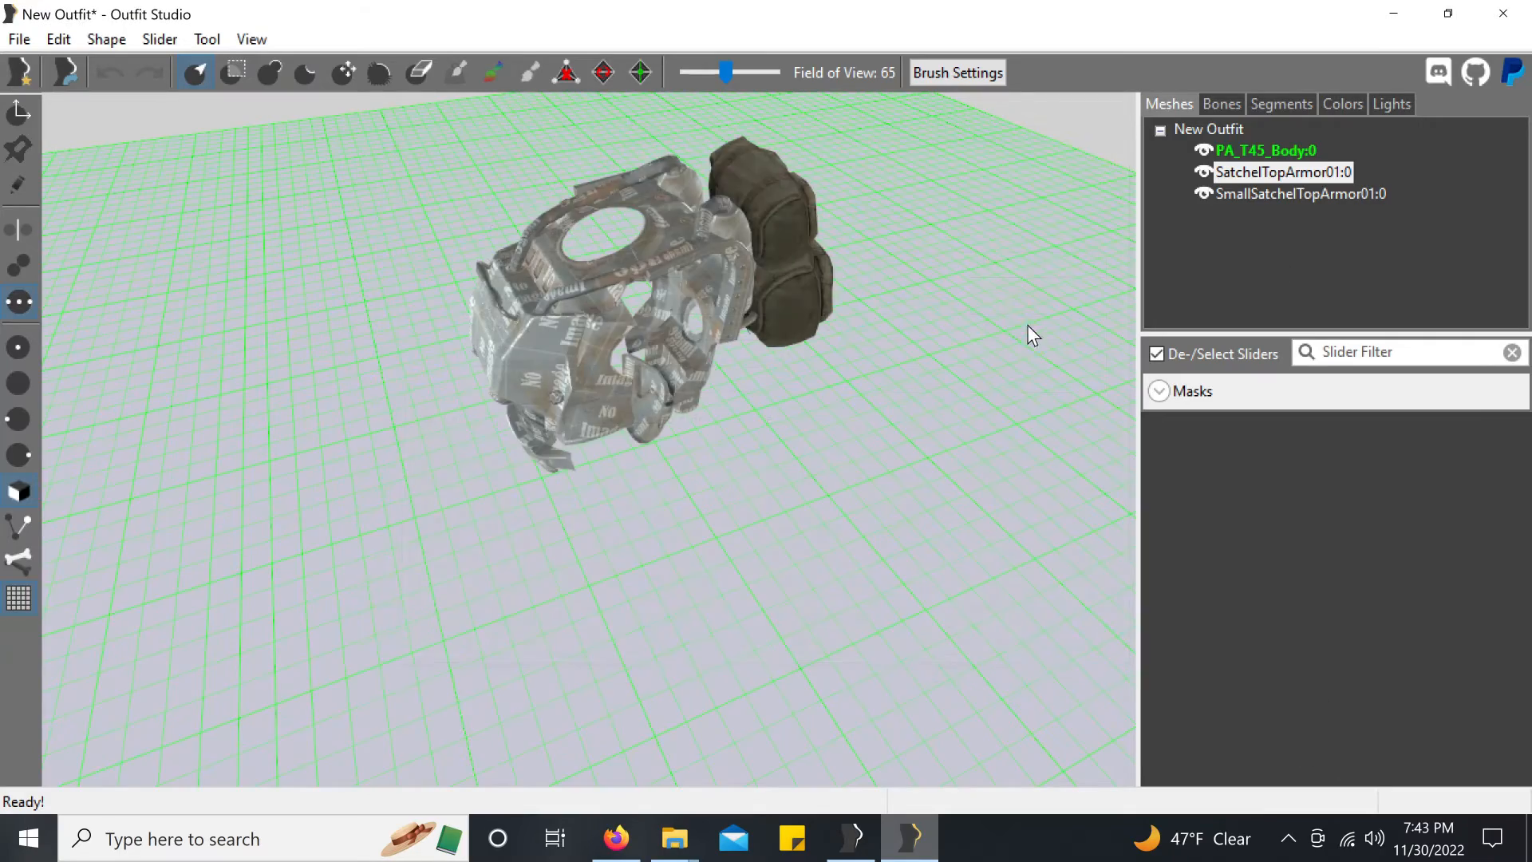
Step: Copy bone weights from PA_T45_Body:0 to SatchelTopArmor01:0 with search radius 20, maximum vertex targets 100 and No Target Limit enabled
right_click_drag(1028, 324, 1018, 265)
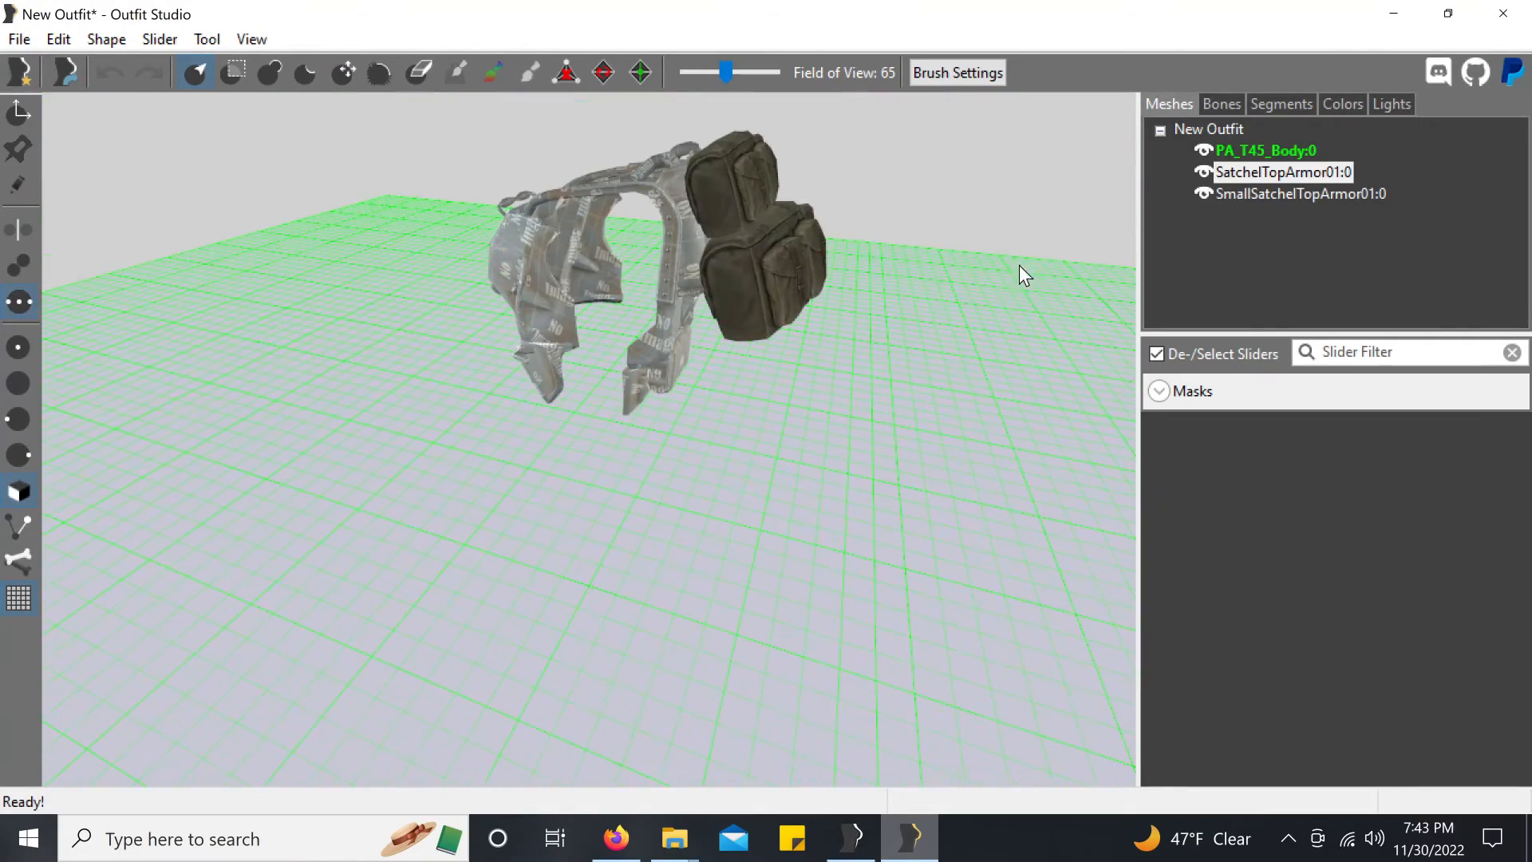
left_click(1271, 151)
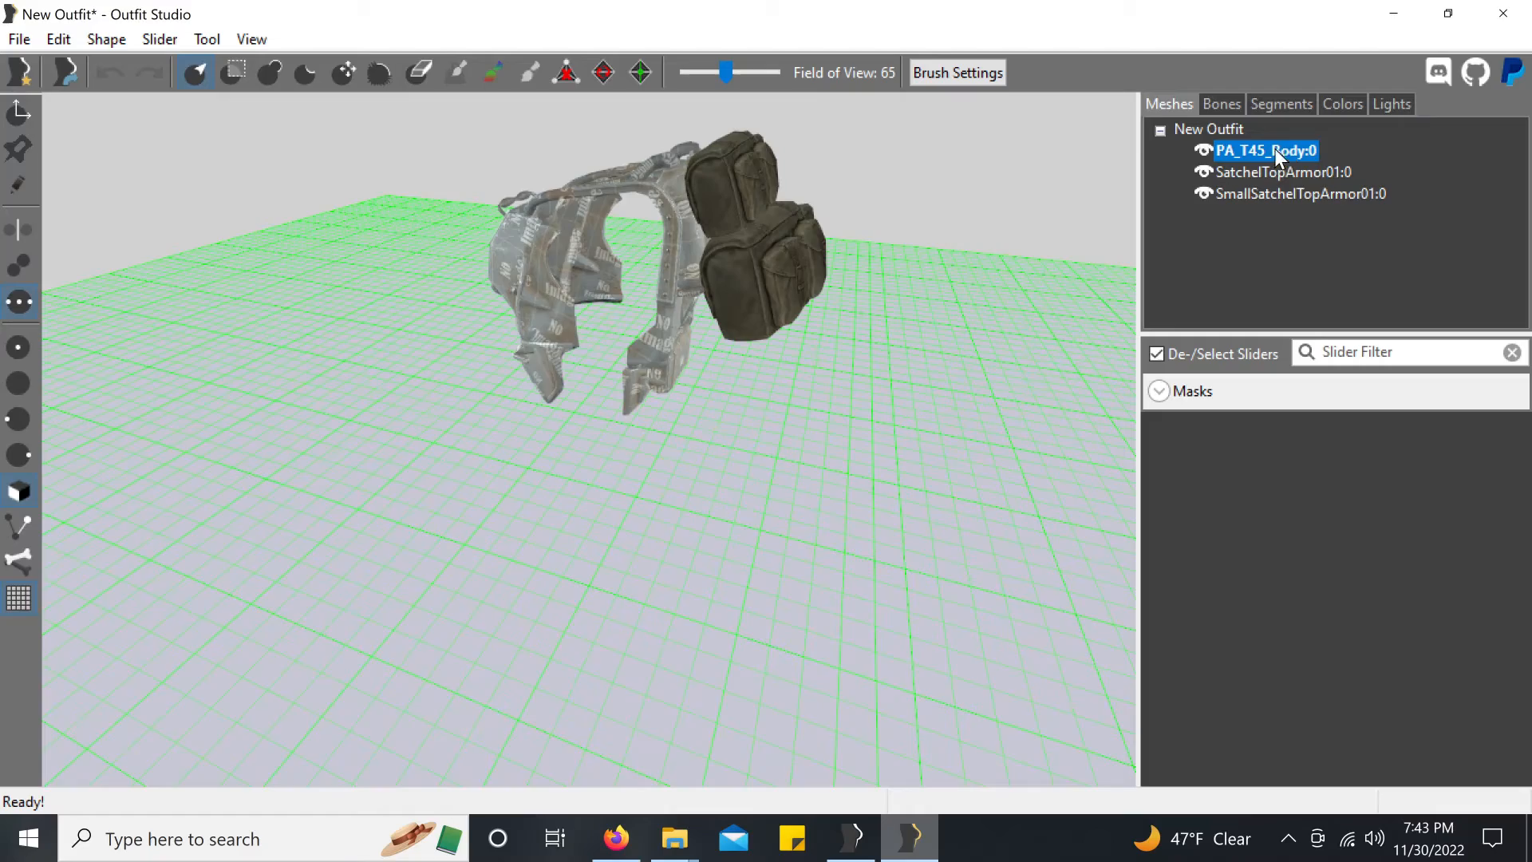
mouse_move(945, 233)
right_mouse_down()
mouse_move(855, 257)
mouse_move(954, 257)
mouse_move(936, 261)
right_mouse_up()
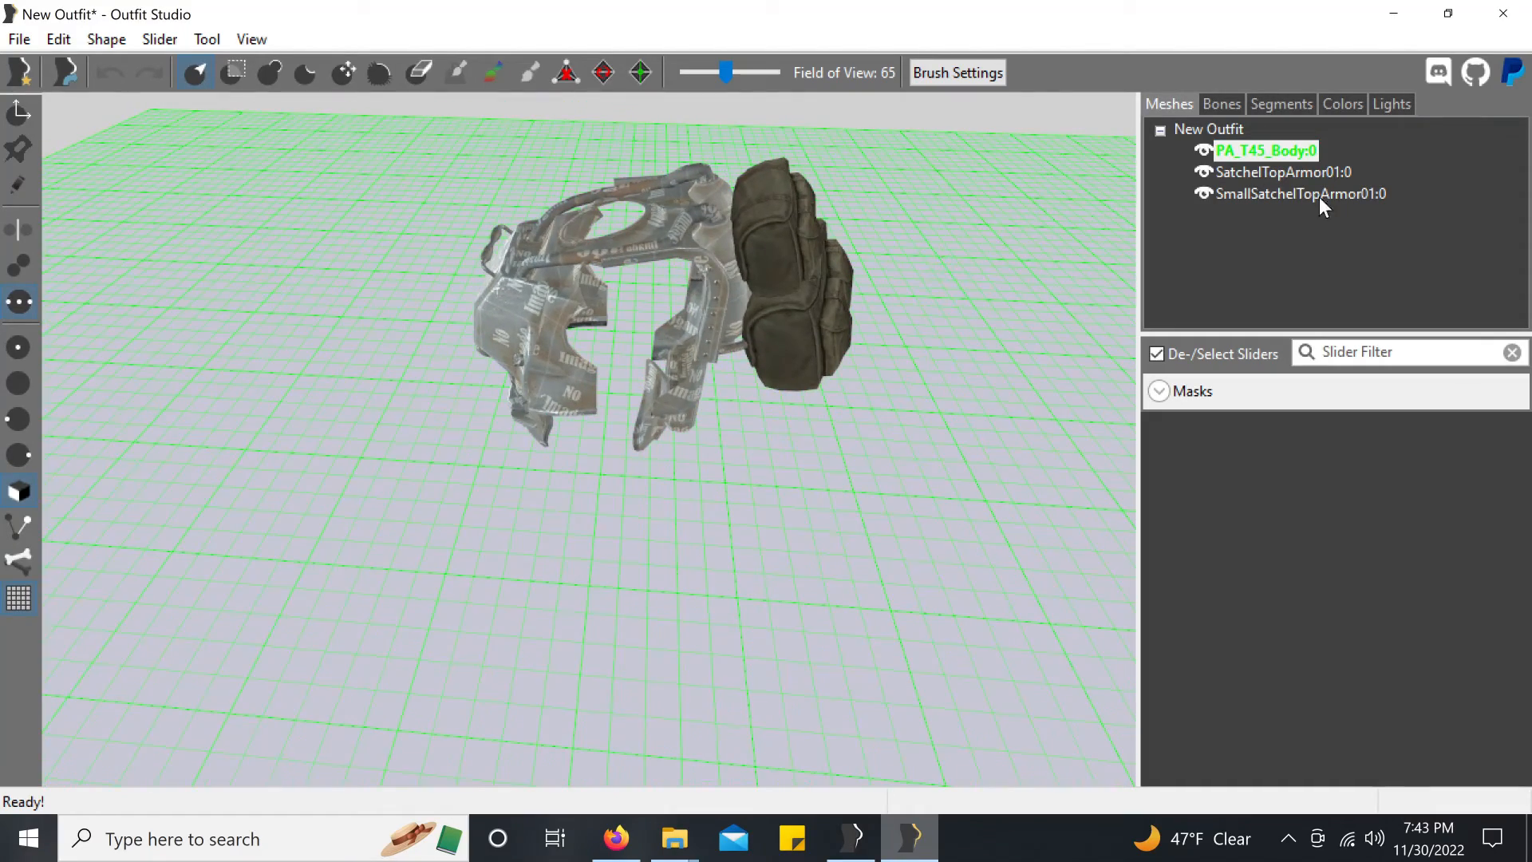
left_click(1303, 174)
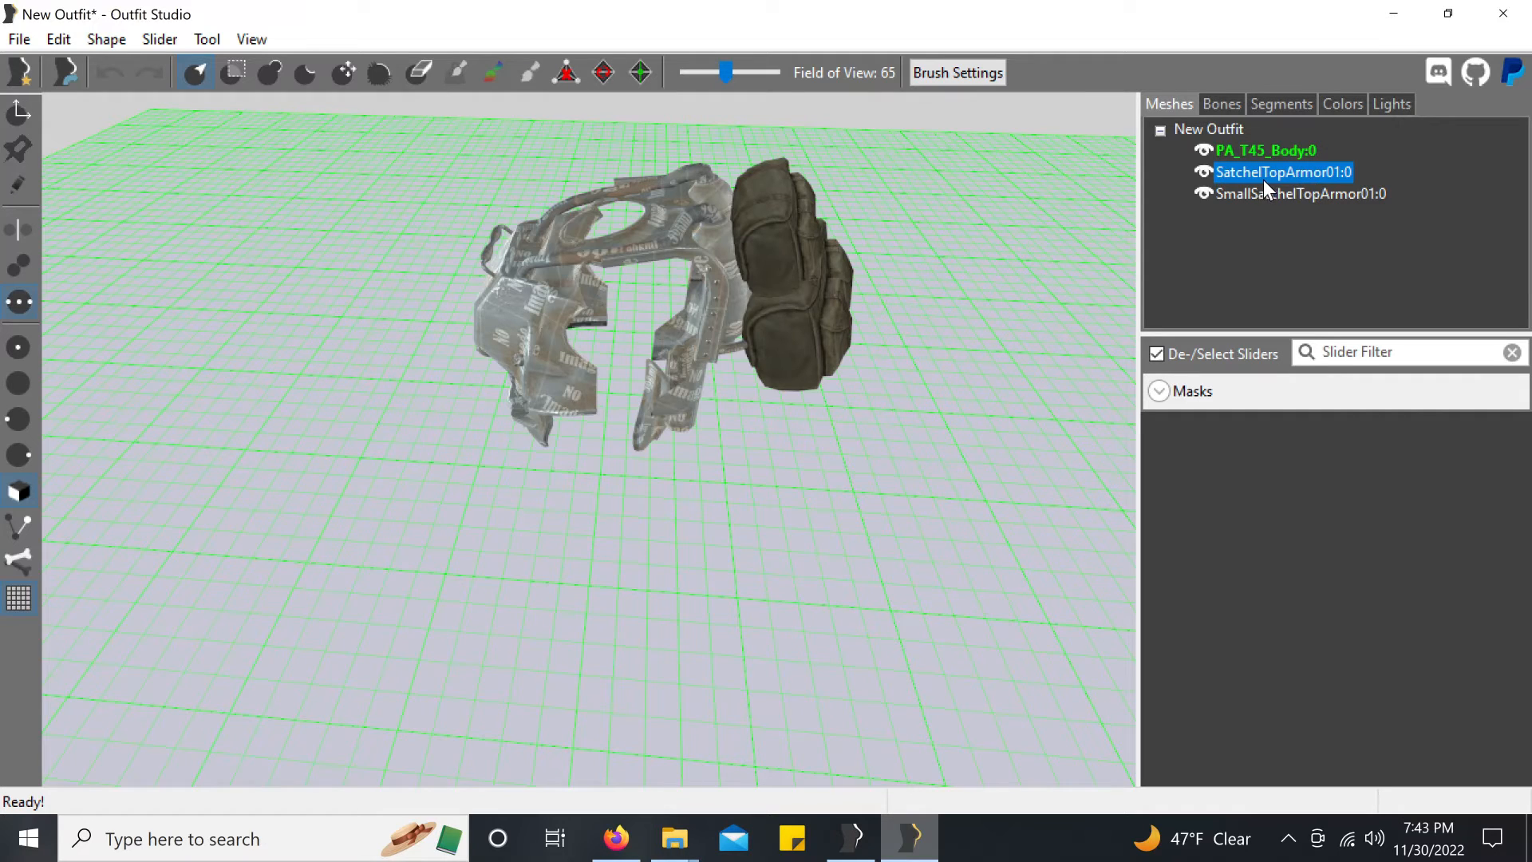
right_click(1277, 174)
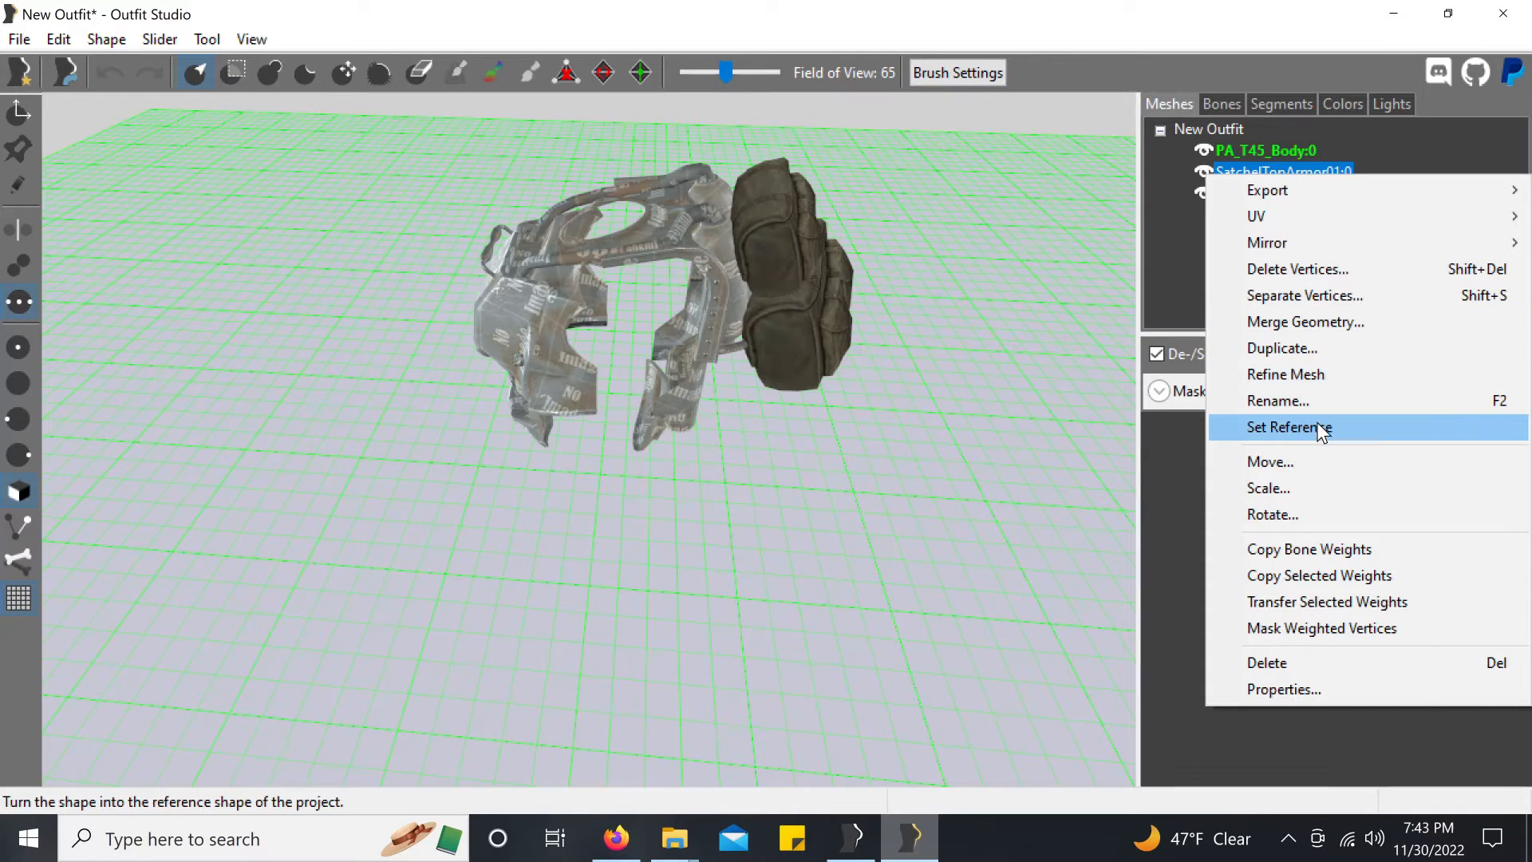
left_click(1321, 550)
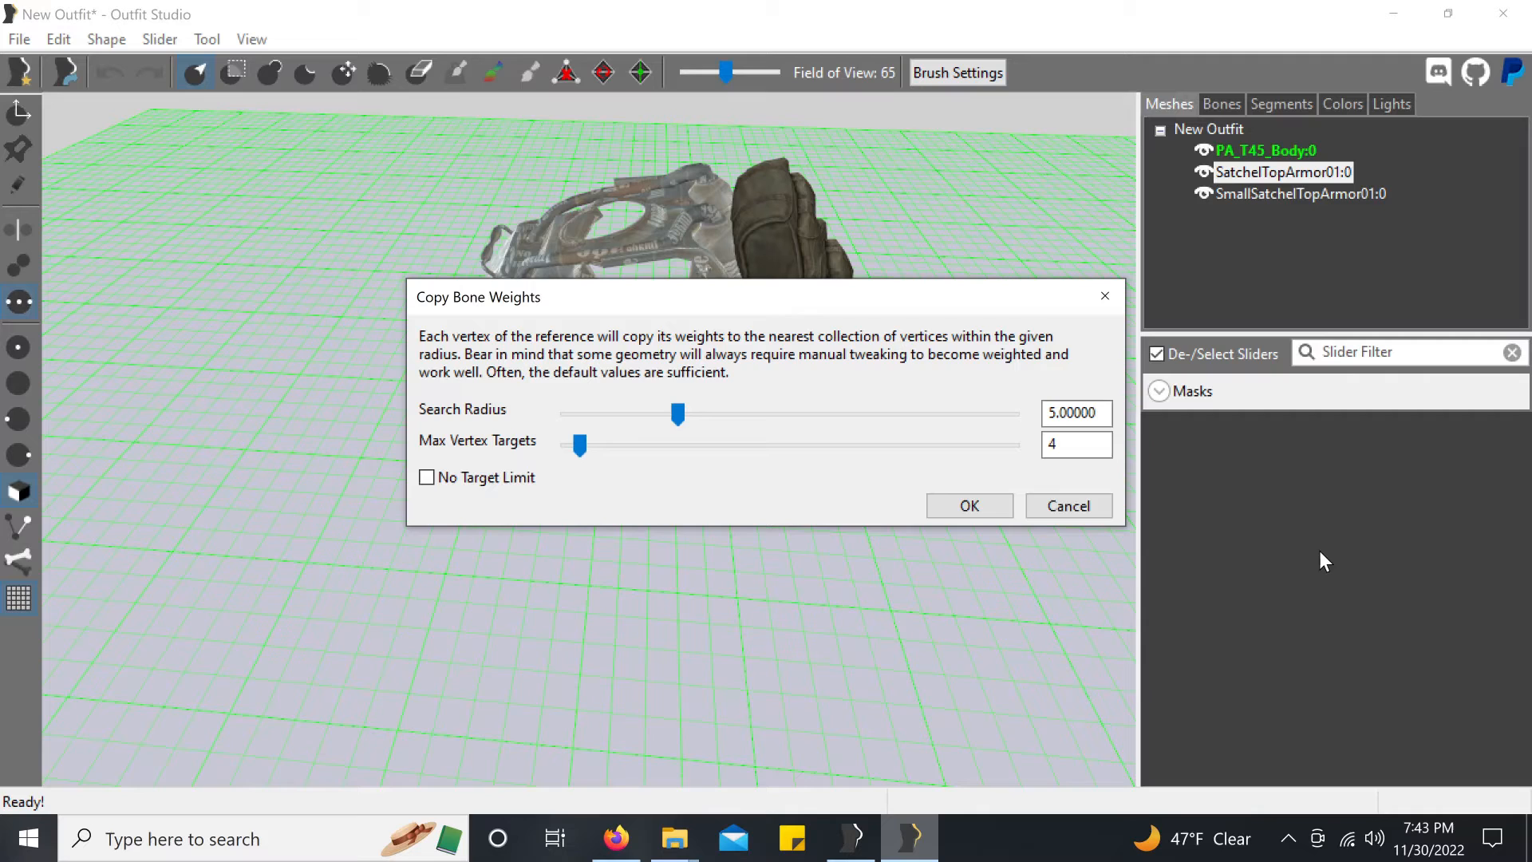
left_click(427, 477)
left_click(428, 477)
left_click_drag(581, 444, 1014, 444)
left_click_drag(677, 412, 1018, 412)
left_click(431, 477)
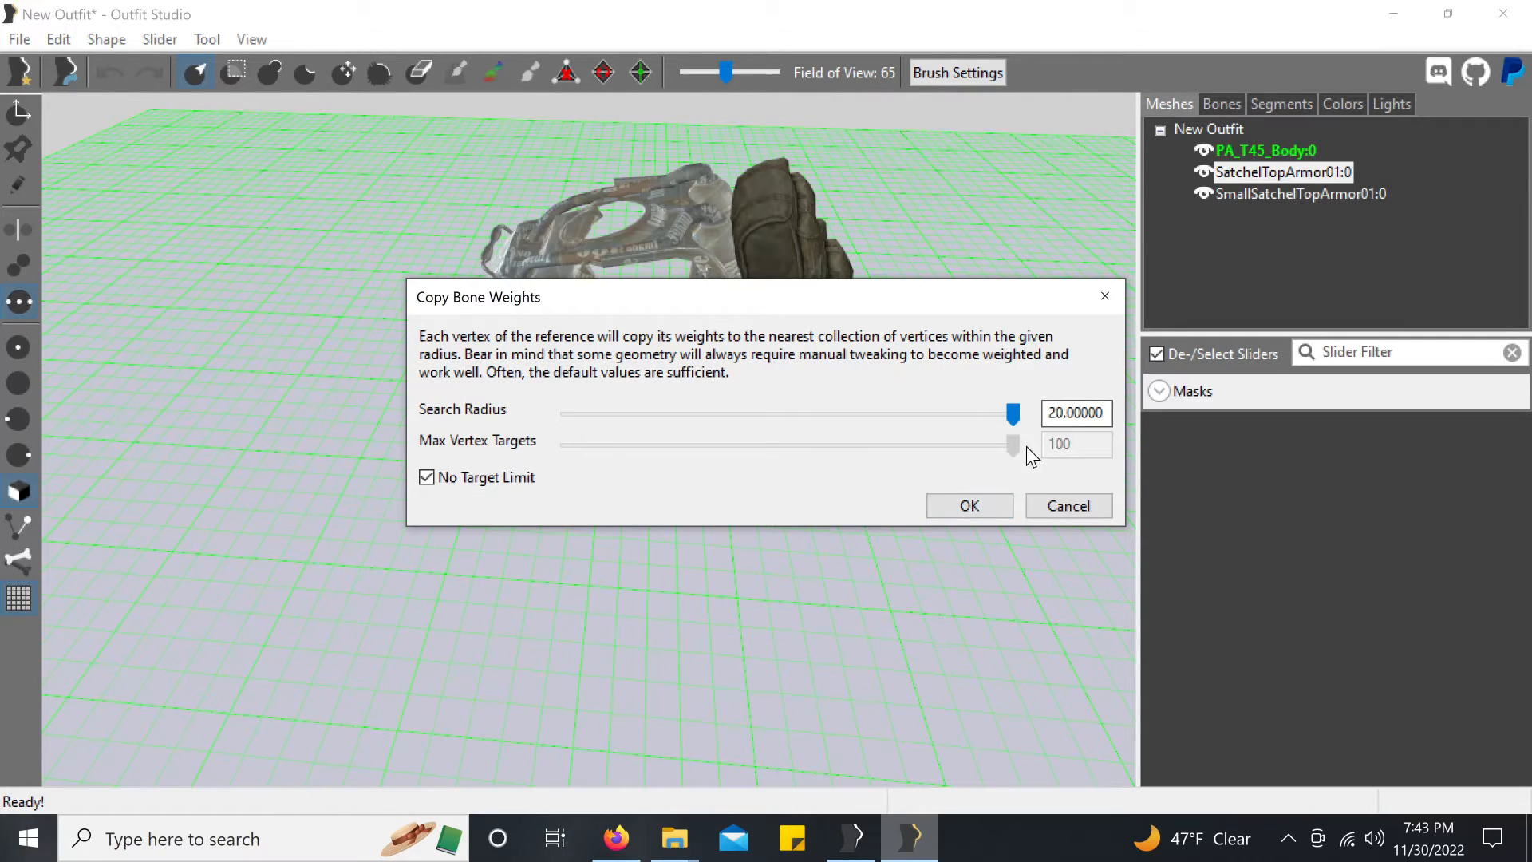
left_click(984, 510)
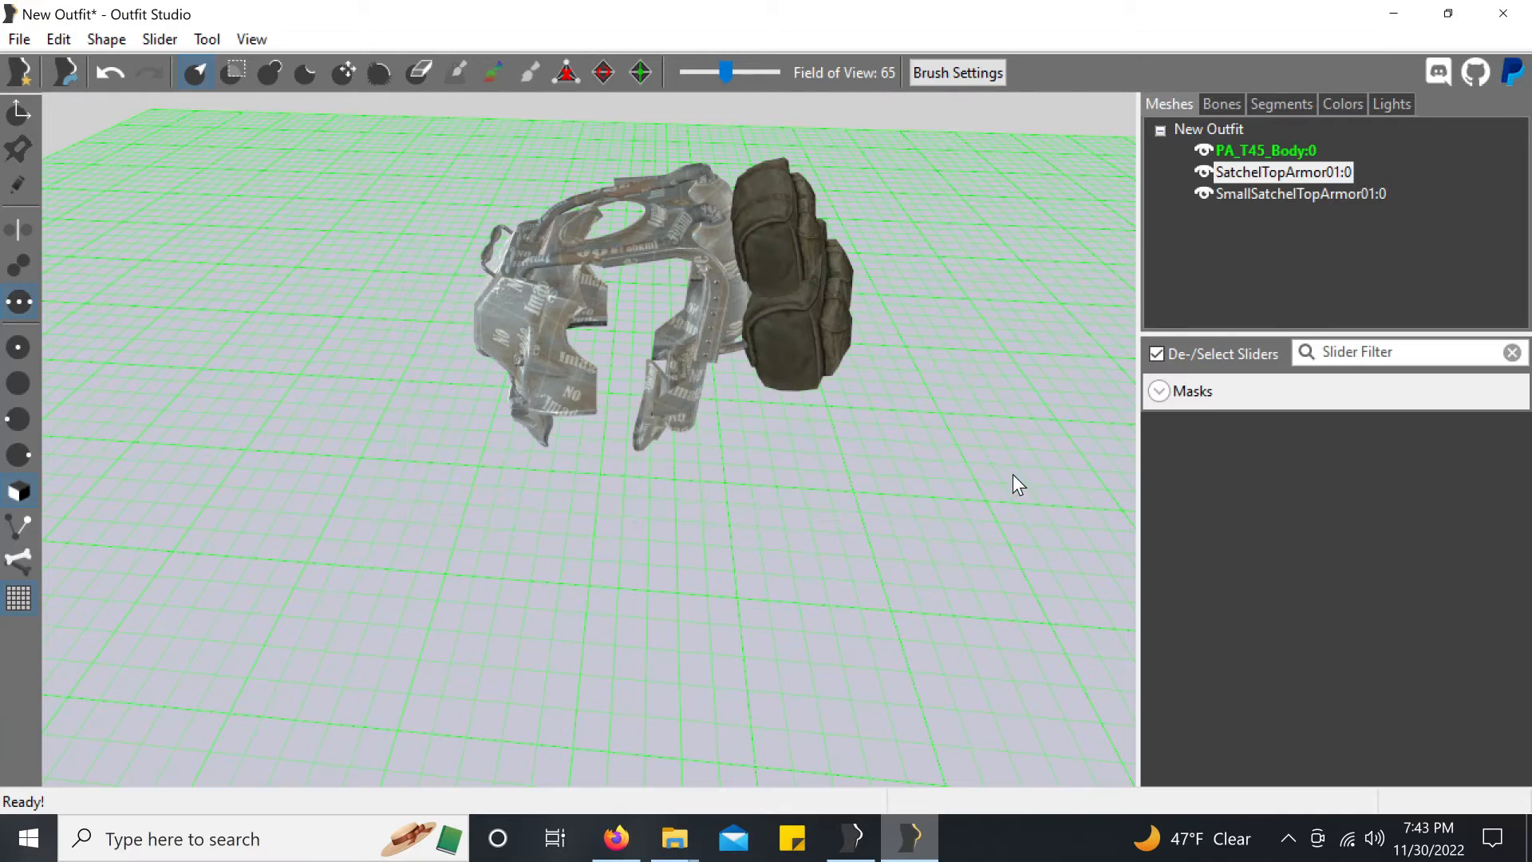
Step: Inspect the Tank_Armor bone weights on the large satchel and the T-45 body from several angles
left_click(1229, 104)
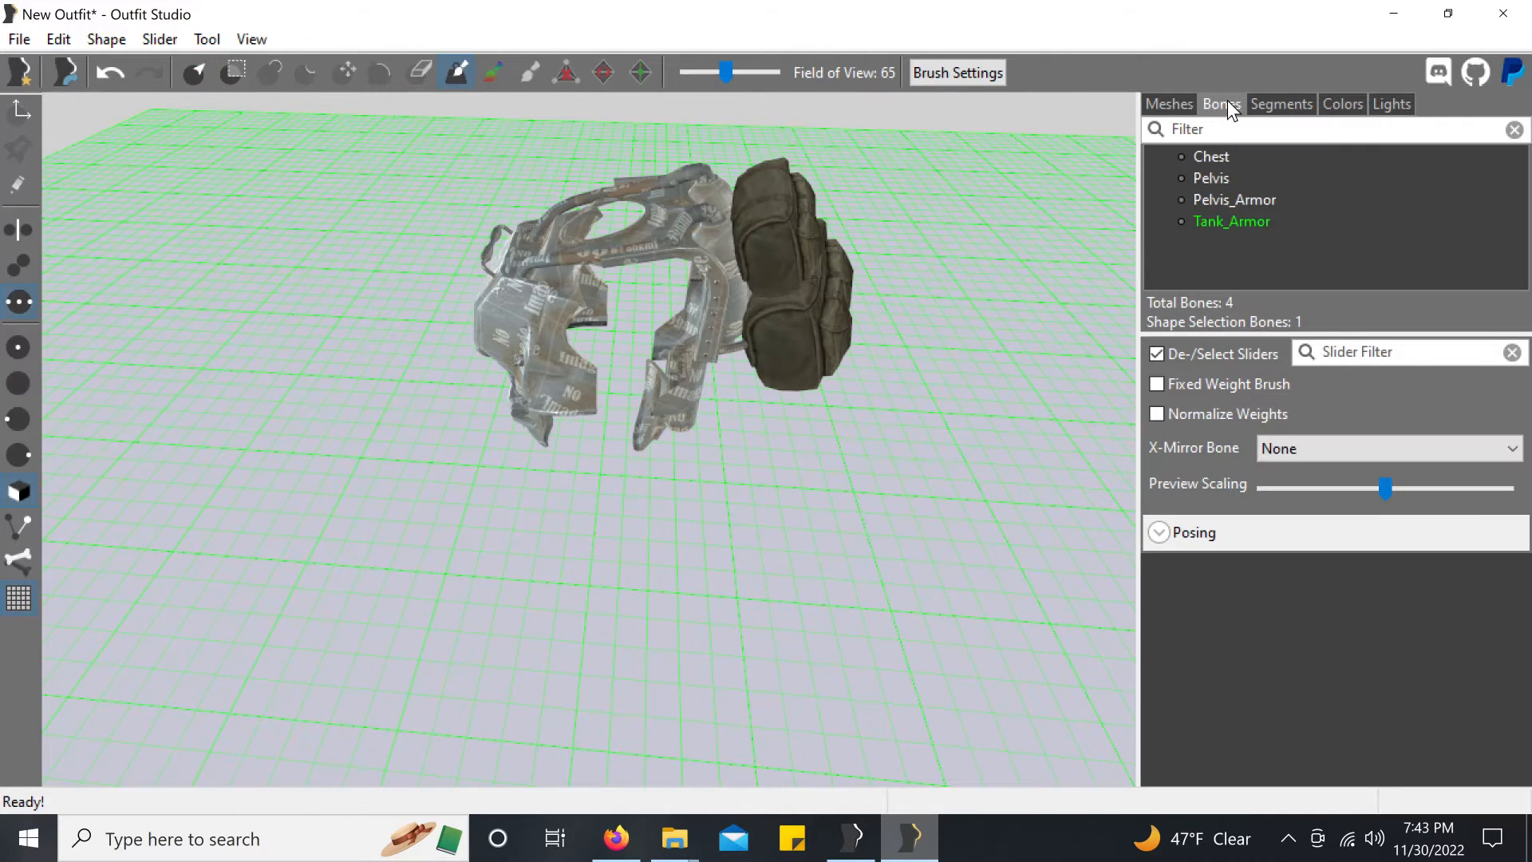
left_click(1215, 220)
right_click_drag(887, 261, 910, 189)
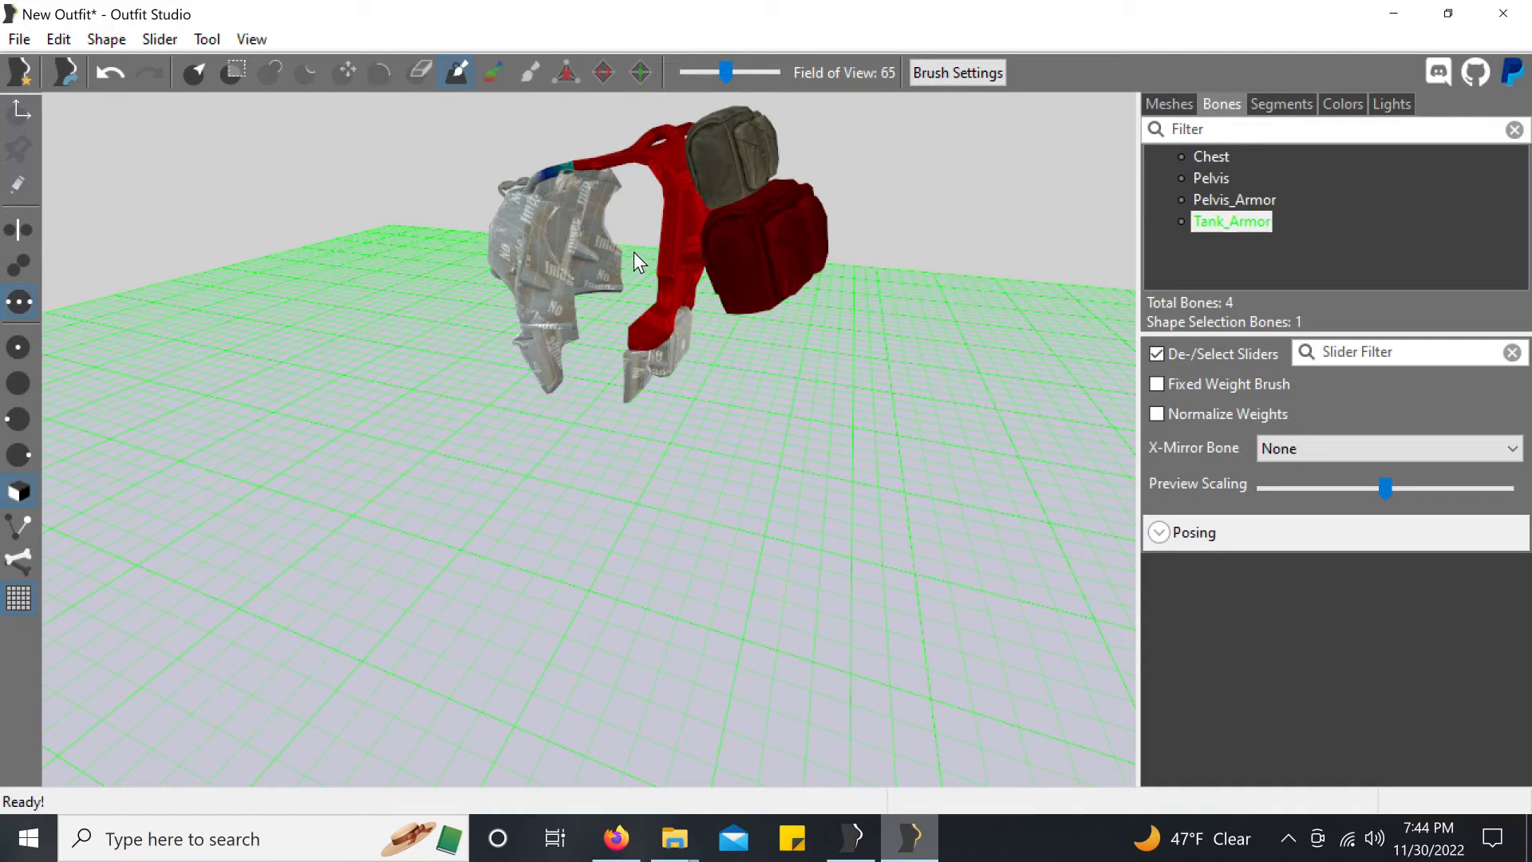
right_click_drag(1065, 302, 580, 347)
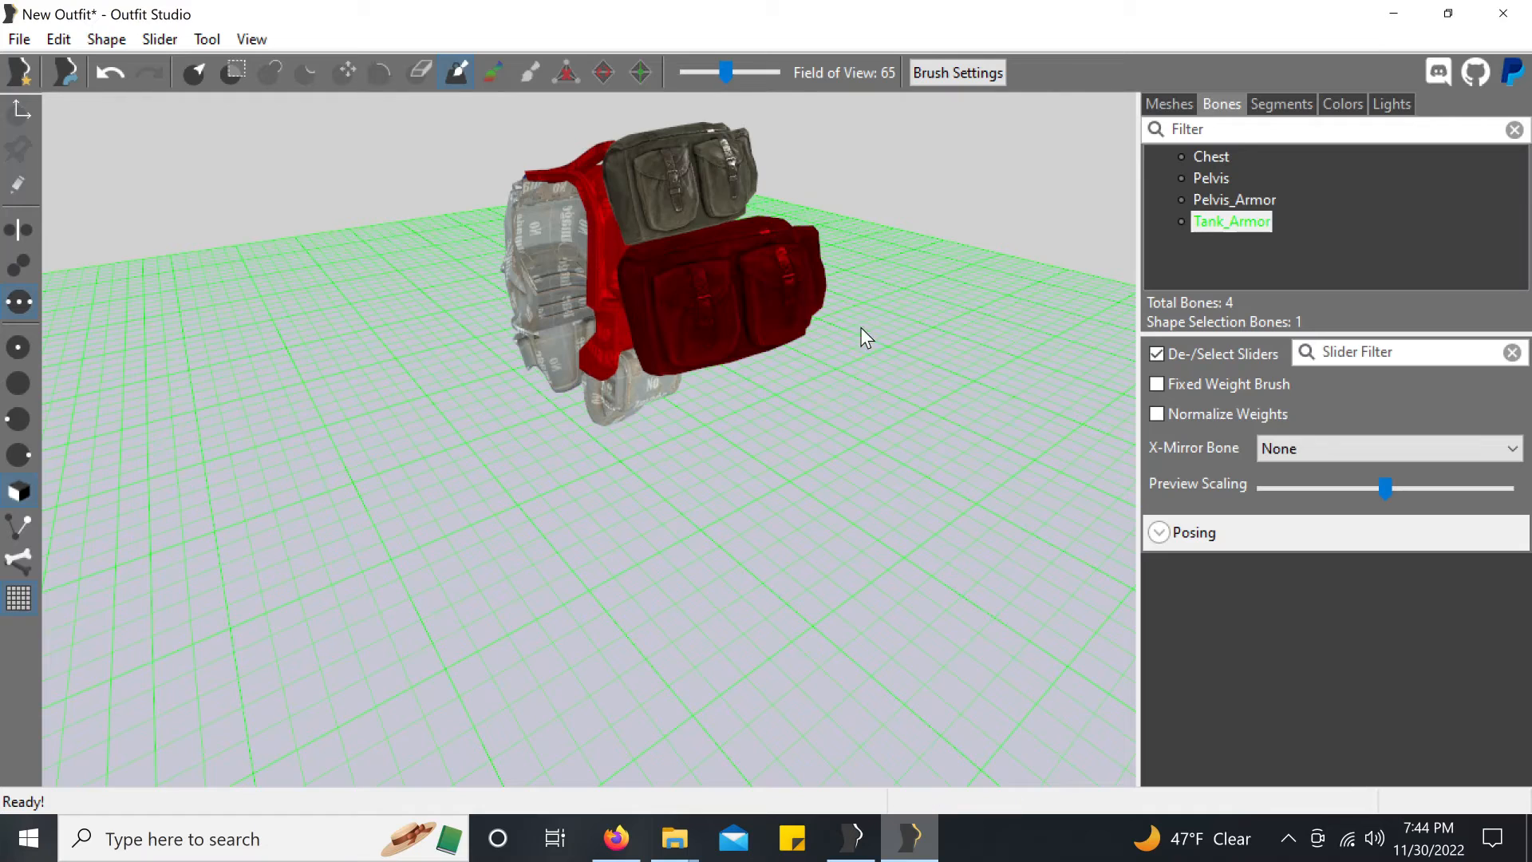
right_click_drag(831, 366, 807, 250)
scroll(1038, 357, "up", 2)
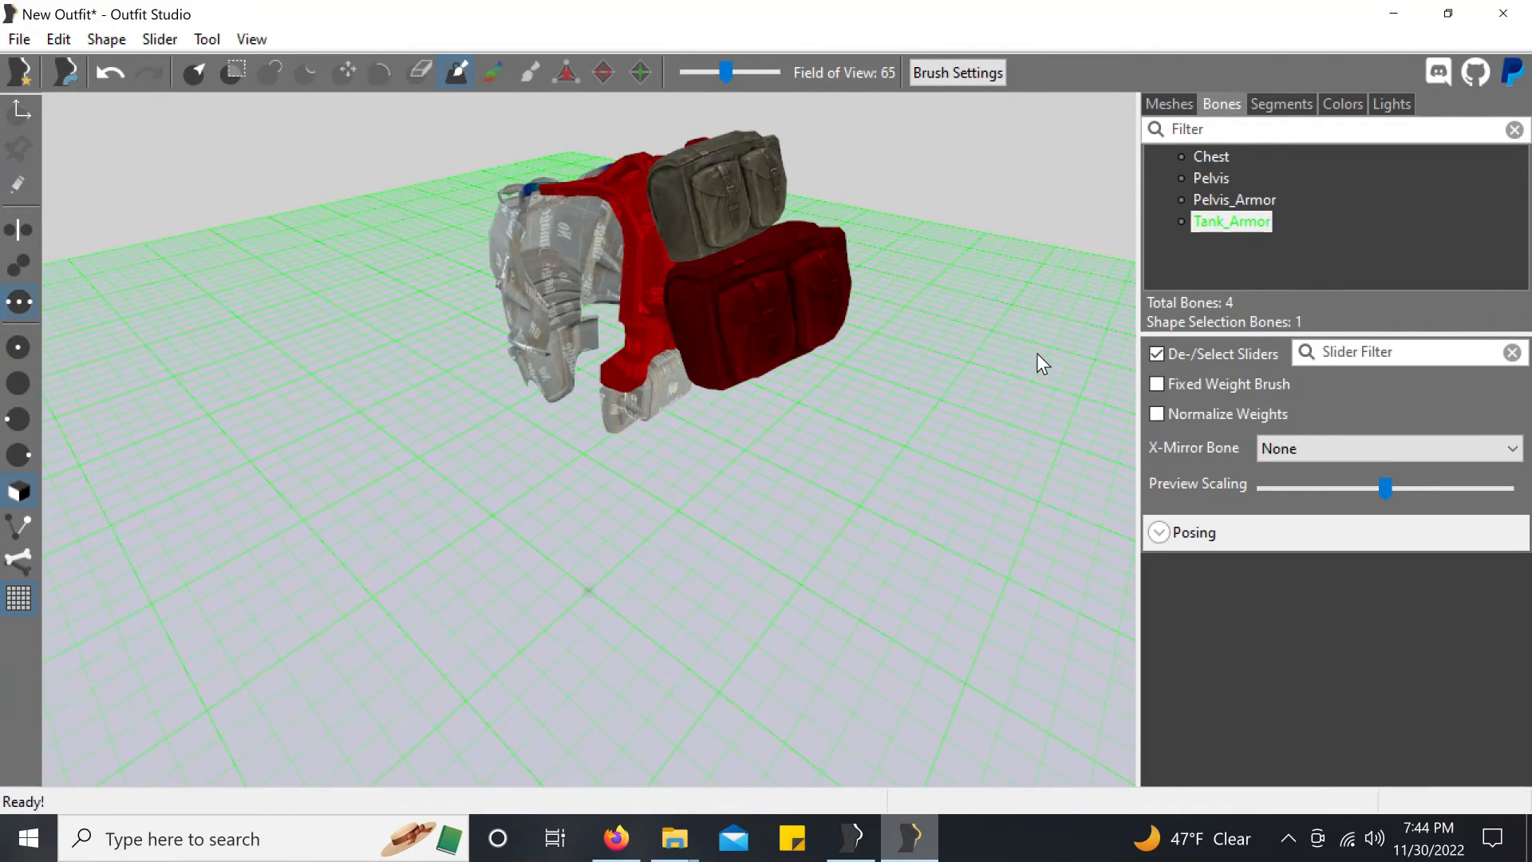
Step: Copy bone weights to SmallSatchelTopArmor01:0 with search radius 20, maximum vertex targets 100 and No Target Limit enabled
left_click(1166, 106)
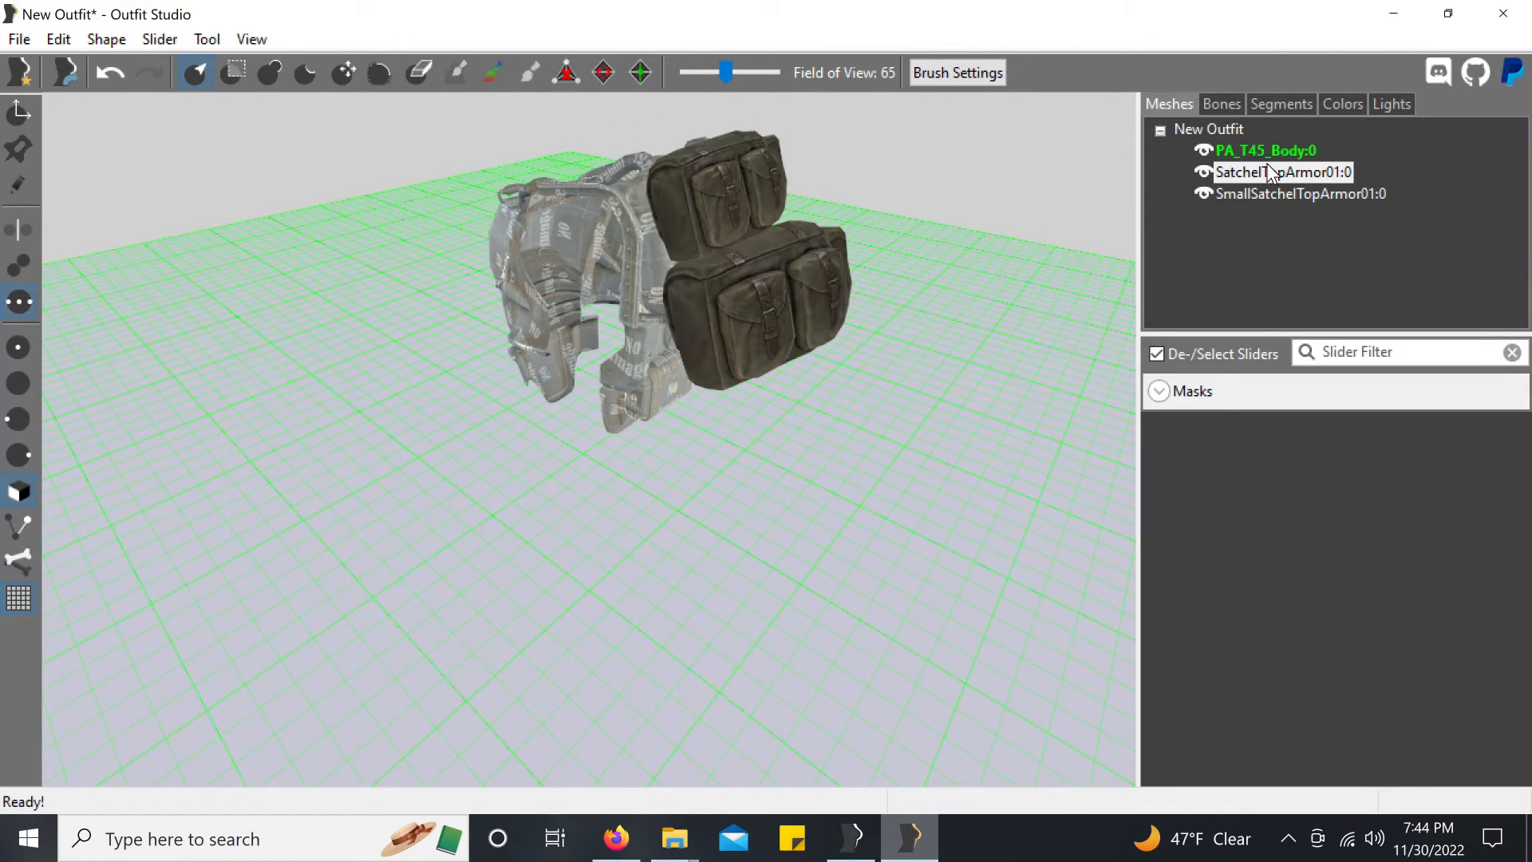
right_click(1252, 194)
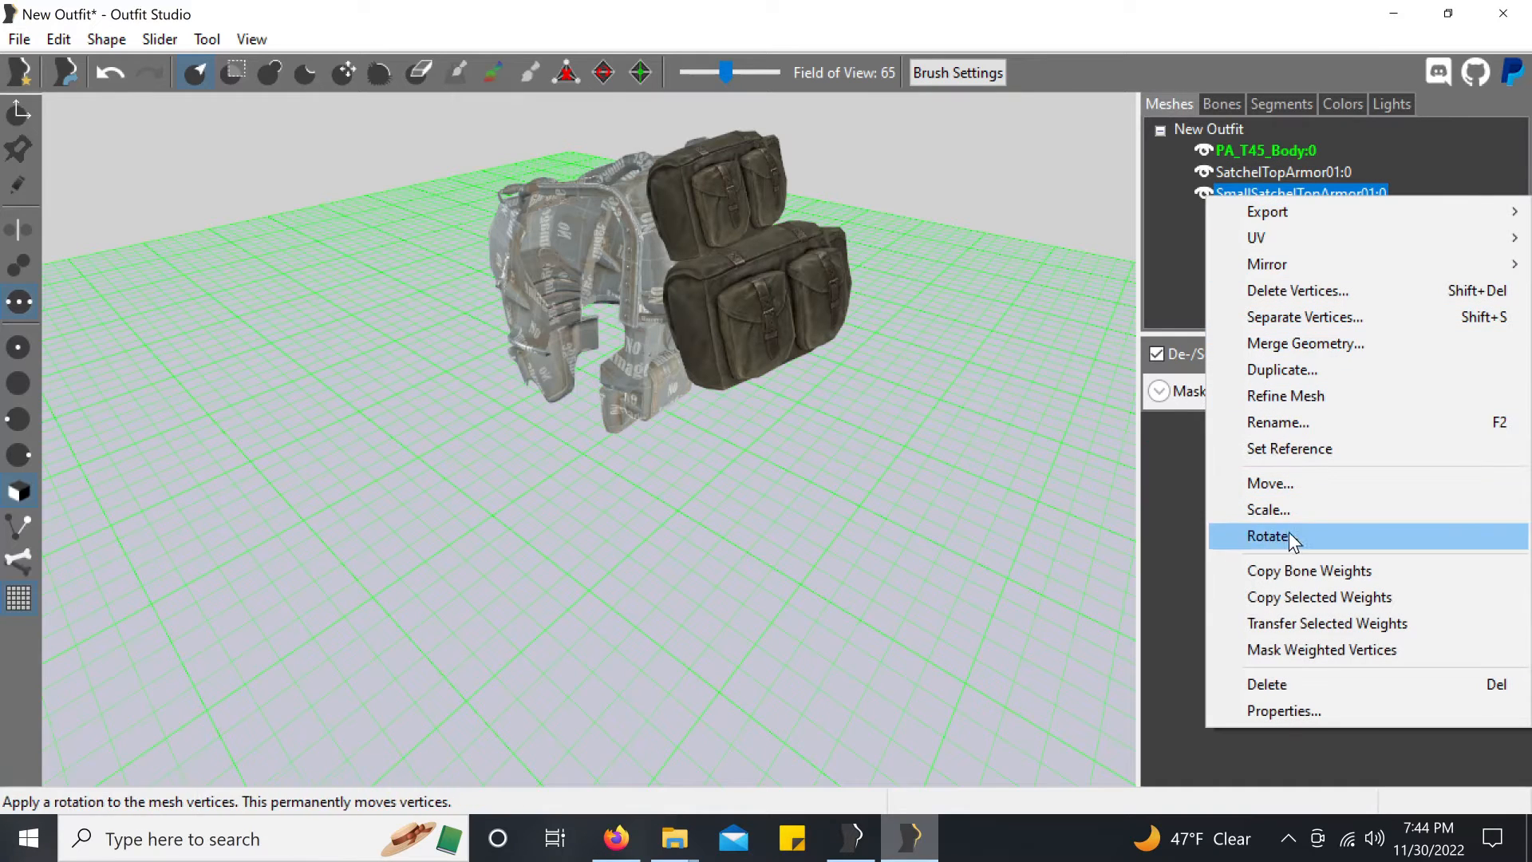
left_click(1284, 575)
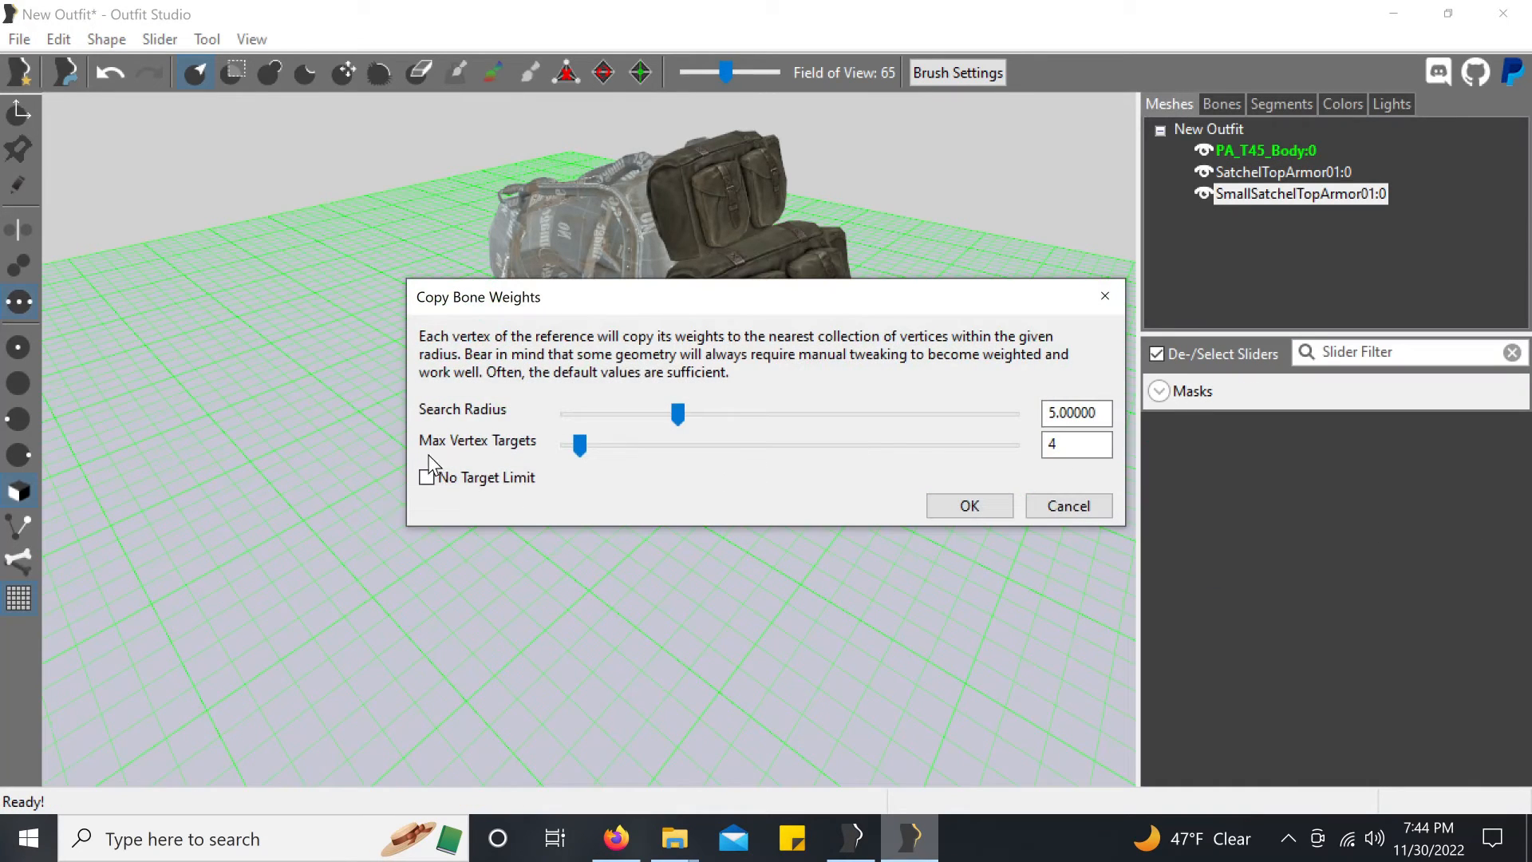
left_click_drag(581, 447, 1012, 445)
left_click_drag(678, 413, 1013, 412)
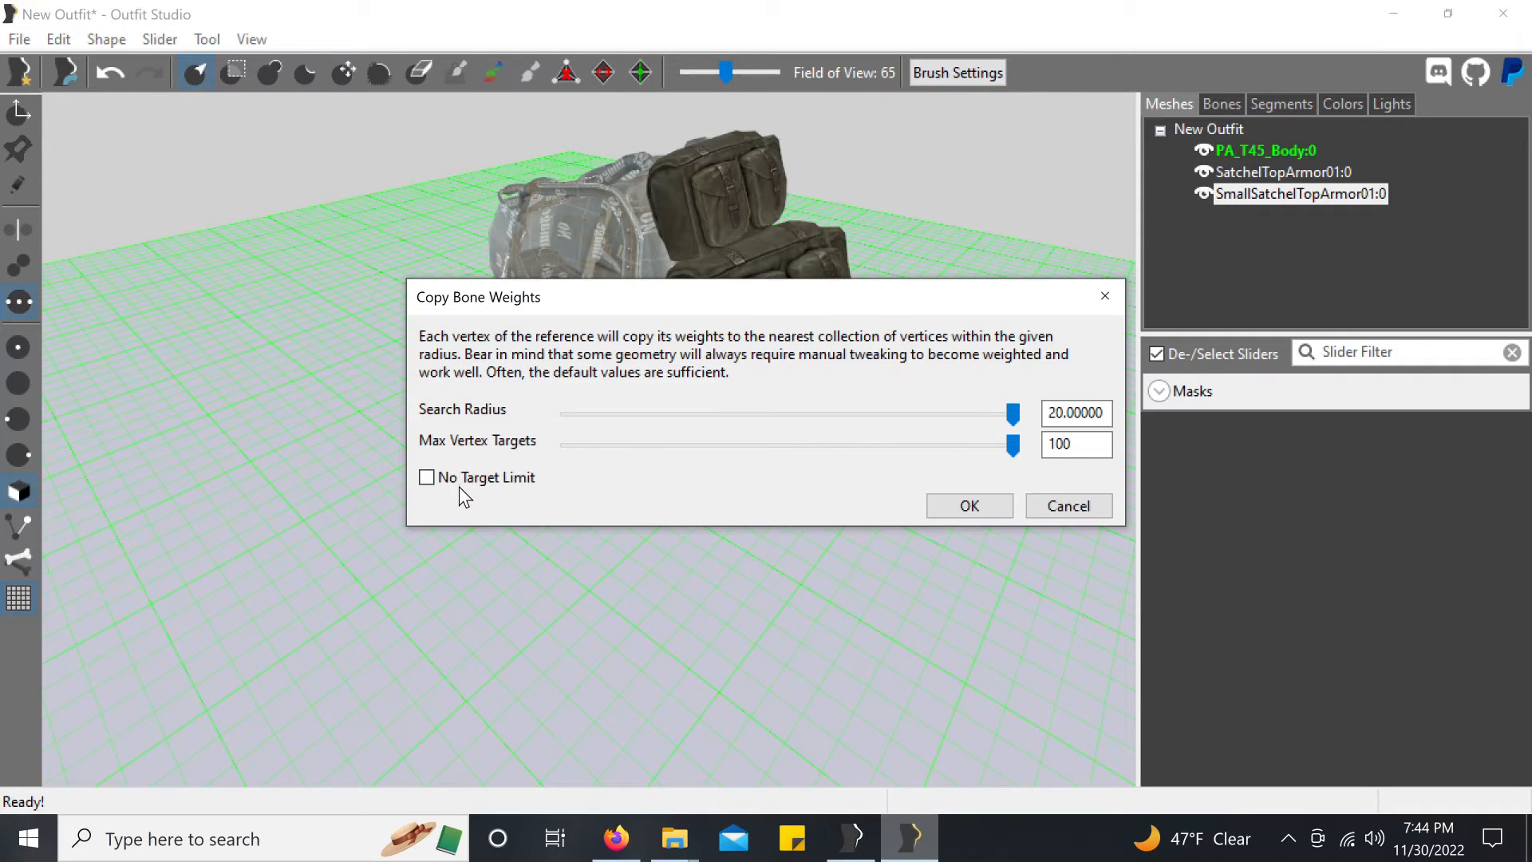
left_click(455, 478)
left_click(970, 506)
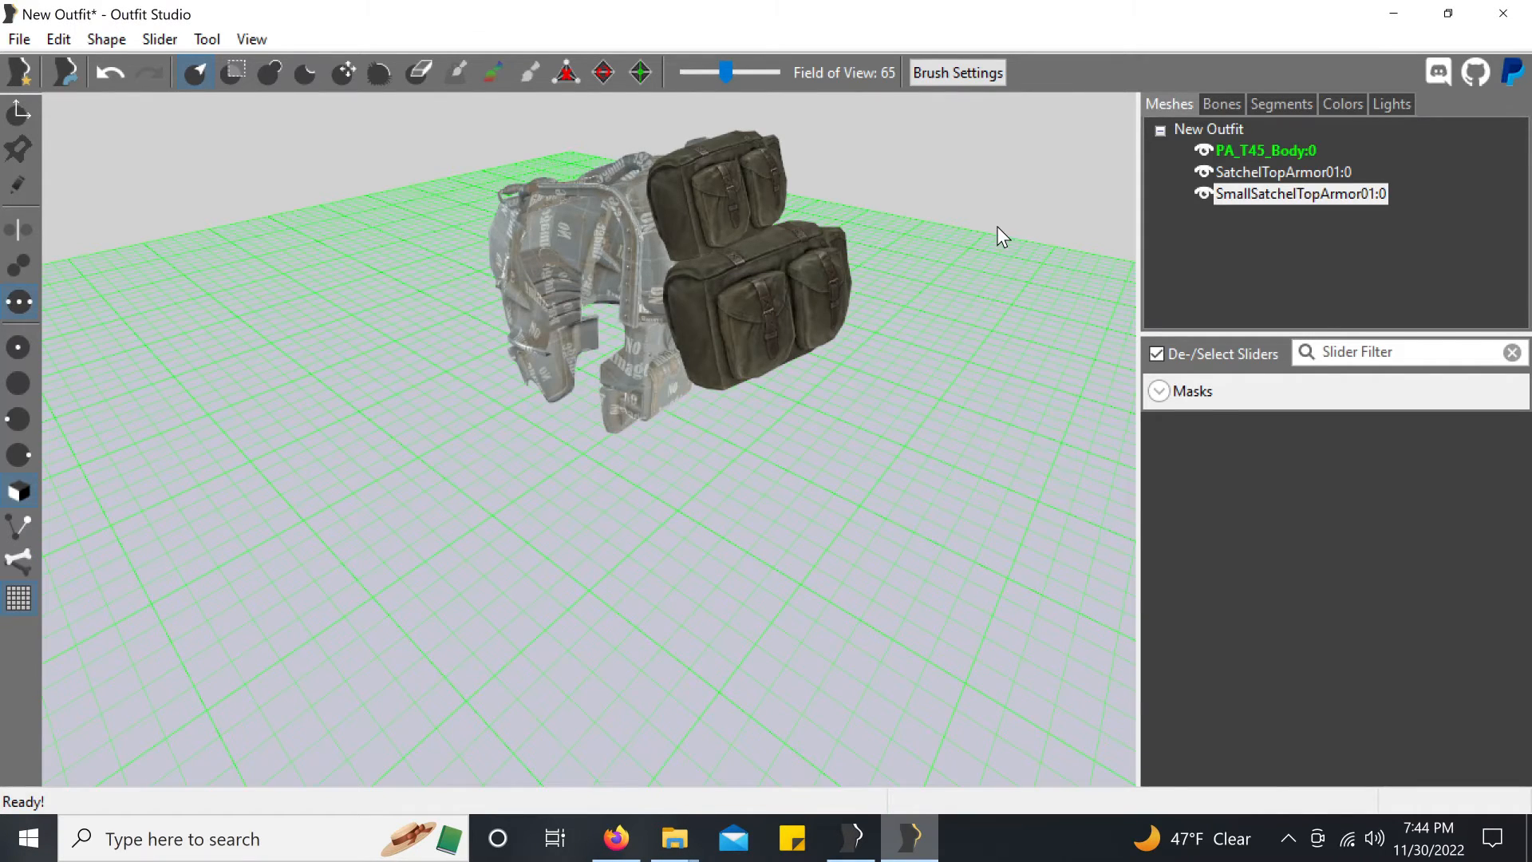
Step: Check the Tank_Armor bone weights on the small satchel from the back and side
left_click(1221, 102)
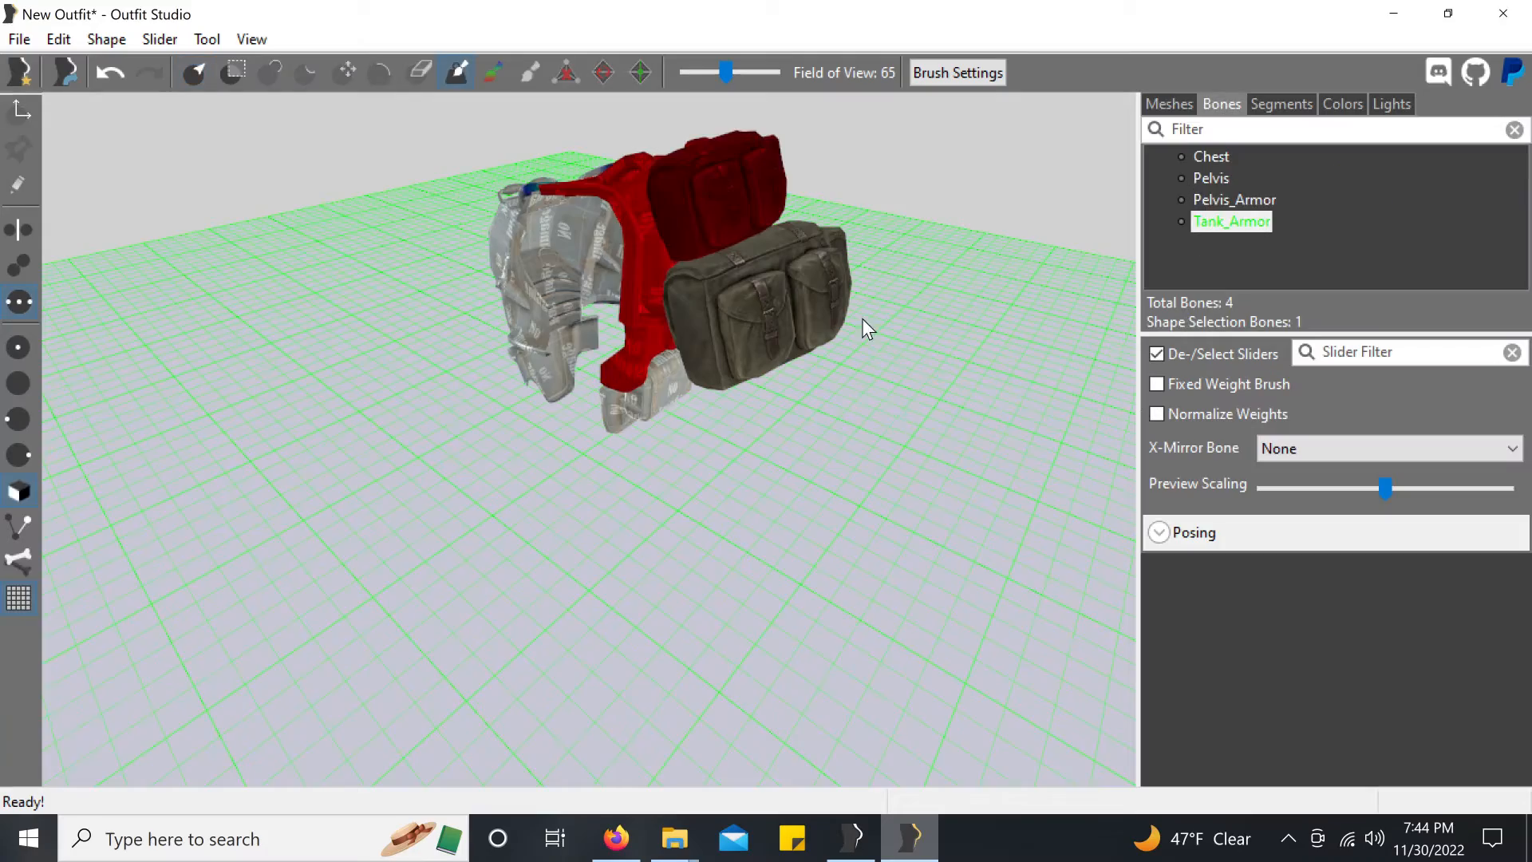
right_click_drag(875, 226, 654, 262)
right_click_drag(760, 319, 715, 254)
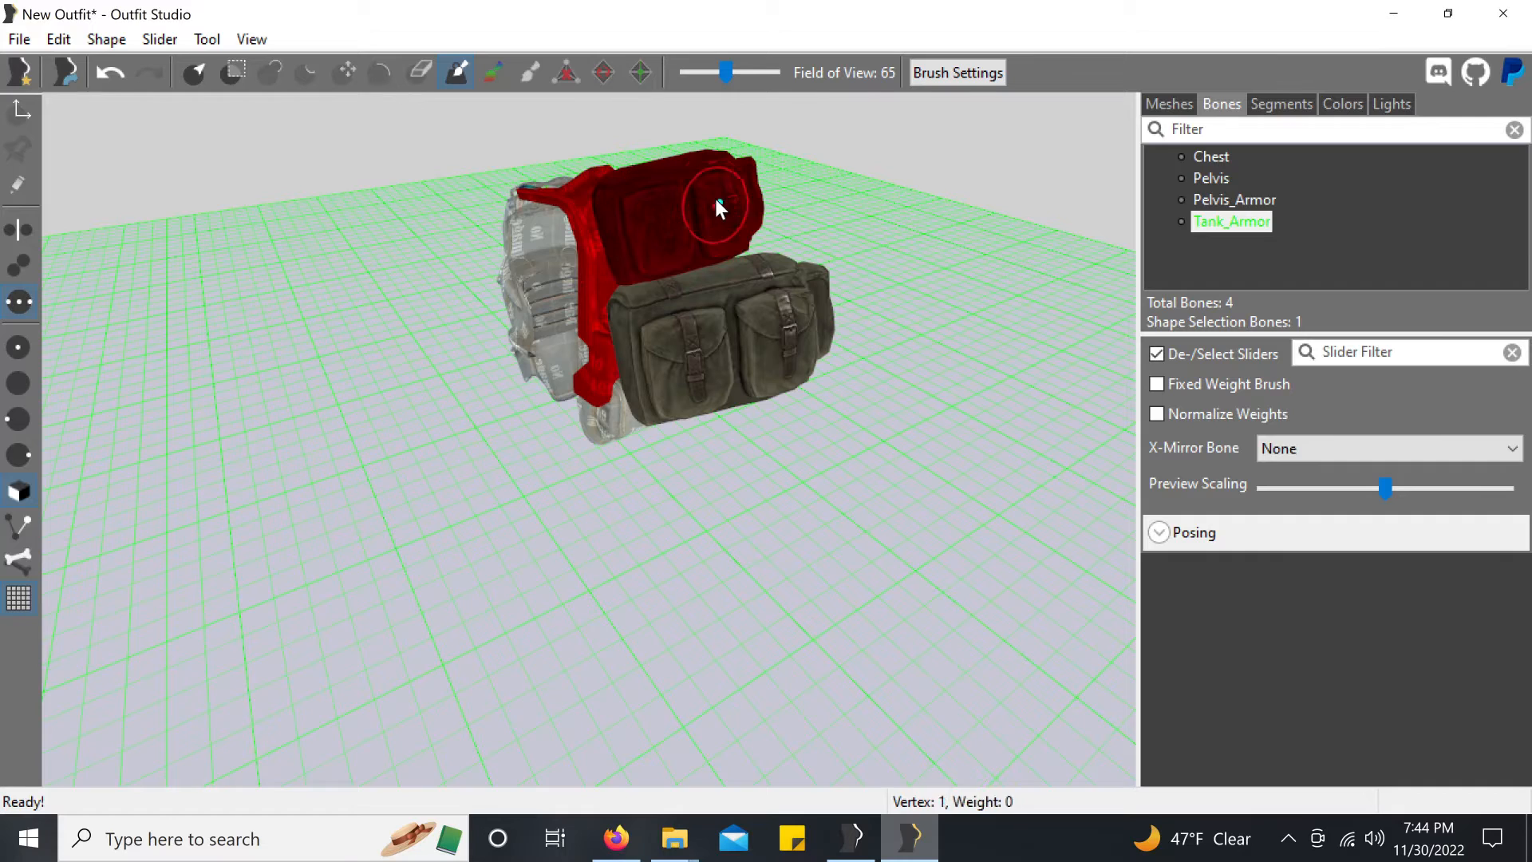
Step: Erase some Tank_Armor weight on one small satchel pocket, and set the weight brush's size and strength to 1.000
left_click(662, 239)
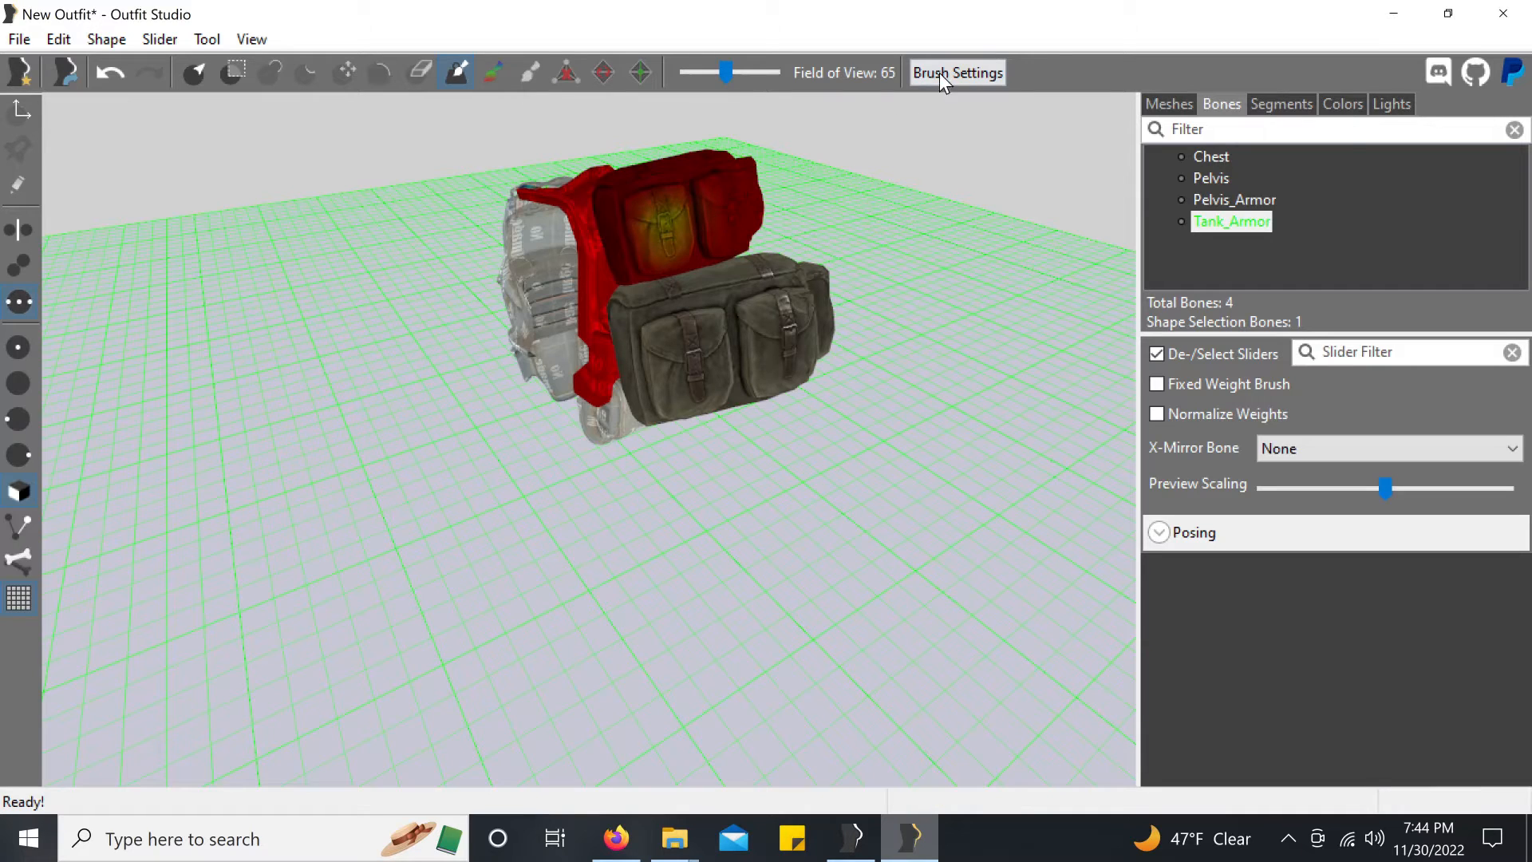
left_click(987, 79)
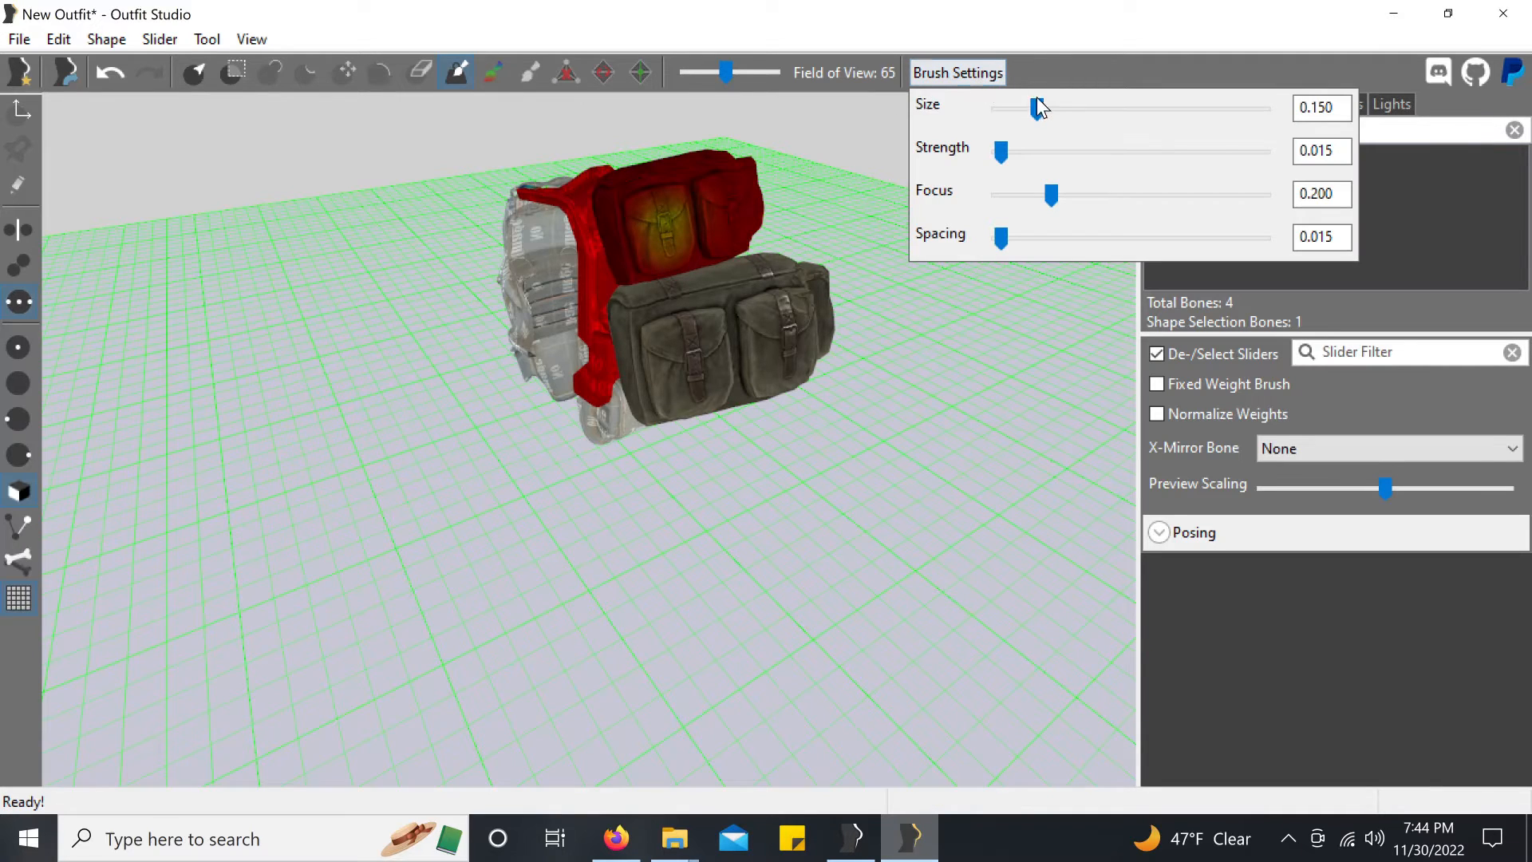
left_click_drag(1041, 107, 1188, 112)
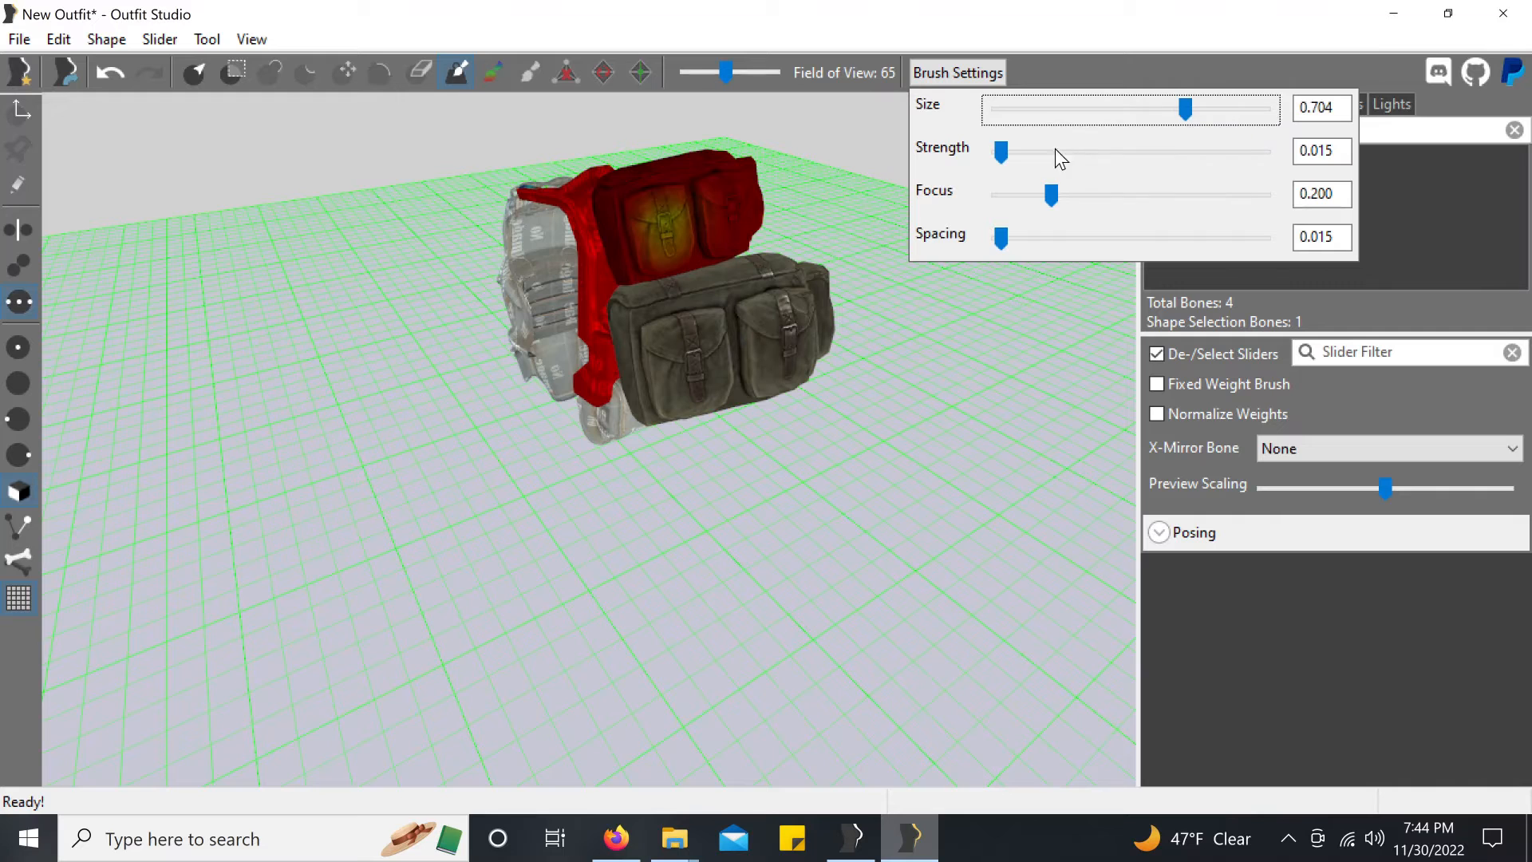
left_click_drag(1007, 159, 1300, 161)
left_click_drag(1187, 109, 1293, 116)
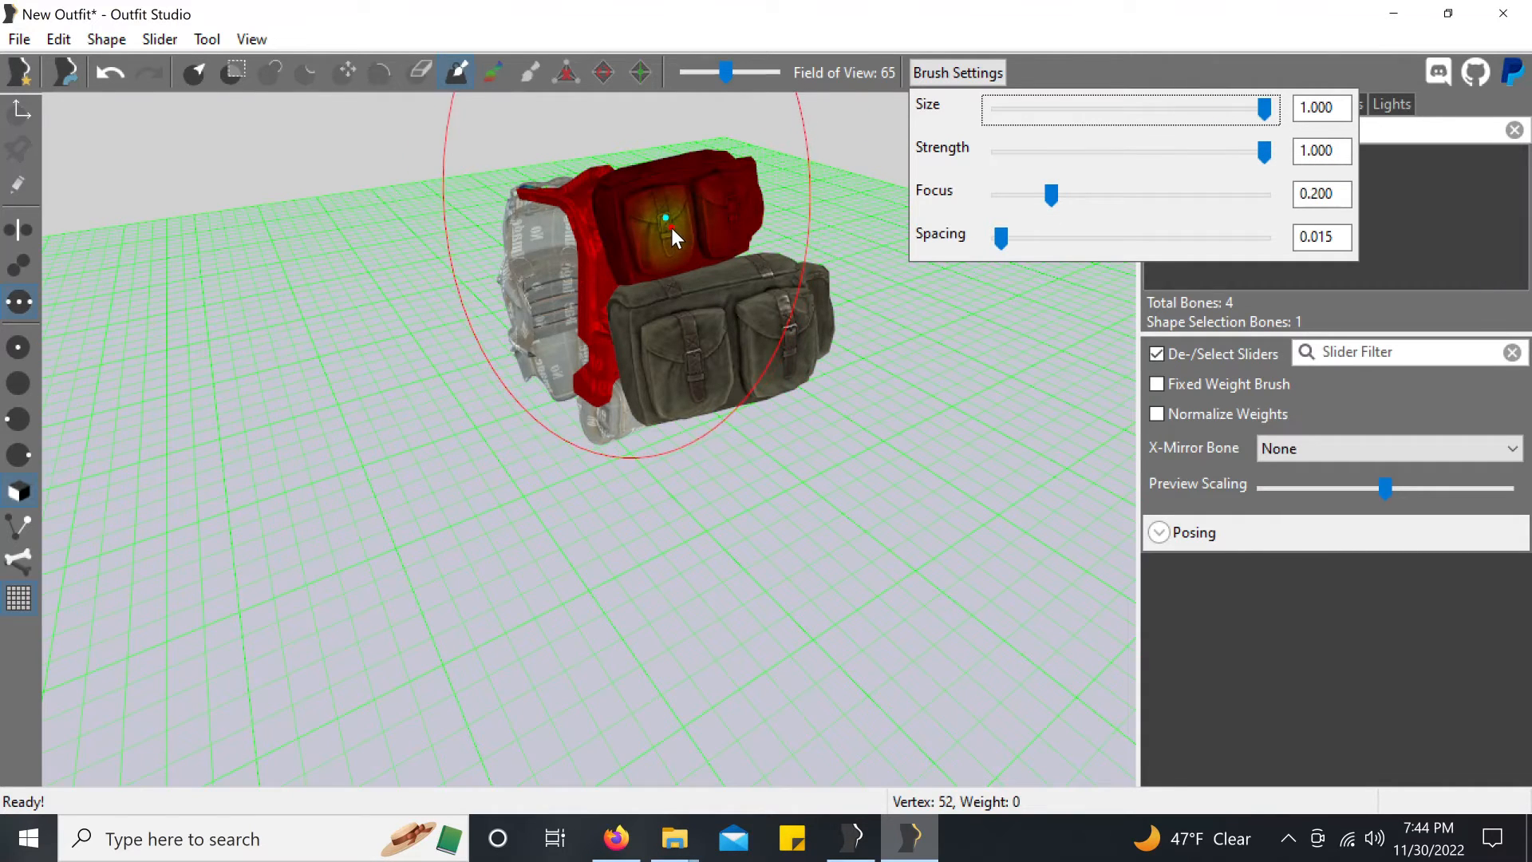
Step: Erase all Tank_Armor weight from the small satchel, repaint it at full weight and check it from all sides
mouse_move(672, 227)
left_mouse_down("alt")
mouse_move(645, 230)
mouse_move(657, 223)
left_mouse_up("alt")
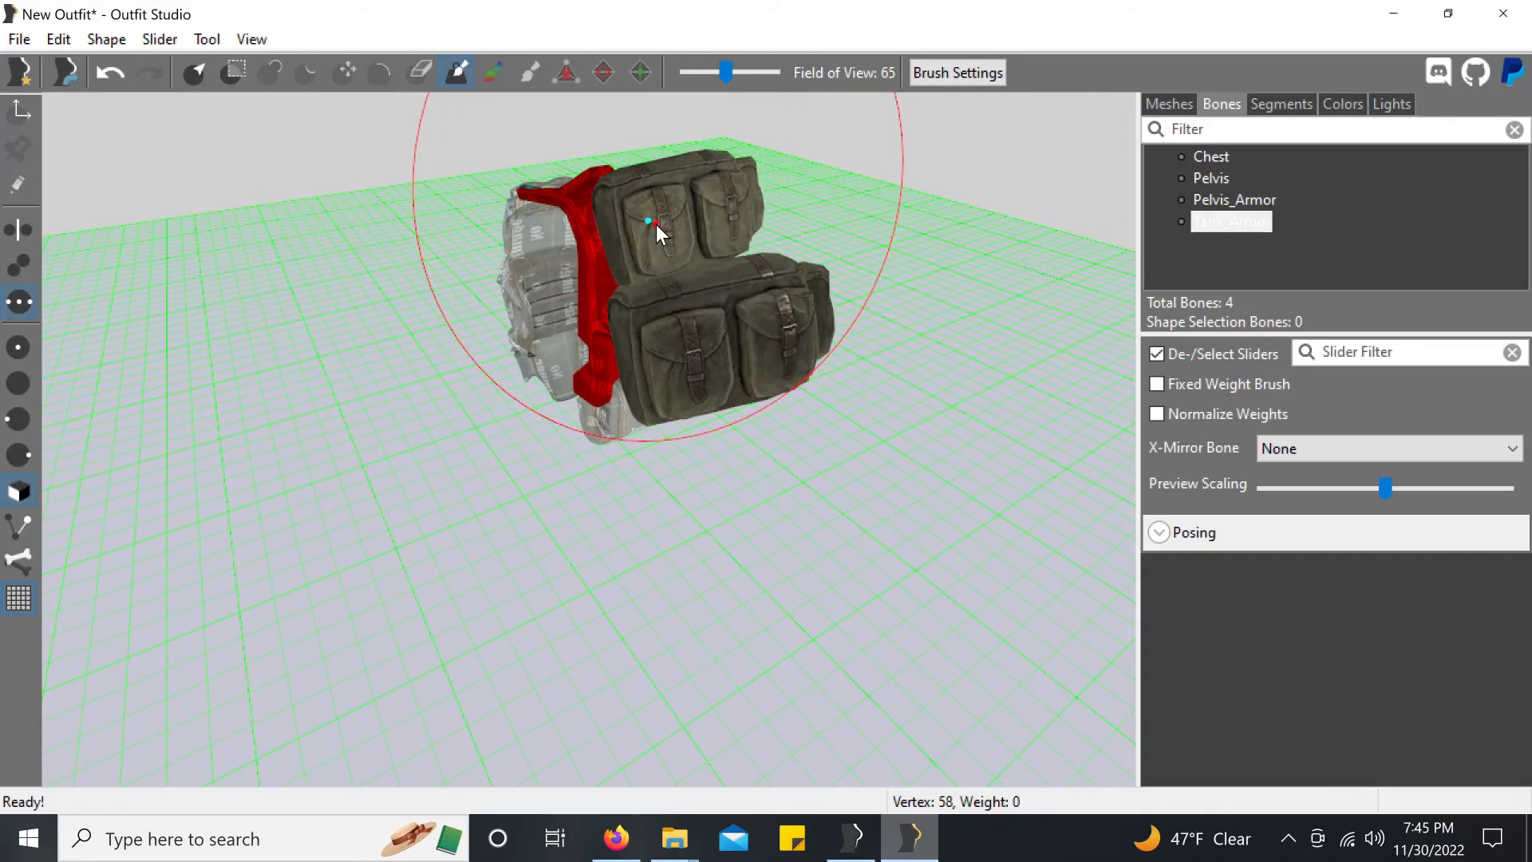
mouse_move(656, 223)
left_mouse_down()
mouse_move(687, 220)
mouse_move(674, 222)
left_mouse_up()
right_click_drag(673, 221, 861, 231)
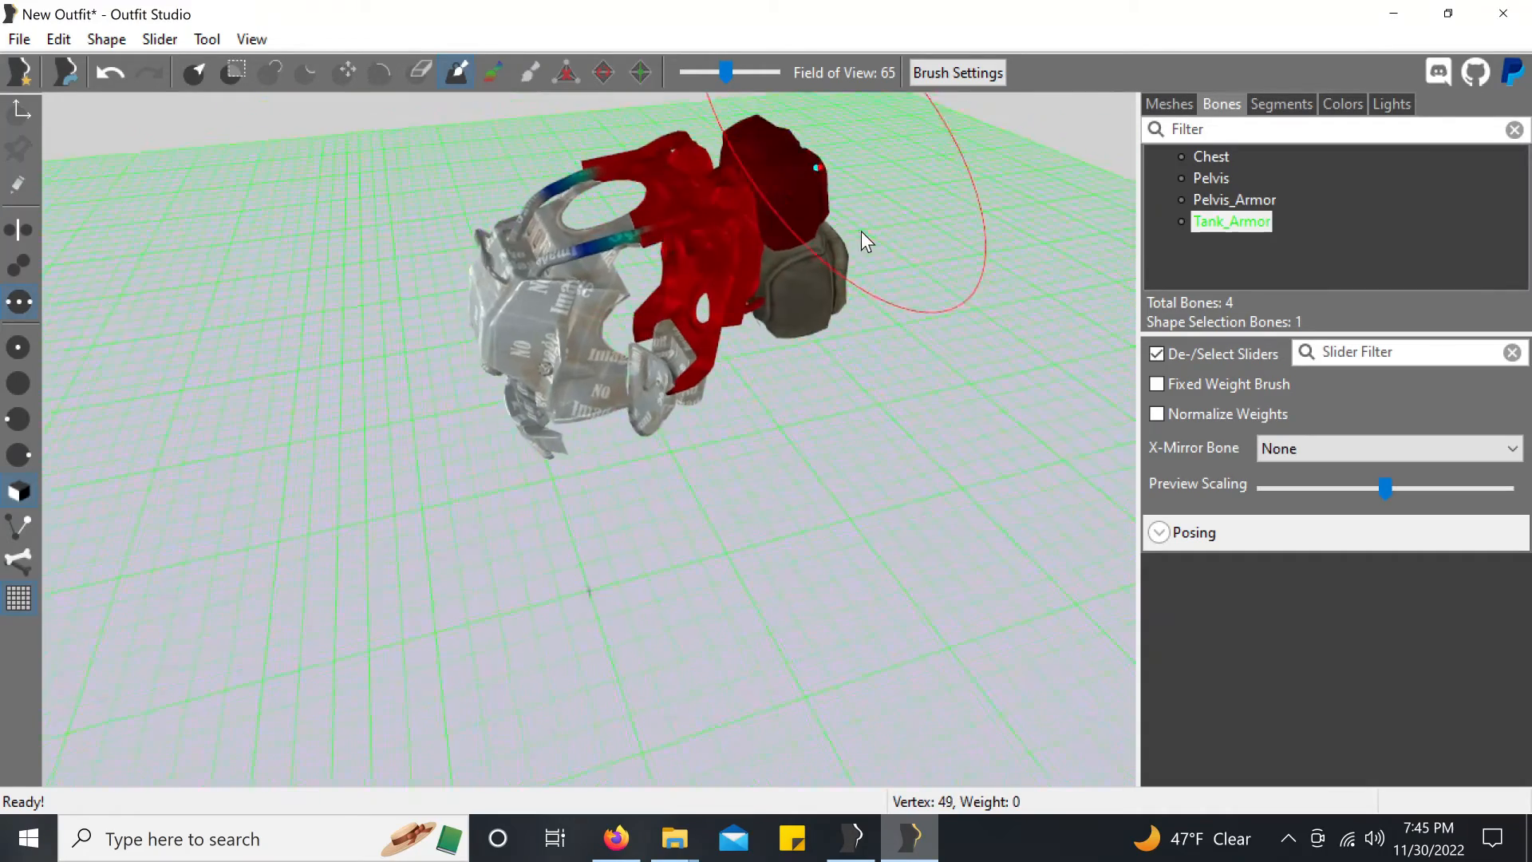
mouse_move(759, 212)
right_mouse_down()
mouse_move(797, 240)
mouse_move(753, 299)
right_mouse_up()
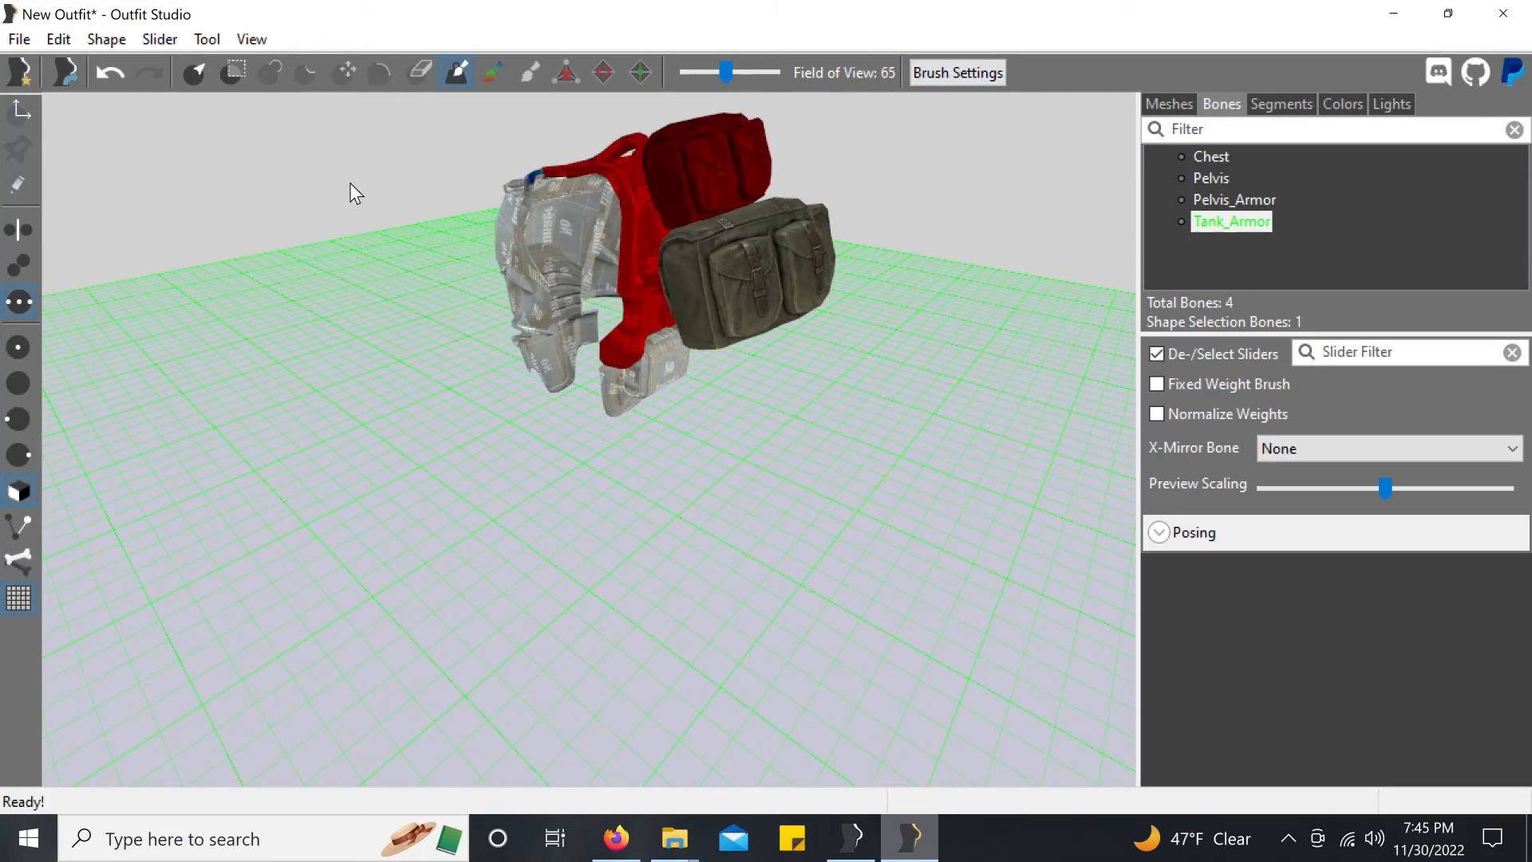
right_click_drag(841, 386, 686, 395)
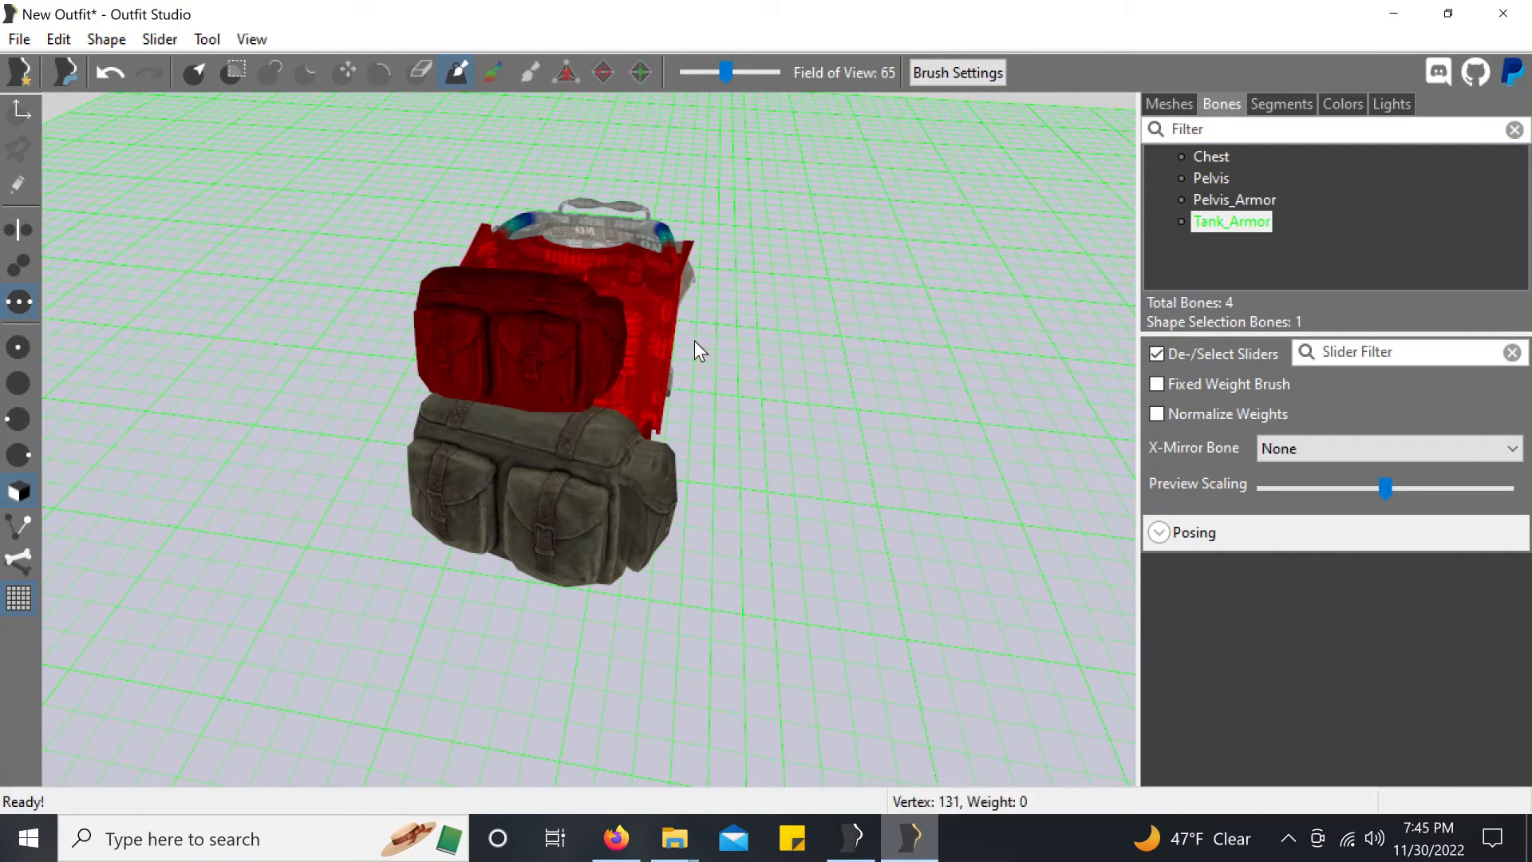
Step: Activate the Inflate brush for SmallSatchelTopArmor01:0 and set the brush size to 0.152
left_click(1171, 106)
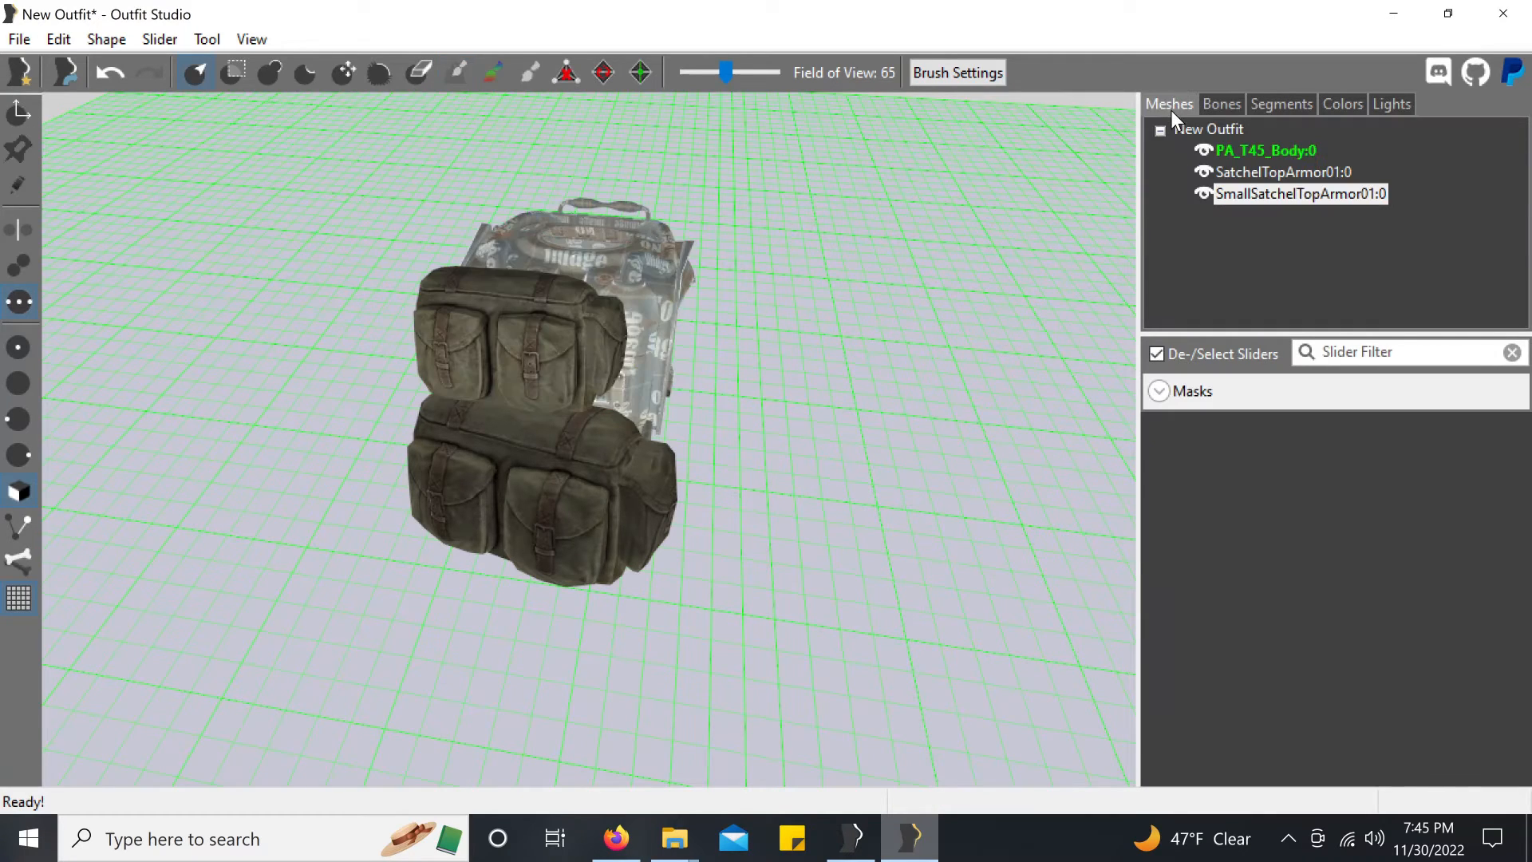
left_click(1275, 190)
left_click(269, 73)
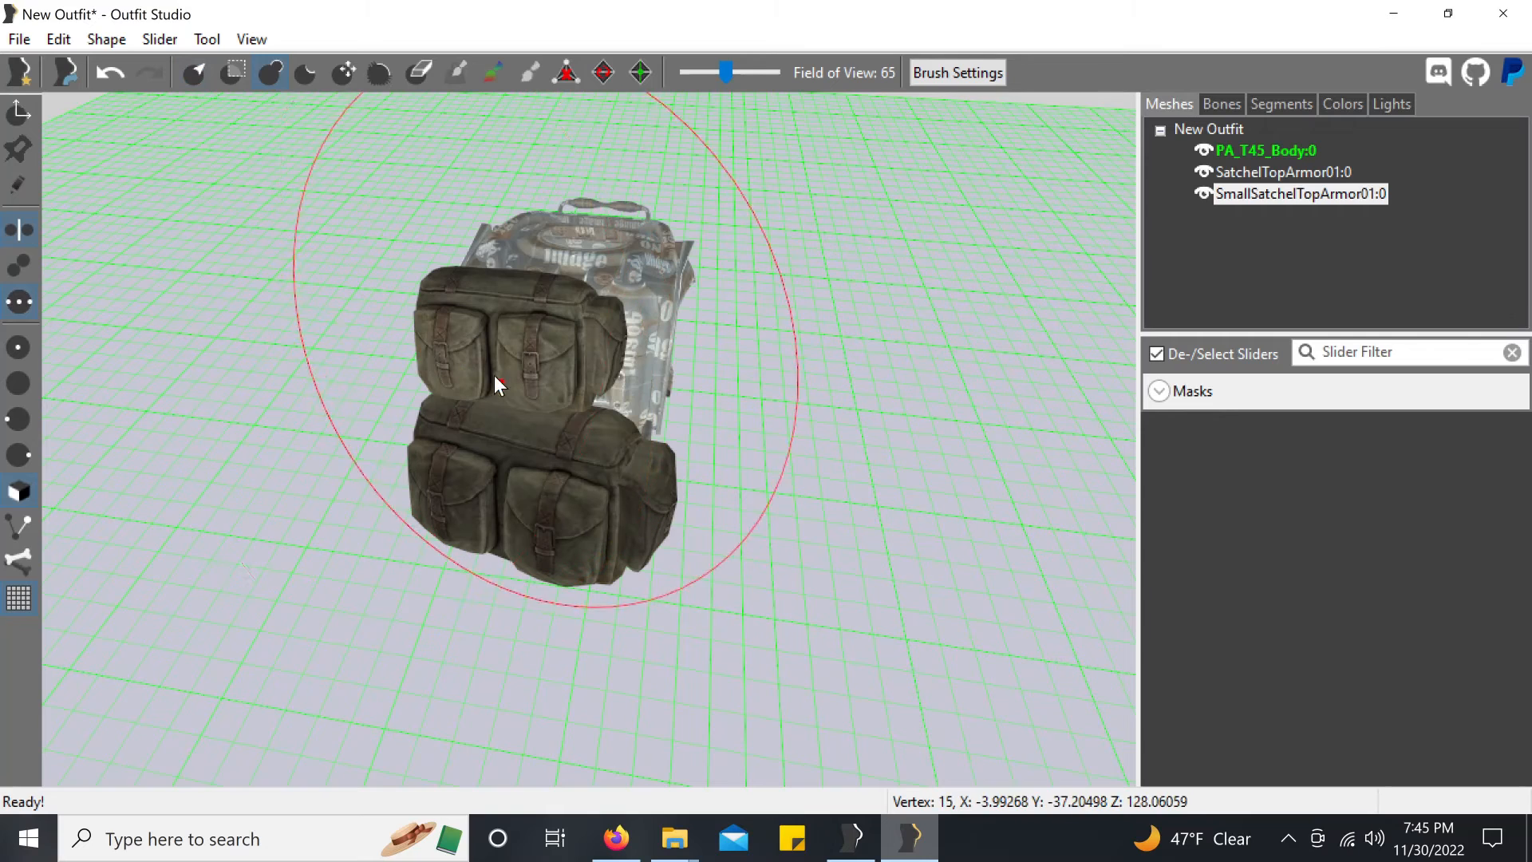
left_click(962, 74)
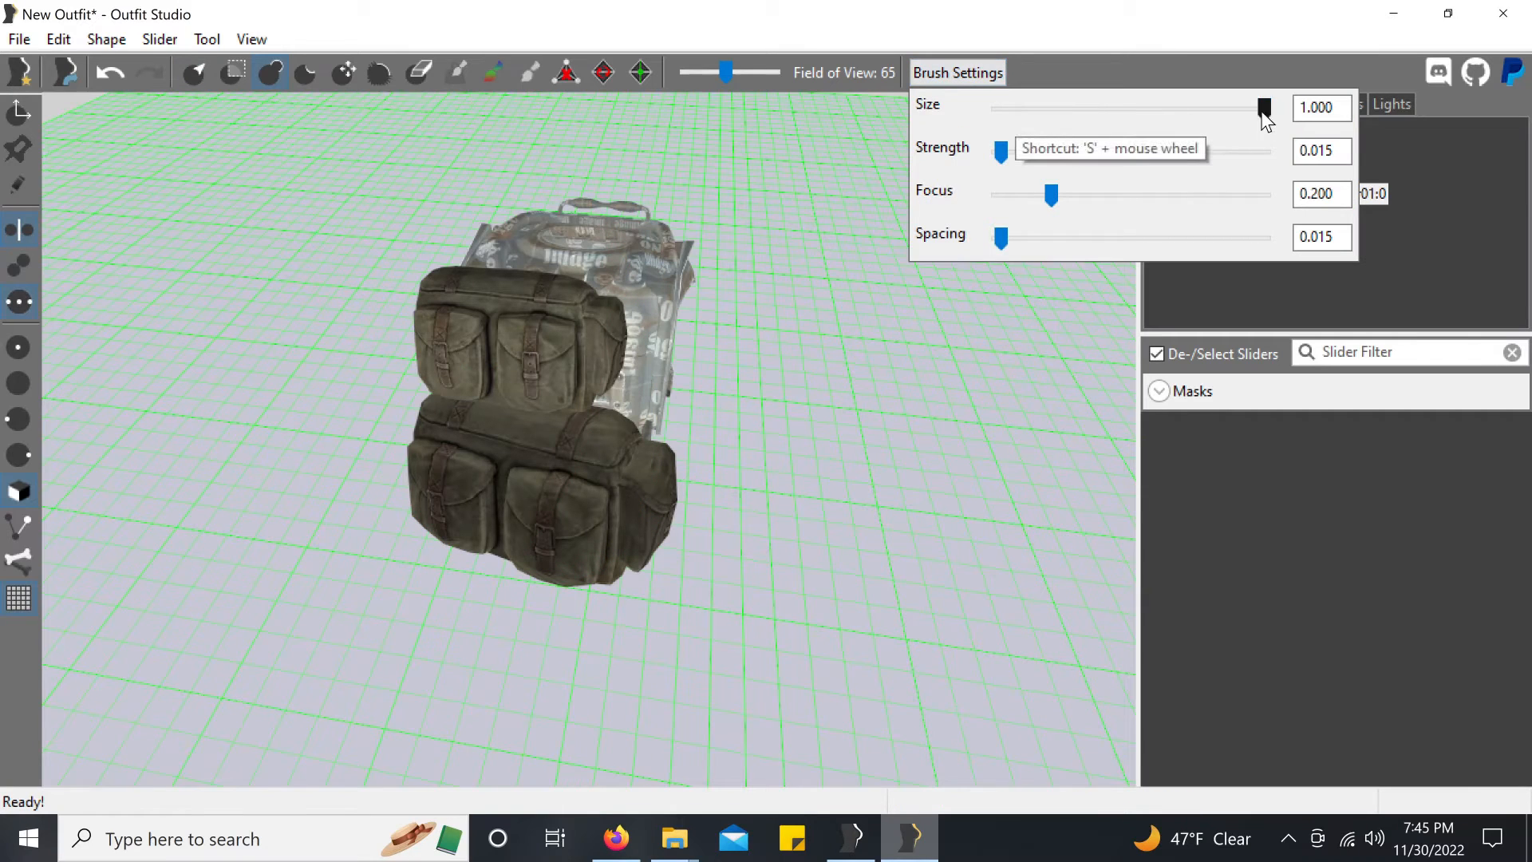
left_click_drag(1263, 109, 1037, 109)
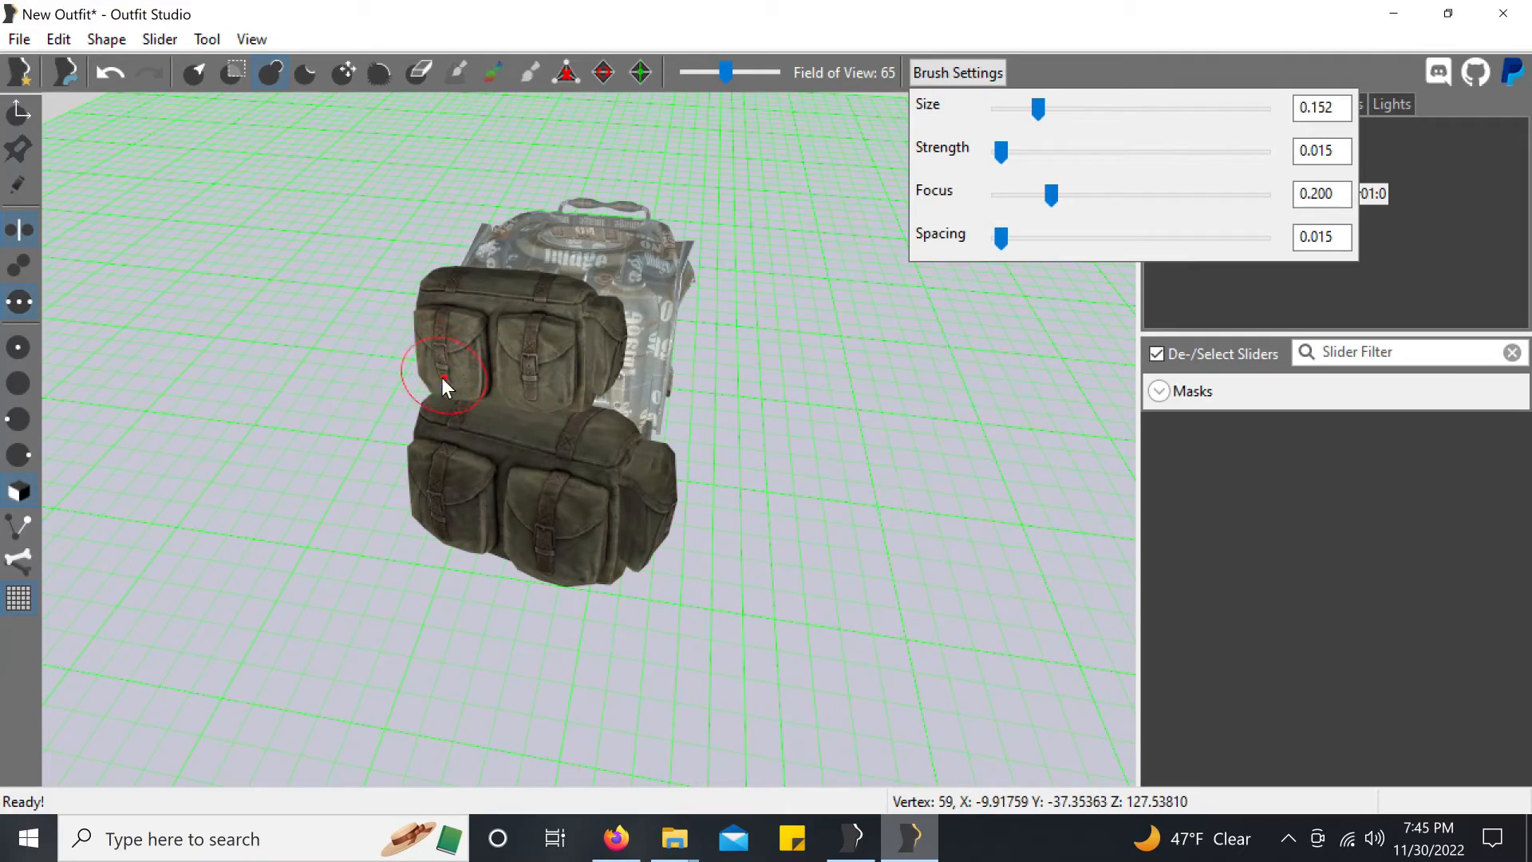
right_click_drag(618, 356, 496, 313)
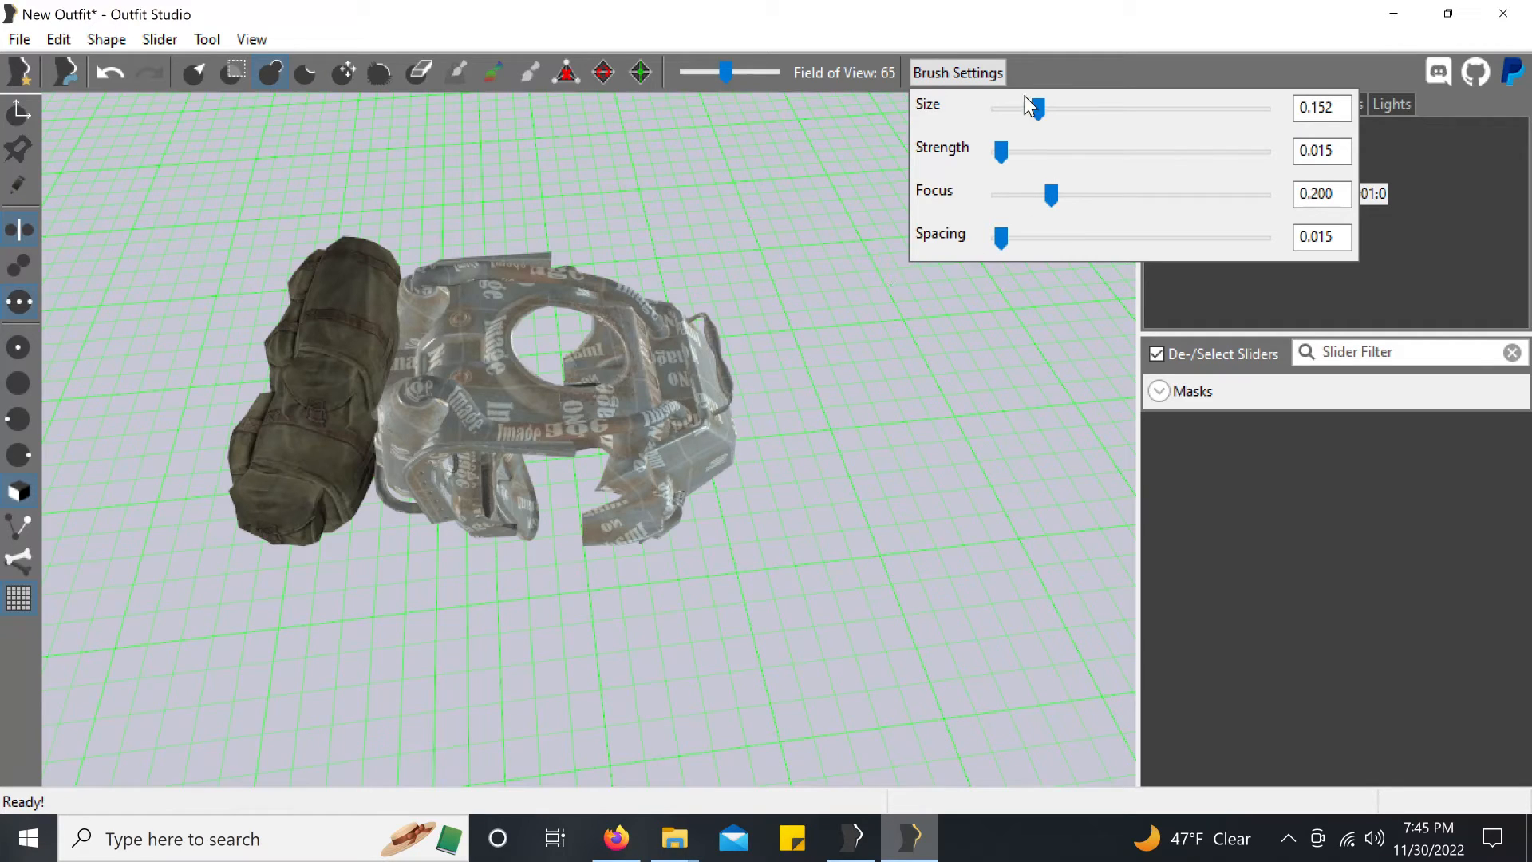
left_click(988, 68)
mouse_move(649, 474)
right_mouse_down()
mouse_move(940, 431)
mouse_move(971, 441)
right_mouse_up()
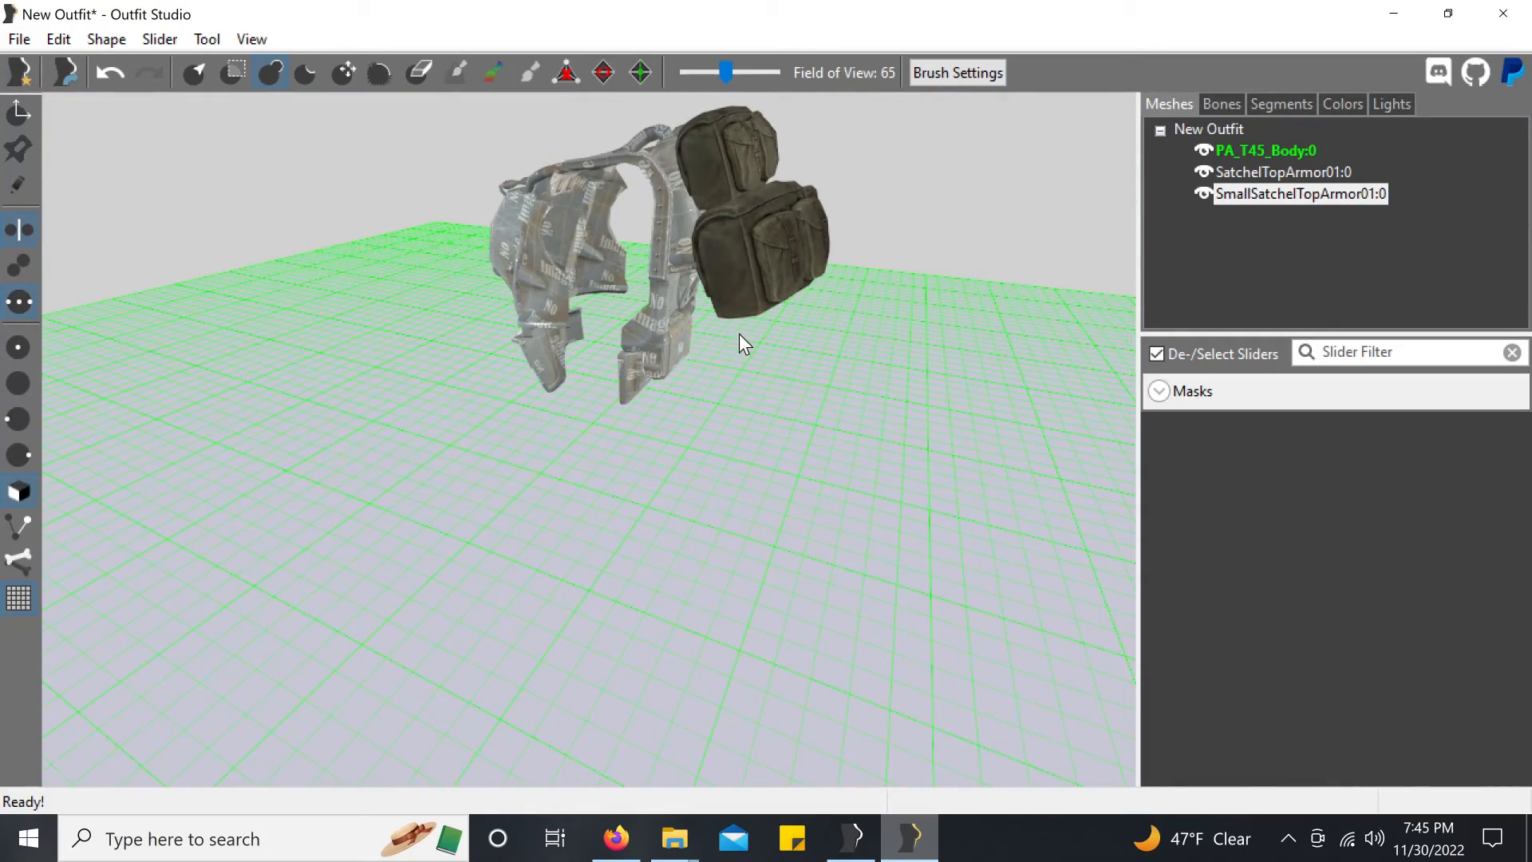
right_click(1251, 150)
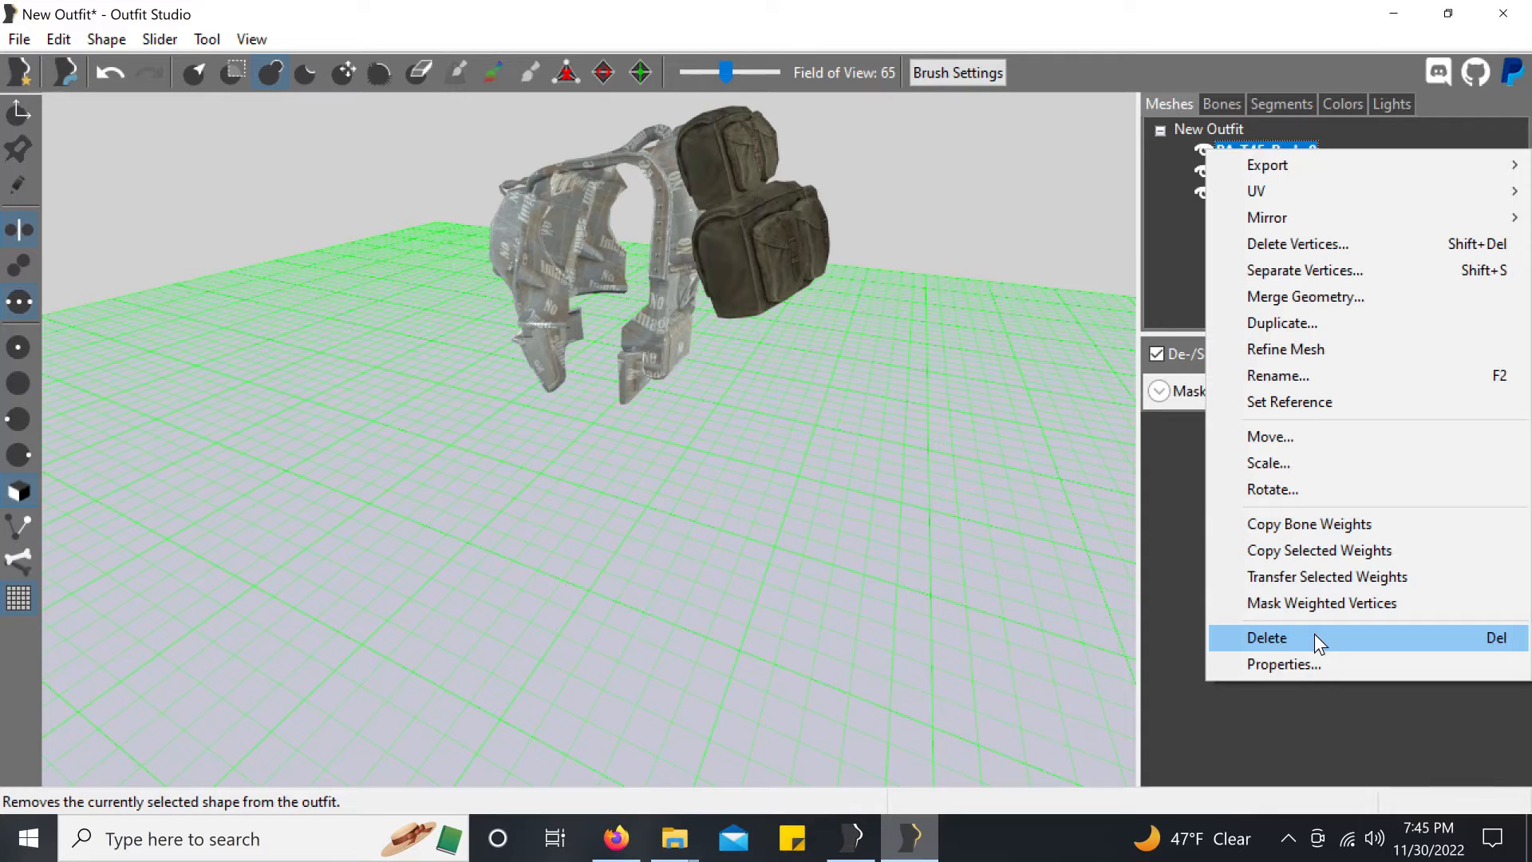
left_click(18, 39)
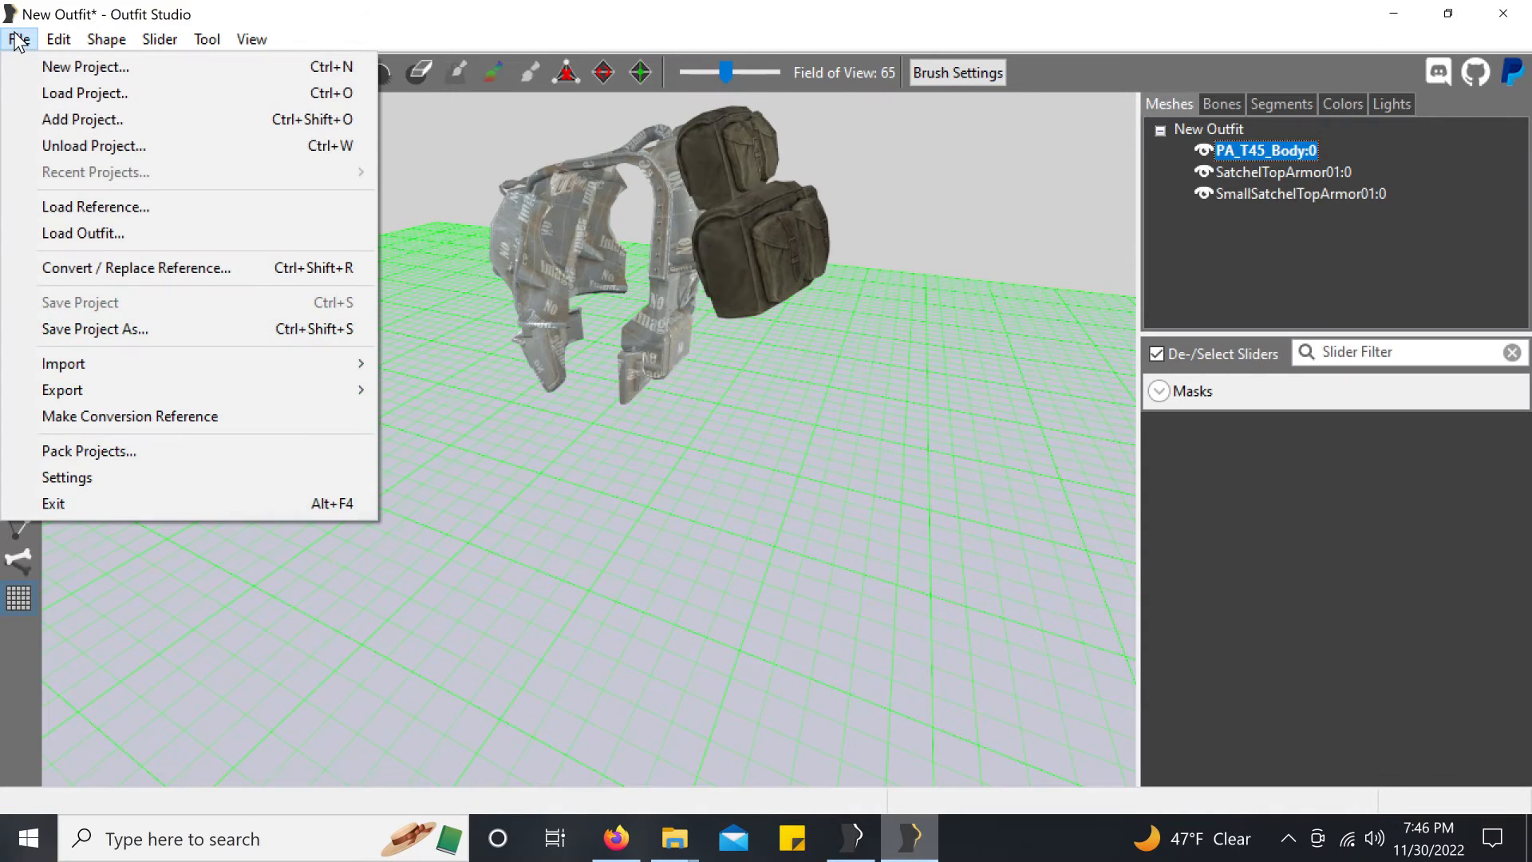
left_click(779, 213)
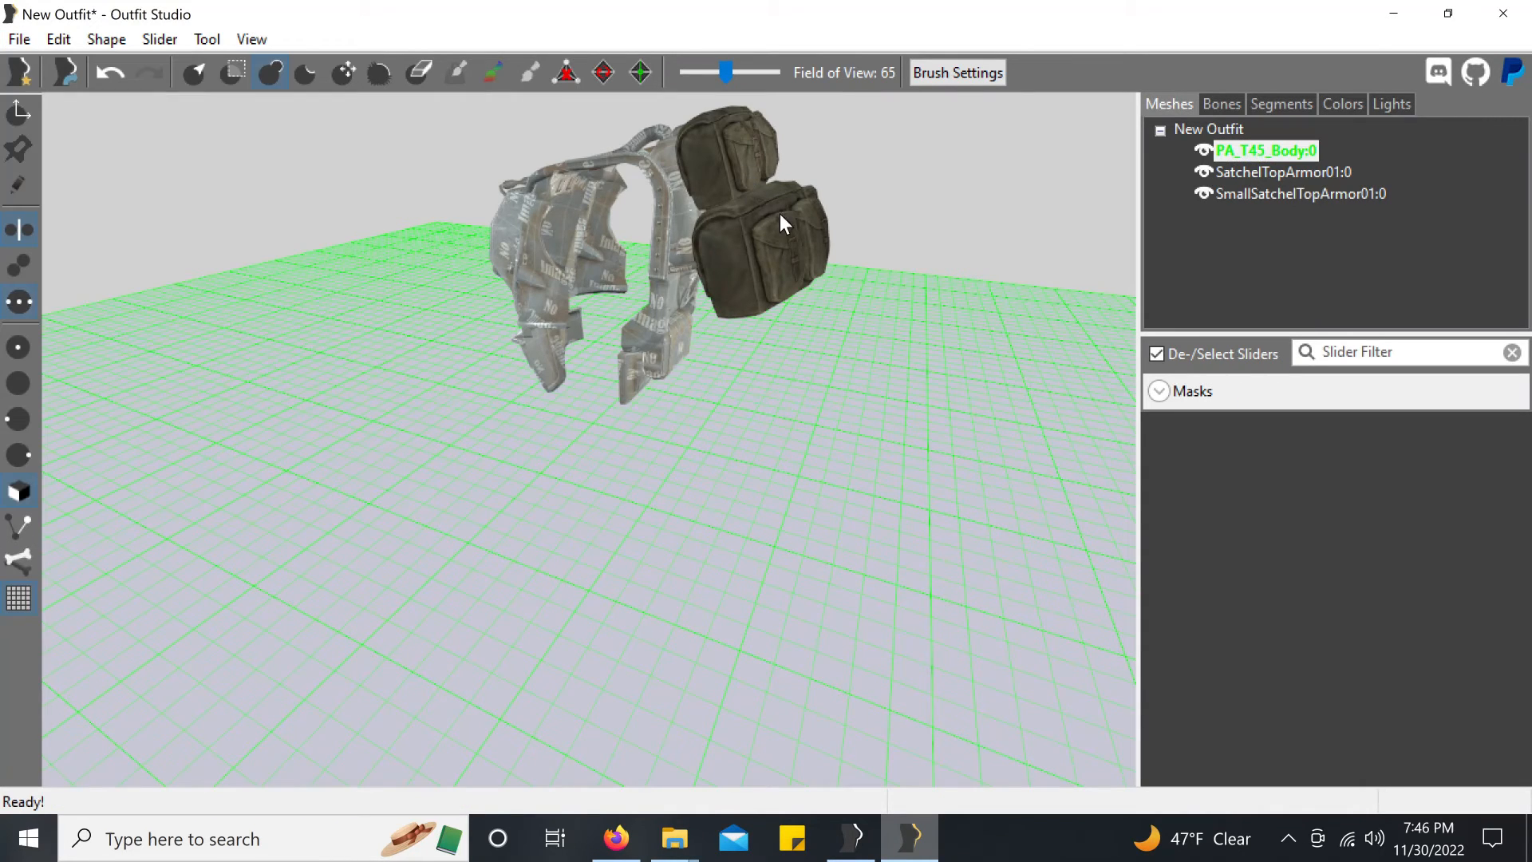
right_click_drag(749, 290, 750, 195)
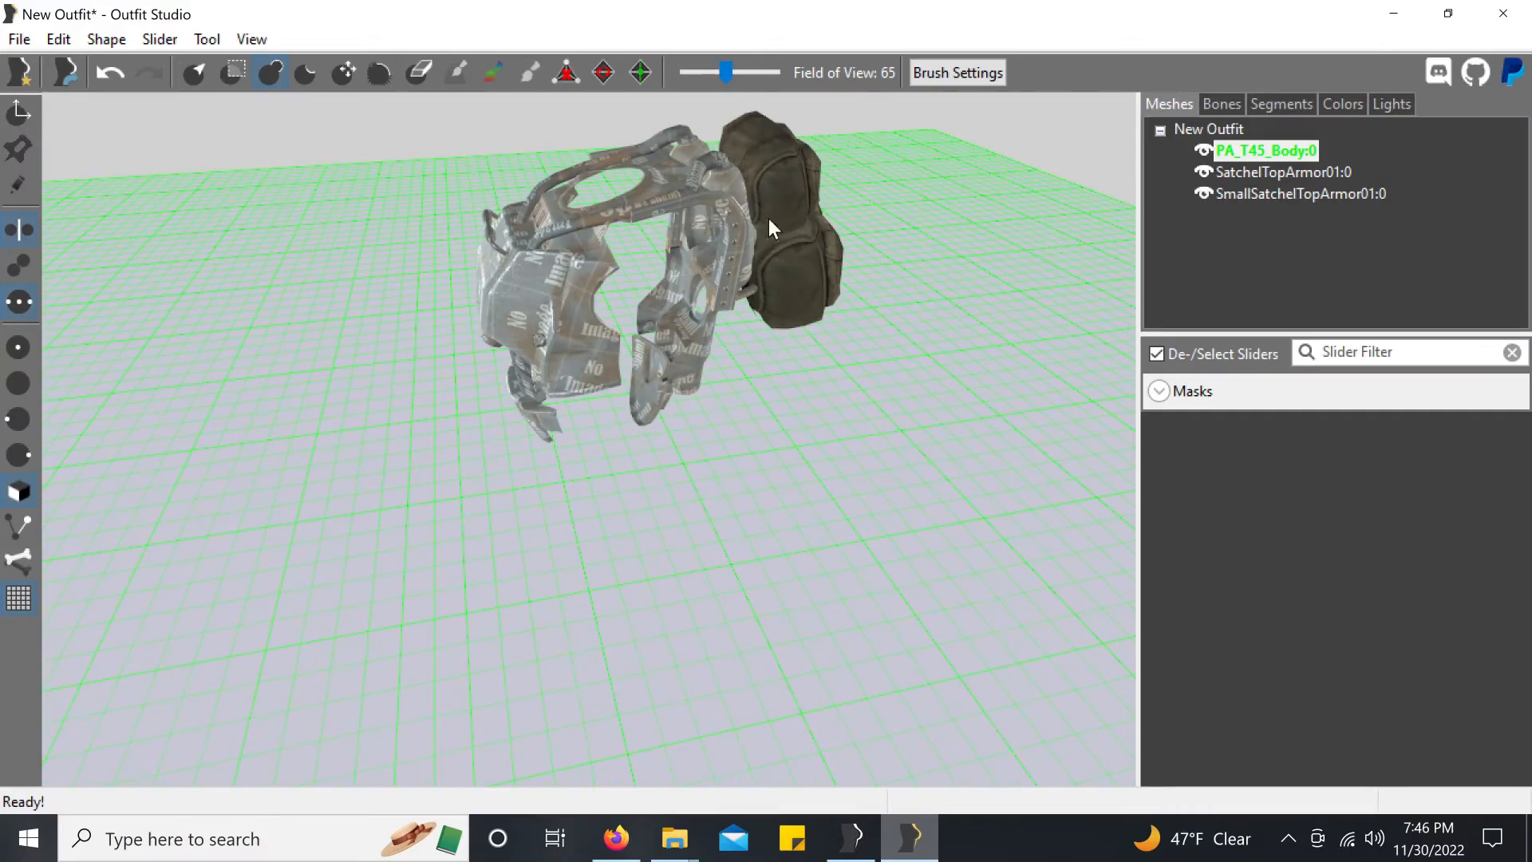
right_click_drag(868, 260, 667, 226)
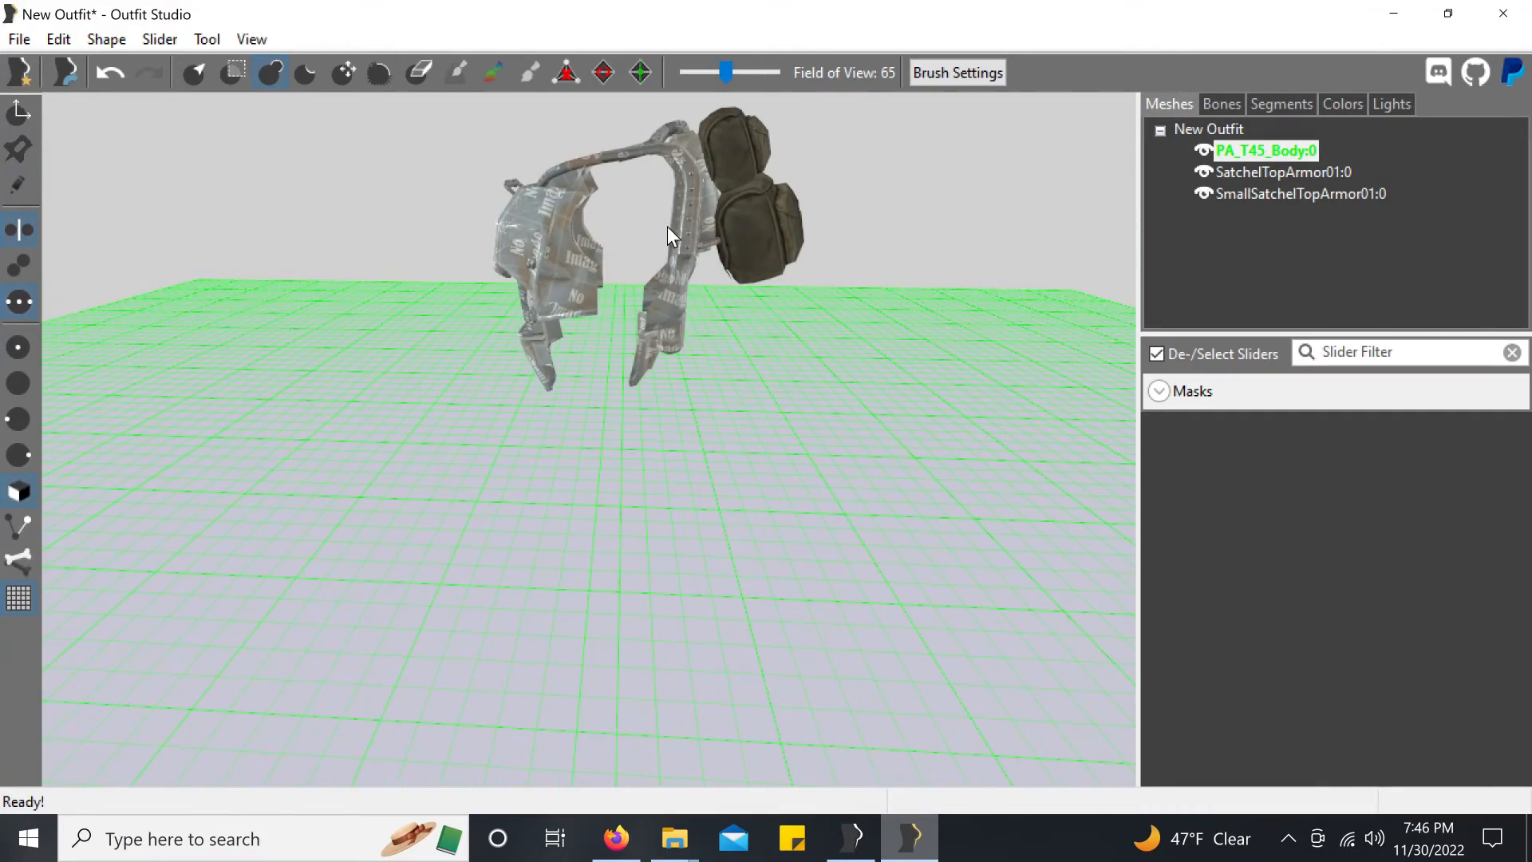
mouse_move(854, 268)
right_mouse_down()
mouse_move(875, 318)
mouse_move(899, 290)
mouse_move(841, 265)
mouse_move(852, 275)
right_mouse_up()
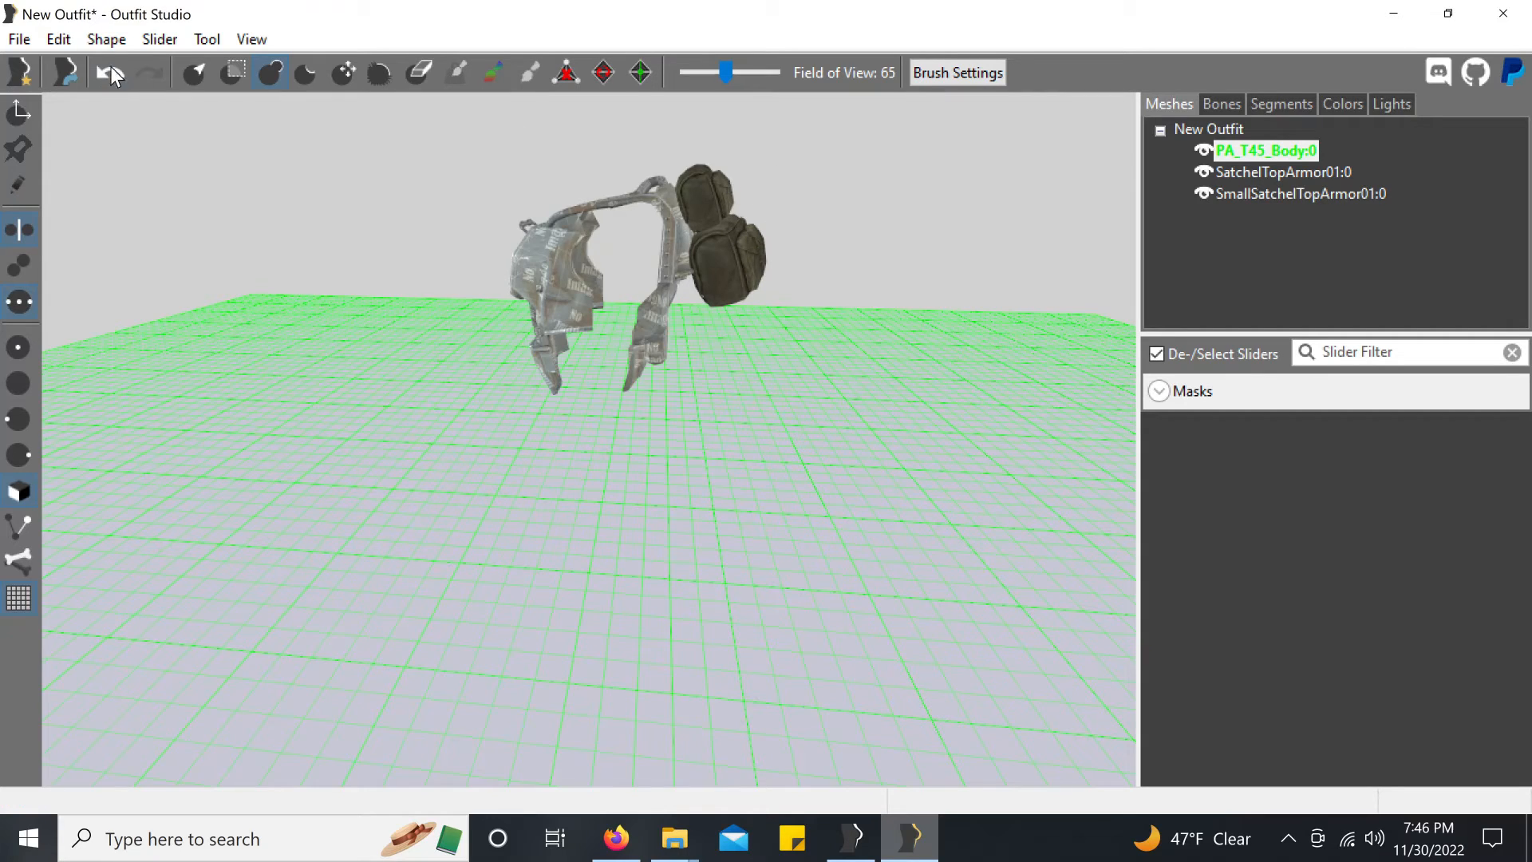
Step: Export the outfit without its reference body to the Desktop as a NIF file named "!"
left_click(19, 39)
mouse_move(90, 395)
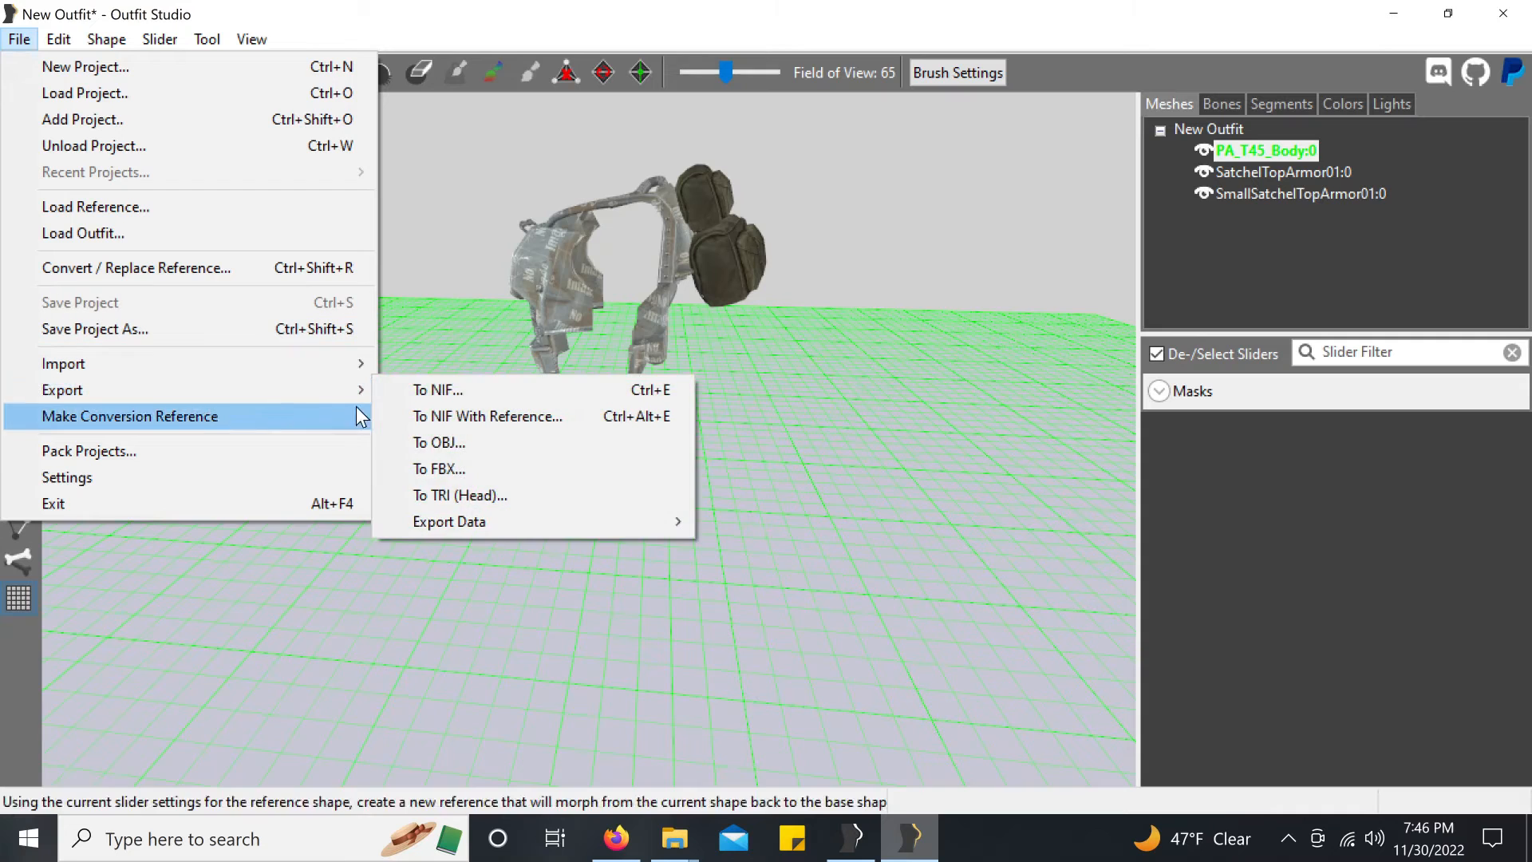
left_click(405, 390)
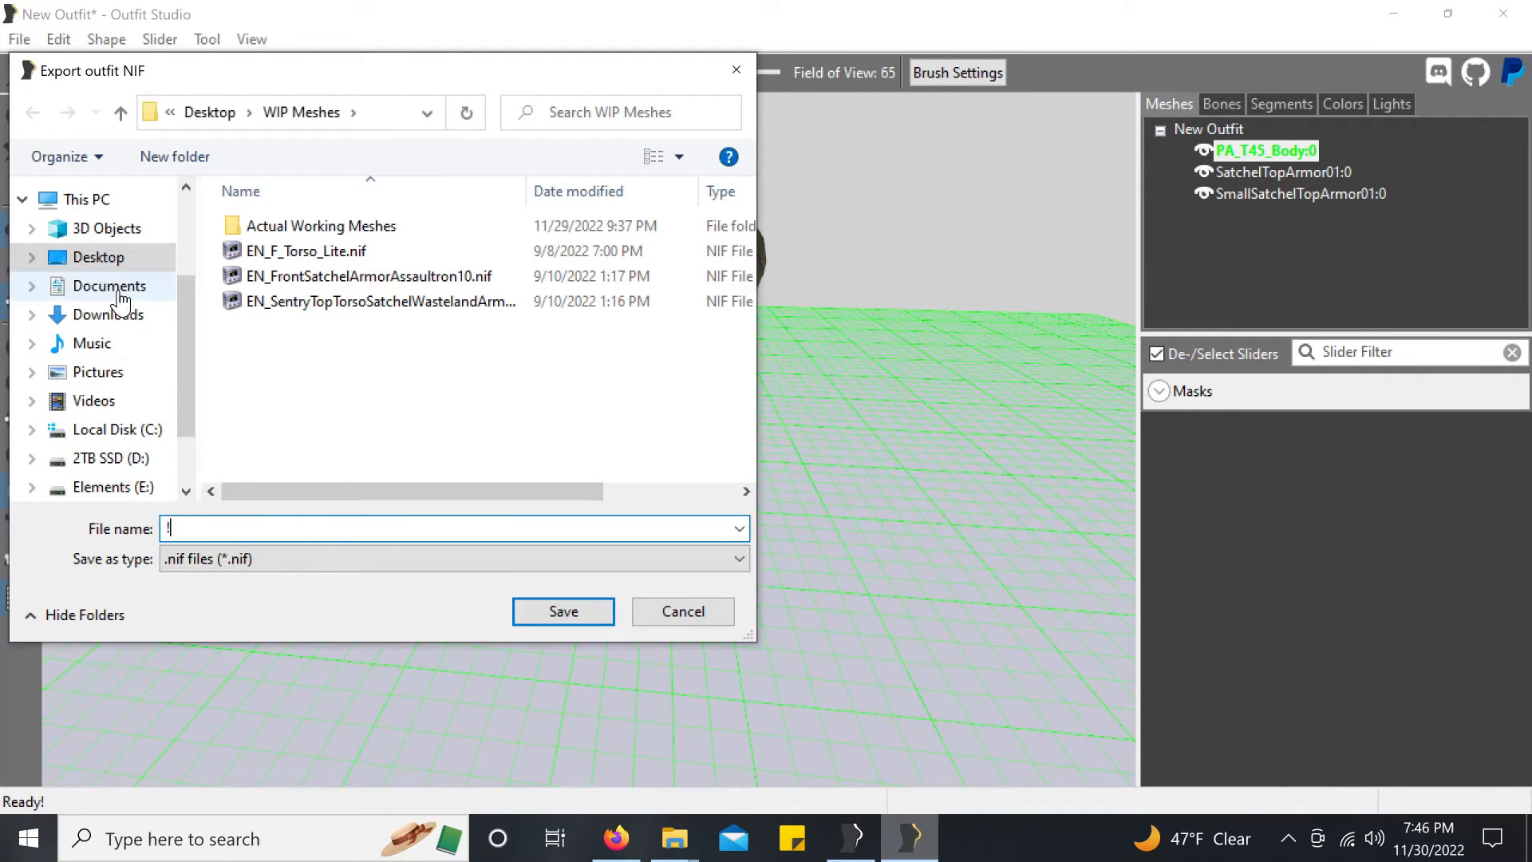
left_click(112, 261)
left_click(572, 609)
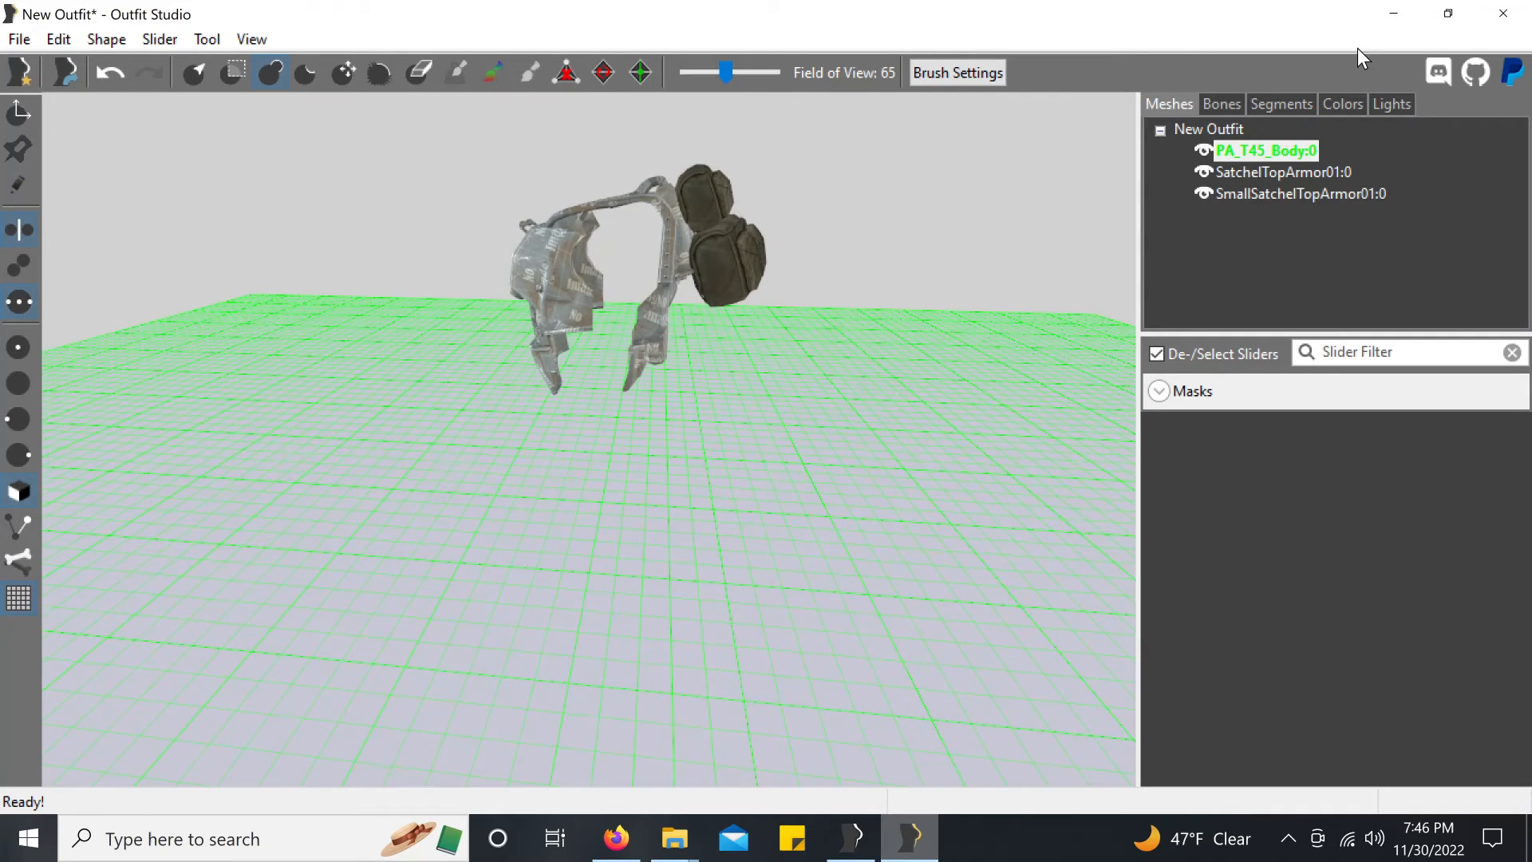
Step: Open the exported !.nif from the desktop in NifSkope, examine the two satchels and close it
left_click(1388, 17)
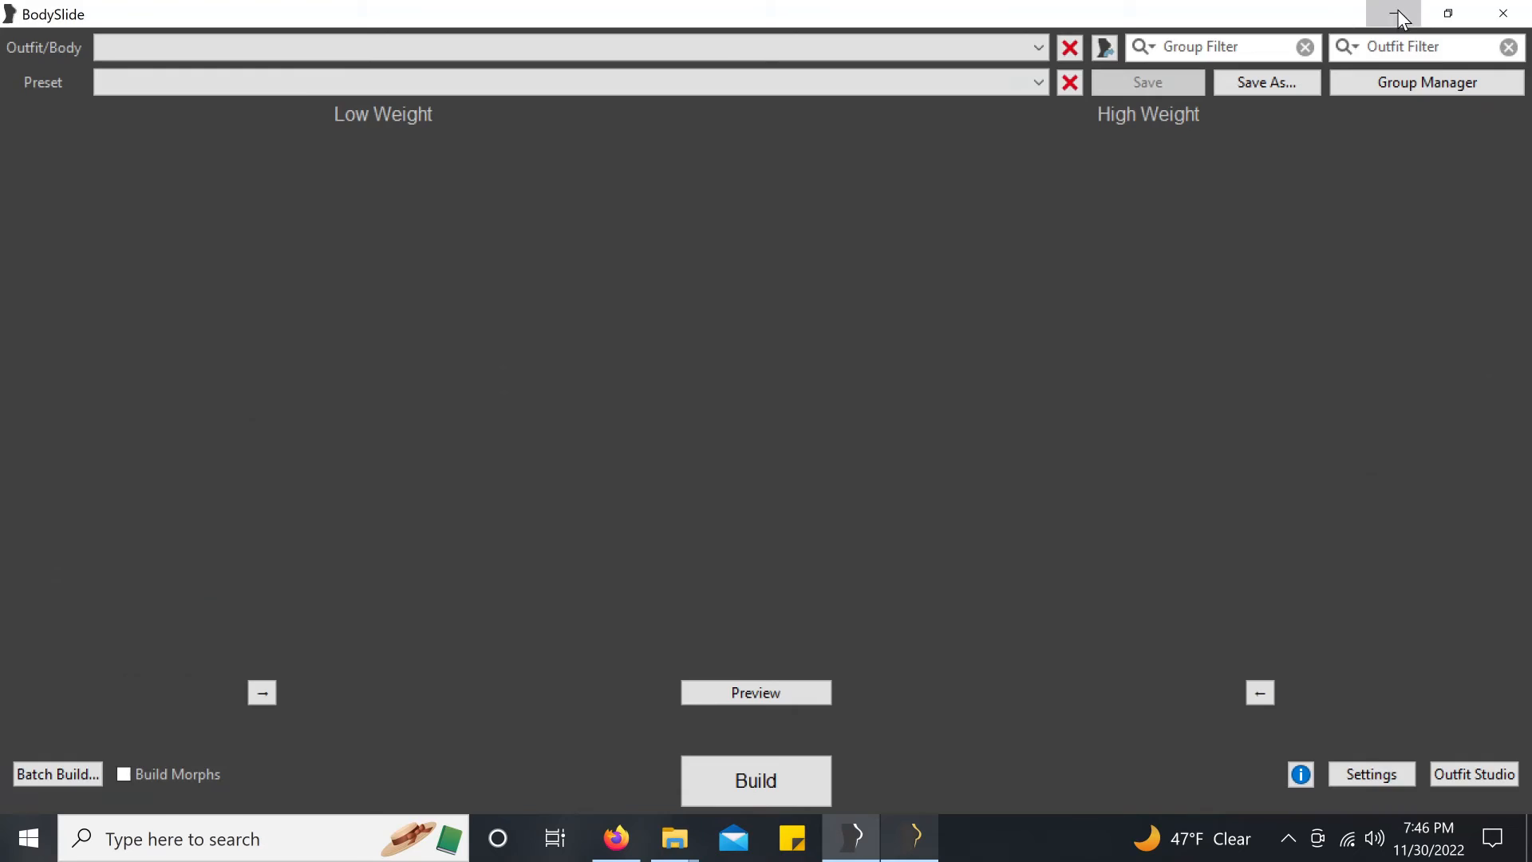
left_click(1399, 14)
double_click(228, 702)
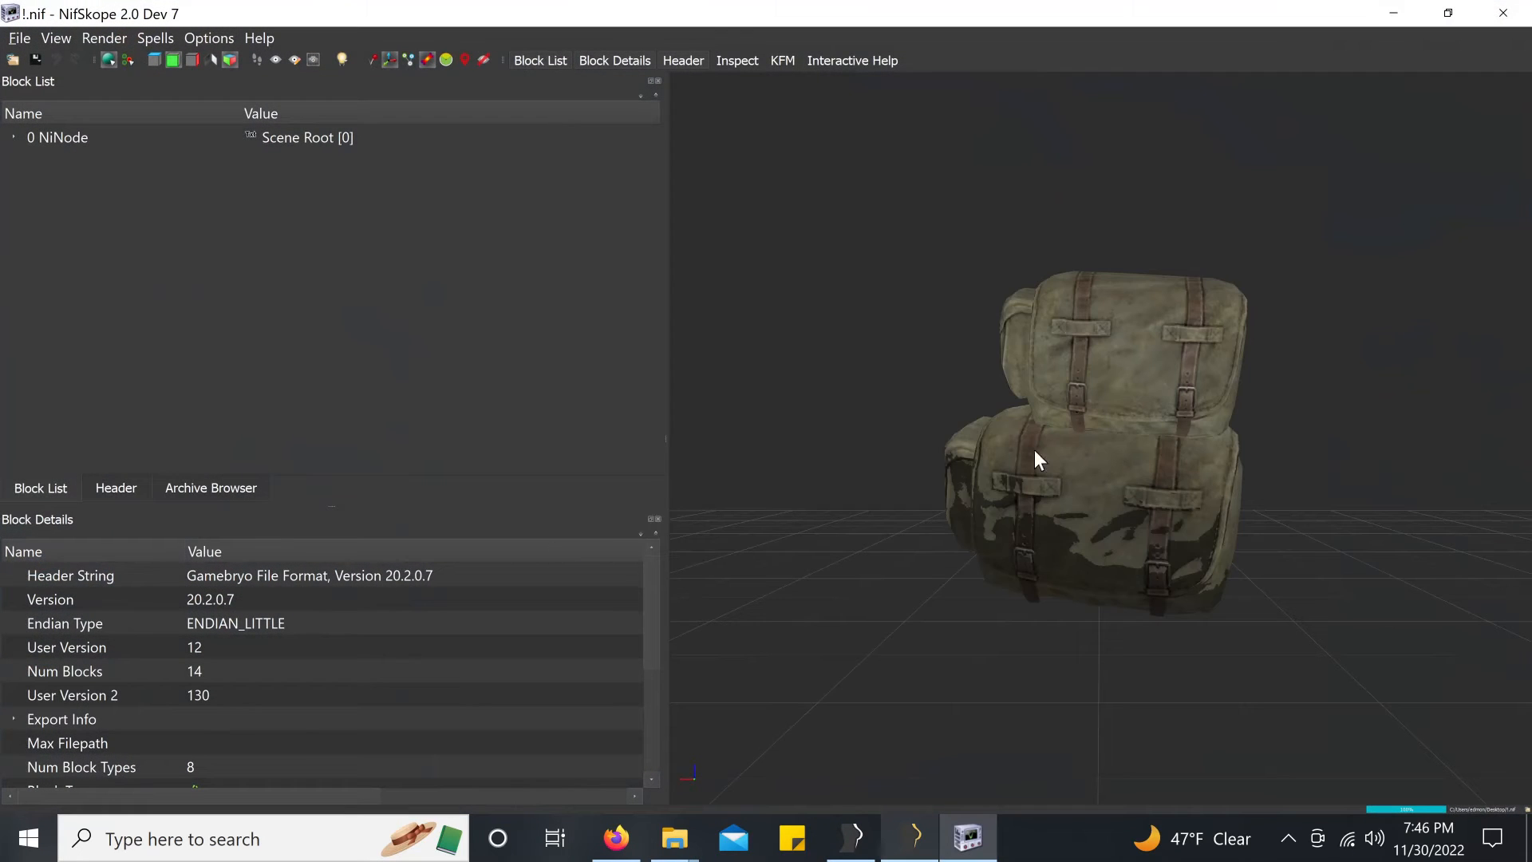
right_click(1279, 396)
left_click_drag(1324, 328, 1312, 231)
left_click(1504, 13)
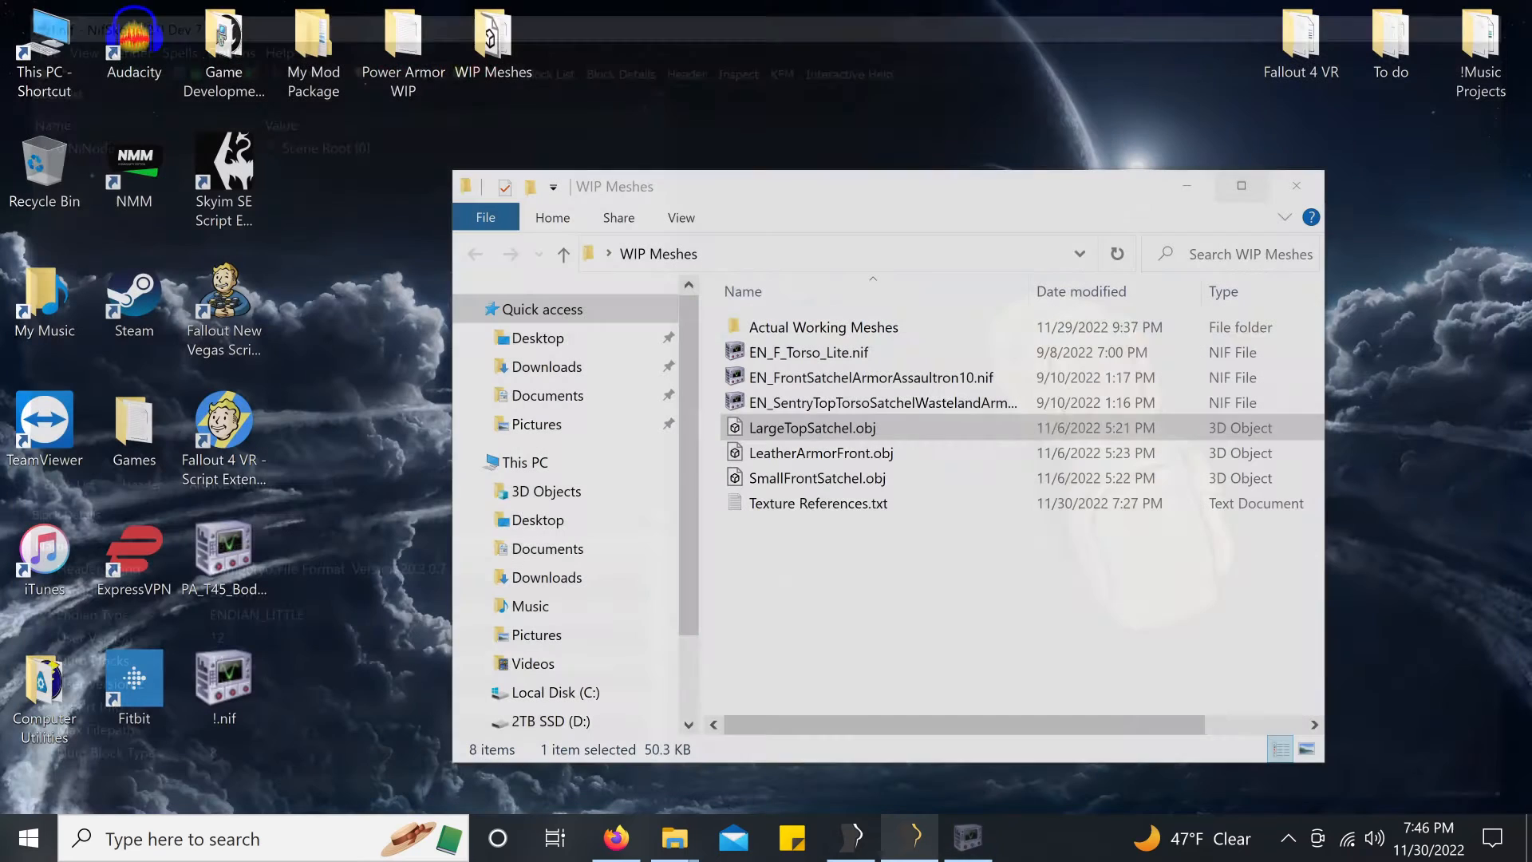
Step: Launch a new Outfit Studio window from BodySlide and import PA_T45_Body.nif from the Desktop
left_click(856, 837)
left_click(1477, 773)
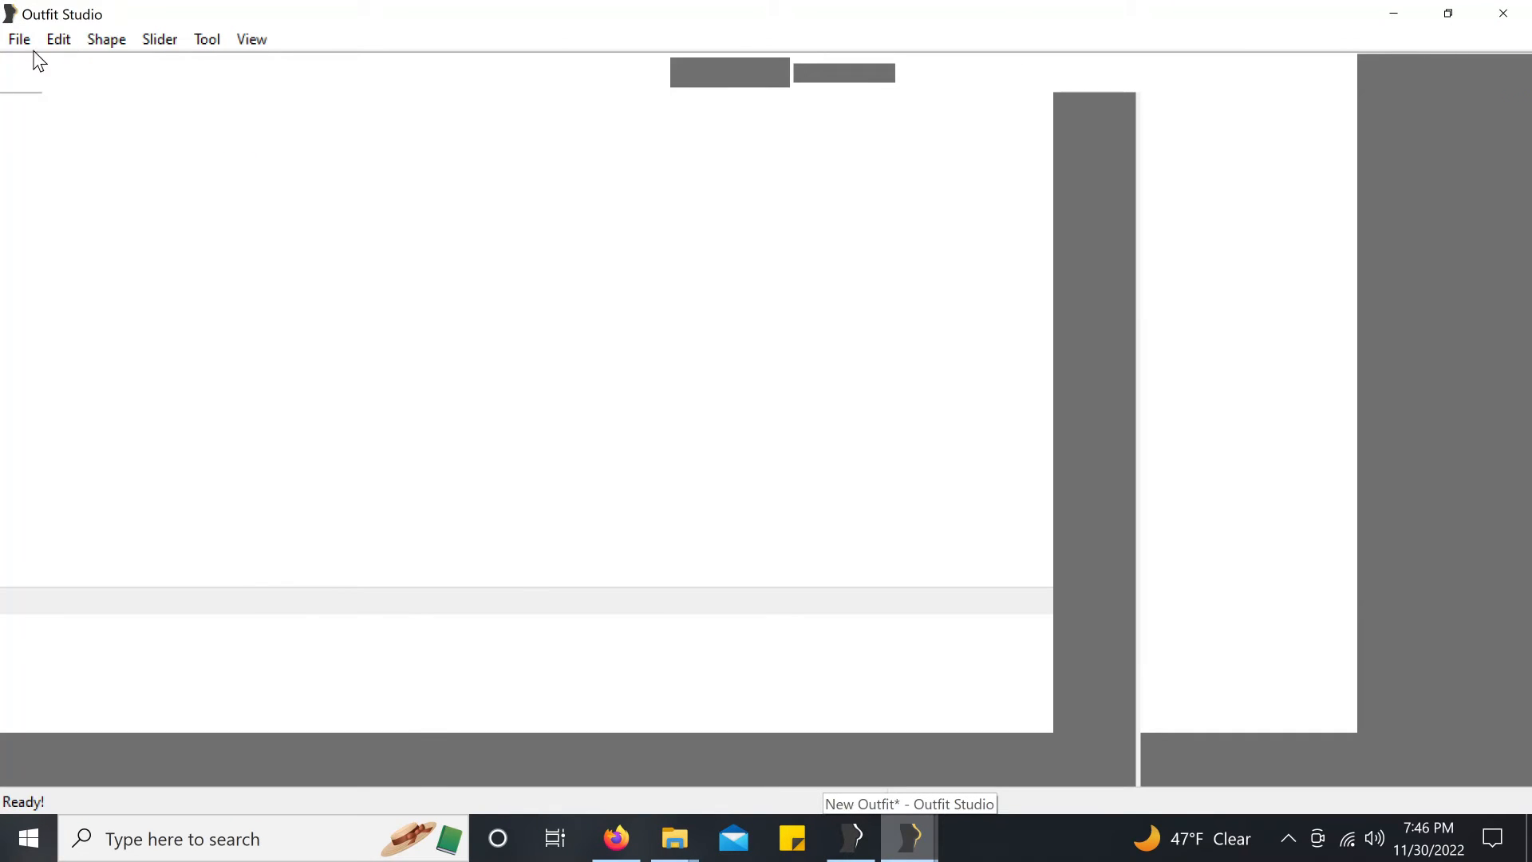
left_click(19, 39)
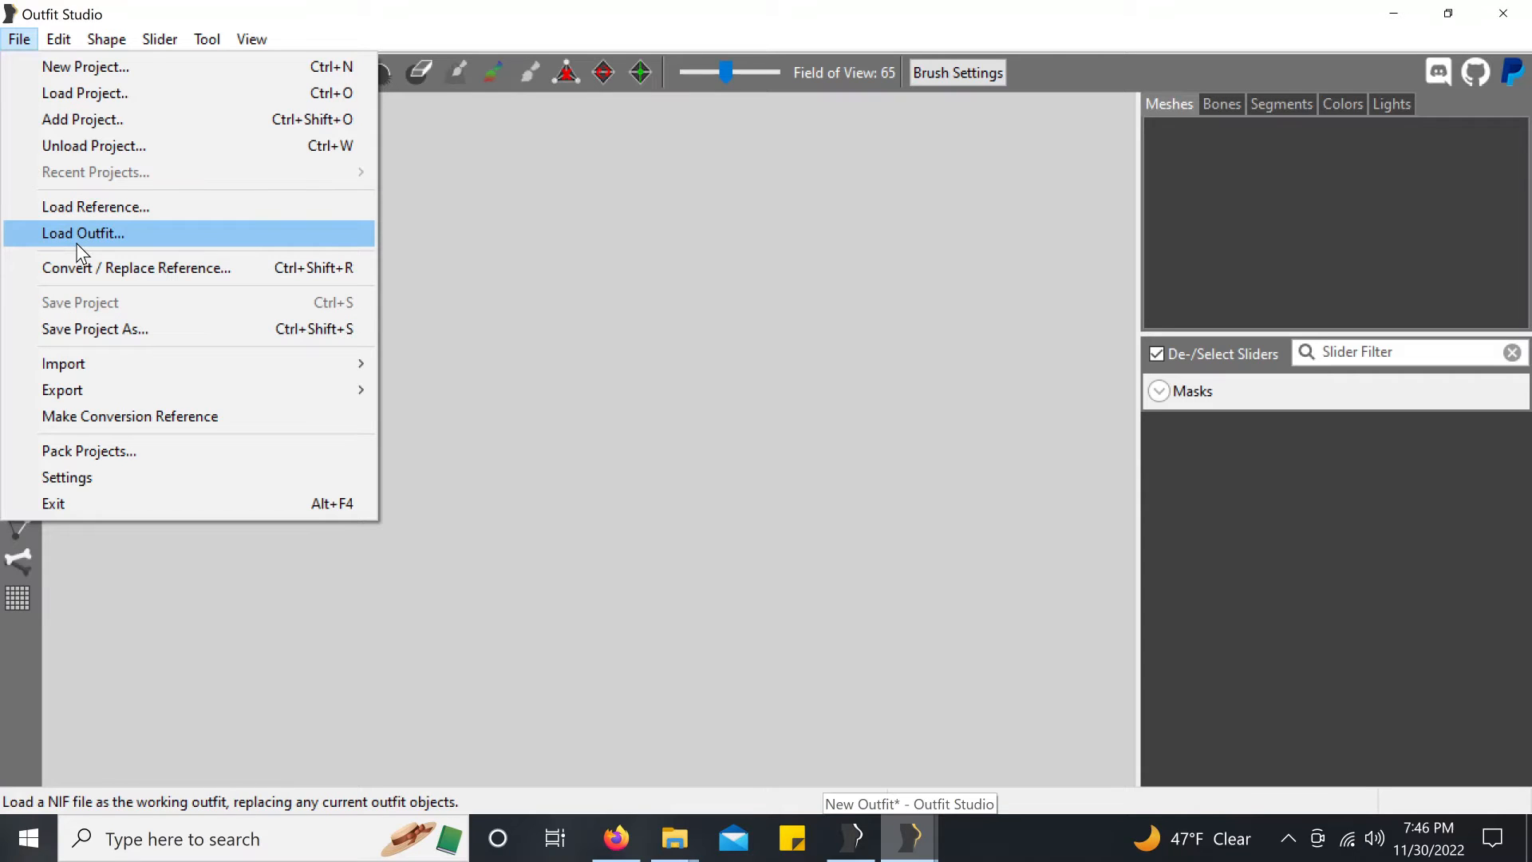
mouse_move(83, 361)
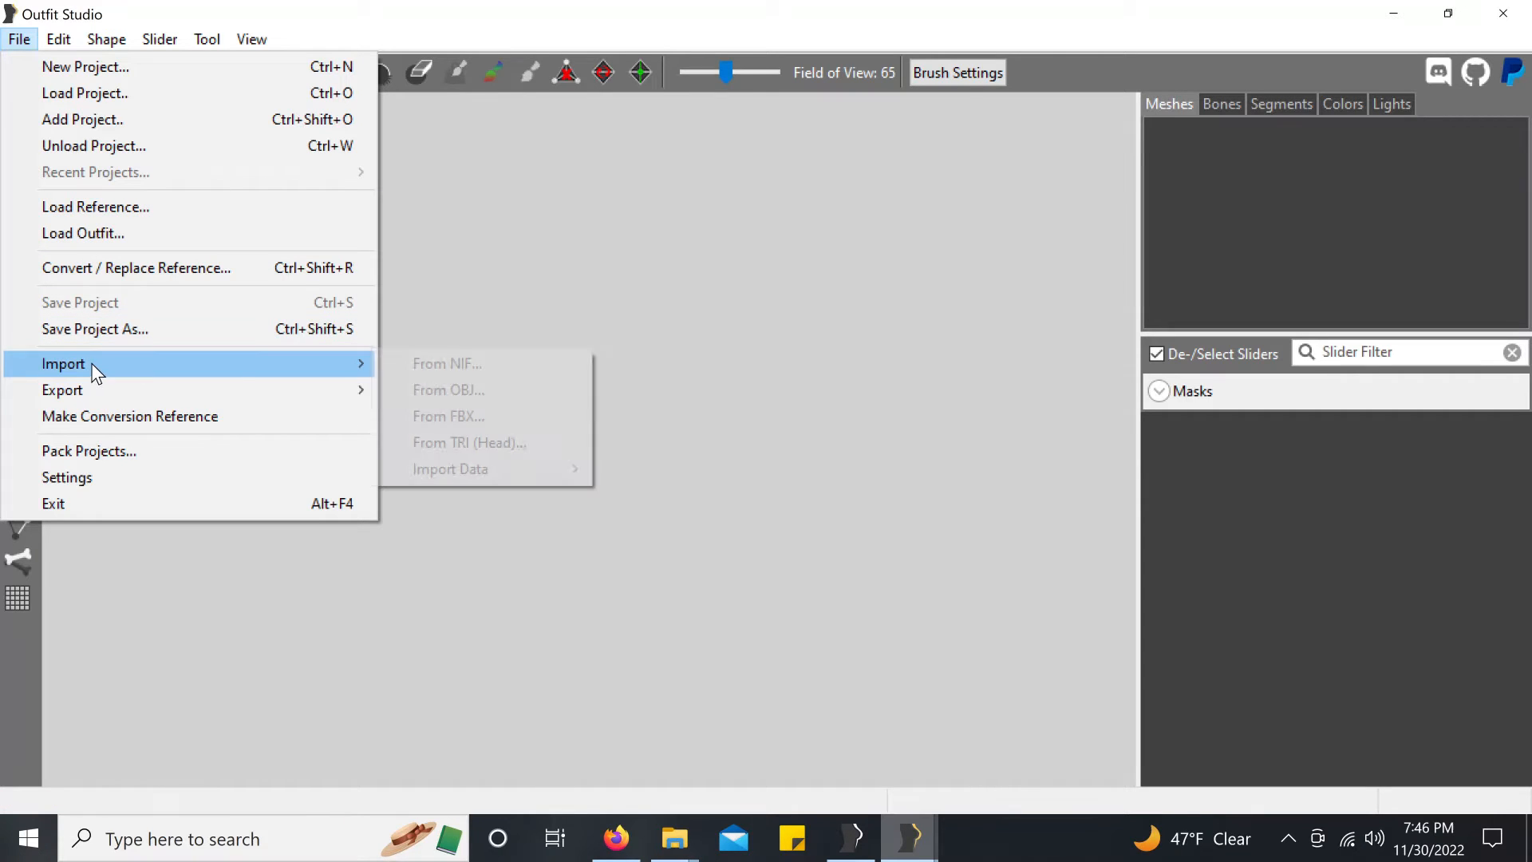
left_click(447, 363)
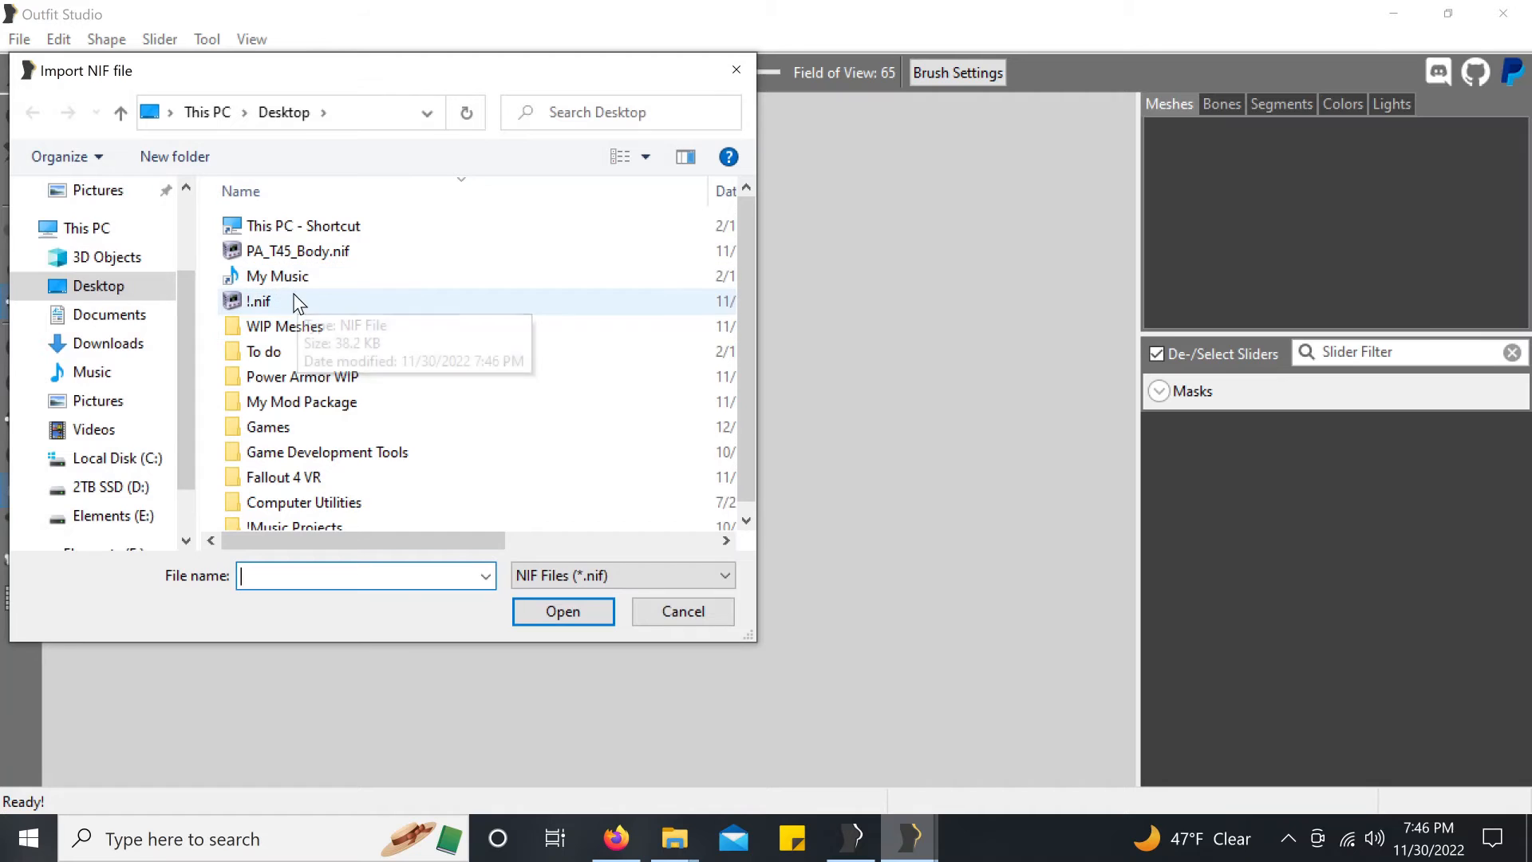
left_click(302, 252)
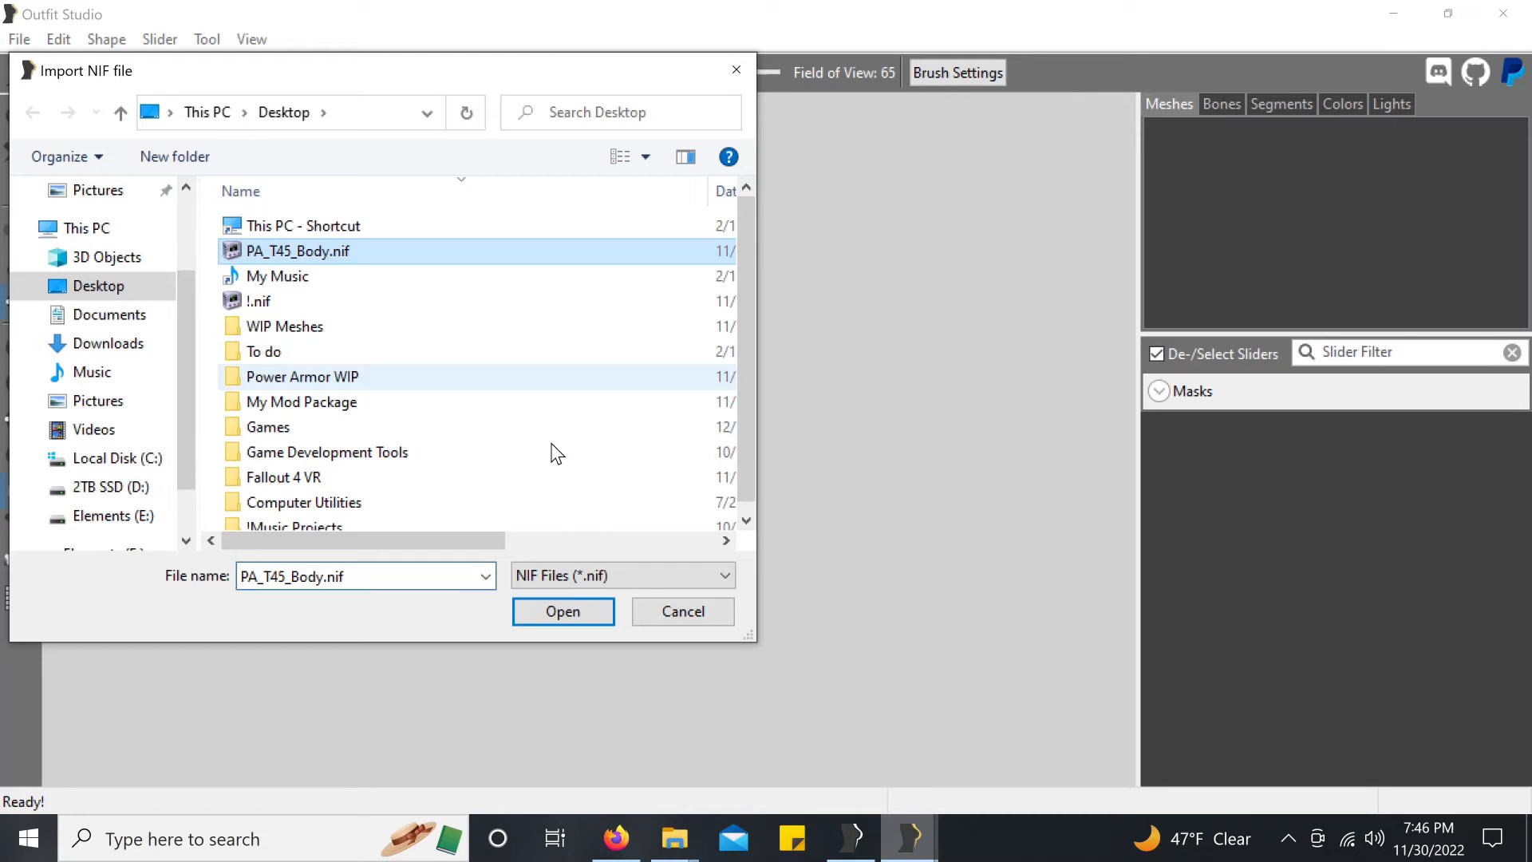
left_click(561, 612)
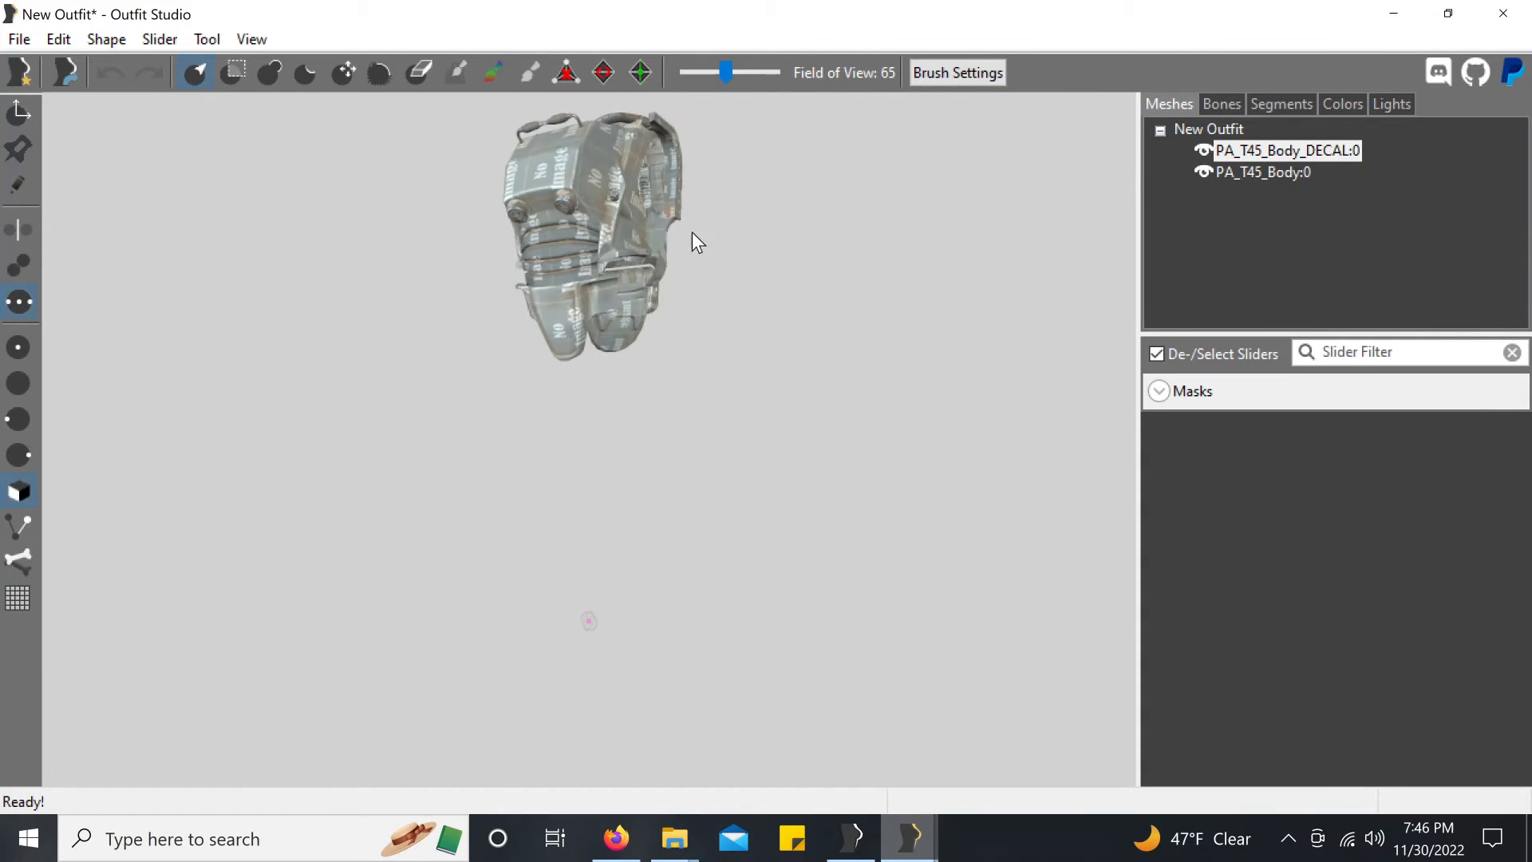
Step: Import the satchel mesh !.nif from the Desktop into the T-45 body project
right_click_drag(692, 231, 359, 154)
left_click(19, 39)
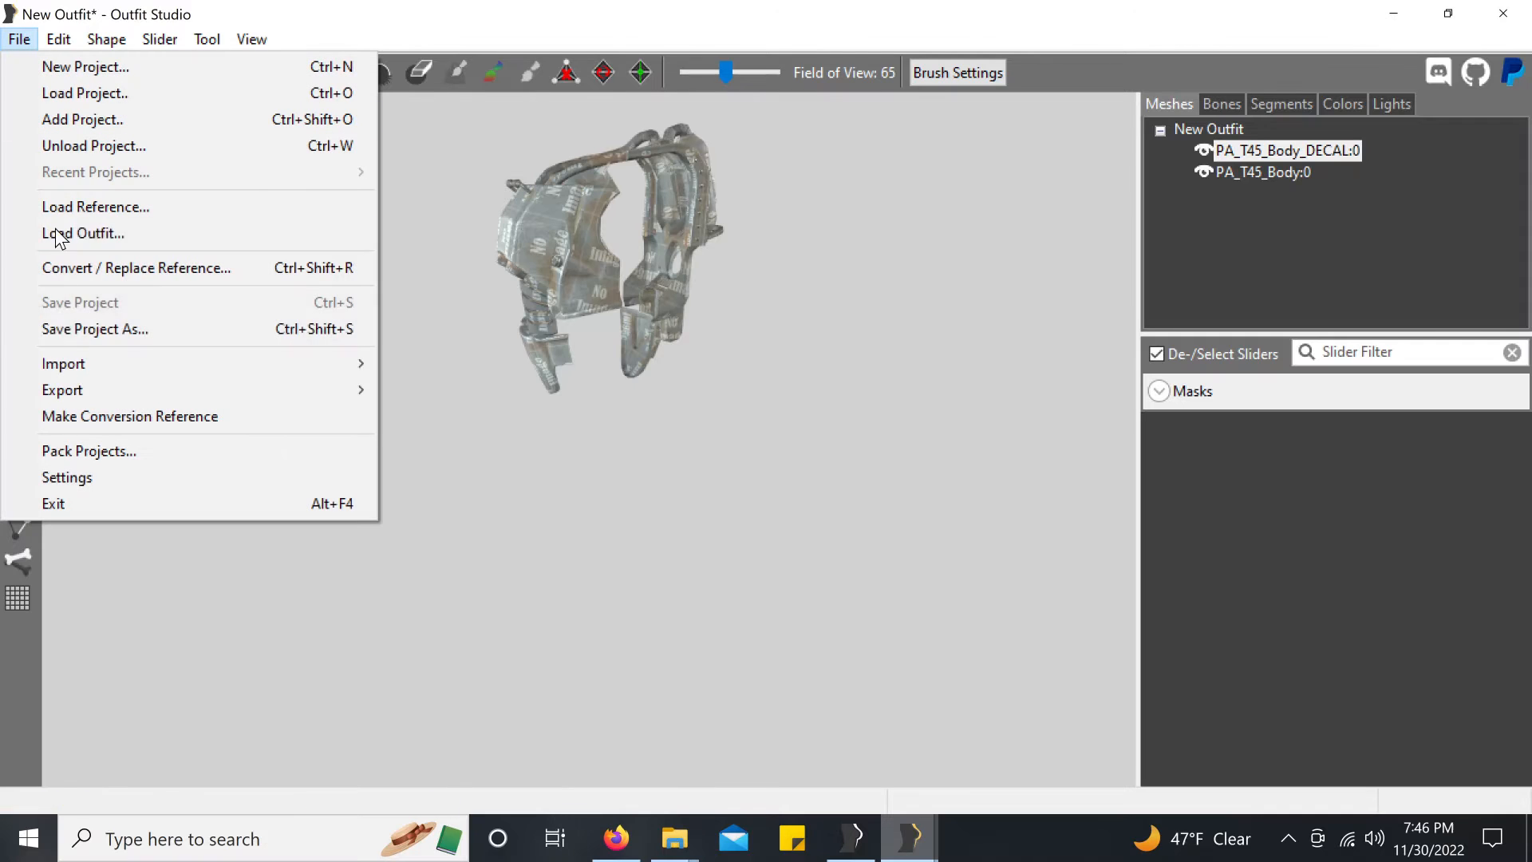
mouse_move(75, 364)
left_click(443, 359)
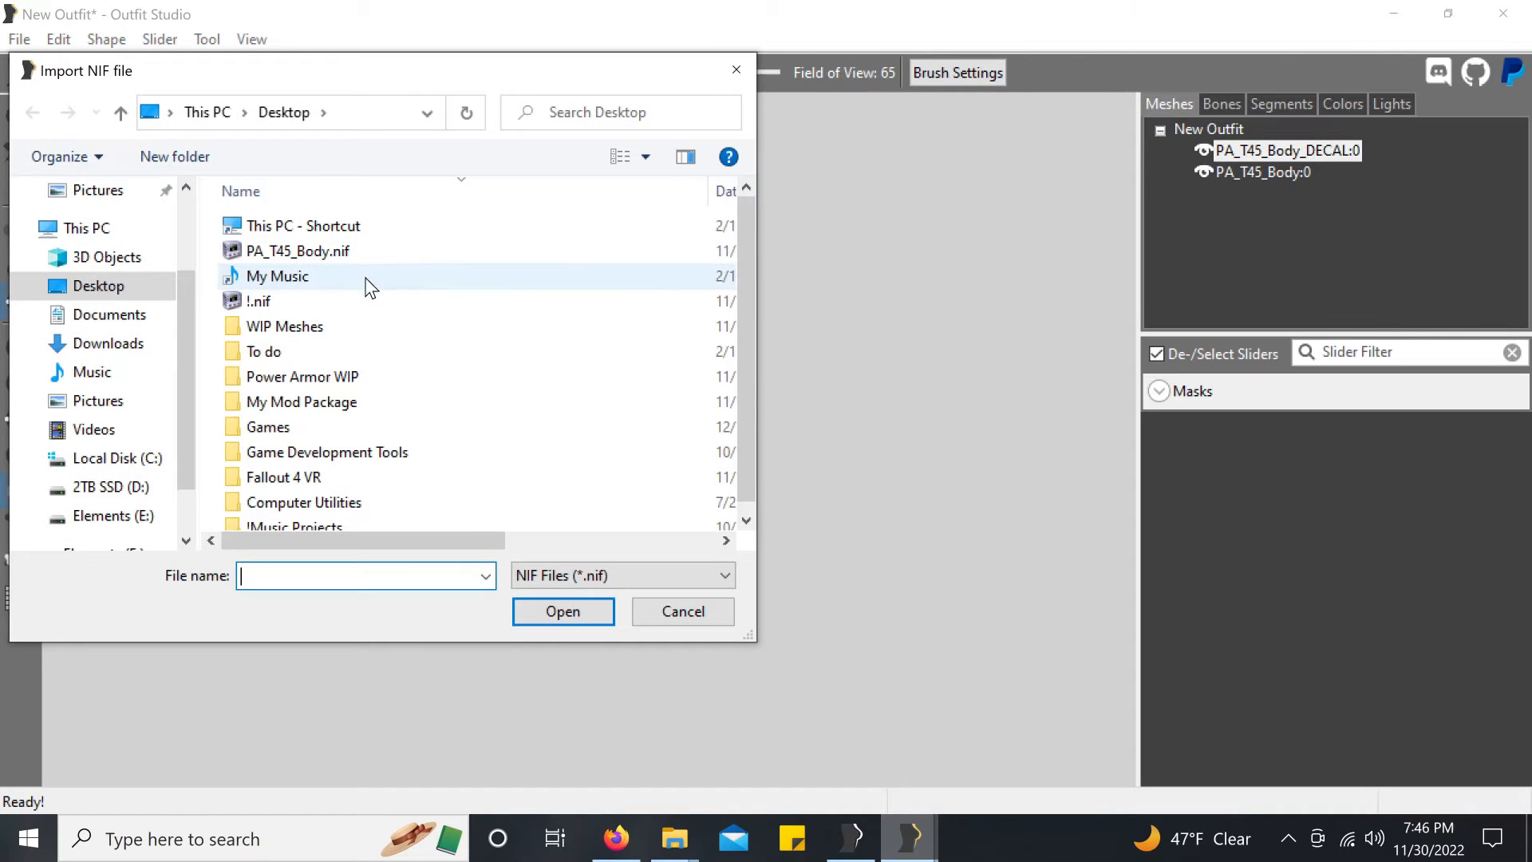
left_click(329, 301)
left_click(567, 614)
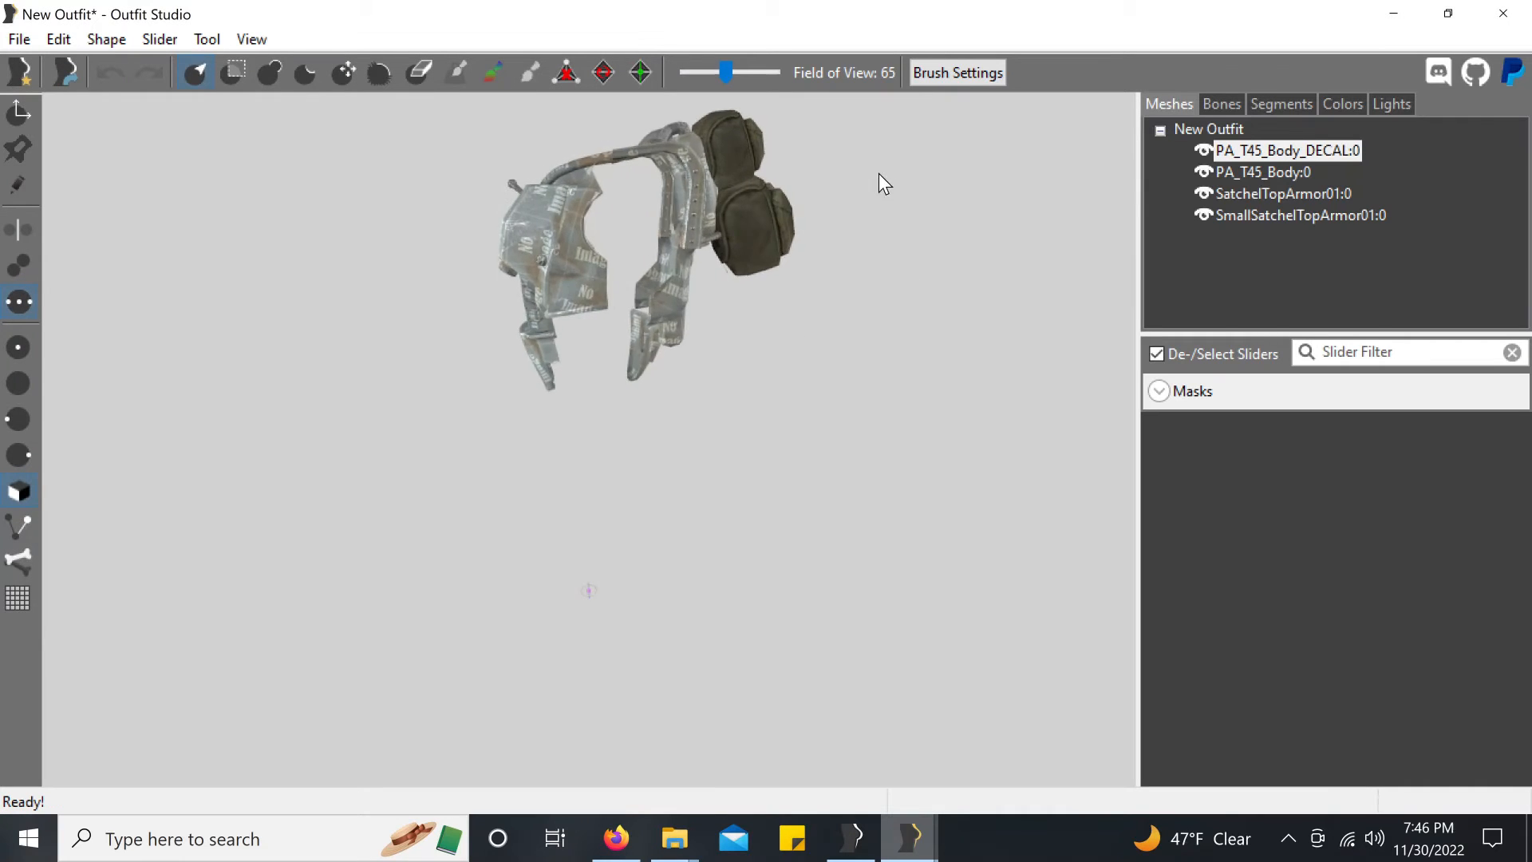
Step: Export the combined T-45 body and satchels to the Desktop as a NIF file named "!!"
mouse_move(878, 174)
right_mouse_down()
mouse_move(591, 197)
mouse_move(891, 195)
right_mouse_up()
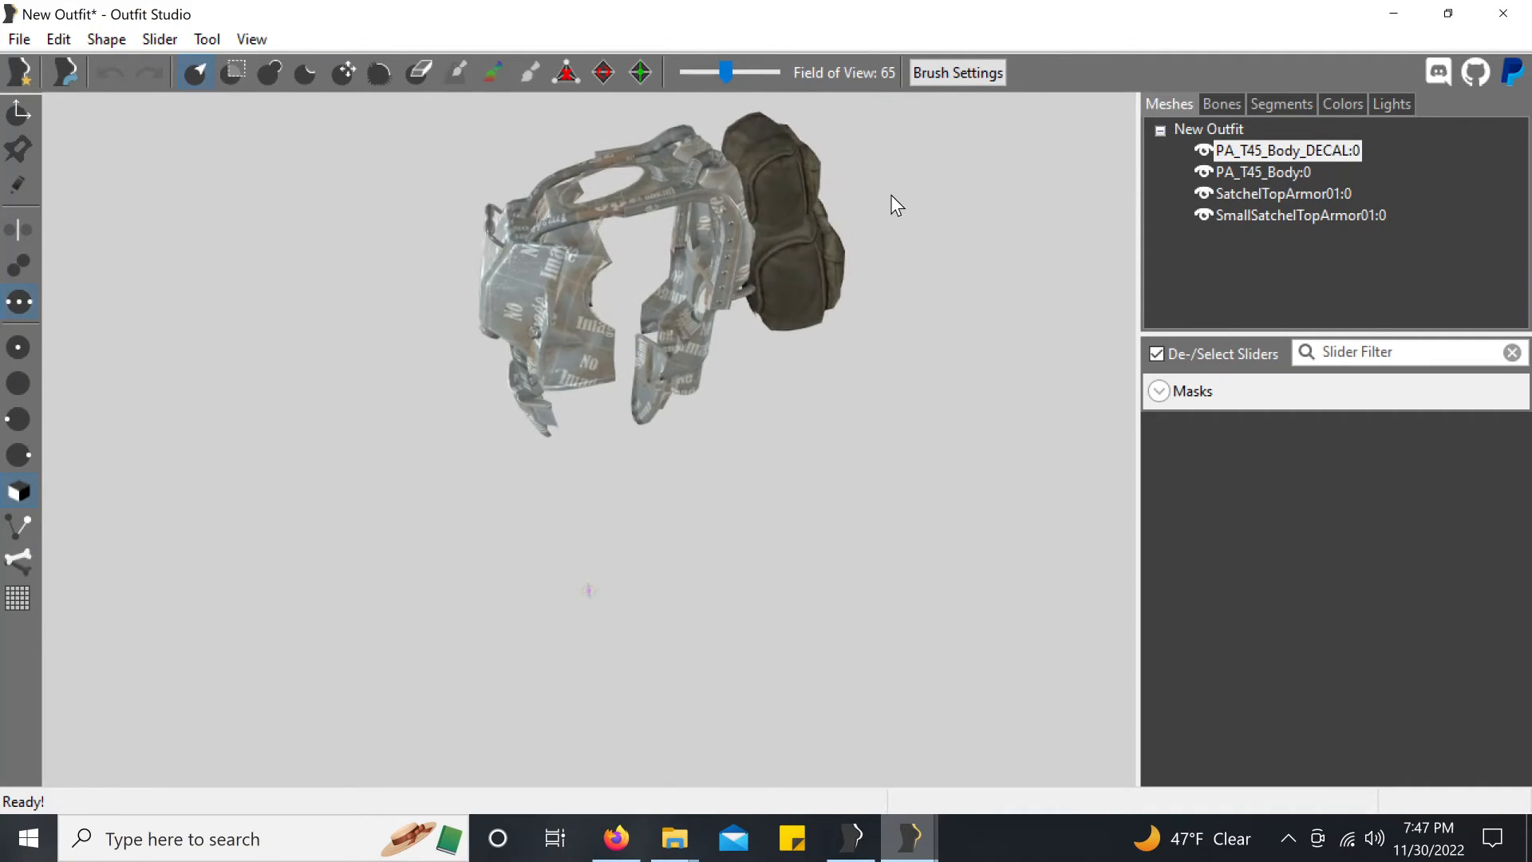
left_click(19, 39)
mouse_move(128, 399)
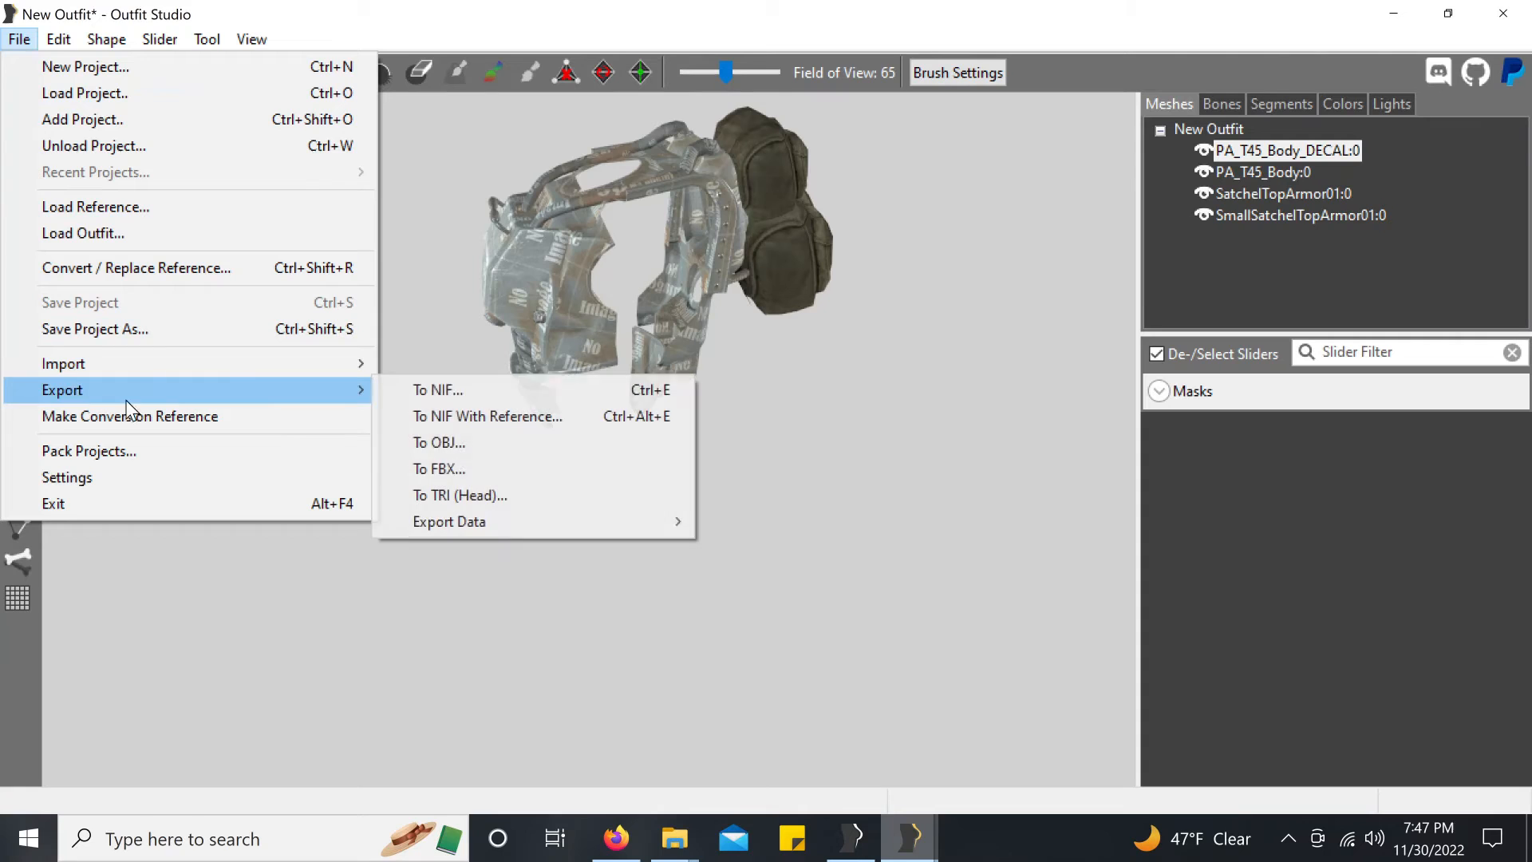
left_click(400, 391)
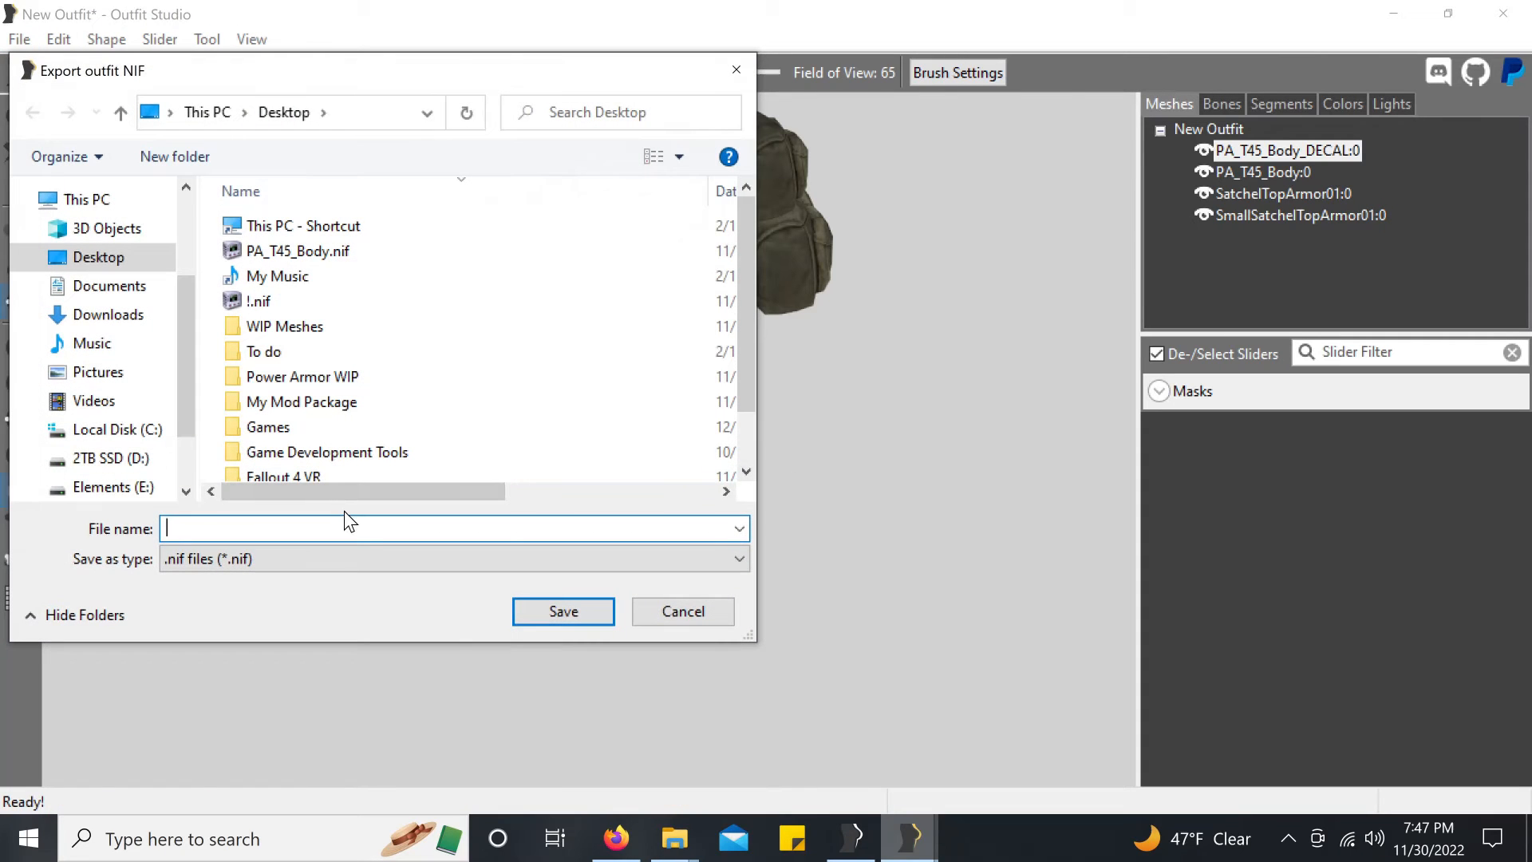
type("E")
key("Return")
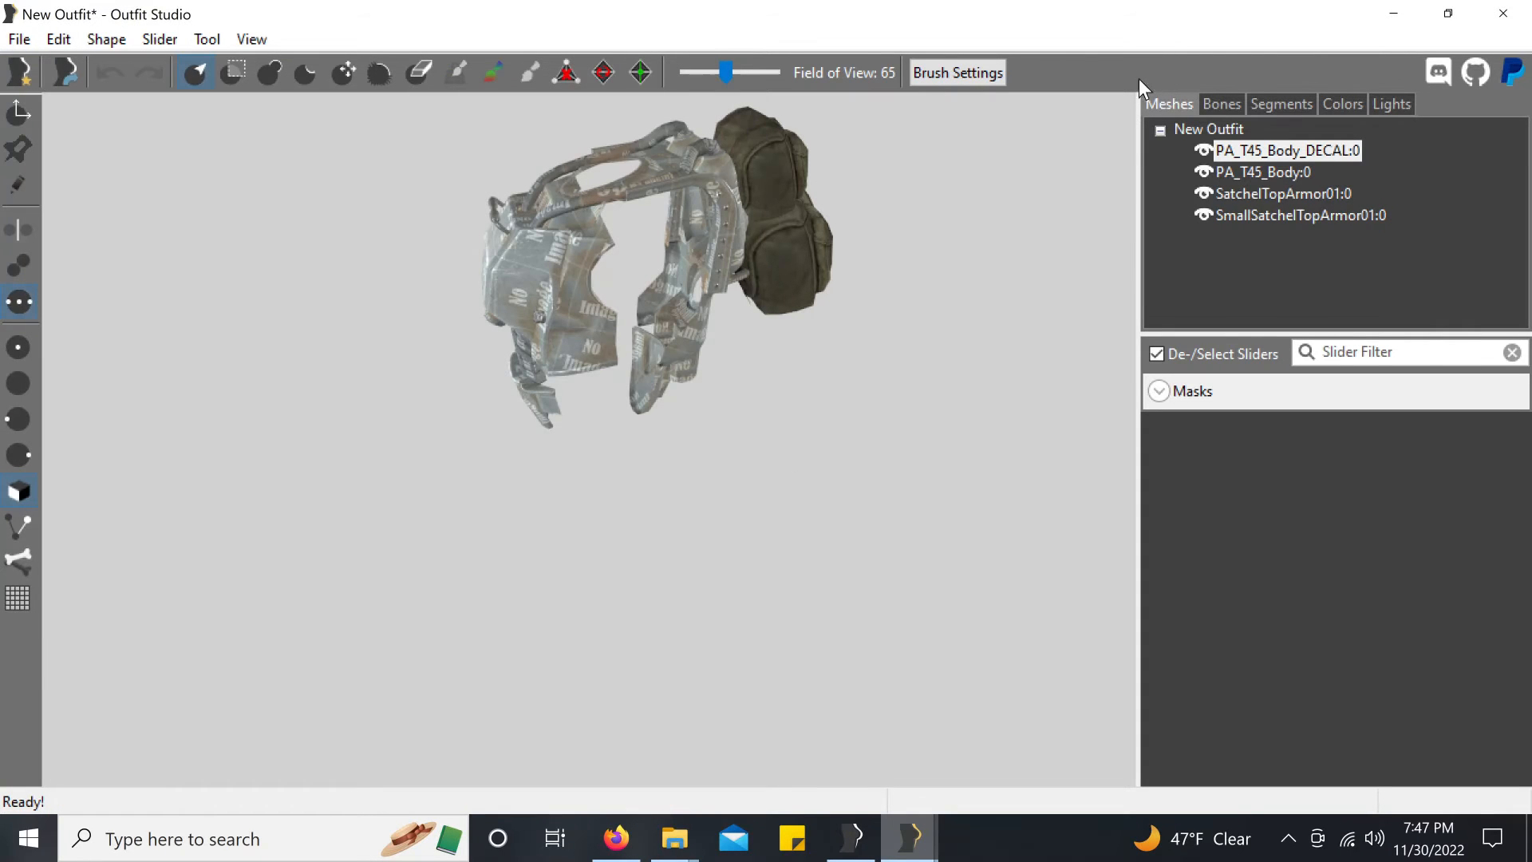
Step: Open the exported !!.nif from the desktop in NifSkope and examine the satchels on the armor from the front and back
left_click(1394, 14)
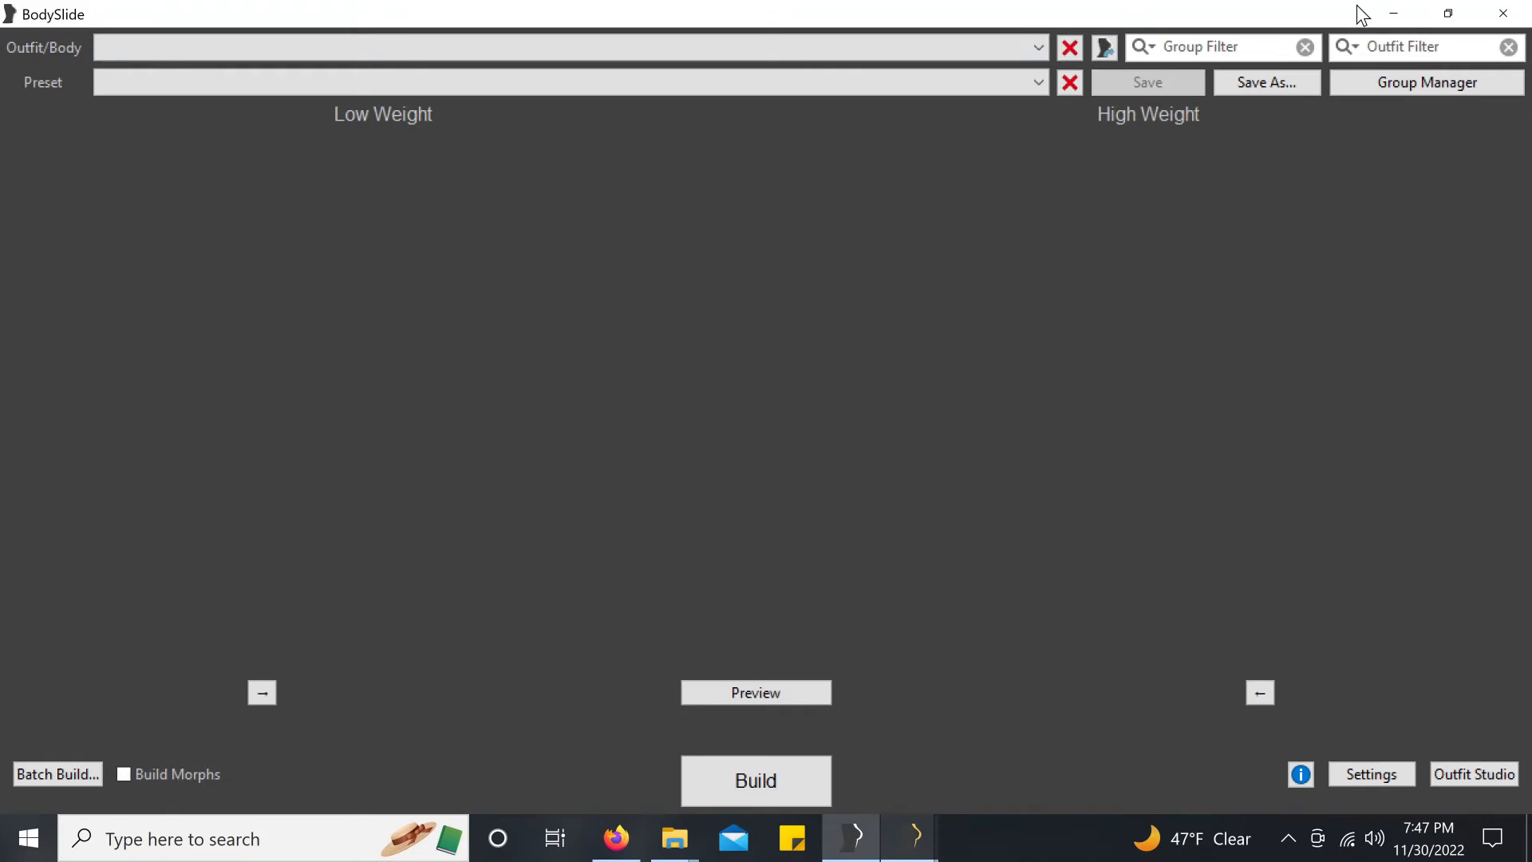
left_click(1394, 13)
double_click(330, 181)
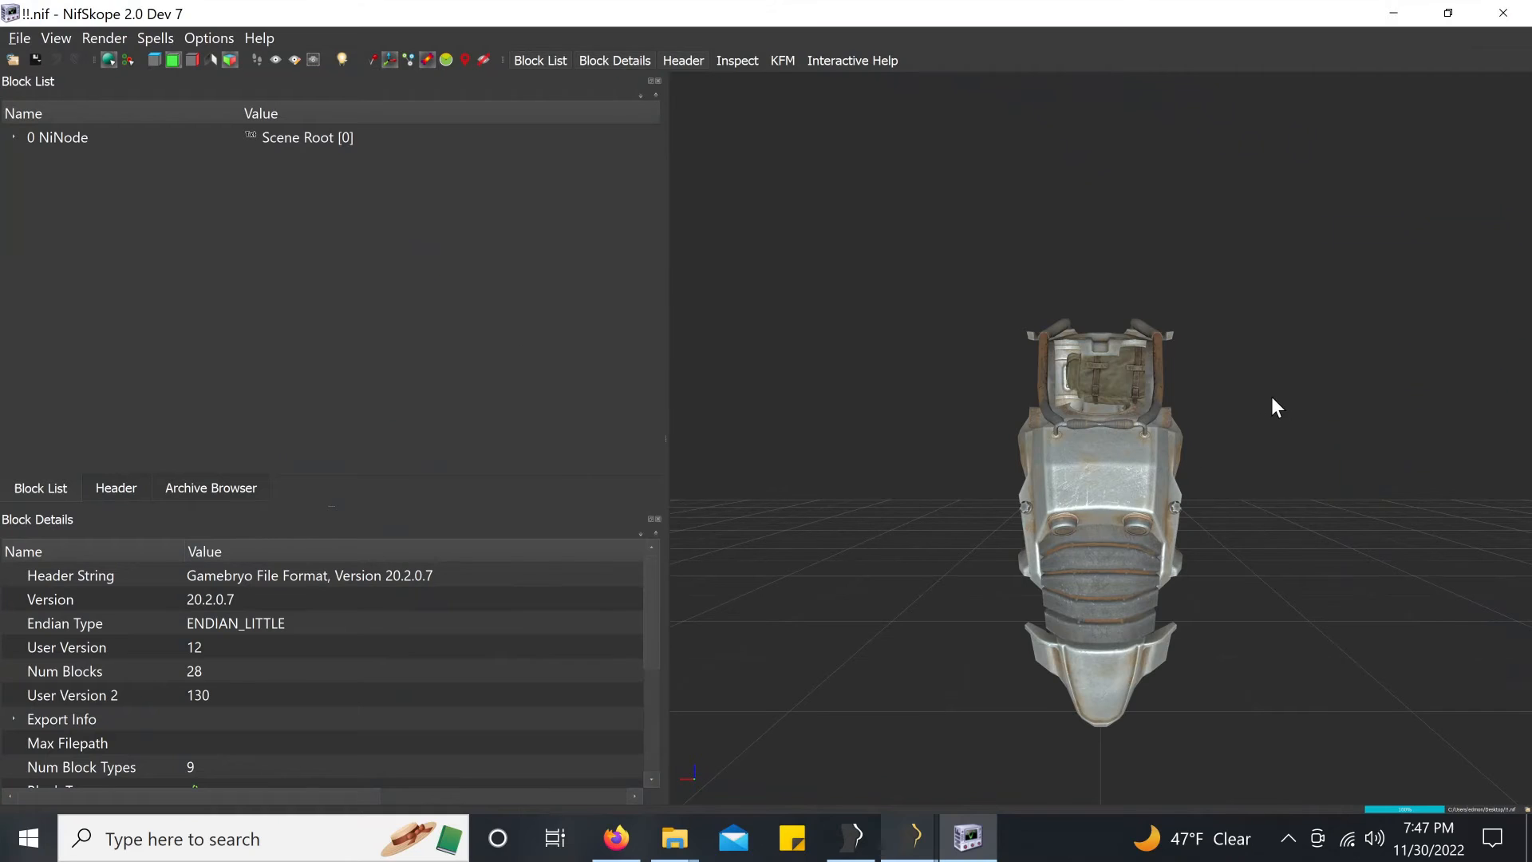
right_click(1272, 398)
left_click(1342, 239)
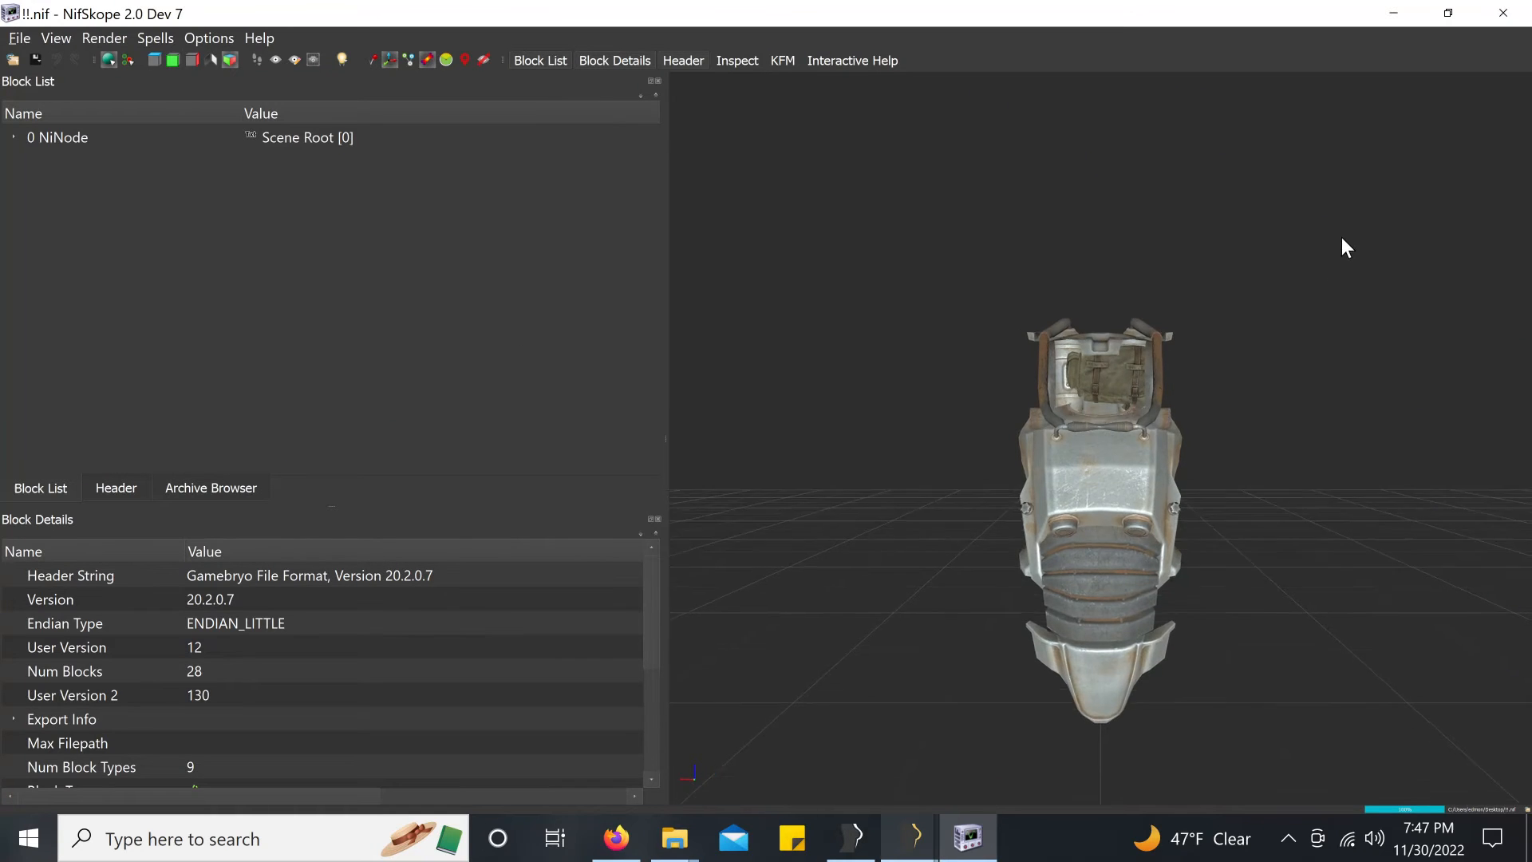
left_click_drag(1343, 240, 1217, 267)
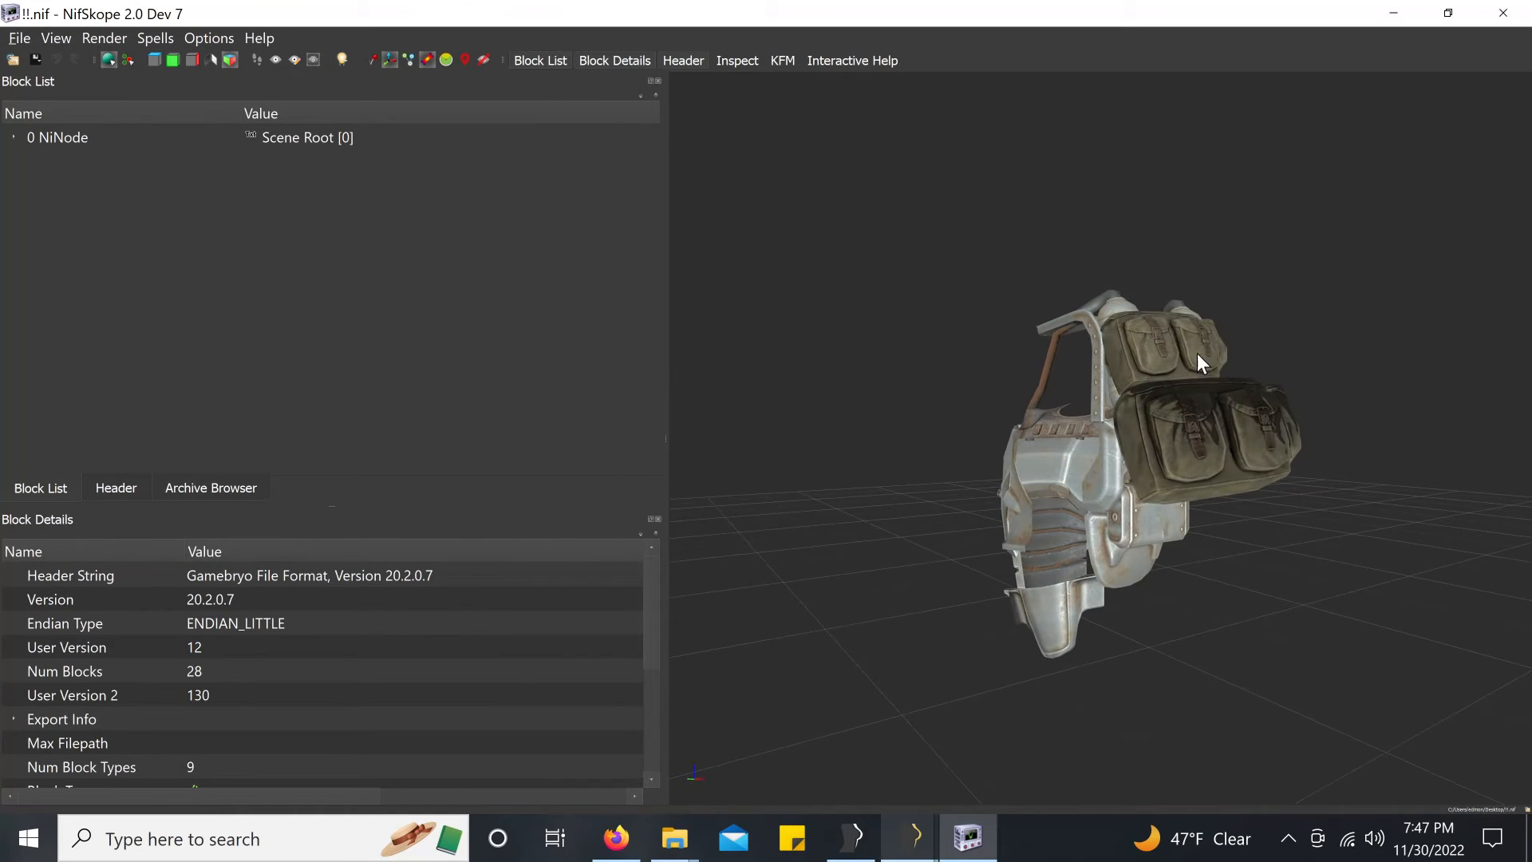
left_click_drag(1379, 329, 1296, 456)
Step: Switch to the Outfit Studio window with the imported meshes and examine the satchels from behind for comparison
mouse_move(914, 837)
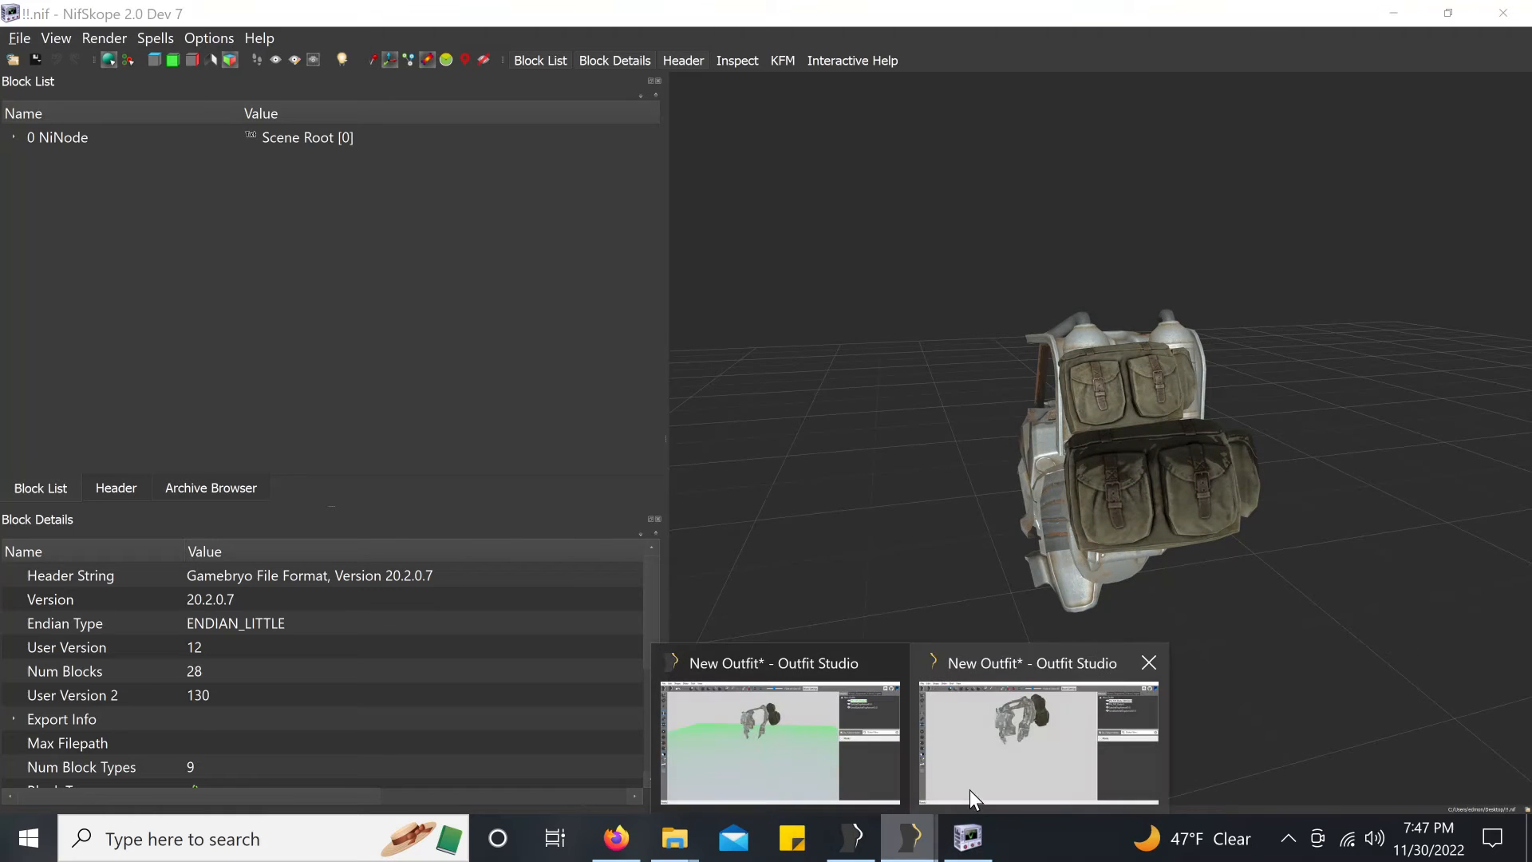
left_click(1007, 739)
right_click_drag(1003, 231, 580, 242)
right_click_drag(864, 222, 811, 231)
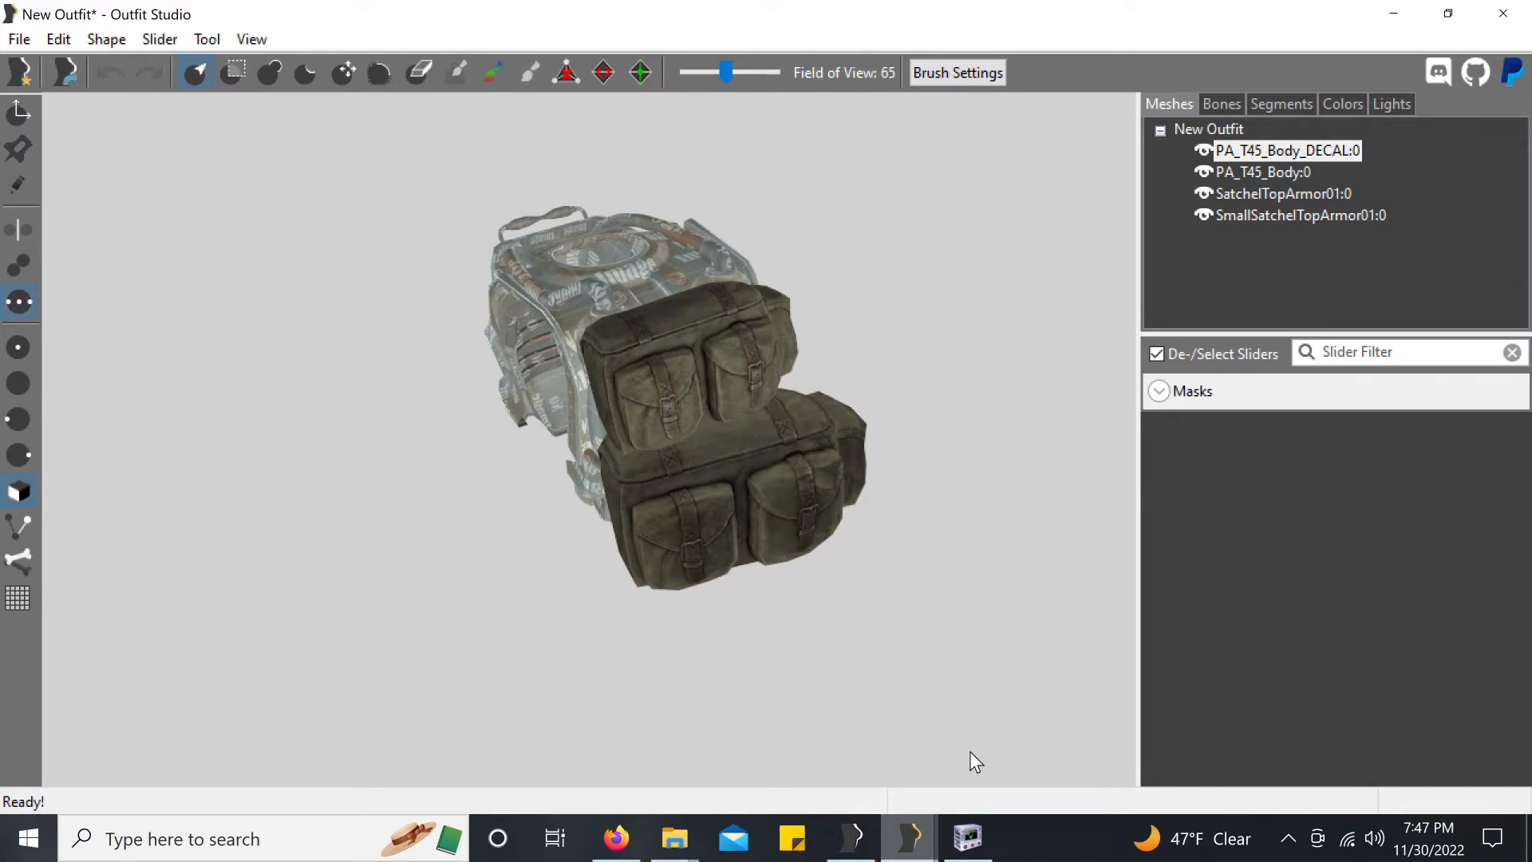
Step: Switch back to NifSkope and examine the satchels' fit on the armor in !!.nif from the back and side
left_click(968, 838)
right_click(1150, 371)
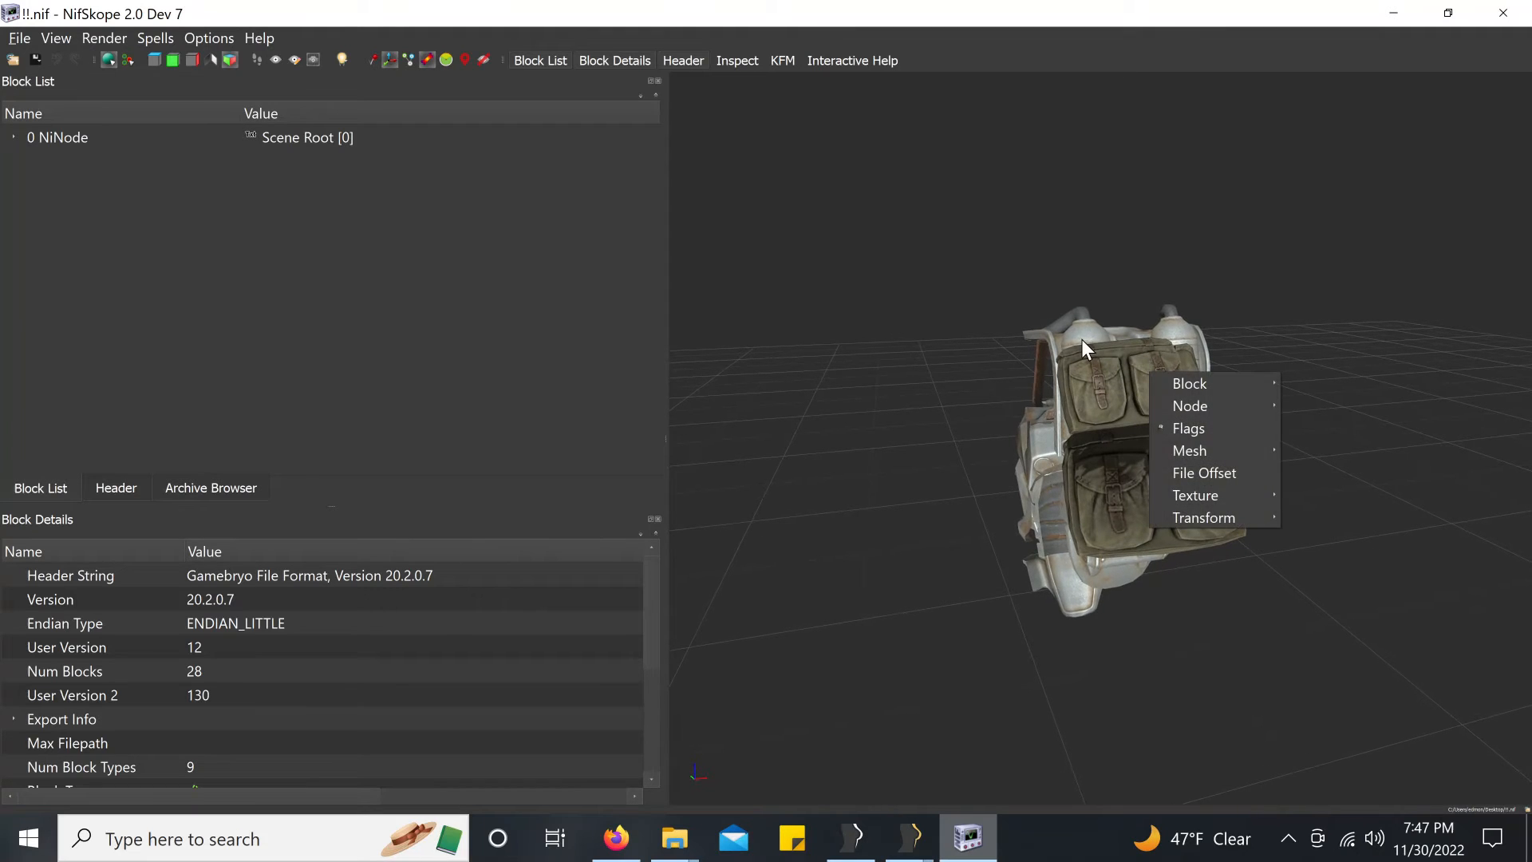
left_click(1288, 321)
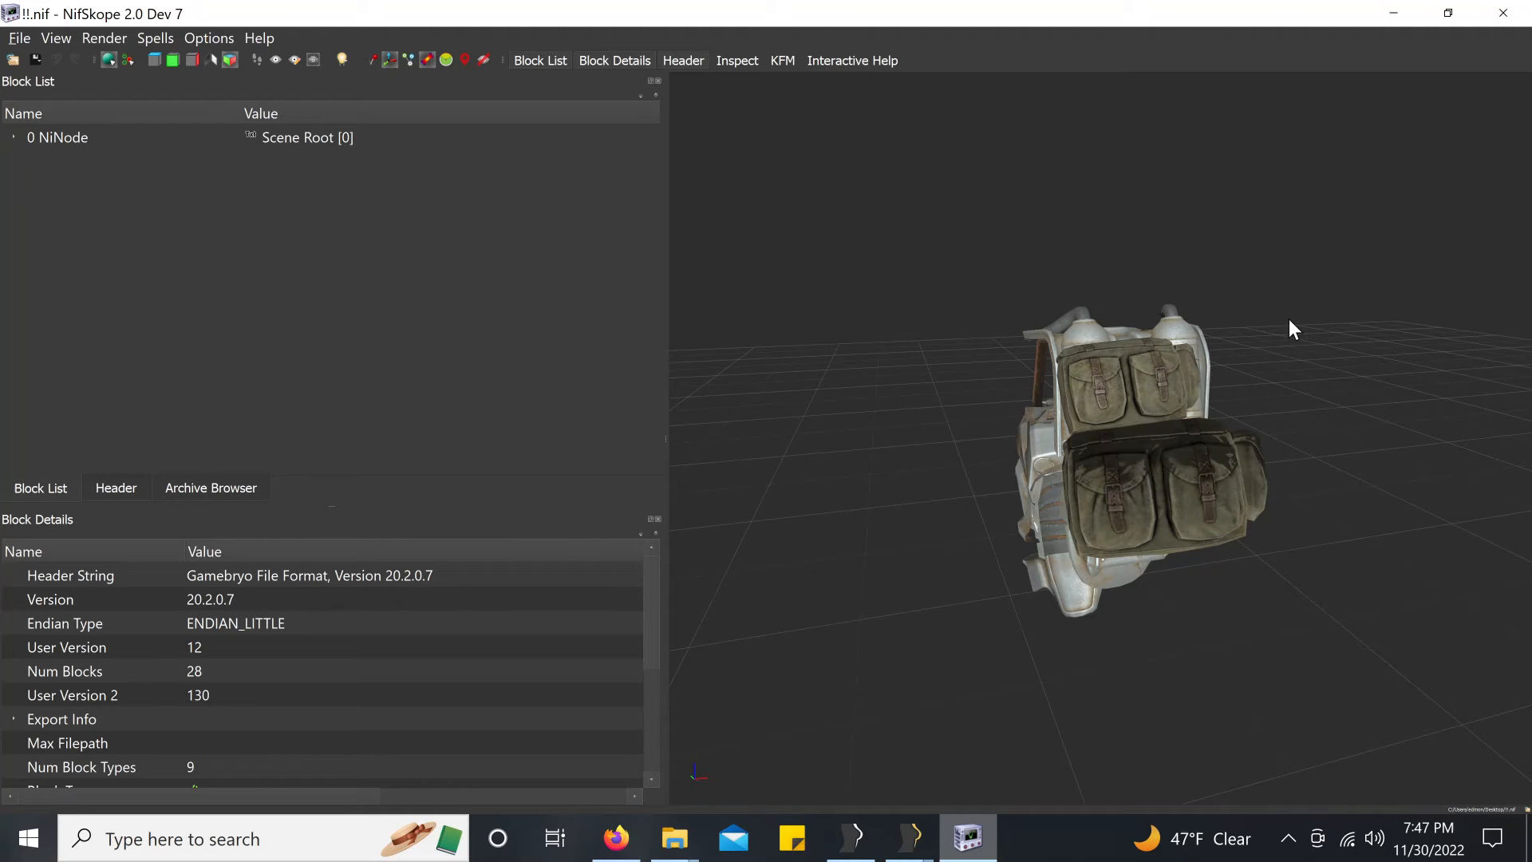
left_click_drag(1142, 461, 1103, 328)
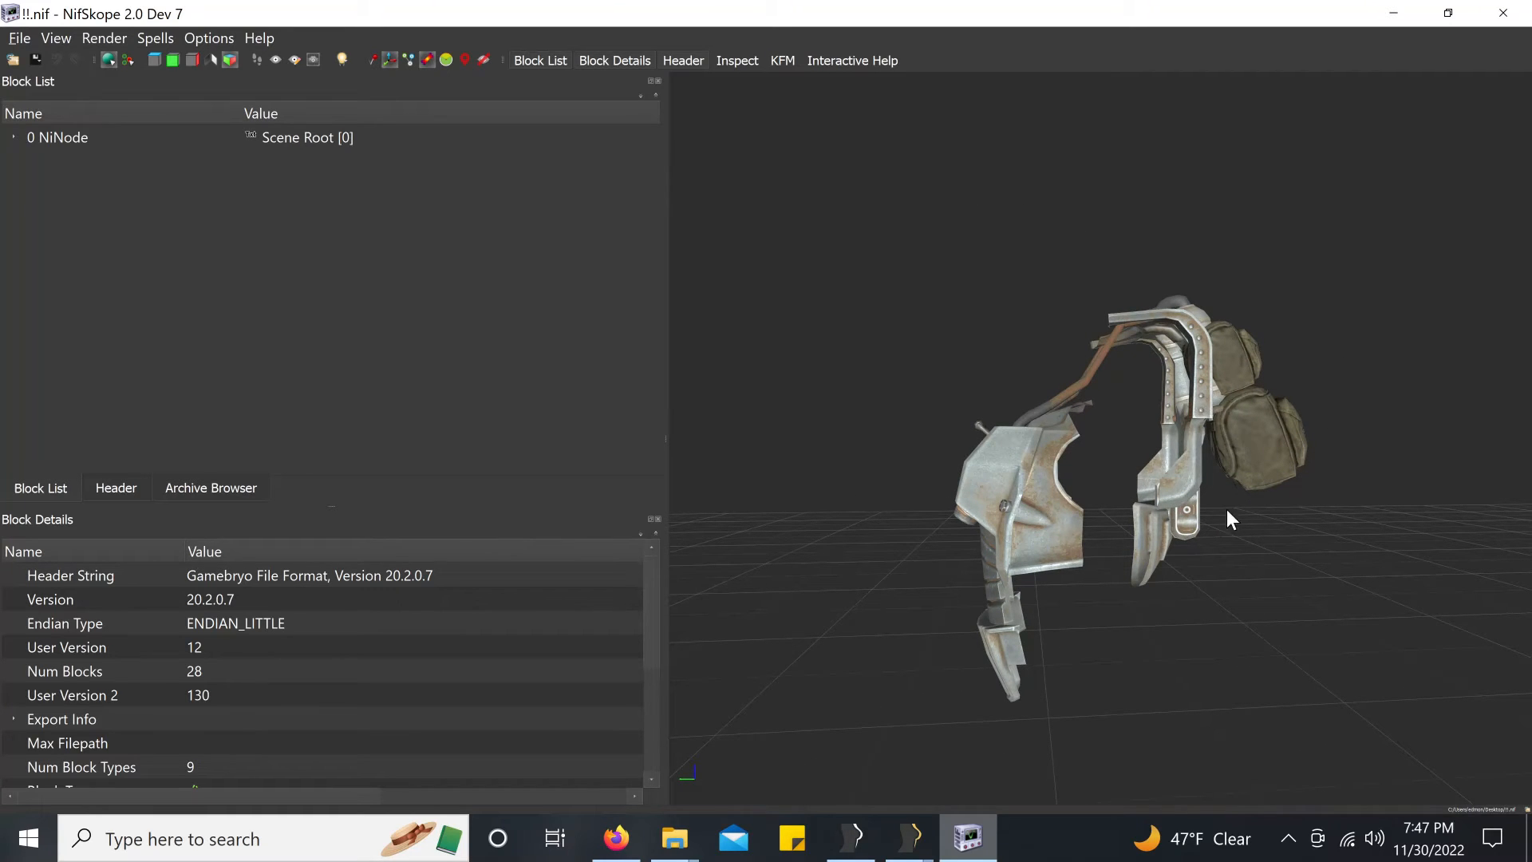
Step: Examine the SmallSatchelTopArmor01:0 shape's BSSkin::Instance, its Scene Root node and its BSSkin::BoneData bounds around the upper satchel
mouse_move(1070, 603)
left_mouse_down()
mouse_move(1146, 597)
mouse_move(1044, 613)
mouse_move(1093, 603)
left_mouse_up()
left_click(1198, 400)
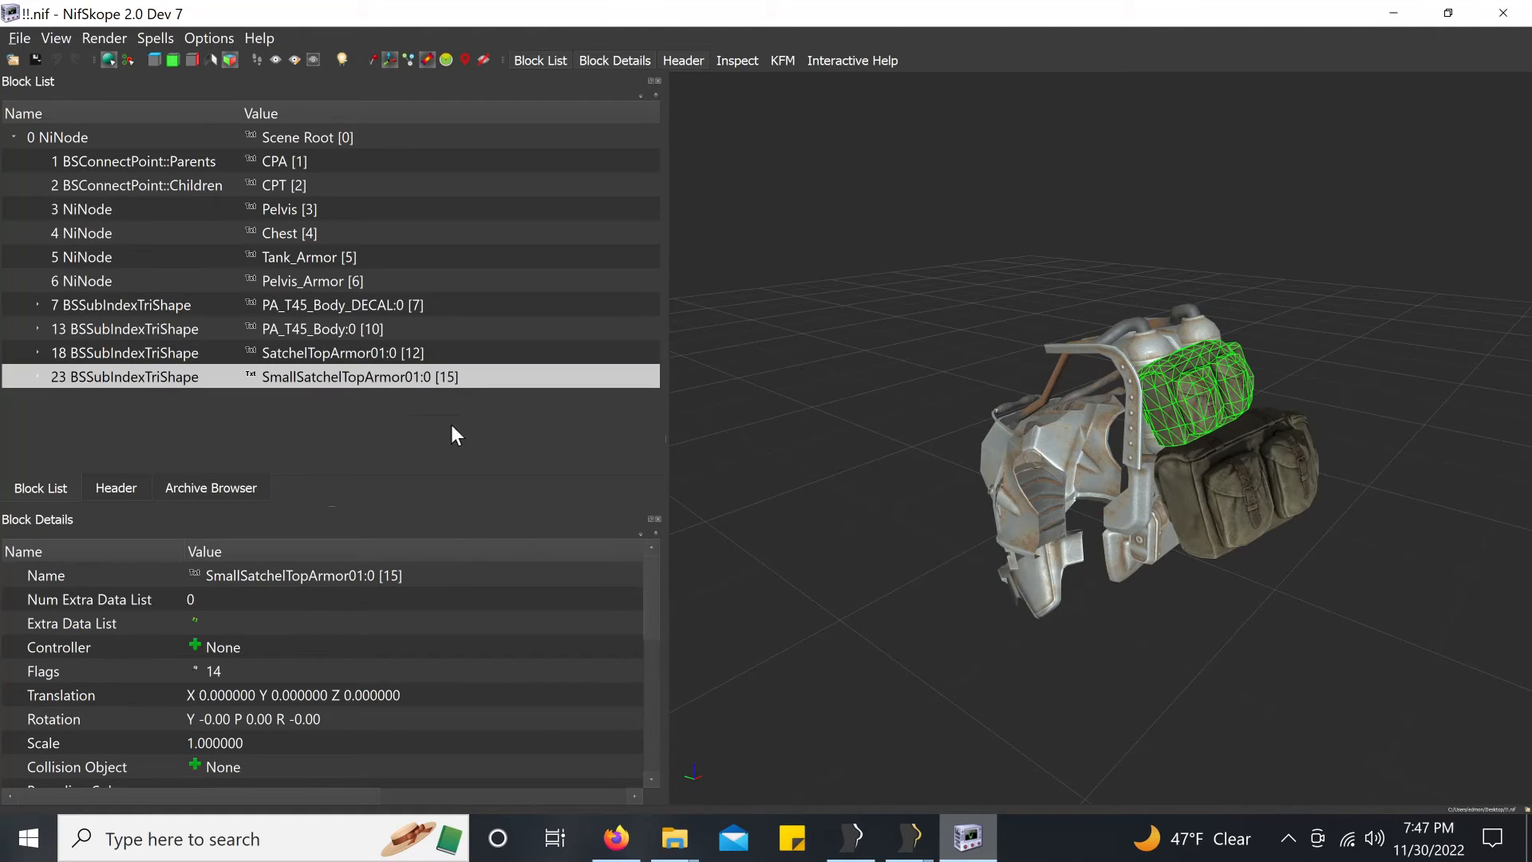
left_click(34, 378)
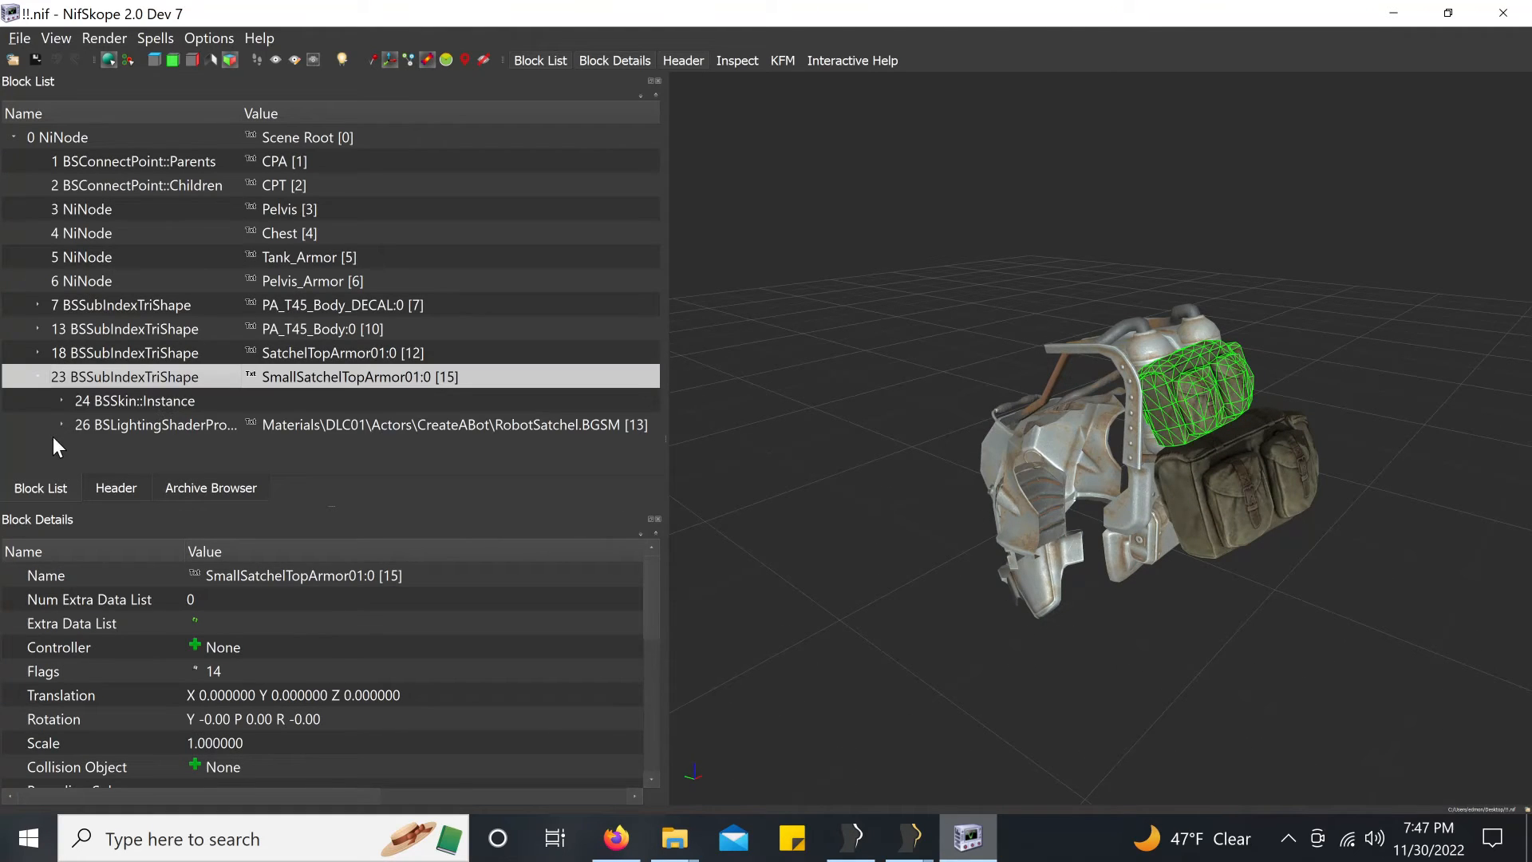
left_click(60, 400)
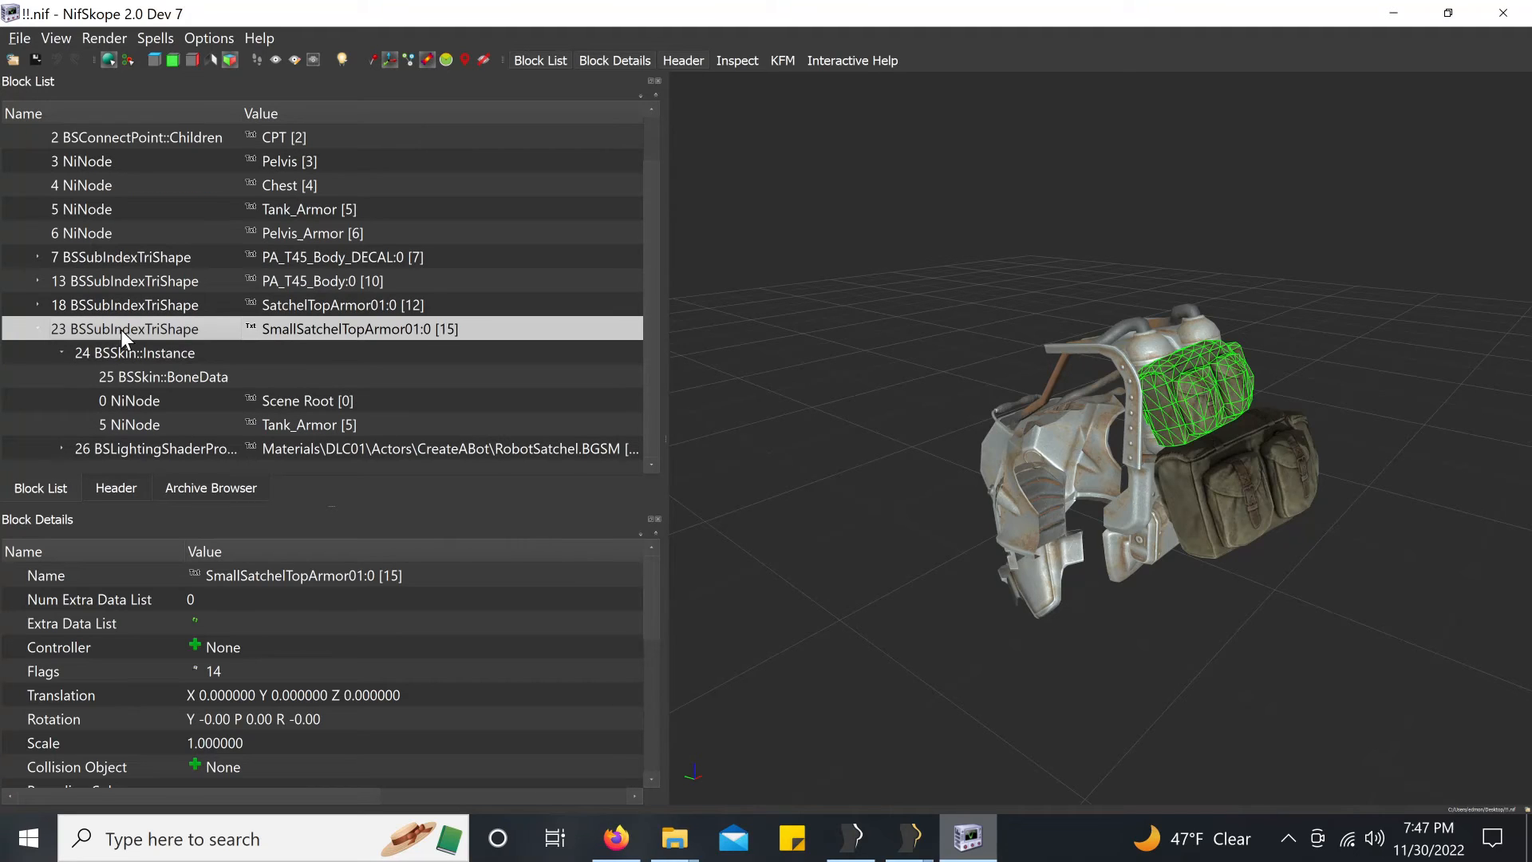
left_click(160, 403)
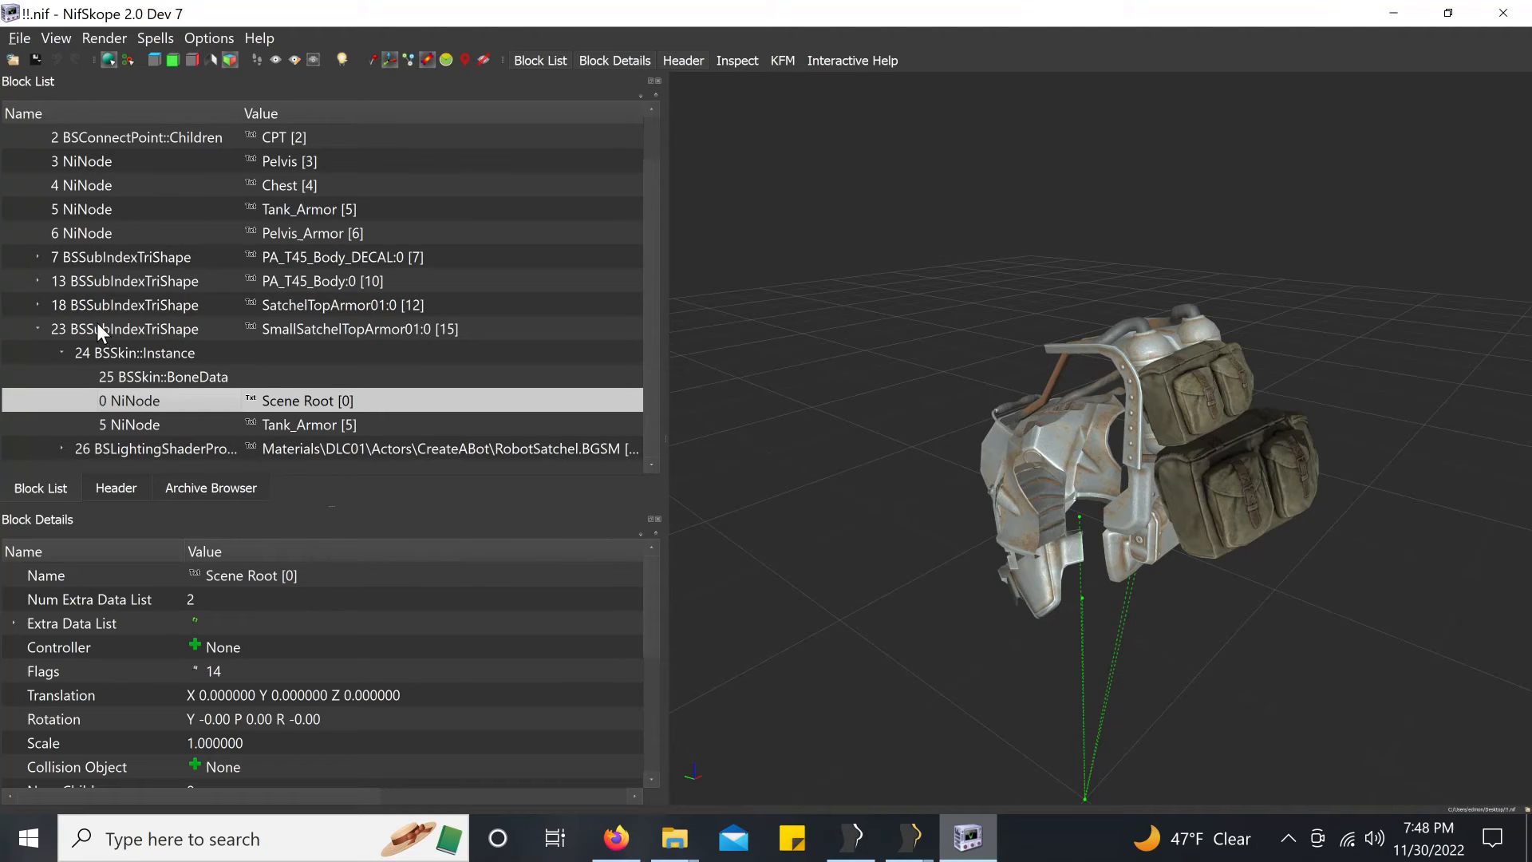
left_click(103, 353)
left_click(146, 379)
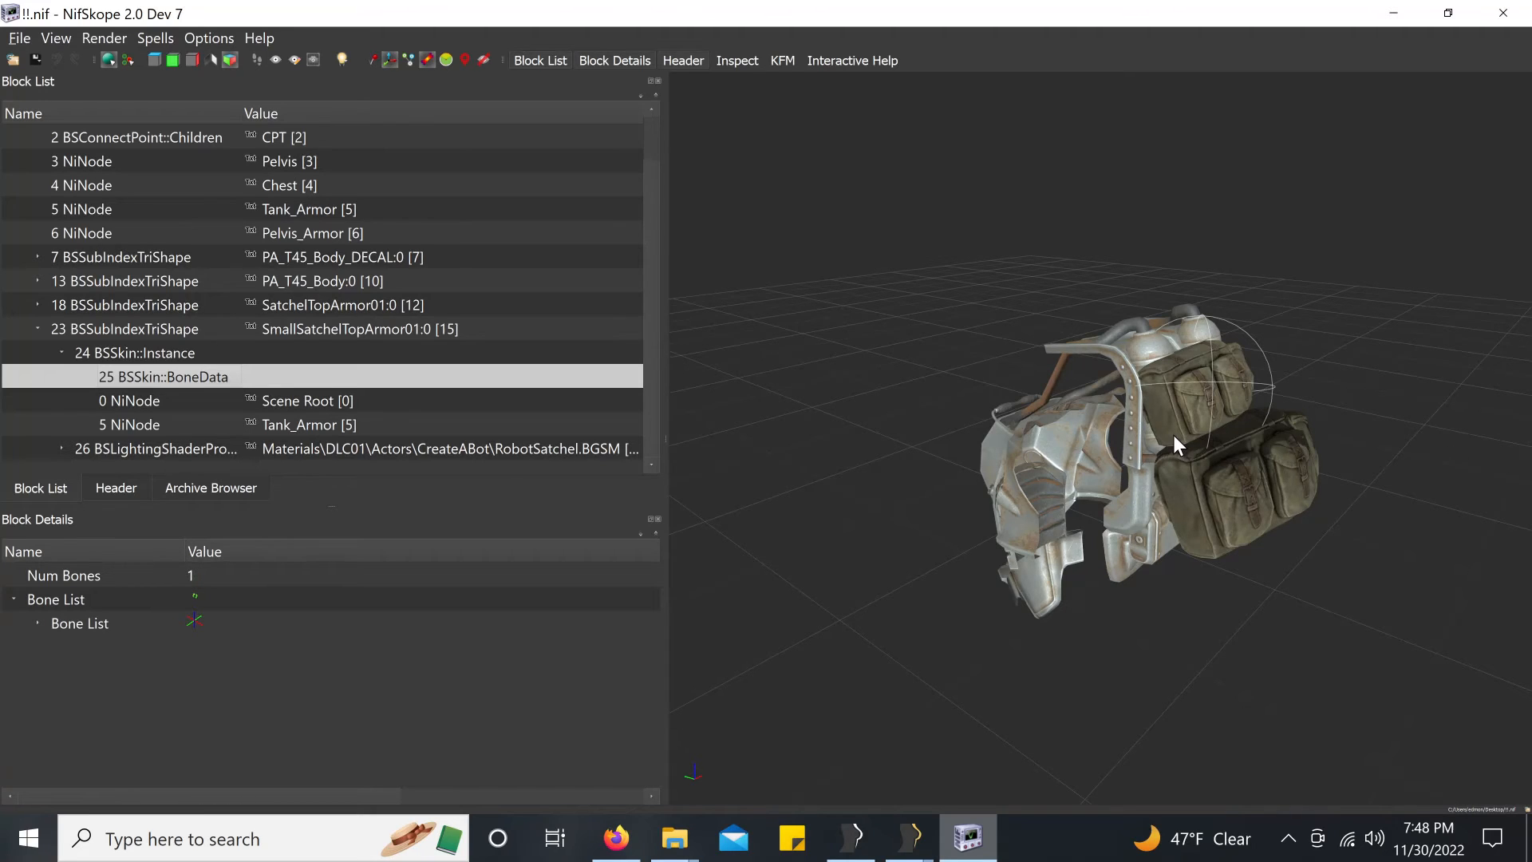
right_click(1244, 583)
left_click_drag(1423, 133, 1383, 209)
left_click_drag(1251, 510, 1207, 376)
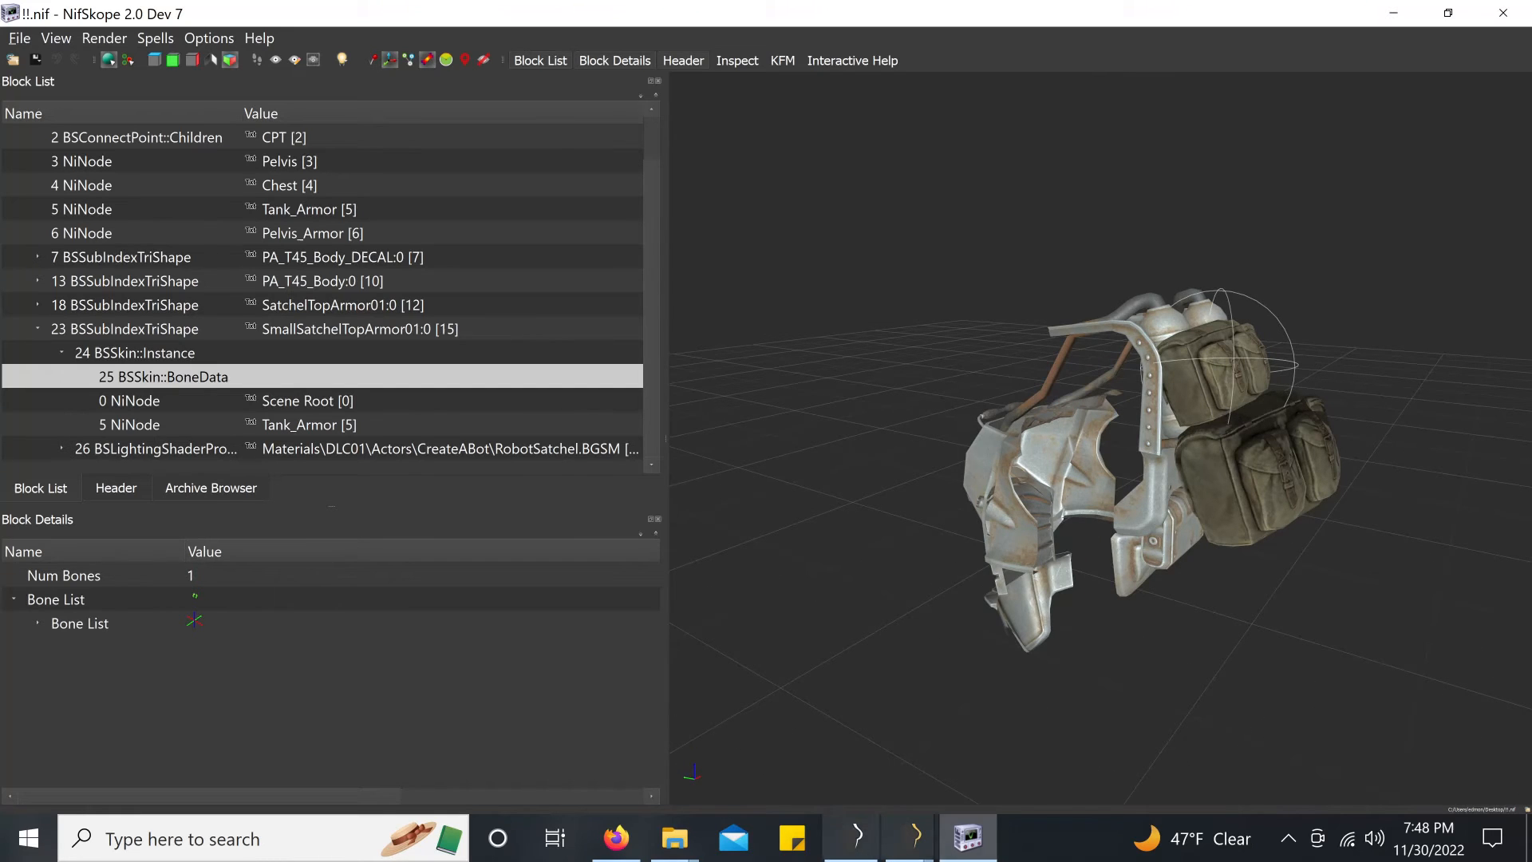
mouse_move(911, 837)
left_click(1050, 720)
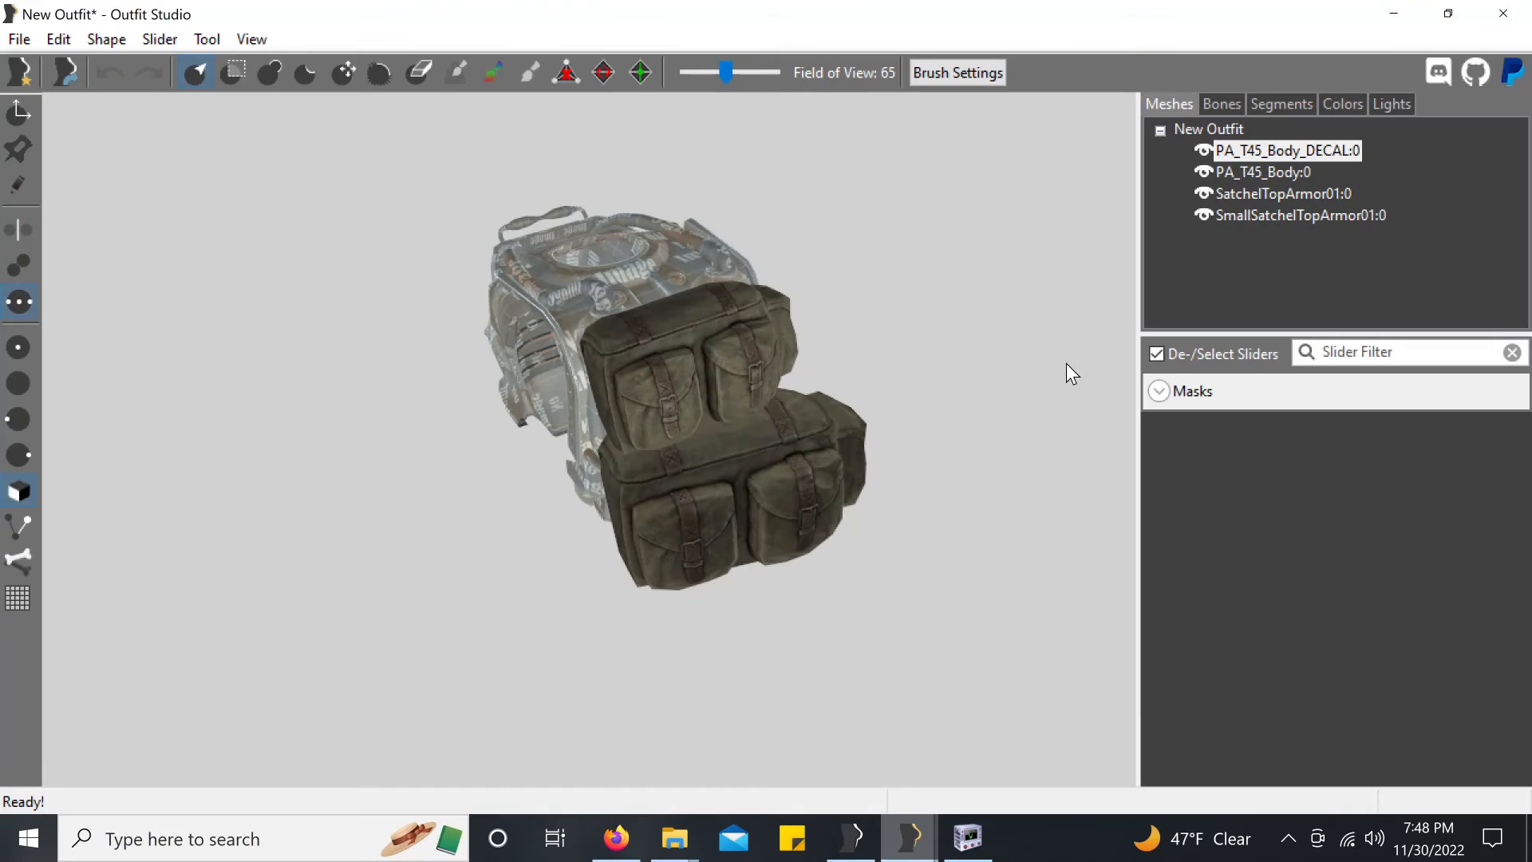
left_click(698, 364)
right_click(1255, 212)
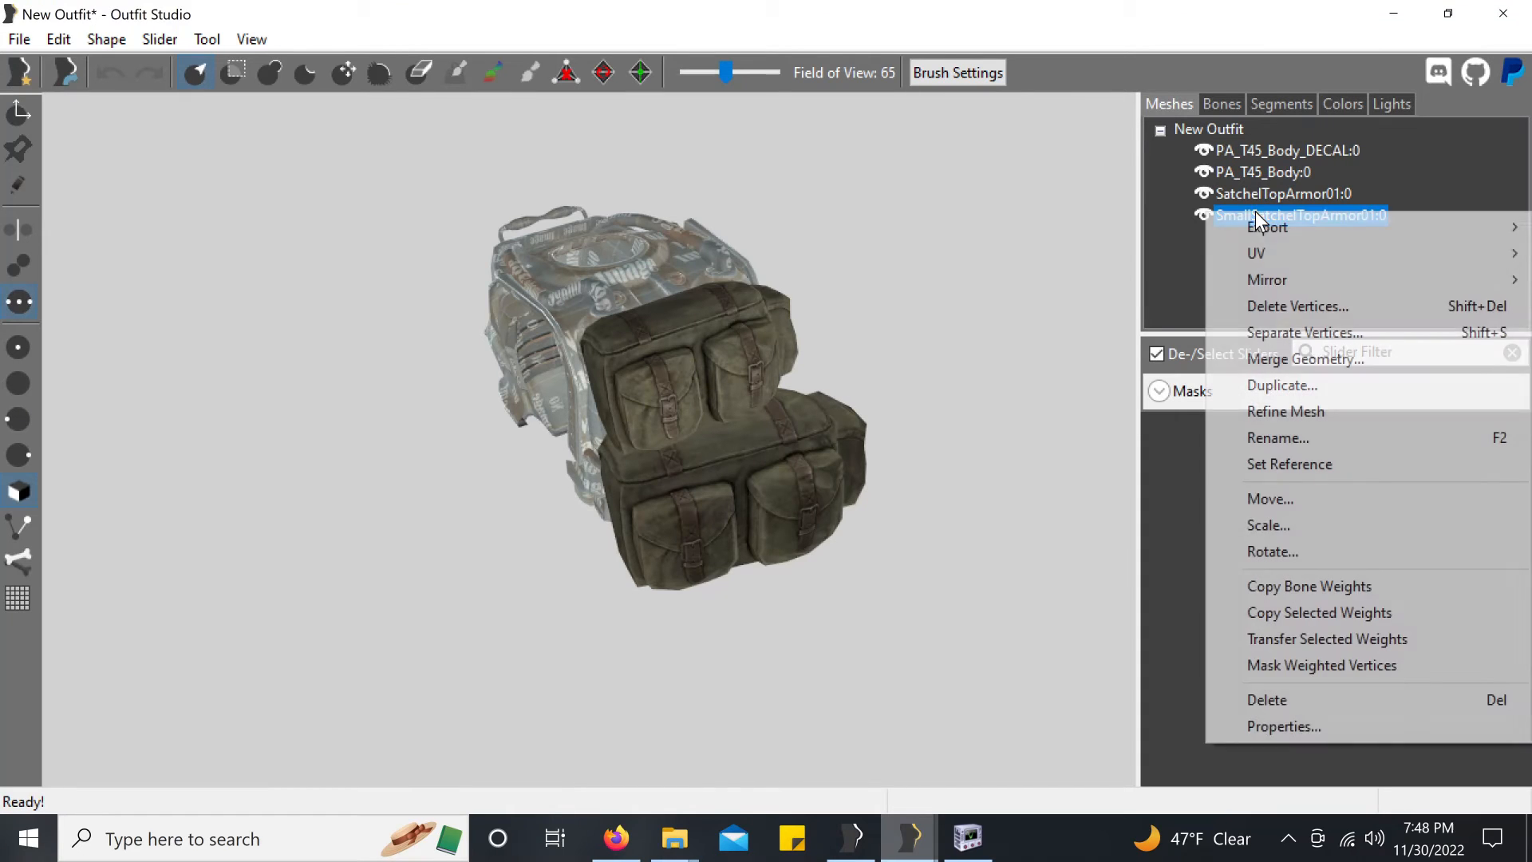
left_click(1293, 203)
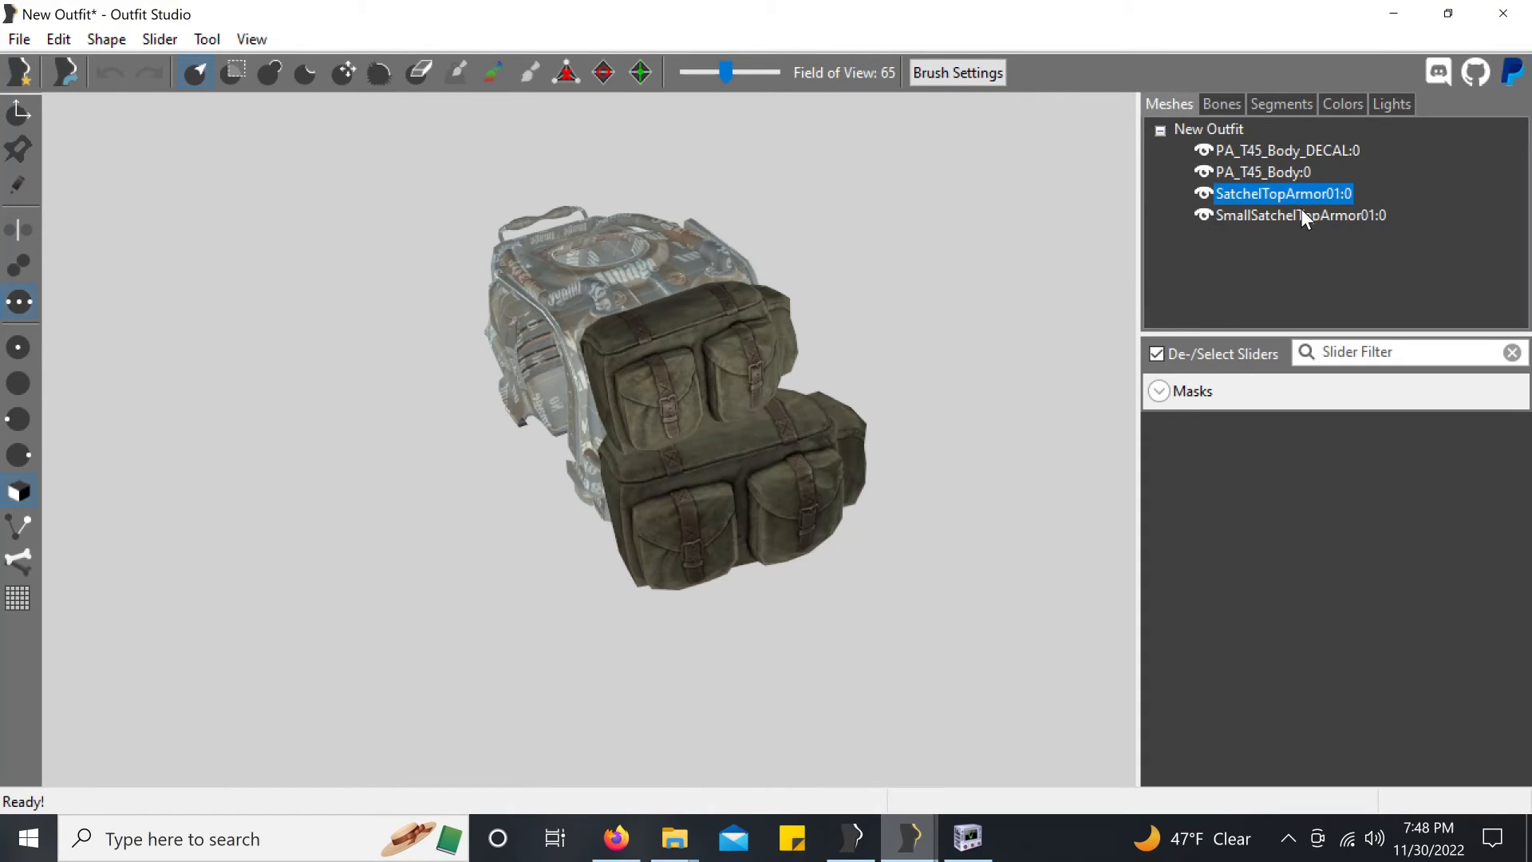
right_click(1300, 208)
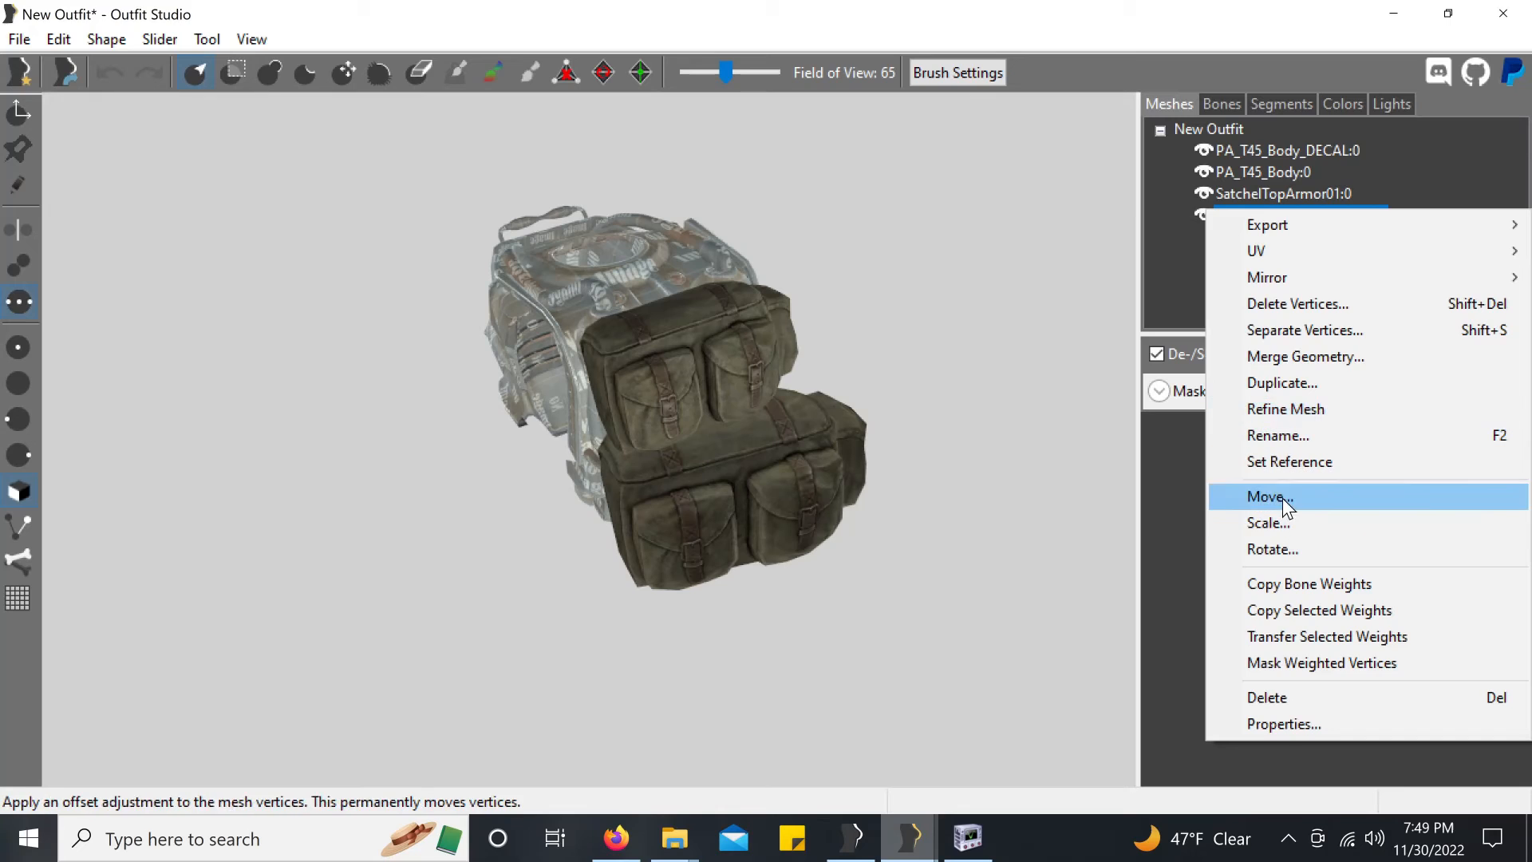
left_click(1282, 496)
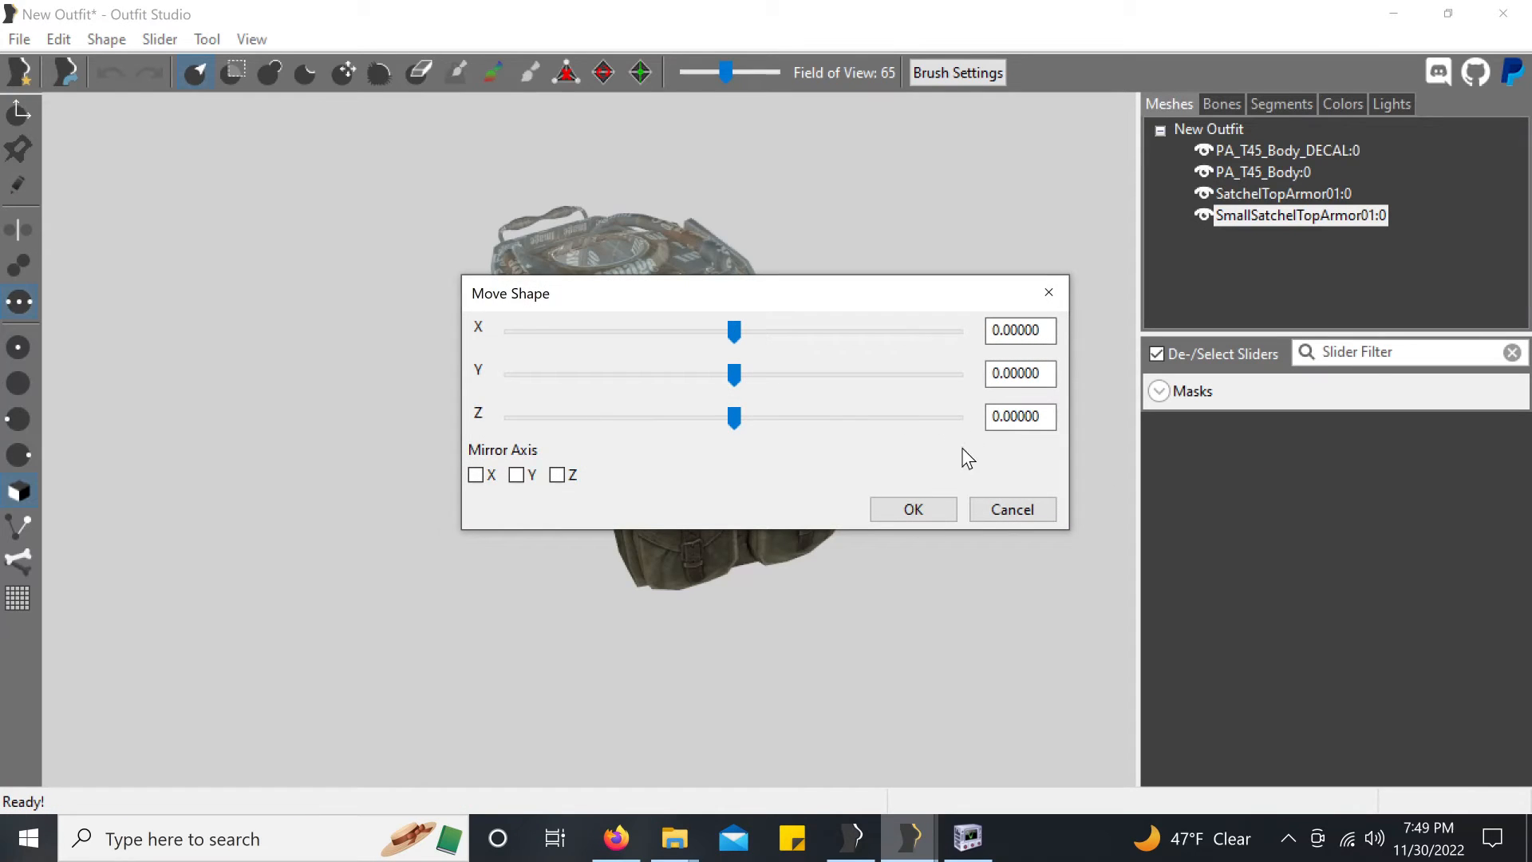
double_click(999, 414)
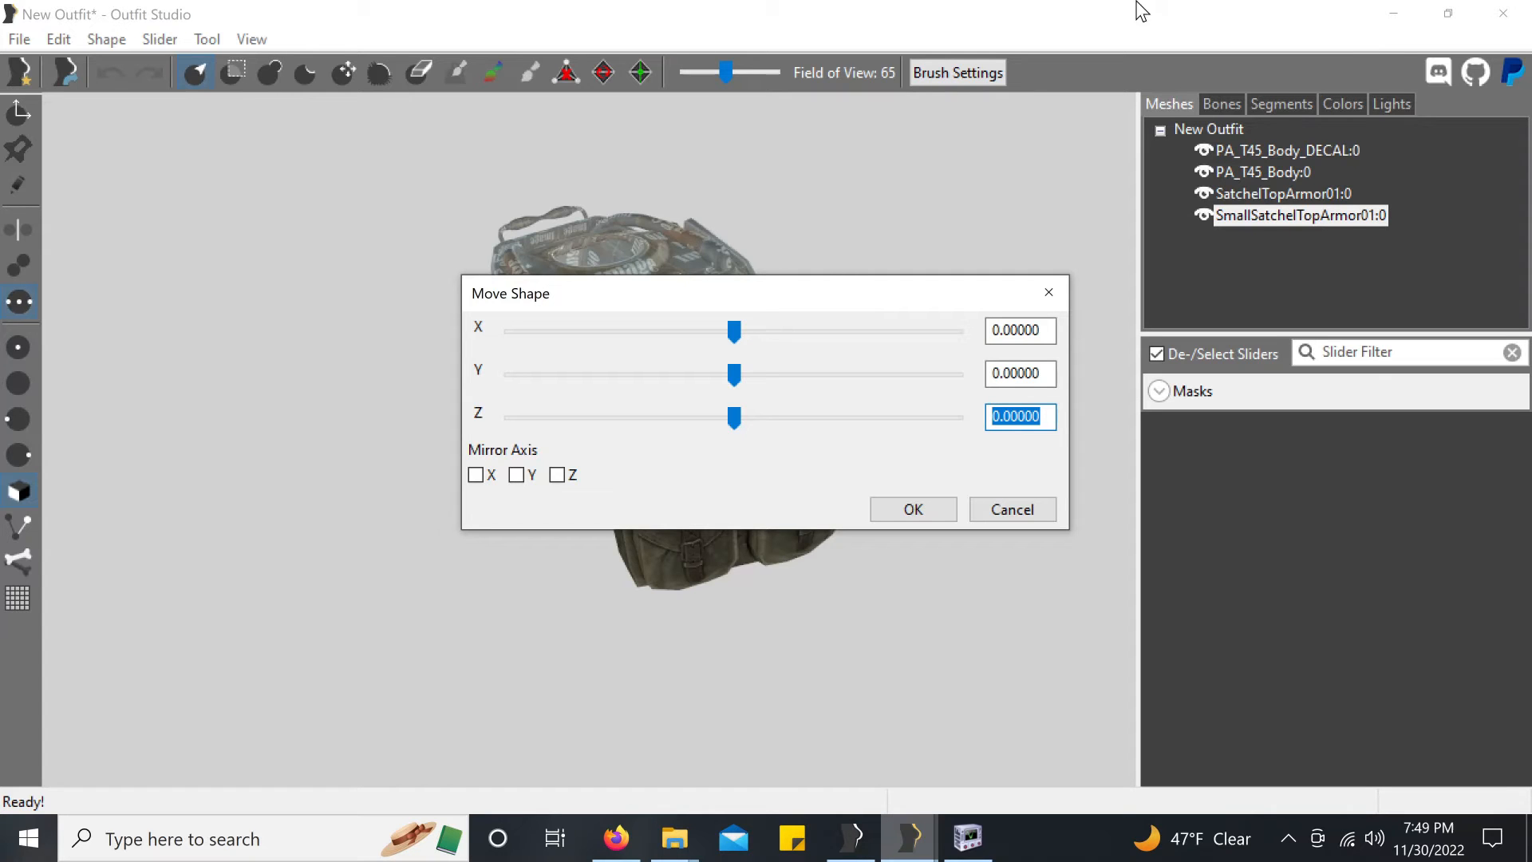
left_click(1012, 509)
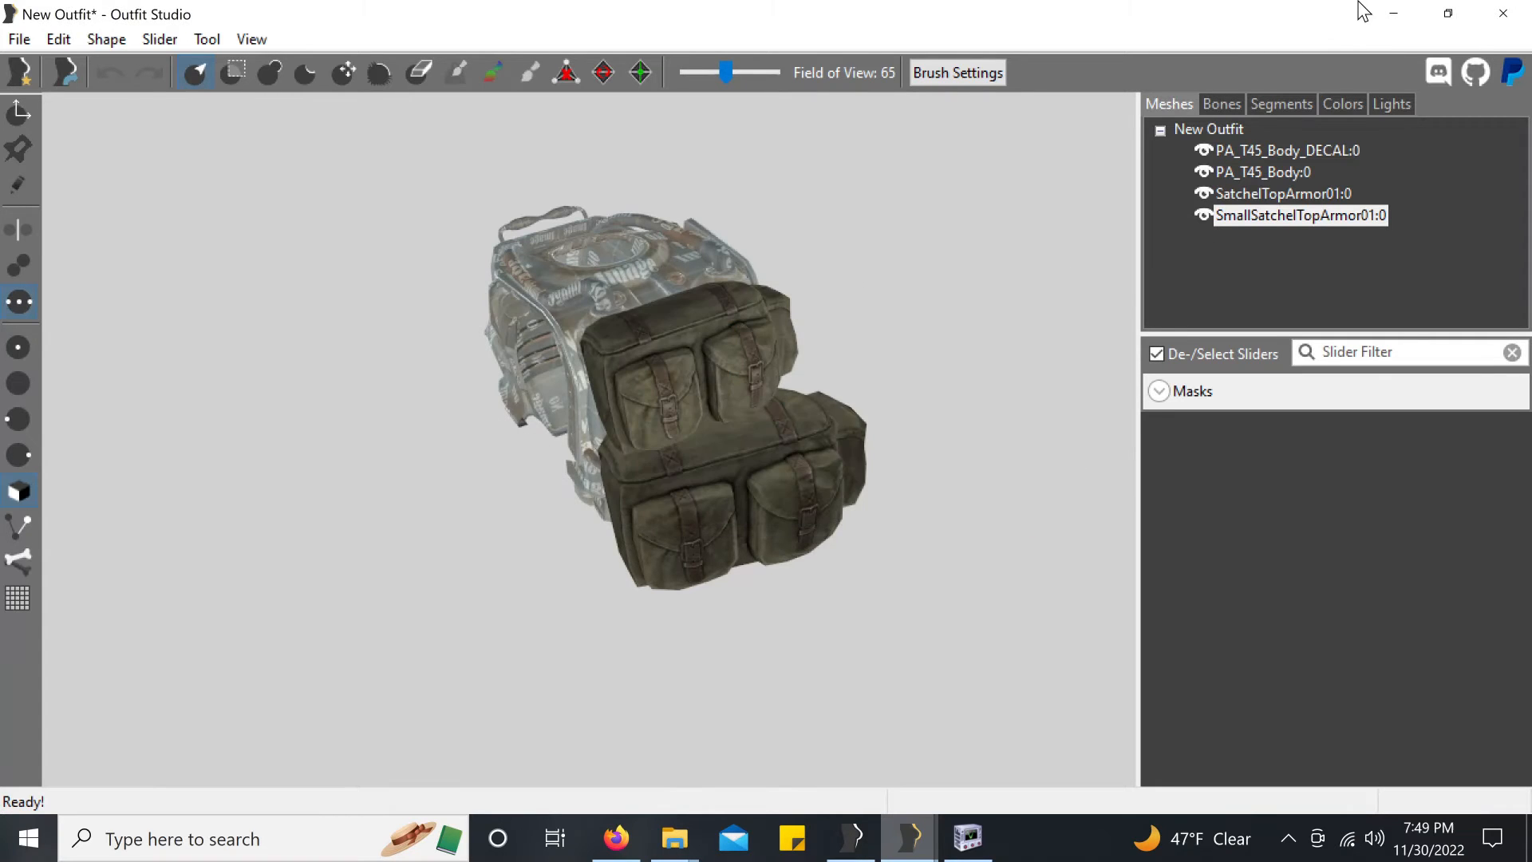
Step: Minimize the open windows, open Texture References.txt from the WIP Meshes folder and review its Intrisic Values section
left_click(1392, 13)
left_click(1396, 14)
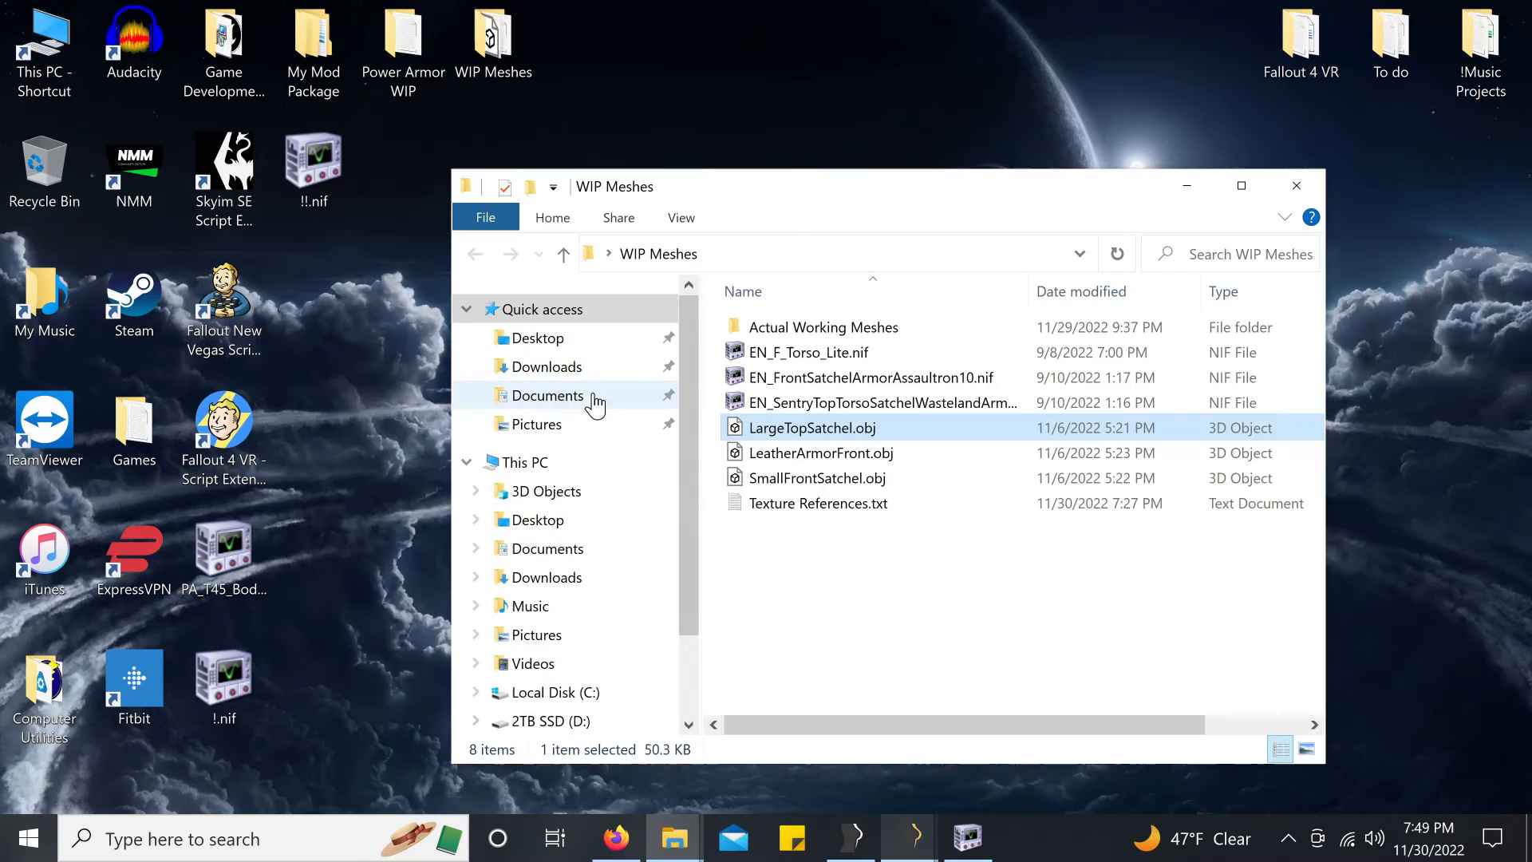
double_click(774, 504)
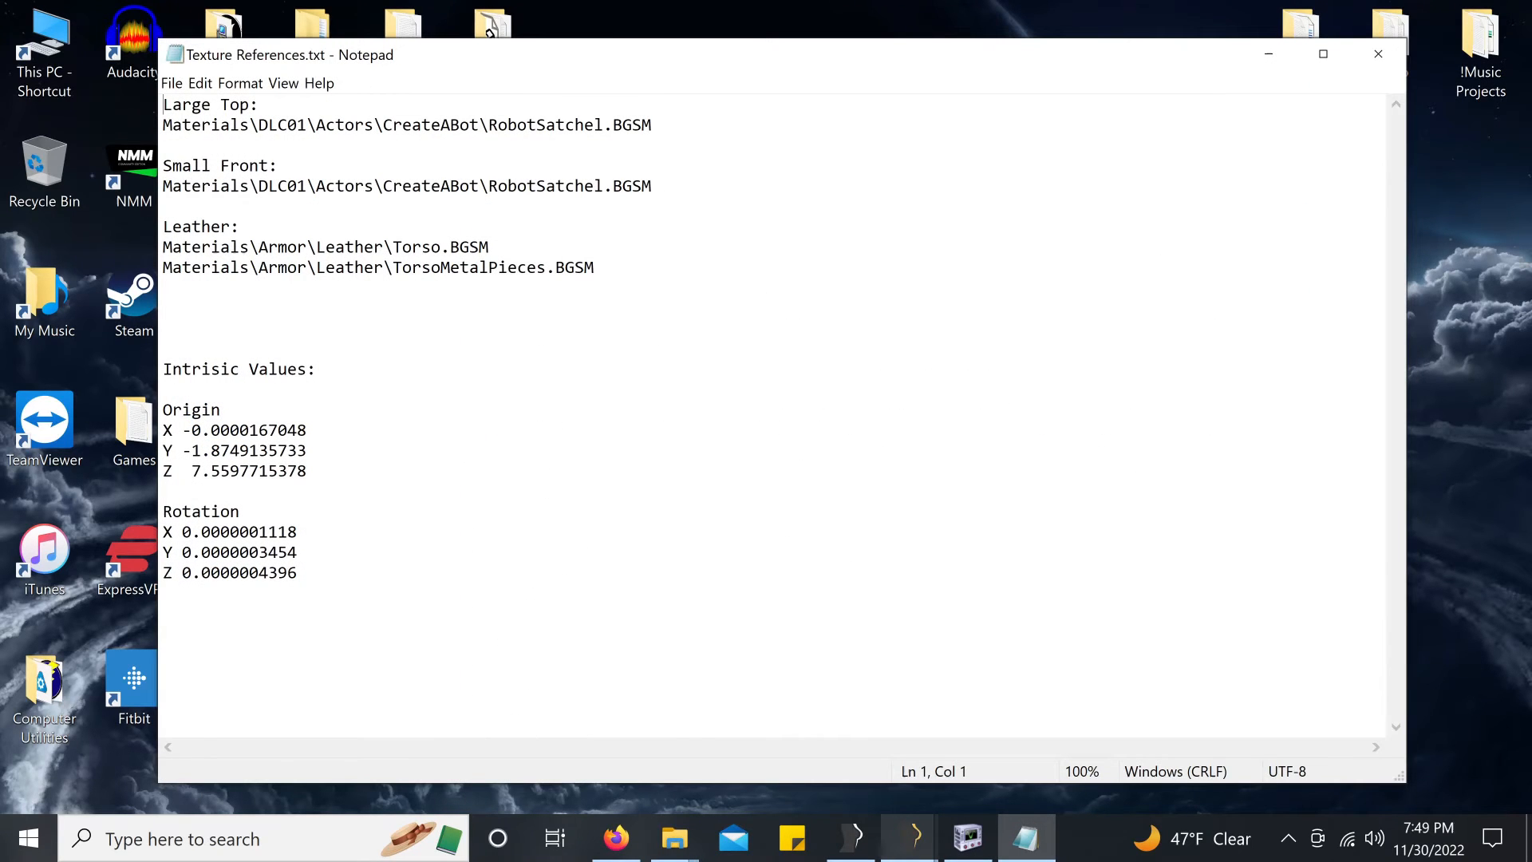
left_click_drag(298, 572, 163, 369)
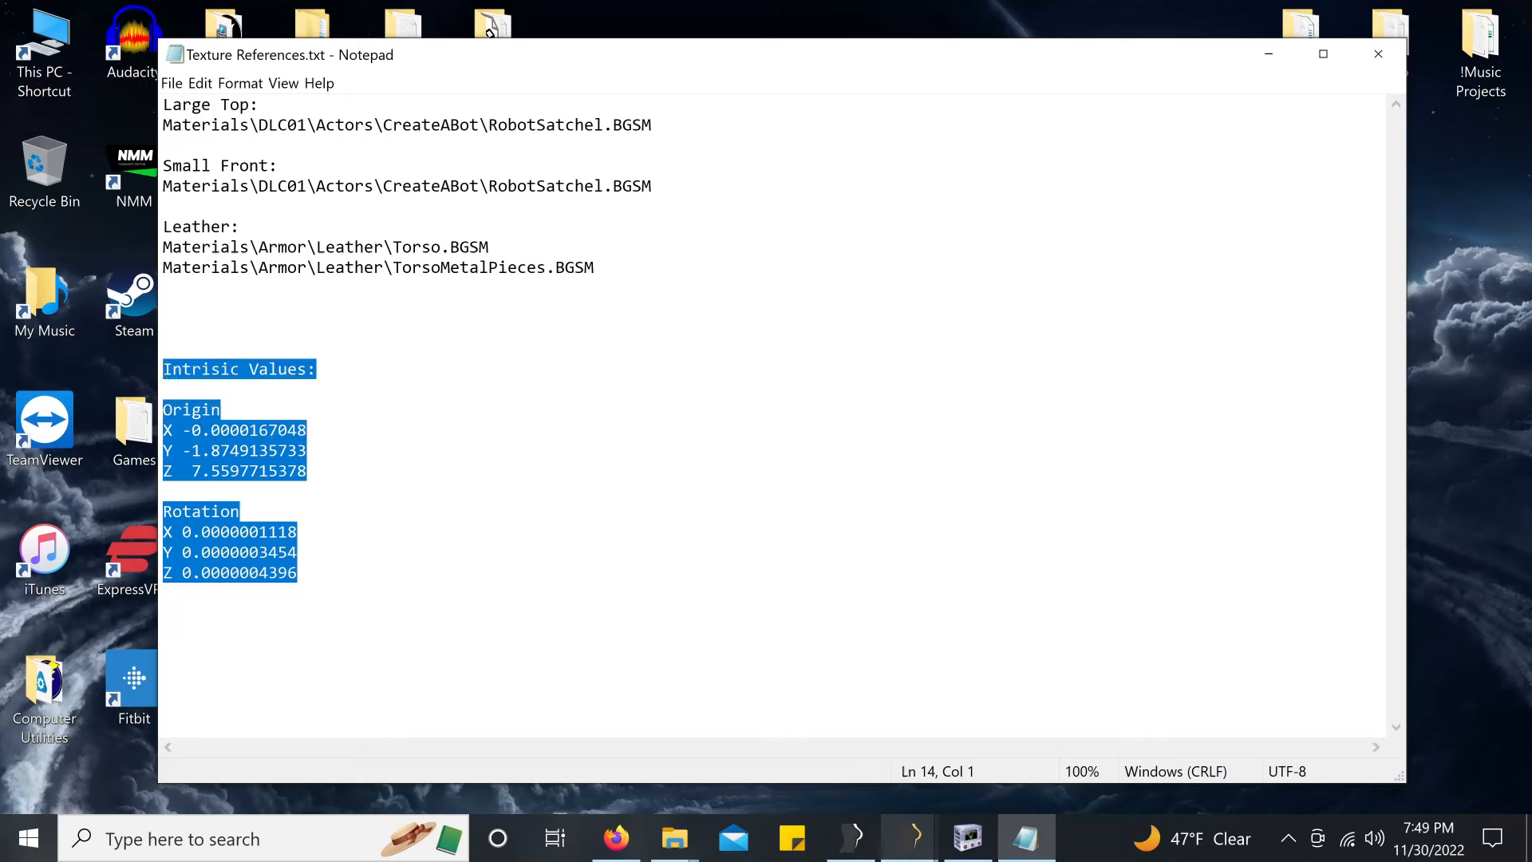
left_click(221, 409)
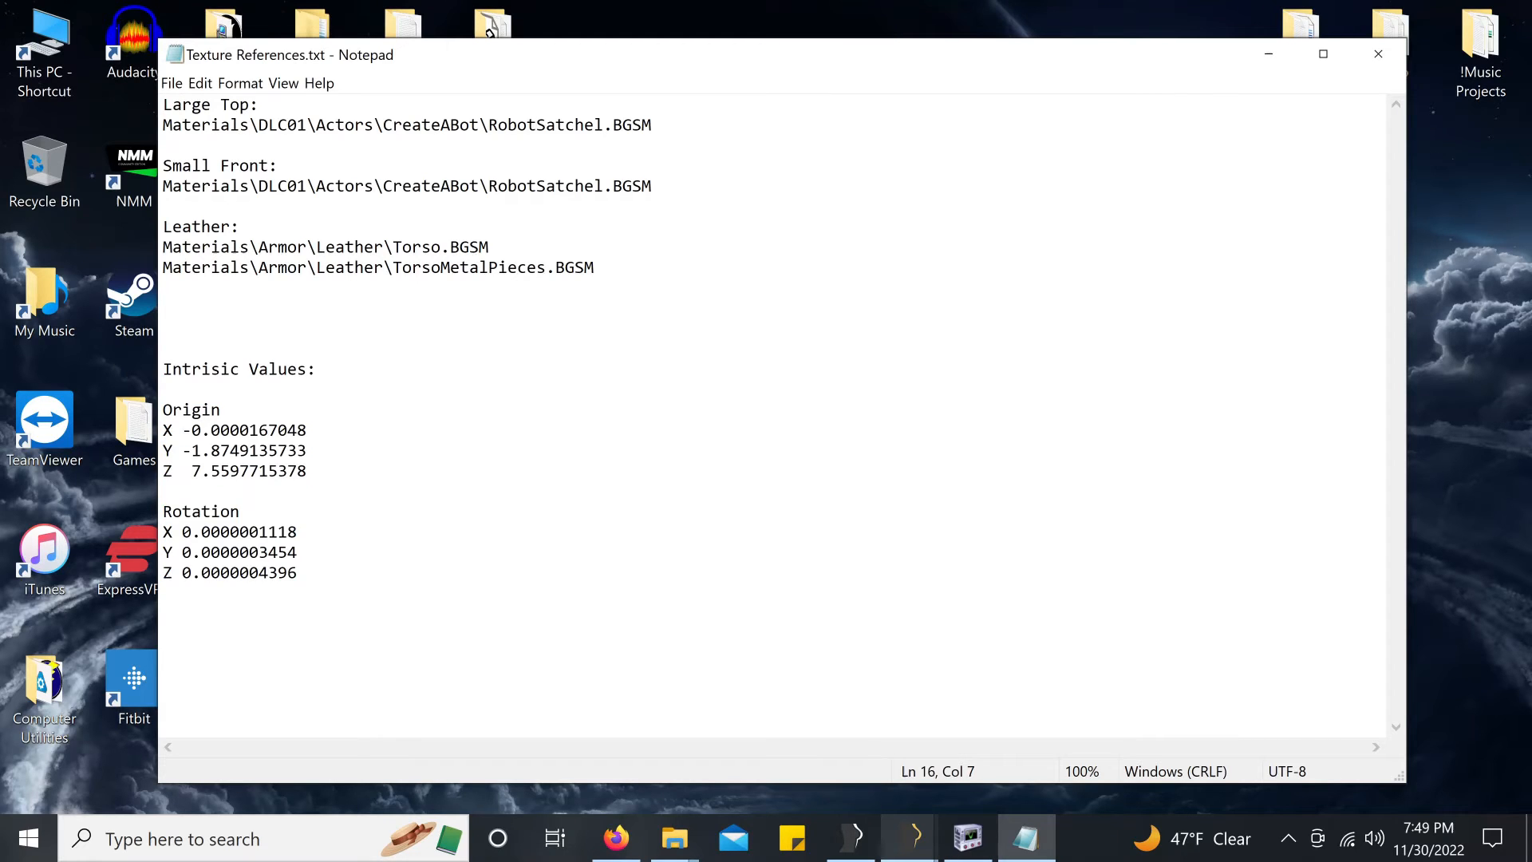
Step: Go through the Origin X and Y values in the notes and copy the Origin Z value 7.5597715378
left_click_drag(181, 431, 306, 430)
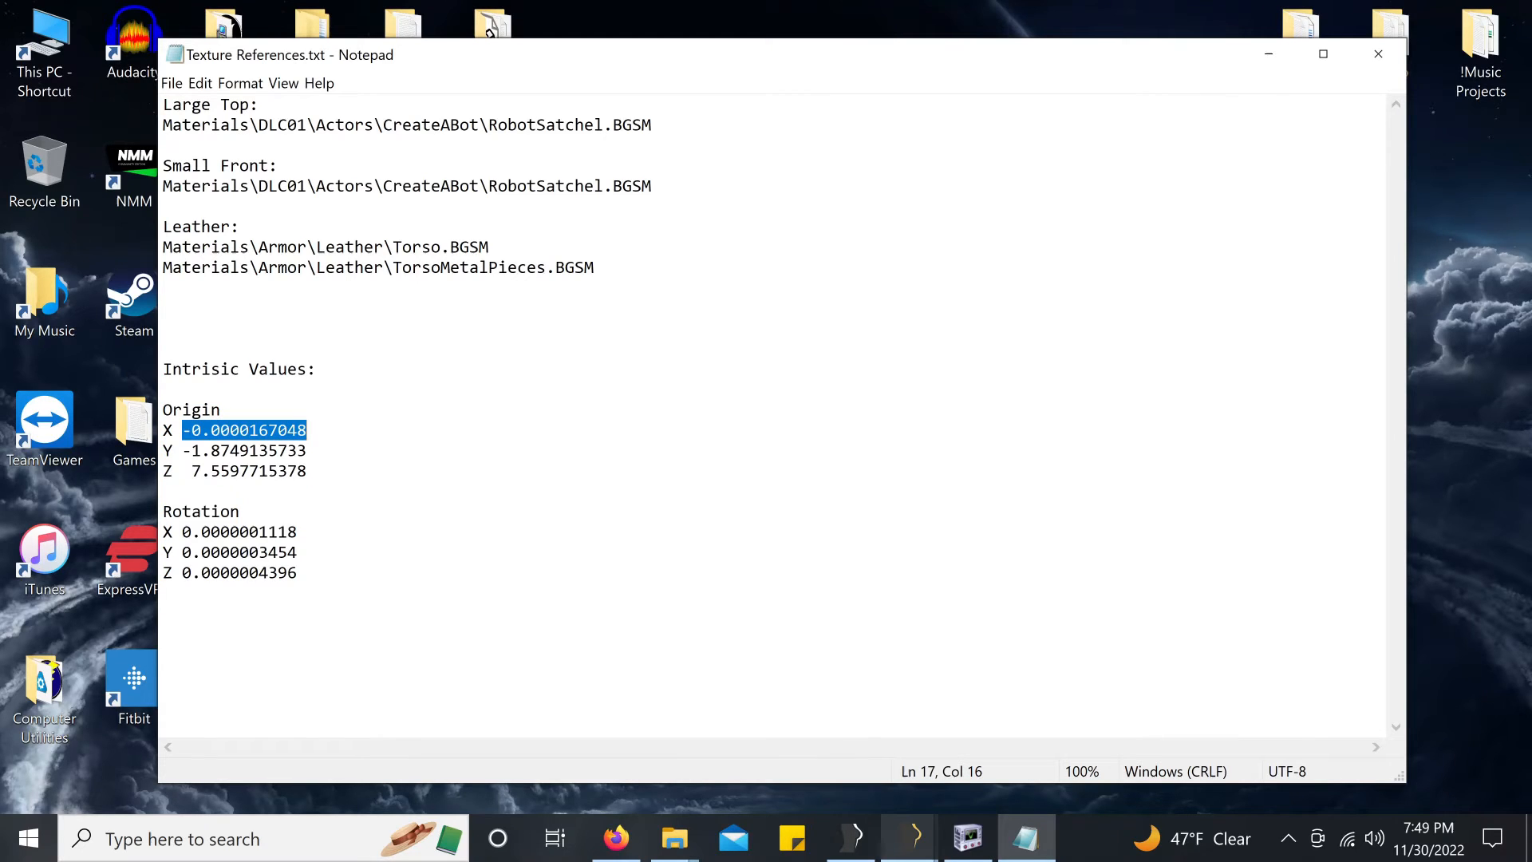
left_click_drag(182, 450, 306, 451)
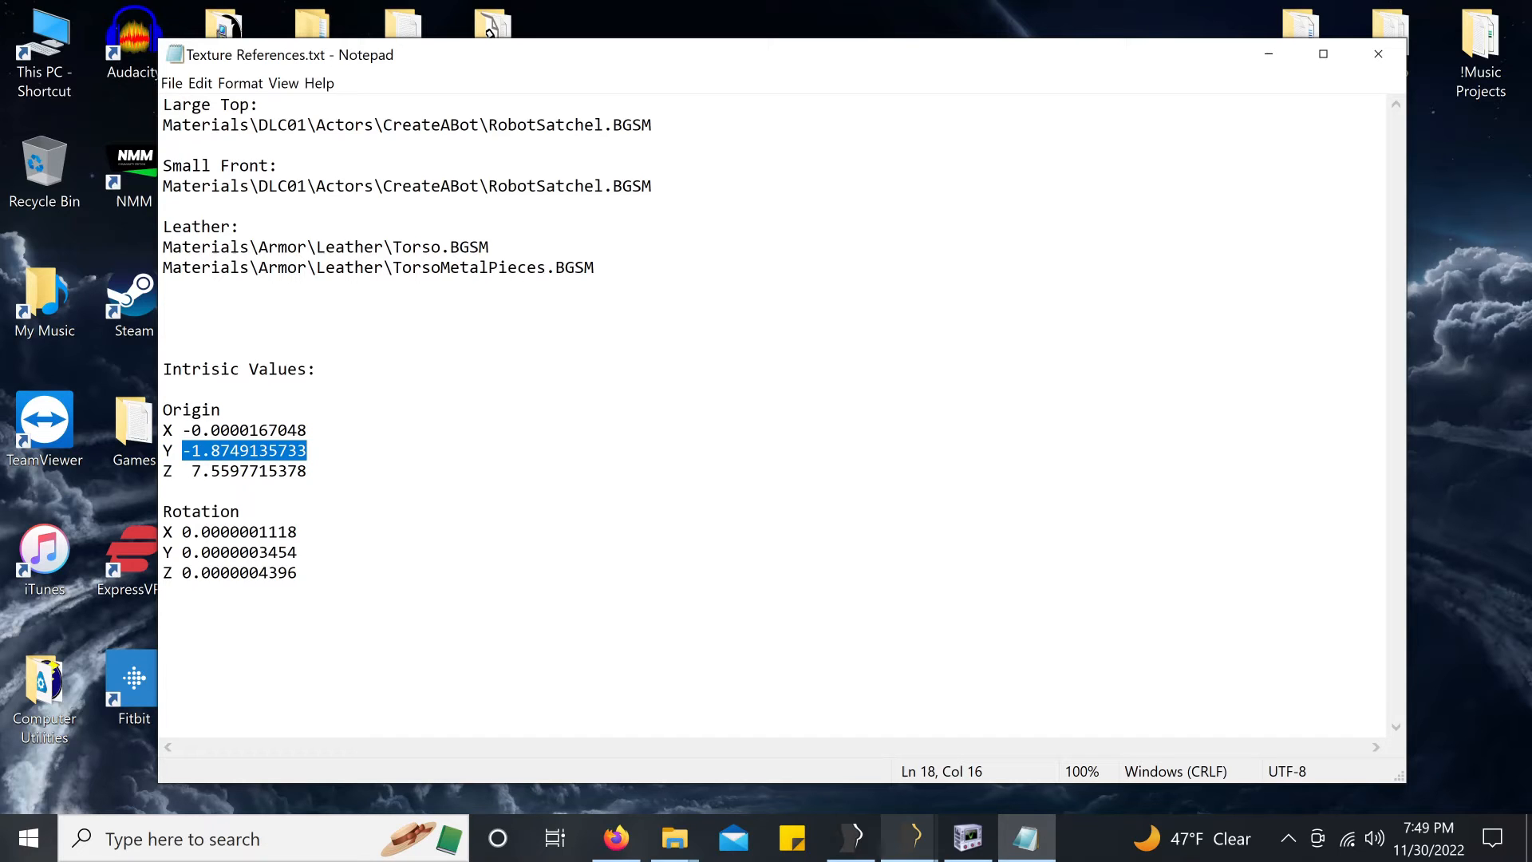
left_click_drag(191, 470, 307, 471)
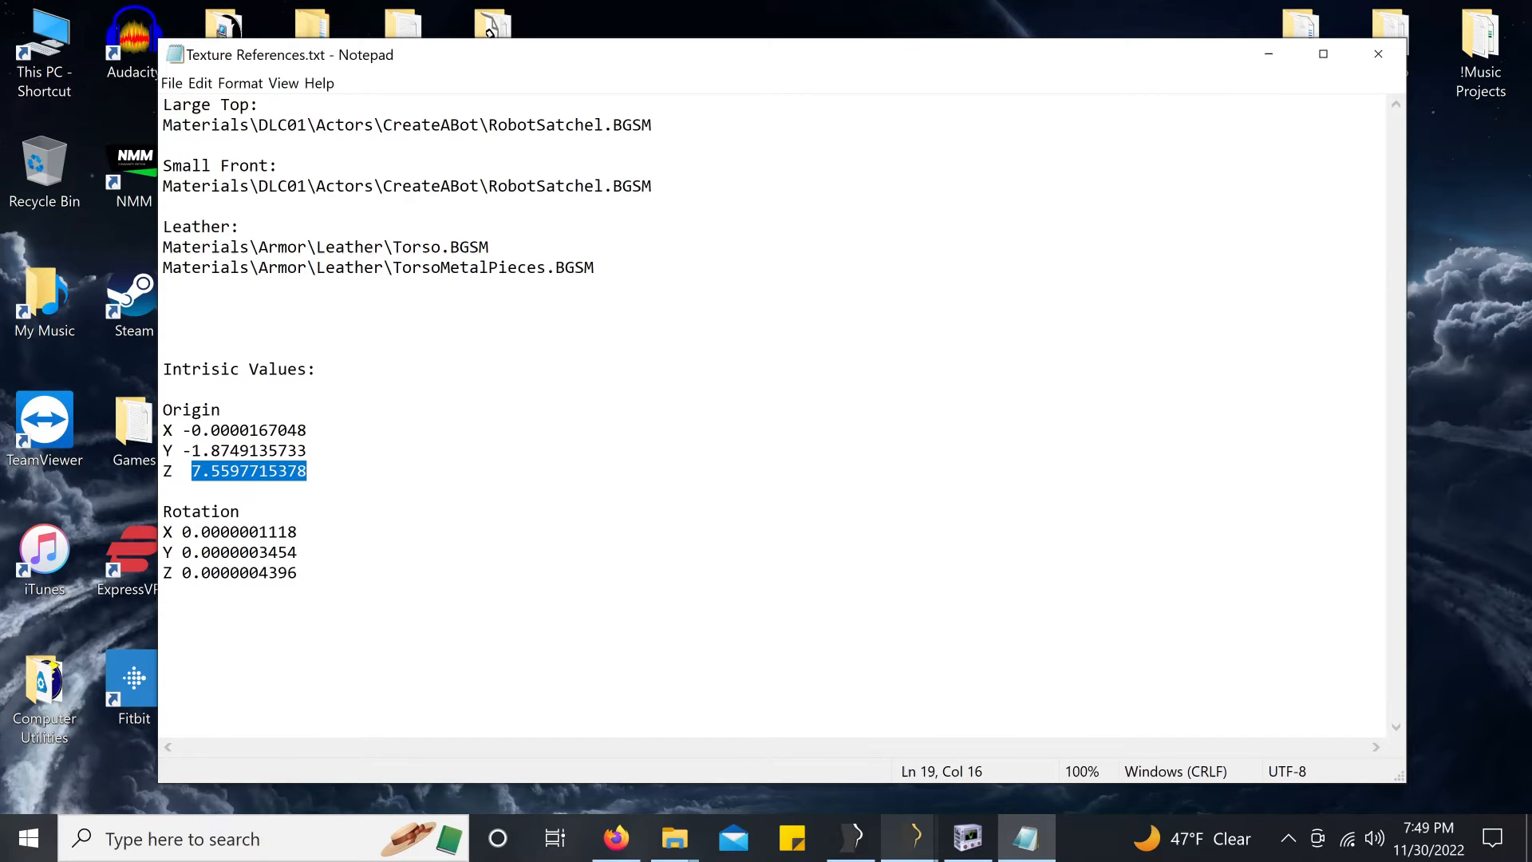
right_click(306, 476)
left_click(318, 529)
Step: Switch to the Outfit Studio window containing PA_T45_Body_DECAL:0 and move SmallSatchelTopArmor01:0 along Z by the copied 7.5597715378
mouse_move(968, 836)
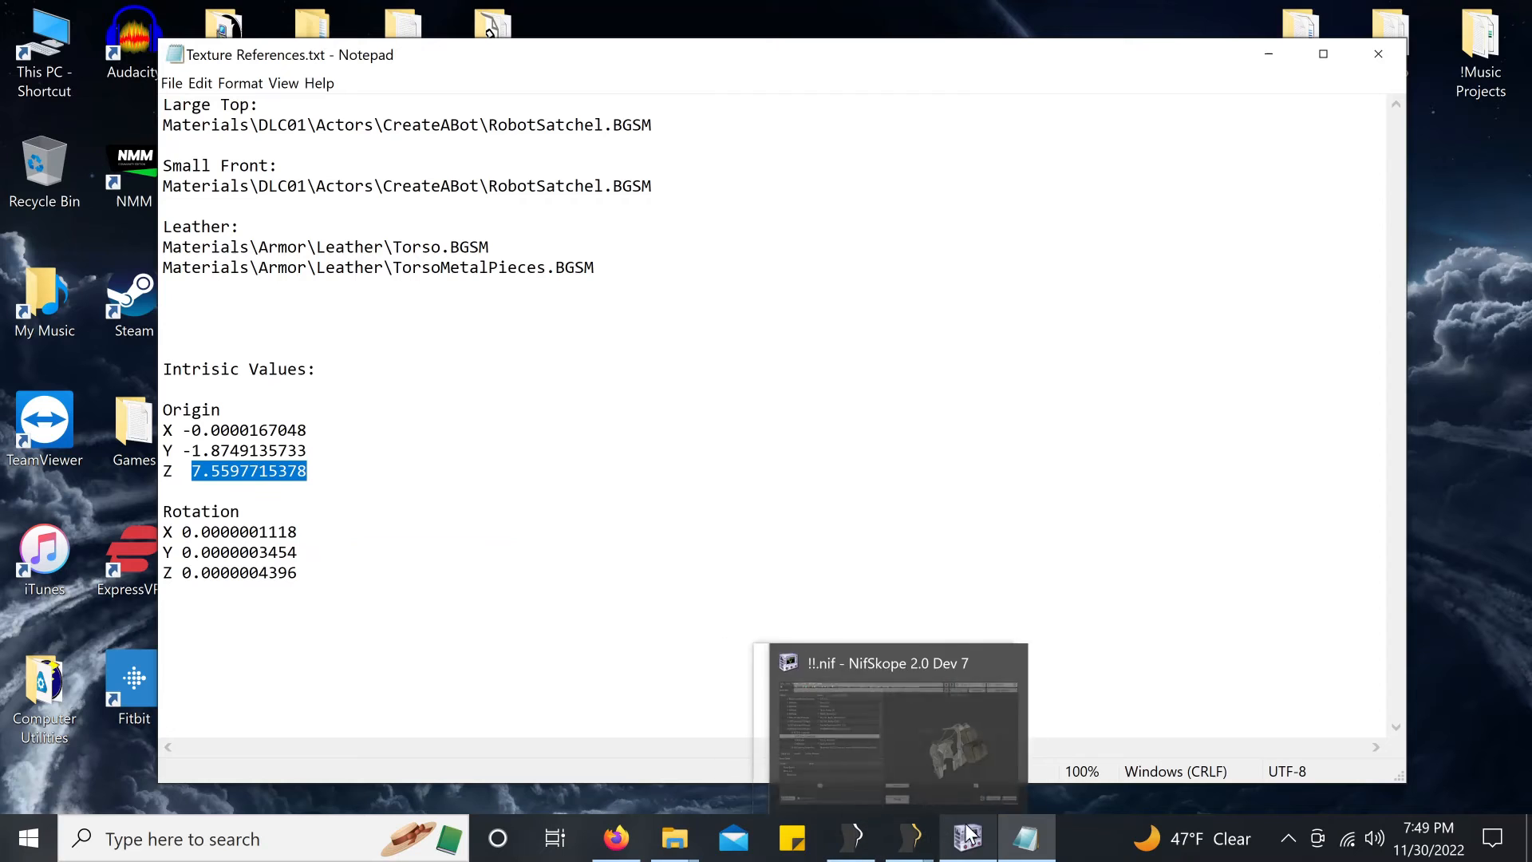
mouse_move(910, 835)
mouse_move(822, 729)
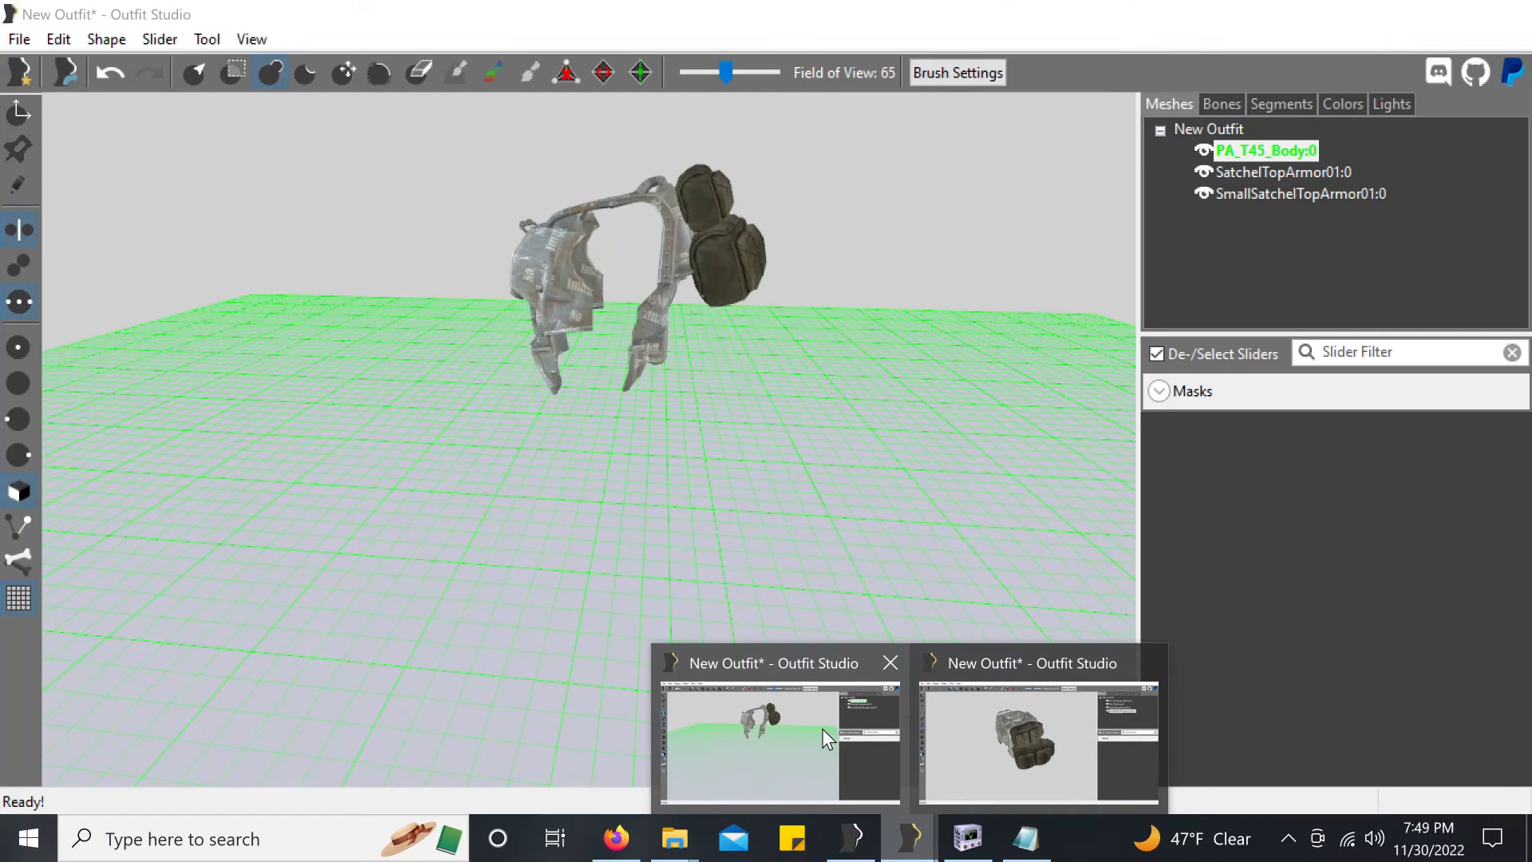
left_click(982, 722)
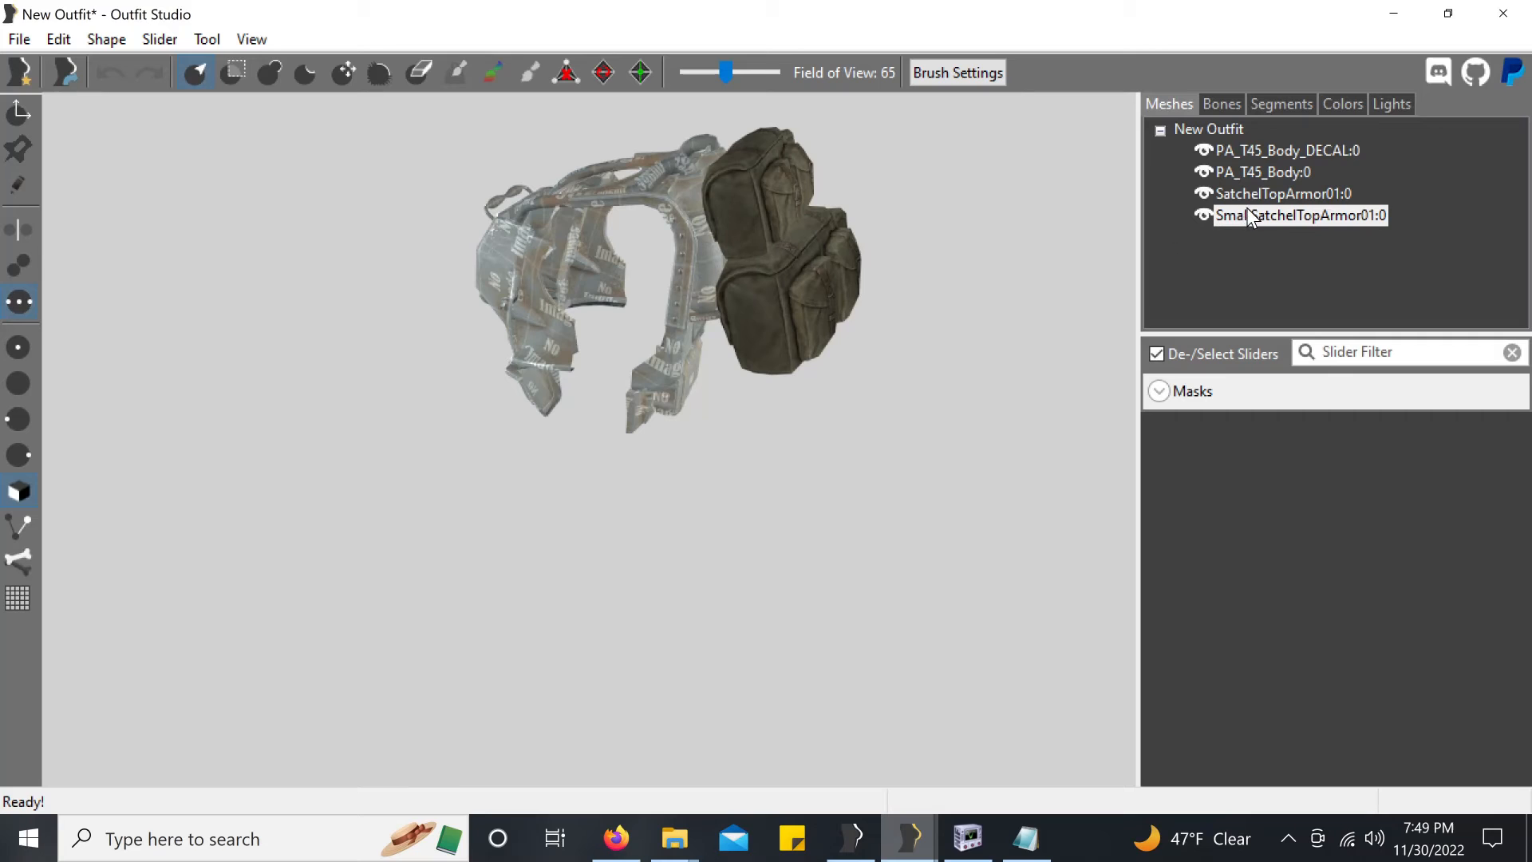
right_click(1207, 206)
left_click(1269, 495)
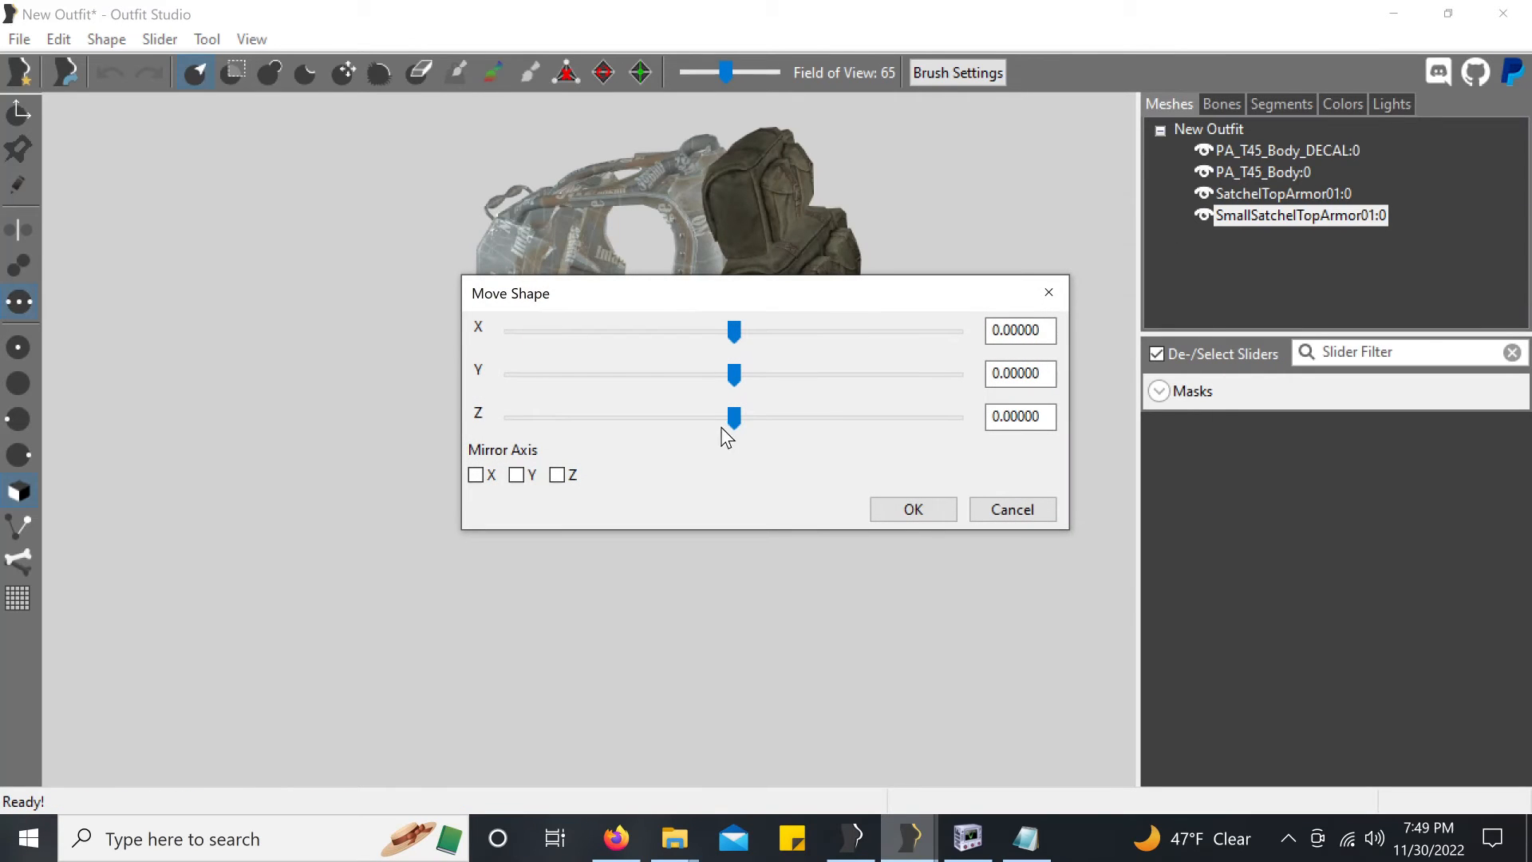
left_click(1017, 415)
right_click(1015, 416)
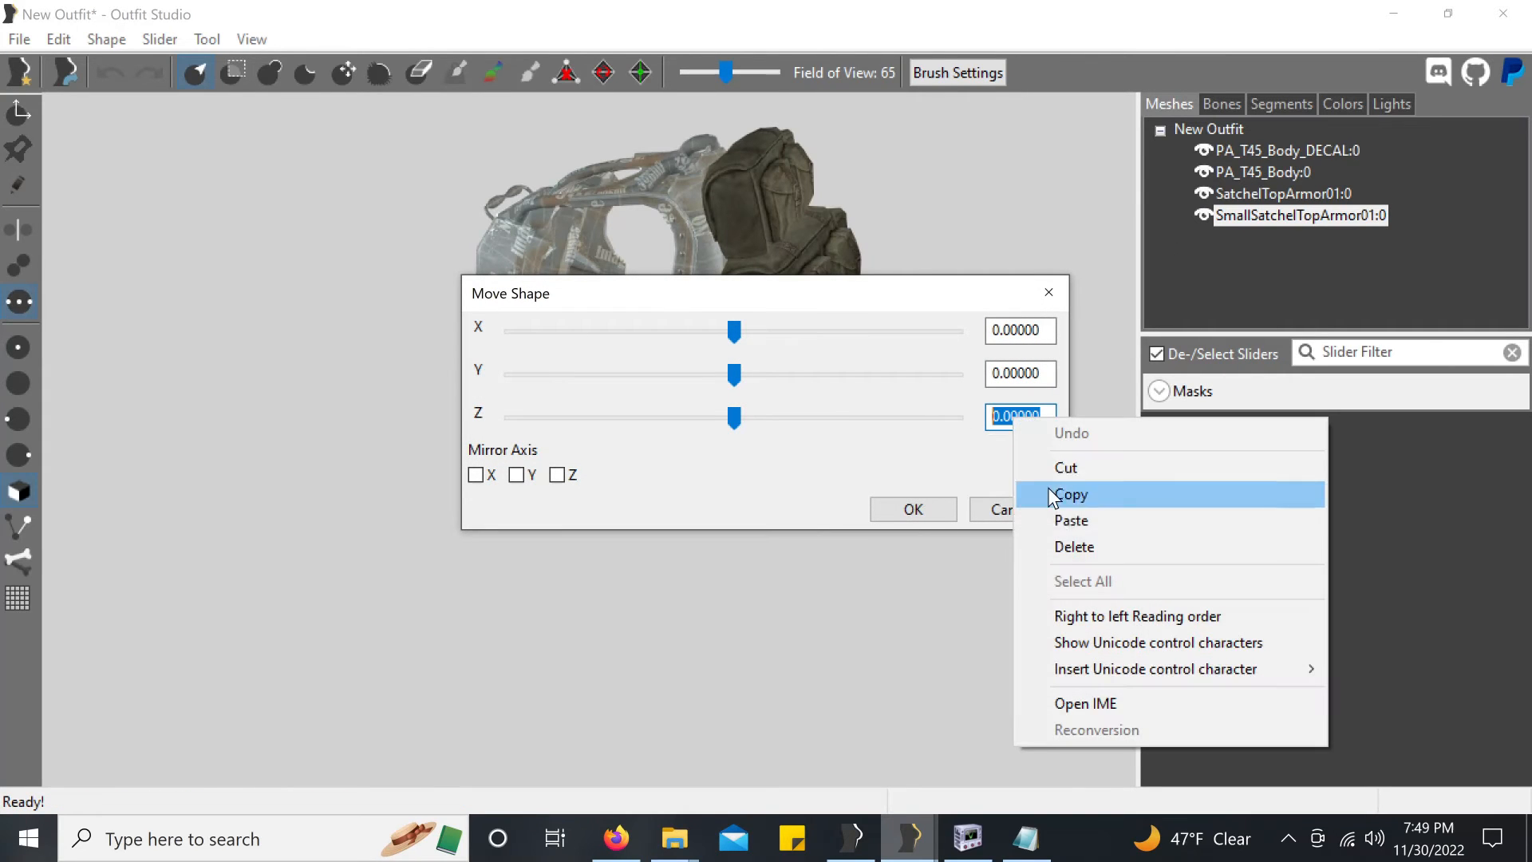
left_click(1065, 517)
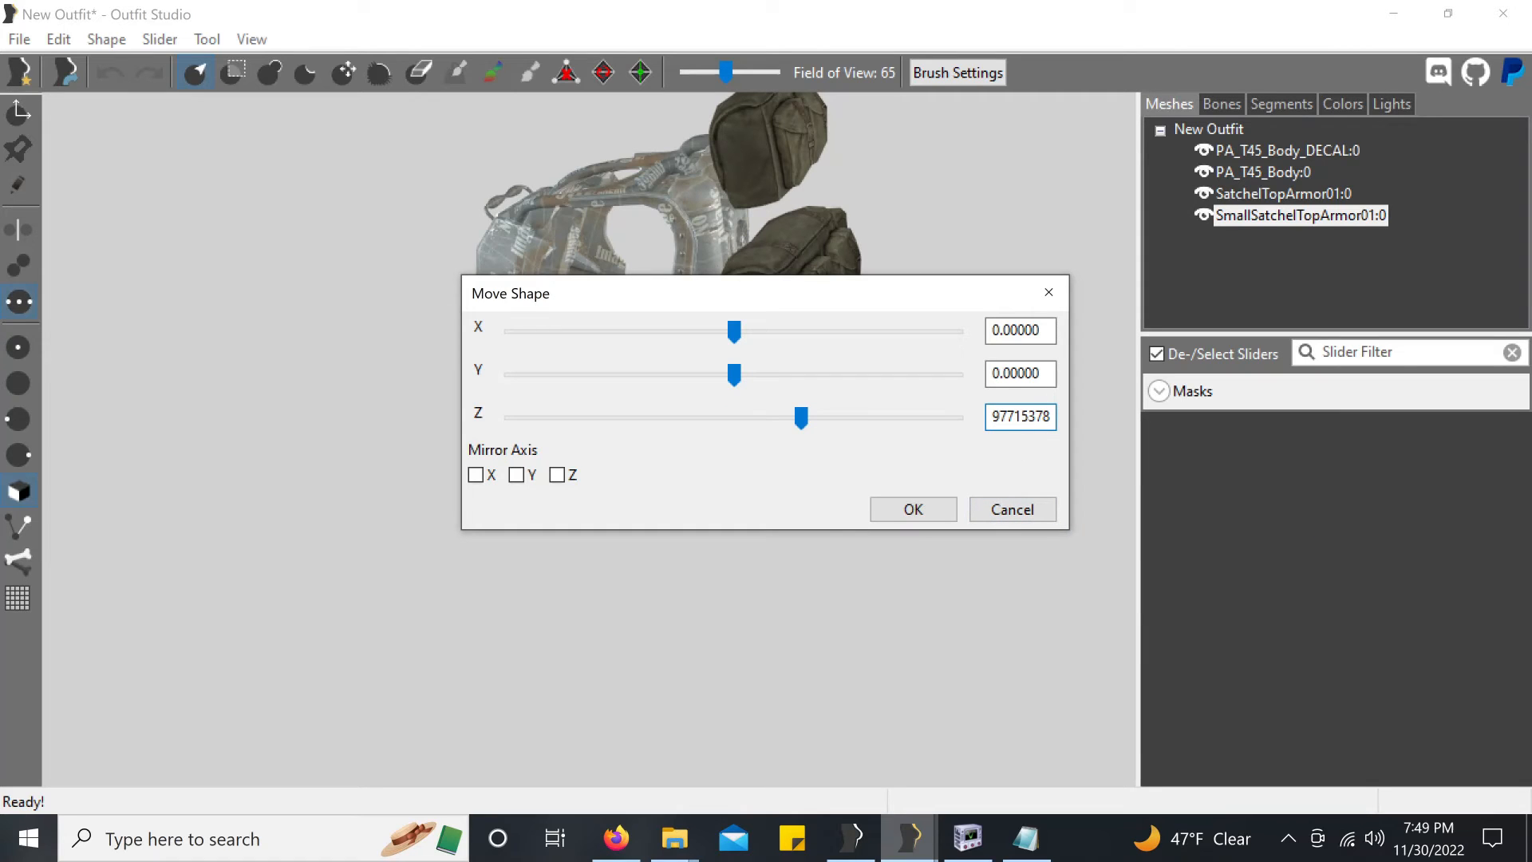
key("ctrl+a")
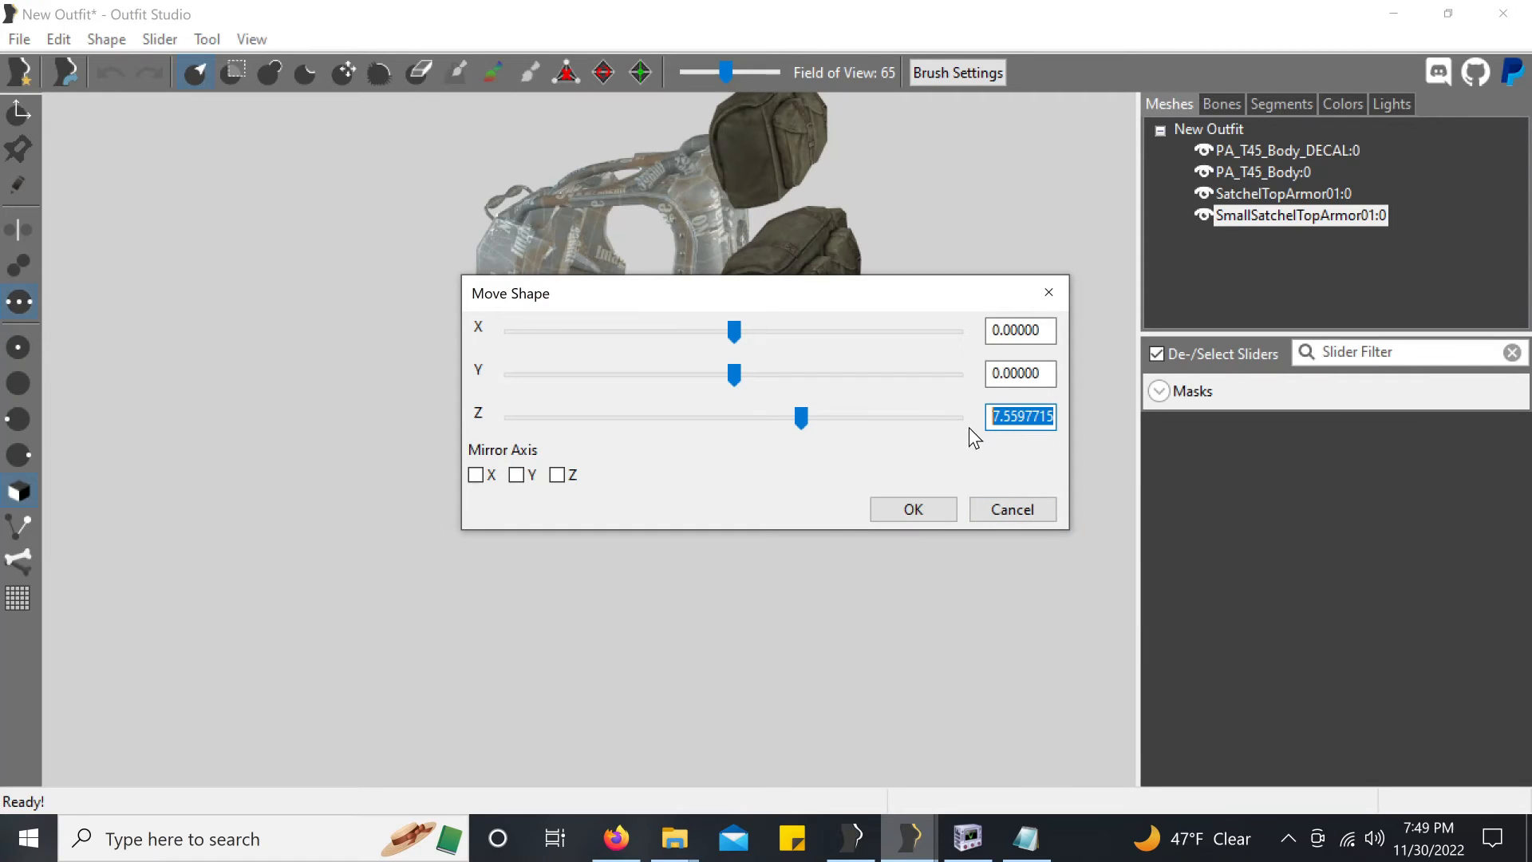
left_click_drag(1027, 372, 966, 385)
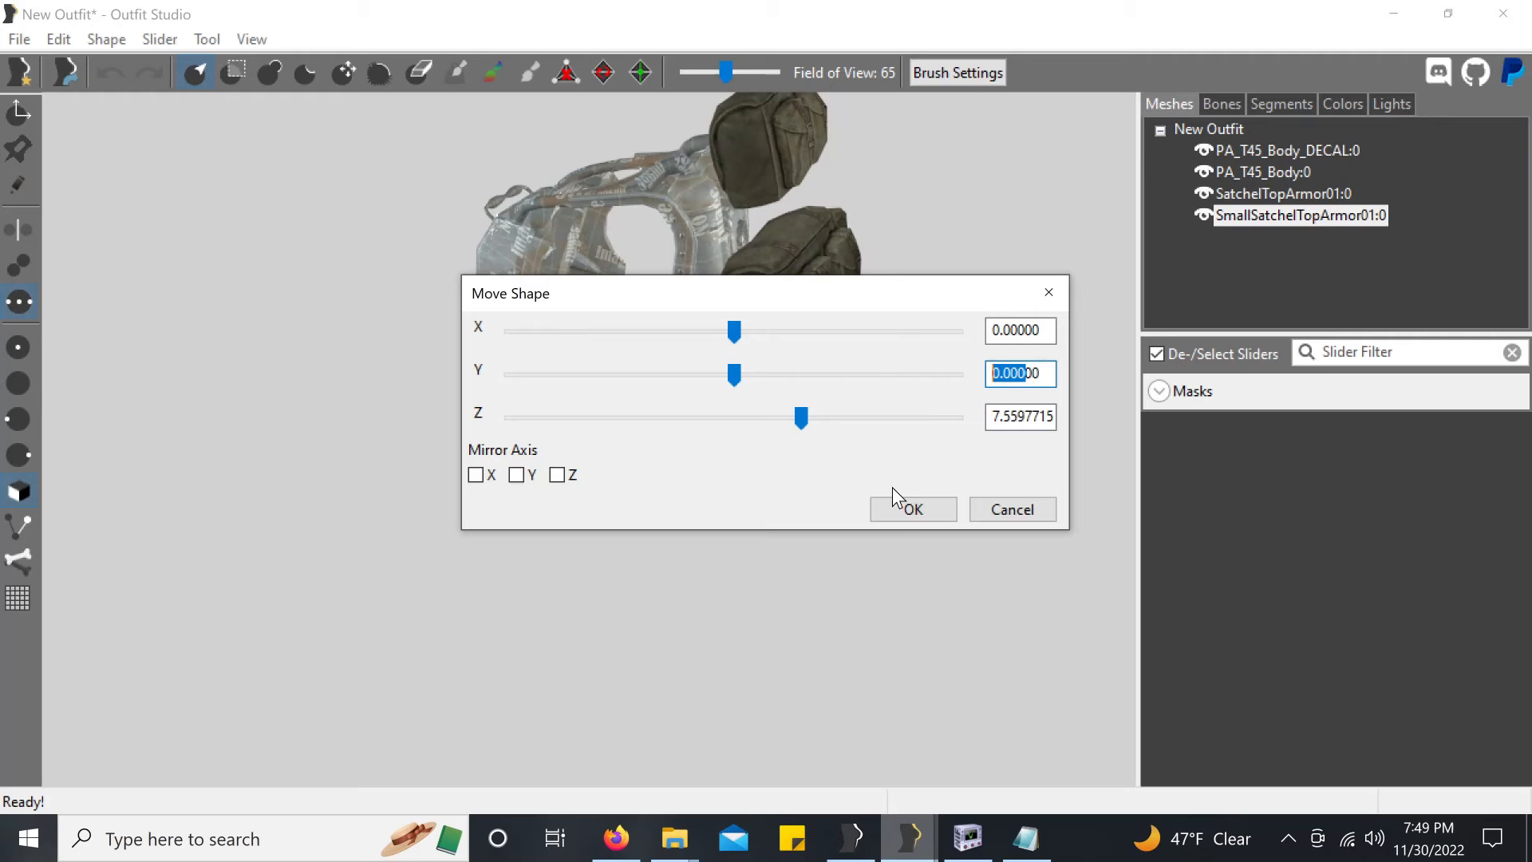
left_click(907, 511)
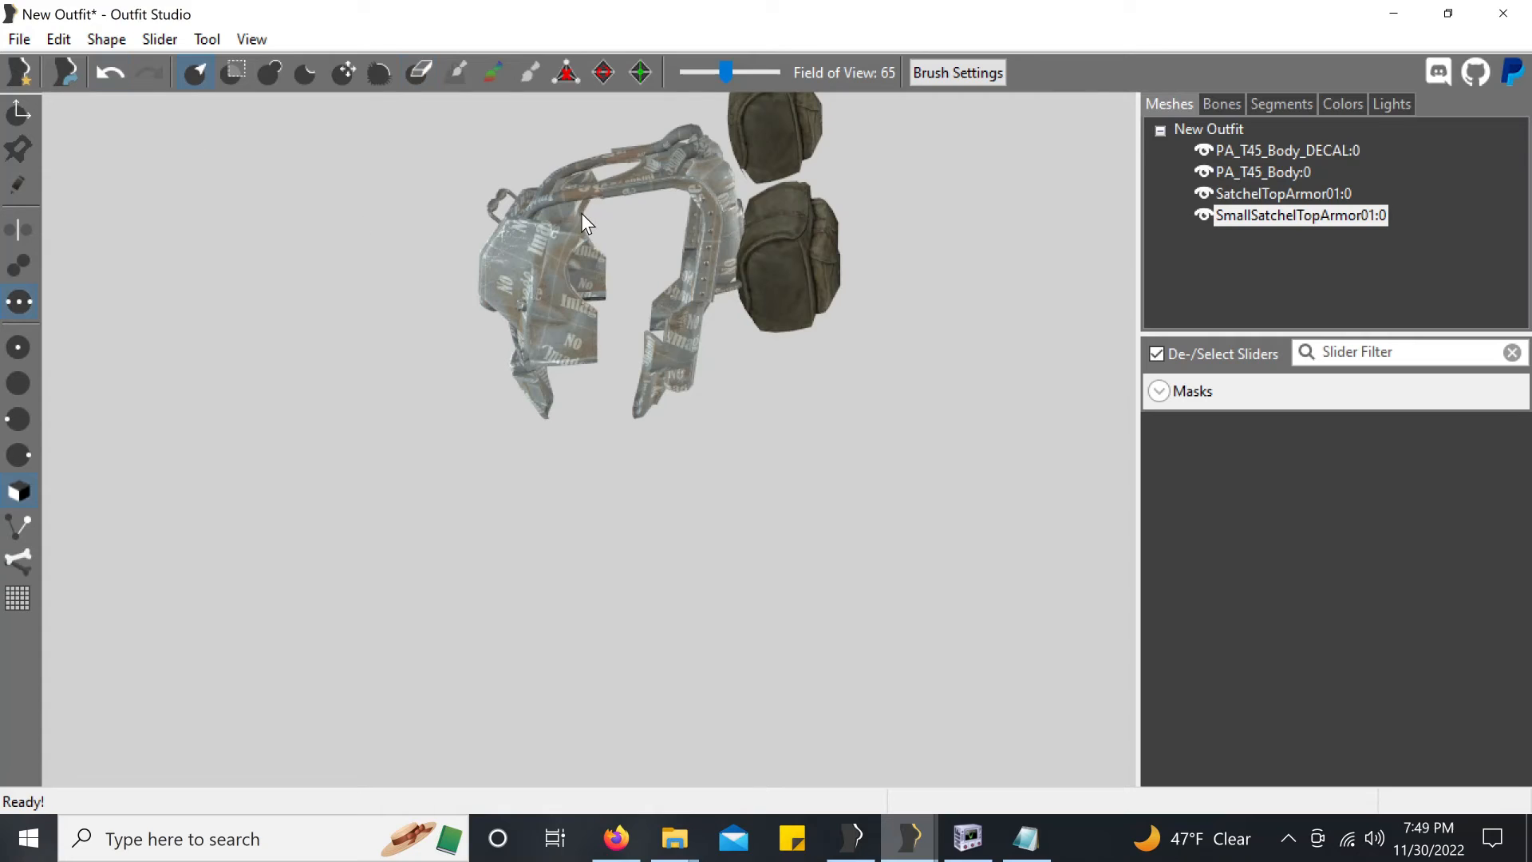
Step: Close this Outfit Studio project without saving its changes and close the !!.nif window in NifSkope
left_click(1325, 148)
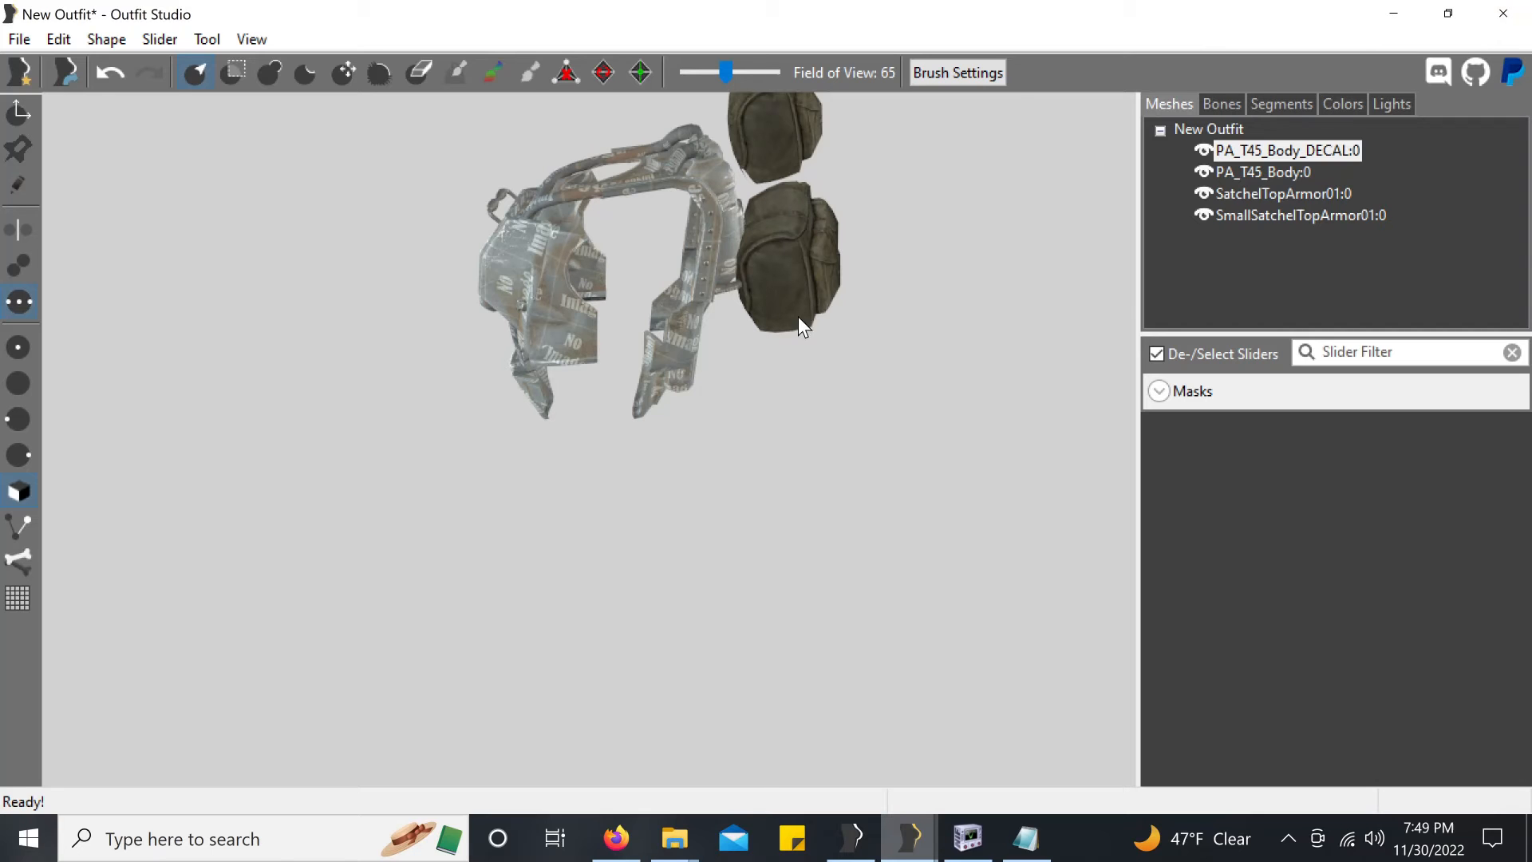
left_click(1503, 14)
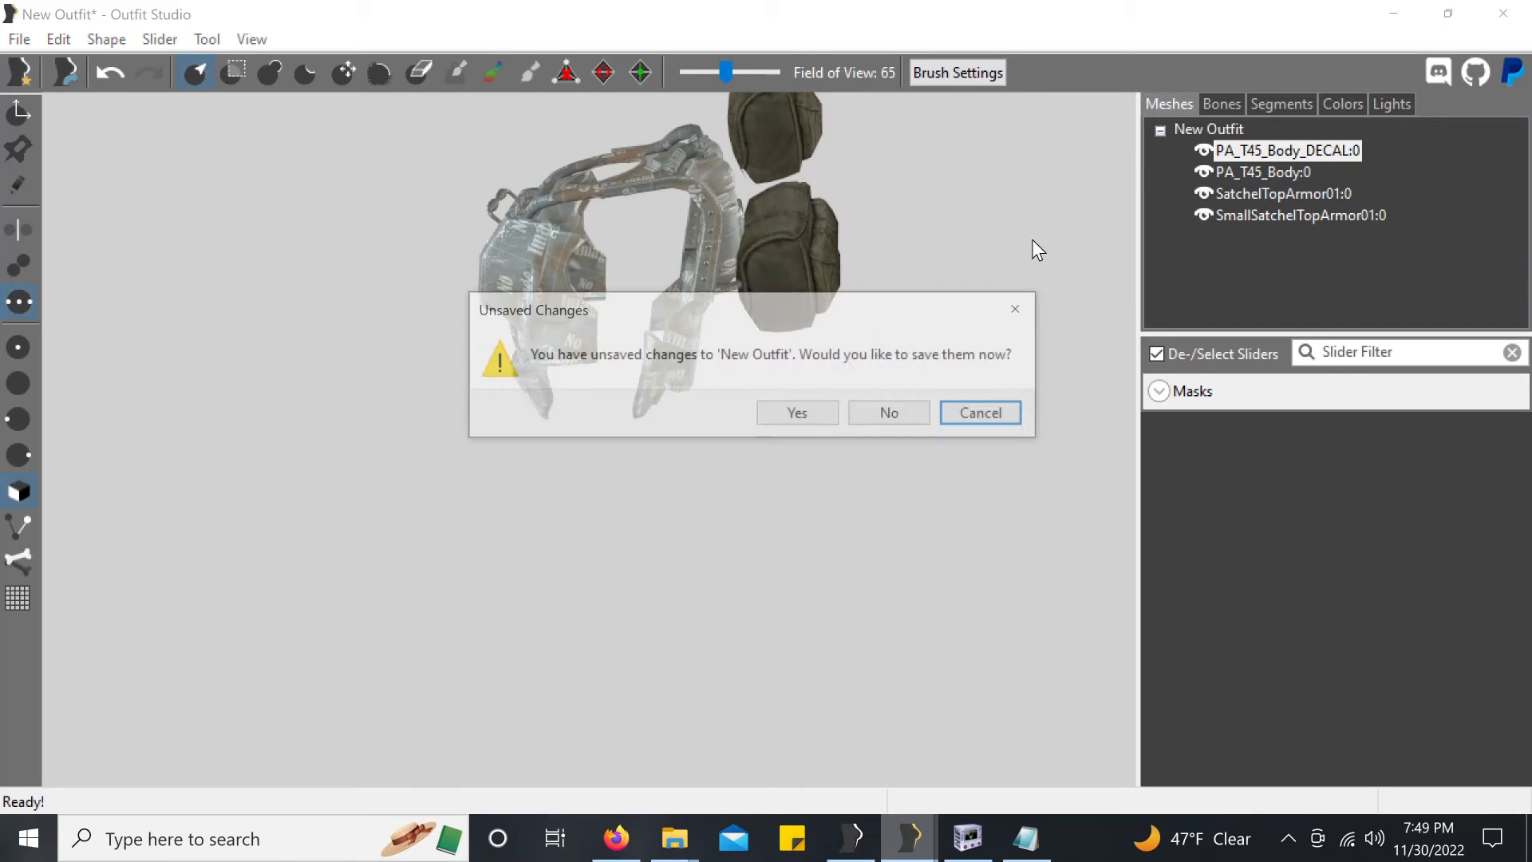
left_click(886, 413)
mouse_move(968, 838)
left_click(989, 767)
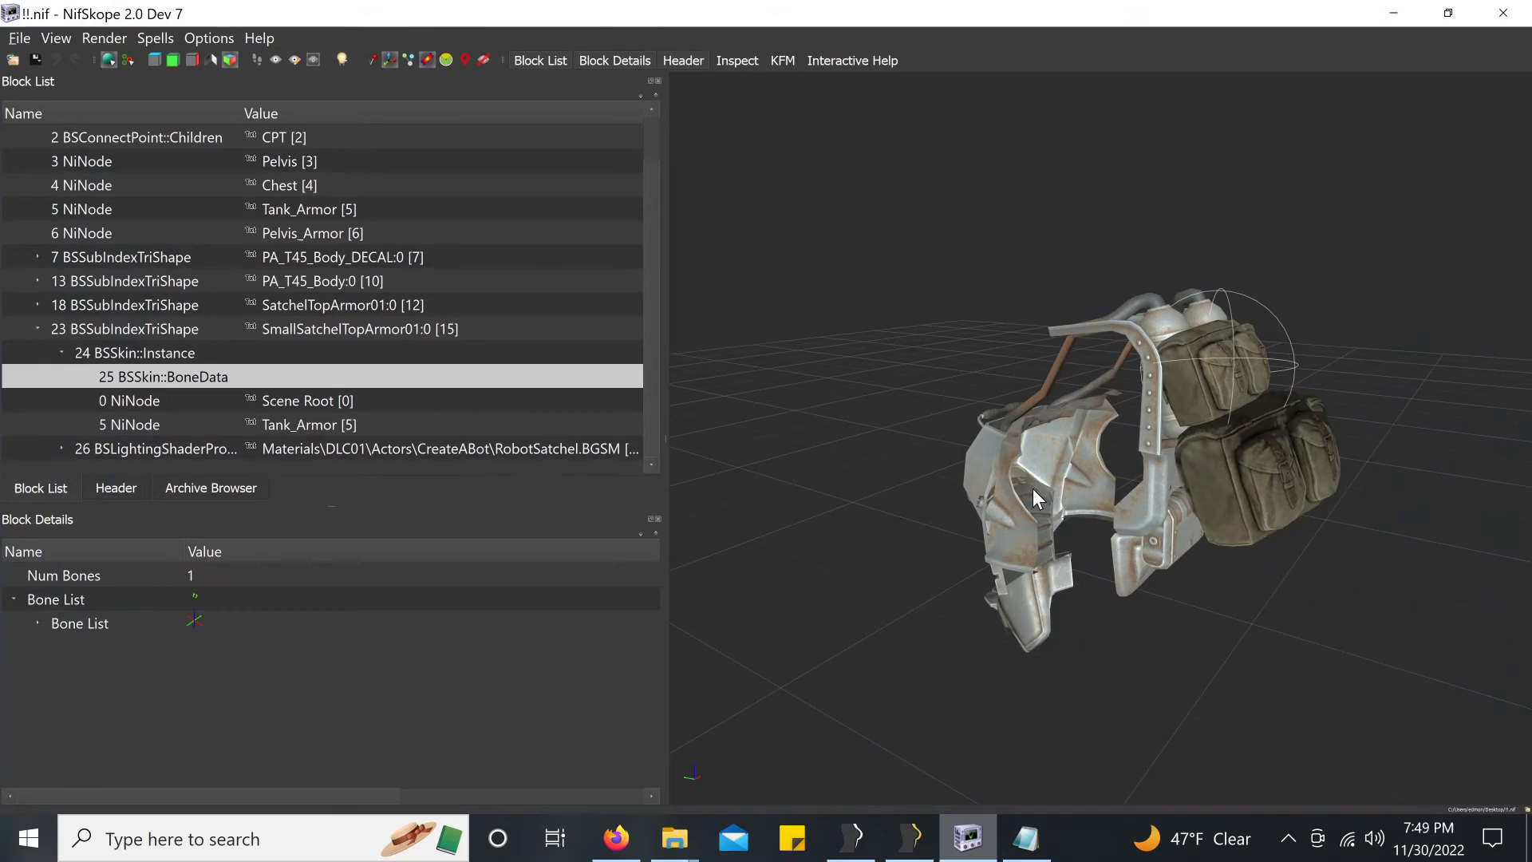
left_click(1526, 10)
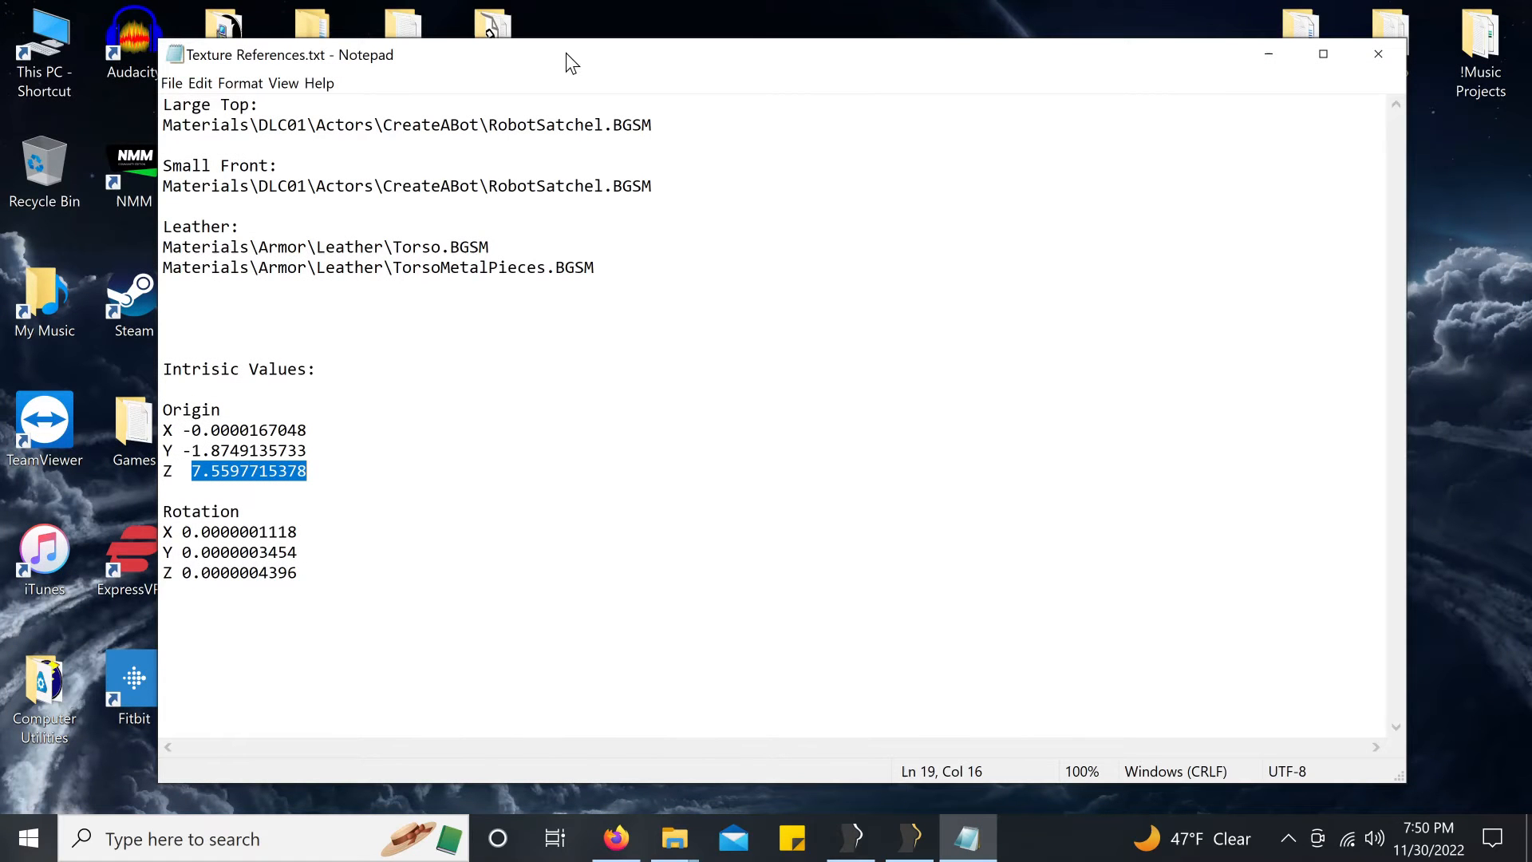
Step: Uncover the desktop icons behind the notes window and delete the test exports !!.nif and !.nif
left_click_drag(568, 61, 785, 88)
left_click(289, 166)
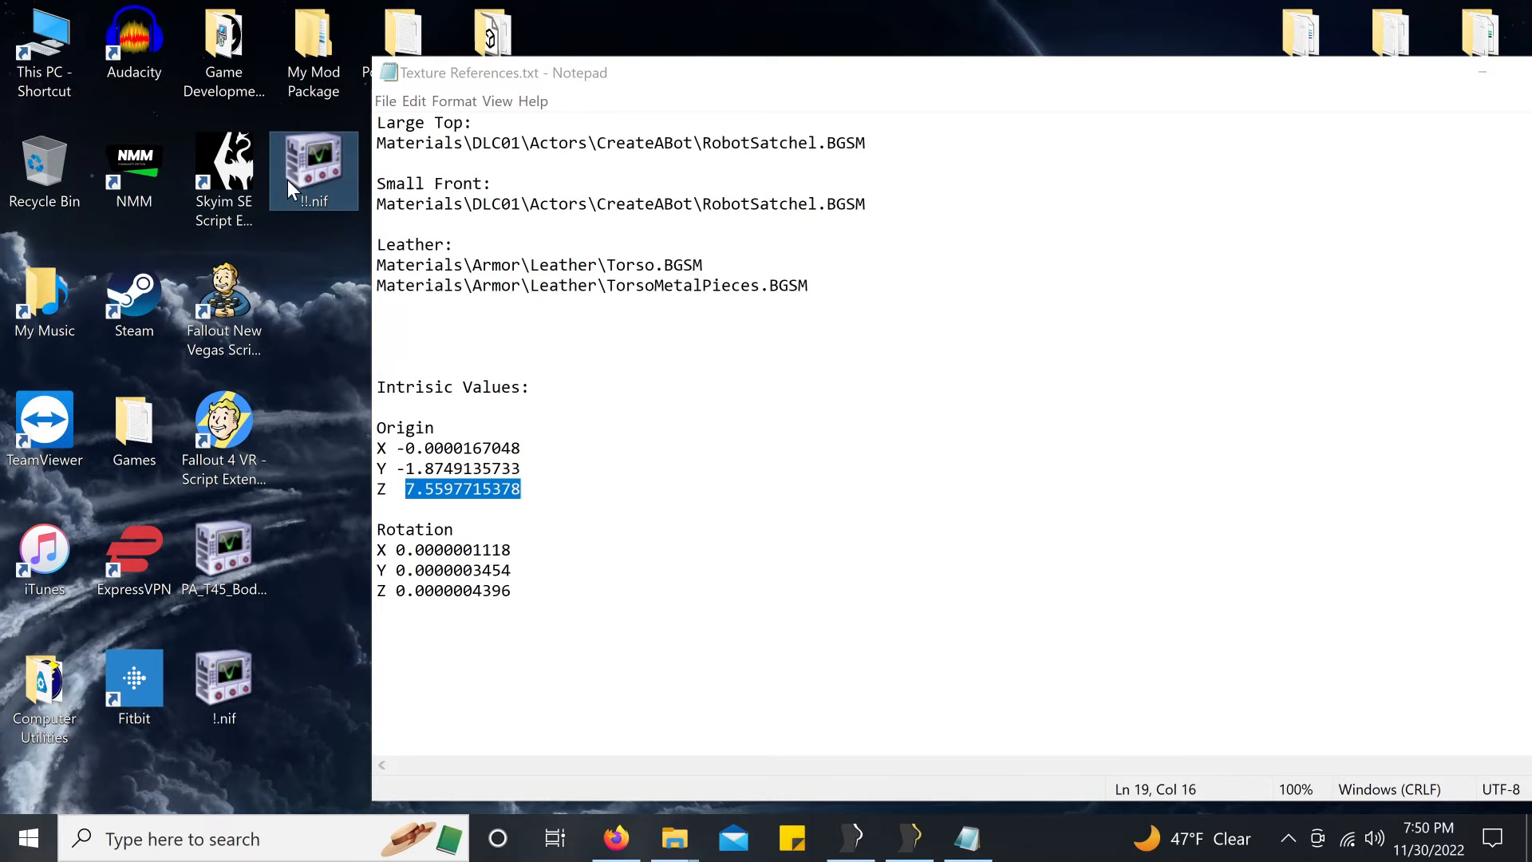
key("Delete")
left_click(258, 696)
key("Delete")
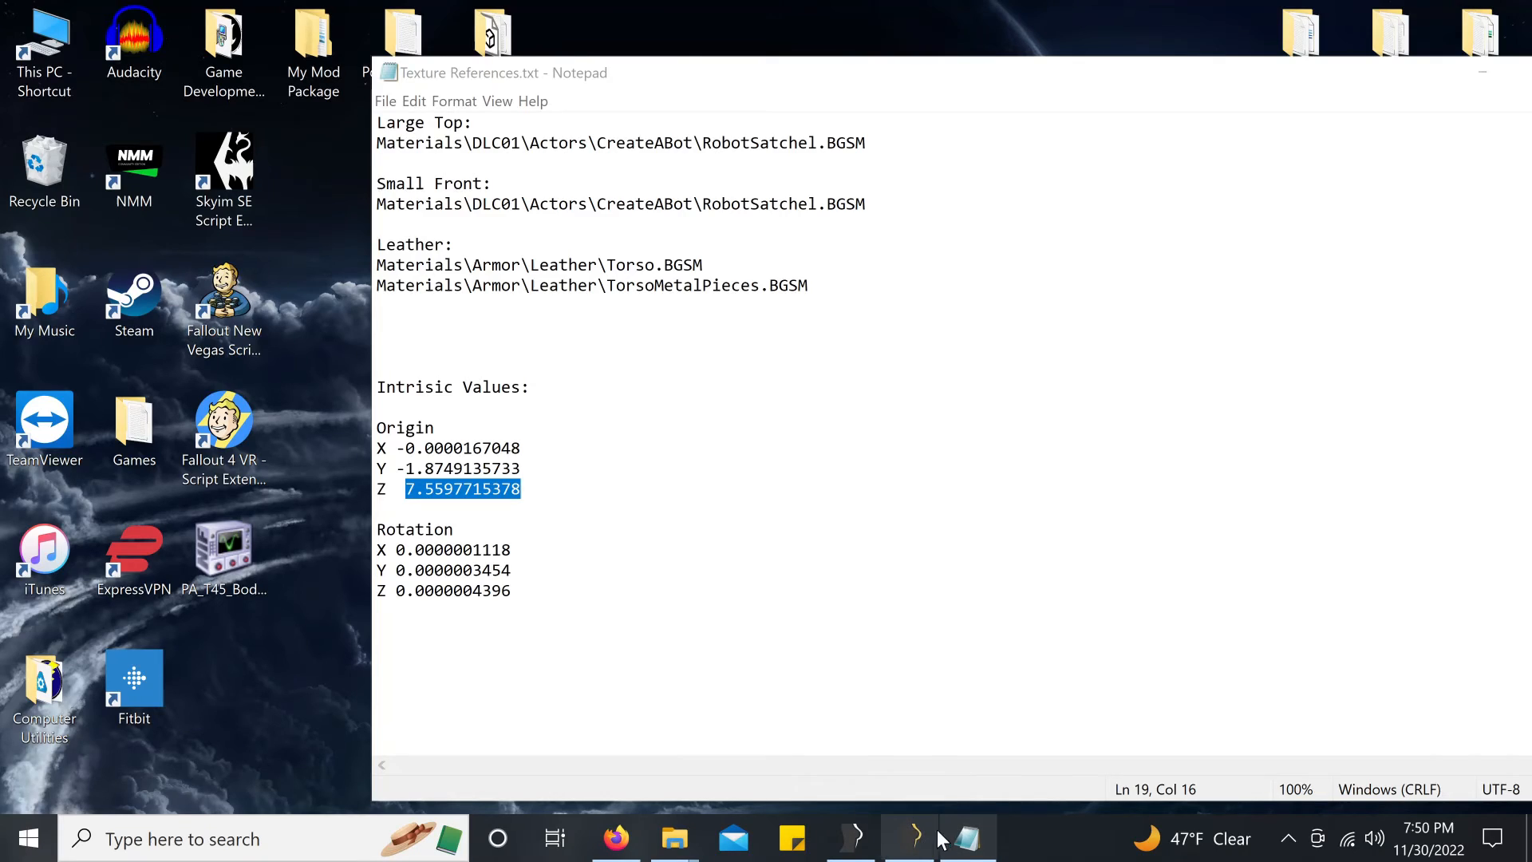
Step: Switch to the Outfit Studio window with the T-45 body and both satchels and delete the PA_T45_Body:0 mesh
left_click(913, 838)
right_click_drag(767, 304, 824, 225)
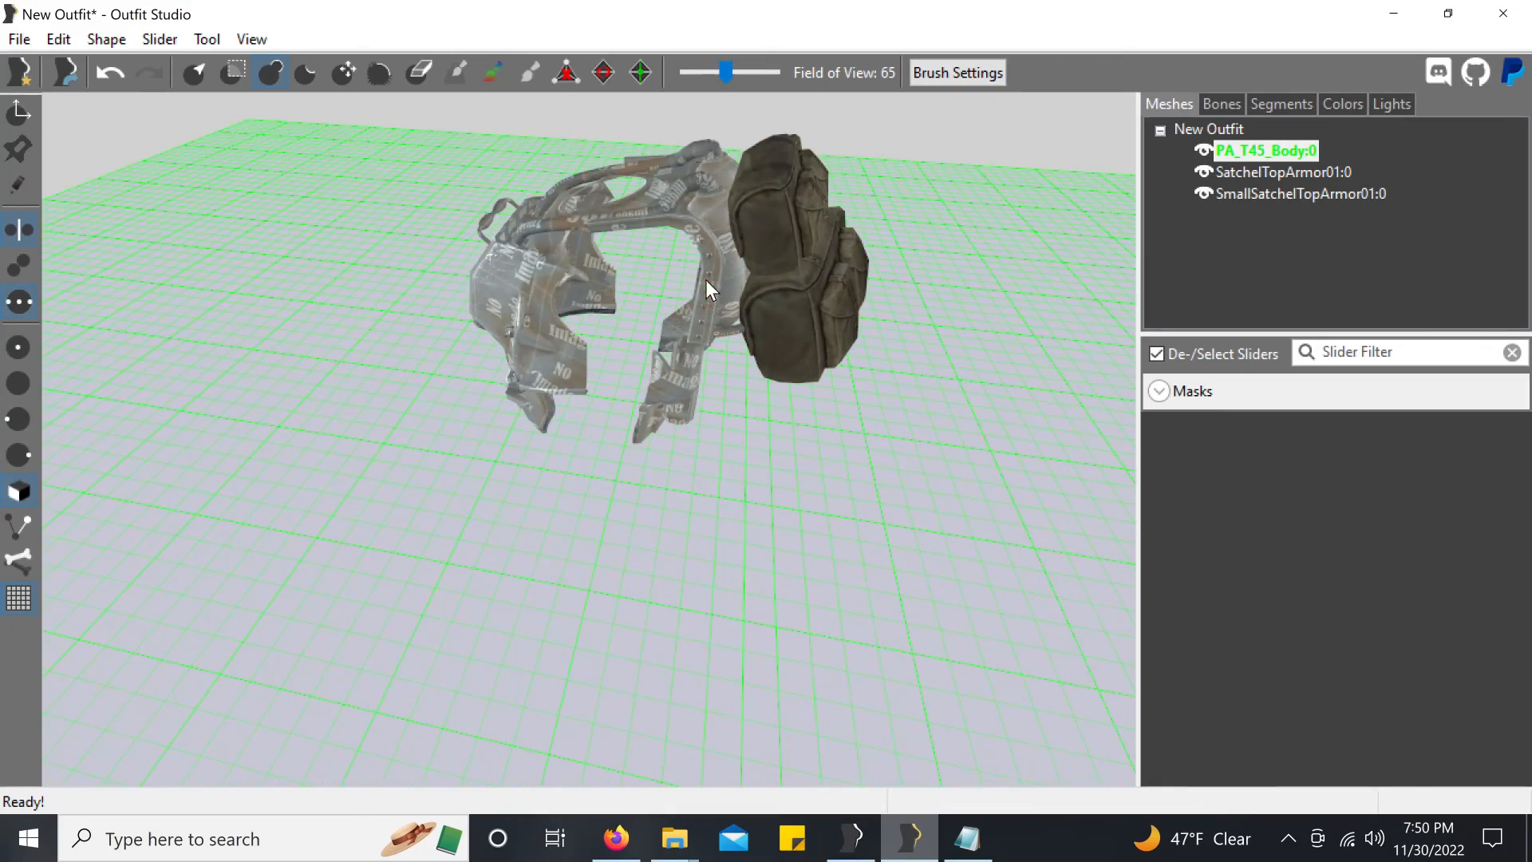
right_click_drag(706, 280, 949, 302)
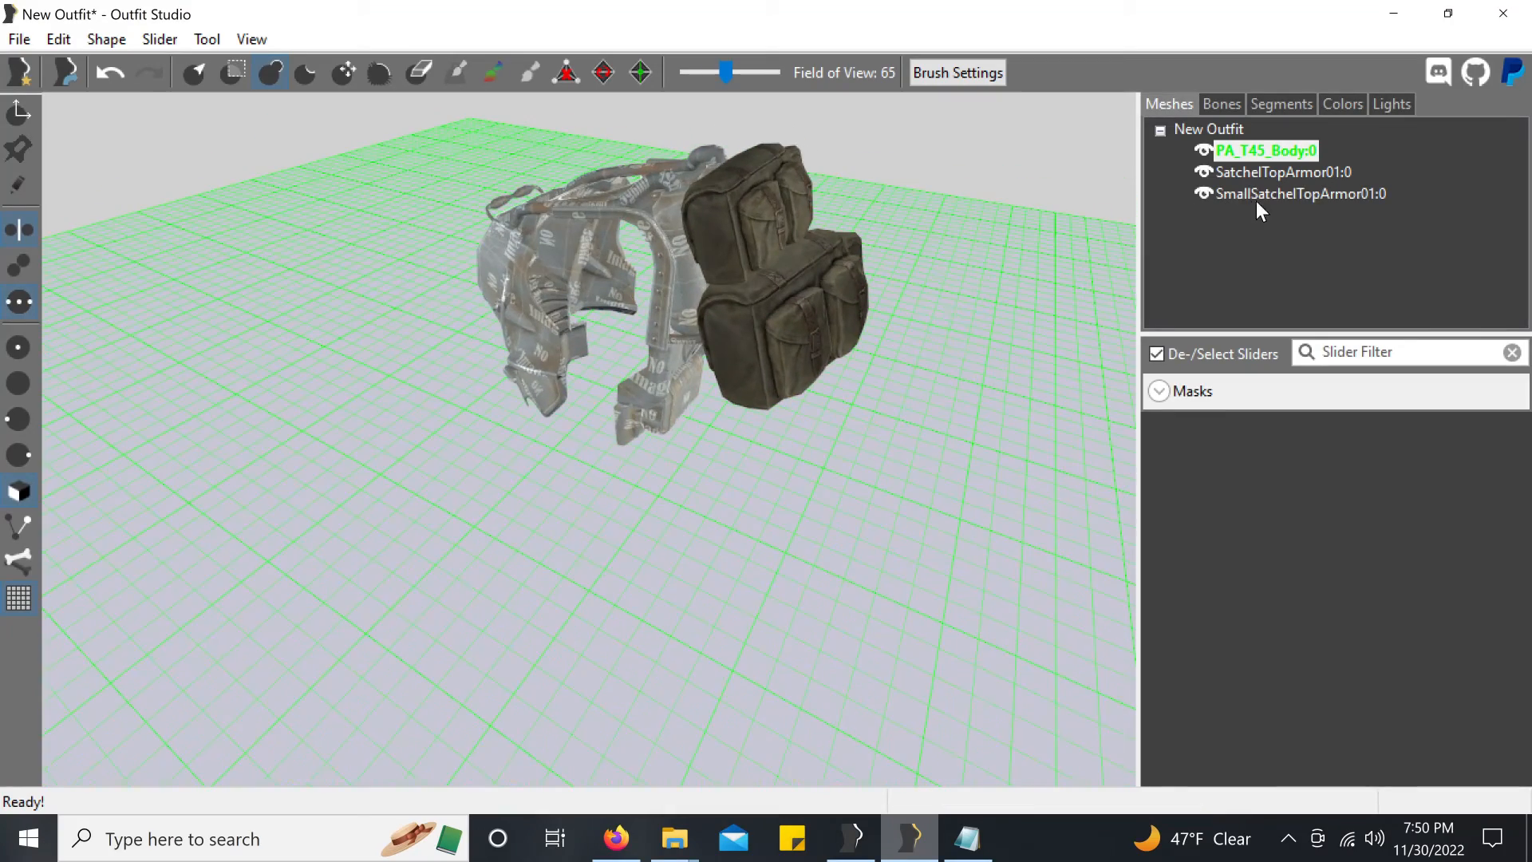
right_click(1245, 152)
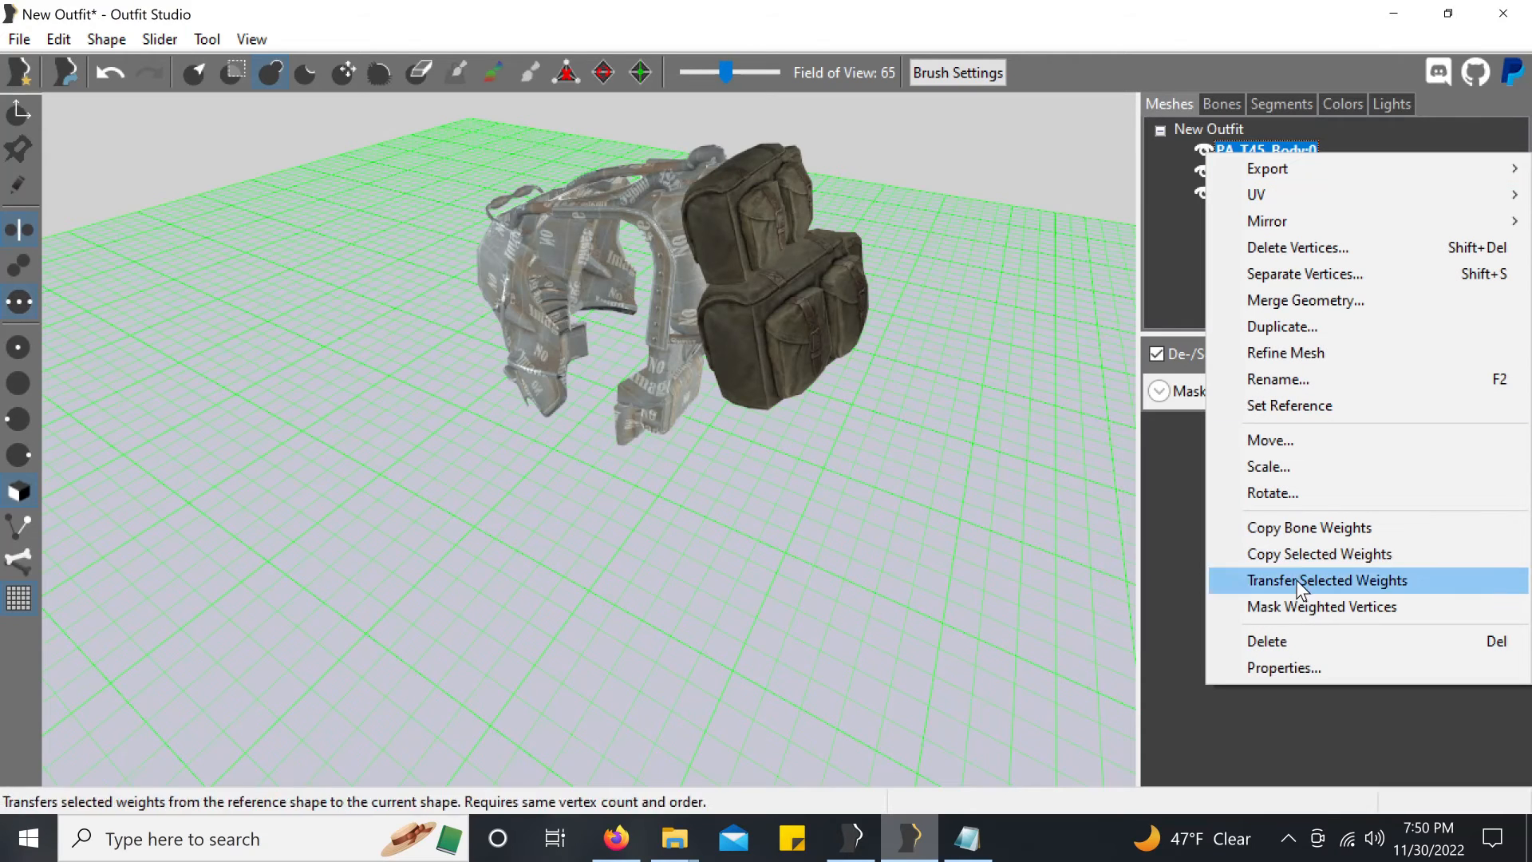
left_click(1290, 639)
left_click(895, 410)
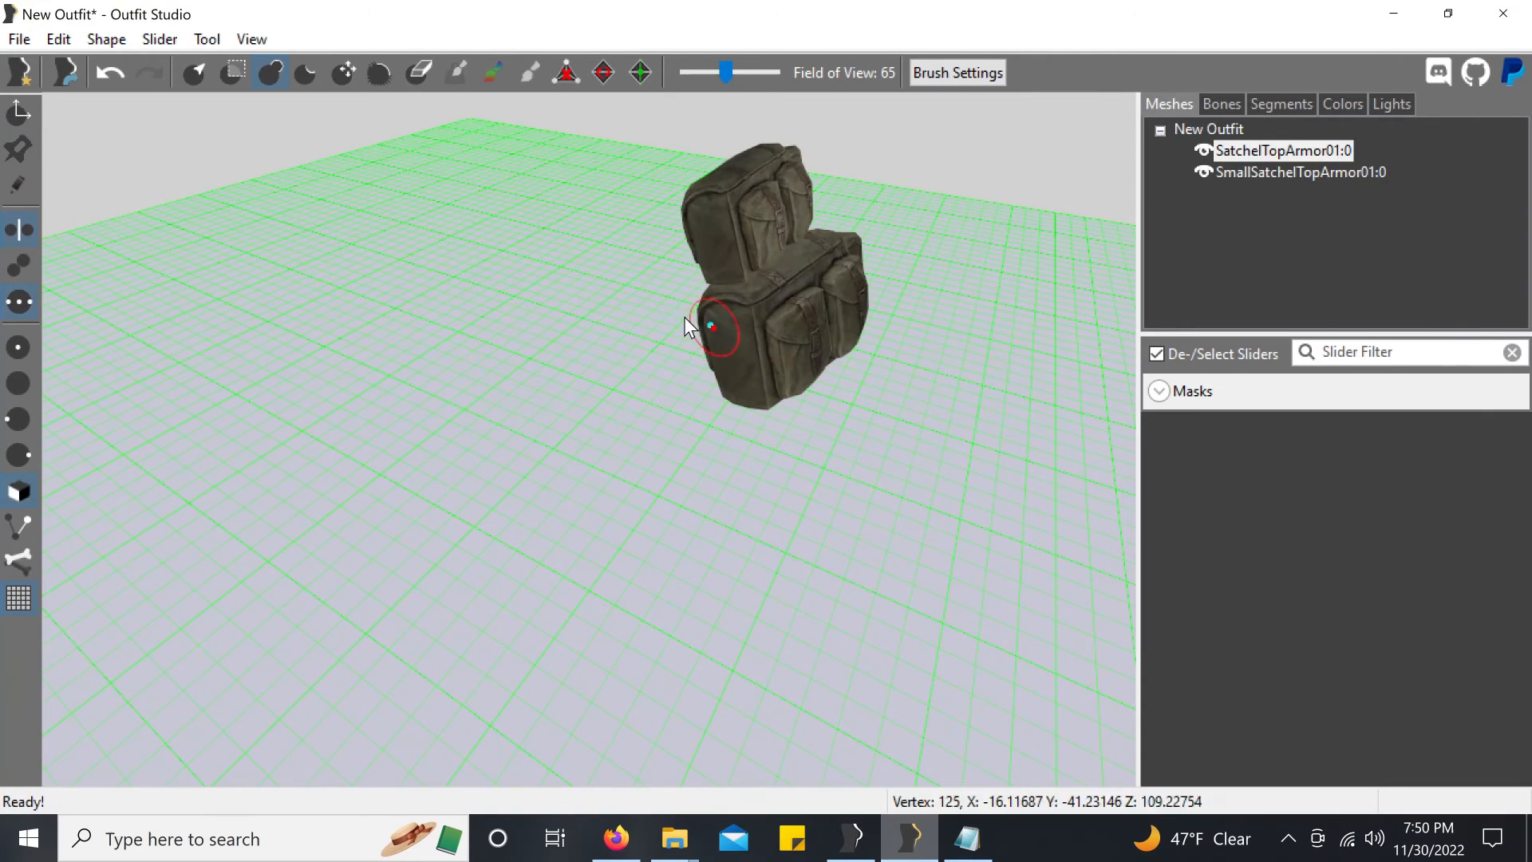
Step: Start moving SatchelTopArmor01:0 and set its Z offset to the Origin Z value 7.5597715378 copied from the Texture References notes
right_click_drag(1074, 328, 840, 193)
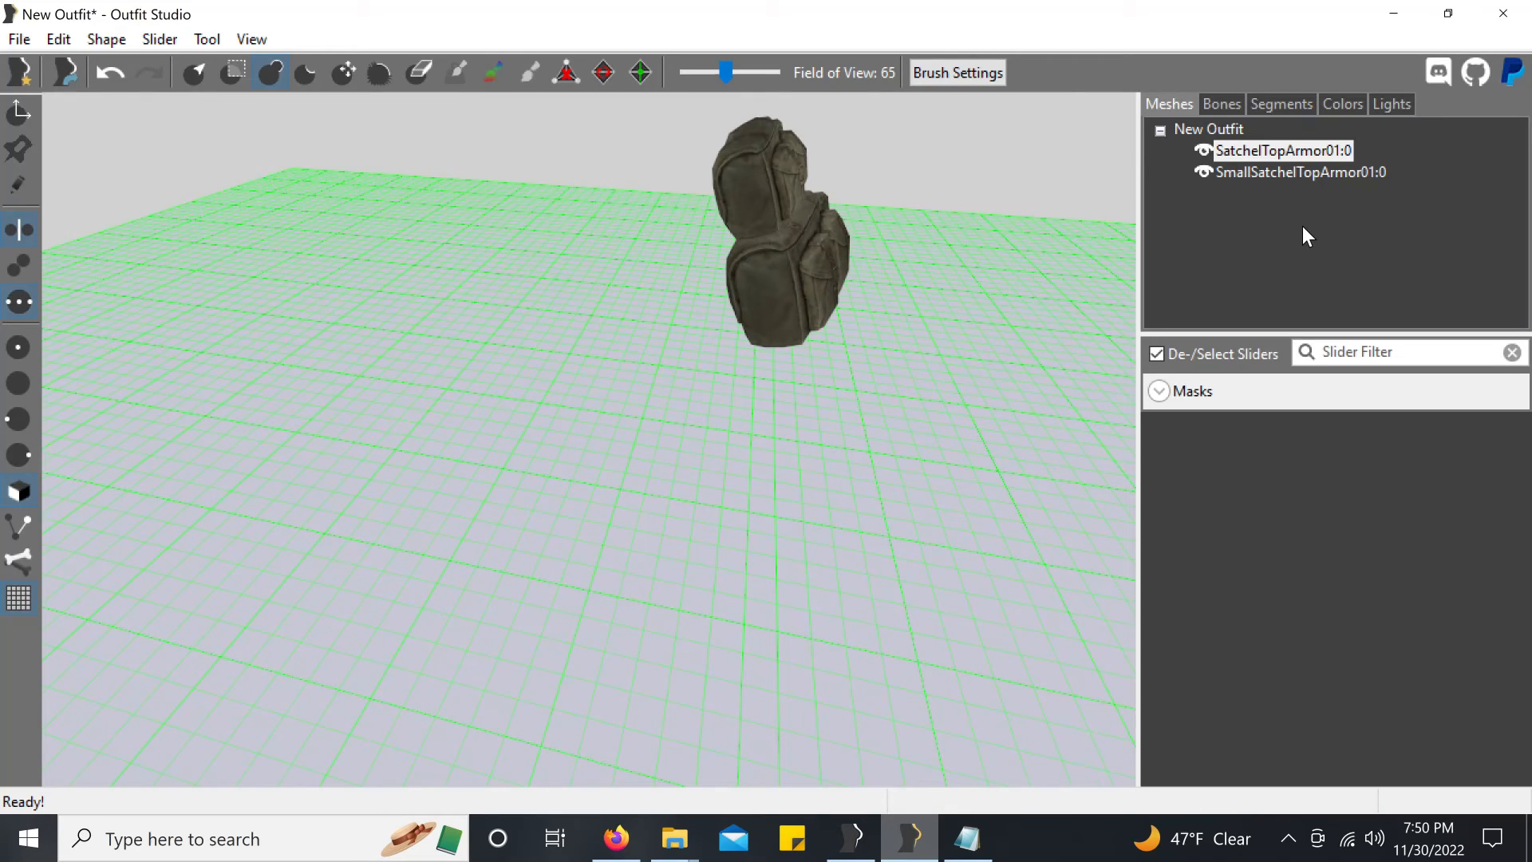
right_click(1289, 146)
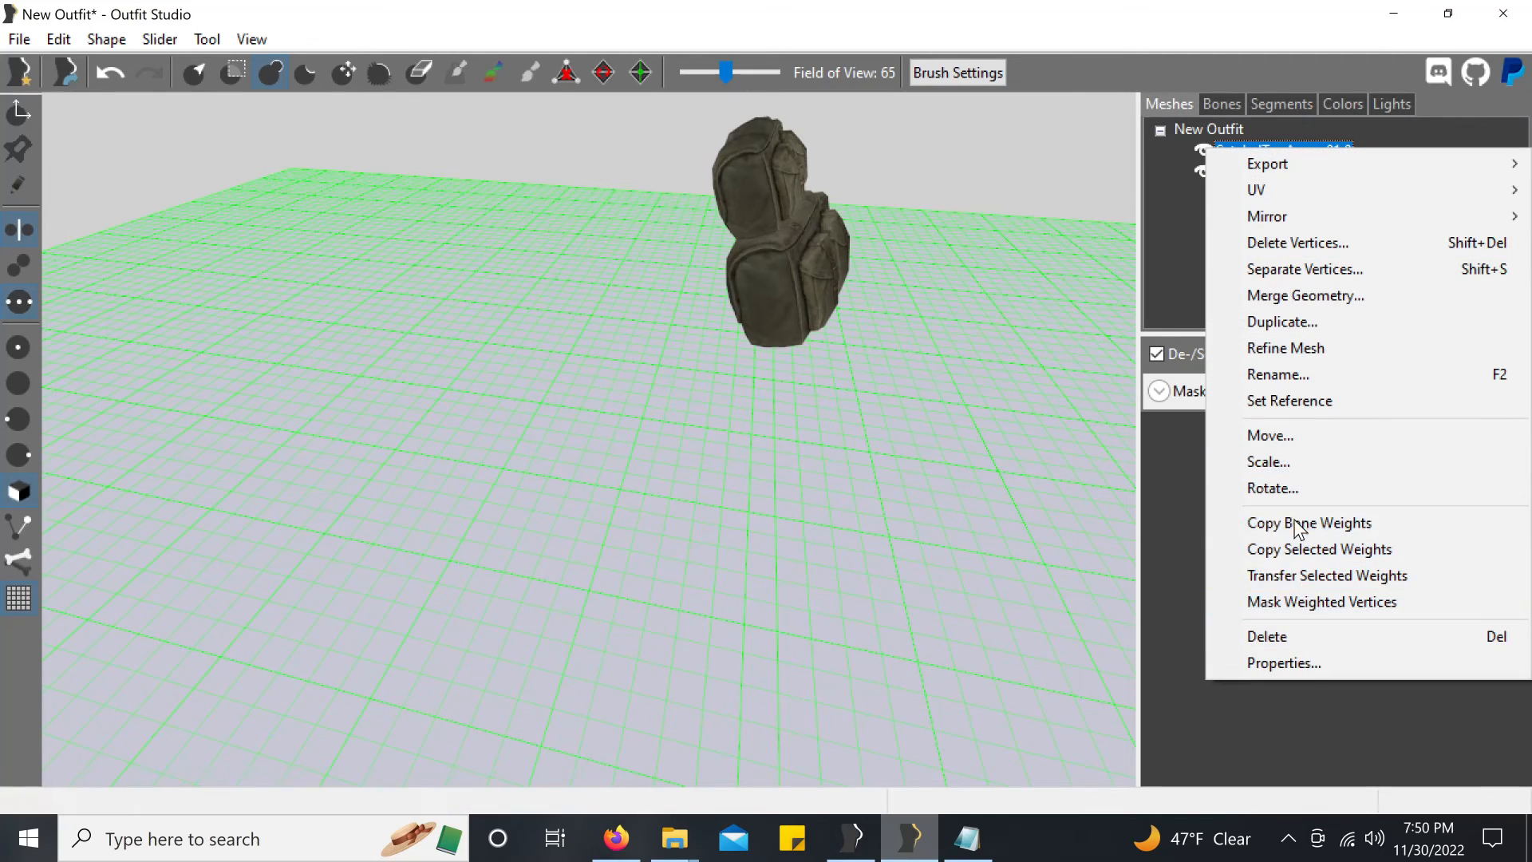
left_click(1269, 435)
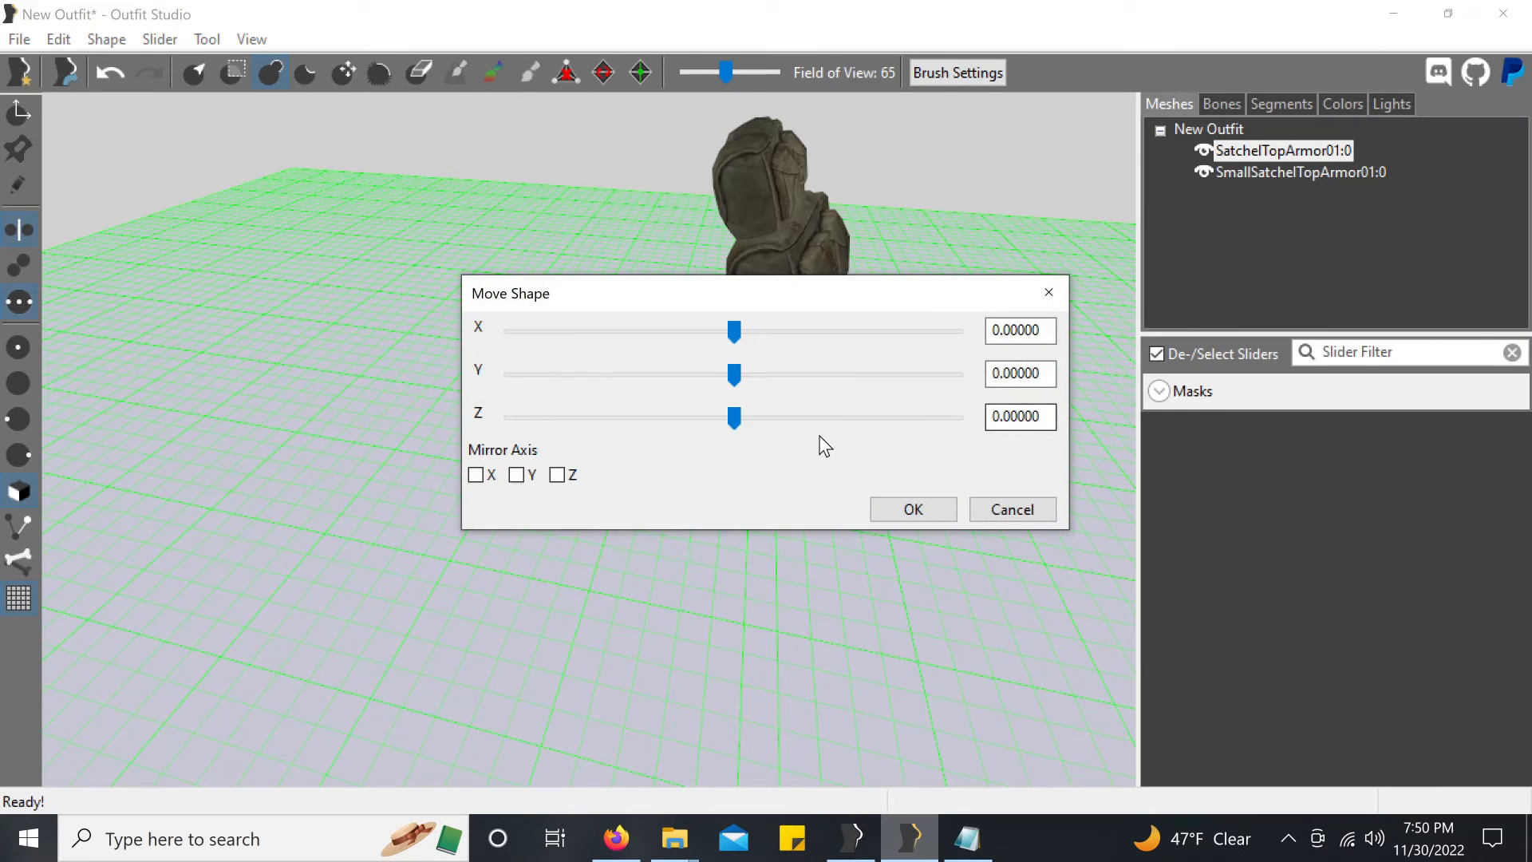
left_click(967, 838)
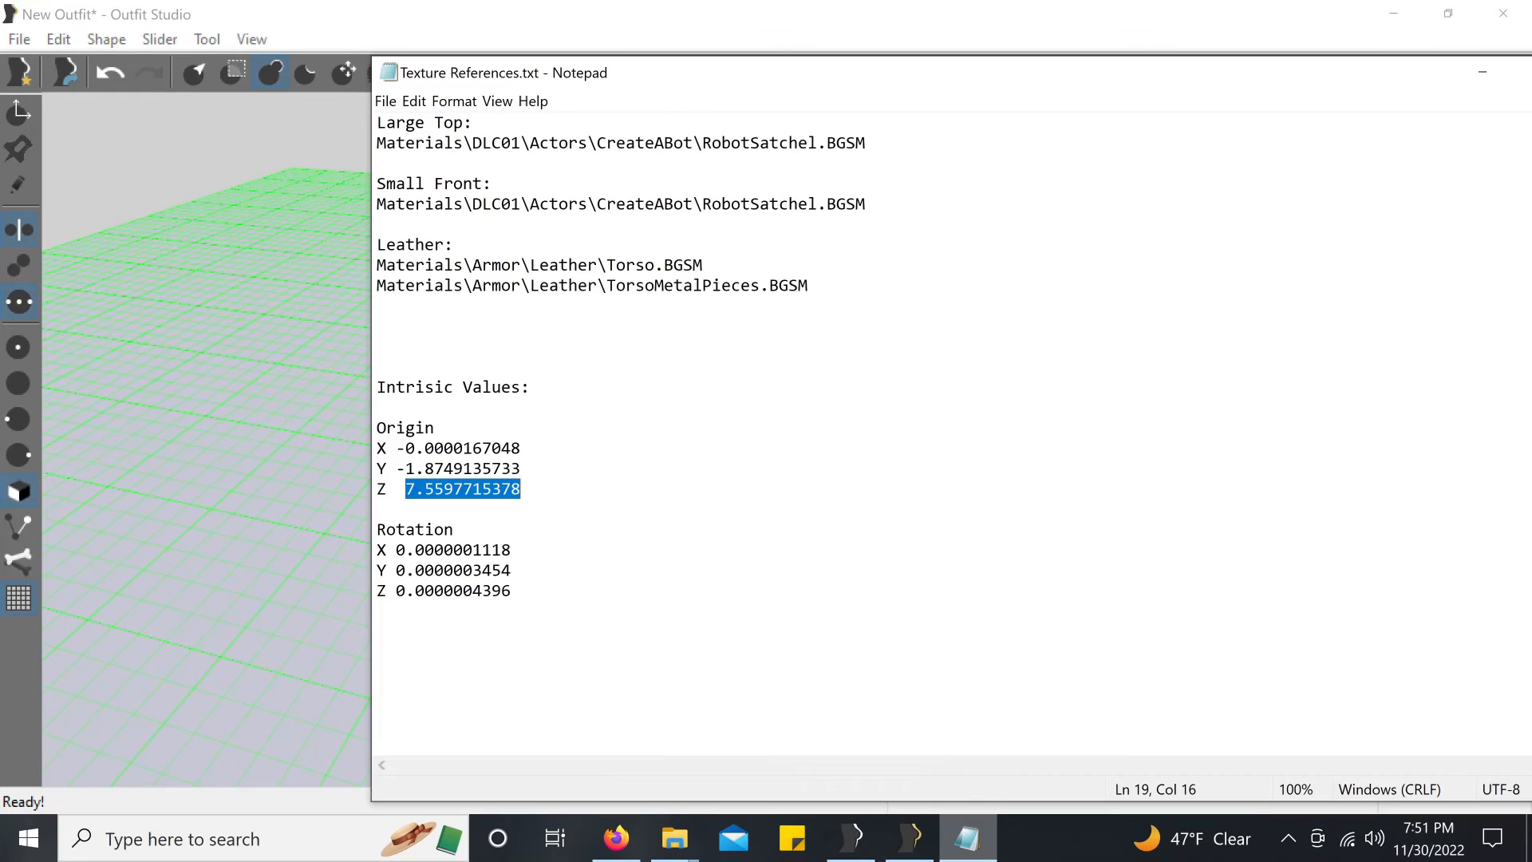
left_click_drag(895, 74, 1405, 57)
right_click(1004, 476)
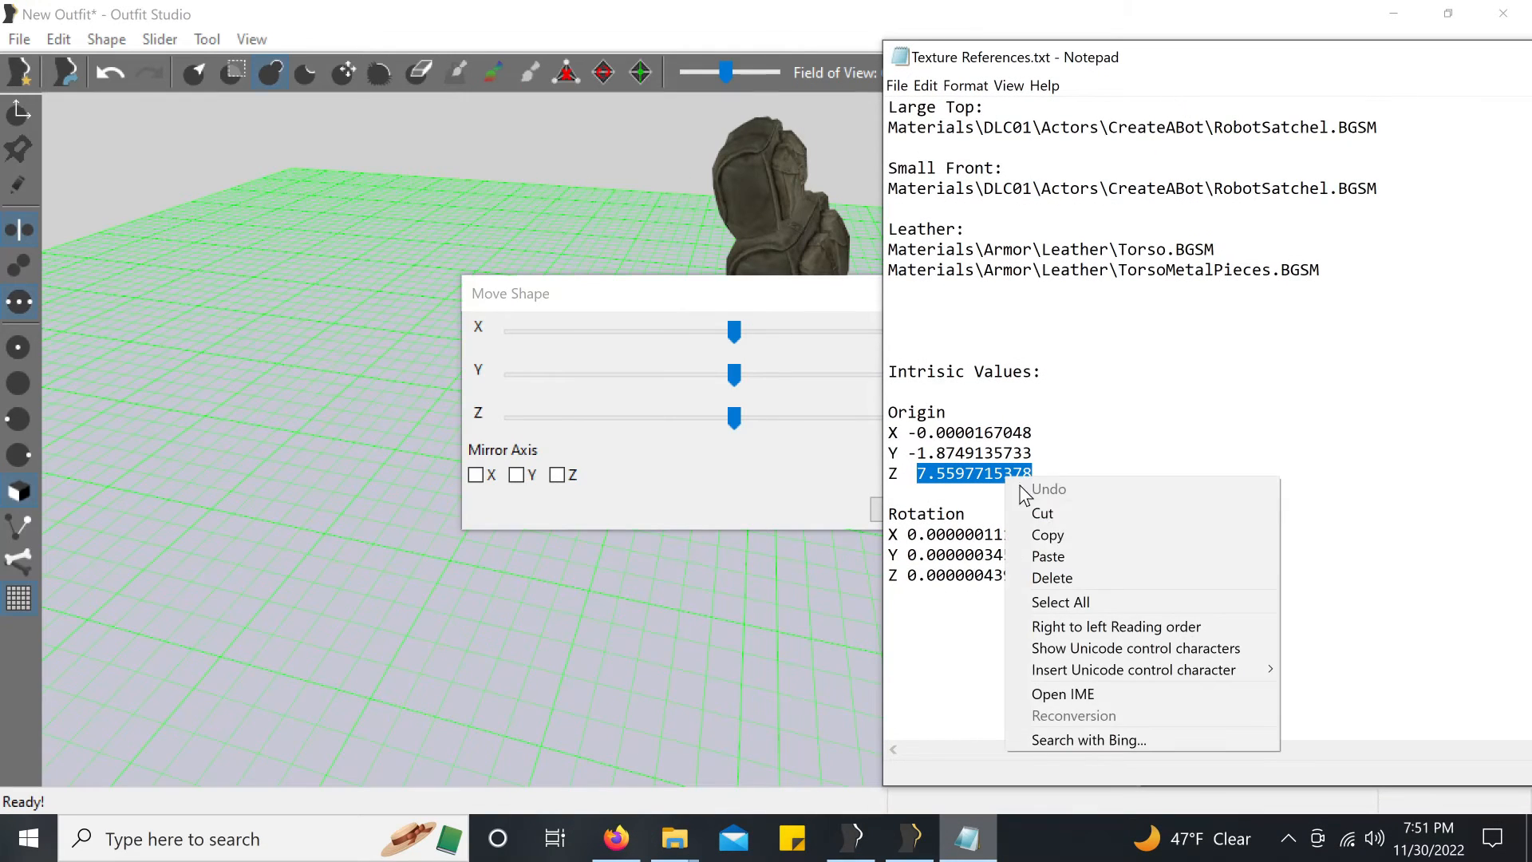
left_click(1038, 536)
left_click(762, 293)
double_click(1013, 416)
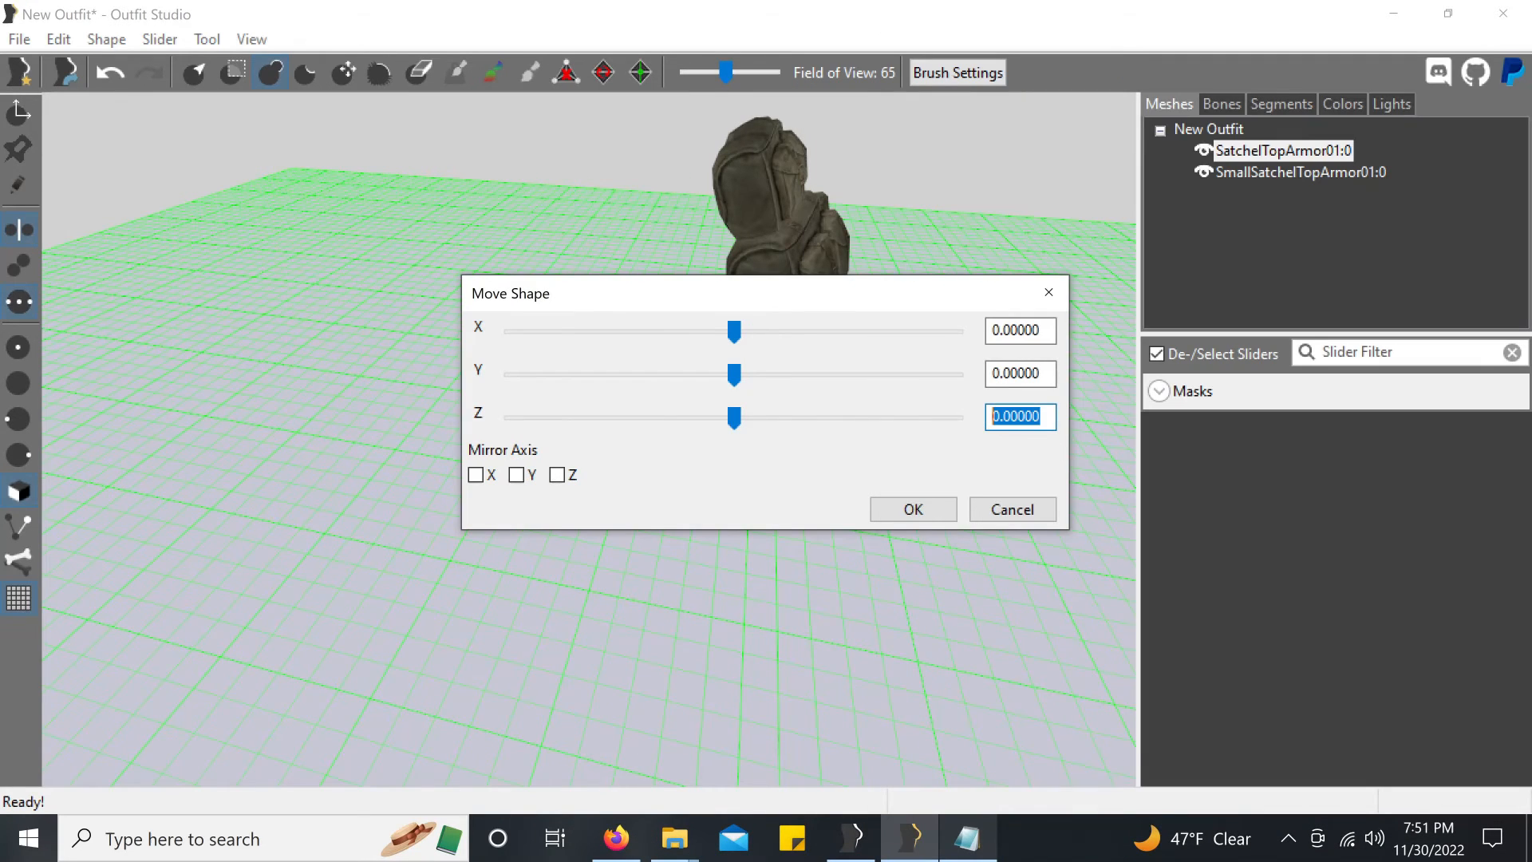
right_click(1002, 418)
left_click(1070, 526)
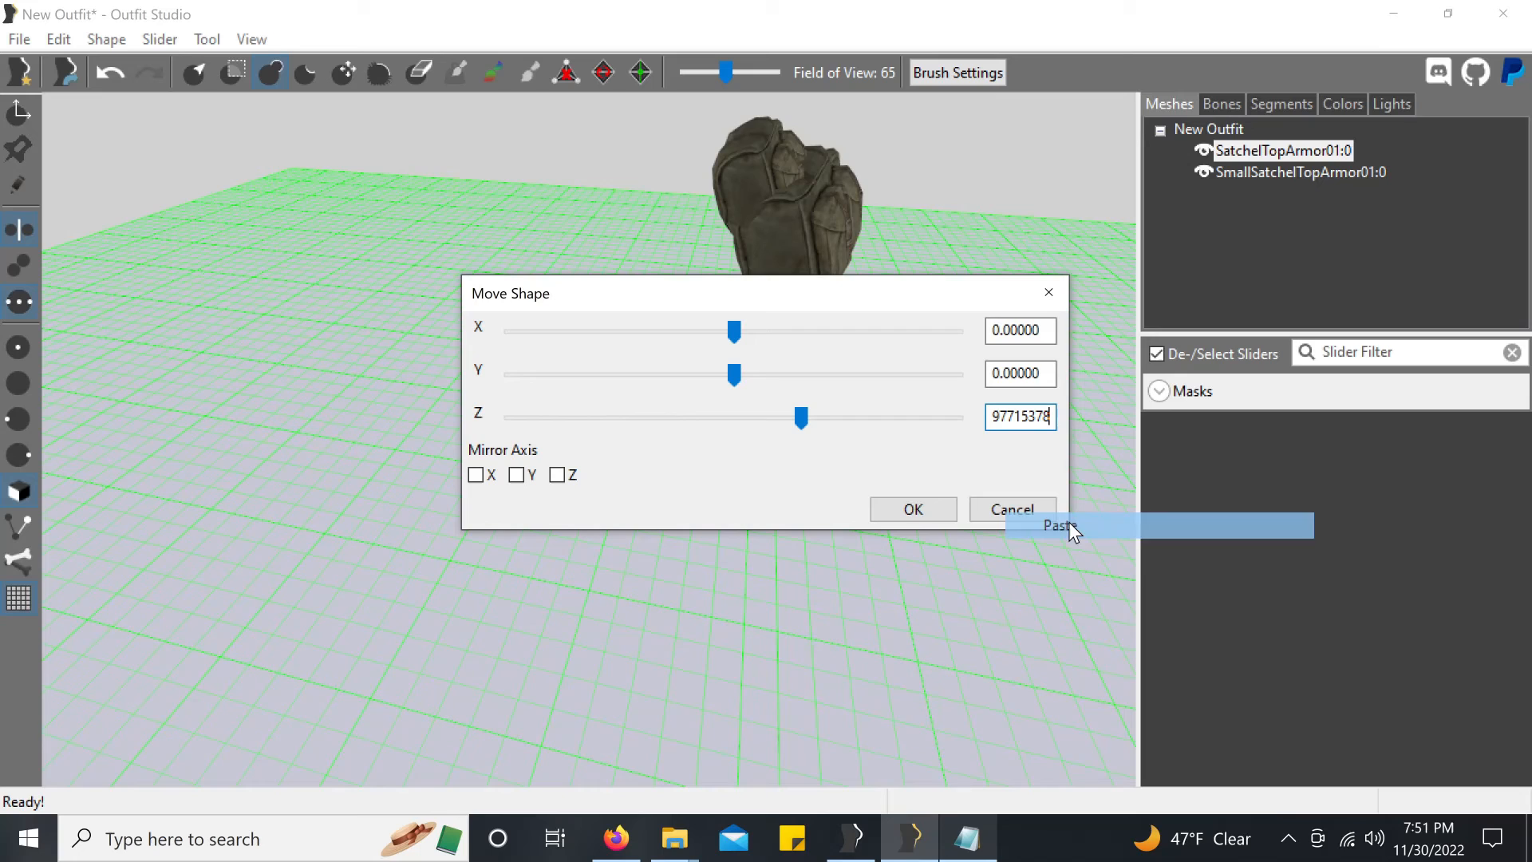
Step: Copy the Origin Y value from the notes and set the Y offset of SatchelTopArmor01:0 to -1.8749135733
left_click(967, 838)
left_click_drag(1031, 453, 908, 452)
right_click(931, 452)
left_click(1004, 509)
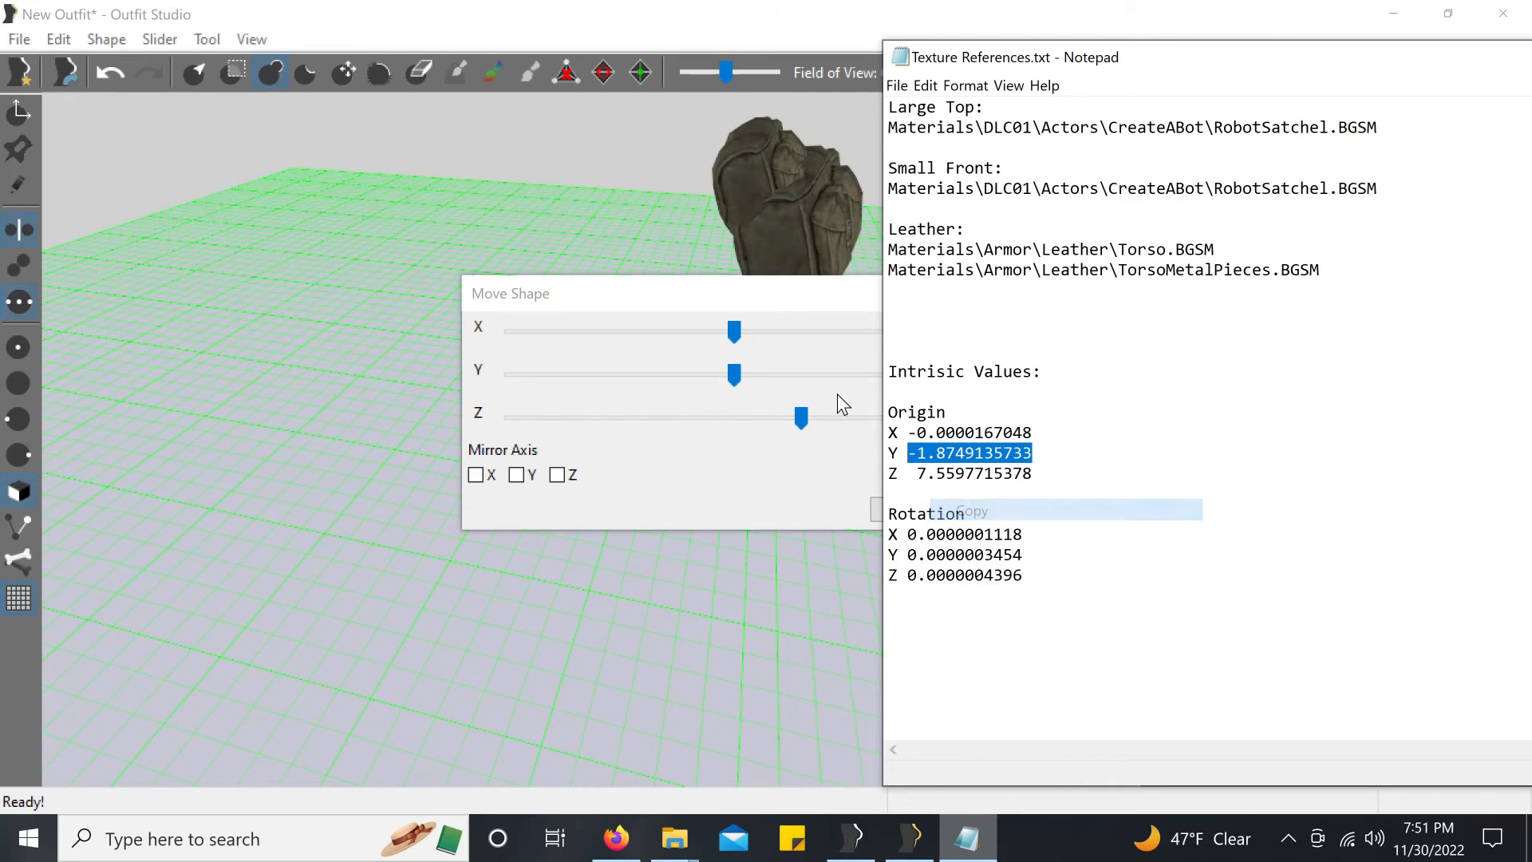
left_click(792, 289)
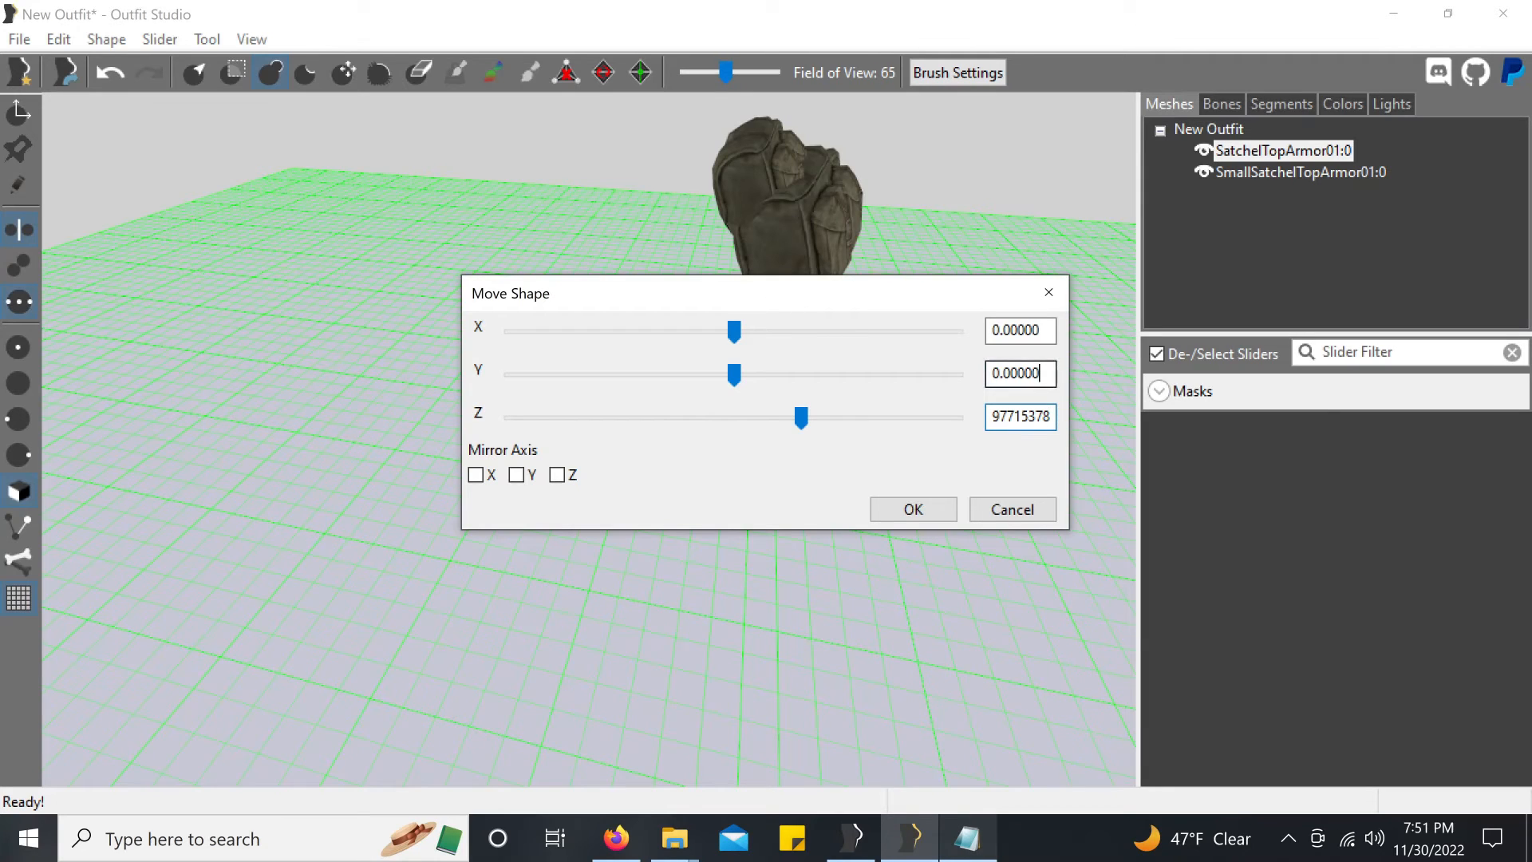
double_click(1018, 373)
right_click(1020, 374)
left_click(1074, 478)
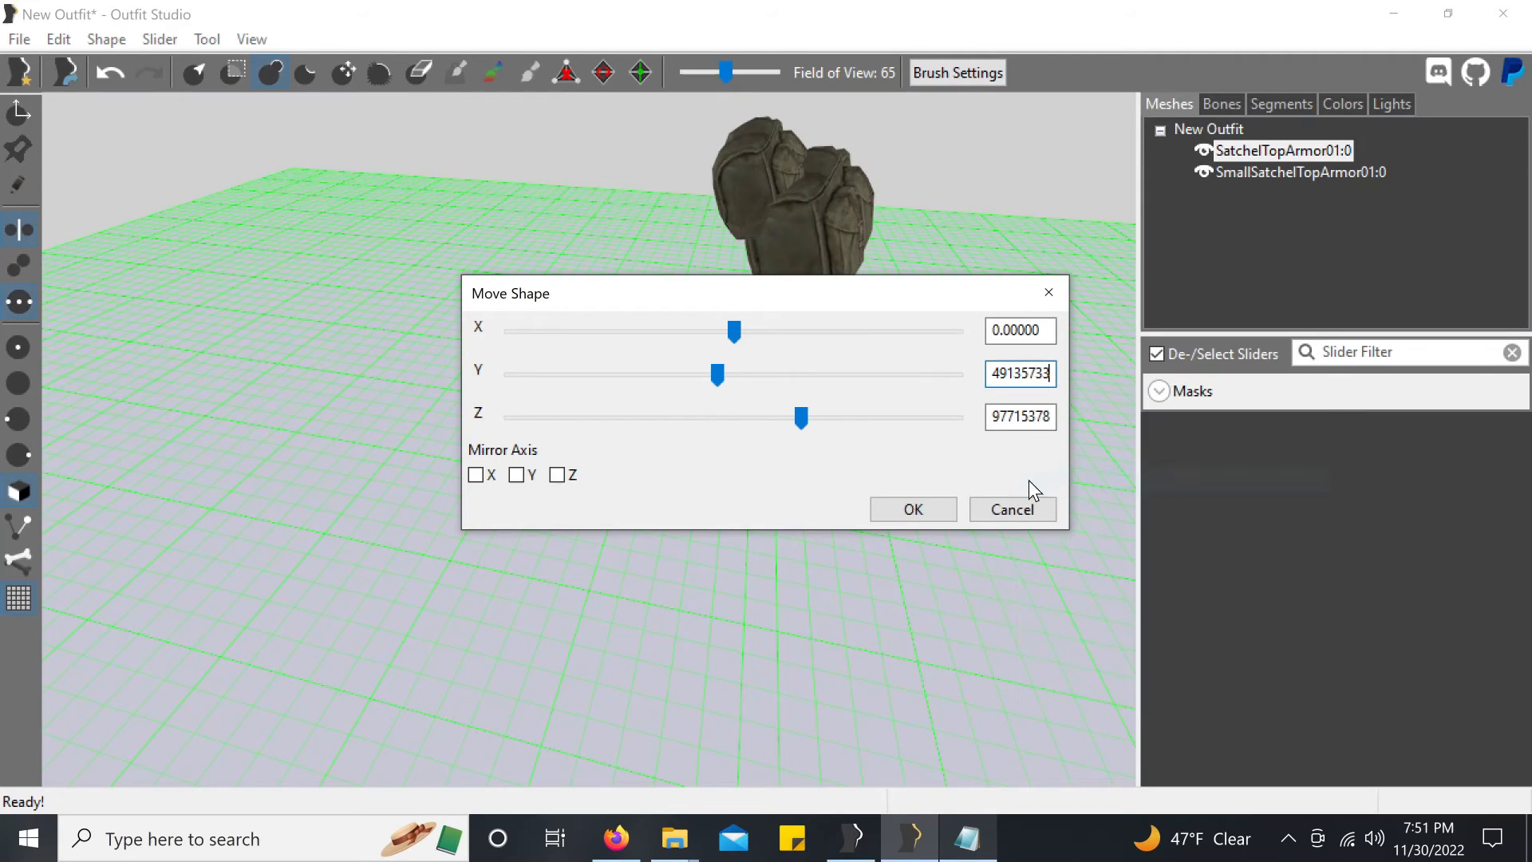
Step: Copy the Origin X value from the notes, set the X offset of SatchelTopArmor01:0 to -0.0000167048, check all three offsets and apply the move
left_click(967, 838)
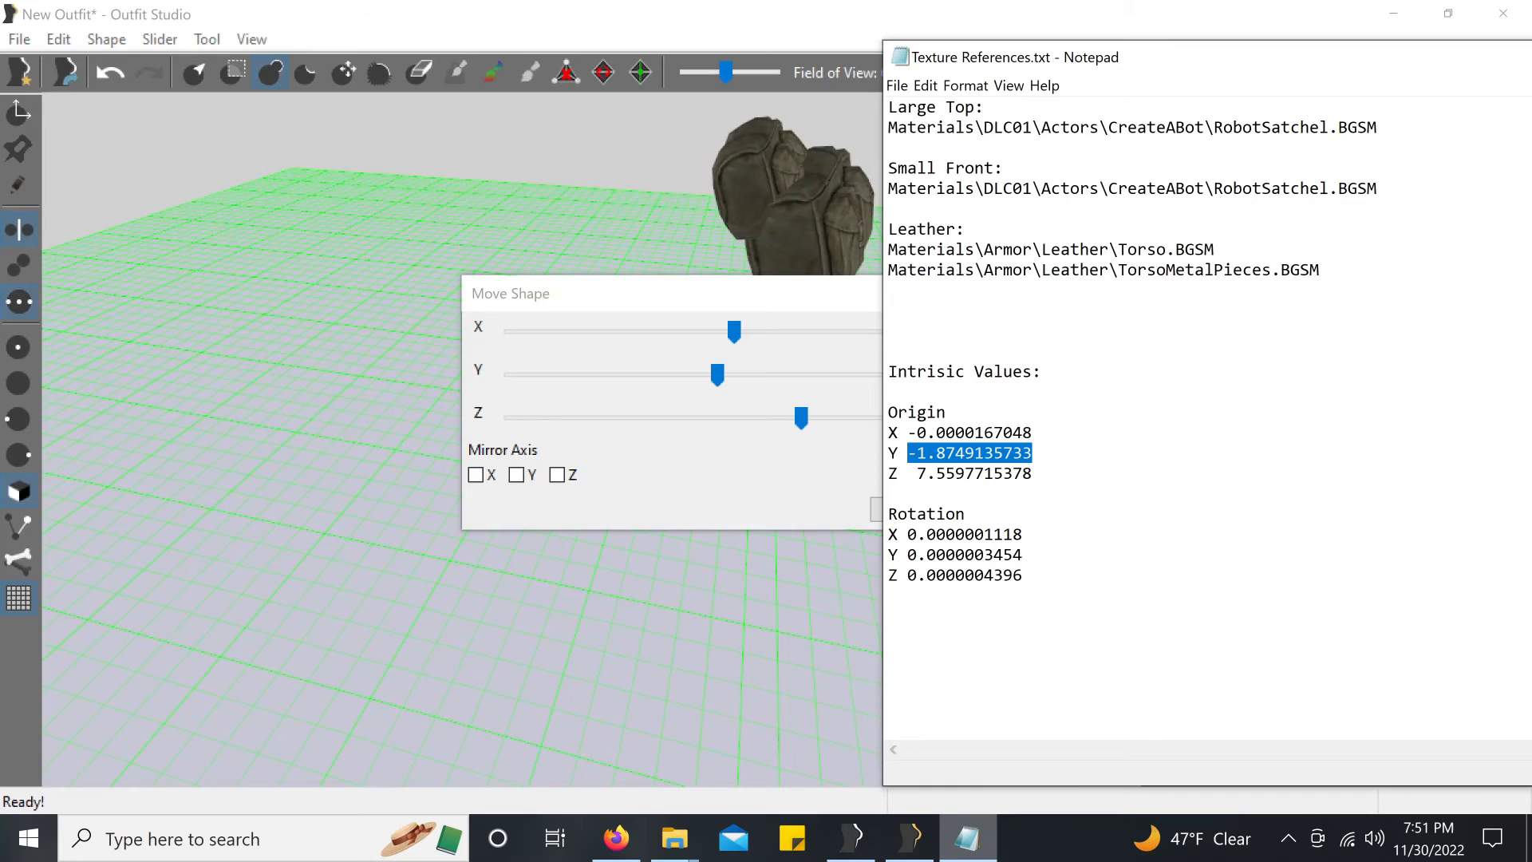
left_click_drag(1034, 432, 907, 432)
right_click(942, 432)
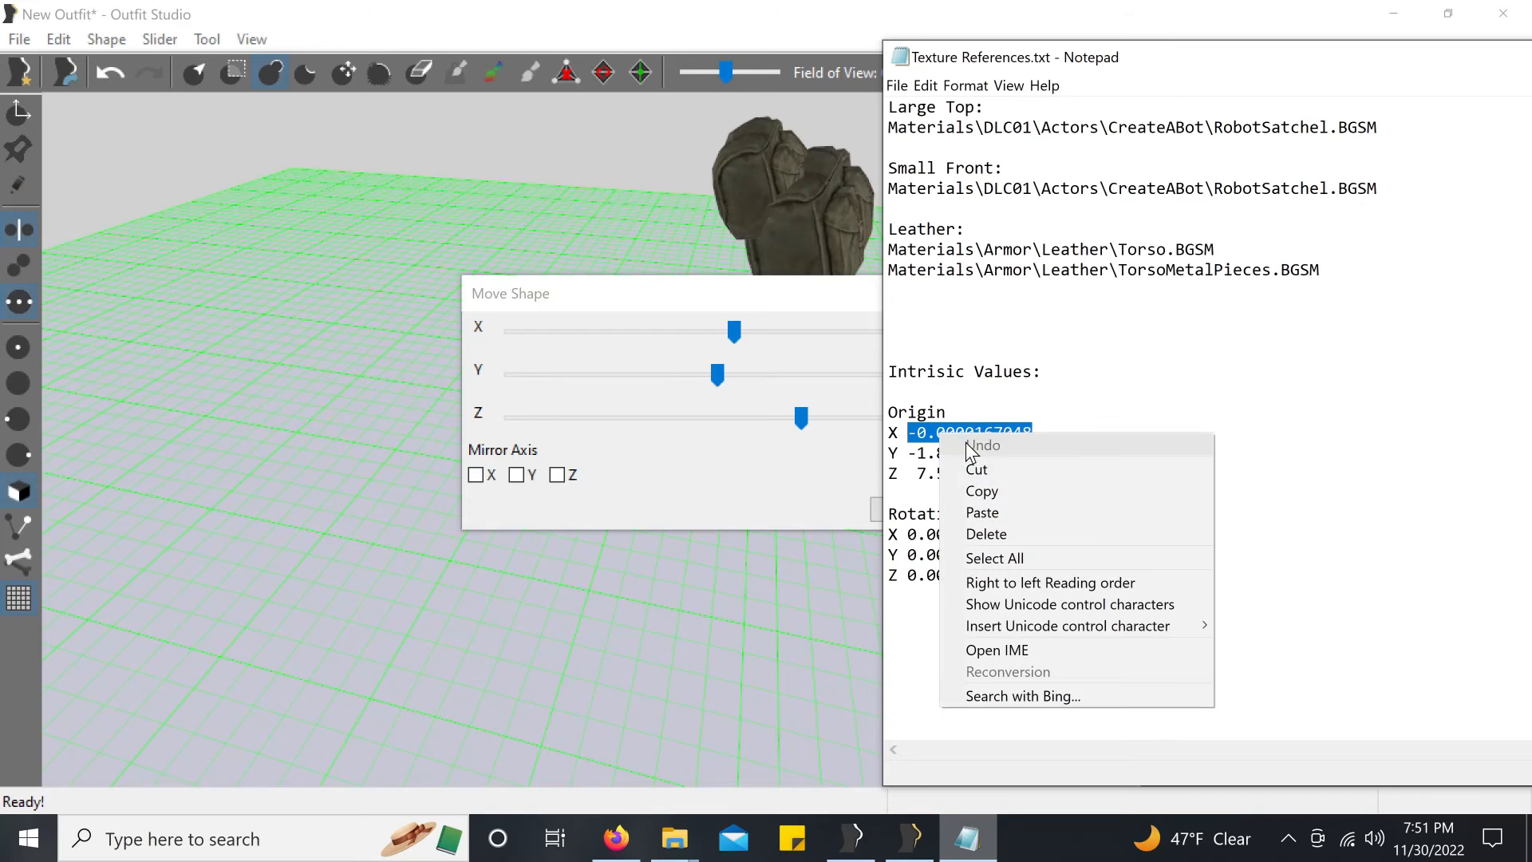
left_click(1016, 496)
left_click(836, 294)
left_click(1042, 330)
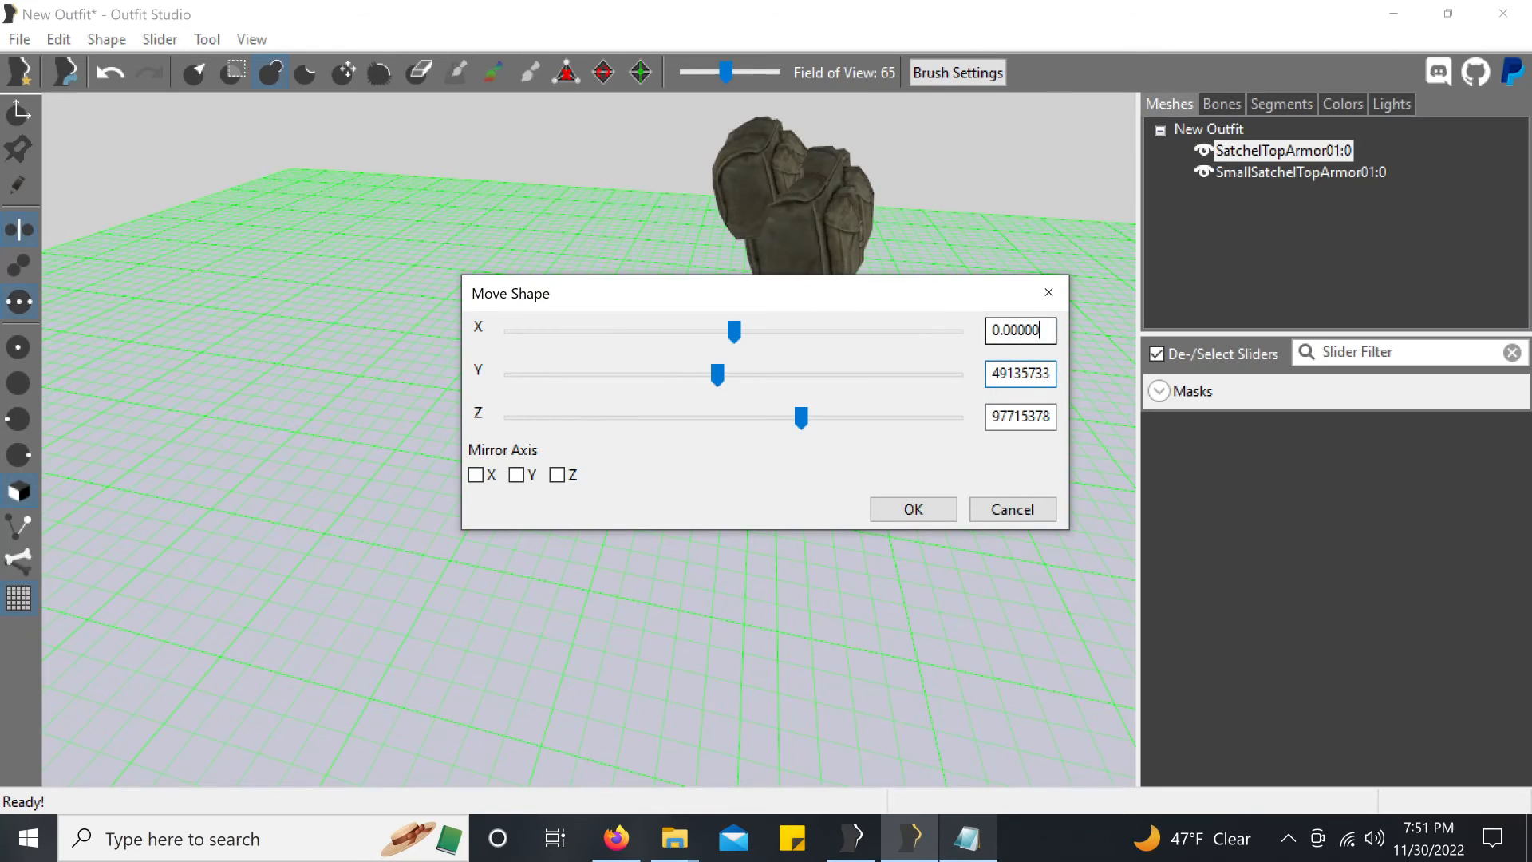
double_click(1030, 330)
right_click(1018, 335)
left_click(1053, 437)
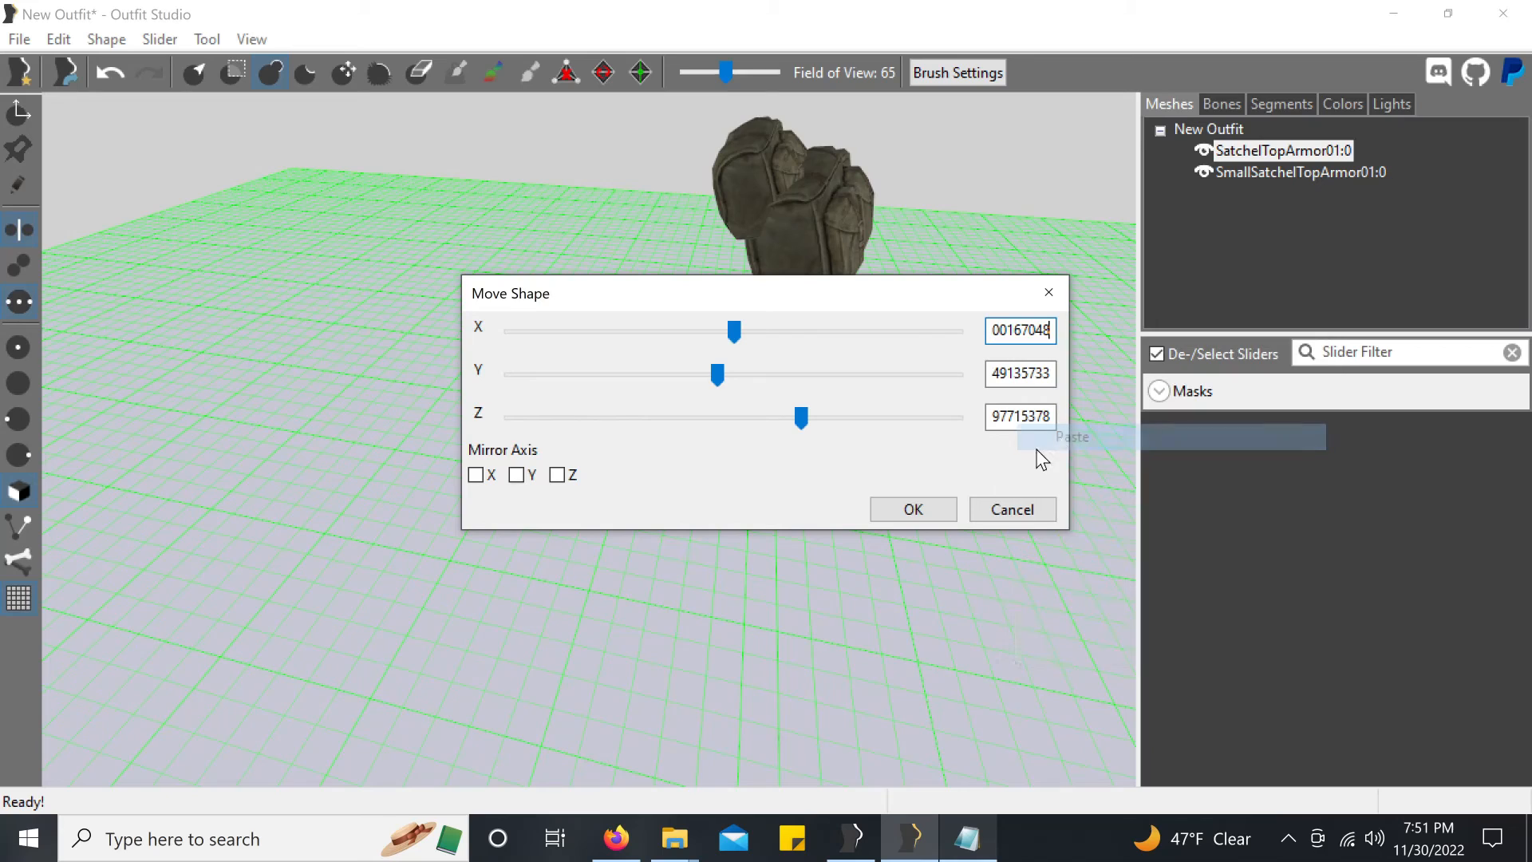
double_click(1022, 330)
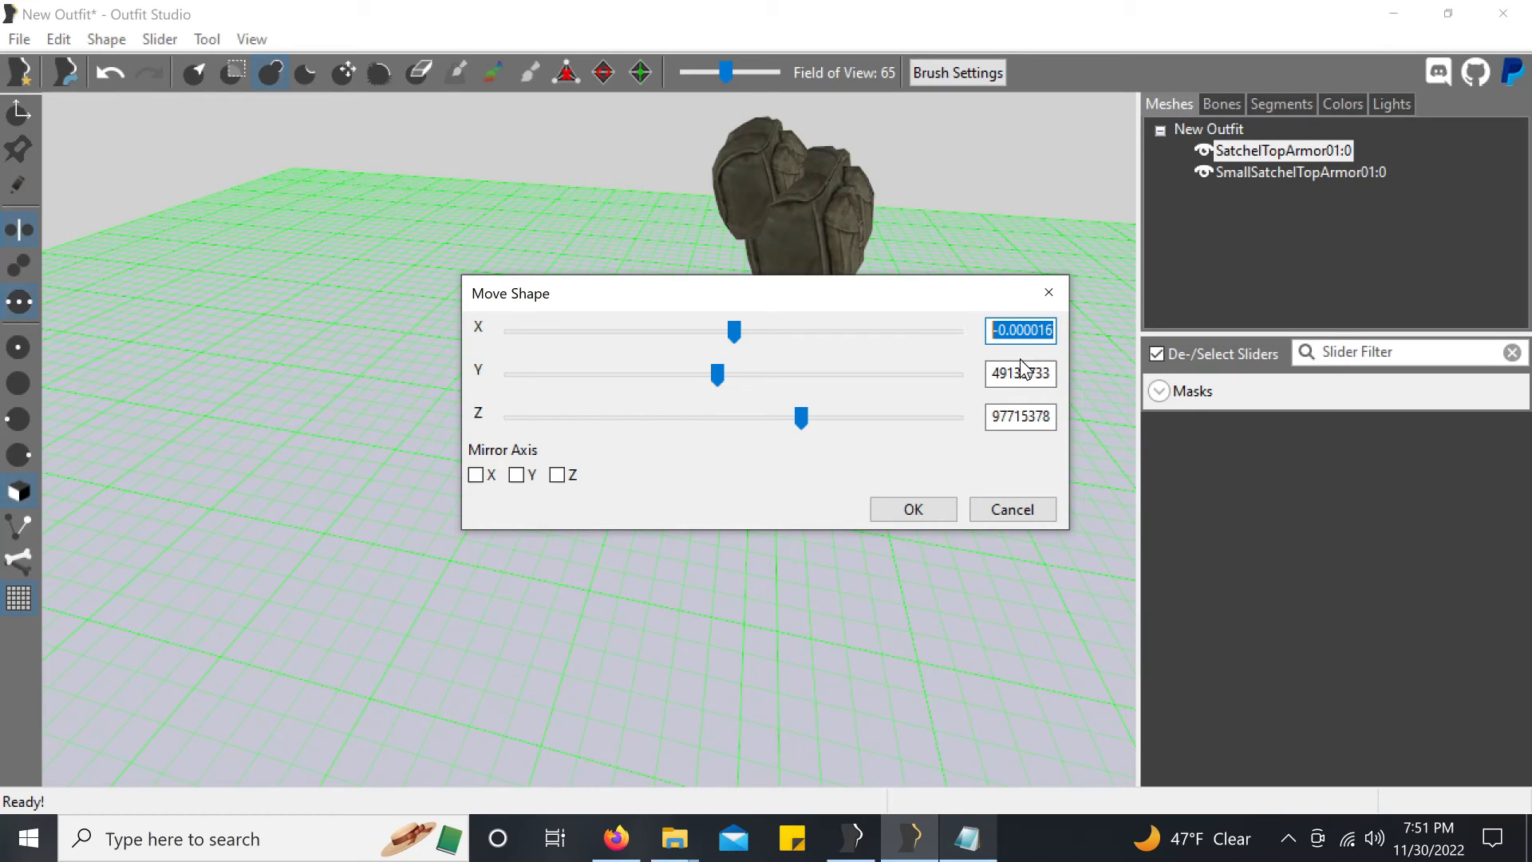
key("Tab")
key("Tab")
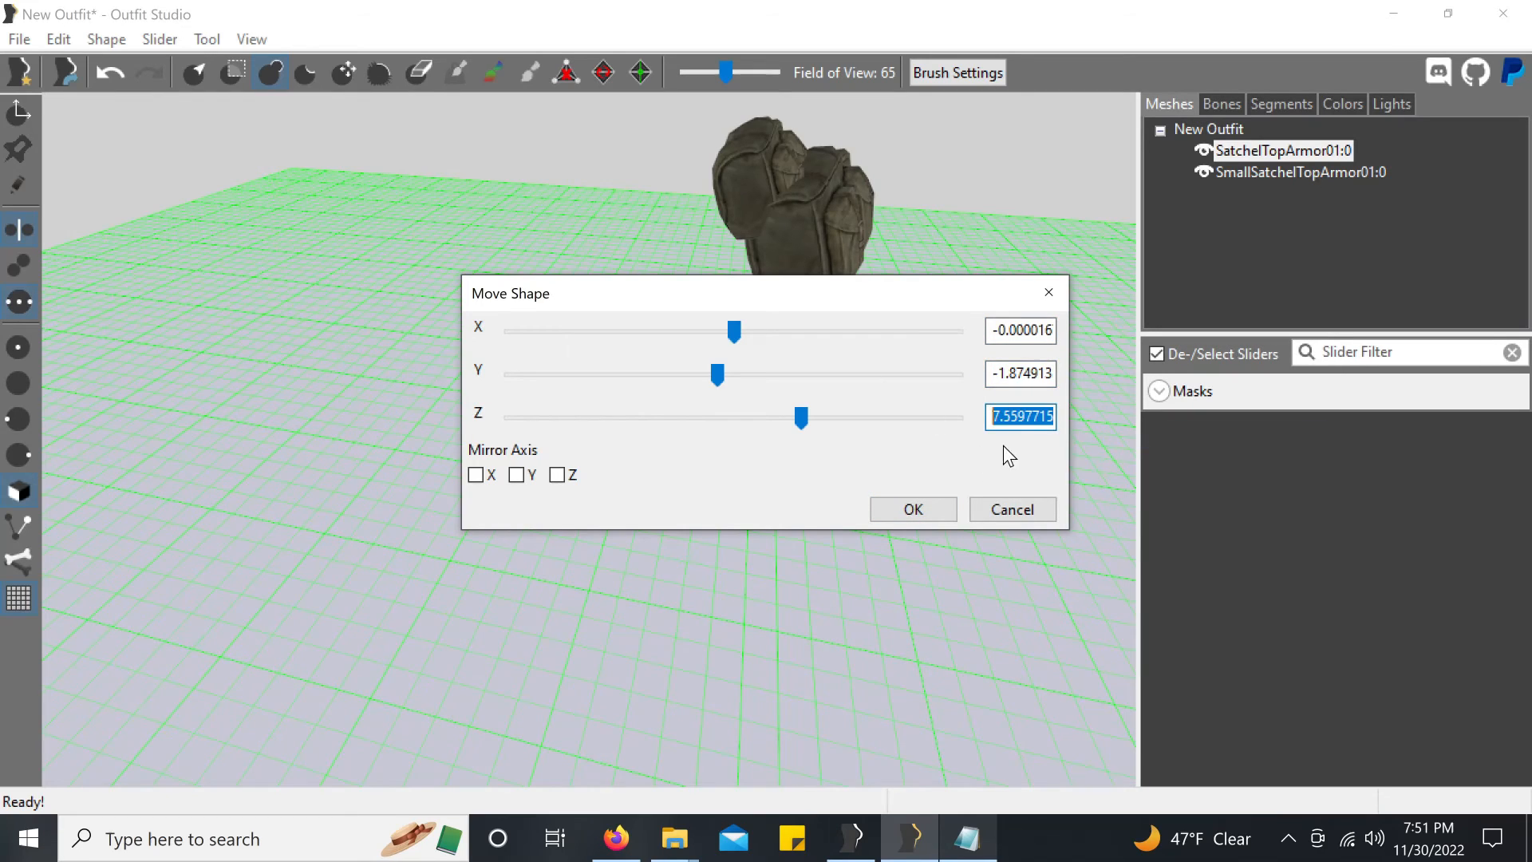
left_click(915, 514)
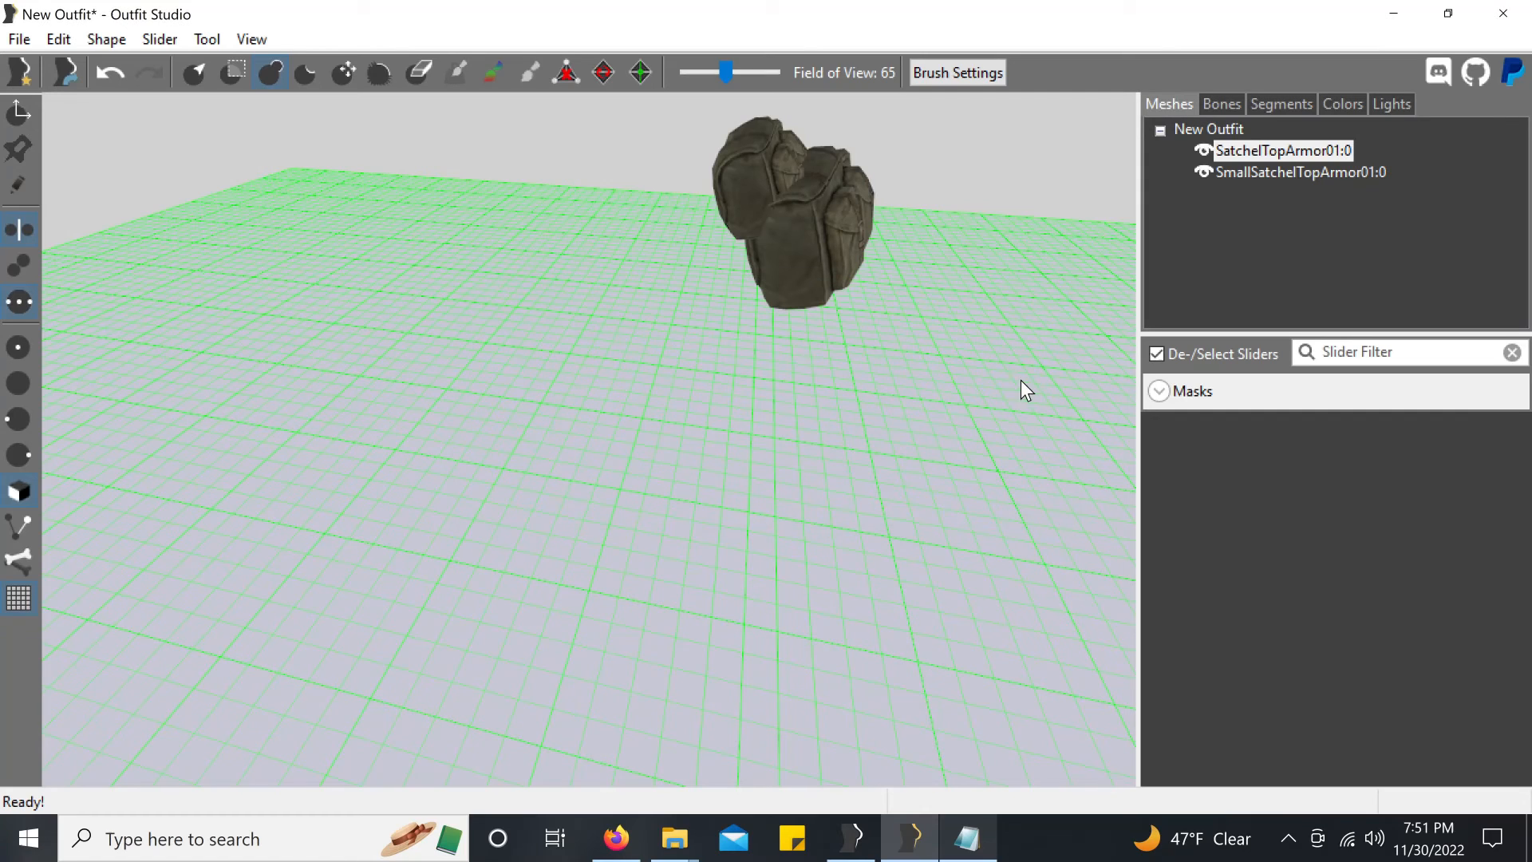
Step: Start moving SmallSatchelTopArmor01:0 and set its Z offset to the Origin Z value 7.5597715378 copied from the notes
right_click(1256, 168)
left_click(1262, 453)
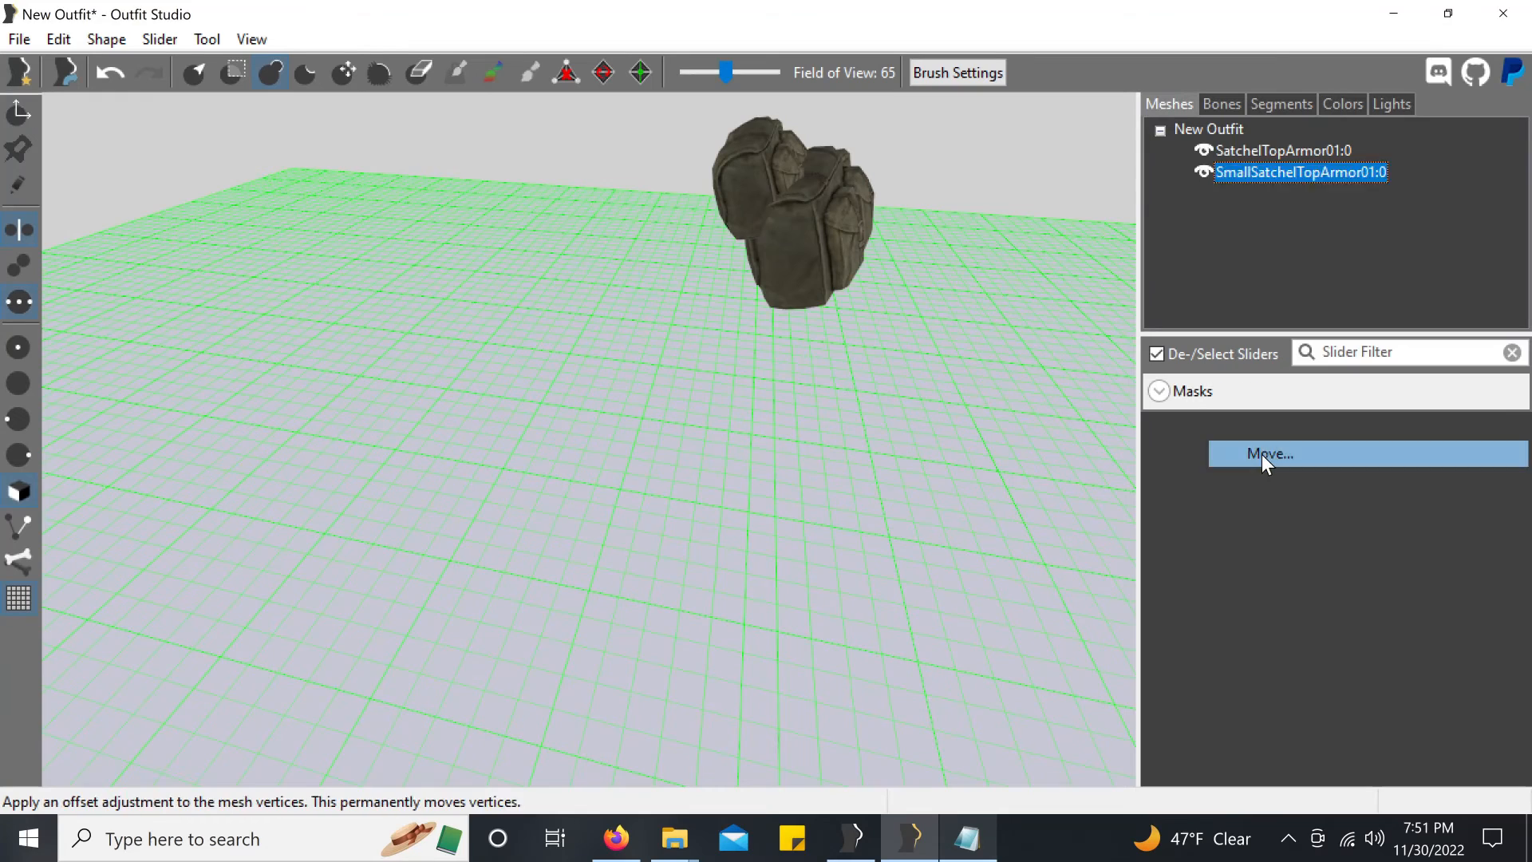
left_click(969, 846)
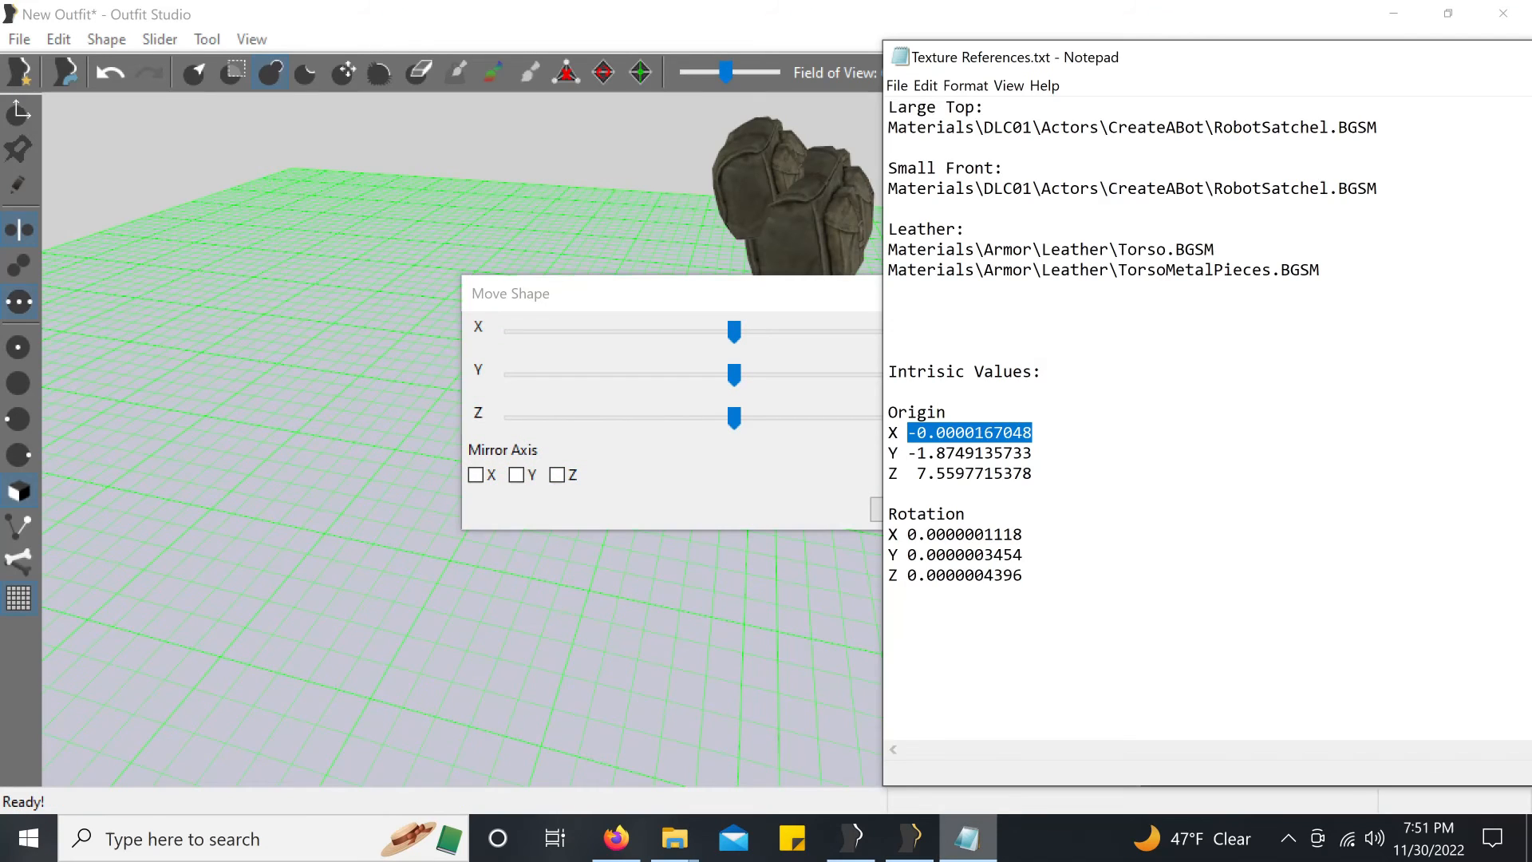
left_click_drag(1032, 473, 926, 474)
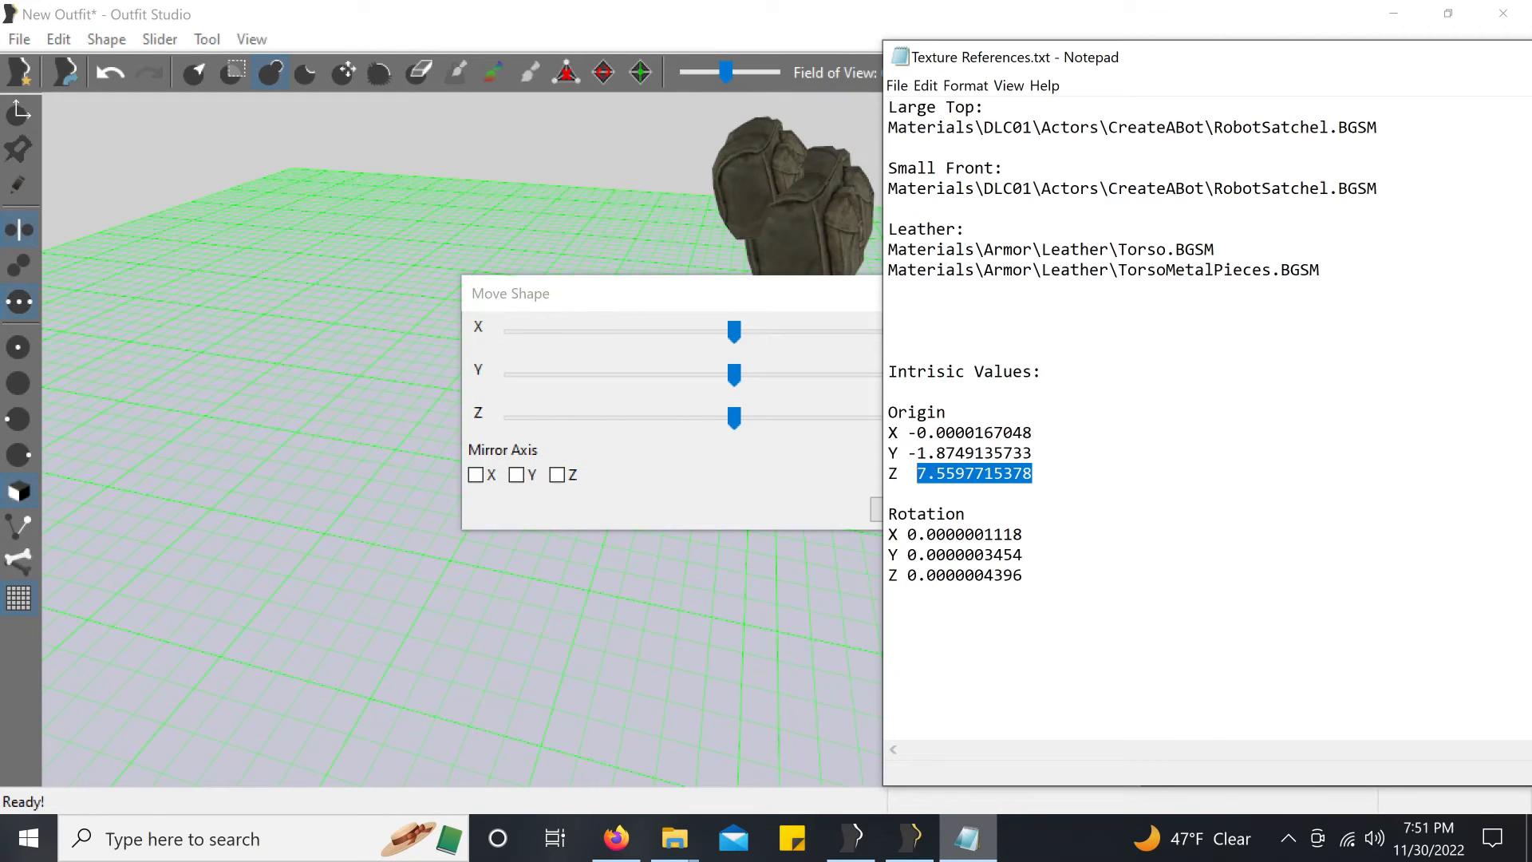
right_click(931, 470)
left_click(994, 528)
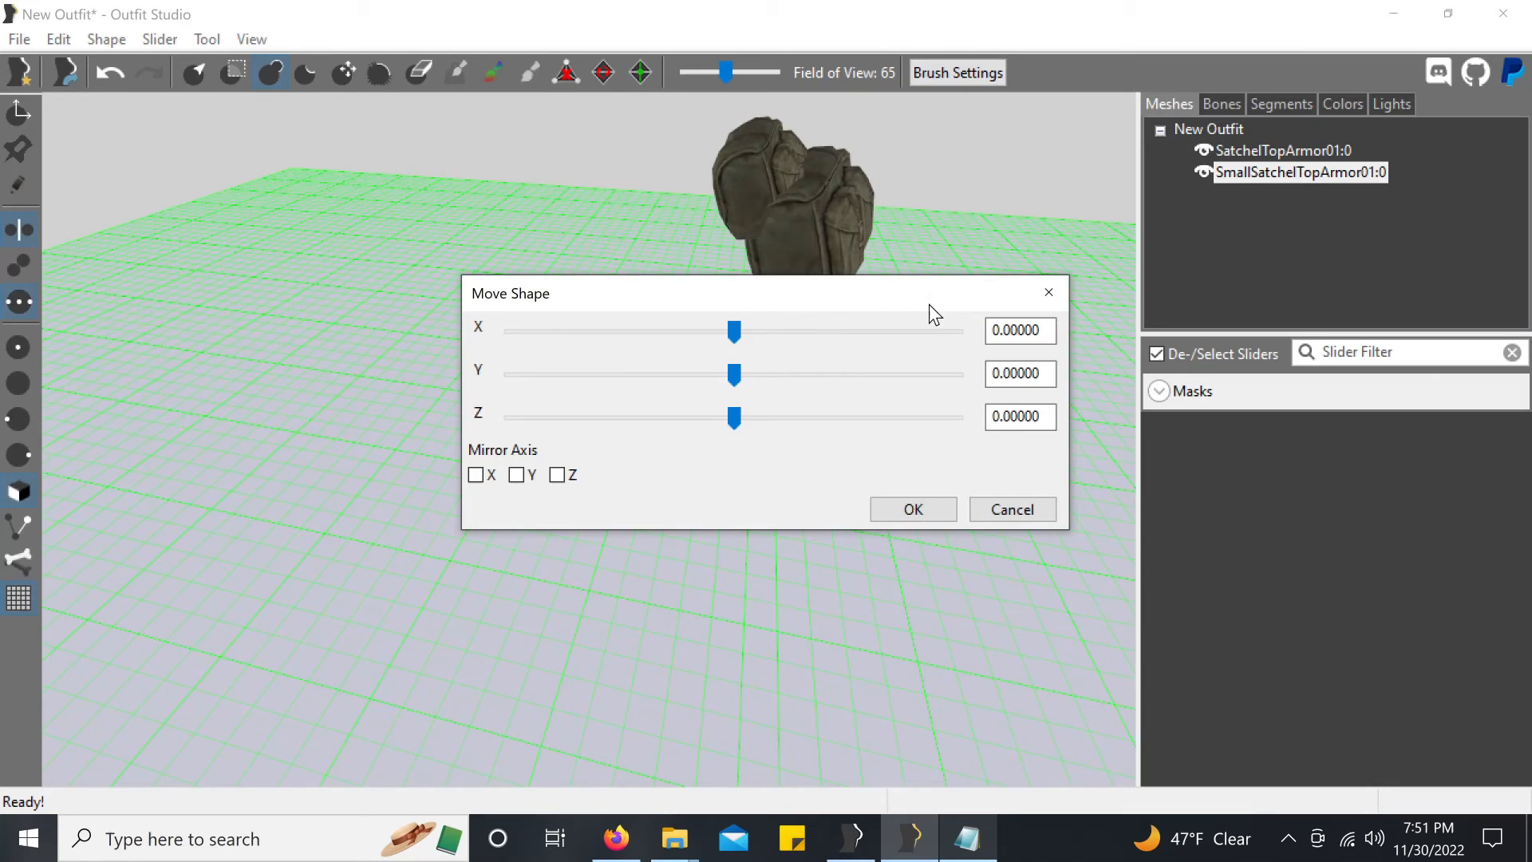
left_click(807, 306)
left_click_drag(1012, 416, 935, 417)
right_click(1019, 413)
left_click(1037, 510)
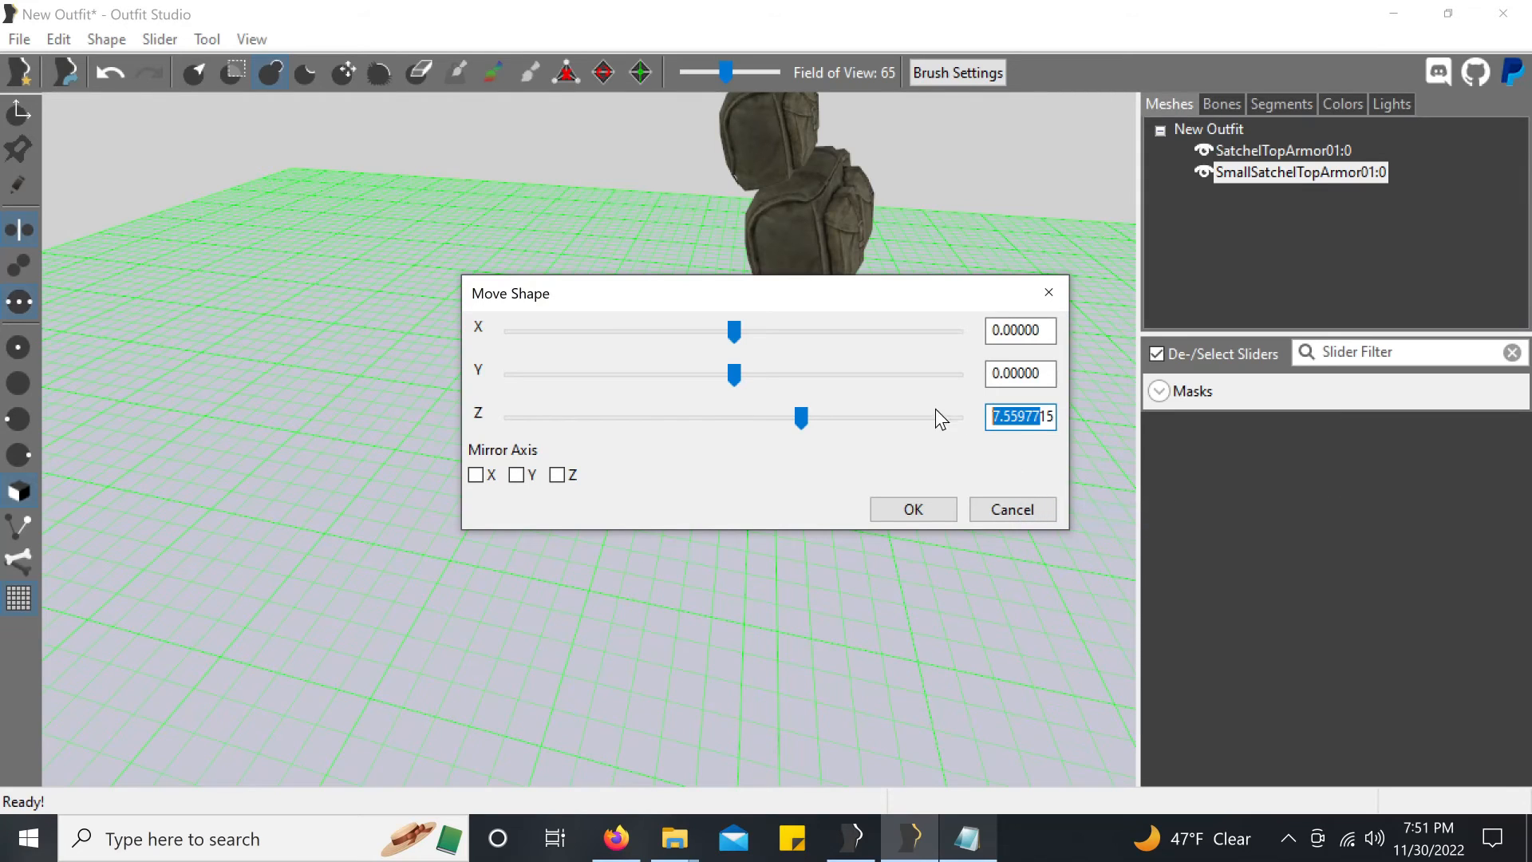
Step: Copy the Origin Y value from the notes and set the Y offset of SmallSatchelTopArmor01:0 to -1.8749135733
left_click(967, 838)
left_click_drag(1033, 452, 907, 452)
right_click(948, 454)
left_click(982, 505)
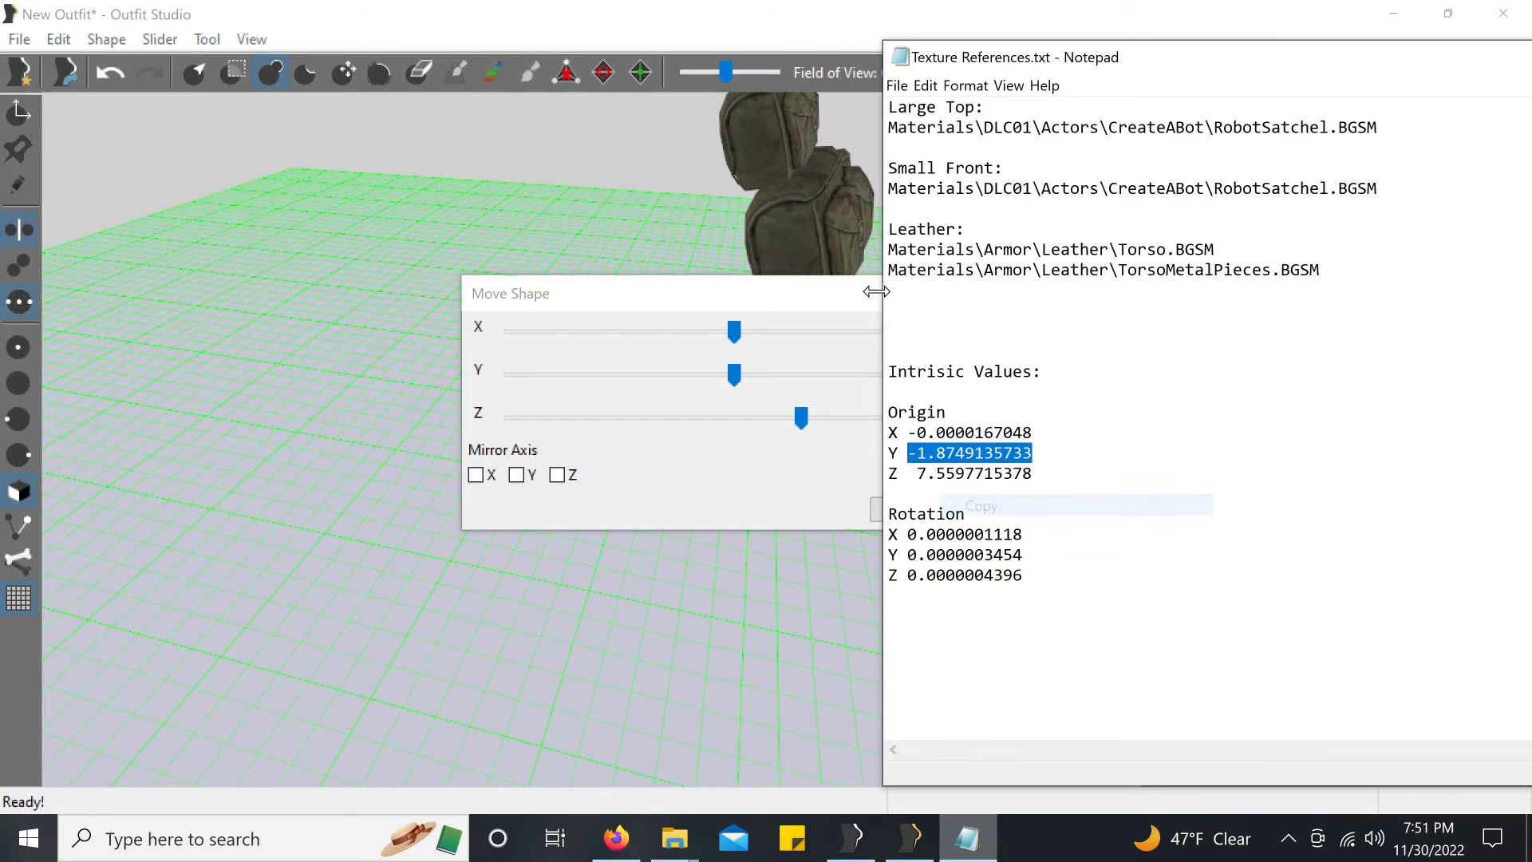
key("alt+Tab")
left_click_drag(1038, 373, 961, 370)
right_click(993, 373)
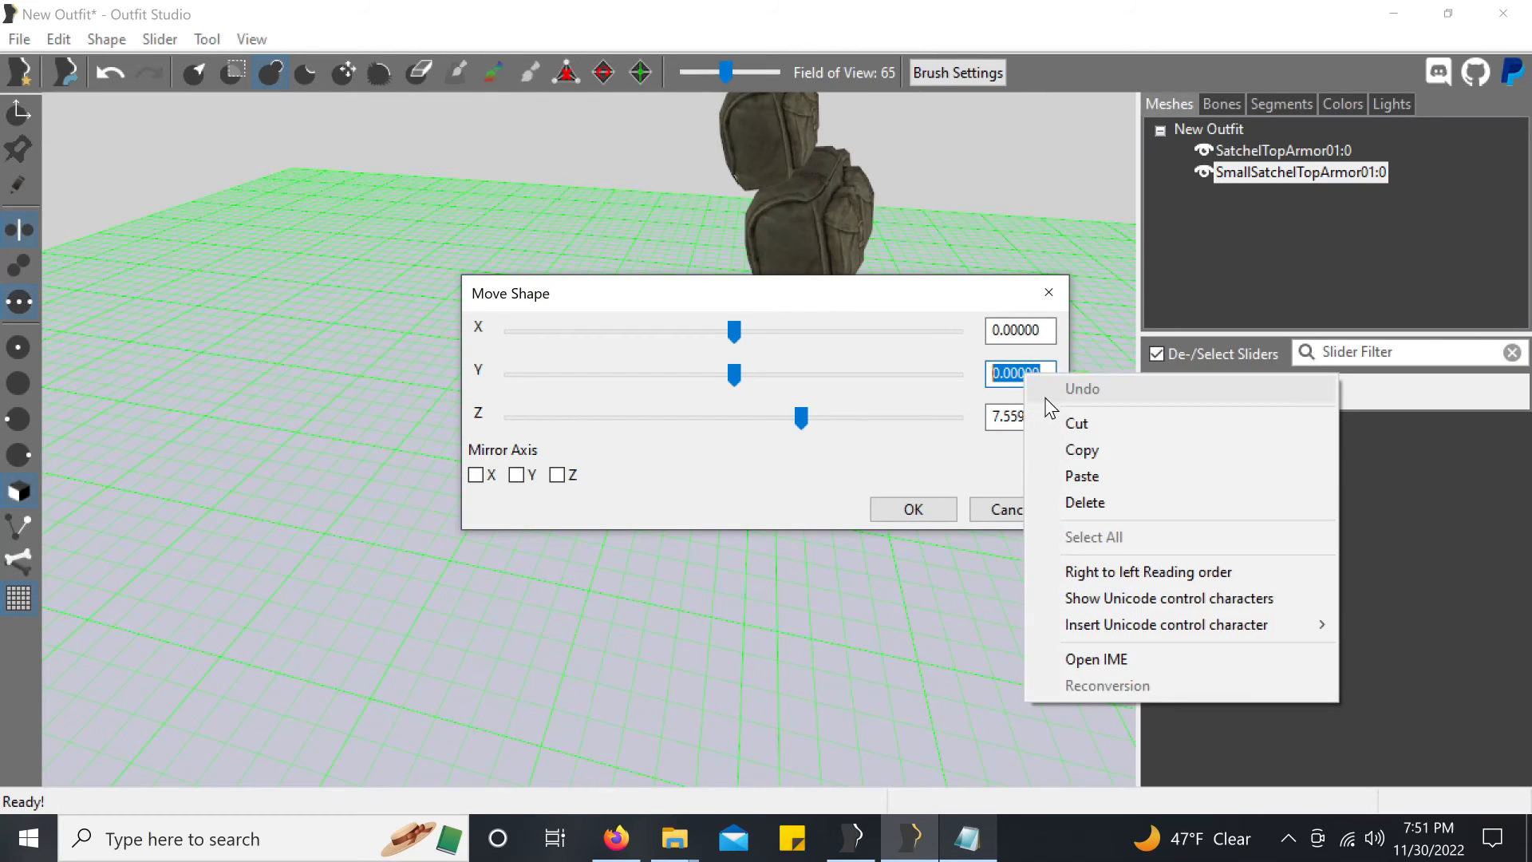
left_click(1087, 469)
key("Tab")
key("shift+Tab")
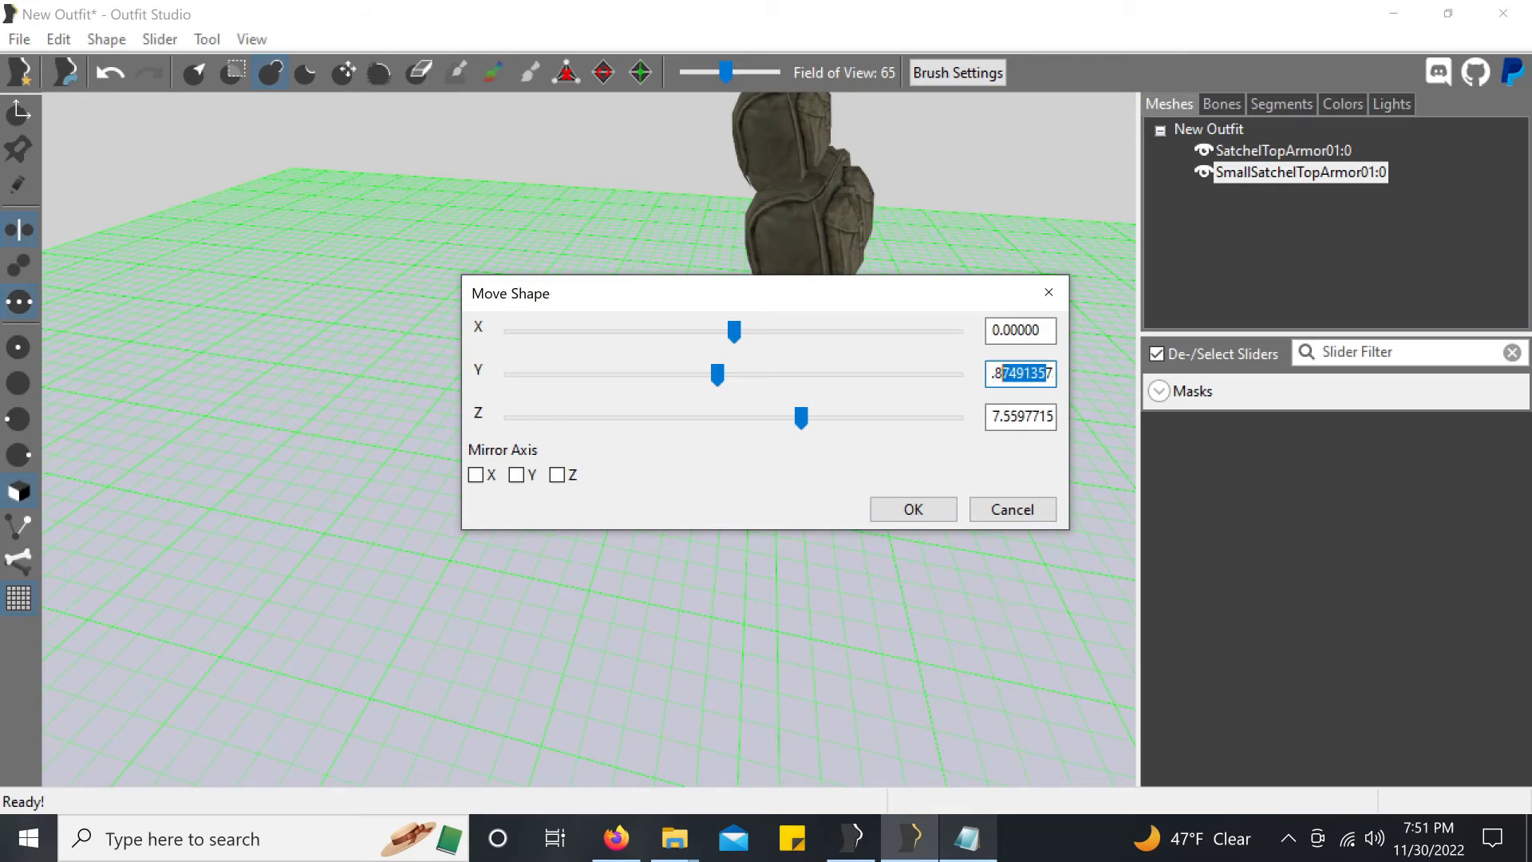
Step: Copy the Origin X value from the notes, set the X offset of SmallSatchelTopArmor01:0 to -0.0000167048 and apply the move
left_click(965, 839)
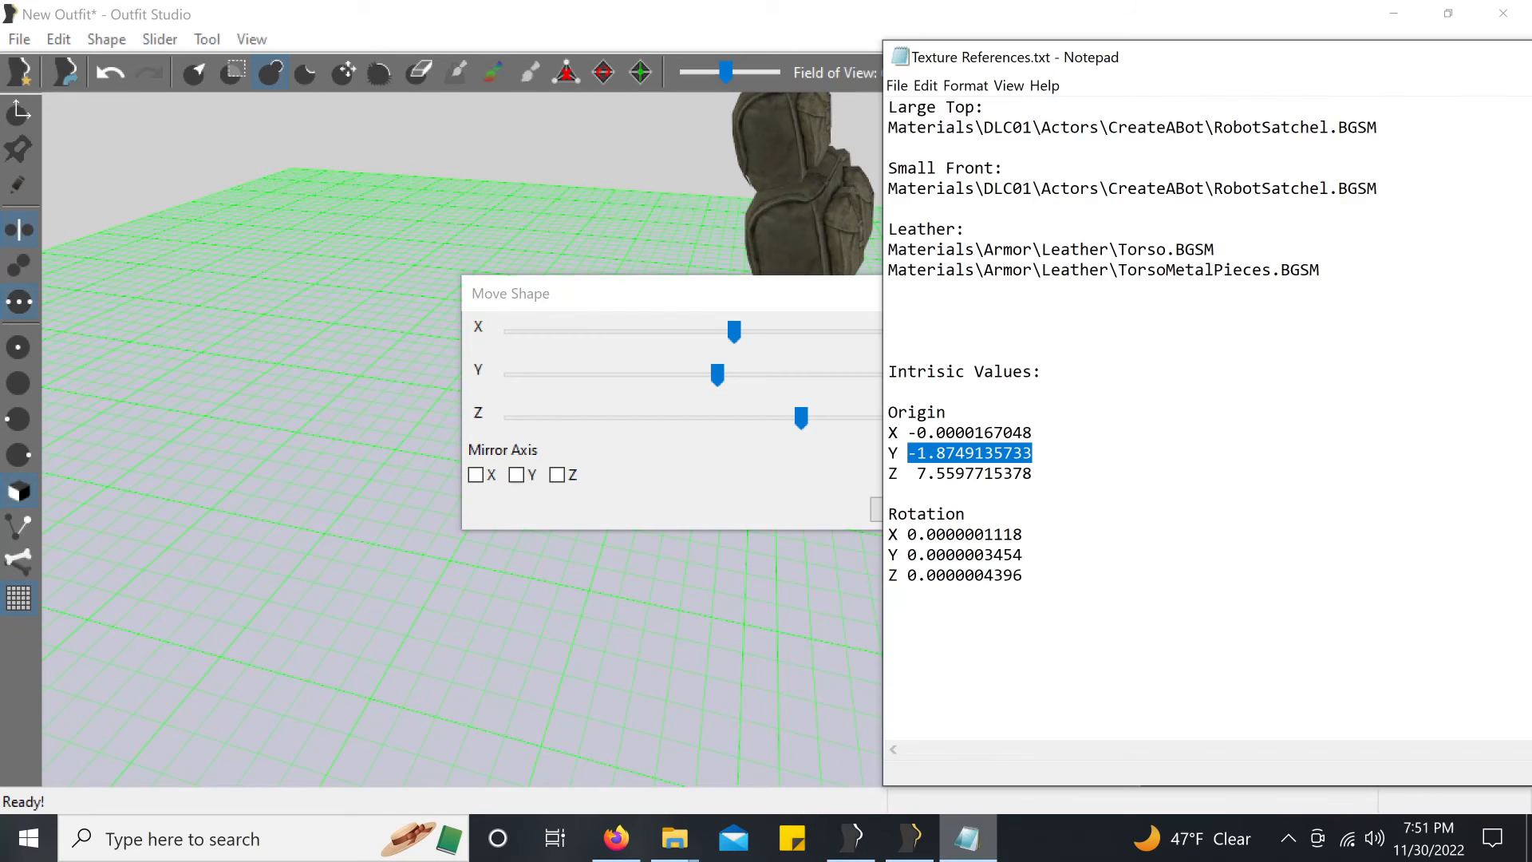
left_click_drag(1032, 432, 908, 433)
right_click(936, 431)
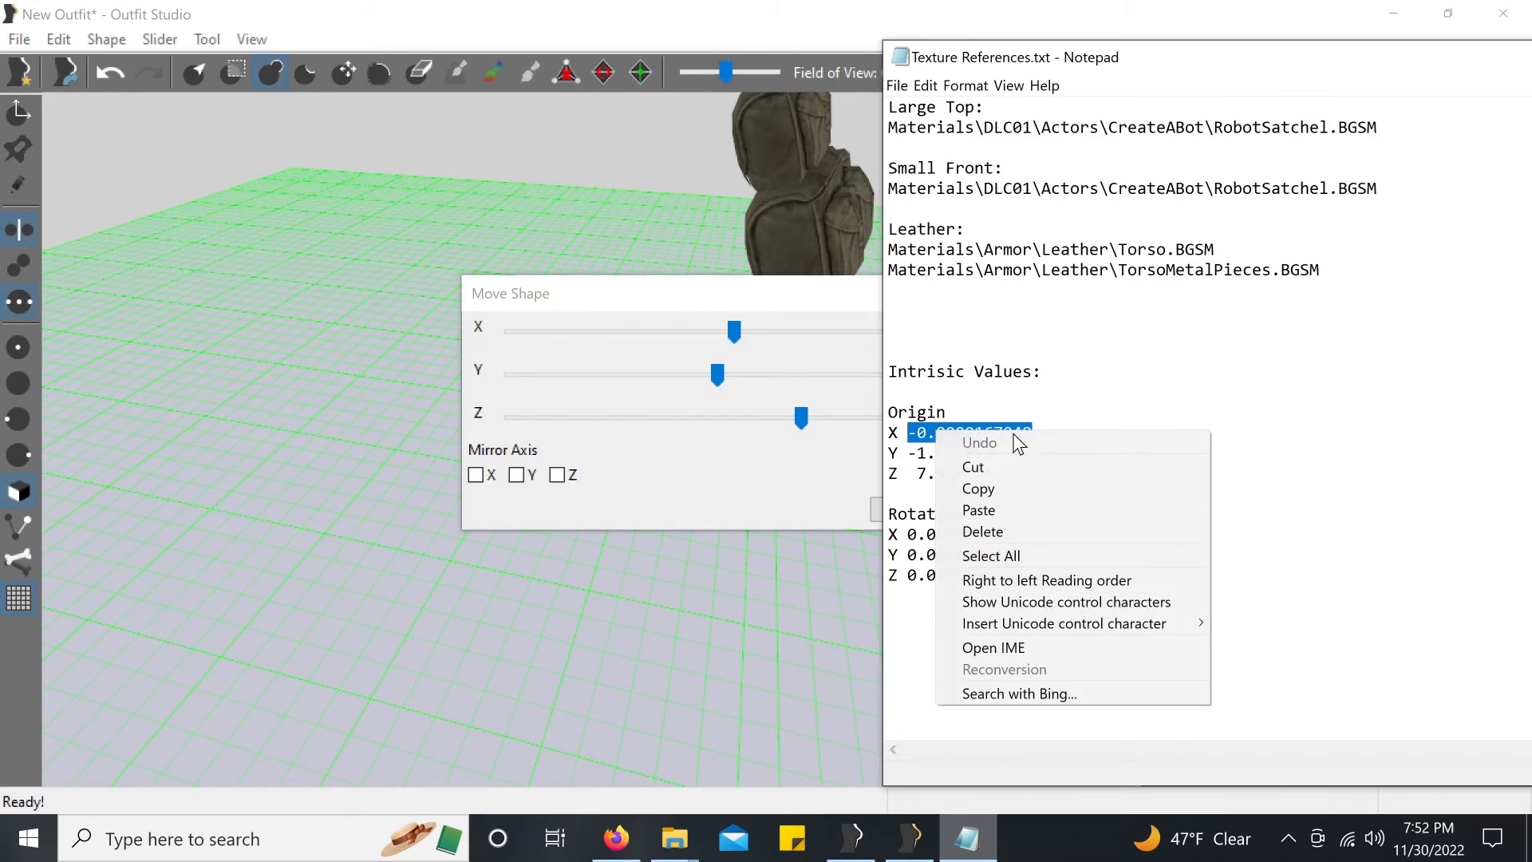
left_click(1017, 489)
left_click(841, 278)
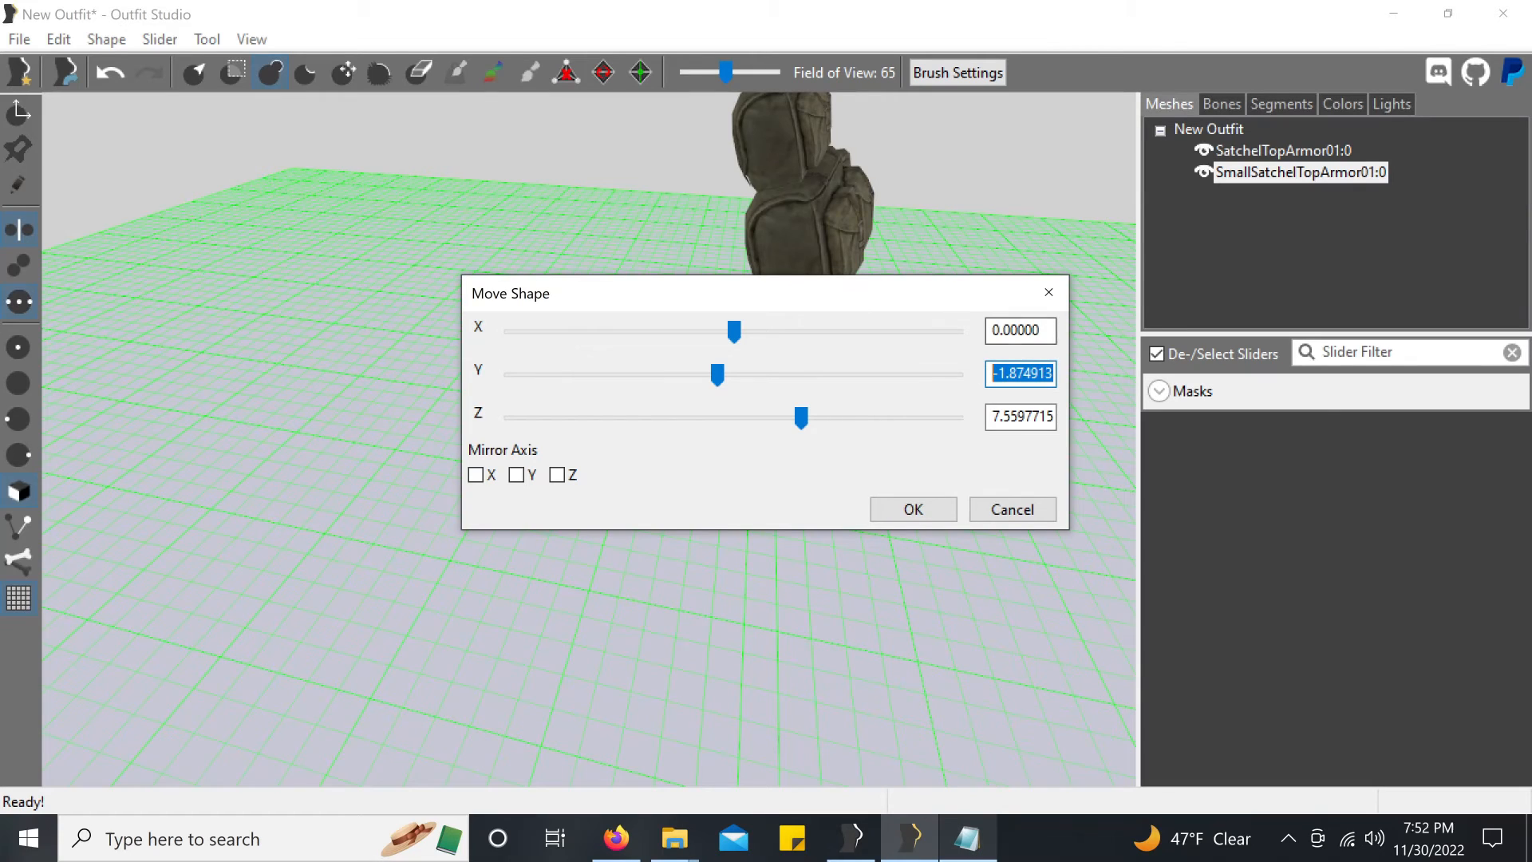
left_click_drag(1047, 329, 982, 329)
right_click(1015, 327)
left_click(1084, 423)
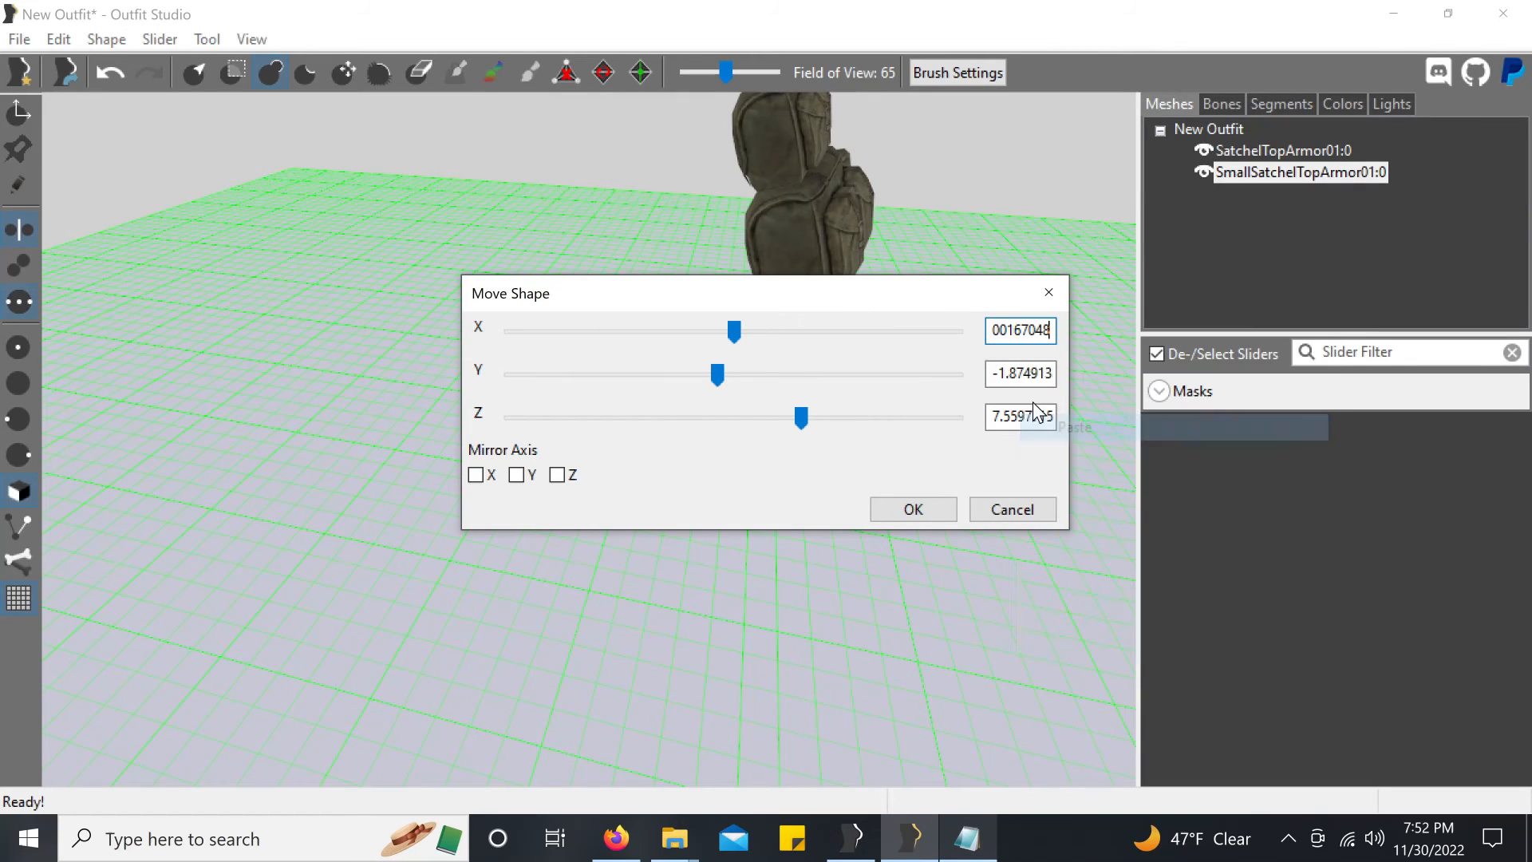
left_click(925, 510)
Step: Export the moved satchels to a NIF file named "!" on the Desktop and locate the exported file there
scroll(951, 179, "down", 5)
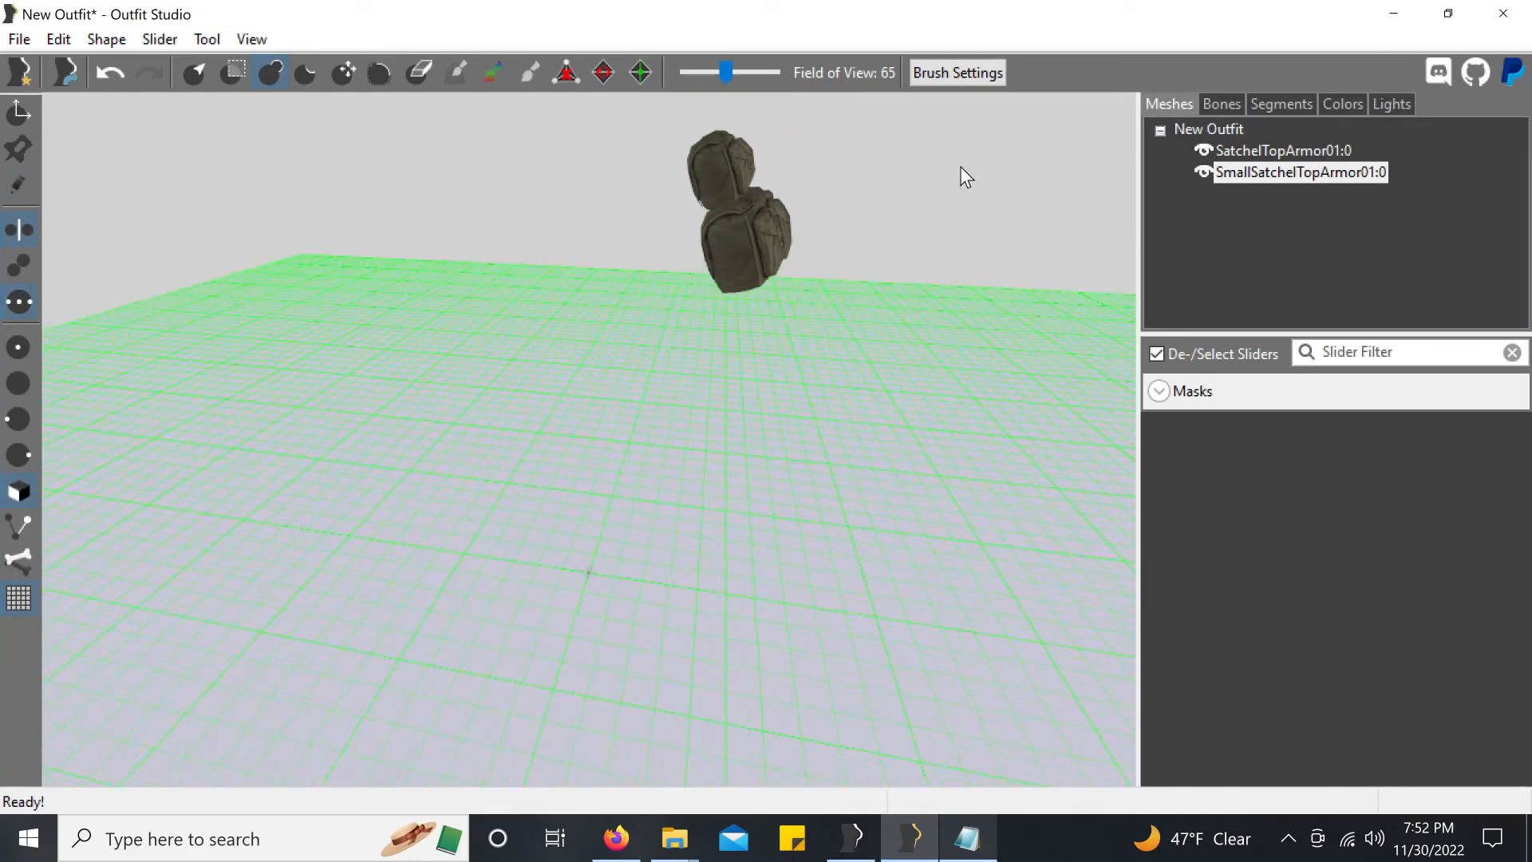
left_click(32, 40)
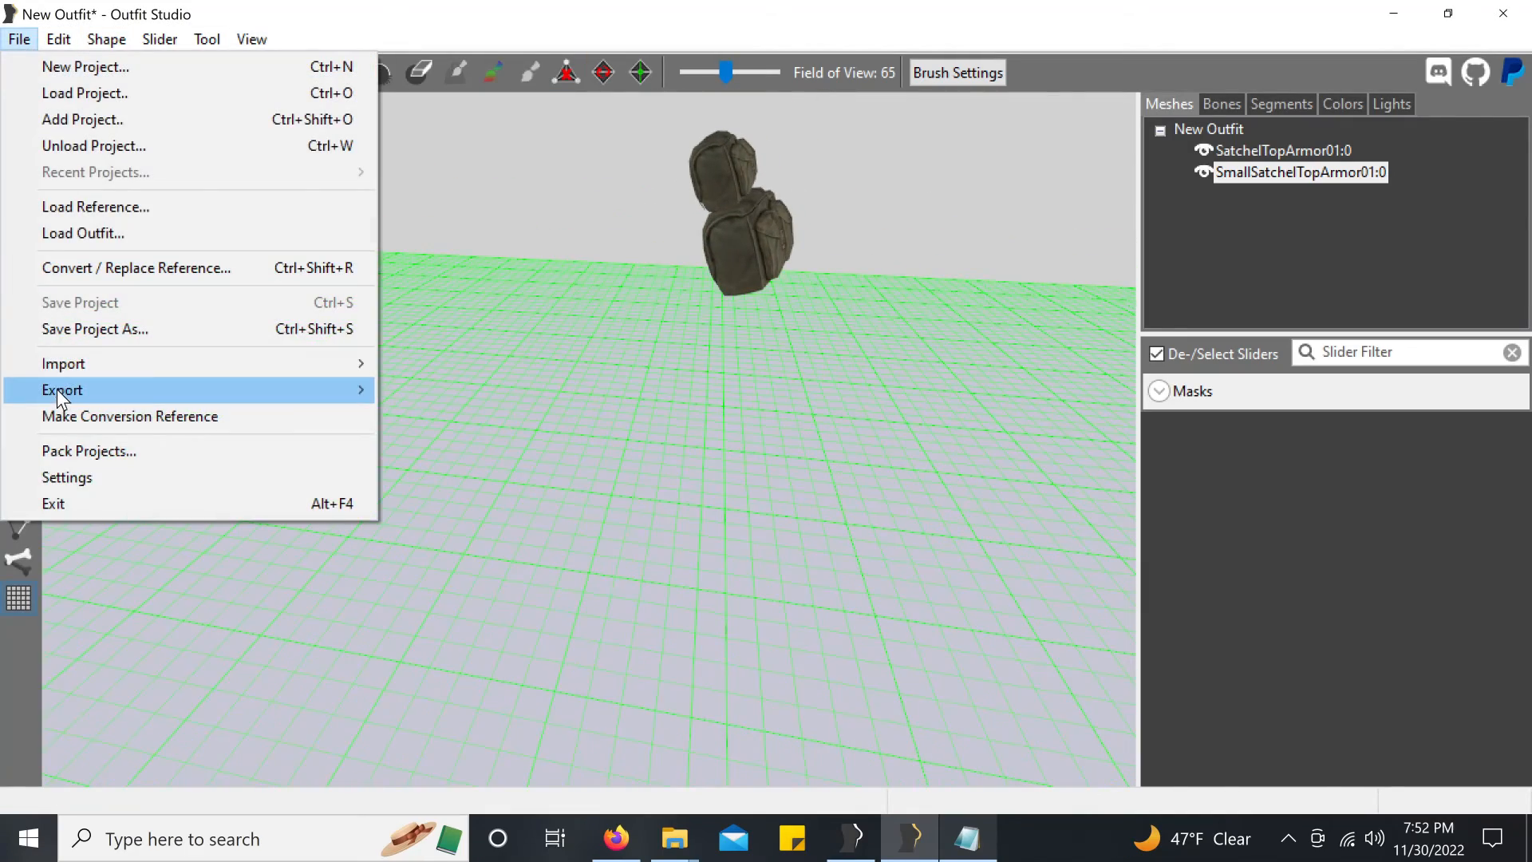
mouse_move(59, 391)
left_click(412, 393)
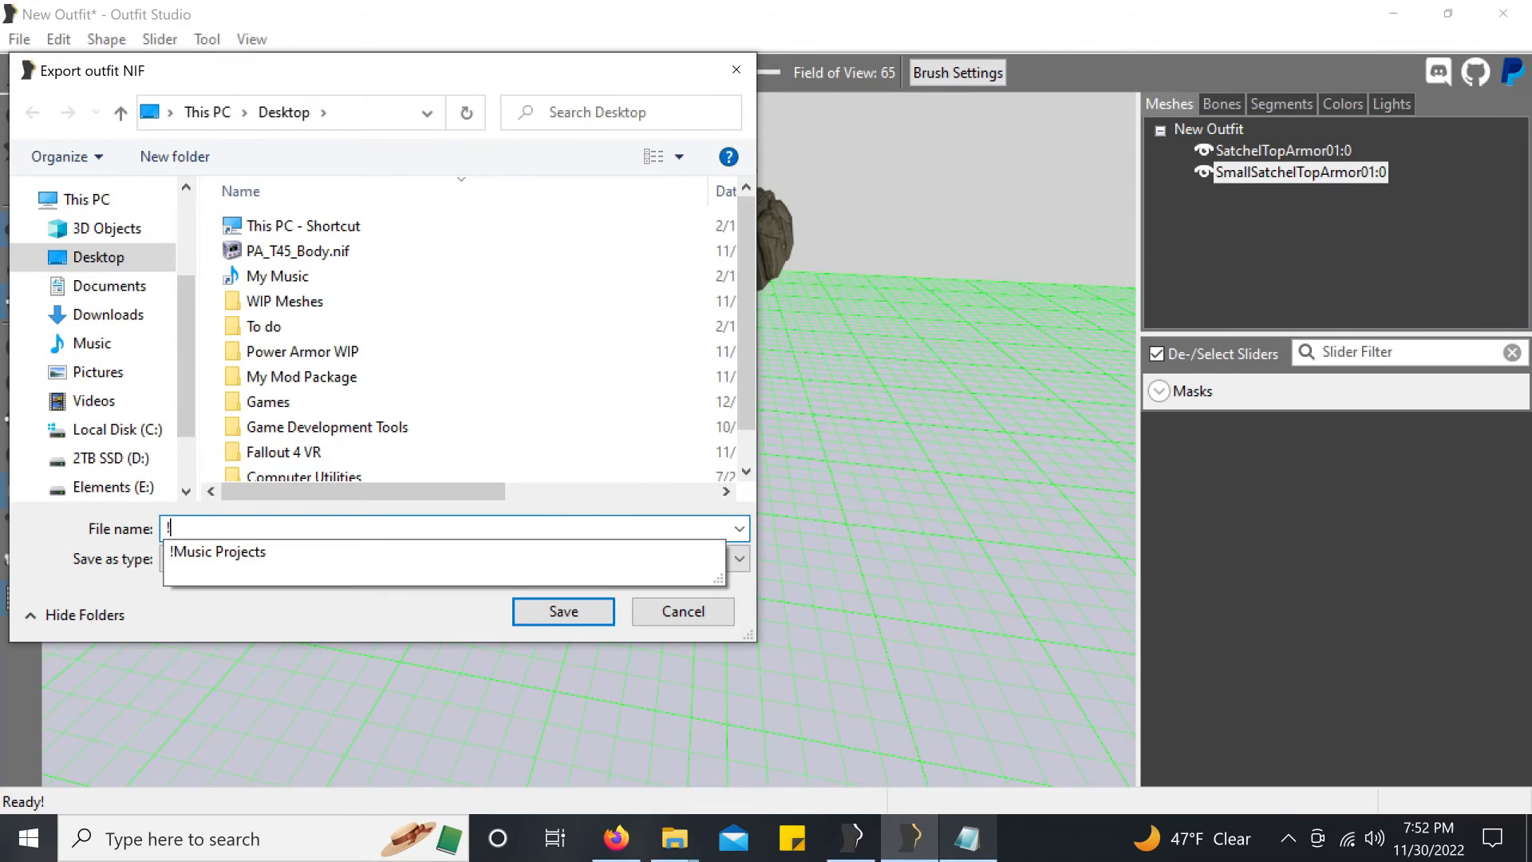
key("Escape")
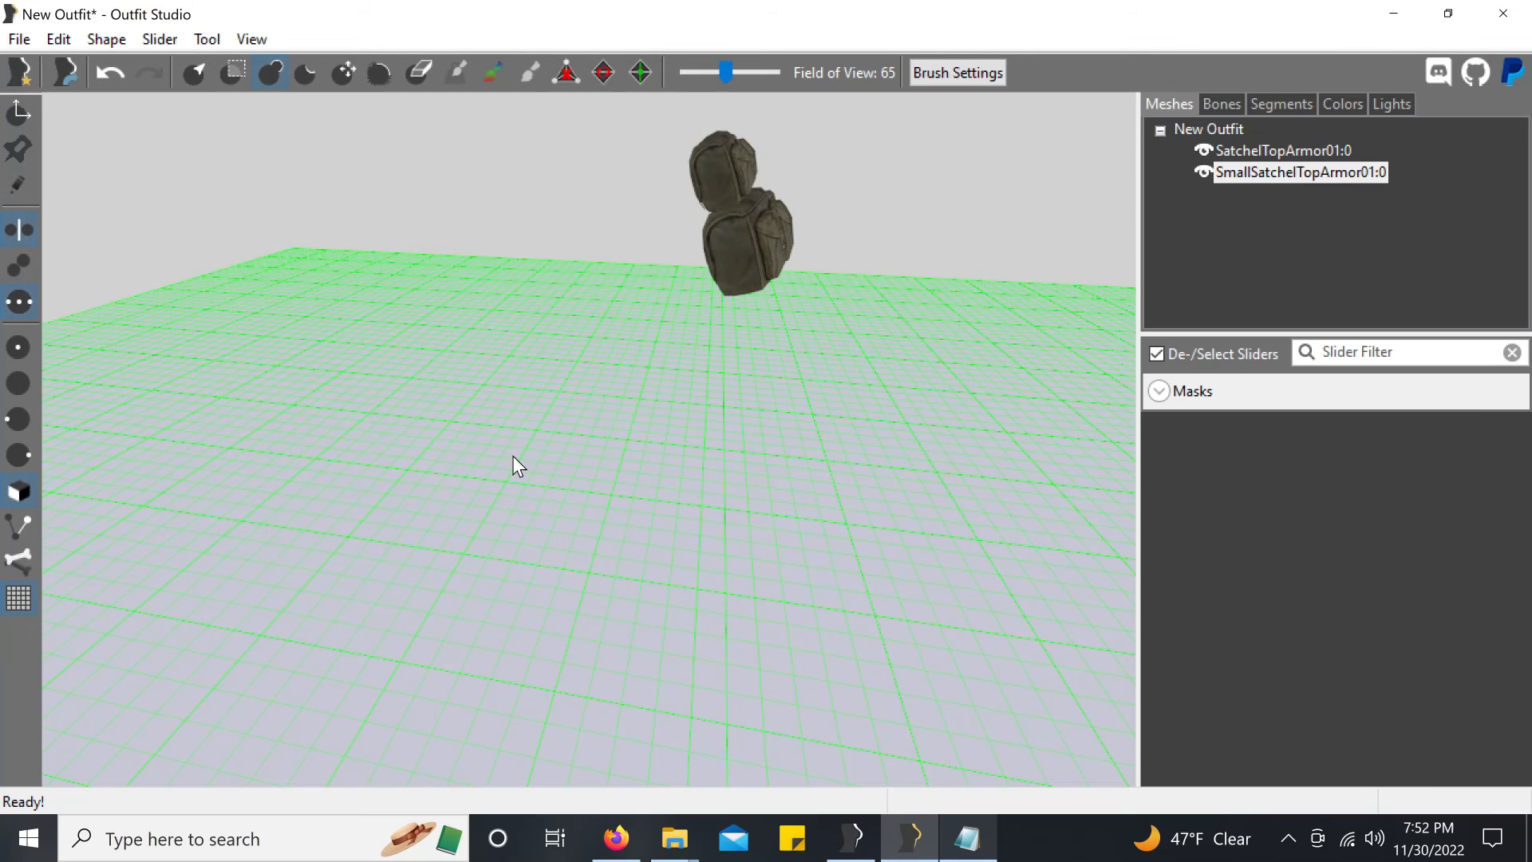
left_click(1395, 16)
left_click(224, 691)
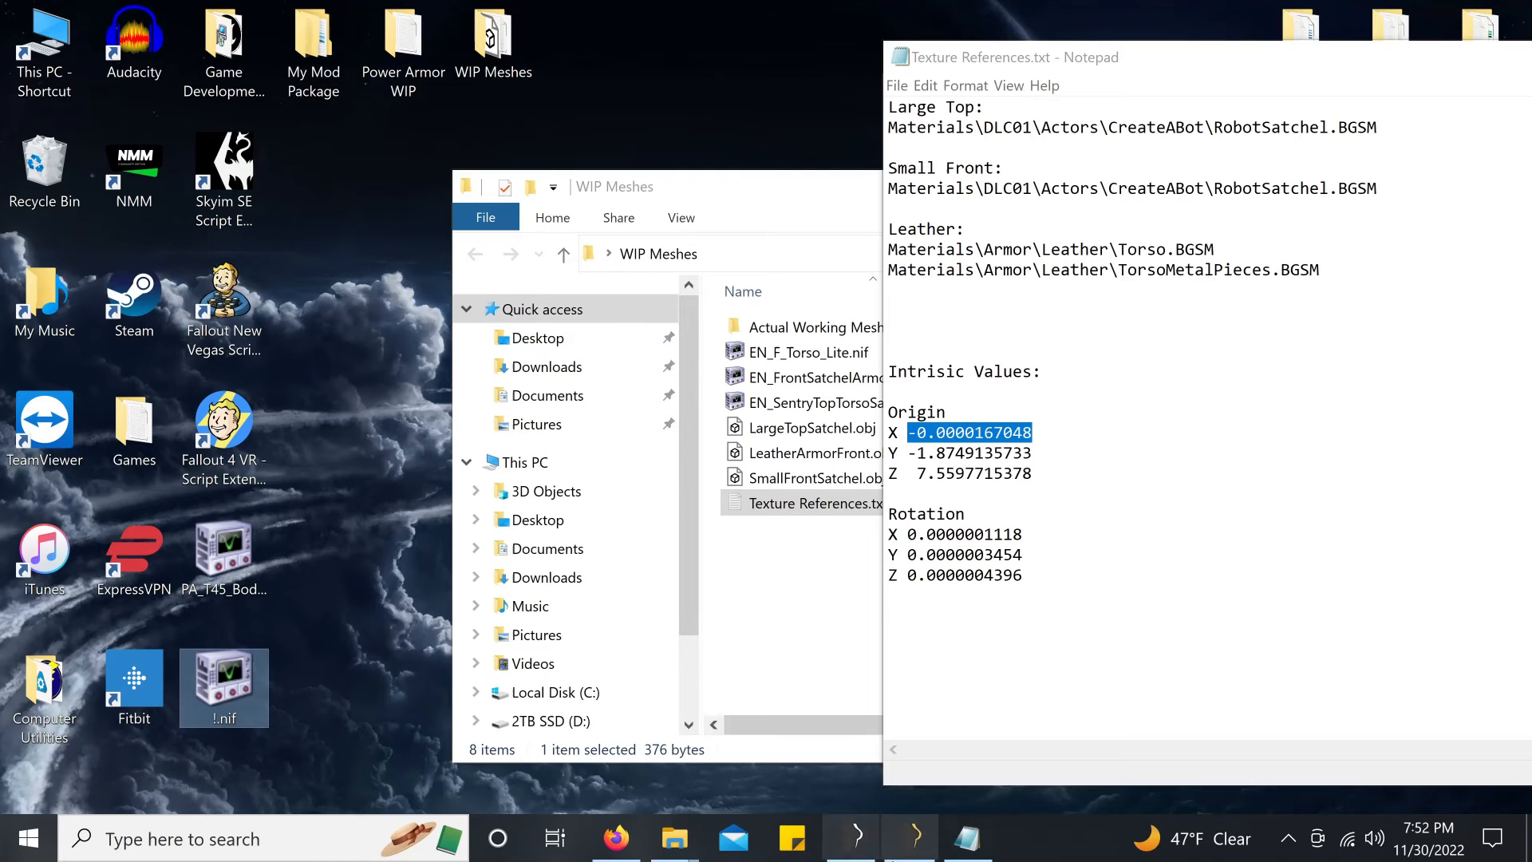
Step: Switch to the empty Outfit Studio project and import PA_T45_Body.nif from the Desktop
left_click(852, 838)
left_click(1475, 774)
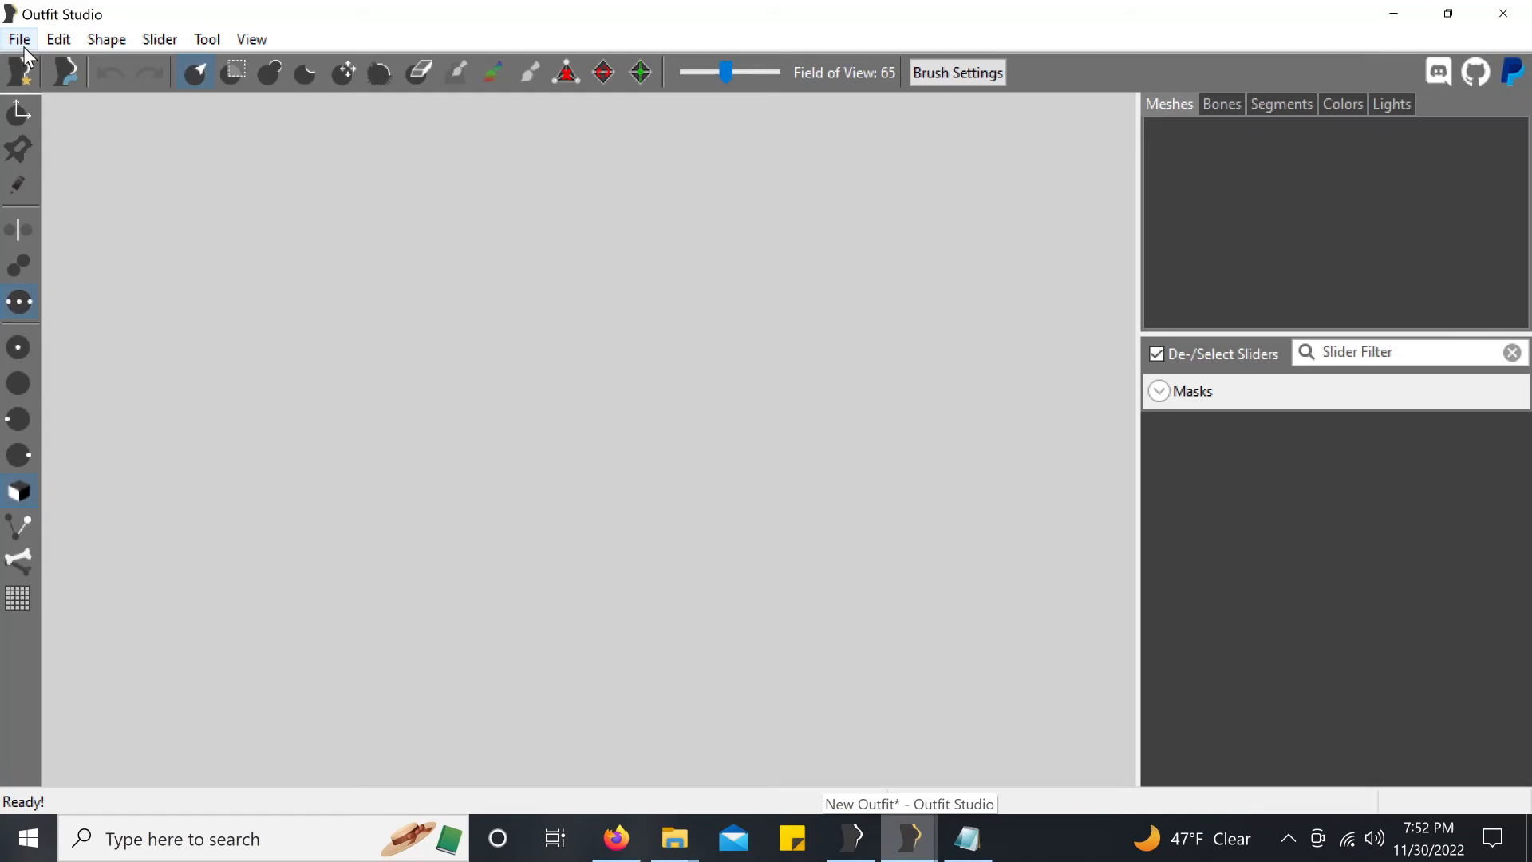
left_click(22, 39)
mouse_move(79, 363)
left_click(543, 364)
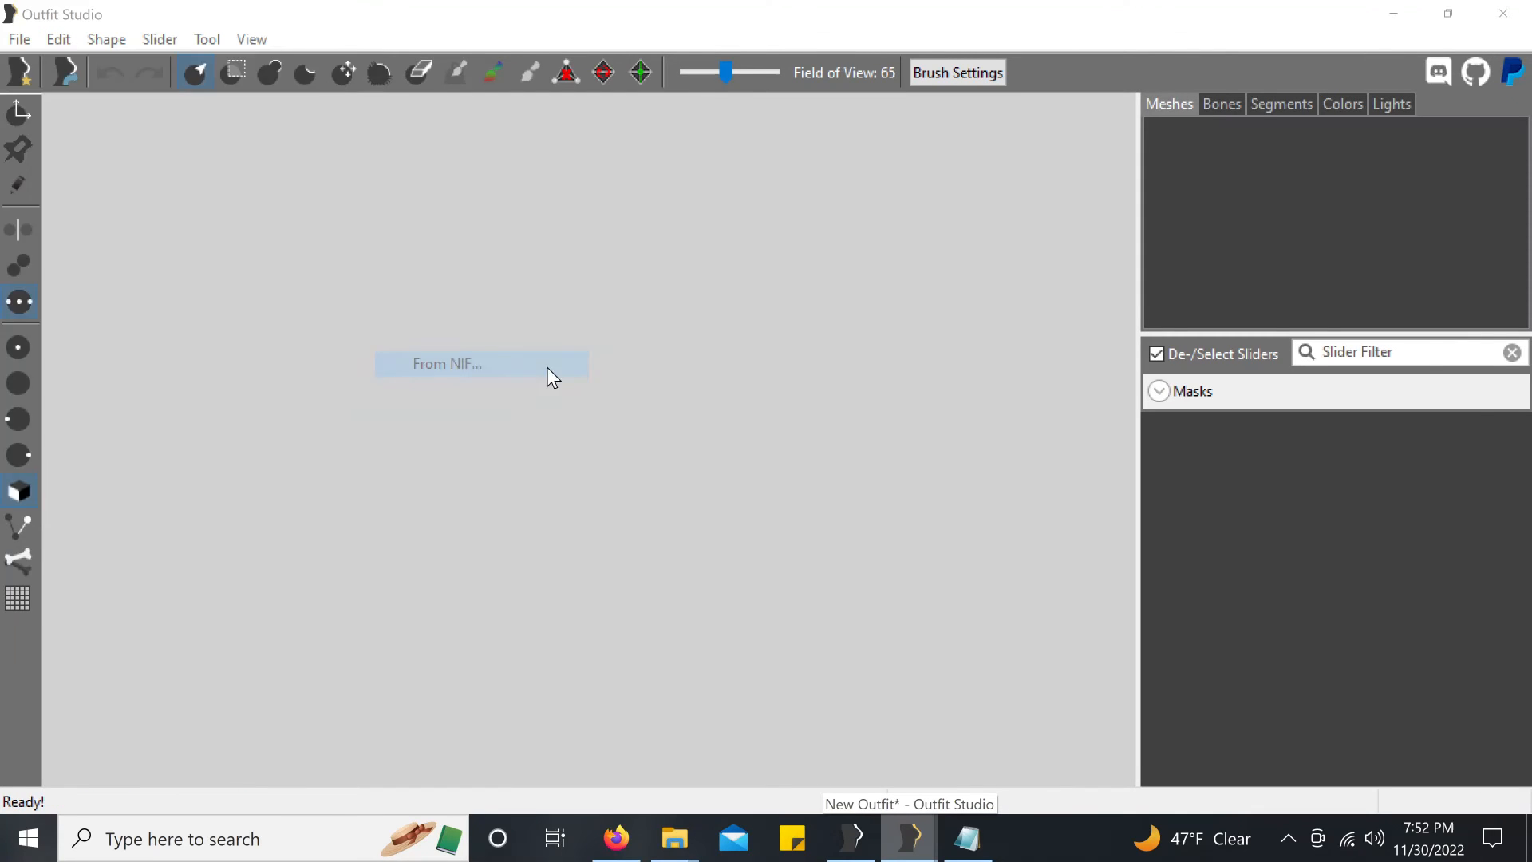
left_click(281, 249)
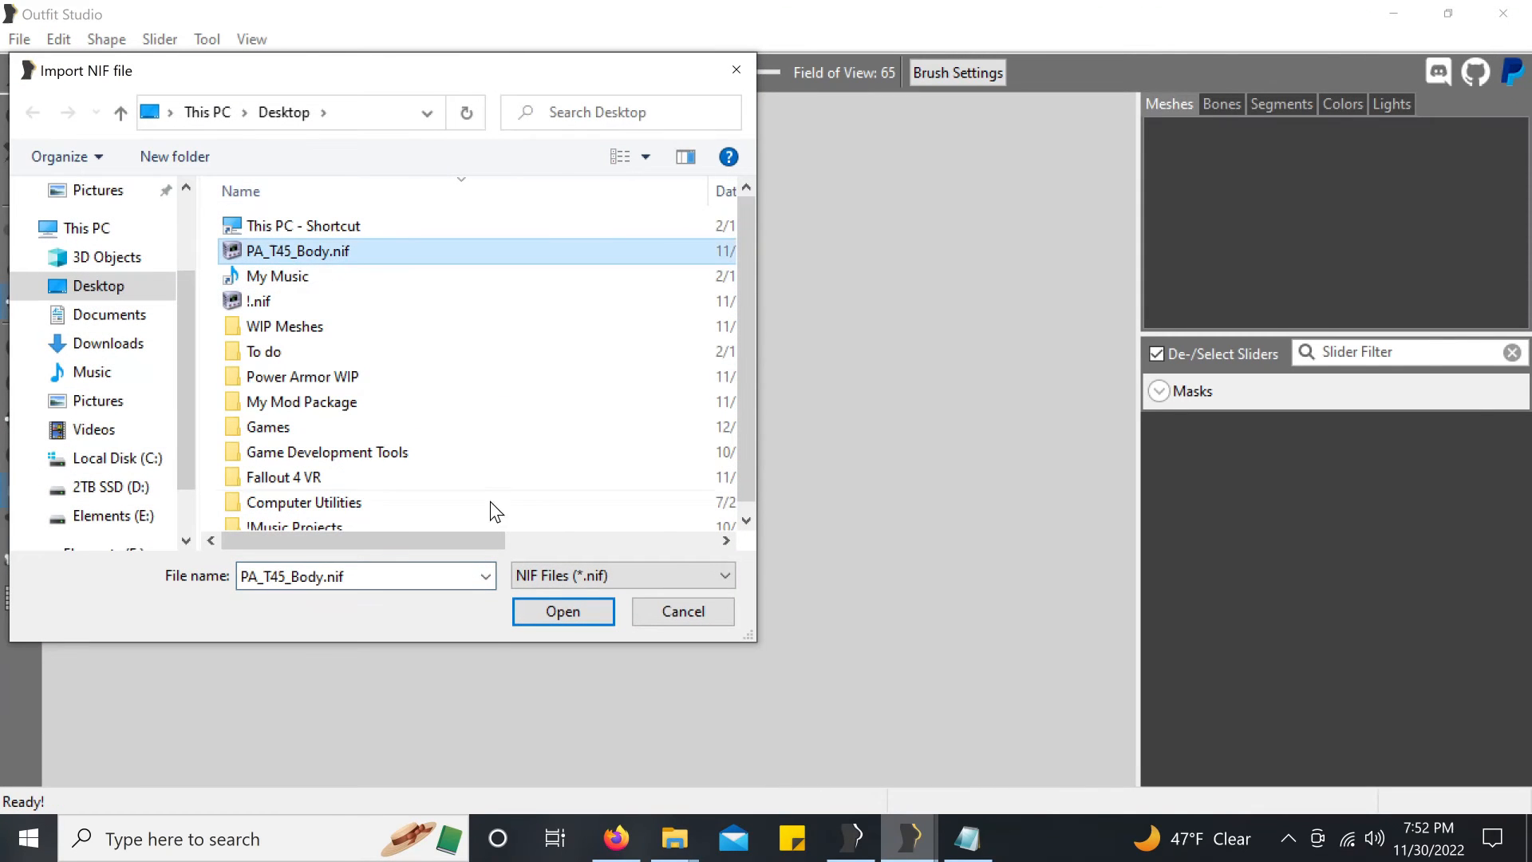
left_click(557, 619)
Step: Import !.nif from the Desktop into the T-45 body project and view the combined meshes from the side
left_click(18, 39)
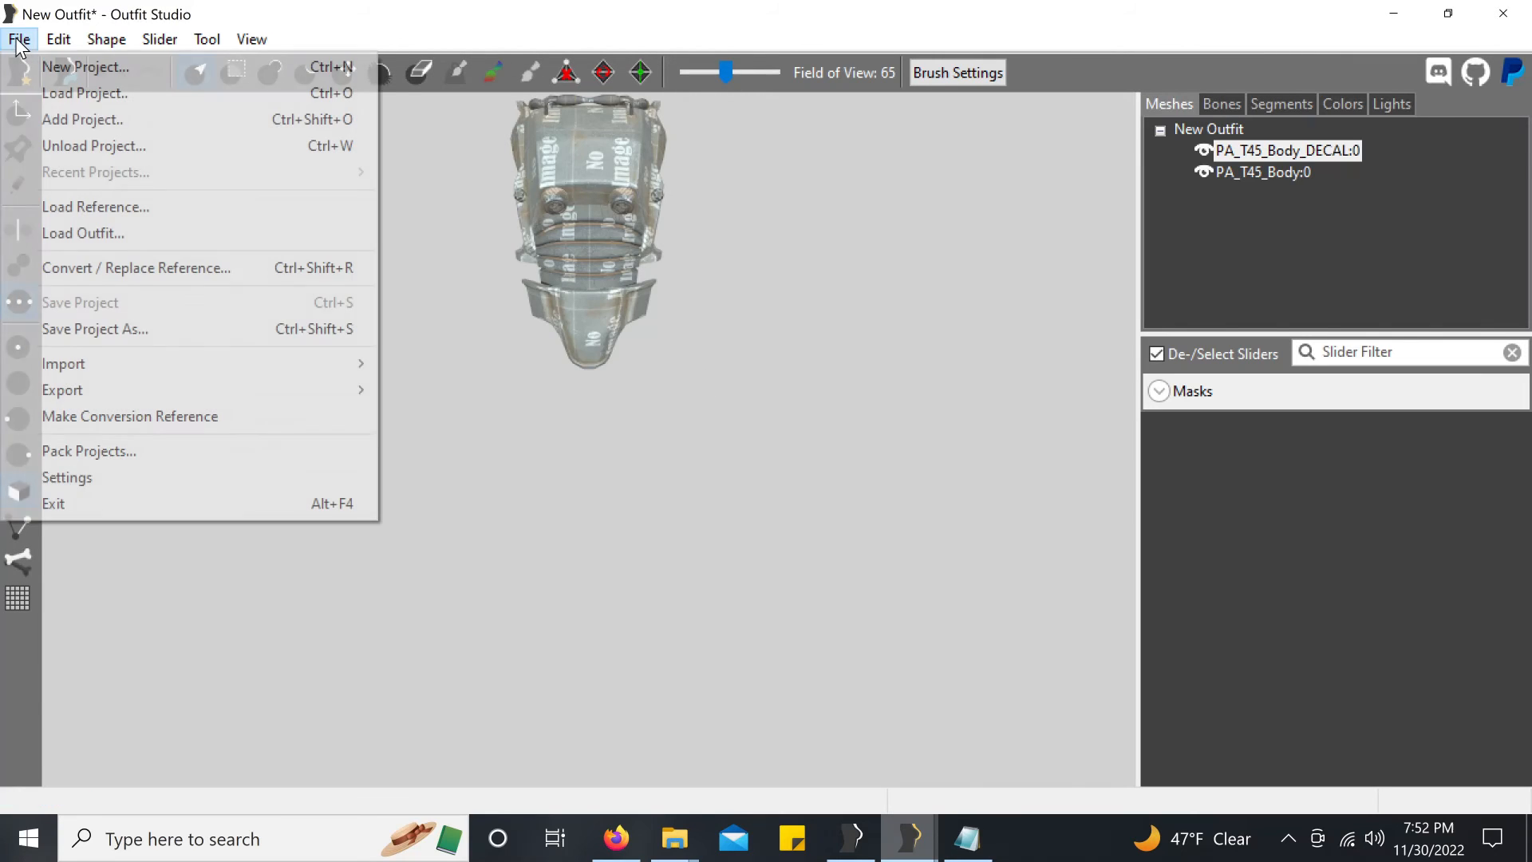
mouse_move(80, 364)
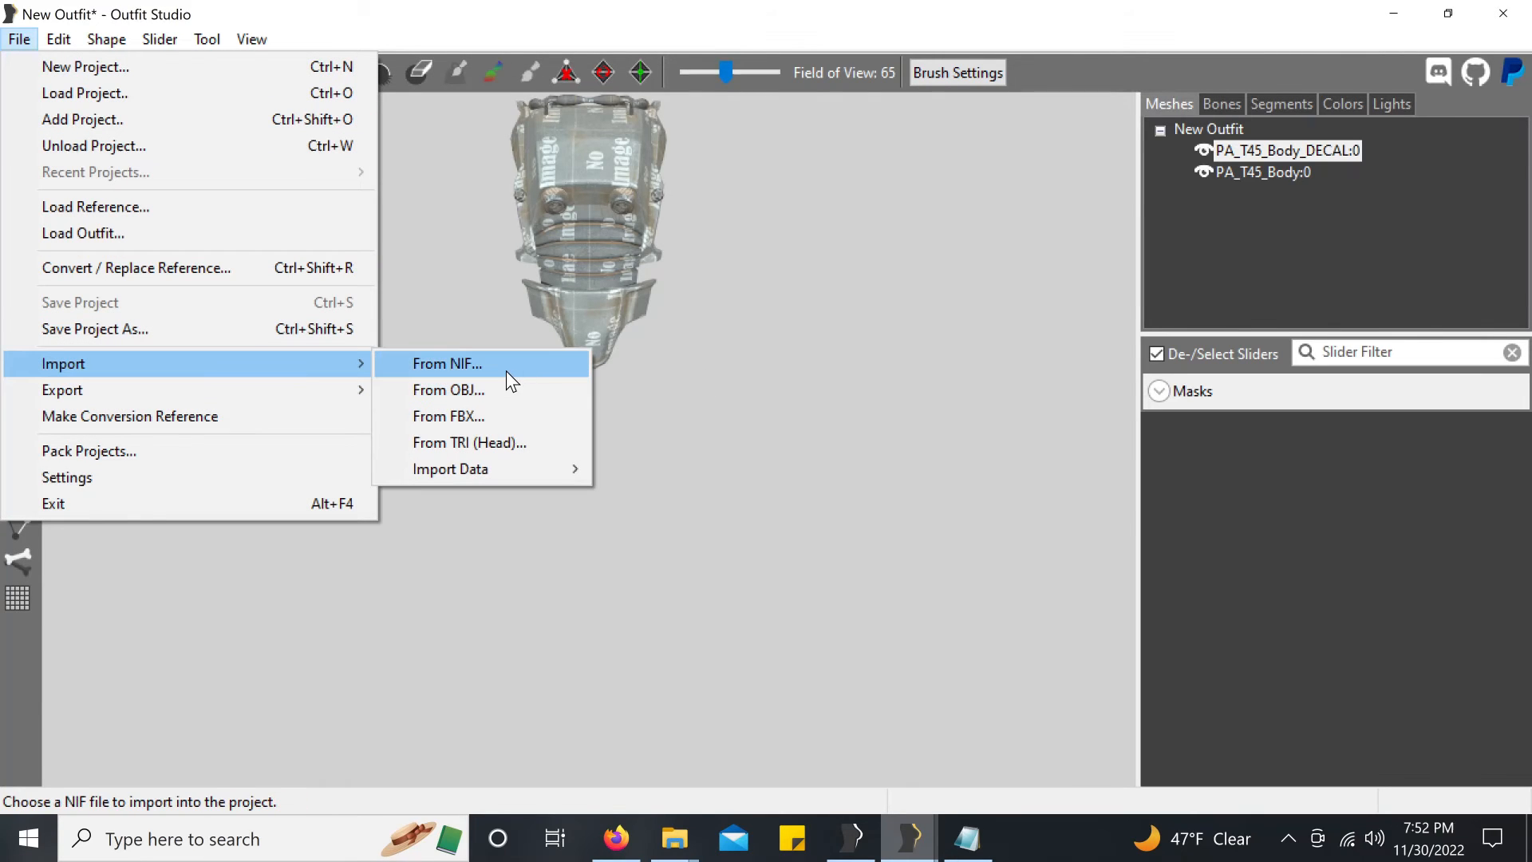
left_click(506, 370)
left_click(308, 309)
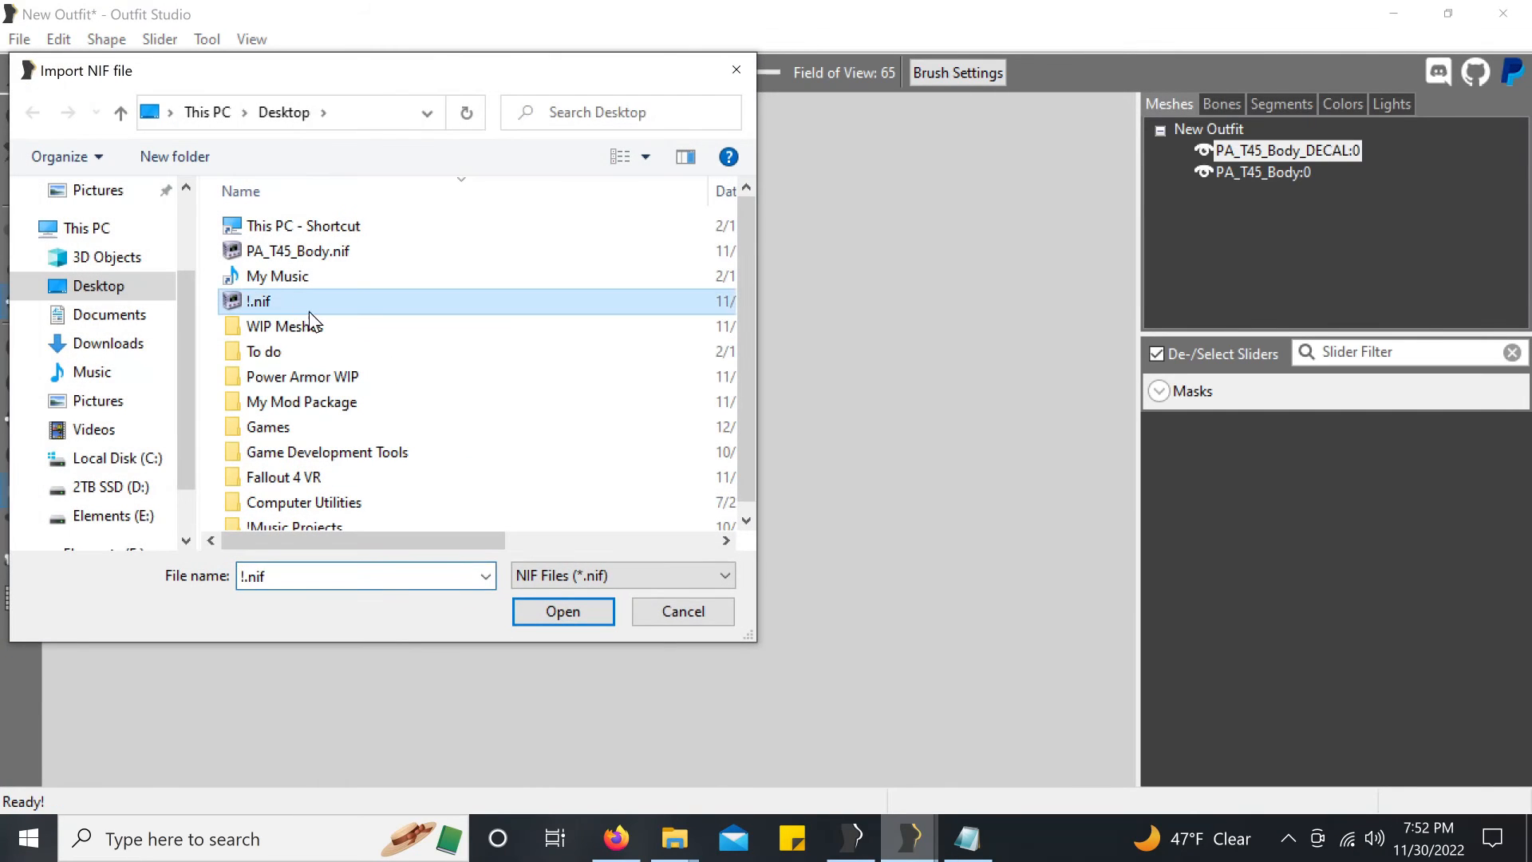
left_click(573, 611)
scroll(589, 215, "down", 5)
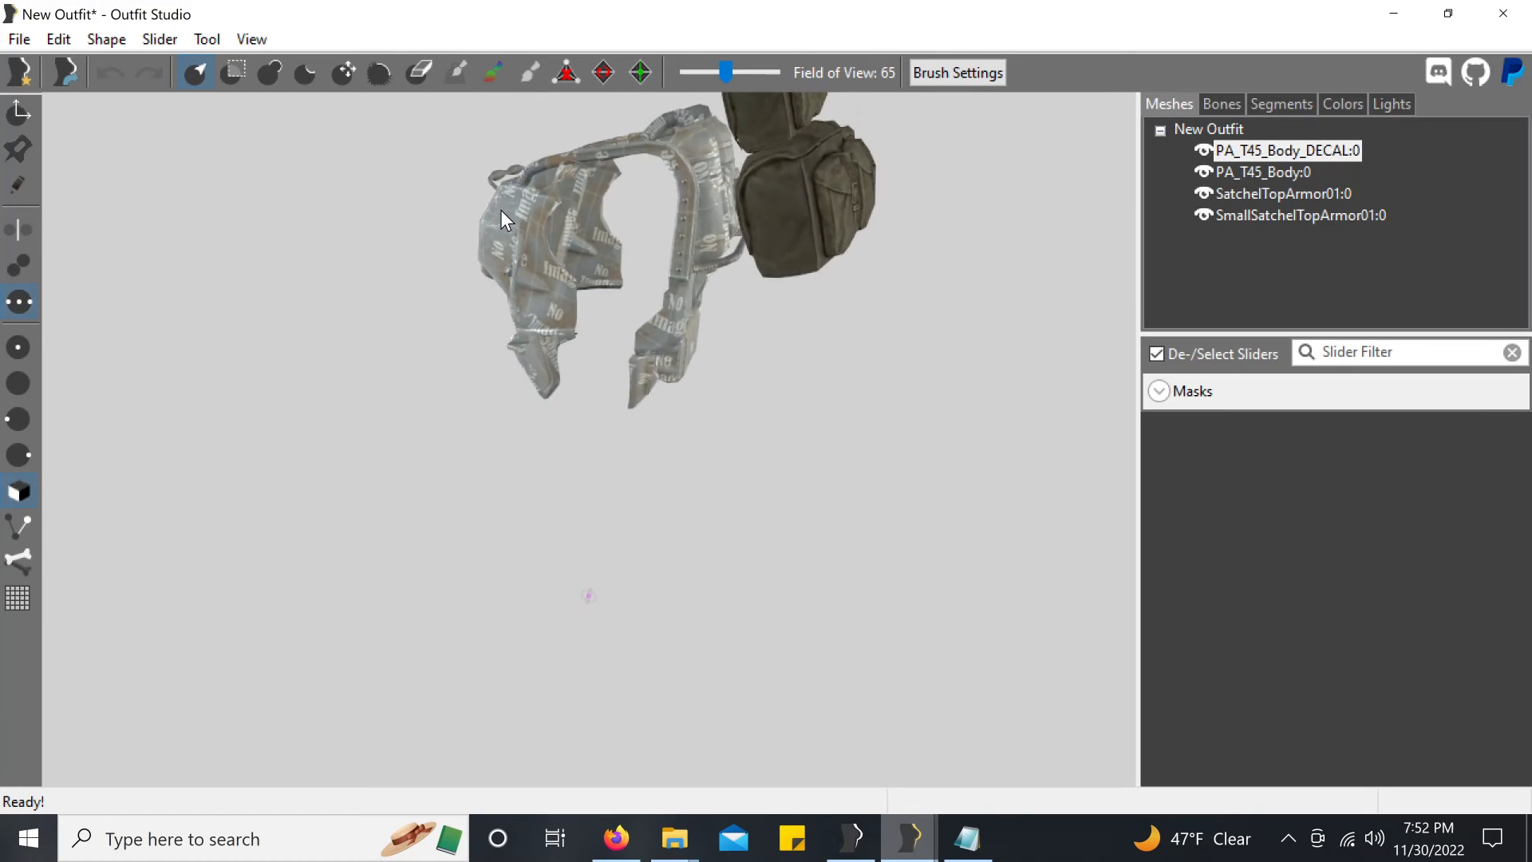
right_click_drag(500, 209, 687, 195)
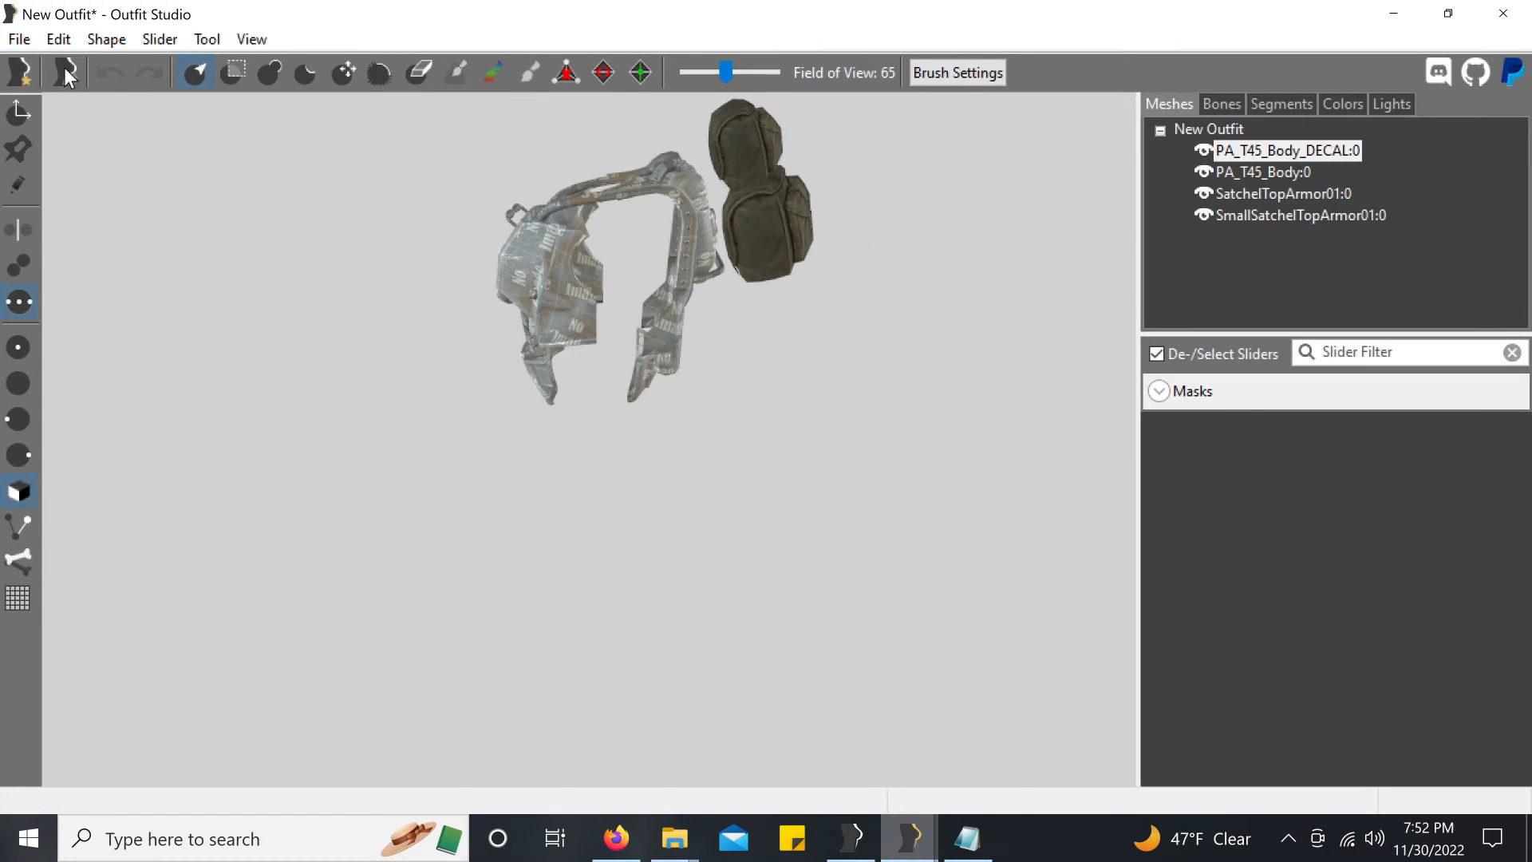
Step: Export the combined T-45 body and satchels to a NIF file named "!!" on the Desktop, then return to the Desktop
left_click(19, 39)
mouse_move(77, 393)
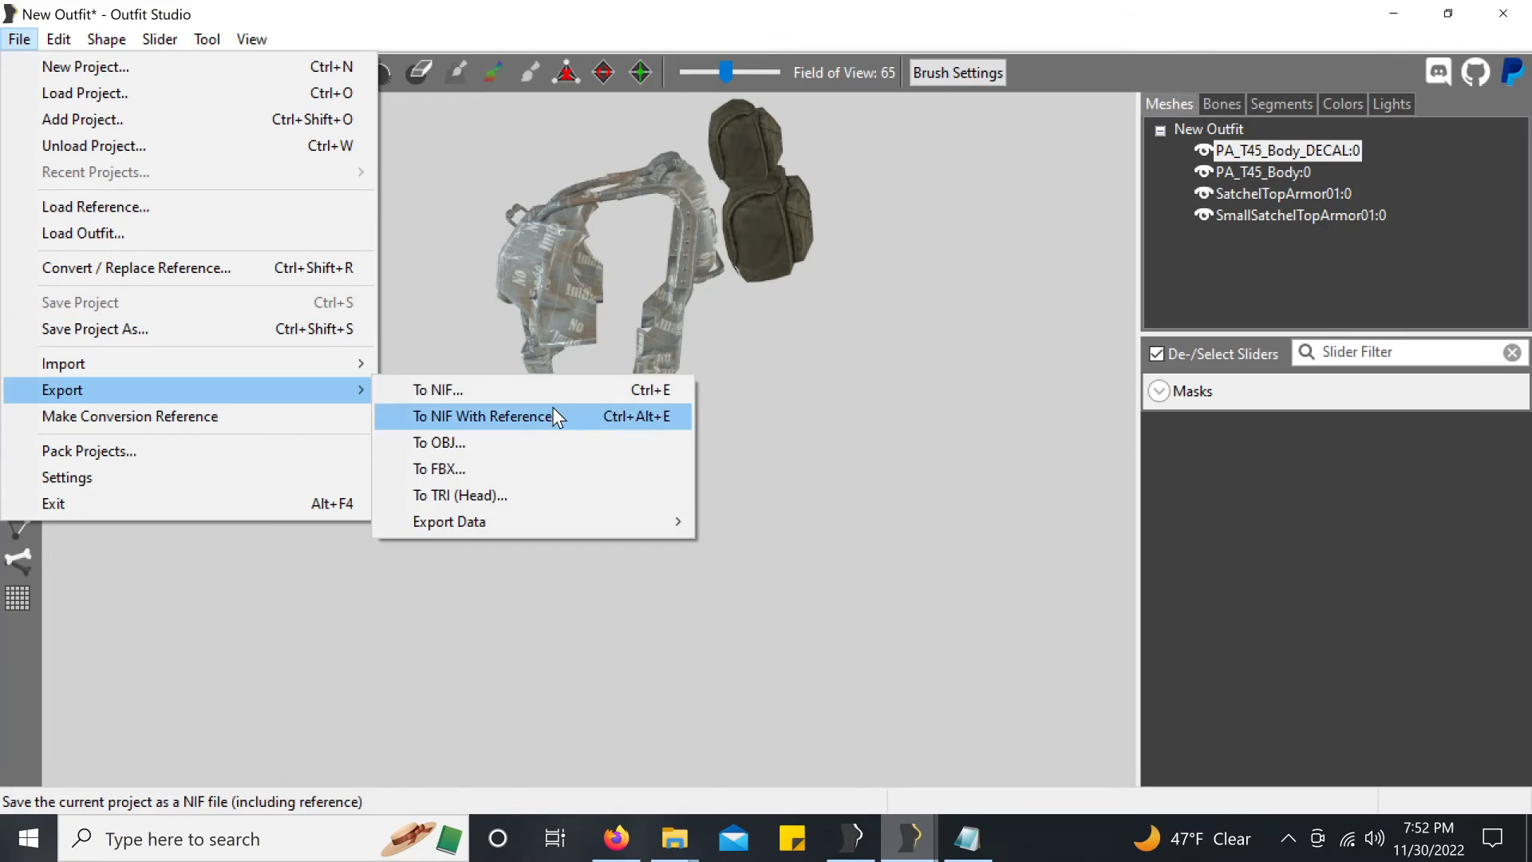
left_click(528, 390)
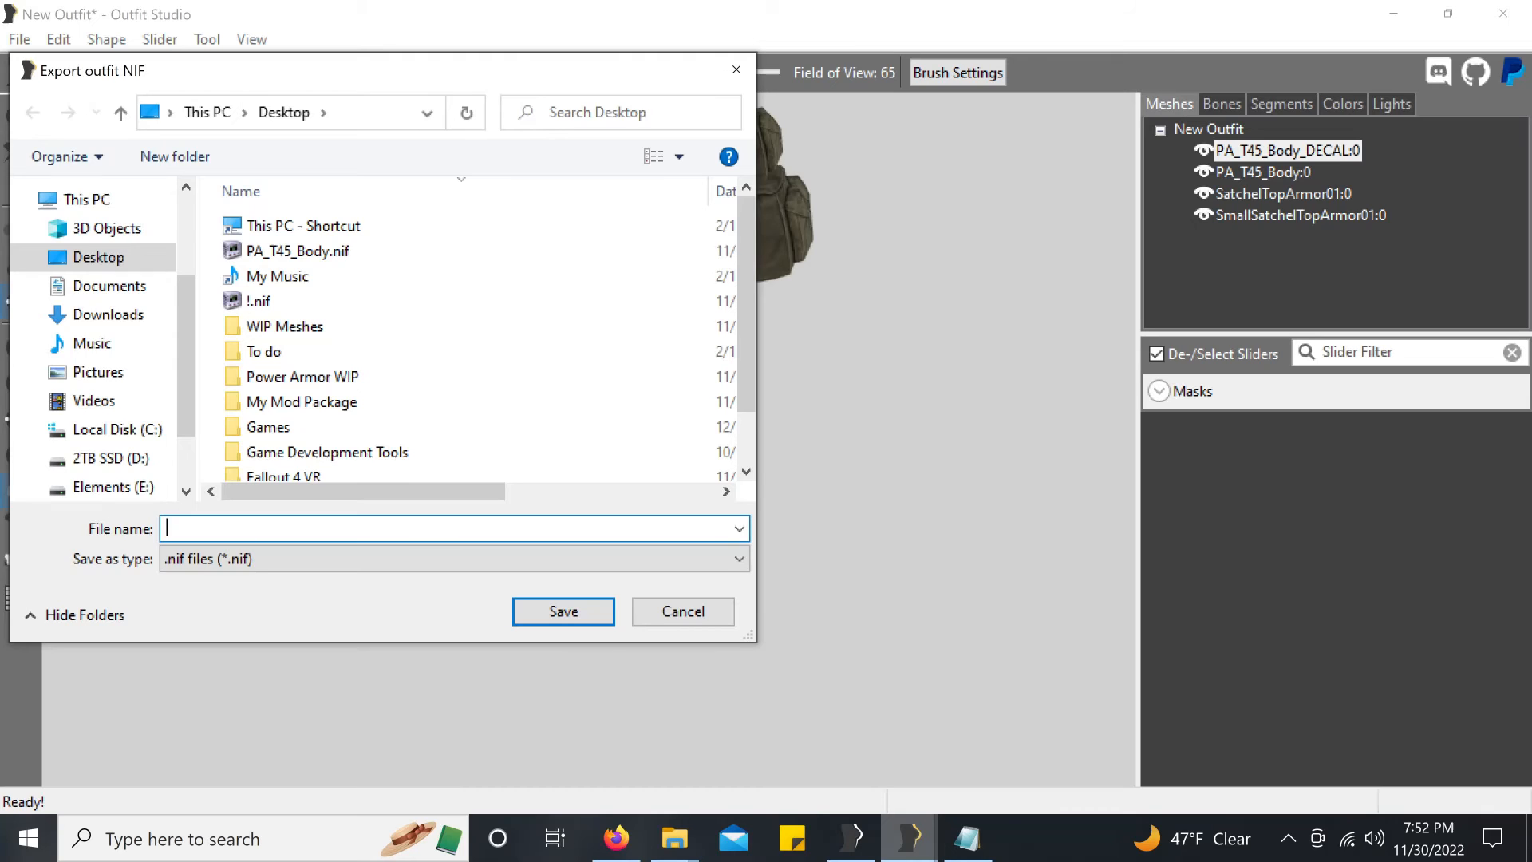
type("!")
key("Return")
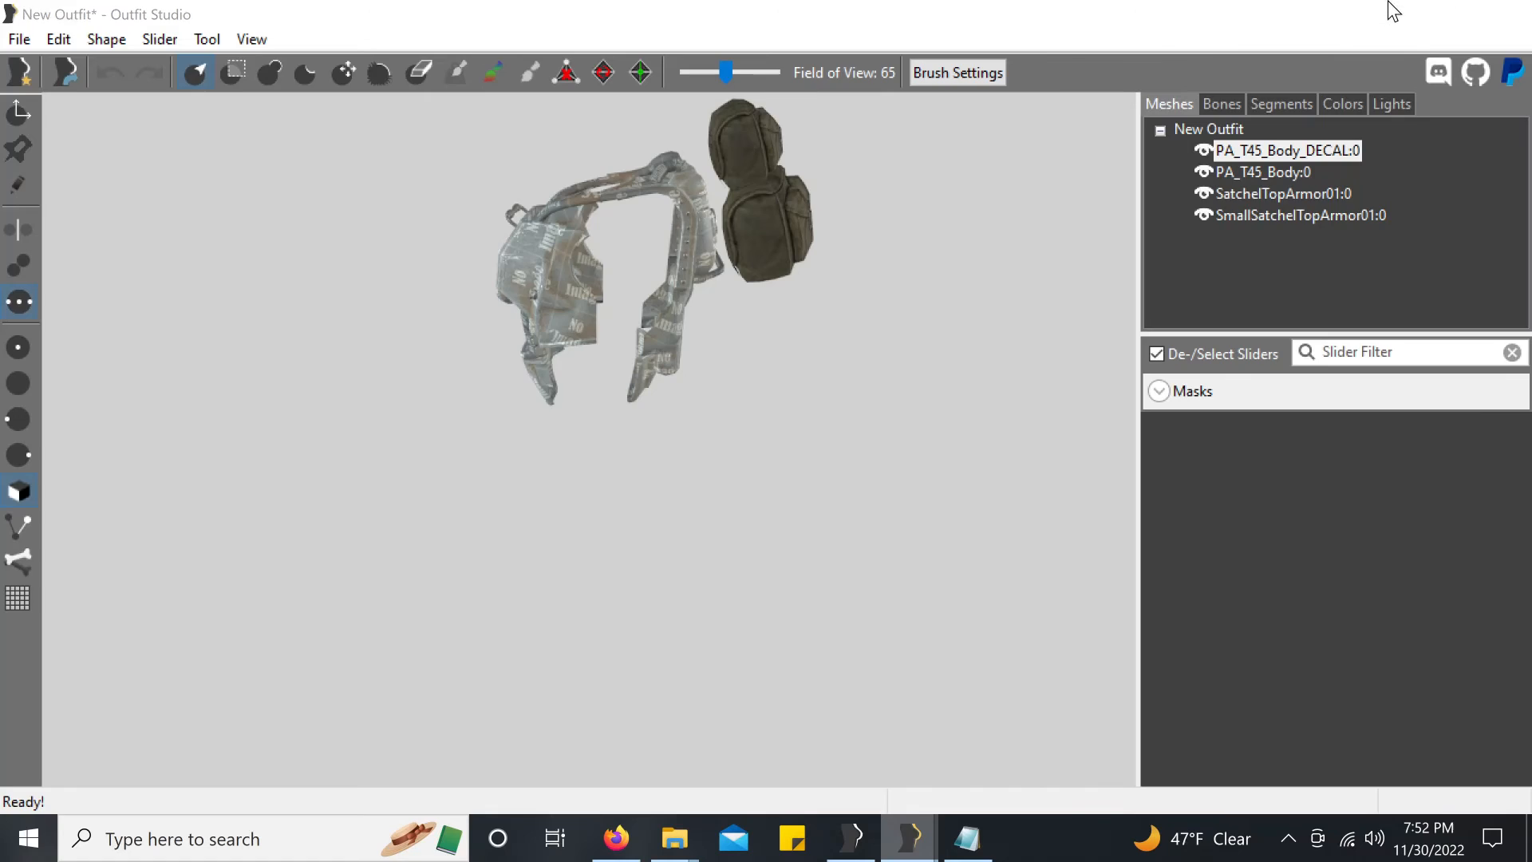
left_click(1491, 11)
left_click(1492, 11)
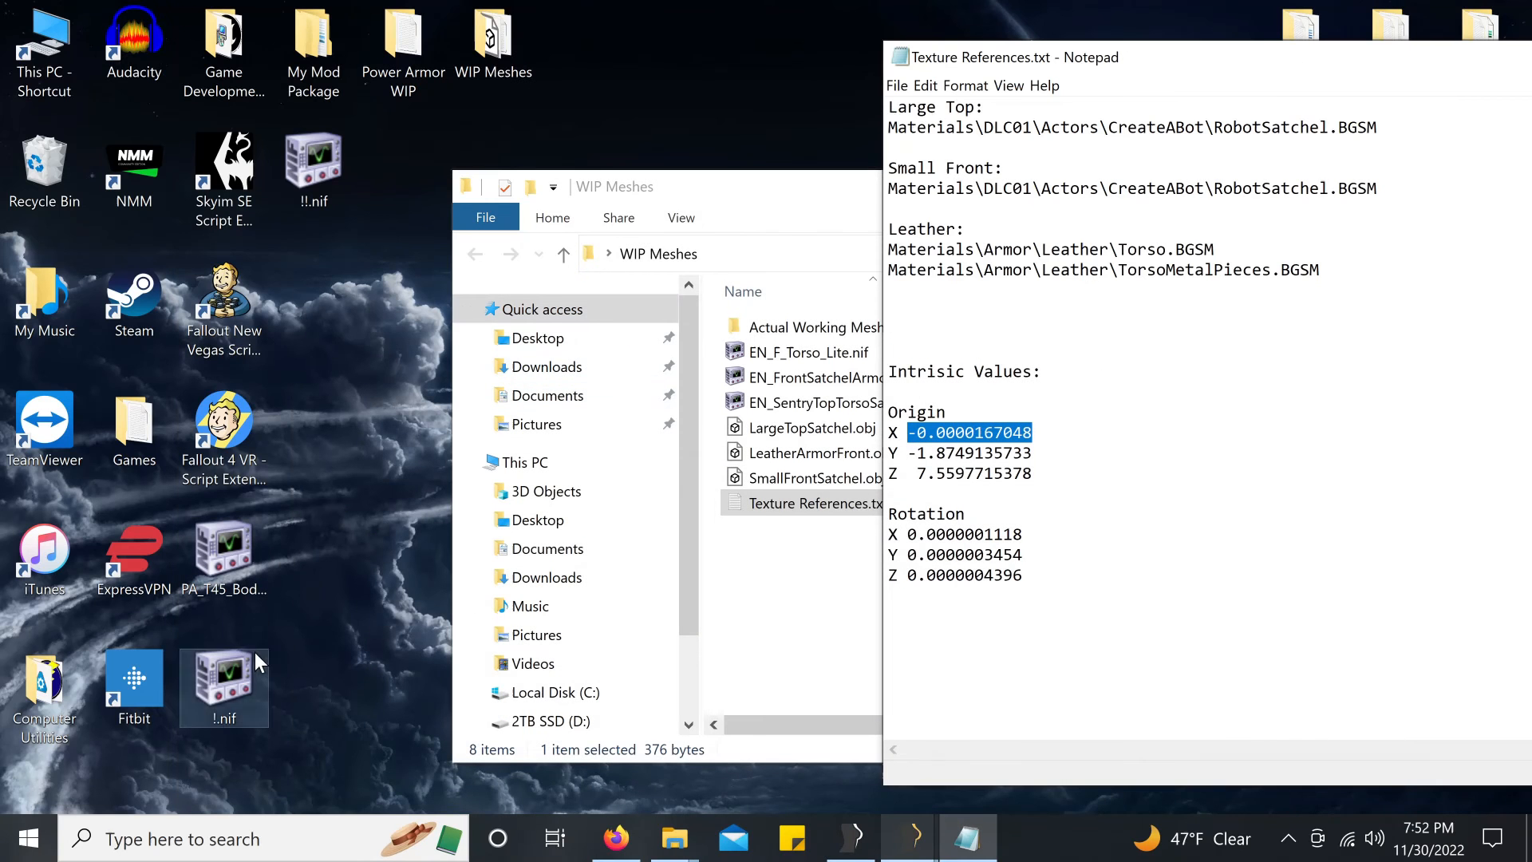
Step: Open !!.nif in NifSkope and inspect how the satchels sit on the T-45 body from several angles
double_click(313, 164)
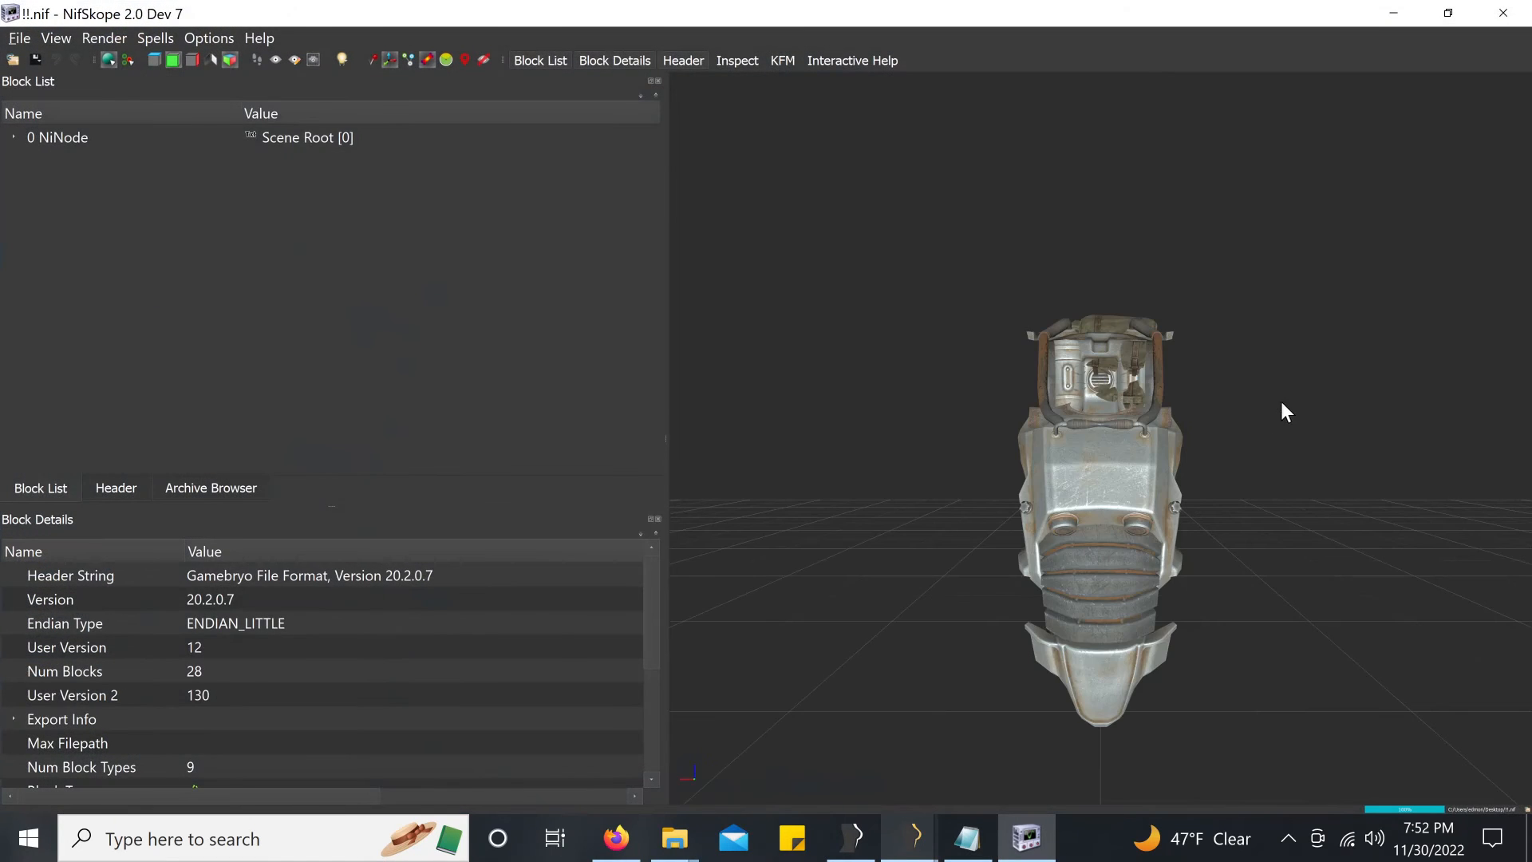
left_click_drag(1290, 238, 1236, 395)
left_click_drag(1122, 308, 1166, 441)
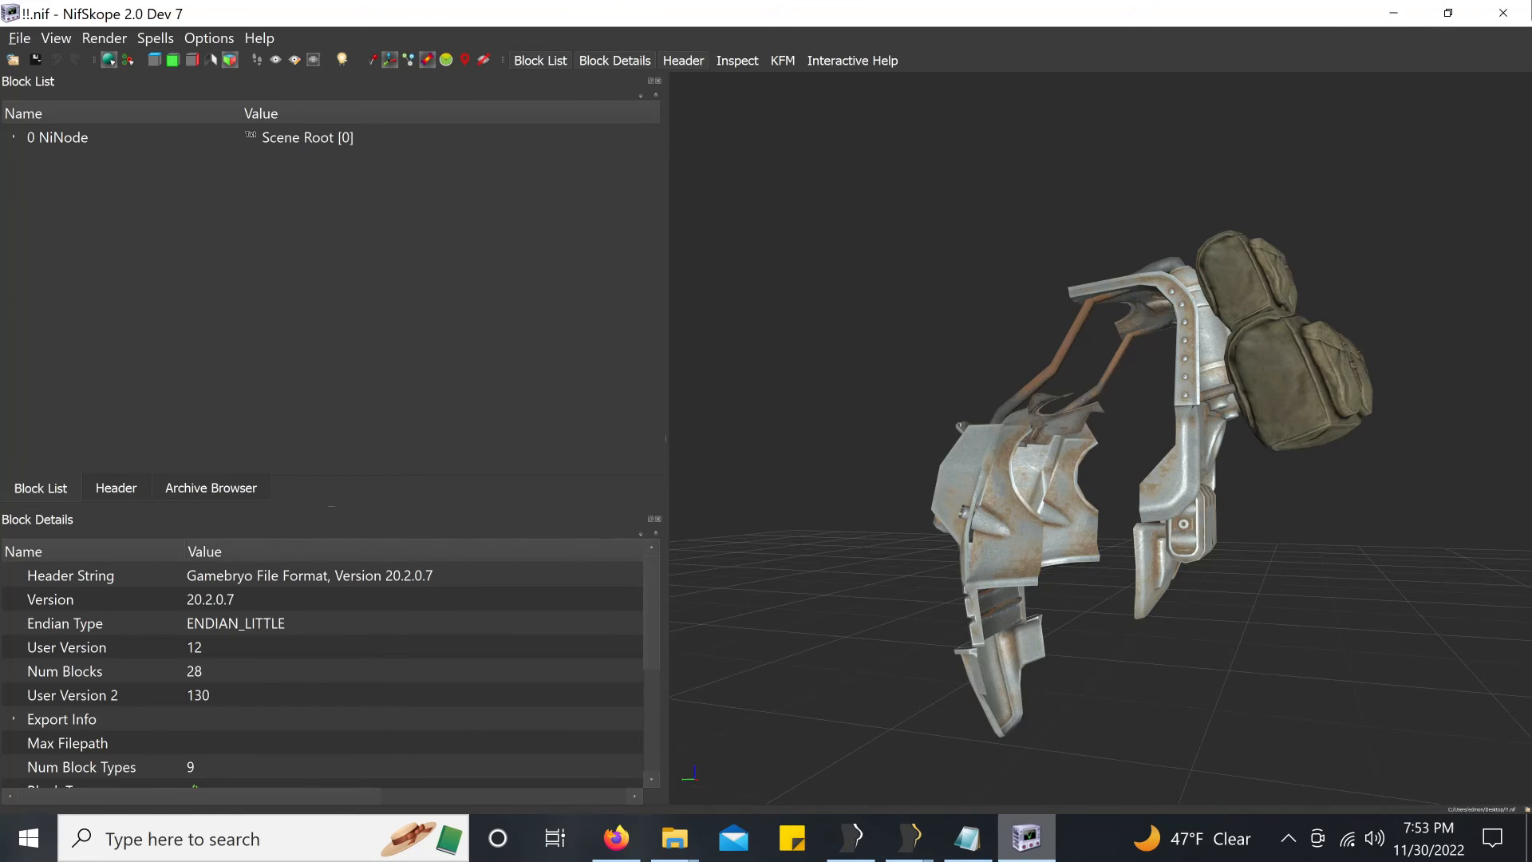
Step: Leave NifSkope, close the combined T-45 body project without saving, and return to the satchel-only project in Outfit Studio
left_click(1027, 838)
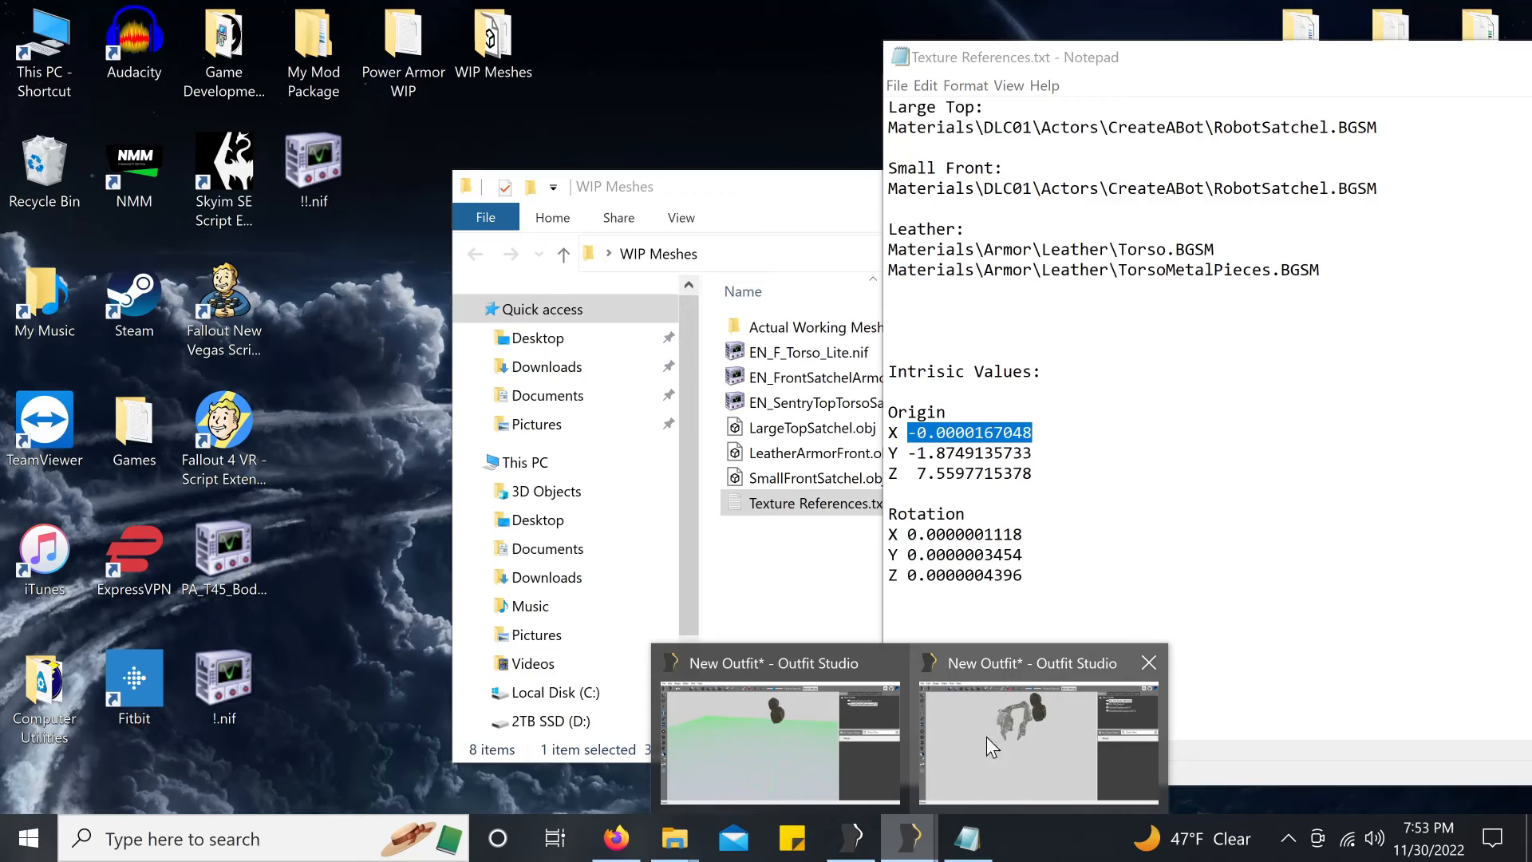
left_click(1157, 663)
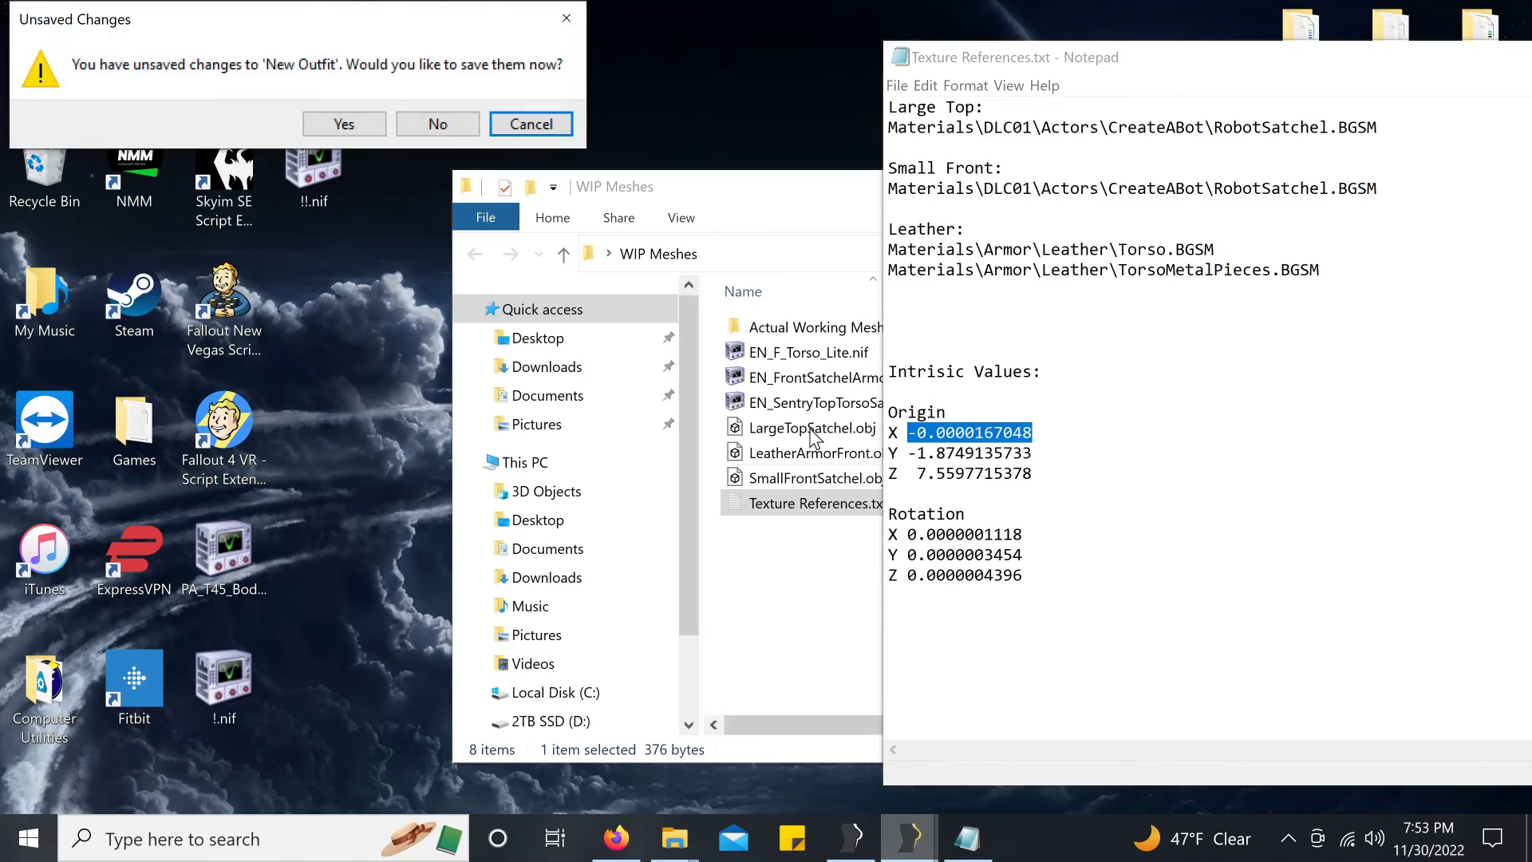
left_click(438, 123)
left_click(910, 838)
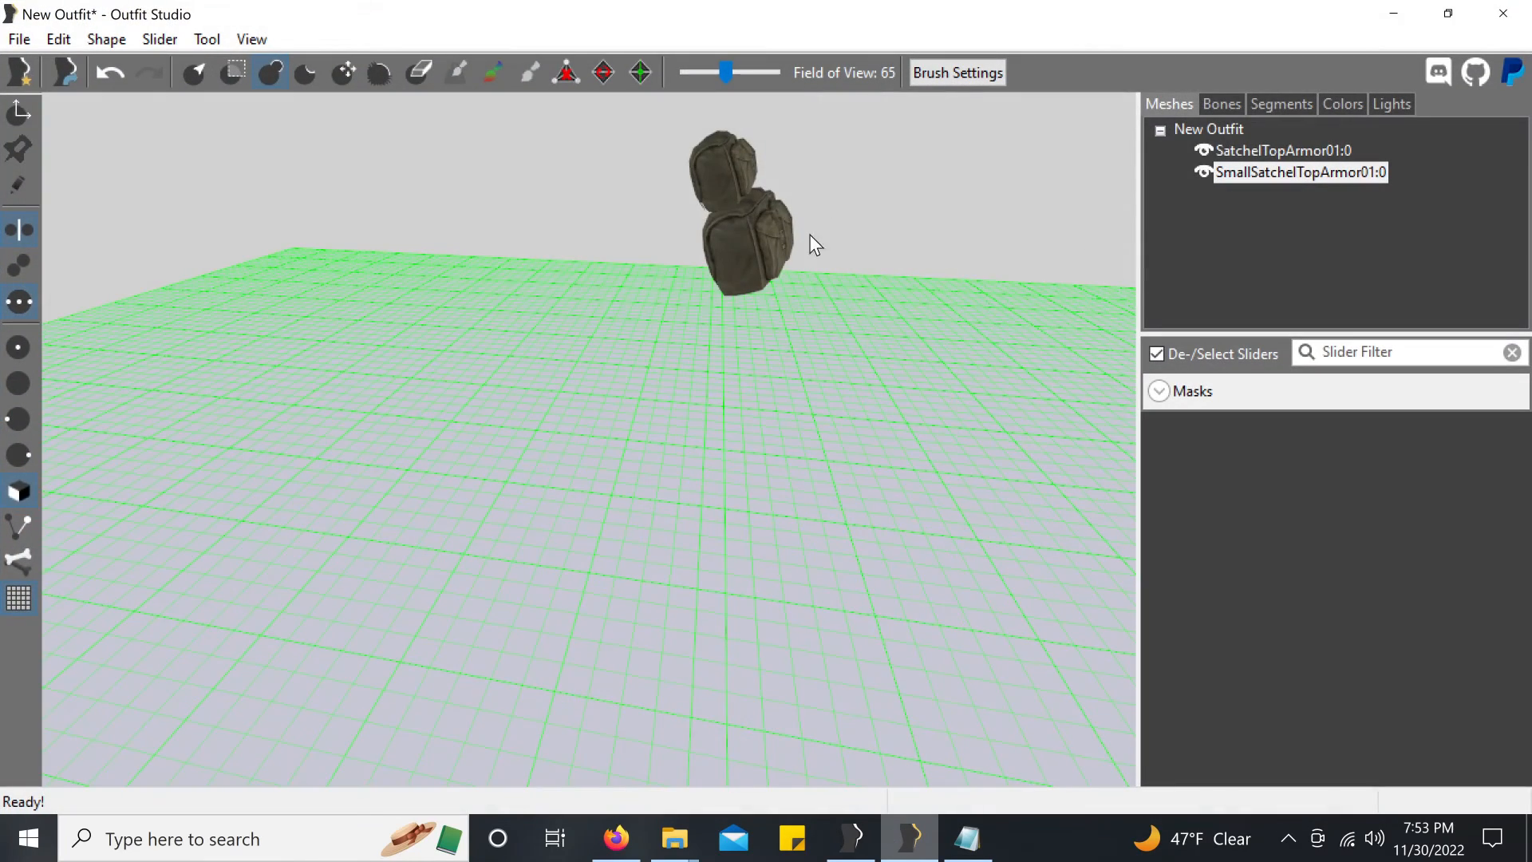
Step: Examine the satchels from behind and check the material path in the shape properties of SatchelTopArmor01:0, leaving the properties unchanged
right_click_drag(811, 240, 754, 208)
right_click_drag(986, 194, 1051, 177)
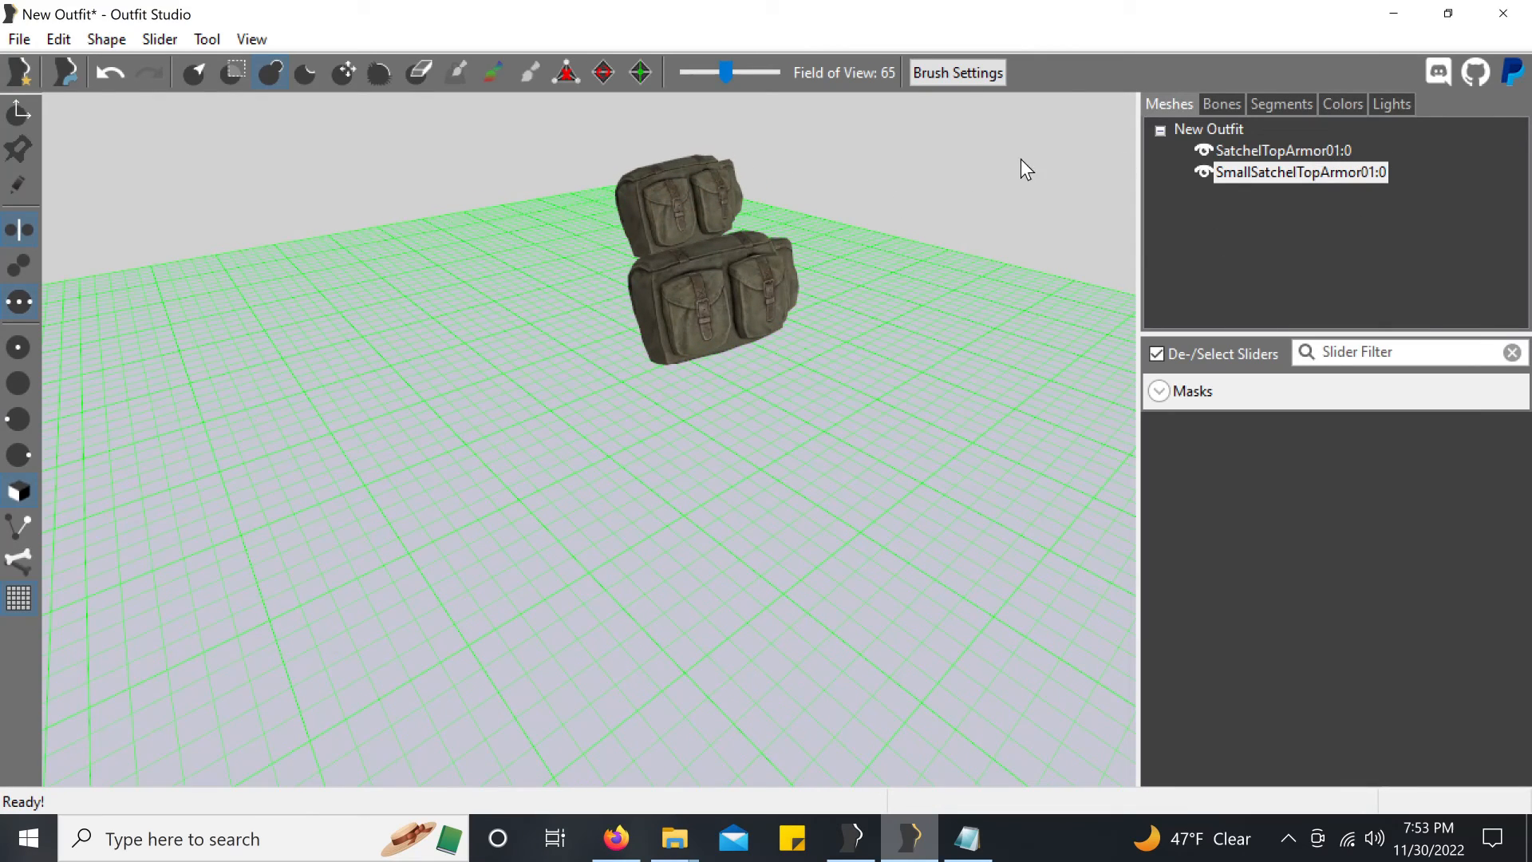
left_click(1268, 151)
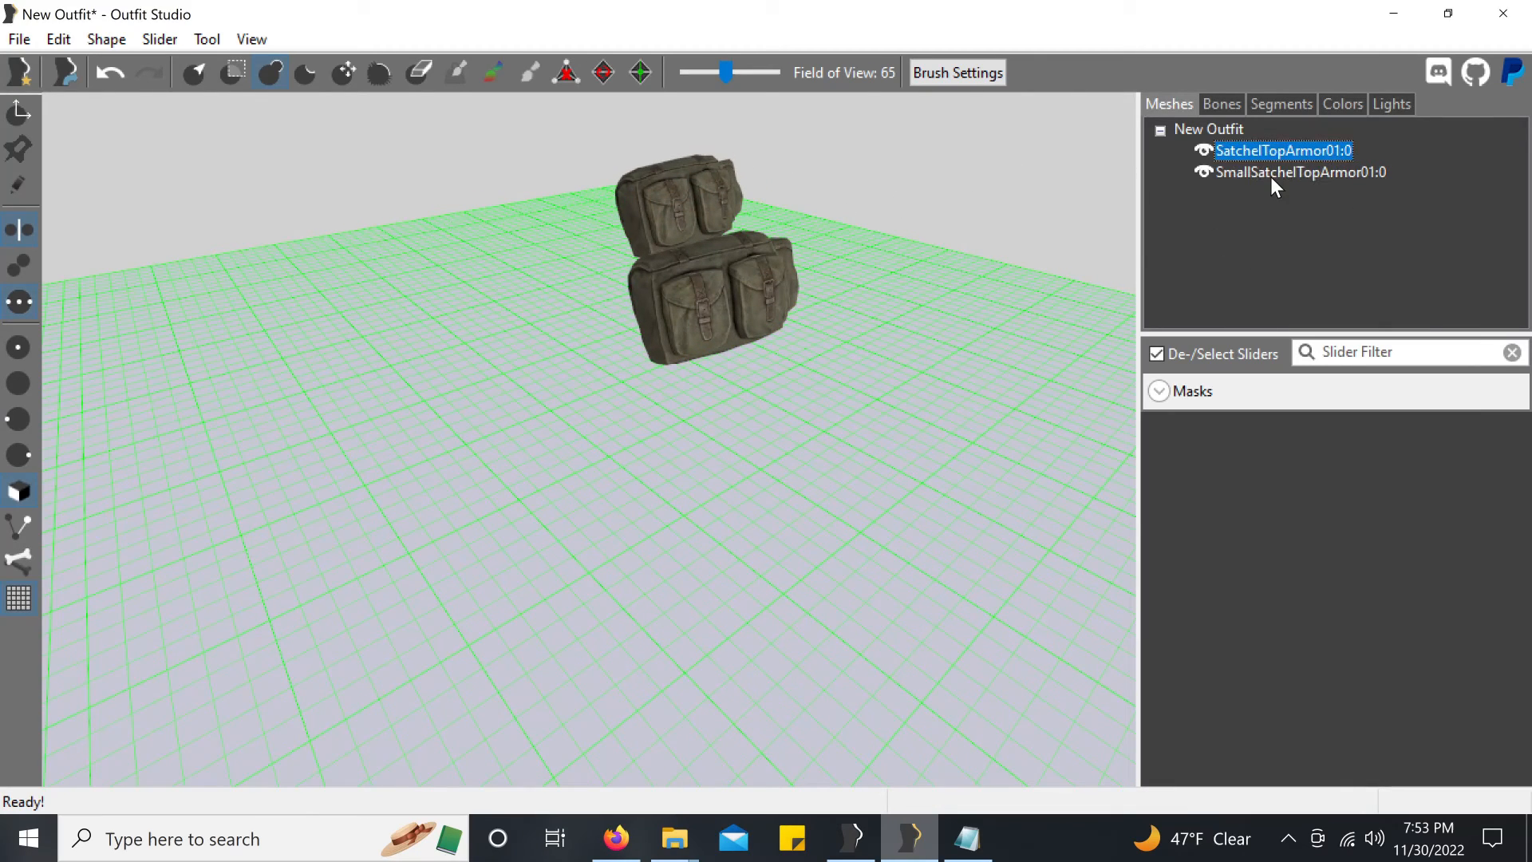
left_click(1267, 166)
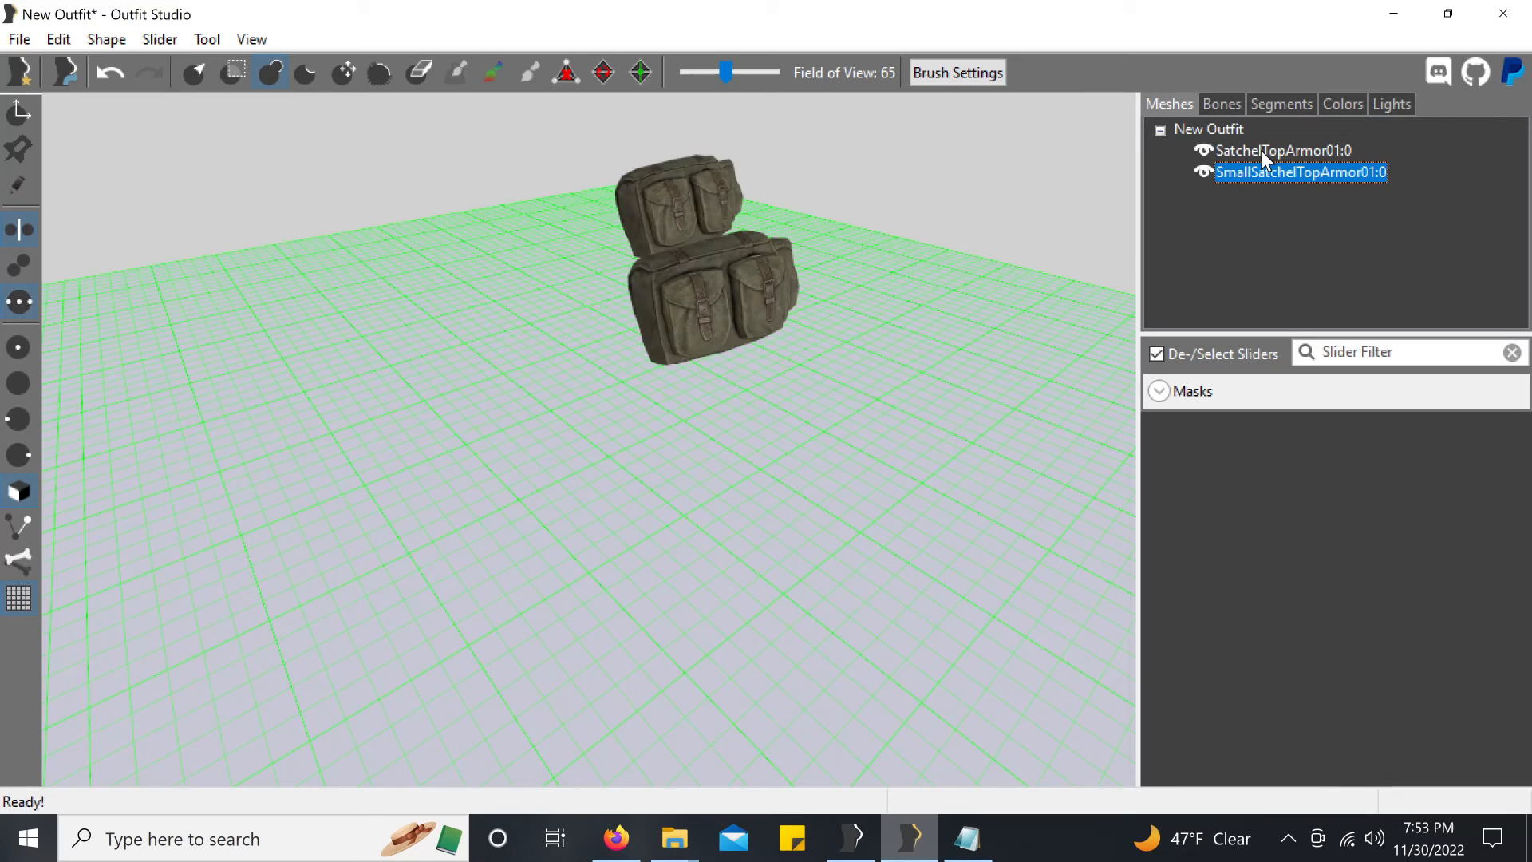
right_click(1260, 150)
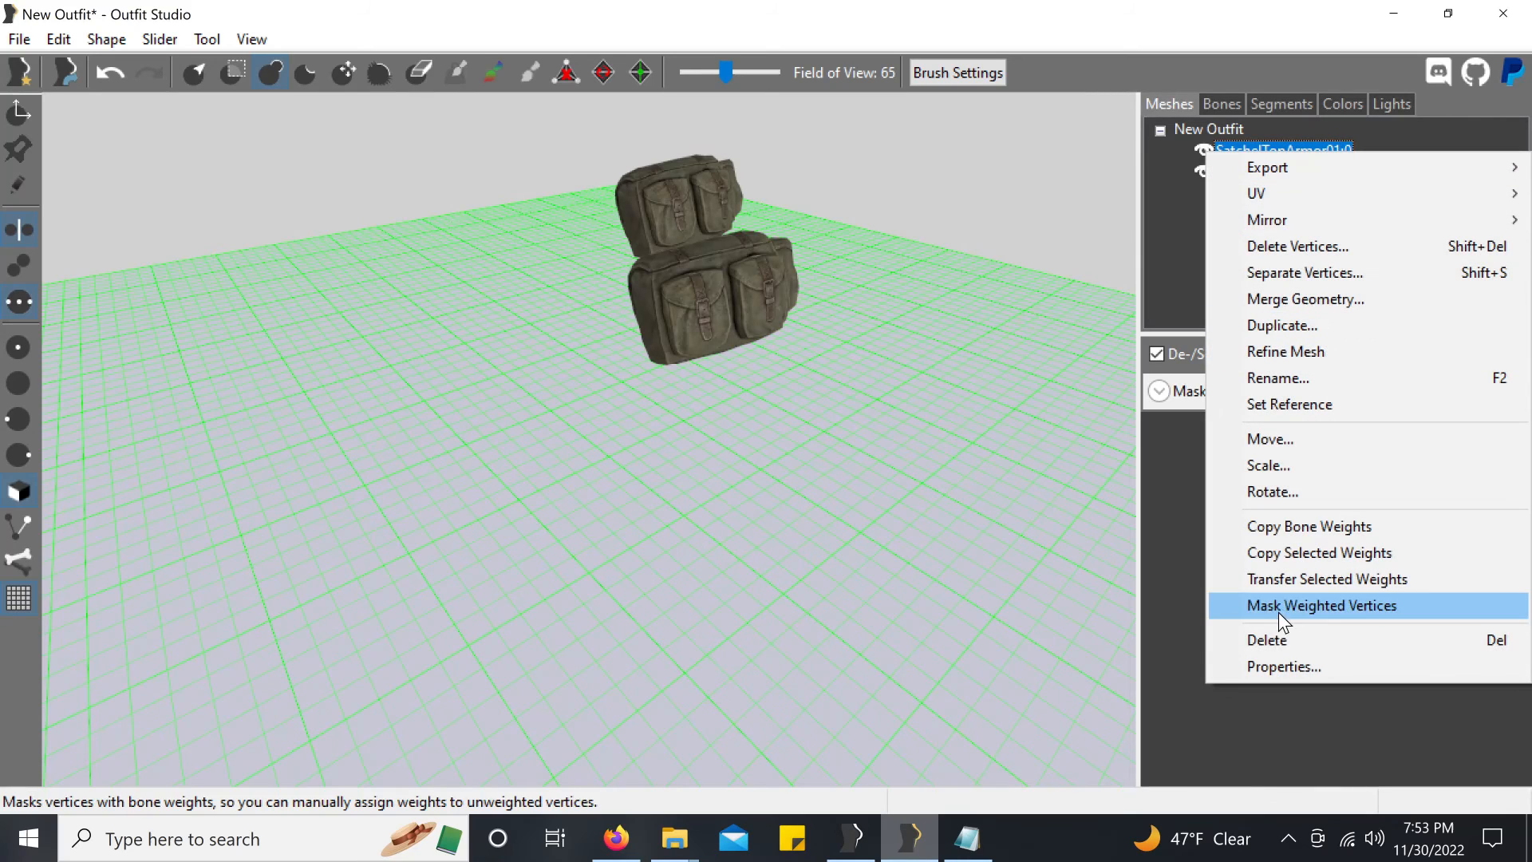
left_click(1284, 666)
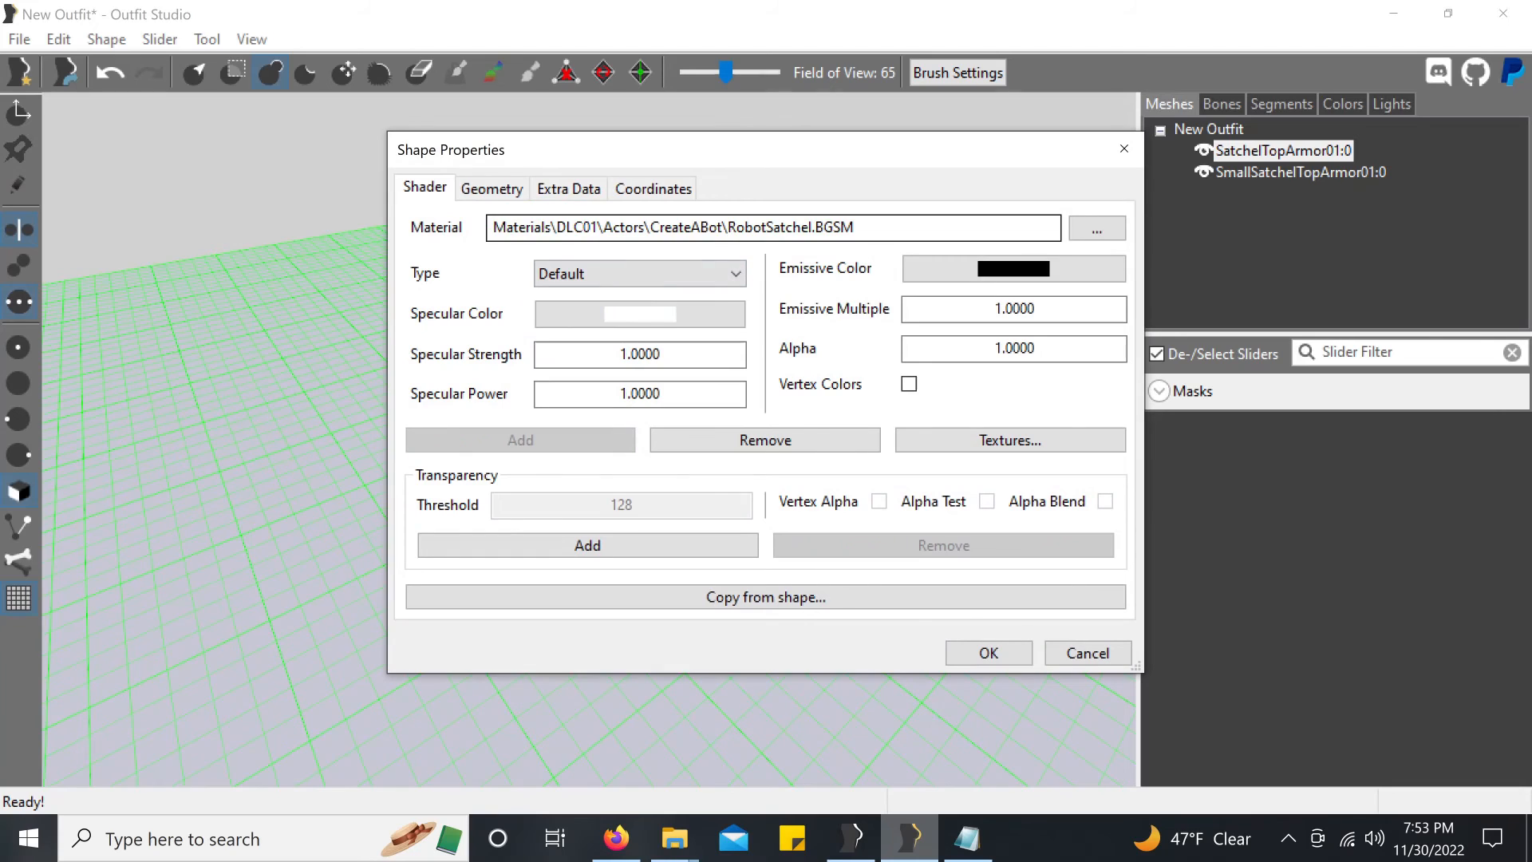
left_click_drag(493, 227, 855, 227)
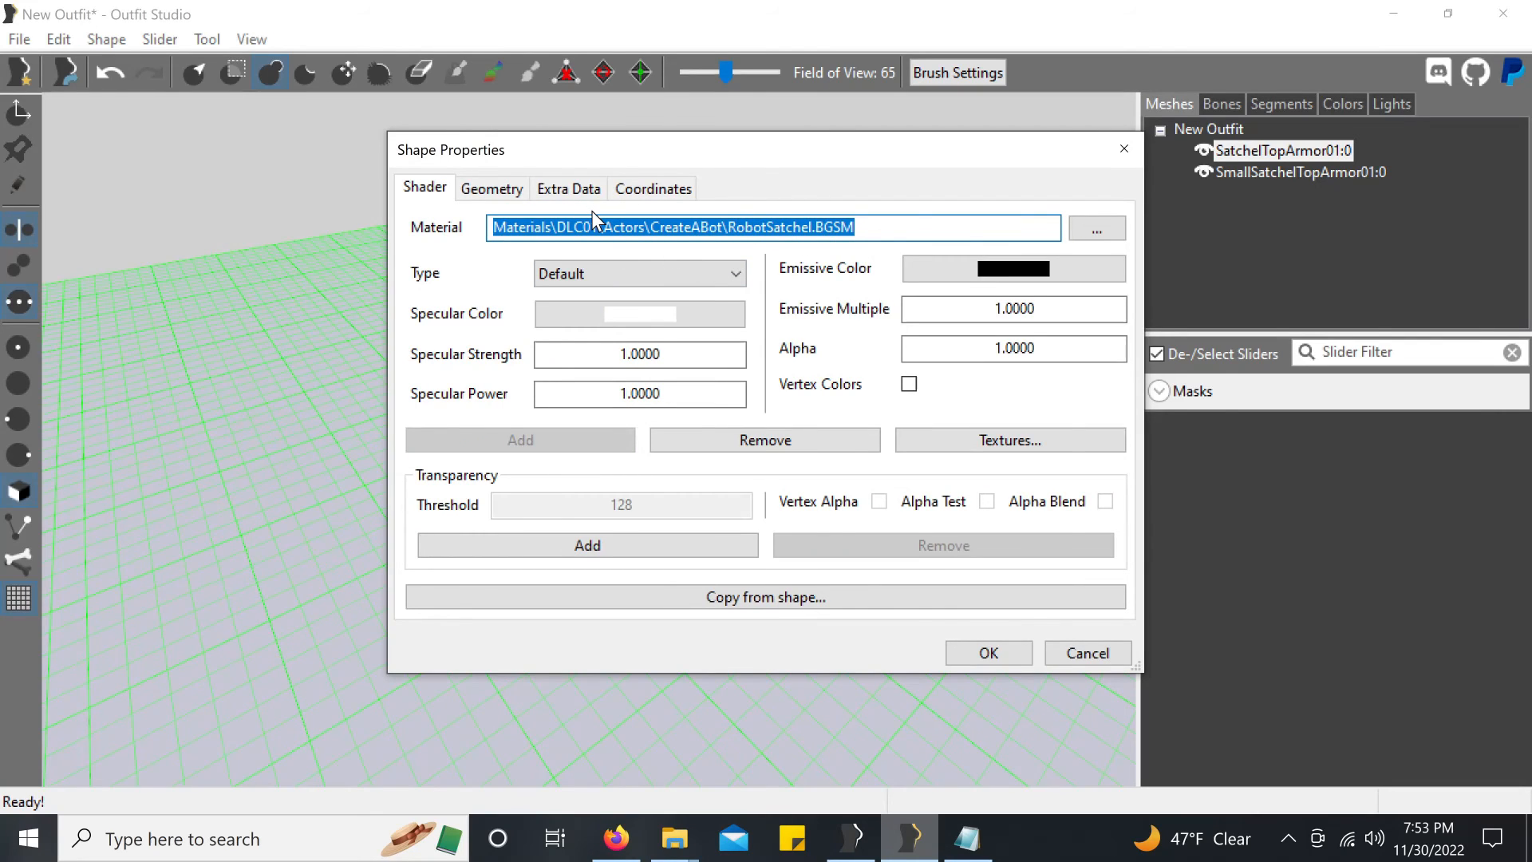
key("ctrl+c")
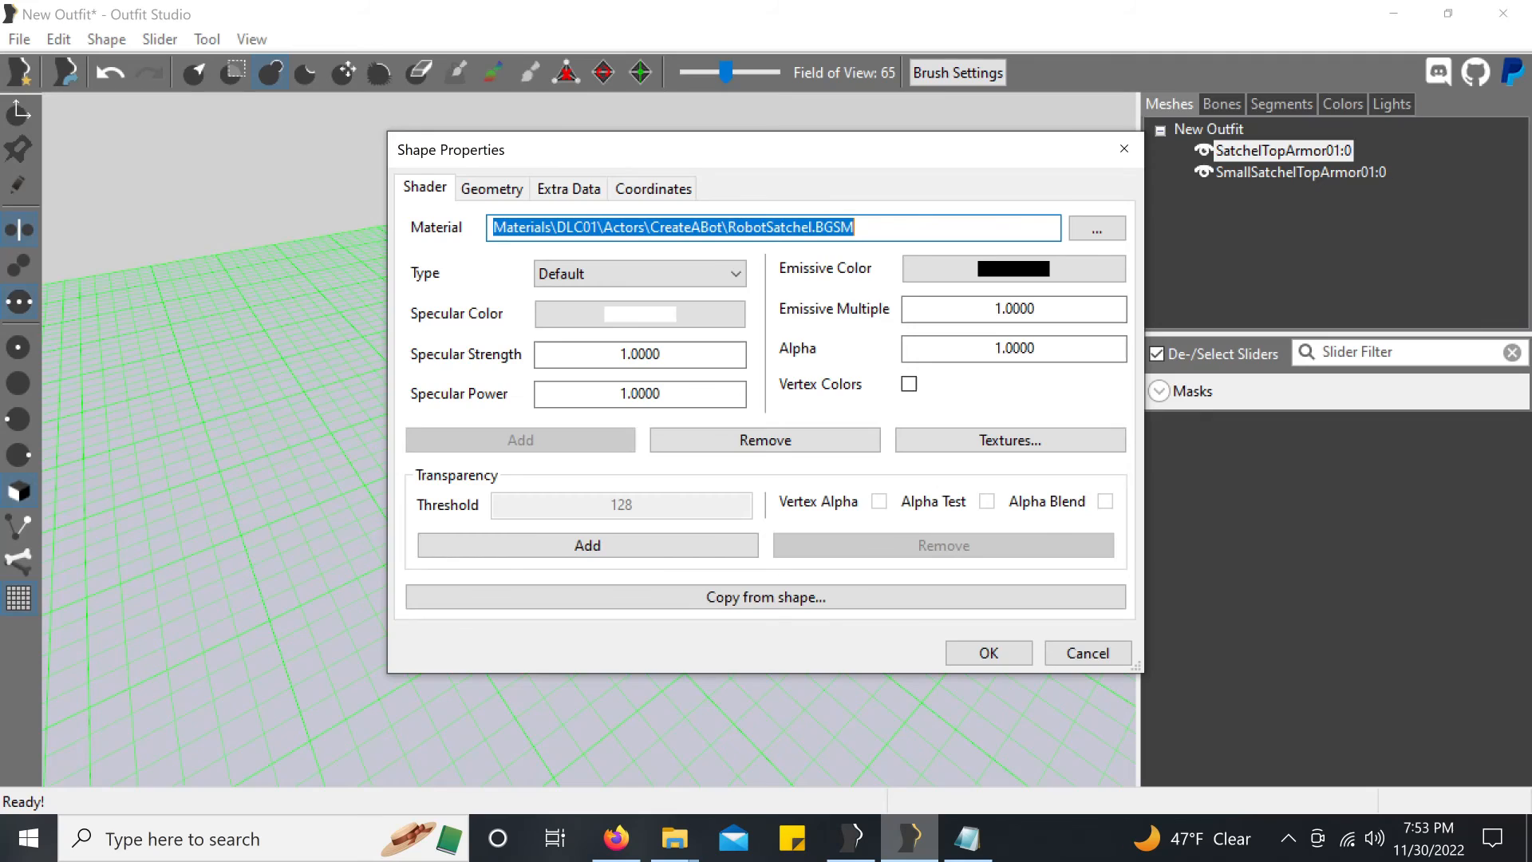
left_click(1090, 655)
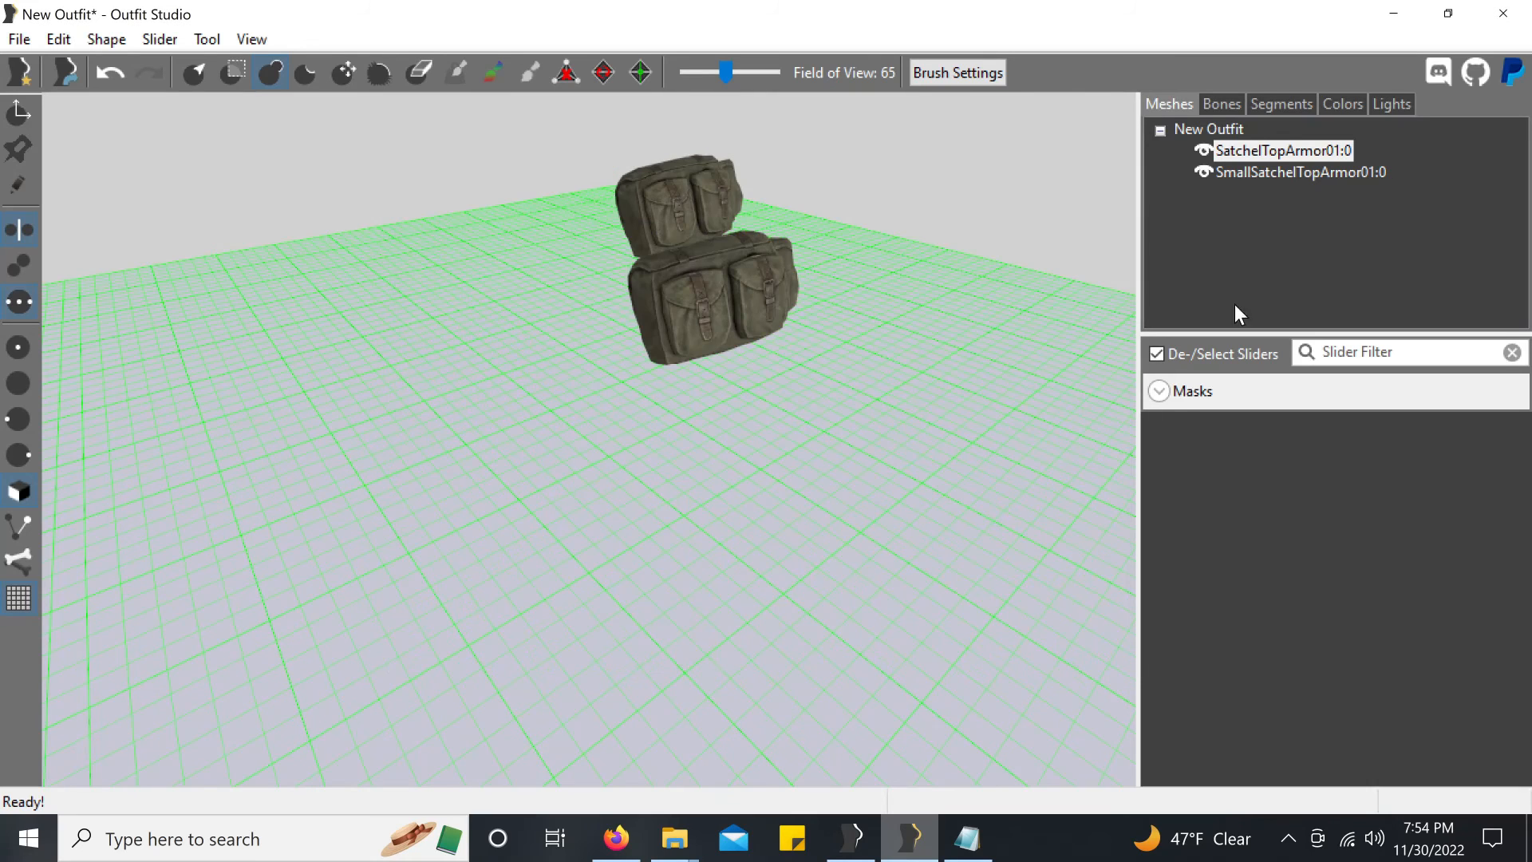
Step: Check the scale, origin and rotation coordinates in the shape properties of SatchelTopArmor01:0
left_click(1273, 171)
right_click(1269, 152)
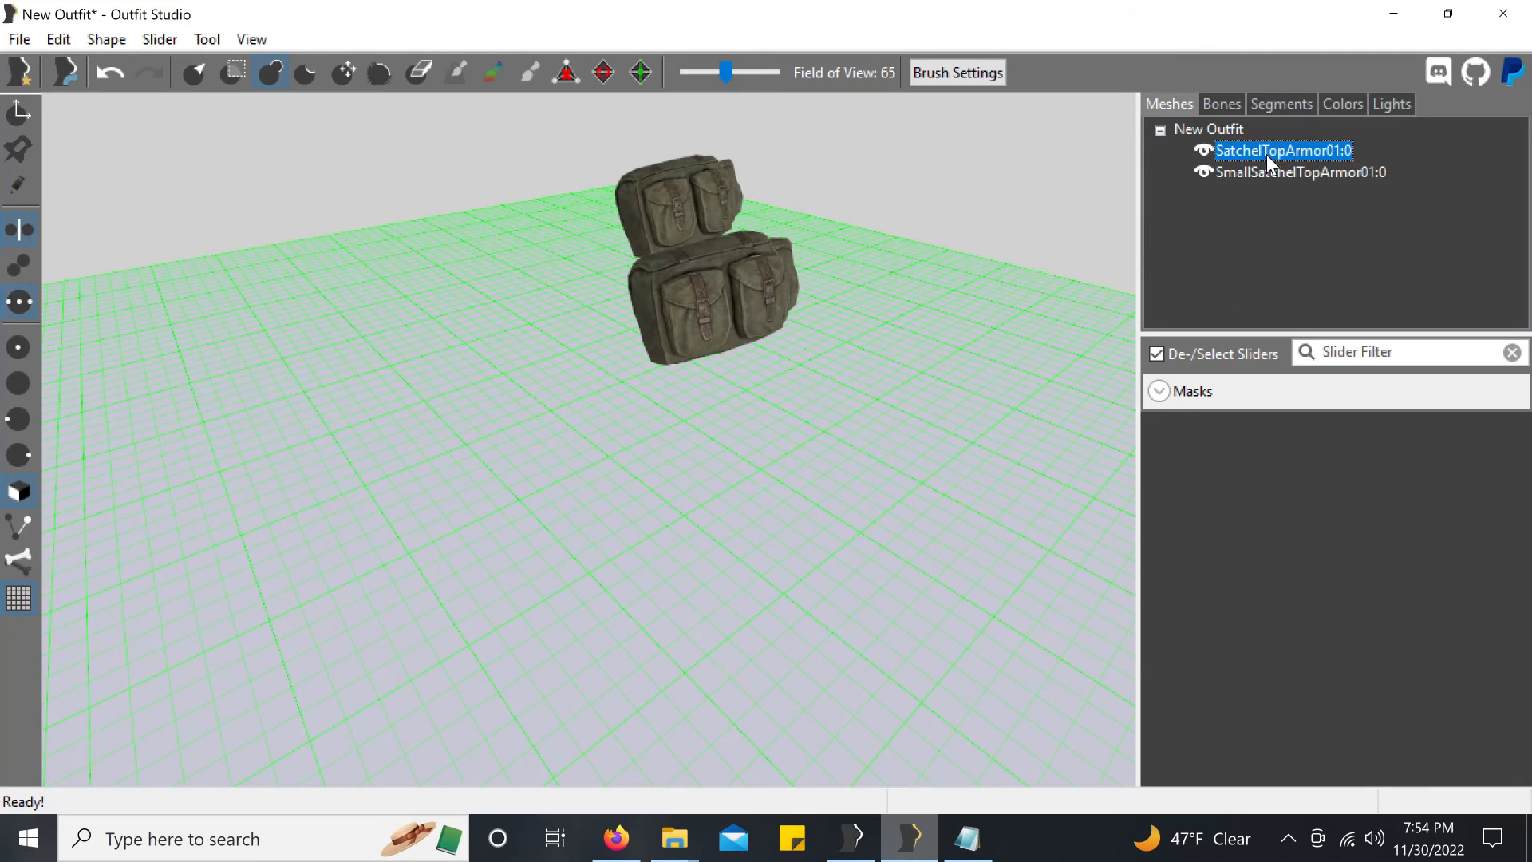
left_click(1275, 670)
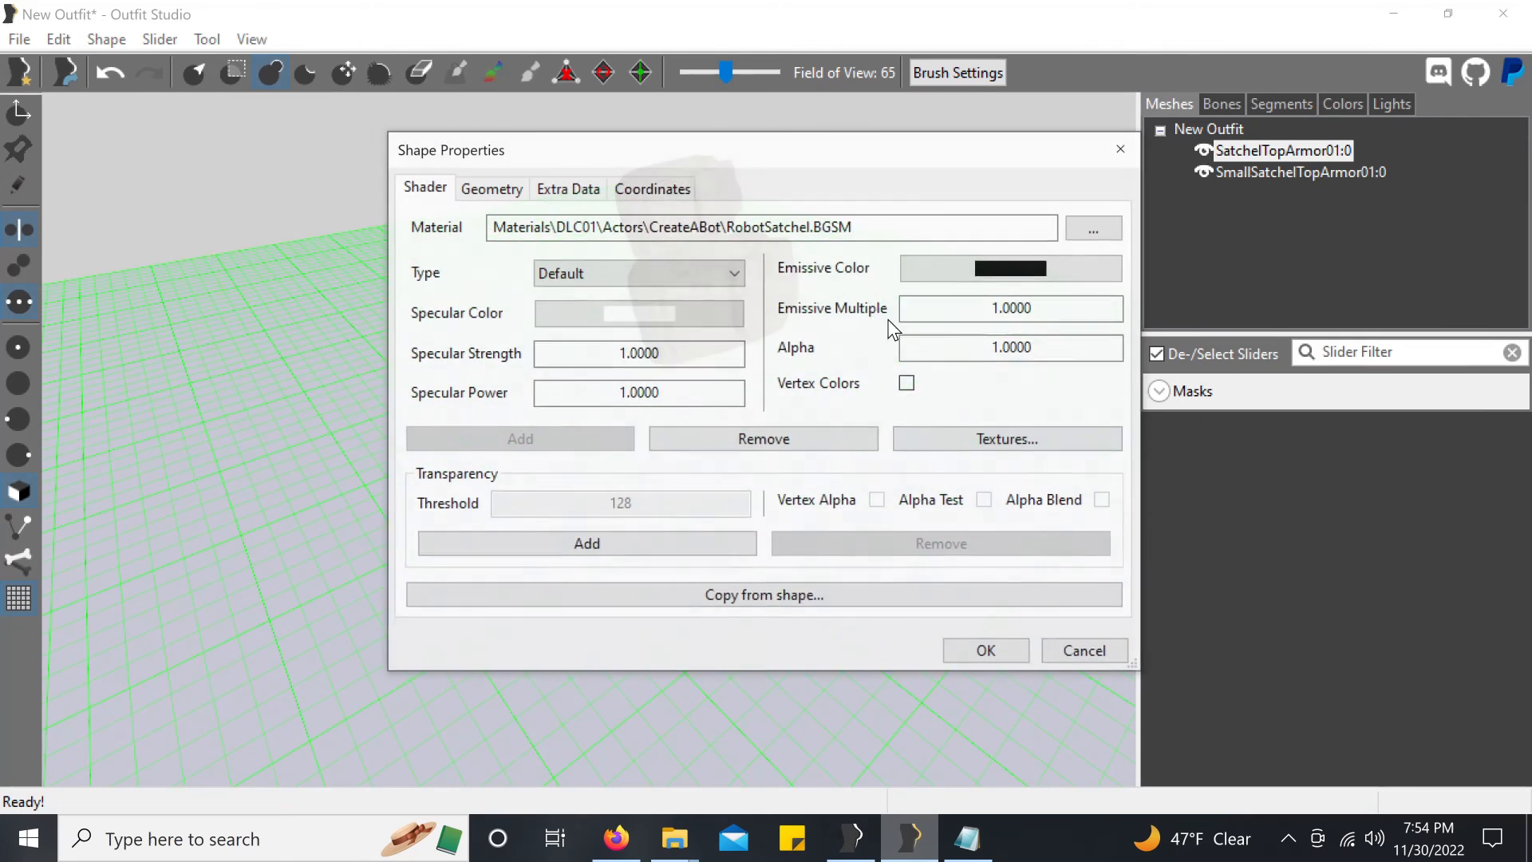
left_click(668, 198)
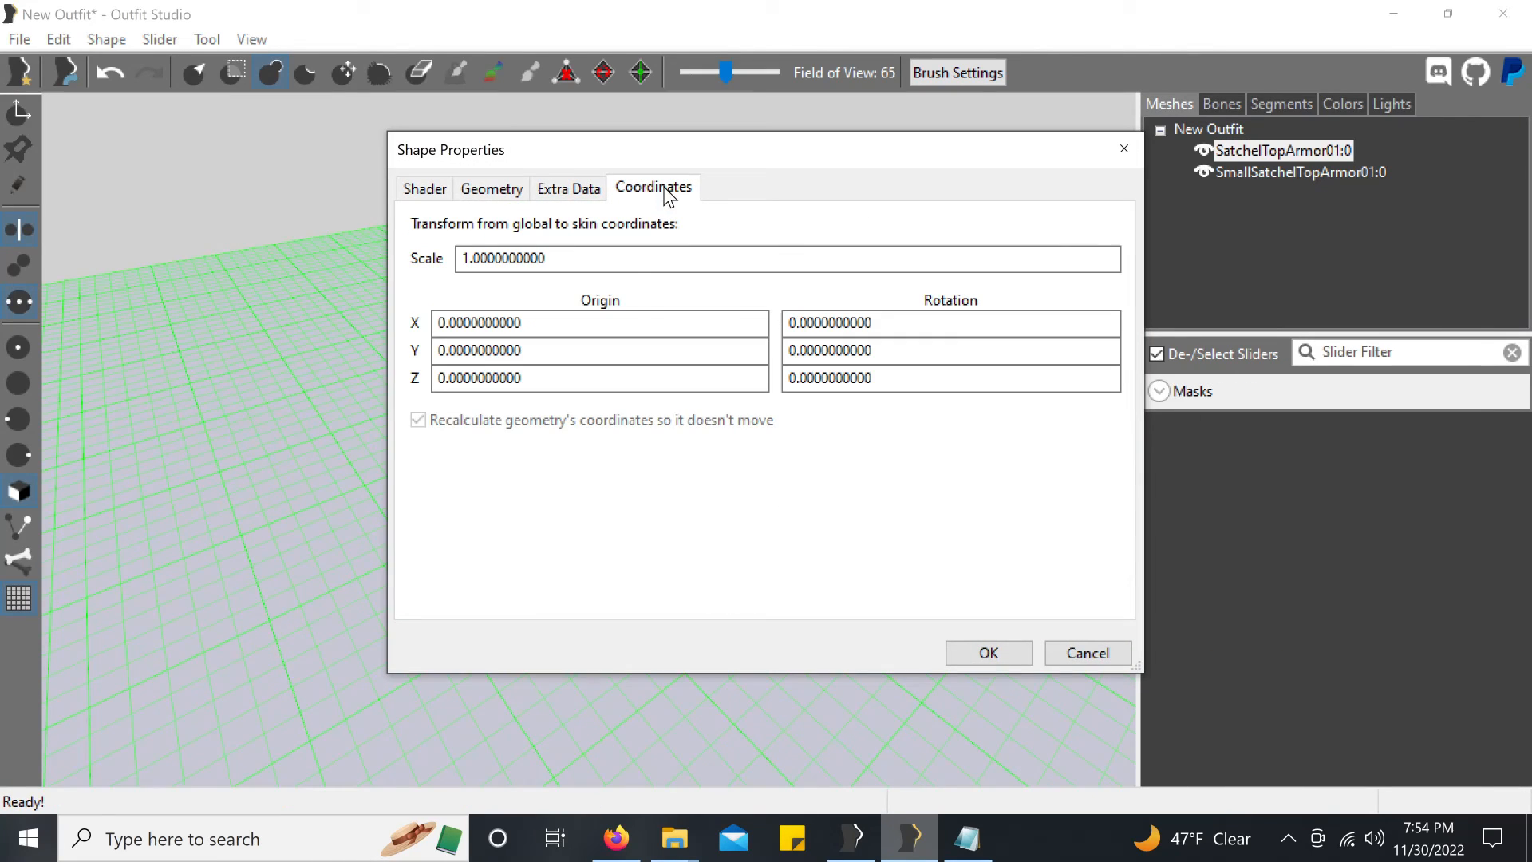
left_click(1007, 654)
Step: Check the scale, origin and rotation coordinates in the shape properties of SmallSatchelTopArmor01:0
right_click(1255, 170)
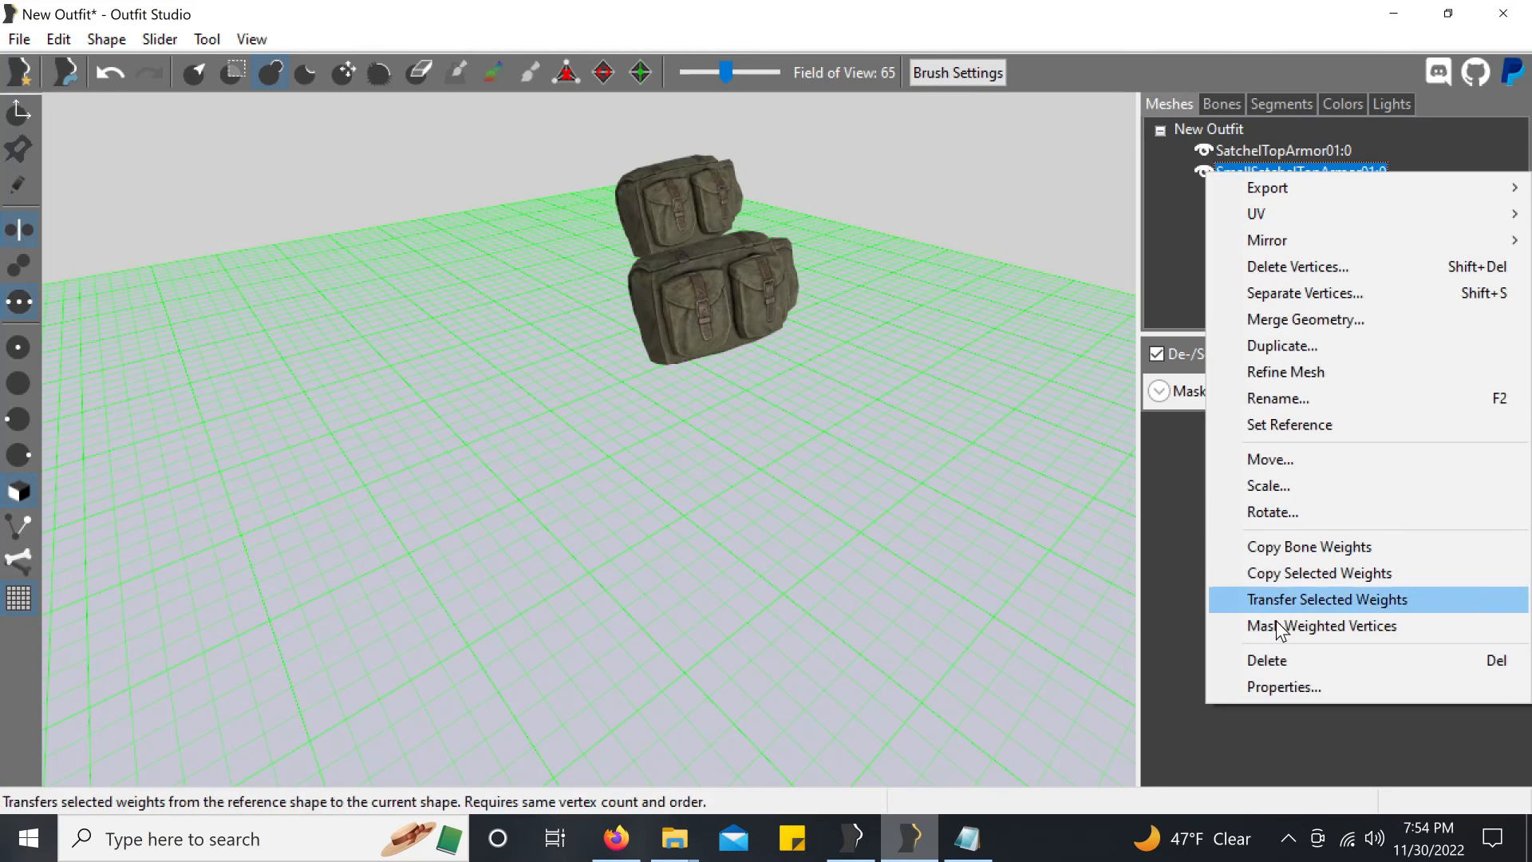
left_click(1291, 685)
left_click(657, 191)
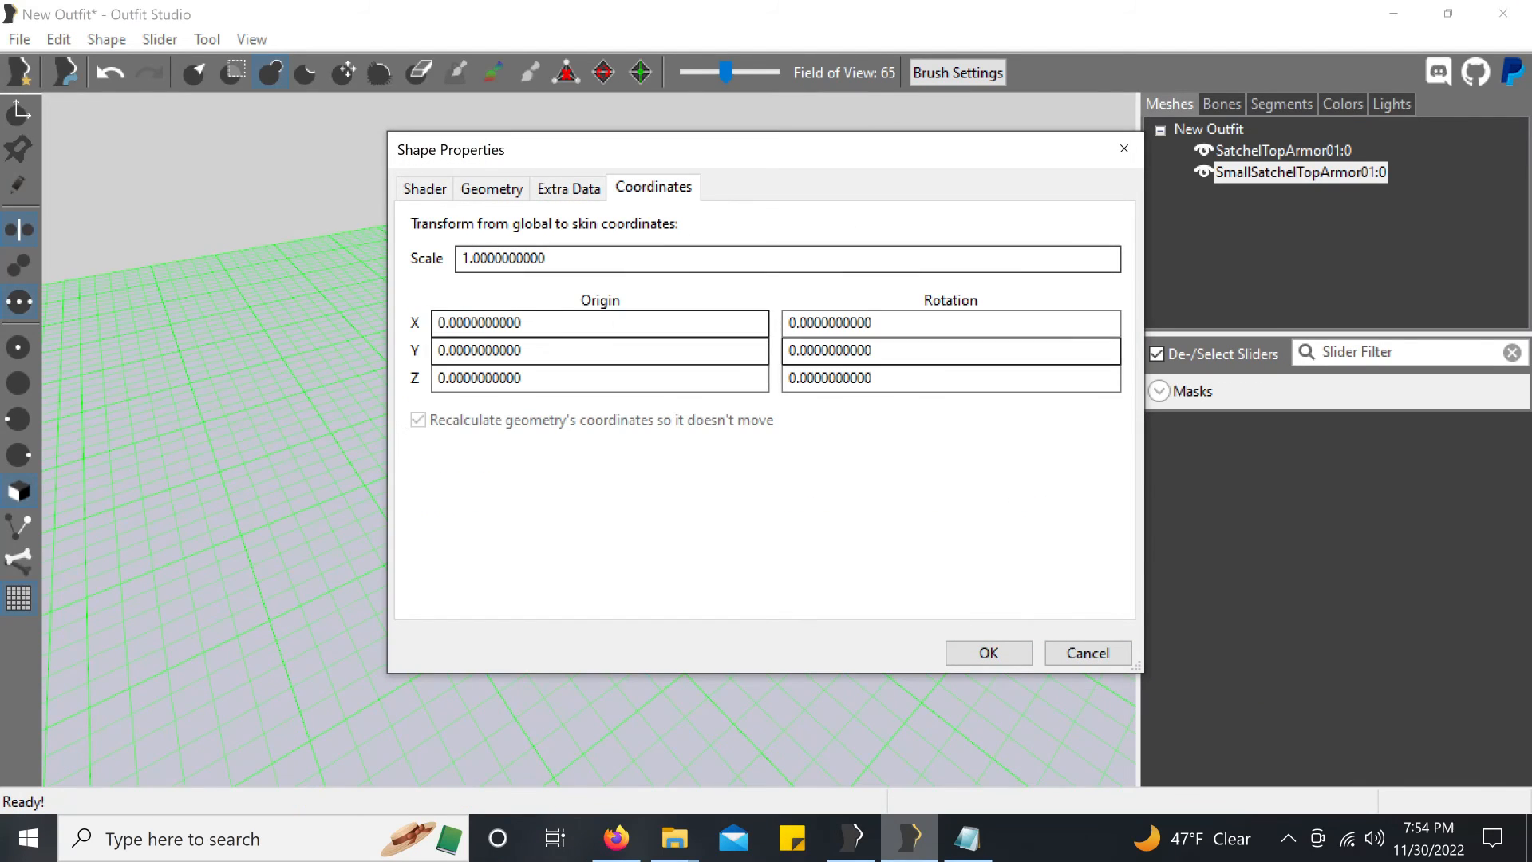
Step: Merge the geometry of SmallSatchelTopArmor01:0 into SatchelTopArmor01:0, deleting the source shape
left_click(1047, 645)
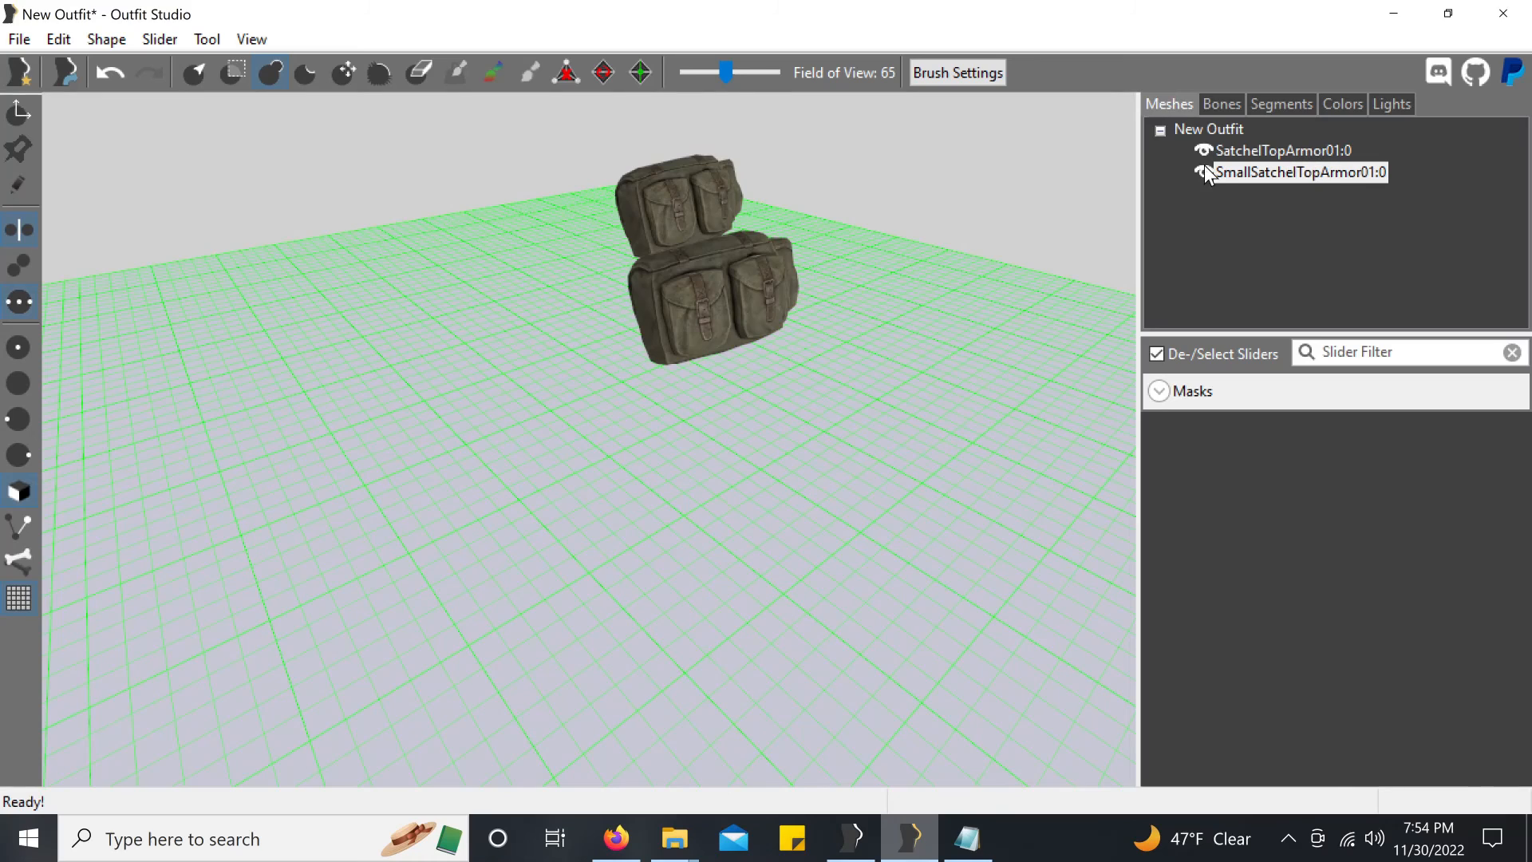
right_click(1277, 169)
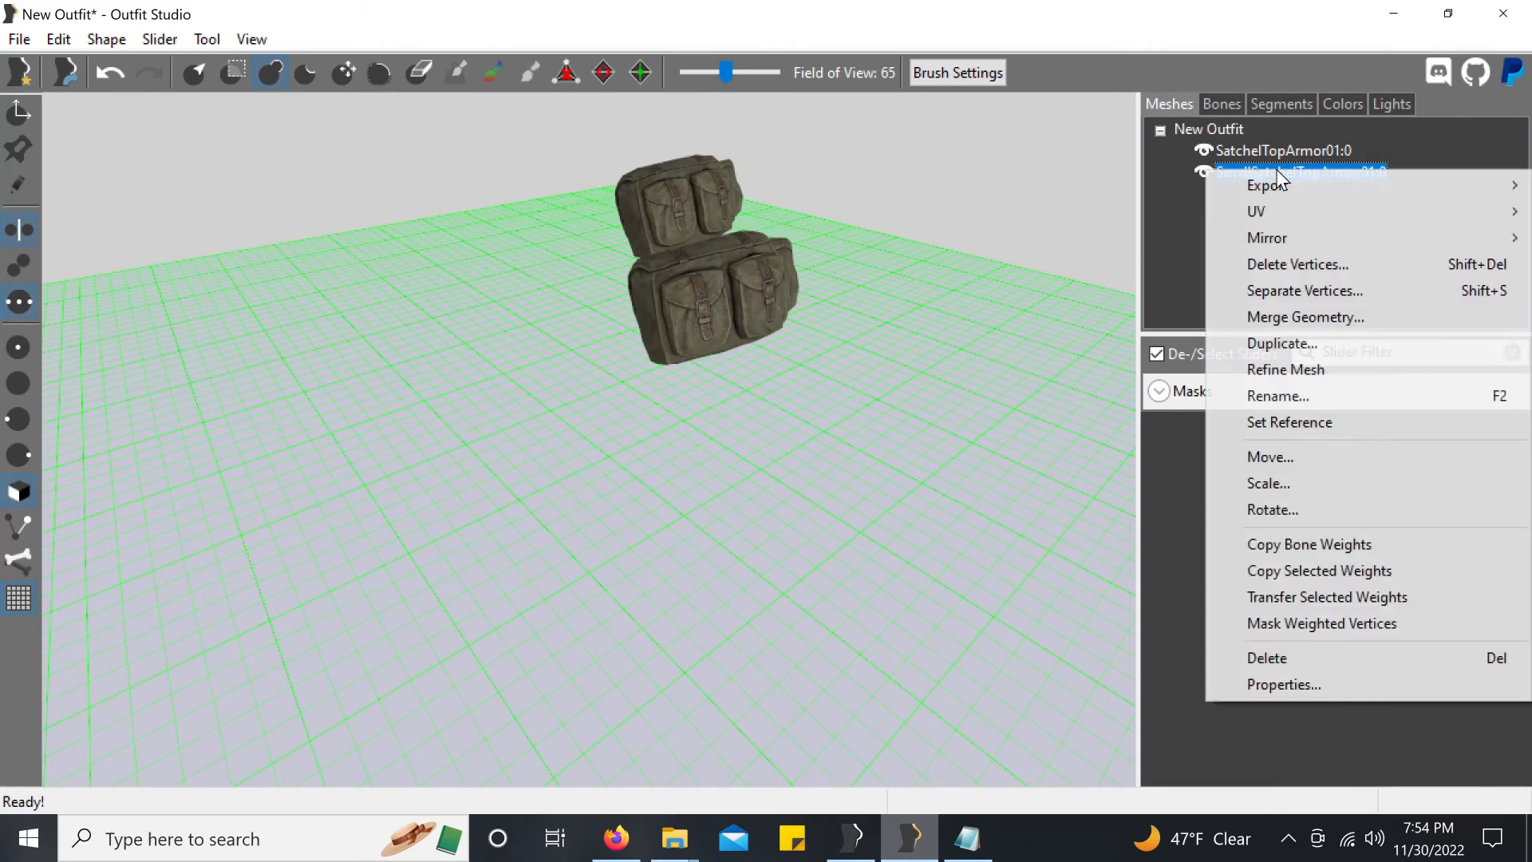
left_click(1309, 316)
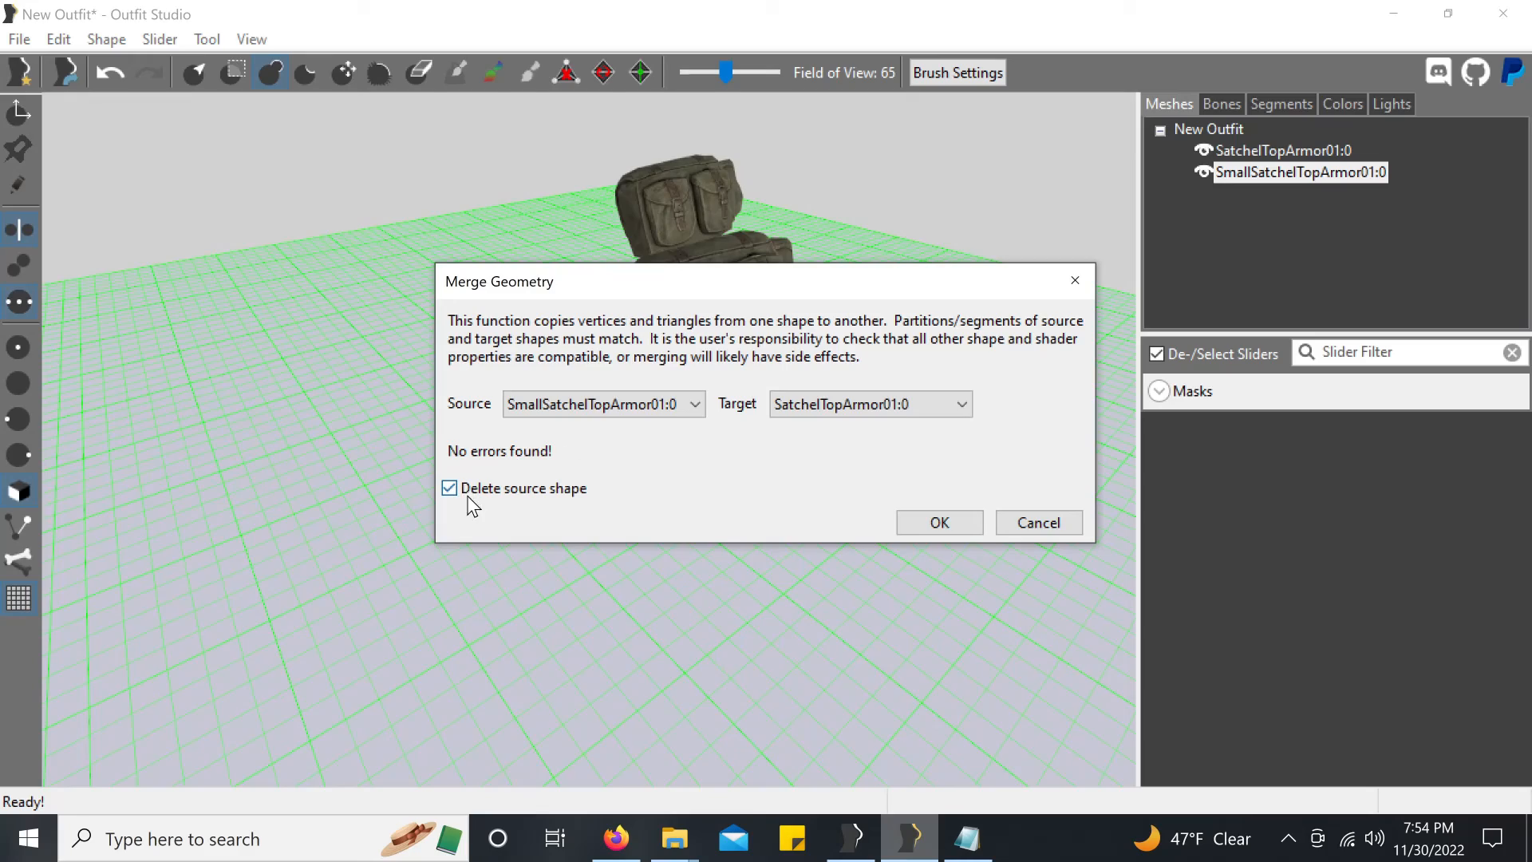
left_click(939, 522)
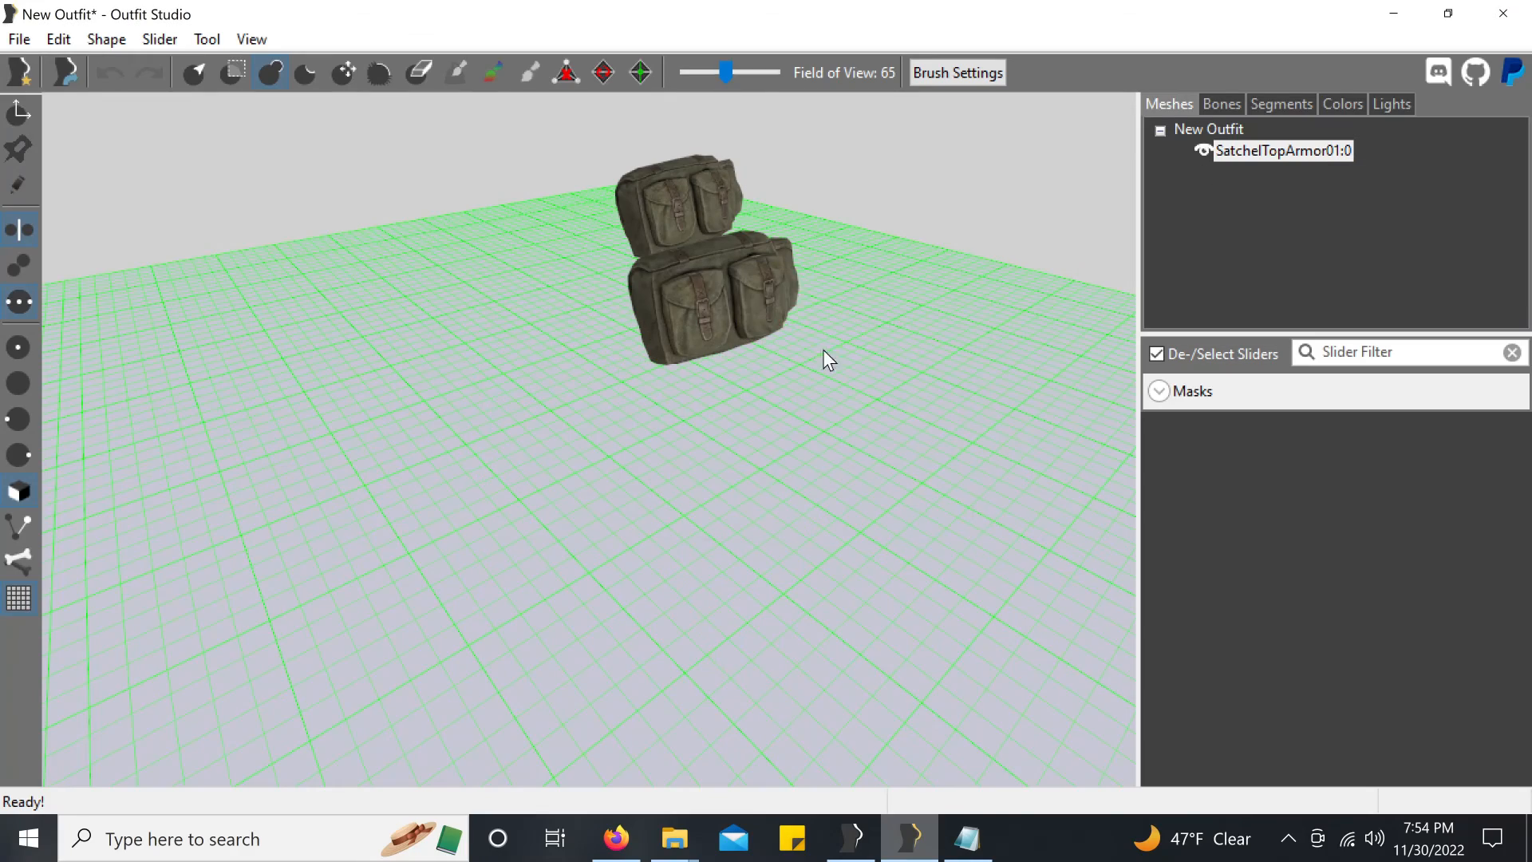
Step: Rename the merged satchel shape to TopSatchels01:0
right_click_drag(639, 247, 1070, 304)
right_click(1282, 151)
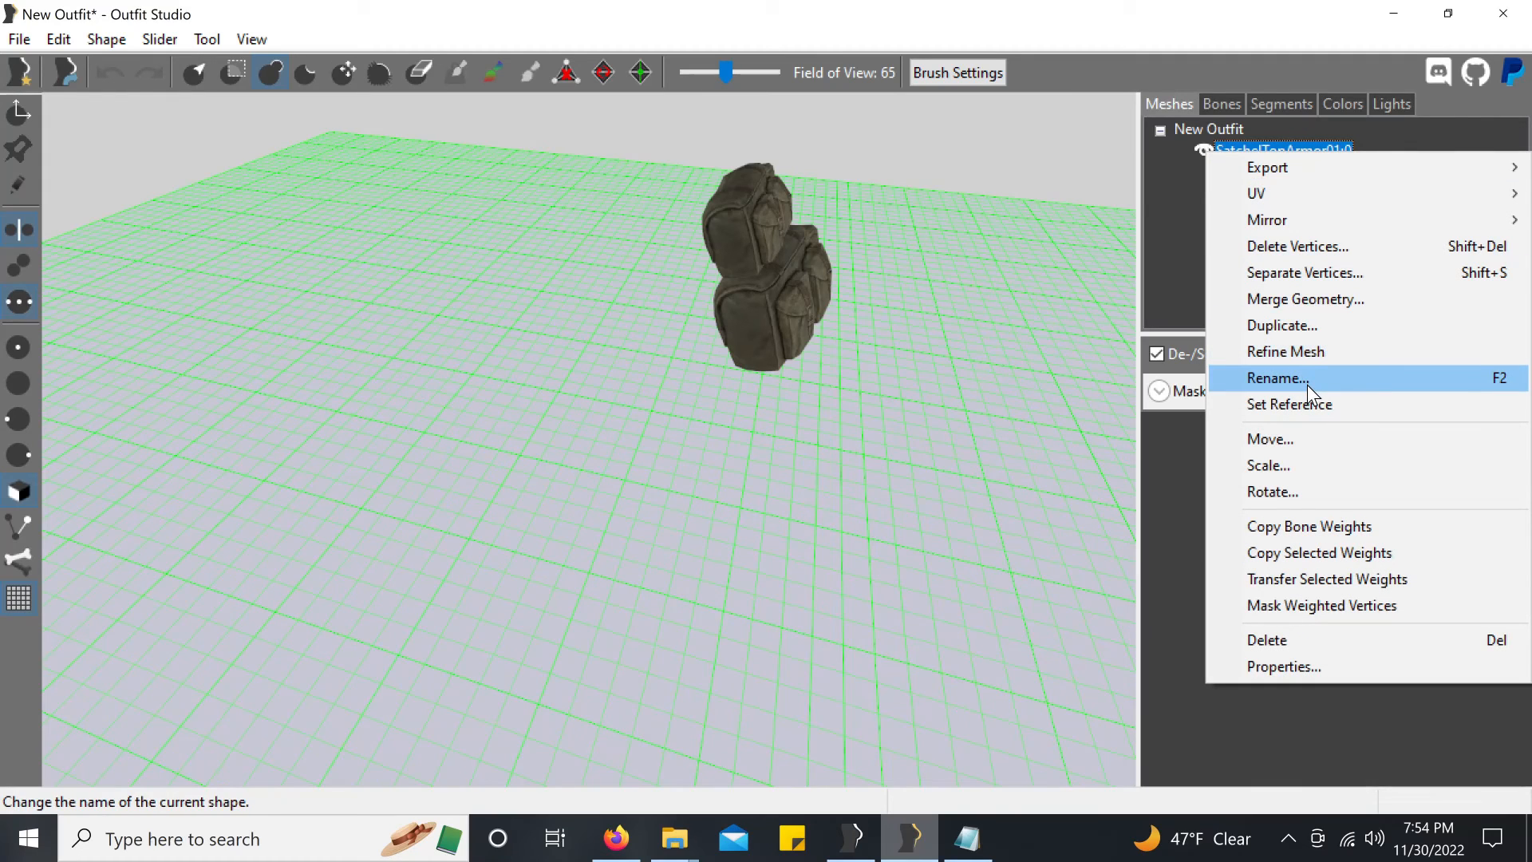
left_click(1307, 385)
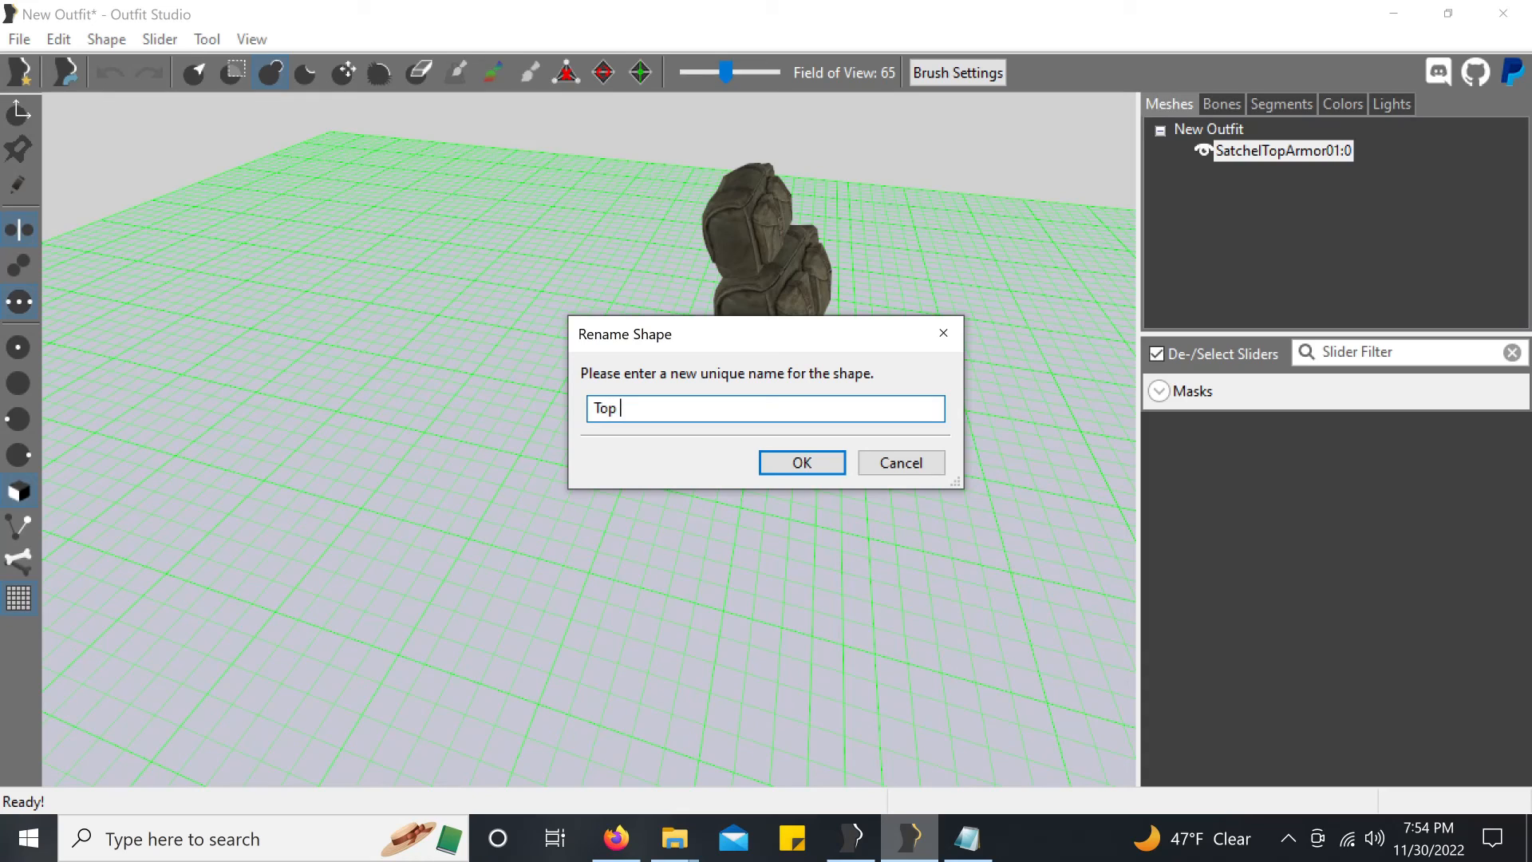
type("Top S")
key("BackSpace")
type("Satchels01:0")
left_click(803, 465)
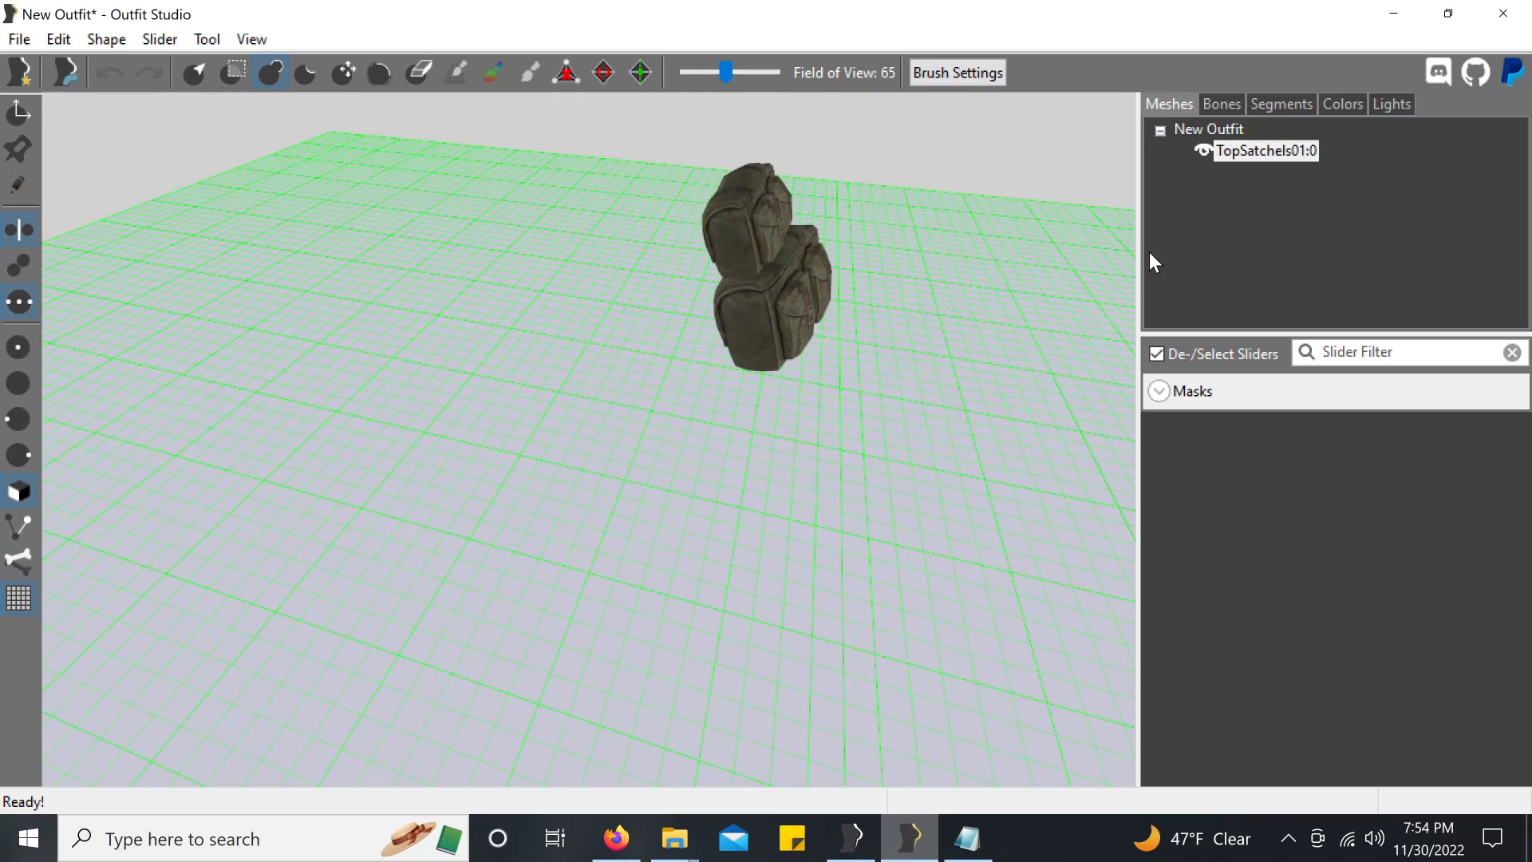
Step: Export the merged satchels to the desktop as a NIF file named FINAL and close the project without saving
right_click_drag(900, 292, 798, 252)
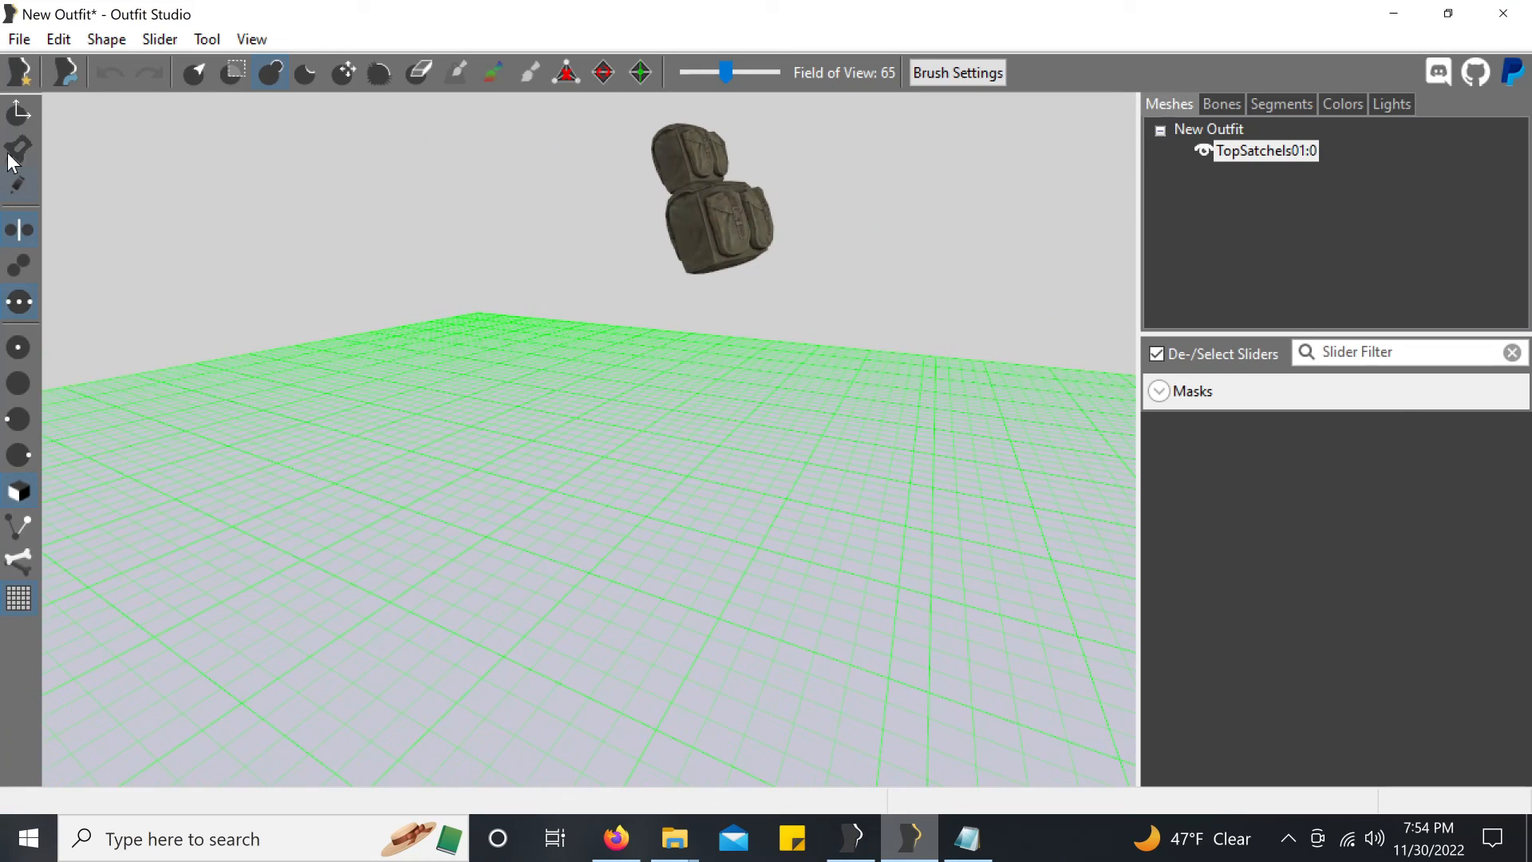
left_click(19, 39)
mouse_move(96, 390)
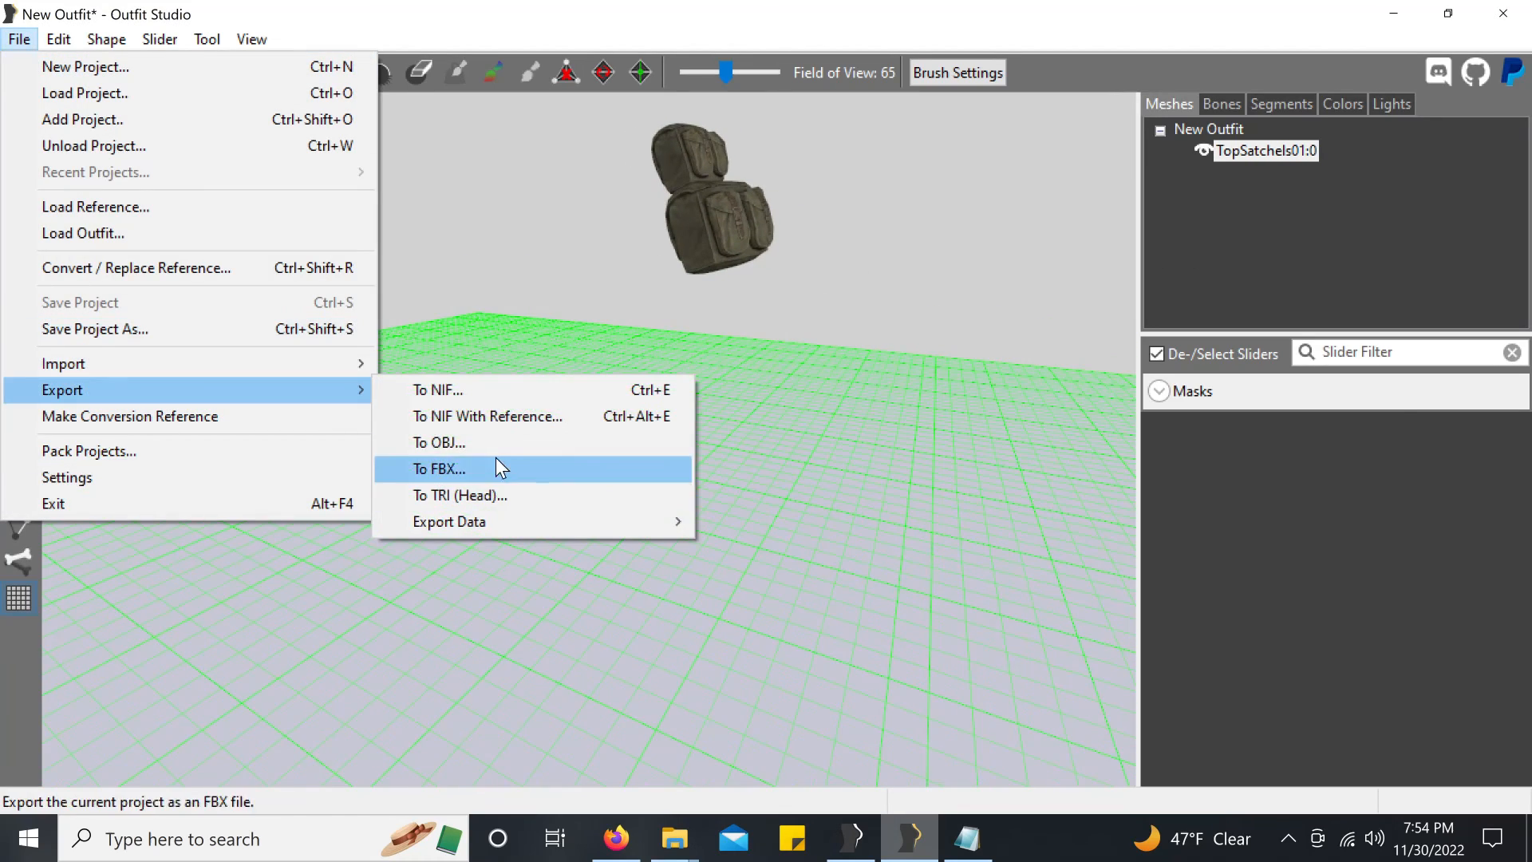
left_click(482, 389)
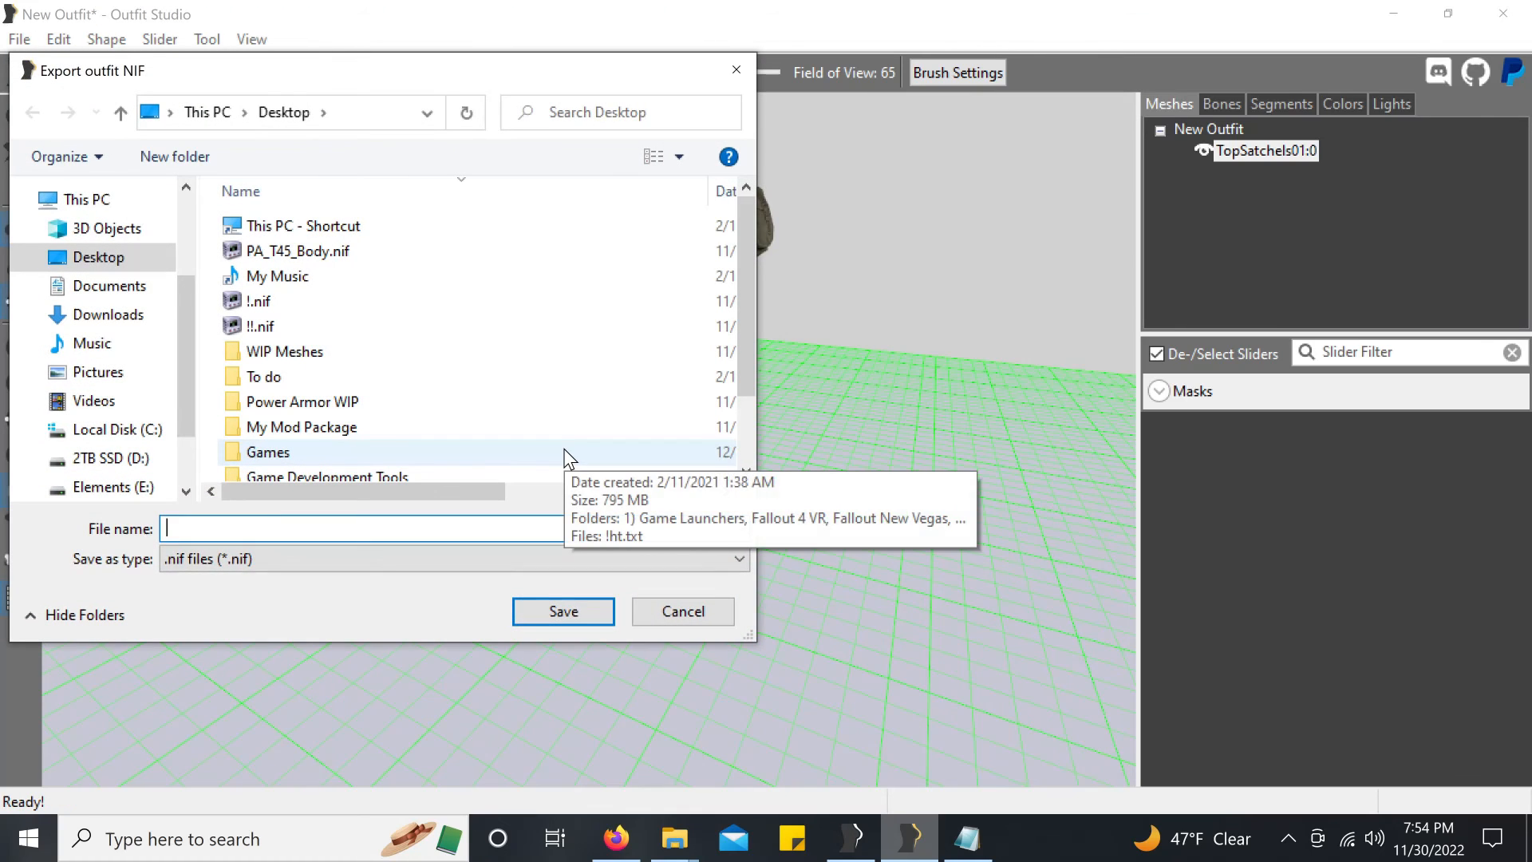
type("FINAL")
key("Return")
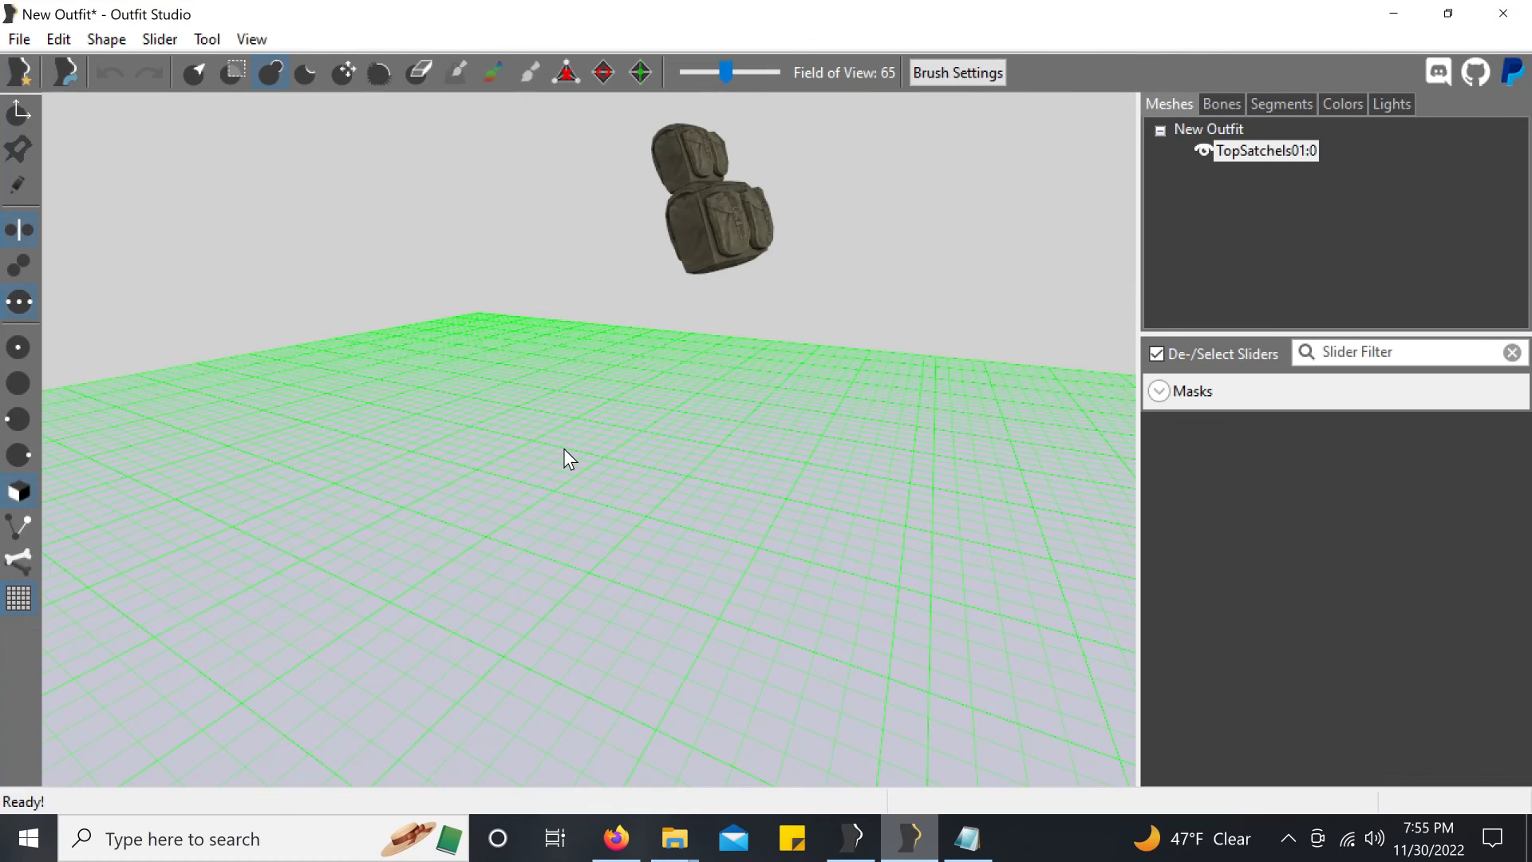
left_click(1504, 14)
left_click(894, 414)
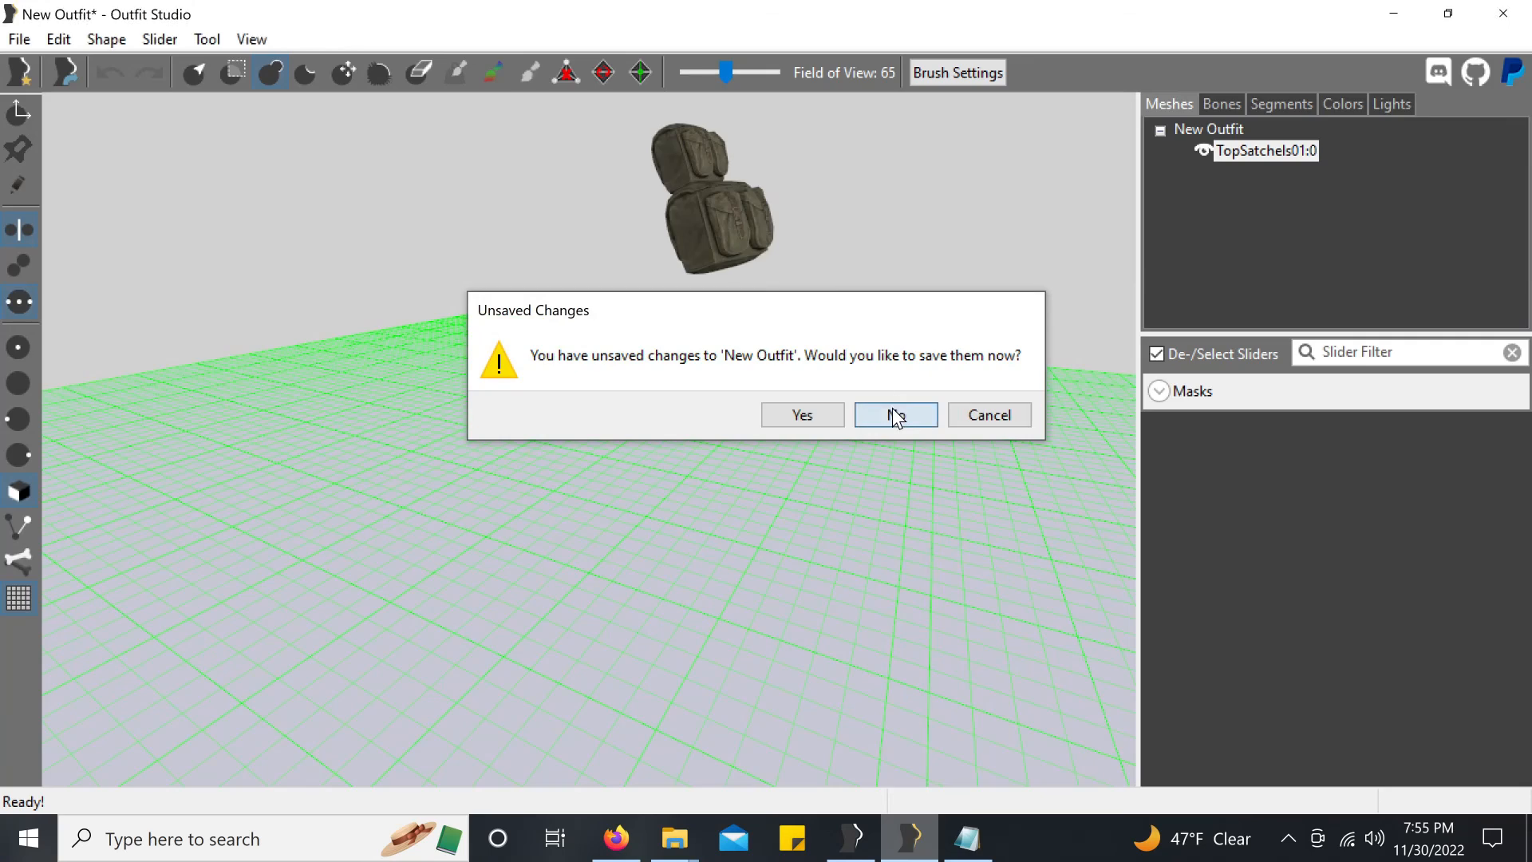
Step: Reposition FINAL.nif among the desktop icons and close the Texture References.txt notes
left_click_drag(309, 301, 330, 420)
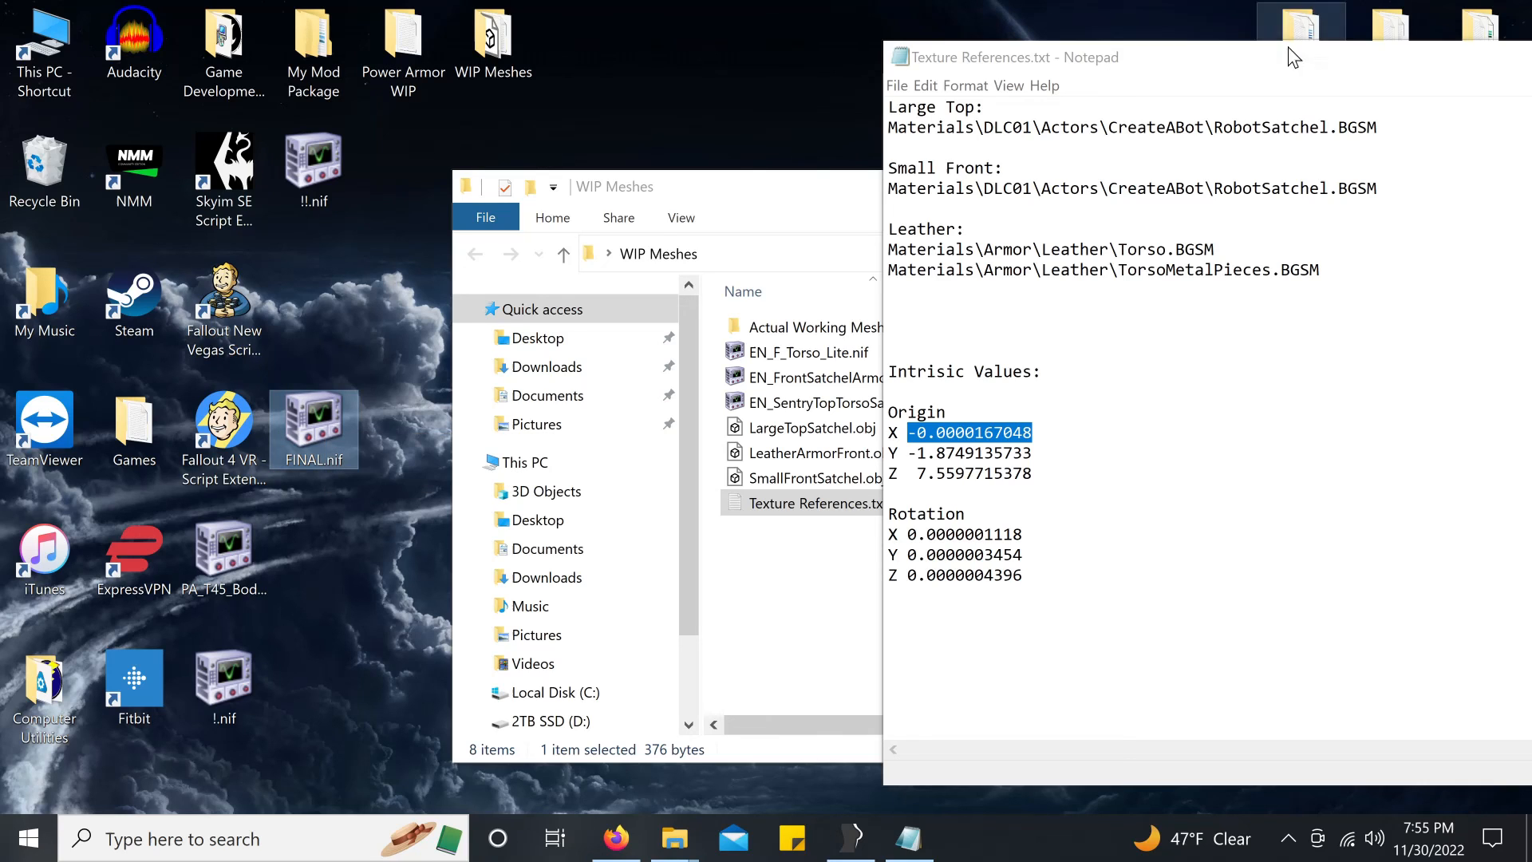
left_click_drag(1396, 53, 727, 57)
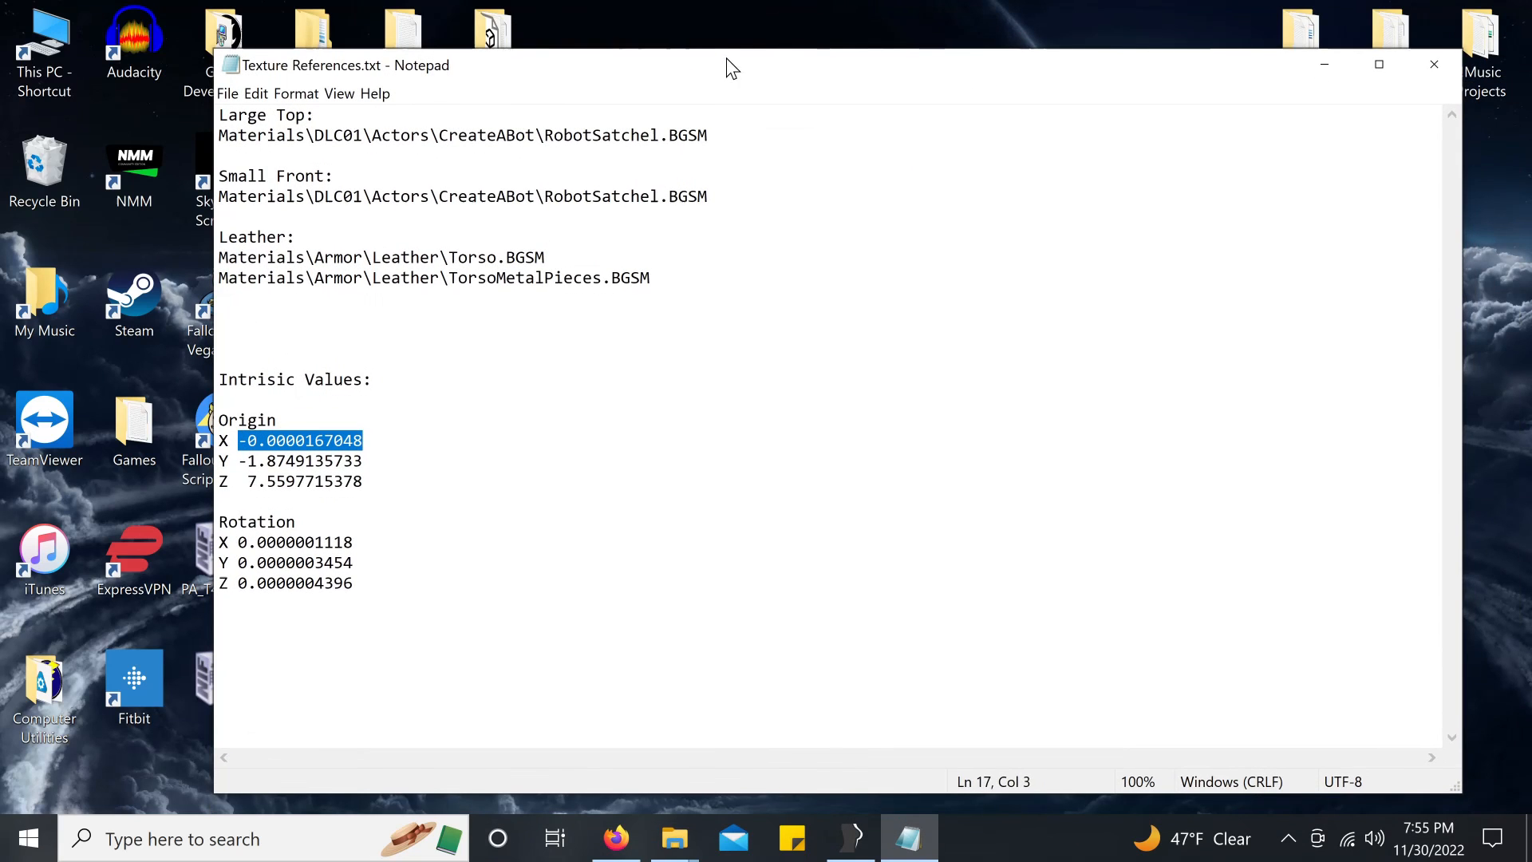
left_click(1446, 61)
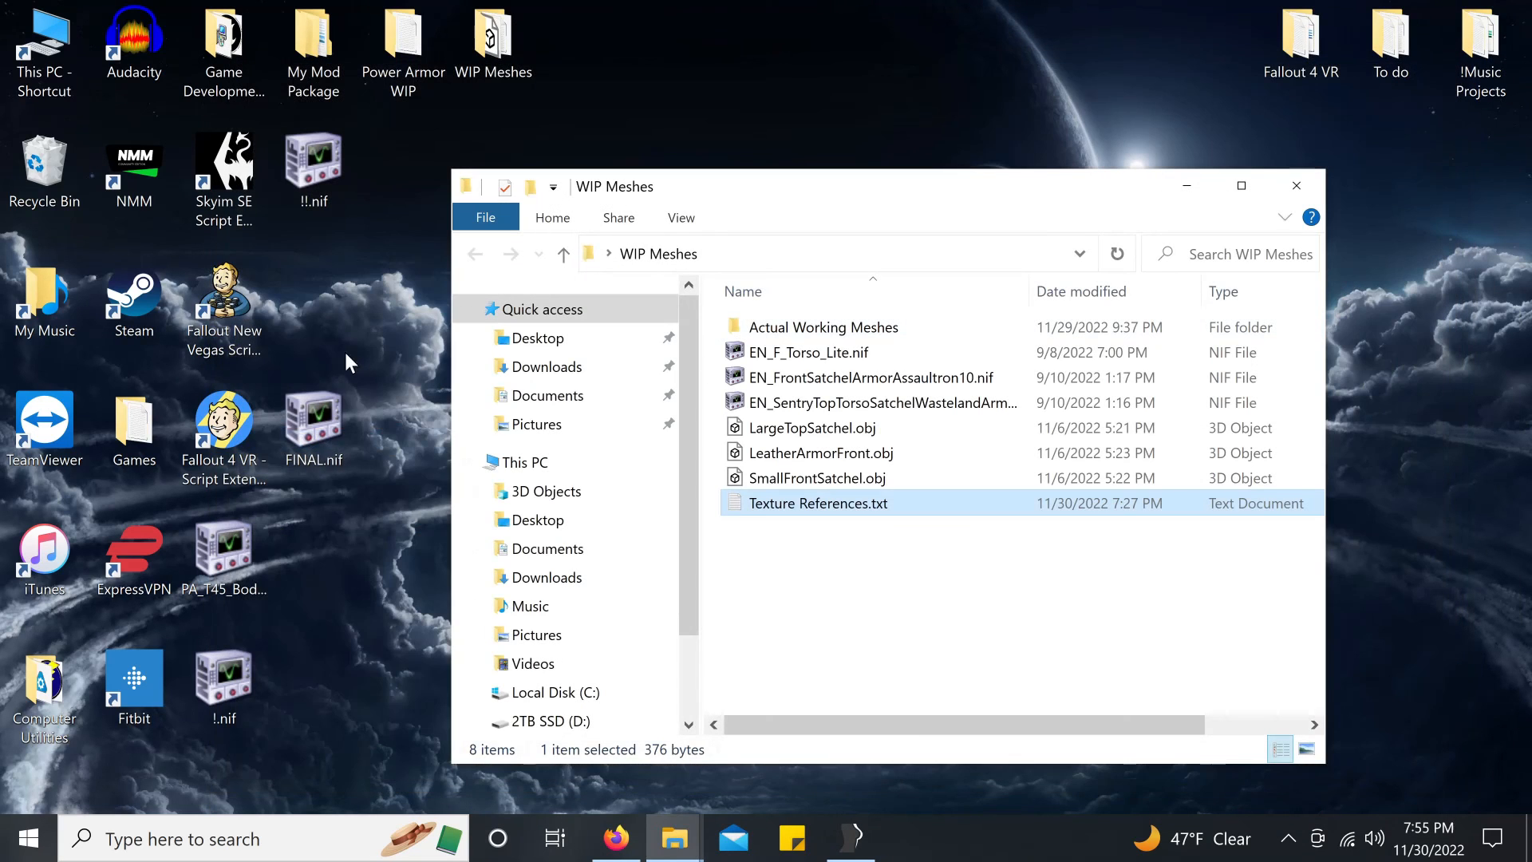
Step: Open FINAL.nif in NifSkope, examine the merged TopSatchels01:0 shape from several angles, and close the file
left_click(304, 419)
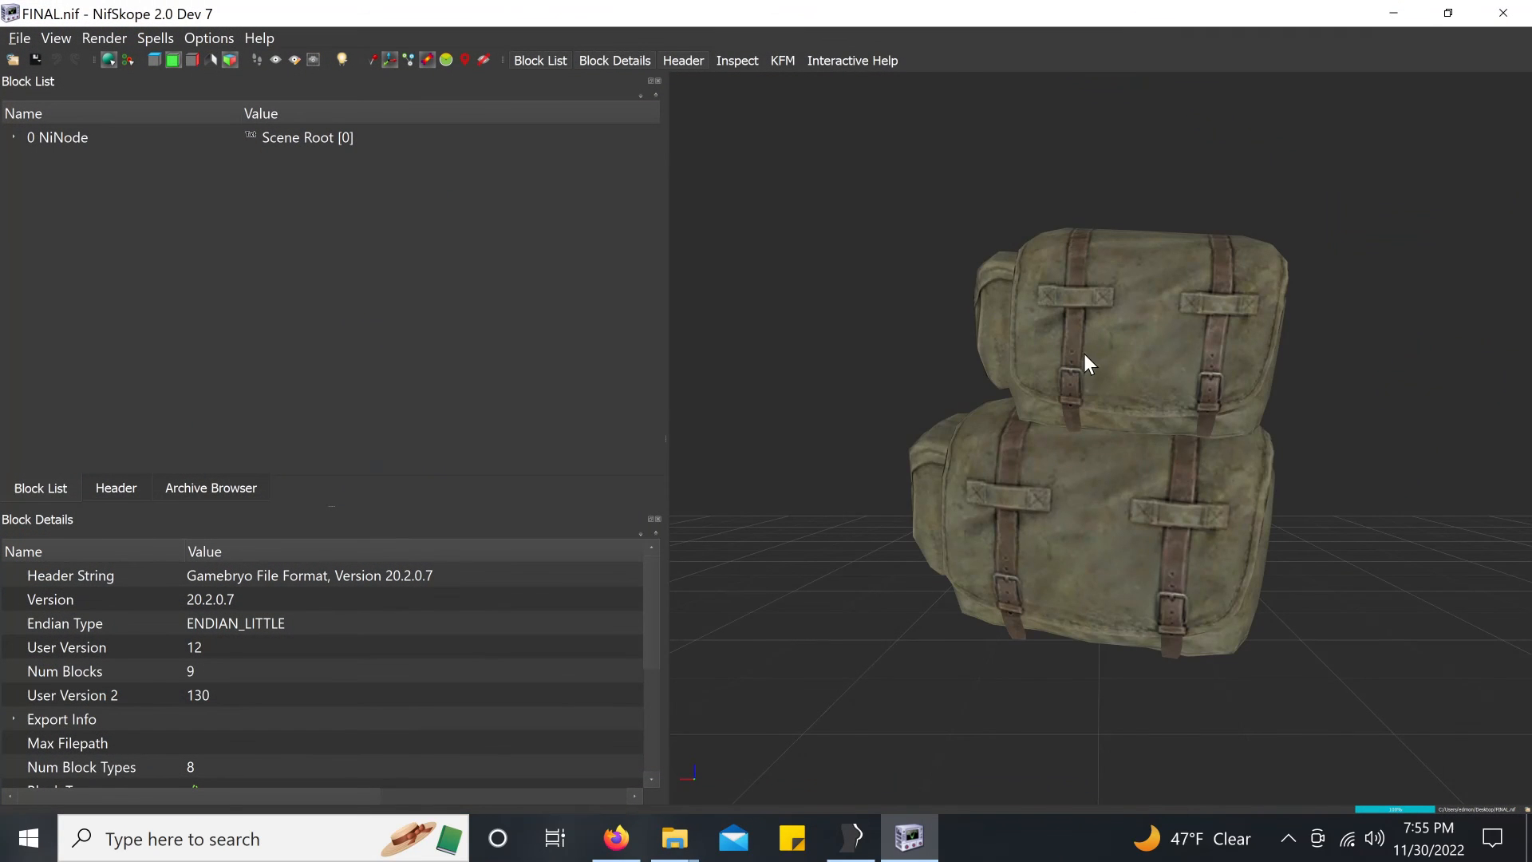
left_click(1268, 390)
right_click(1338, 351)
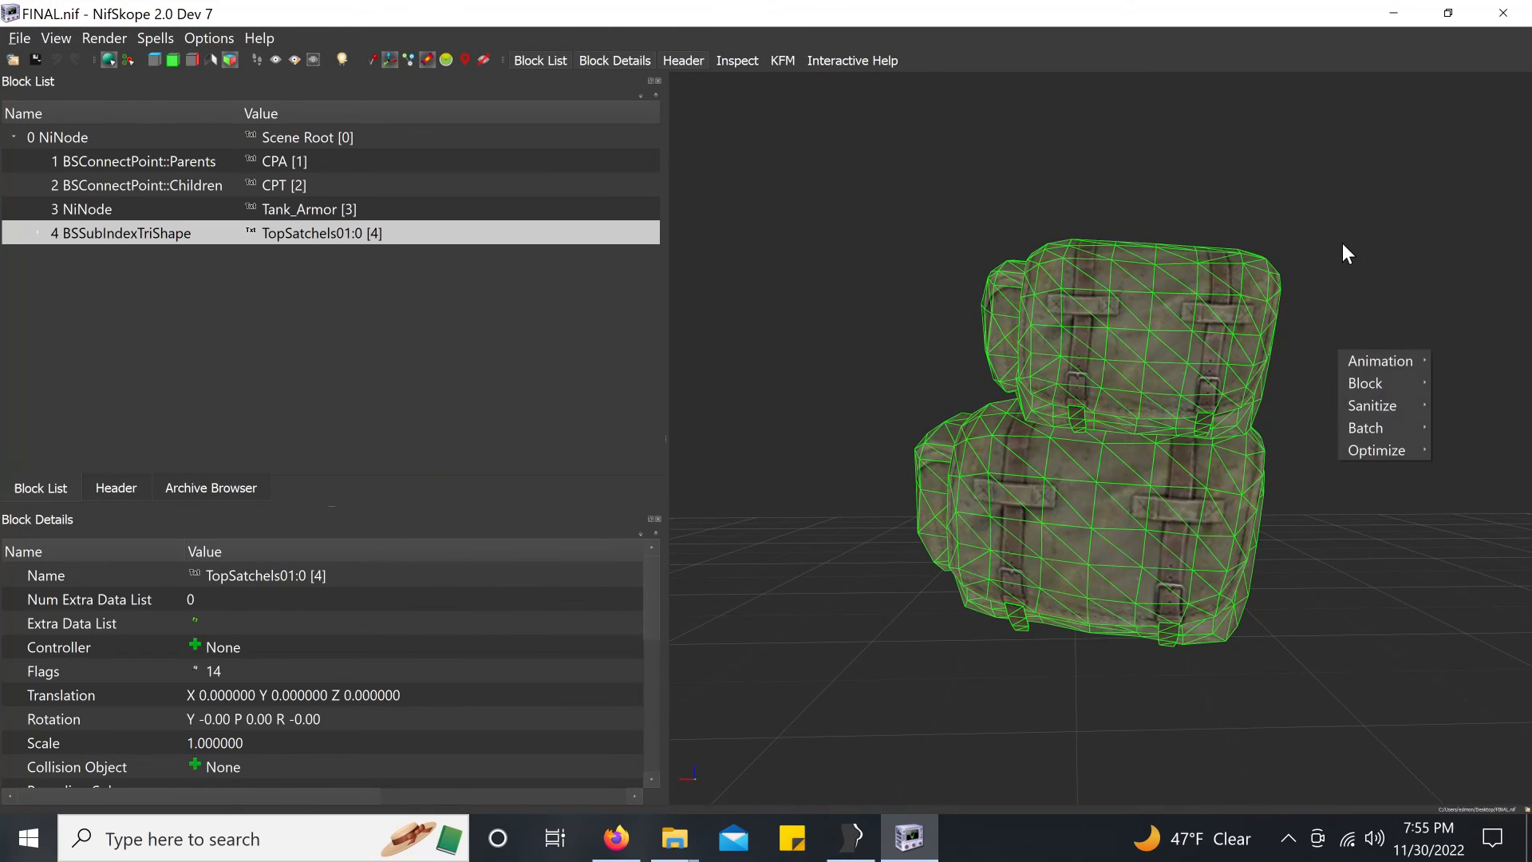
left_click(1345, 239)
left_click_drag(1363, 224, 1241, 318)
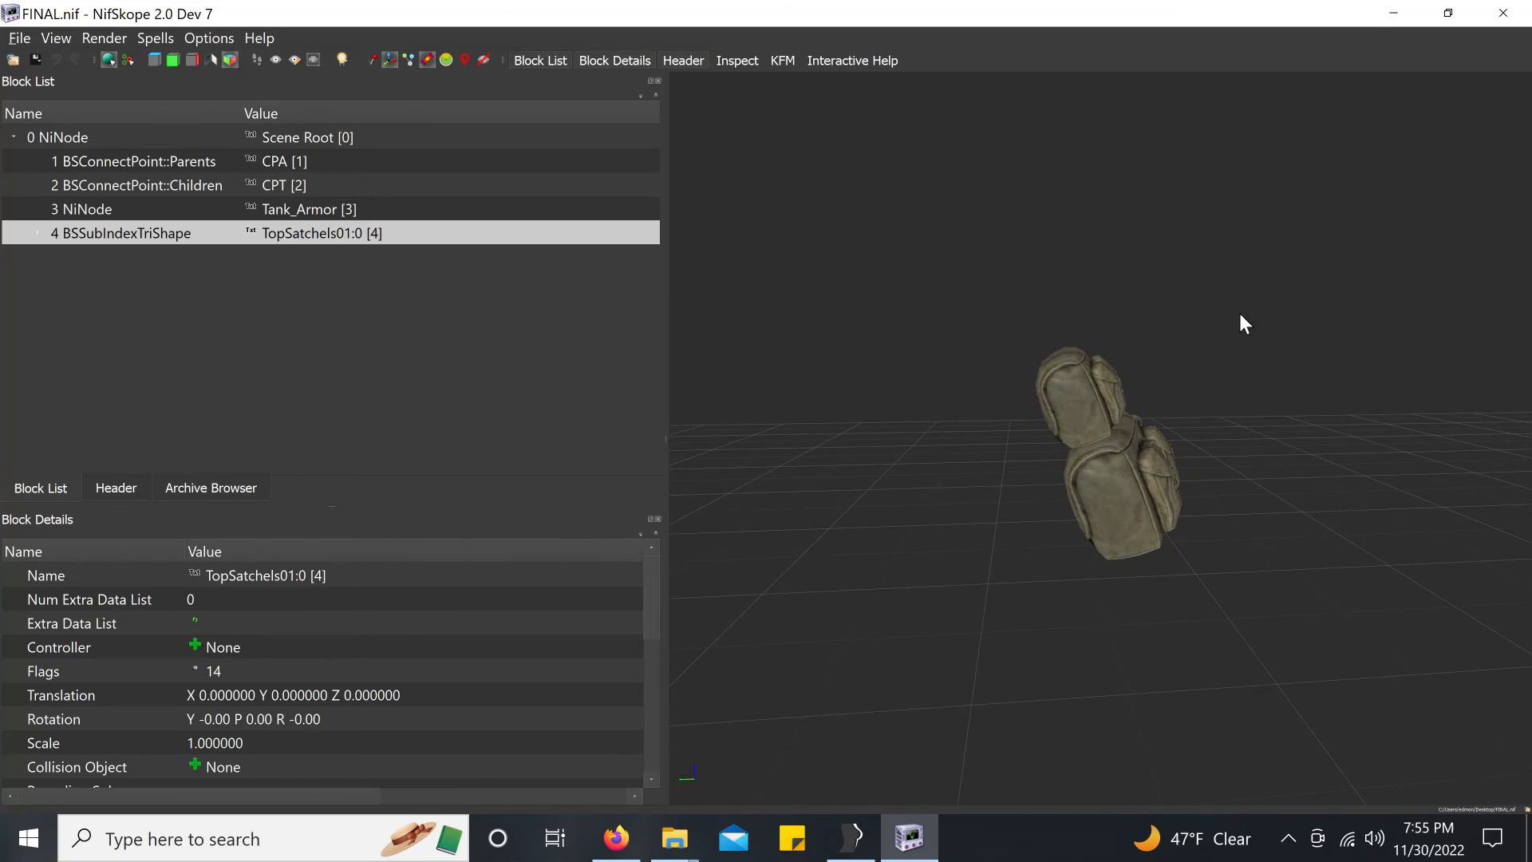
left_click(1504, 16)
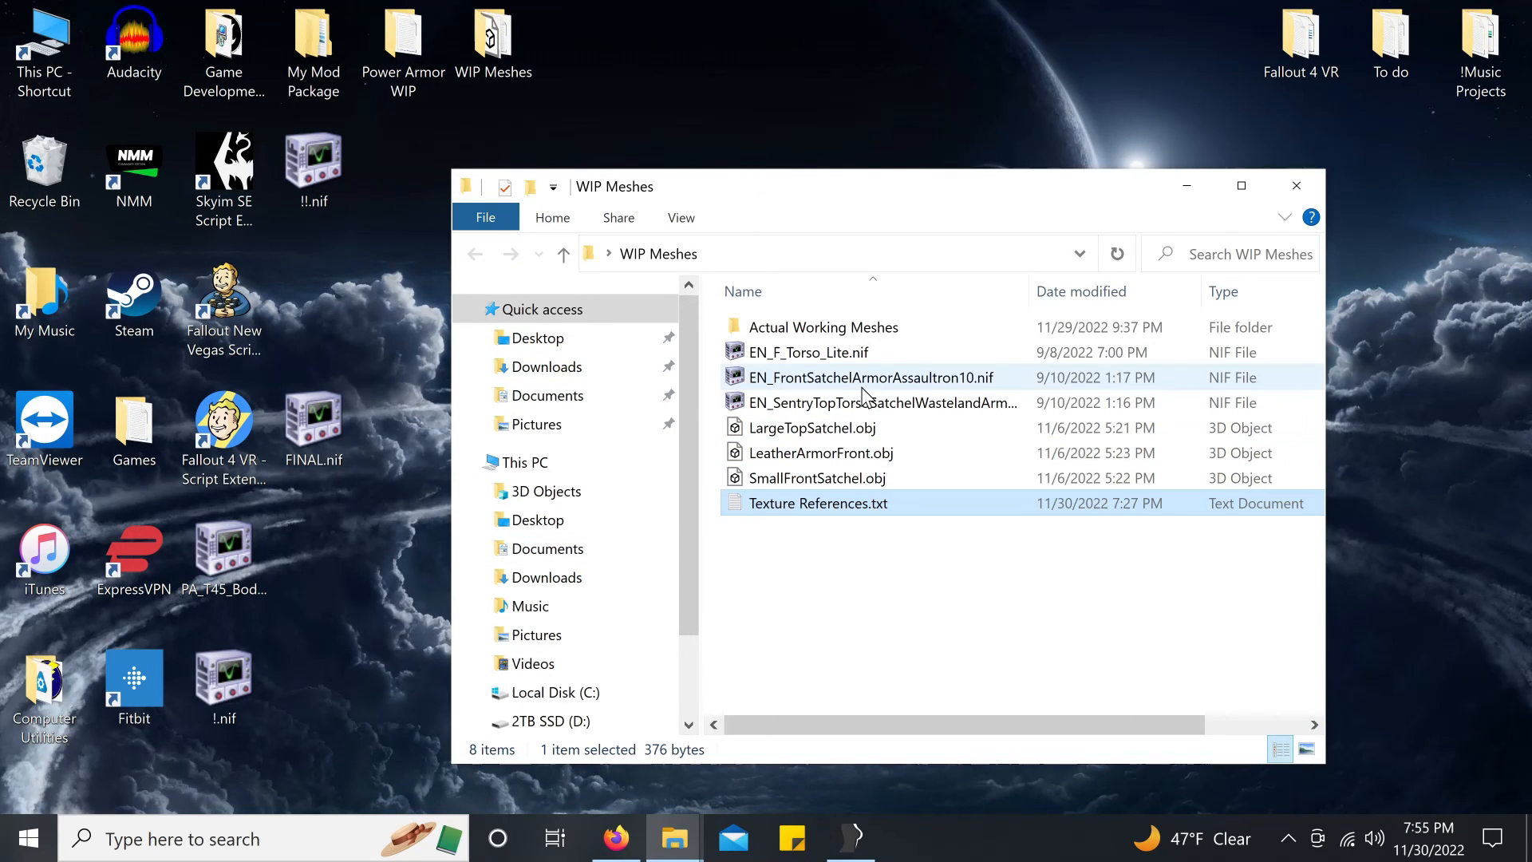
Step: View PA_X1_Backpack.nif from the X01 folder of Actual Working Meshes as a finished example, then close it
double_click(822, 327)
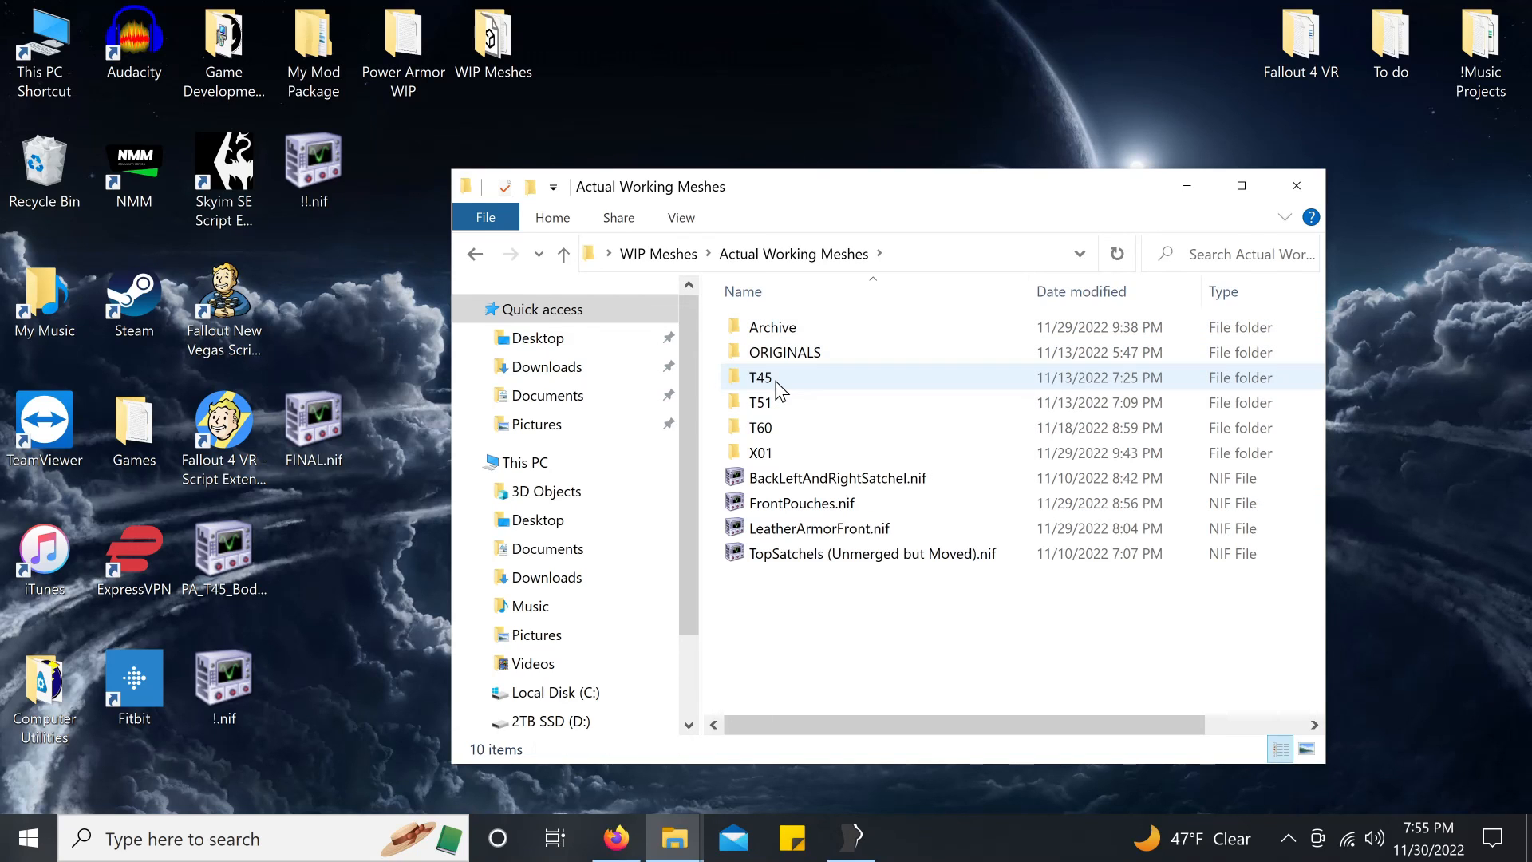
double_click(778, 452)
double_click(788, 342)
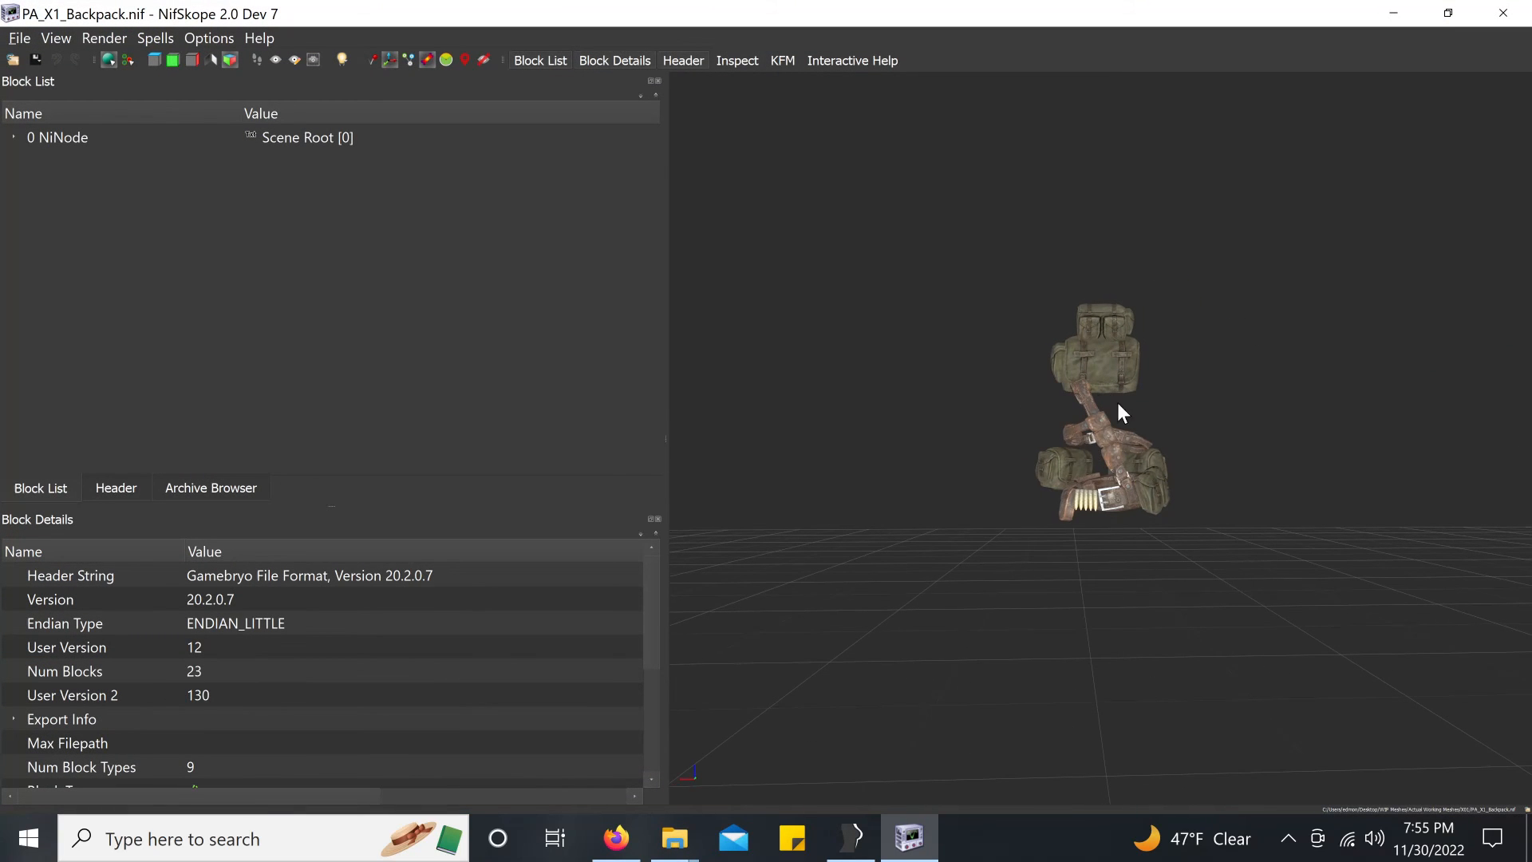
left_click_drag(1117, 402, 1148, 357)
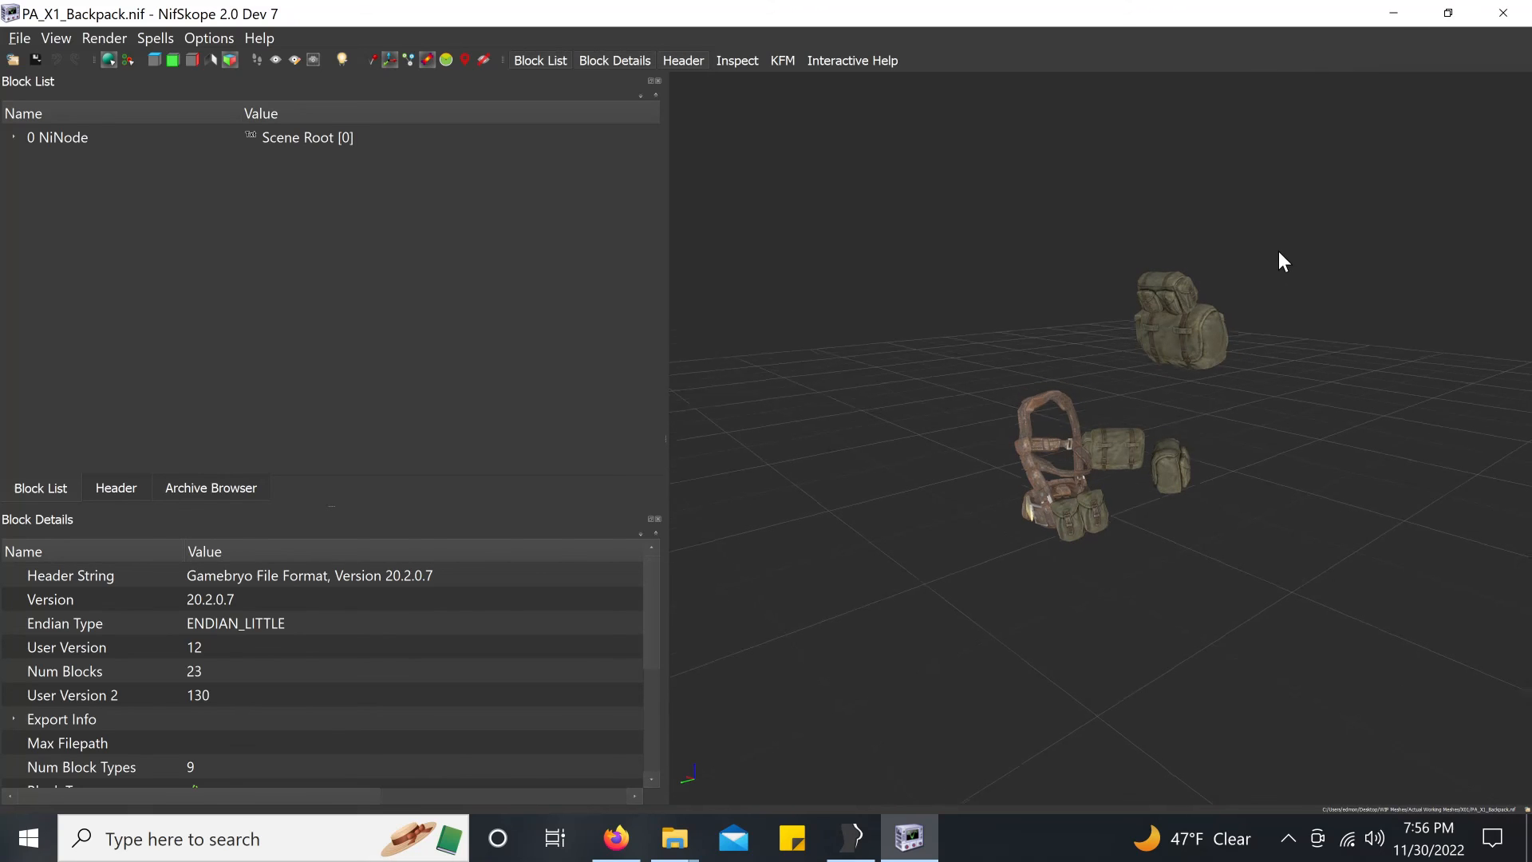
left_click(1503, 12)
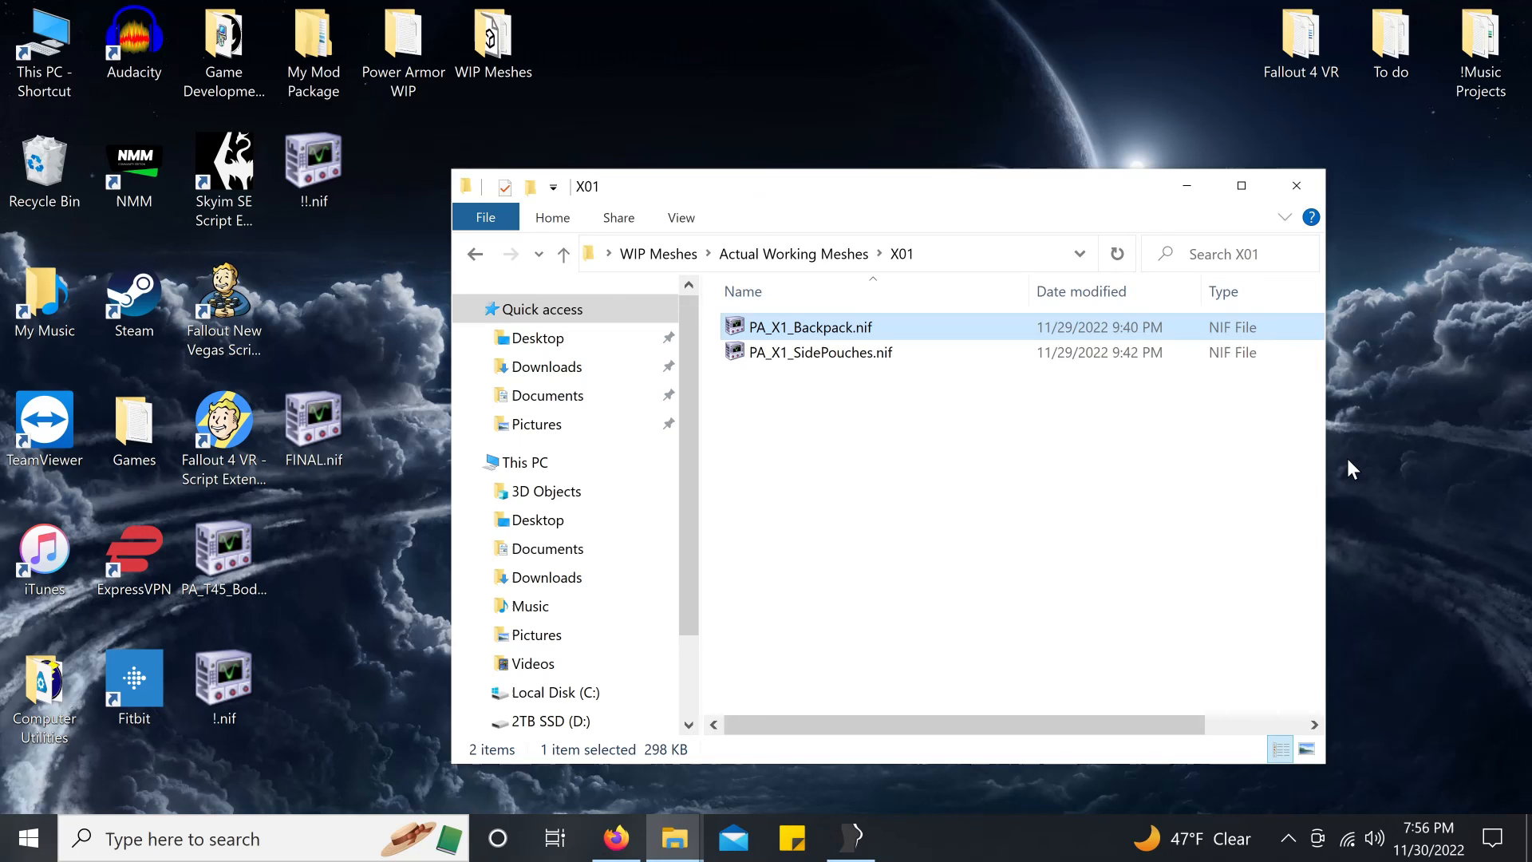
key("alt+z")
left_click(754, 254)
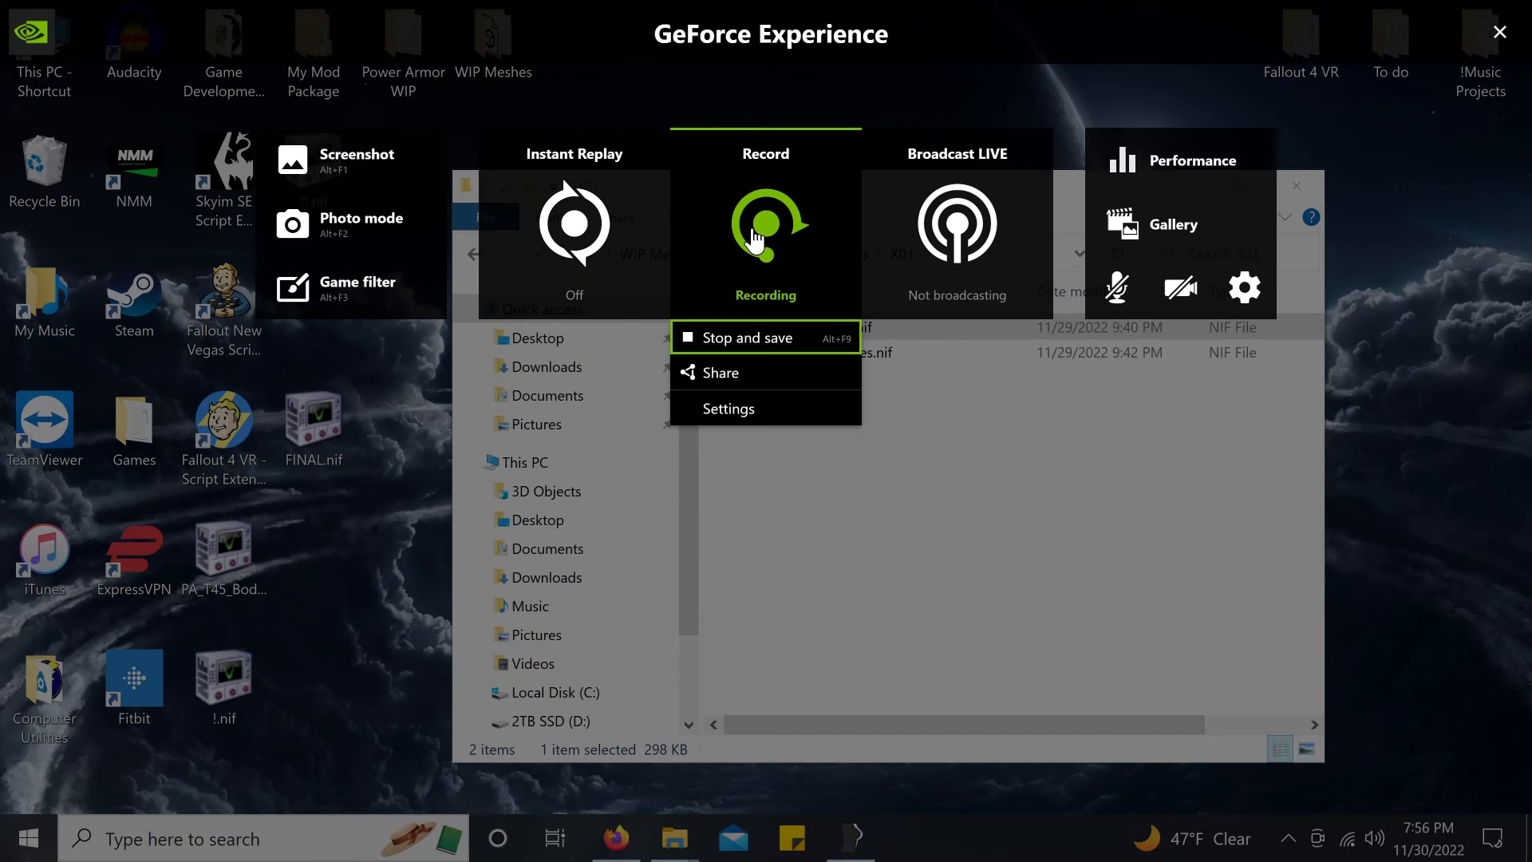